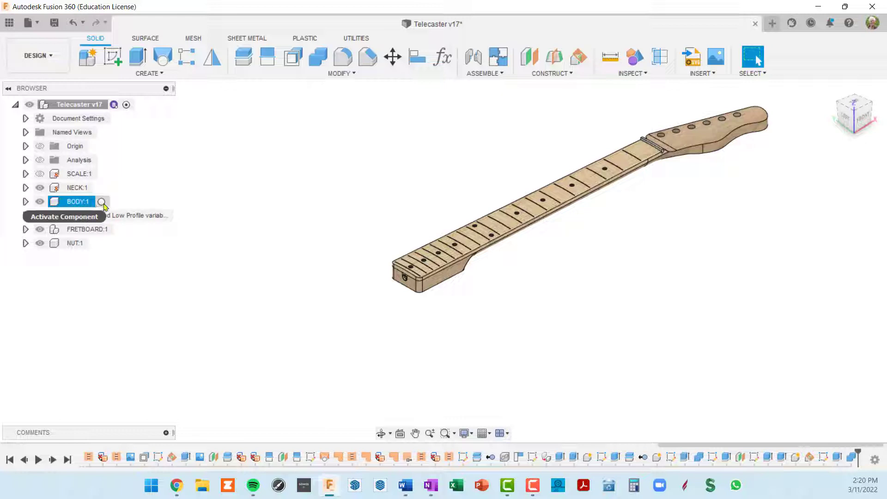
- Activate the BODY component, show its Canvases folder with the body drawing, and view the model from the top
{"action": "left_click", "coordinate": [102, 202]}
{"action": "middle_click_drag", "start_coordinate": [349, 316], "coordinate": [365, 276], "text": "shift"}
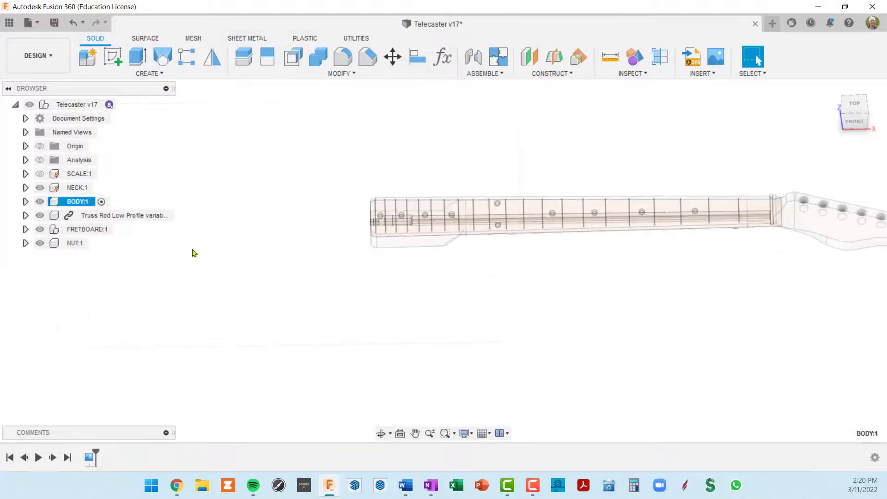
{"action": "scroll", "coordinate": [245, 236], "scroll_direction": "up", "scroll_amount": 2}
{"action": "middle_click_drag", "start_coordinate": [300, 245], "coordinate": [371, 256]}
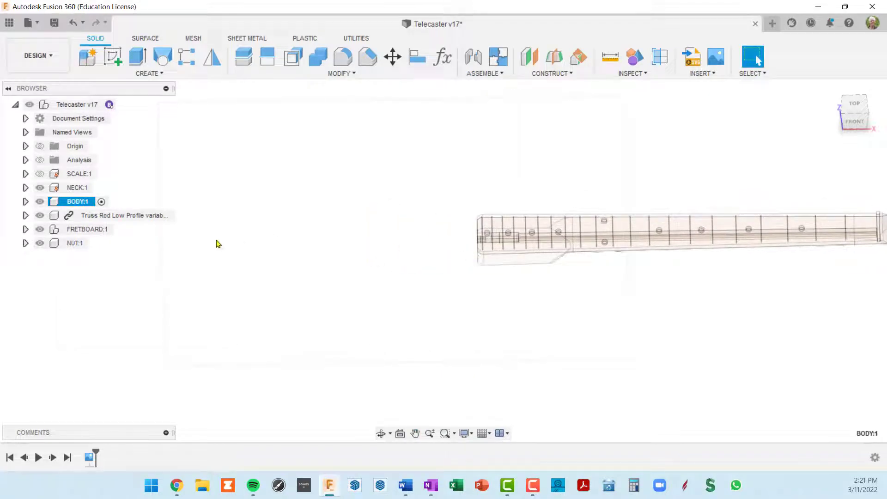
{"action": "left_click", "coordinate": [25, 201]}
{"action": "left_click", "coordinate": [50, 229]}
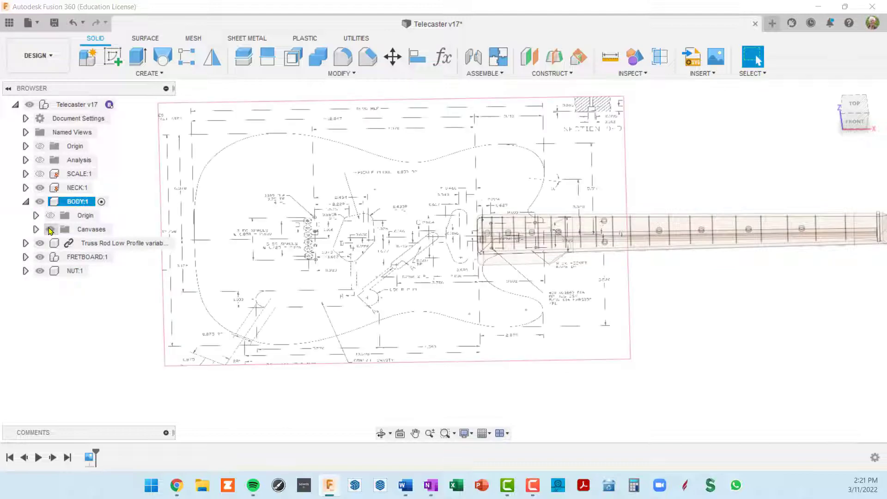
{"action": "left_click", "coordinate": [859, 103]}
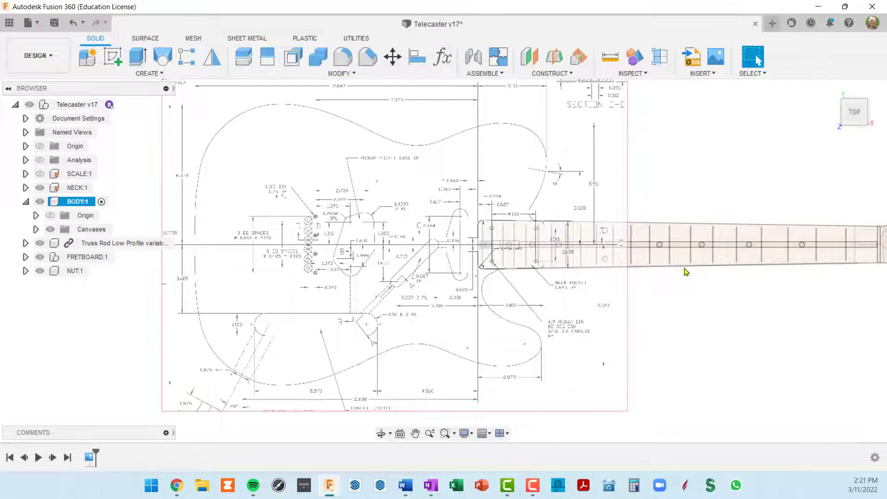
- Show the SCALE component and examine how its bridge line and the neck heel line up with the body drawing
{"action": "scroll", "coordinate": [489, 245], "scroll_direction": "up", "scroll_amount": 5}
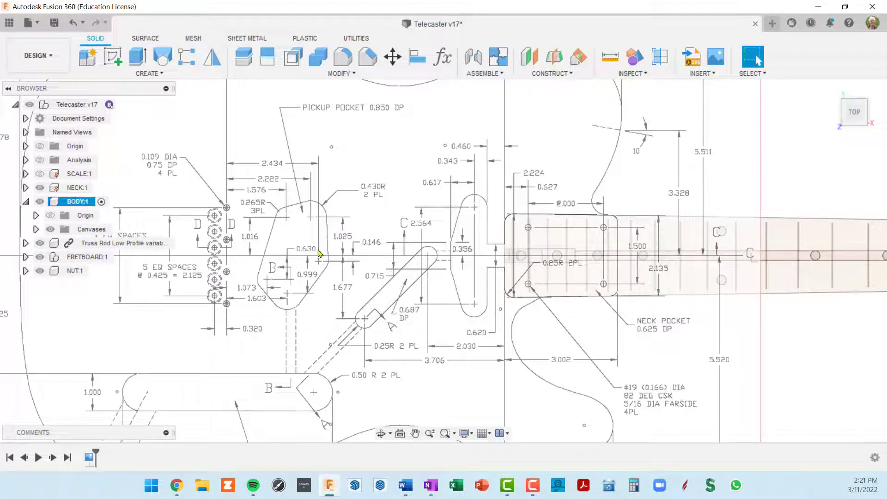
{"action": "scroll", "coordinate": [319, 214], "scroll_direction": "down", "scroll_amount": 3}
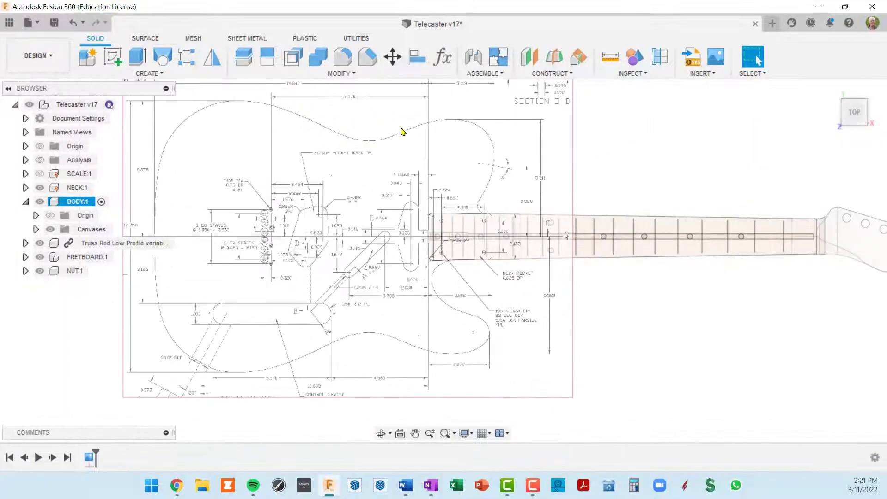
{"action": "left_click", "coordinate": [40, 174]}
{"action": "scroll", "coordinate": [247, 233], "scroll_direction": "up", "scroll_amount": 4}
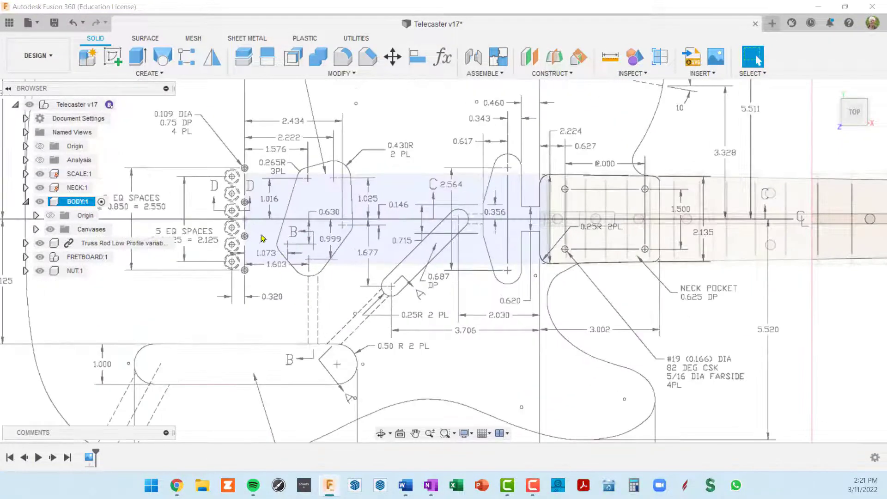
{"action": "left_click", "coordinate": [246, 232]}
{"action": "scroll", "coordinate": [245, 226], "scroll_direction": "up", "scroll_amount": 2}
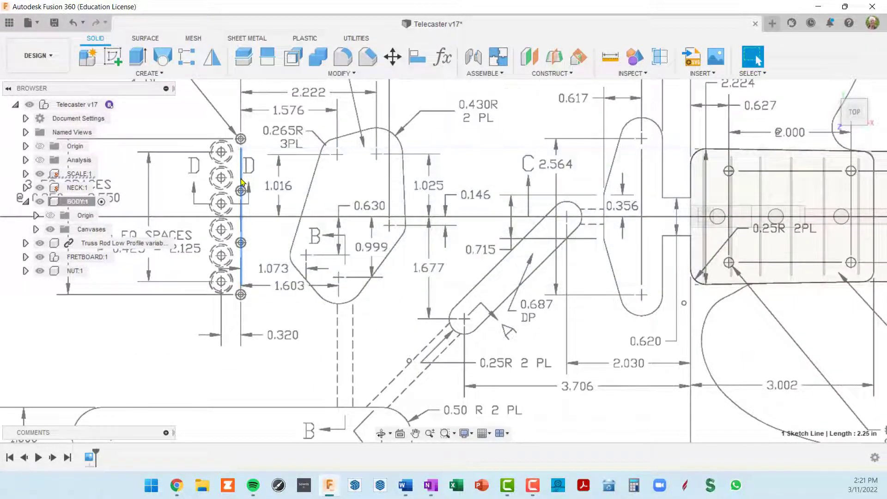
{"action": "scroll", "coordinate": [240, 181], "scroll_direction": "down", "scroll_amount": 5}
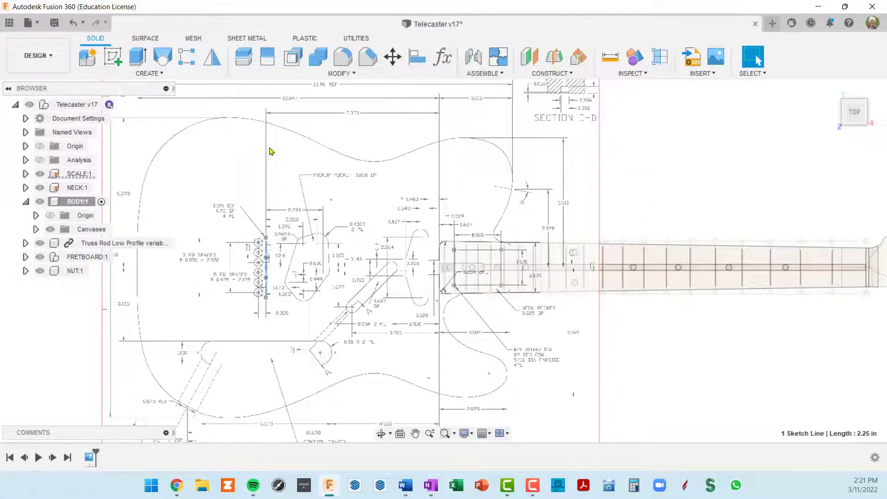
{"action": "scroll", "coordinate": [442, 205], "scroll_direction": "up", "scroll_amount": 3}
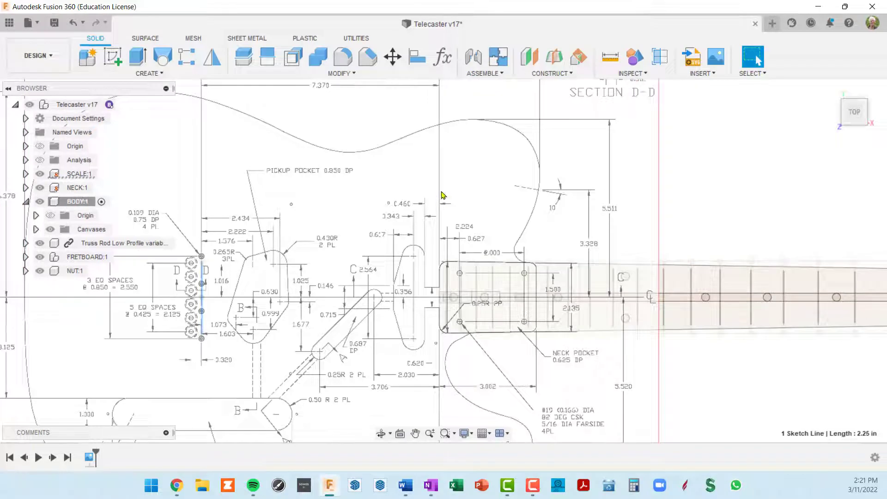
{"action": "scroll", "coordinate": [443, 194], "scroll_direction": "down", "scroll_amount": 3}
{"action": "scroll", "coordinate": [442, 194], "scroll_direction": "up", "scroll_amount": 4}
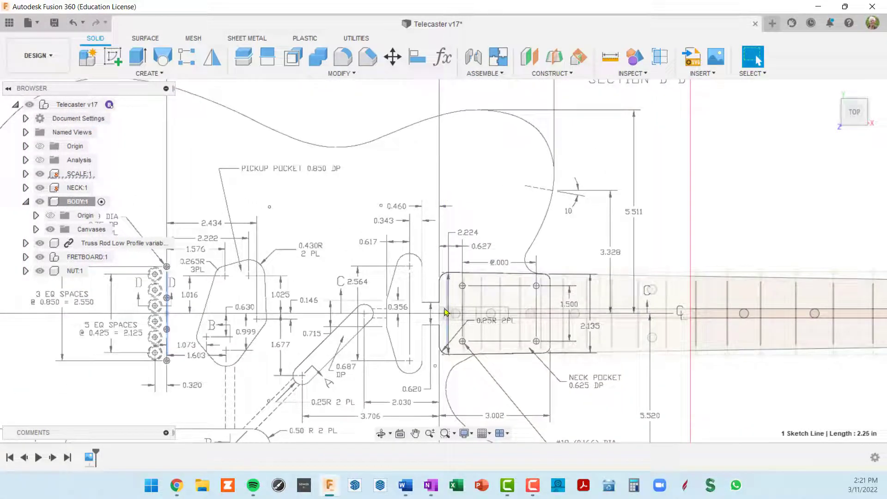
{"action": "scroll", "coordinate": [440, 301], "scroll_direction": "down", "scroll_amount": 4}
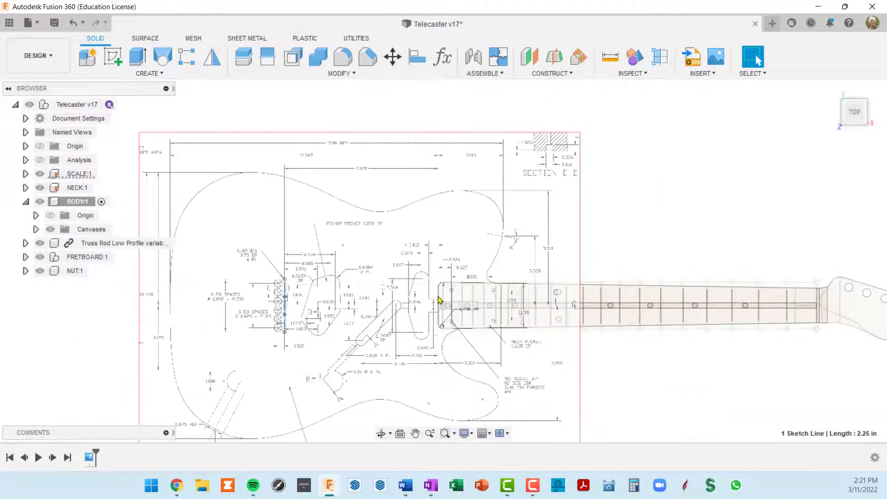
{"action": "mouse_move", "coordinate": [440, 300]}
{"action": "middle_mouse_down"}
{"action": "mouse_move", "coordinate": [505, 210]}
{"action": "mouse_move", "coordinate": [587, 214]}
{"action": "middle_mouse_up"}
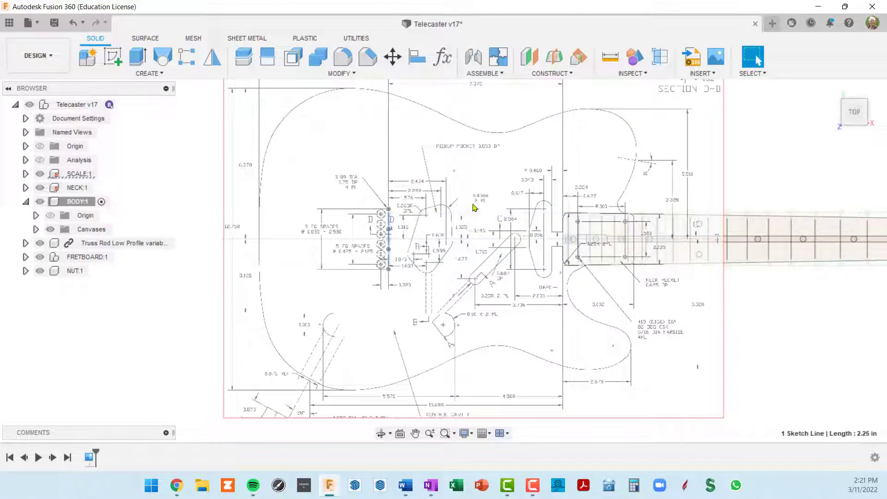
- Hide the FRETBOARD, NUT, Truss Rod and SCALE components, leaving the neck and the body canvas displayed
{"action": "left_click", "coordinate": [102, 203]}
{"action": "mouse_move", "coordinate": [384, 289]}
{"action": "middle_mouse_down", "text": "shift"}
{"action": "mouse_move", "coordinate": [415, 298]}
{"action": "mouse_move", "coordinate": [503, 253]}
{"action": "mouse_move", "coordinate": [508, 224]}
{"action": "middle_mouse_up", "text": "shift"}
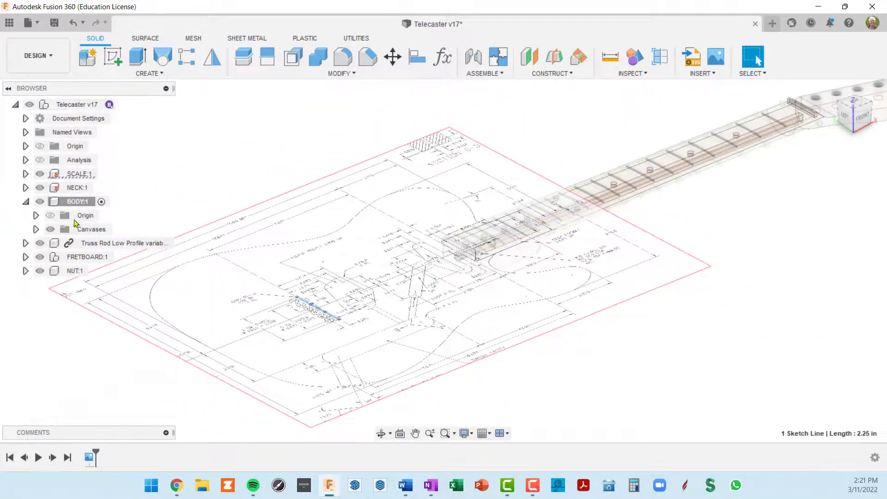
{"action": "left_click", "coordinate": [40, 257]}
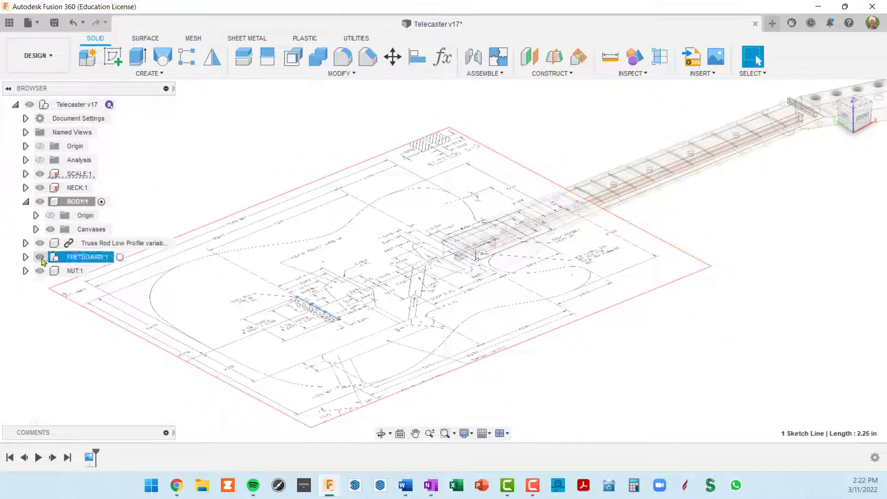
{"action": "left_click", "coordinate": [39, 271]}
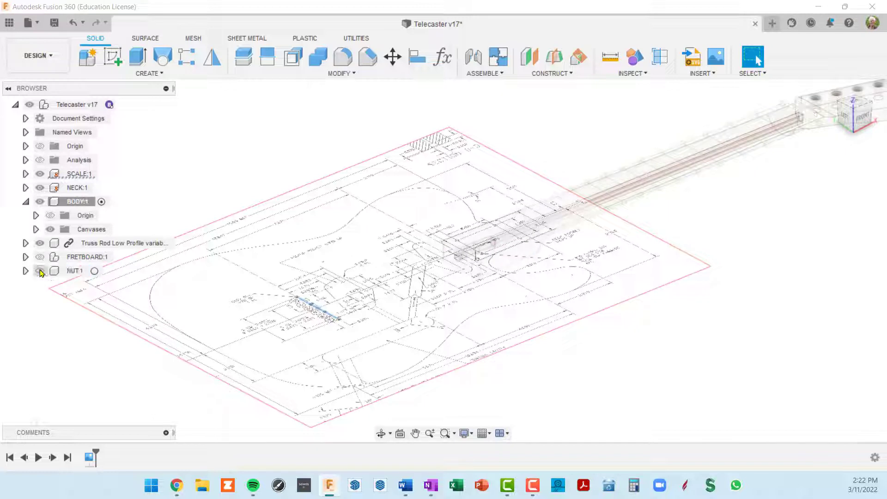
{"action": "left_click", "coordinate": [39, 243]}
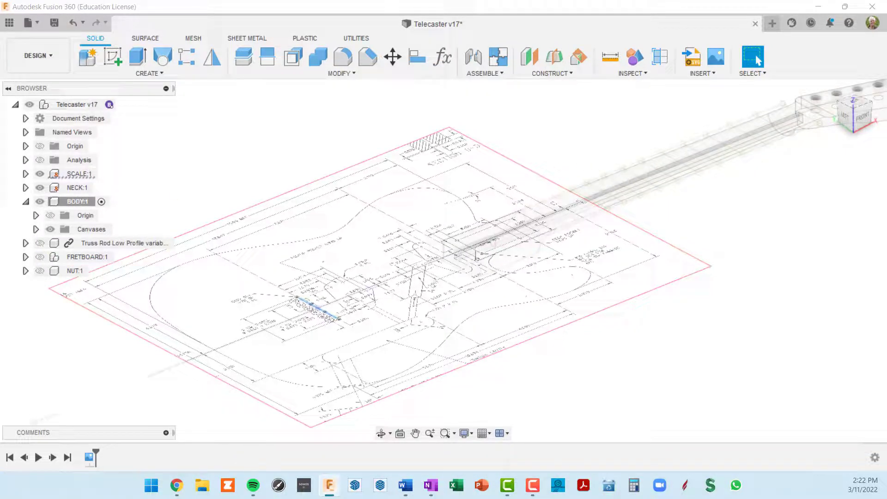
{"action": "left_click", "coordinate": [40, 174]}
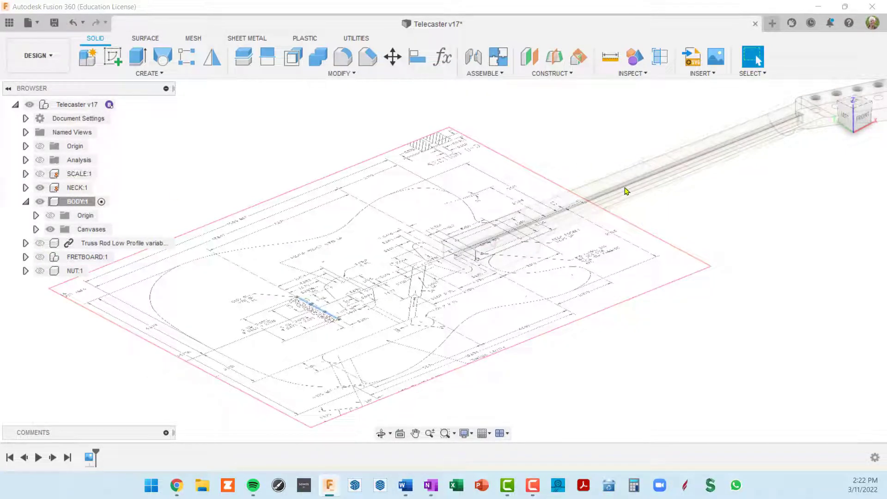
- Create a new sketch in the BODY component on the flat top face of the neck
{"action": "scroll", "coordinate": [632, 181], "scroll_direction": "up", "scroll_amount": 2}
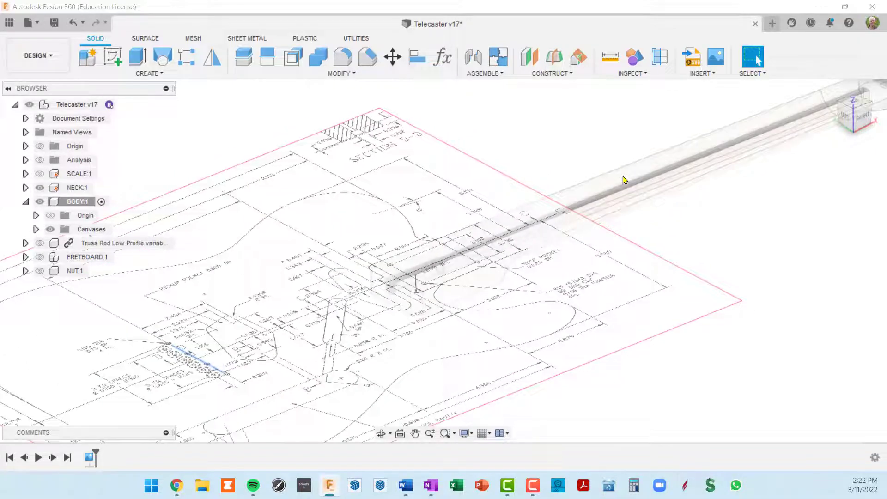
{"action": "left_click", "coordinate": [624, 180]}
{"action": "scroll", "coordinate": [623, 177], "scroll_direction": "down", "scroll_amount": 3}
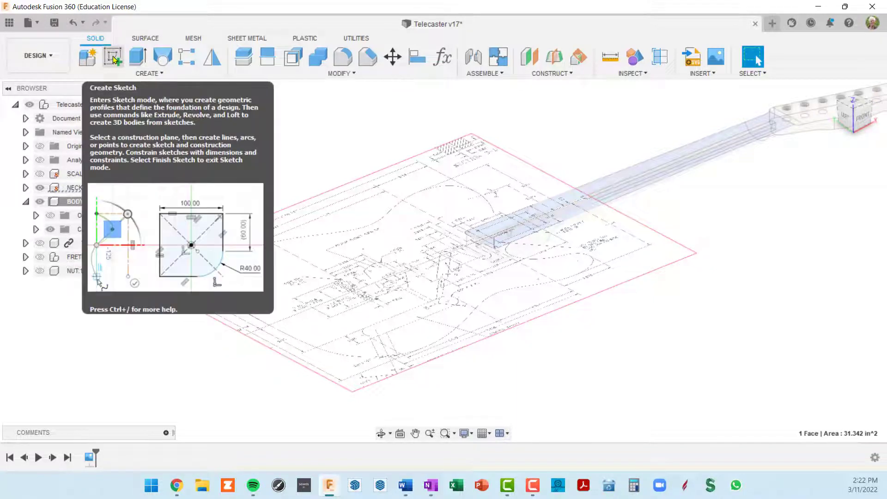
{"action": "left_click", "coordinate": [113, 59]}
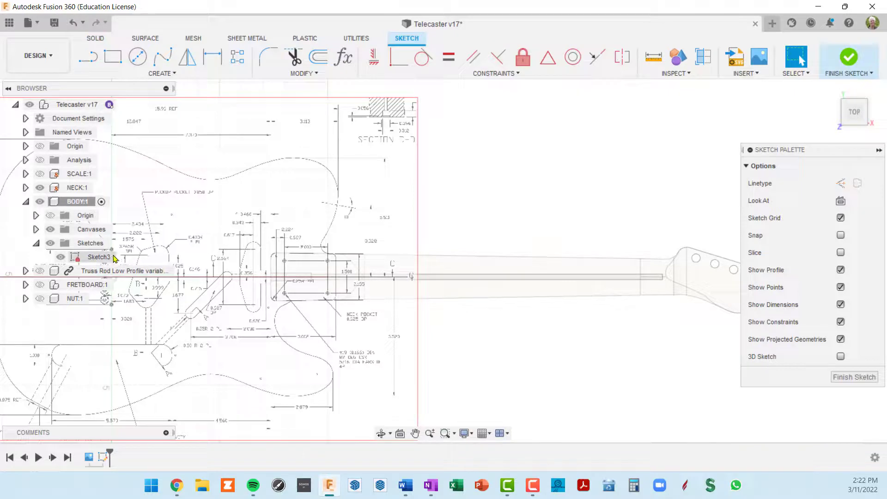
- Show the SCALE component again and pick its long centerline as geometry to project into the body sketch
{"action": "mouse_move", "coordinate": [303, 187]}
{"action": "middle_mouse_down"}
{"action": "mouse_move", "coordinate": [405, 168]}
{"action": "mouse_move", "coordinate": [596, 169]}
{"action": "middle_mouse_up"}
{"action": "scroll", "coordinate": [573, 261], "scroll_direction": "down", "scroll_amount": 3}
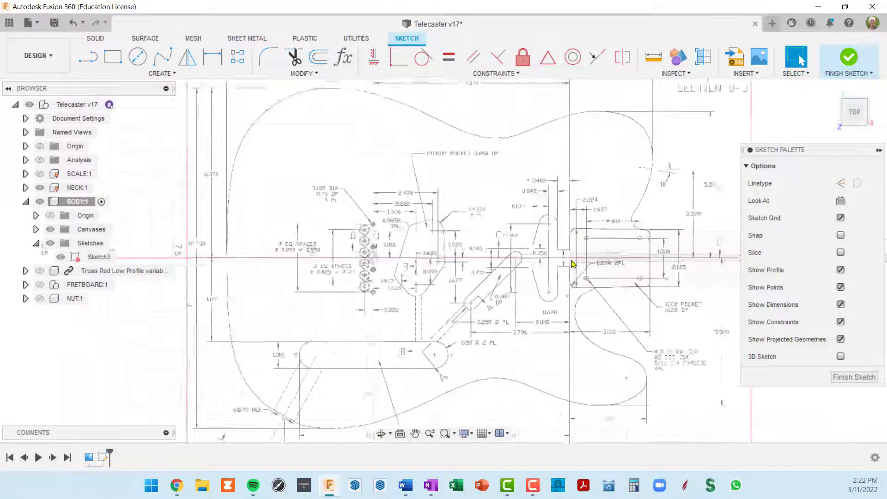
{"action": "middle_click_drag", "start_coordinate": [513, 275], "coordinate": [464, 248]}
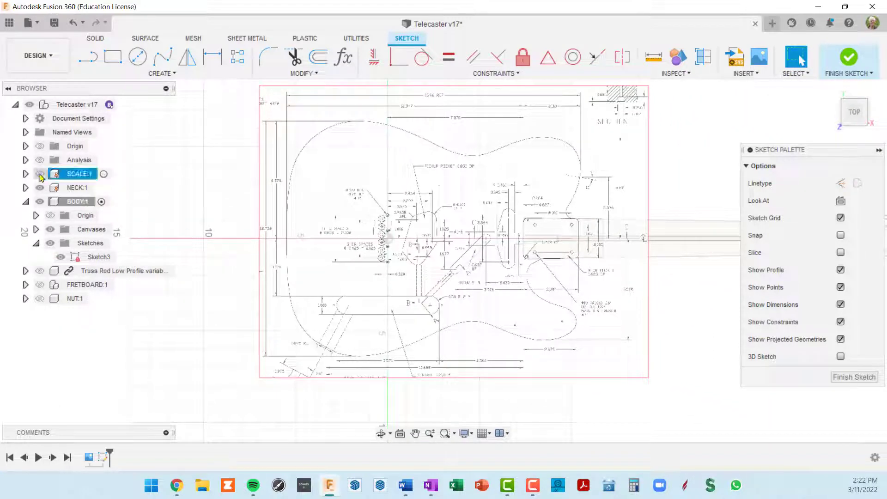
{"action": "scroll", "coordinate": [425, 261], "scroll_direction": "up", "scroll_amount": 2}
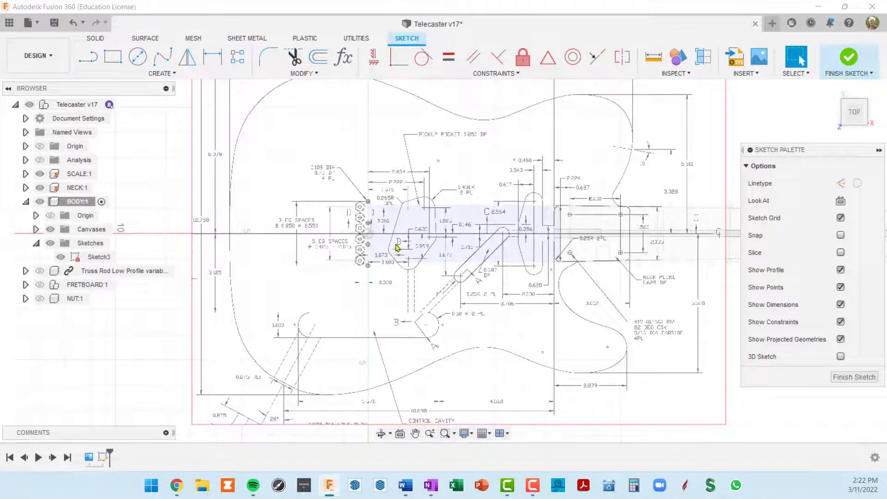
{"action": "scroll", "coordinate": [396, 246], "scroll_direction": "up", "scroll_amount": 3}
{"action": "left_click", "coordinate": [382, 232]}
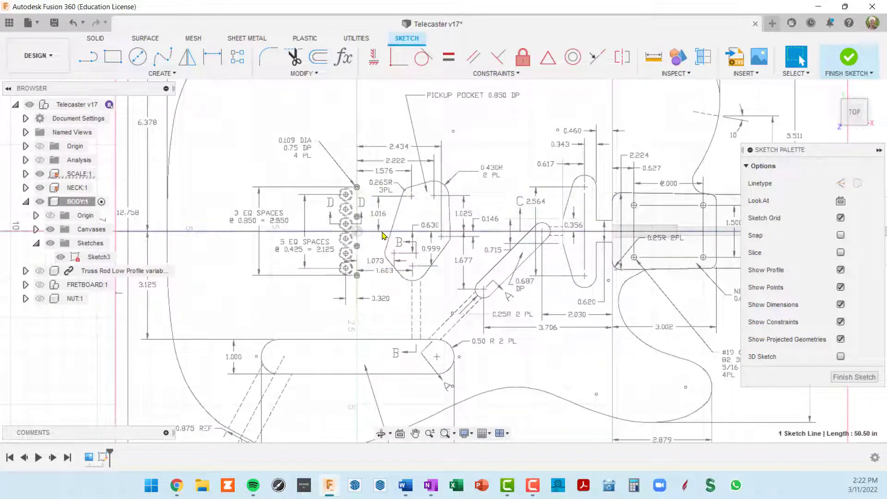
{"action": "key", "text": "p"}
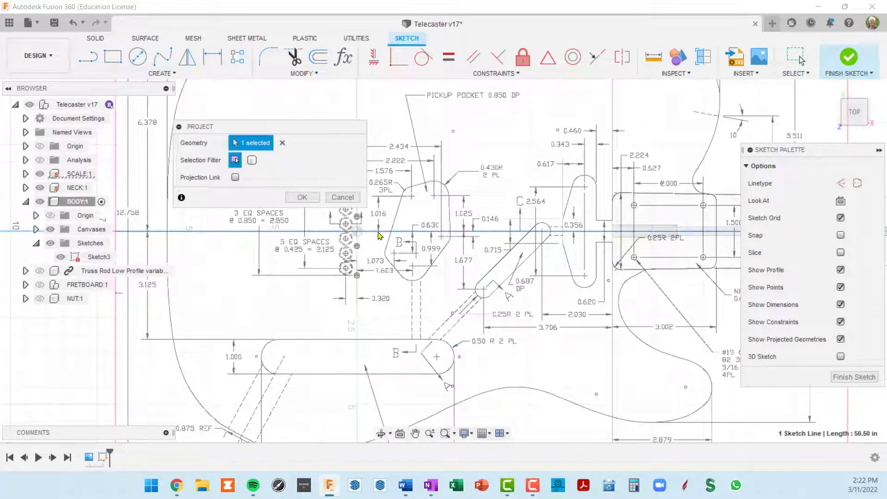
- Add the neck's heel end edge and the SCALE bridge line to the projection and complete it with Projection Link off
{"action": "scroll", "coordinate": [434, 242], "scroll_direction": "down", "scroll_amount": 2}
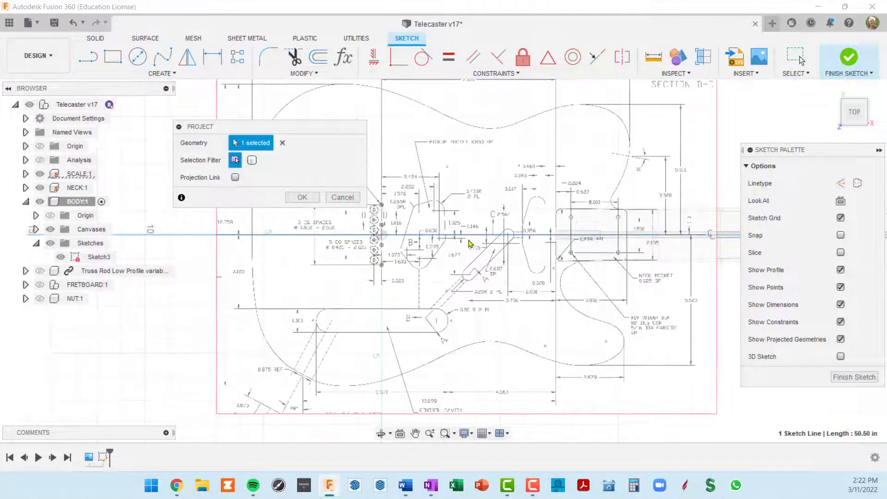
{"action": "scroll", "coordinate": [550, 235], "scroll_direction": "up", "scroll_amount": 4}
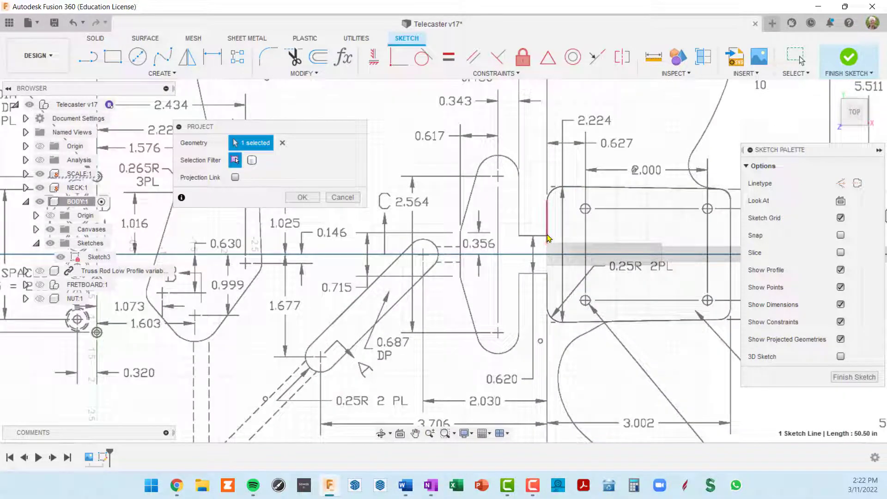
{"action": "scroll", "coordinate": [546, 270], "scroll_direction": "up", "scroll_amount": 3}
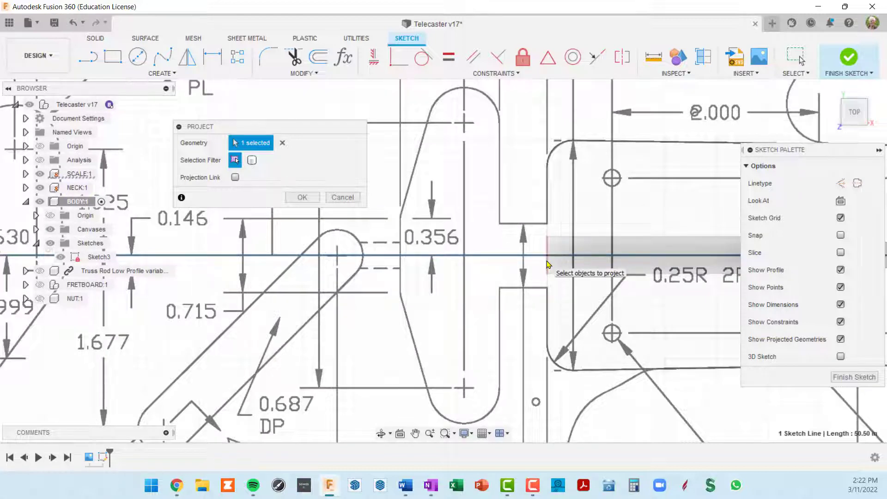
{"action": "scroll", "coordinate": [468, 257], "scroll_direction": "down", "scroll_amount": 3}
{"action": "mouse_move", "coordinate": [467, 257]}
{"action": "middle_mouse_down"}
{"action": "mouse_move", "coordinate": [576, 204]}
{"action": "mouse_move", "coordinate": [702, 194]}
{"action": "middle_mouse_up"}
{"action": "scroll", "coordinate": [615, 197], "scroll_direction": "down", "scroll_amount": 3}
{"action": "scroll", "coordinate": [510, 231], "scroll_direction": "up", "scroll_amount": 3}
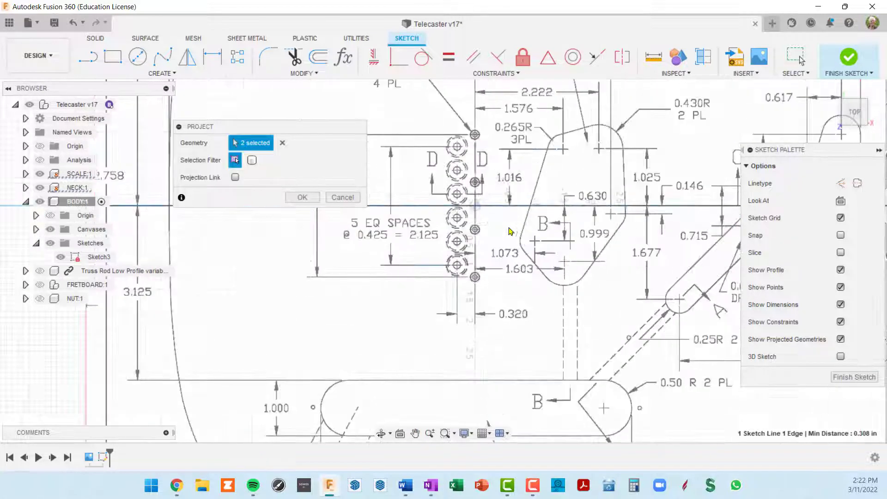
{"action": "left_click", "coordinate": [471, 230]}
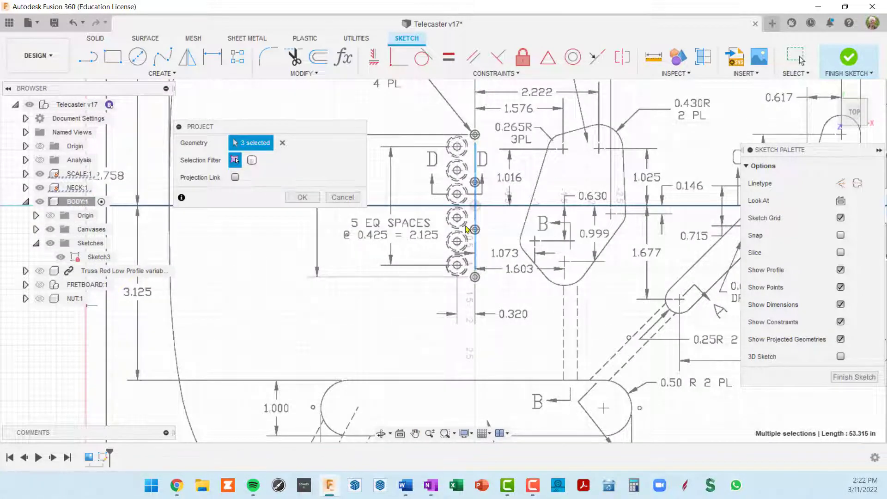
{"action": "scroll", "coordinate": [467, 230], "scroll_direction": "down", "scroll_amount": 4}
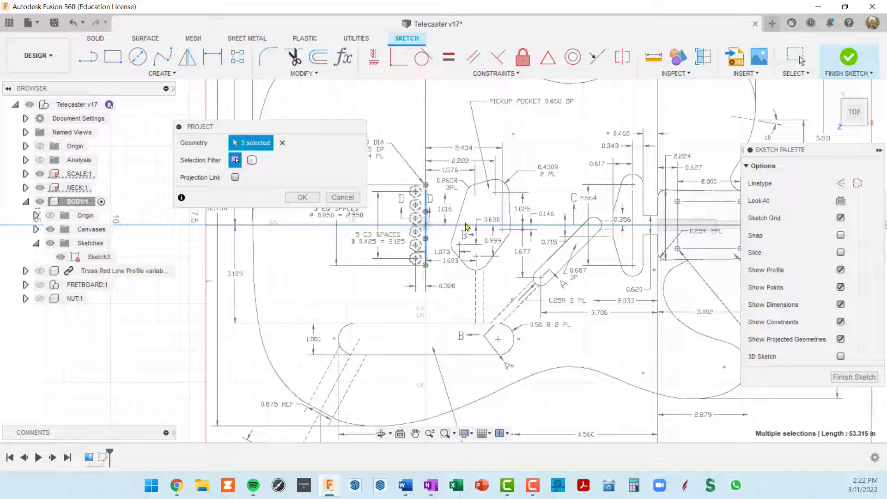
{"action": "left_click", "coordinate": [303, 197]}
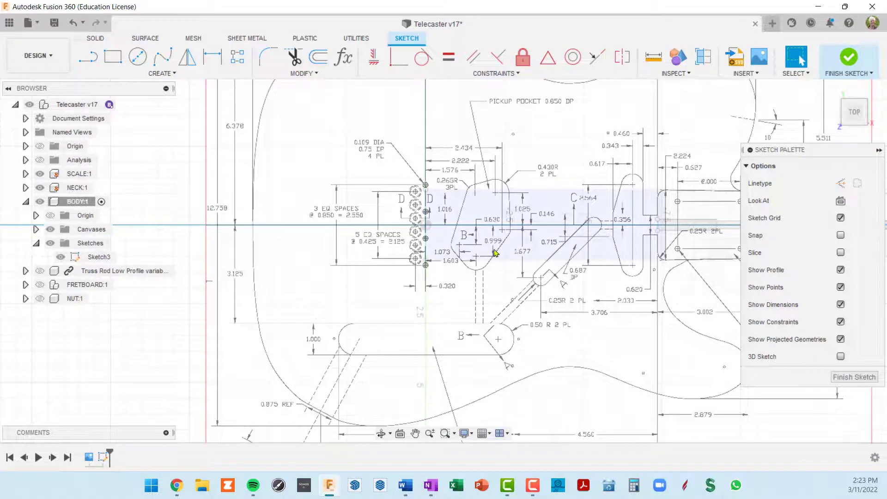
- Fix the projected bridge line, long centerline and neck heel edge in place in the body sketch with the Fix constraint
{"action": "scroll", "coordinate": [462, 236], "scroll_direction": "up", "scroll_amount": 4}
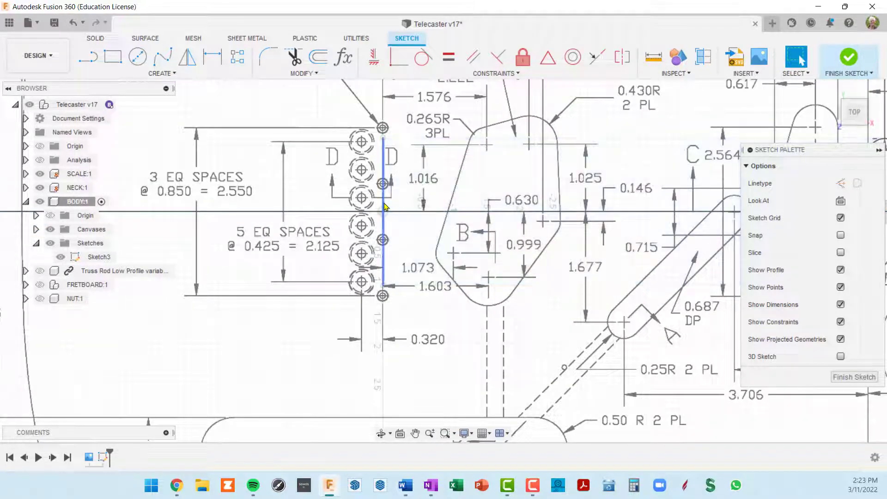
{"action": "left_click", "coordinate": [384, 207]}
{"action": "left_click", "coordinate": [406, 212], "text": "ctrl"}
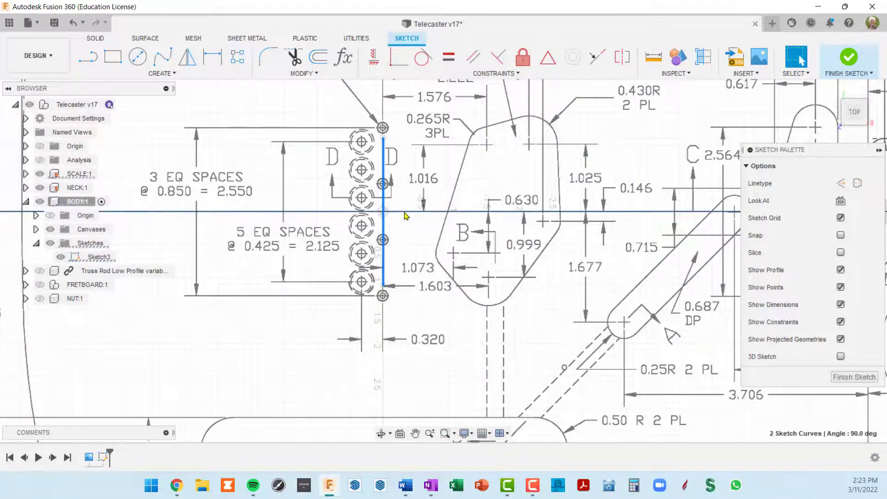
{"action": "scroll", "coordinate": [425, 217], "scroll_direction": "down", "scroll_amount": 3}
{"action": "middle_click_drag", "start_coordinate": [586, 236], "coordinate": [480, 242]}
{"action": "scroll", "coordinate": [547, 227], "scroll_direction": "up", "scroll_amount": 5}
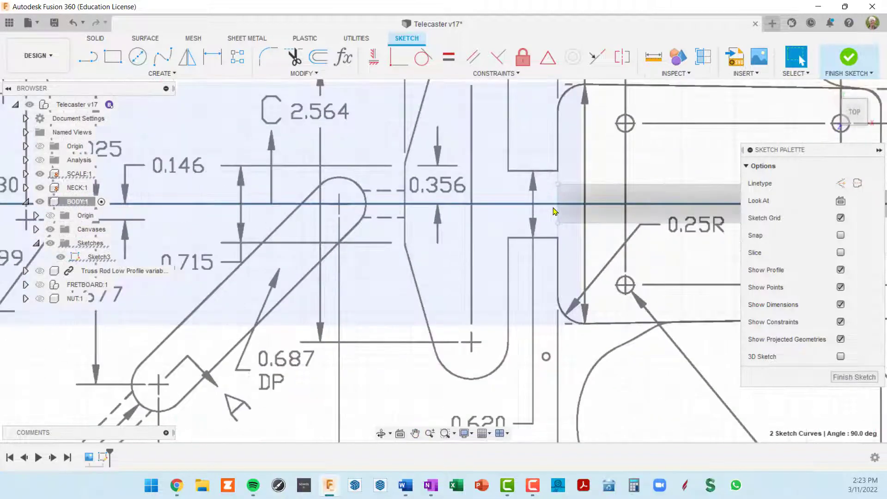
{"action": "left_click", "coordinate": [559, 215], "text": "ctrl"}
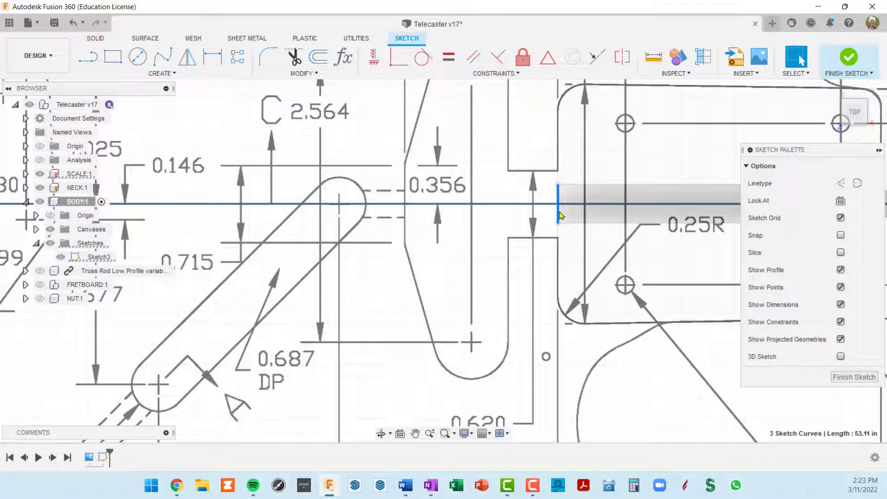
{"action": "scroll", "coordinate": [559, 214], "scroll_direction": "up", "scroll_amount": 3}
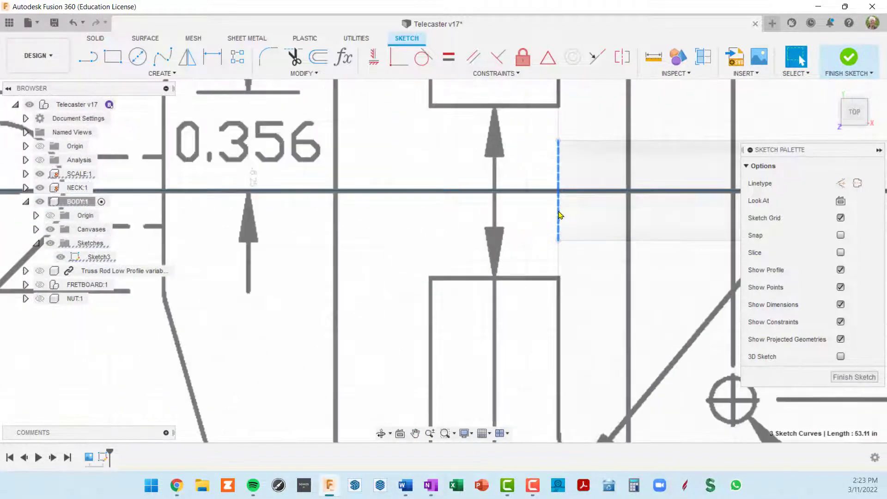
{"action": "scroll", "coordinate": [398, 223], "scroll_direction": "down", "scroll_amount": 5}
{"action": "scroll", "coordinate": [303, 204], "scroll_direction": "down", "scroll_amount": 3}
{"action": "scroll", "coordinate": [274, 194], "scroll_direction": "up", "scroll_amount": 3}
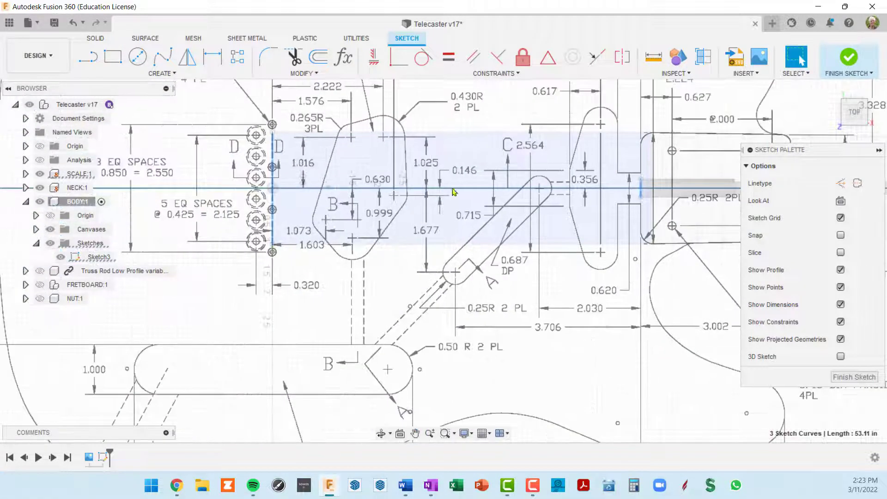
{"action": "scroll", "coordinate": [282, 197], "scroll_direction": "down", "scroll_amount": 3}
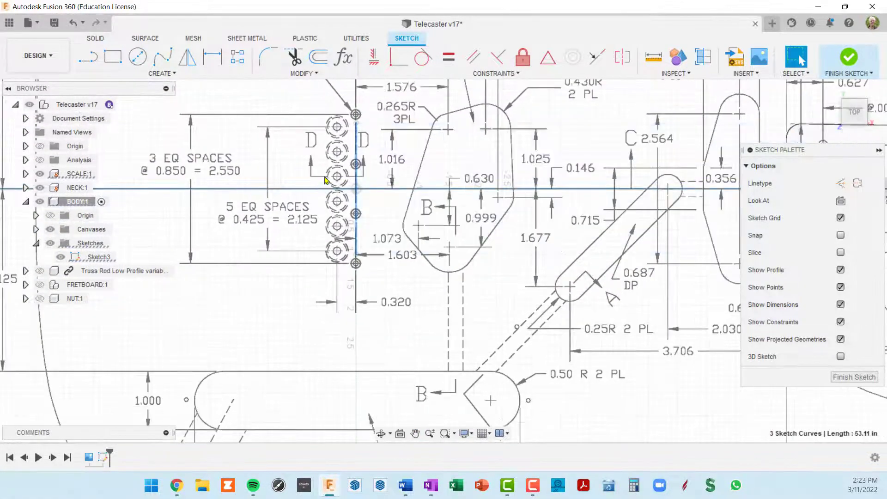
{"action": "scroll", "coordinate": [374, 206], "scroll_direction": "up", "scroll_amount": 5}
{"action": "scroll", "coordinate": [391, 198], "scroll_direction": "down", "scroll_amount": 5}
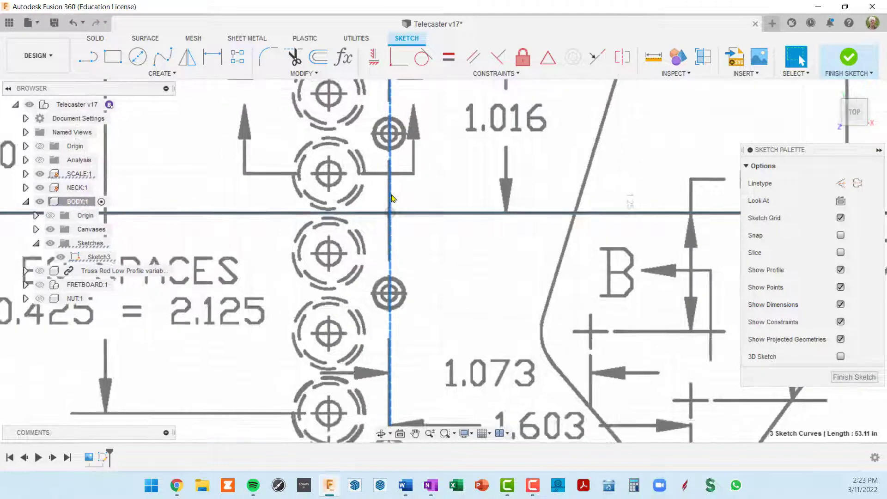
{"action": "middle_click_drag", "start_coordinate": [401, 172], "coordinate": [311, 258]}
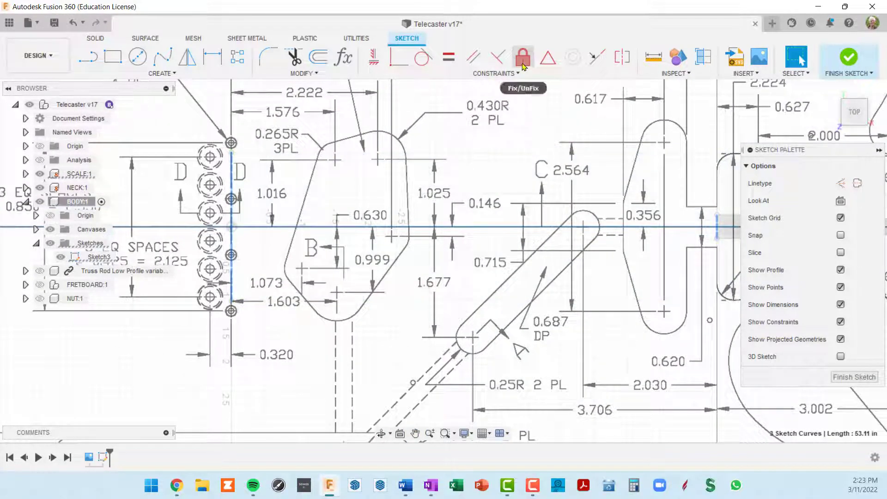
- Examine the neck heel edge, centerline and bridge line against the body drawing
{"action": "mouse_move", "coordinate": [659, 204]}
{"action": "middle_mouse_down"}
{"action": "mouse_move", "coordinate": [413, 177]}
{"action": "mouse_move", "coordinate": [491, 221]}
{"action": "middle_mouse_up"}
{"action": "scroll", "coordinate": [491, 222], "scroll_direction": "up", "scroll_amount": 8}
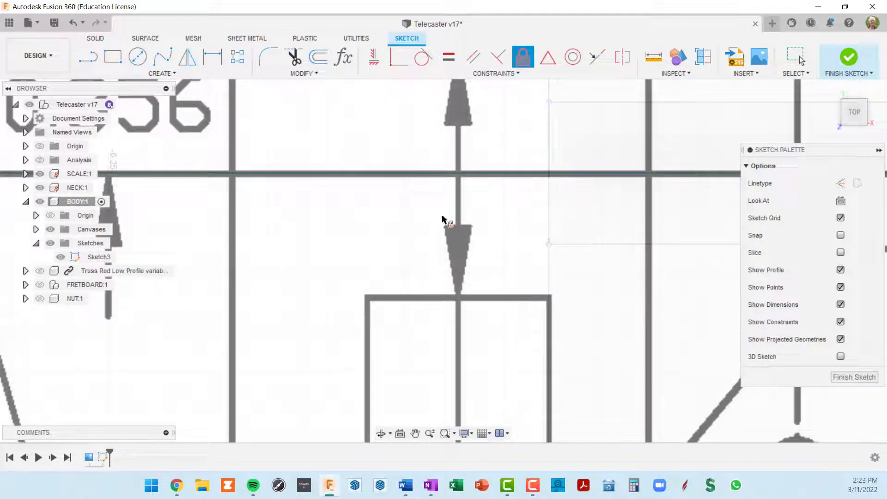
{"action": "scroll", "coordinate": [364, 200], "scroll_direction": "down", "scroll_amount": 4}
{"action": "middle_click_drag", "start_coordinate": [365, 200], "coordinate": [598, 173]}
{"action": "scroll", "coordinate": [488, 210], "scroll_direction": "down", "scroll_amount": 1}
{"action": "scroll", "coordinate": [487, 210], "scroll_direction": "down", "scroll_amount": 2}
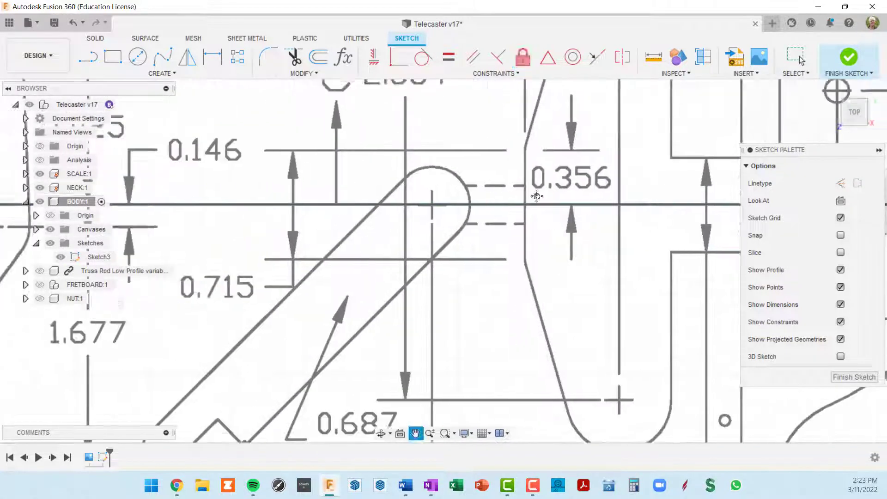
{"action": "scroll", "coordinate": [538, 217], "scroll_direction": "up", "scroll_amount": 2}
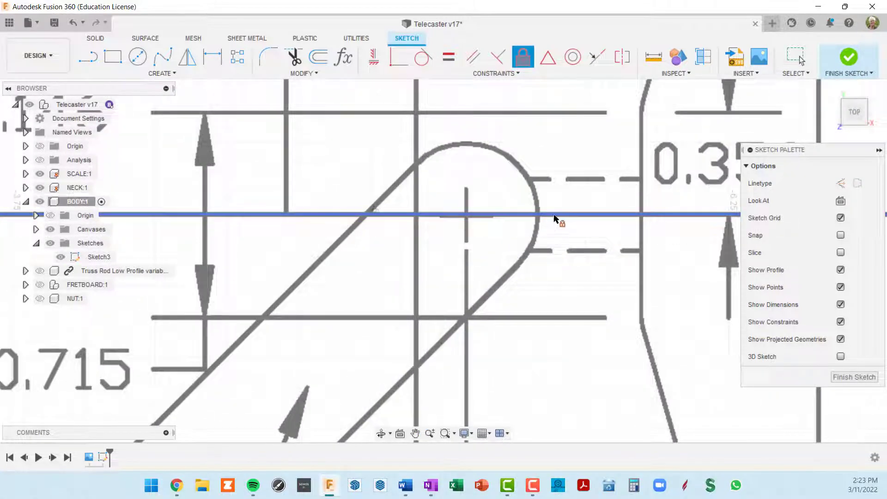
{"action": "scroll", "coordinate": [305, 204], "scroll_direction": "down", "scroll_amount": 3}
{"action": "middle_click_drag", "start_coordinate": [305, 204], "coordinate": [550, 199]}
{"action": "mouse_move", "coordinate": [23, 150]}
{"action": "middle_mouse_down"}
{"action": "mouse_move", "coordinate": [249, 145]}
{"action": "mouse_move", "coordinate": [447, 161]}
{"action": "middle_mouse_up"}
{"action": "scroll", "coordinate": [249, 145], "scroll_direction": "down", "scroll_amount": 3}
{"action": "scroll", "coordinate": [388, 212], "scroll_direction": "up", "scroll_amount": 4}
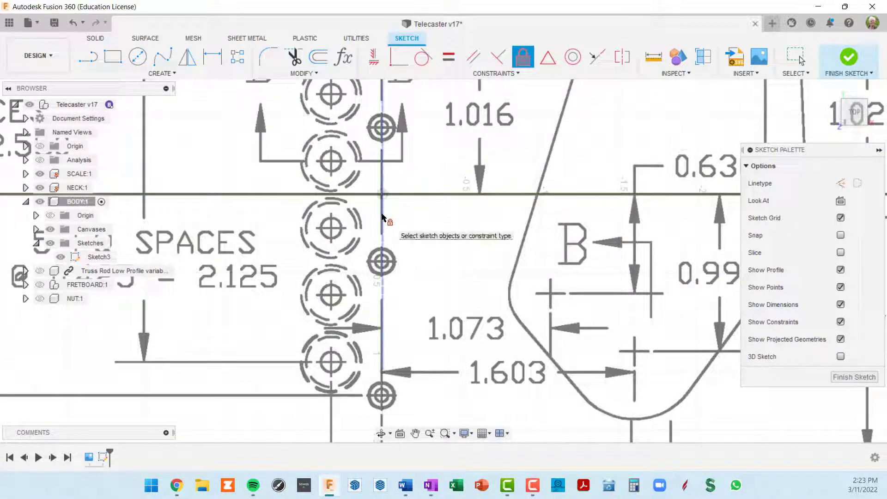
{"action": "scroll", "coordinate": [455, 240], "scroll_direction": "down", "scroll_amount": 3}
{"action": "scroll", "coordinate": [538, 247], "scroll_direction": "down", "scroll_amount": 5}
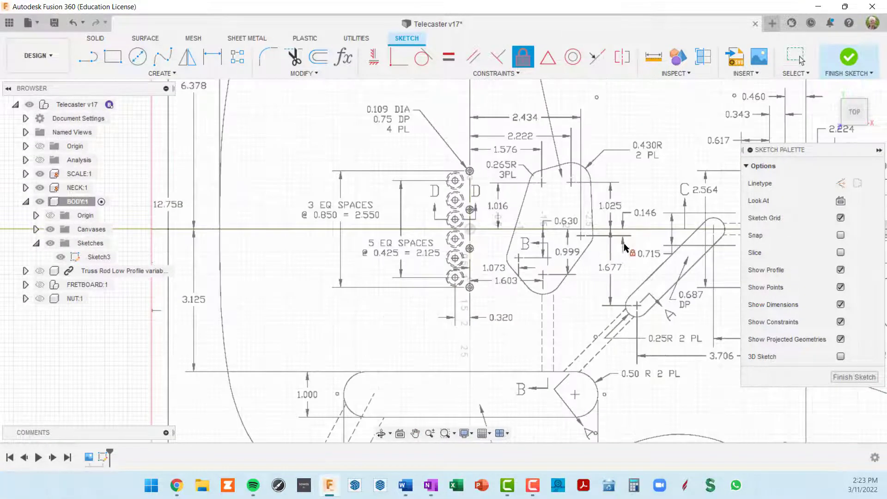
{"action": "scroll", "coordinate": [491, 234], "scroll_direction": "down", "scroll_amount": 4}
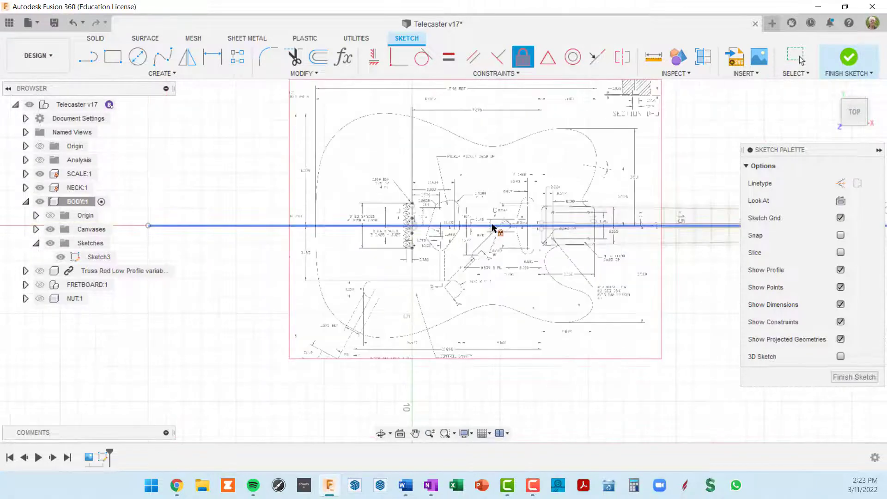
{"action": "scroll", "coordinate": [499, 213], "scroll_direction": "up", "scroll_amount": 5}
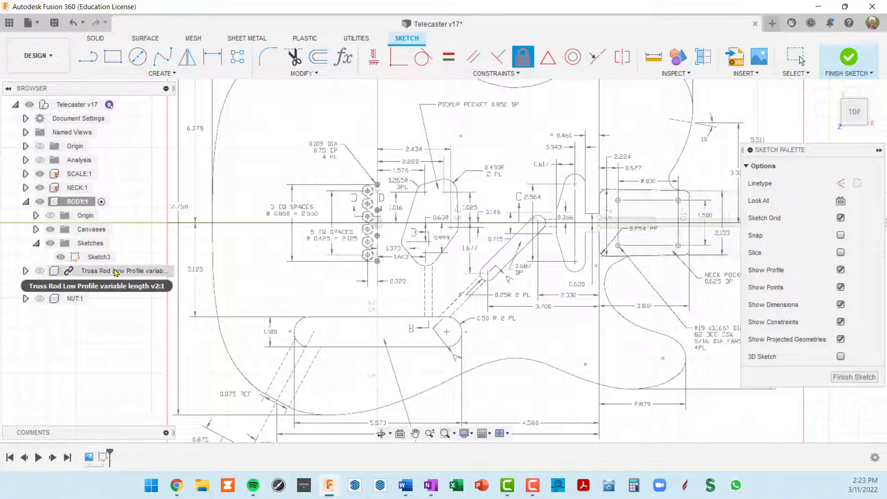
- Finish the body sketch and rename it OUTLINE
{"action": "left_click", "coordinate": [36, 229]}
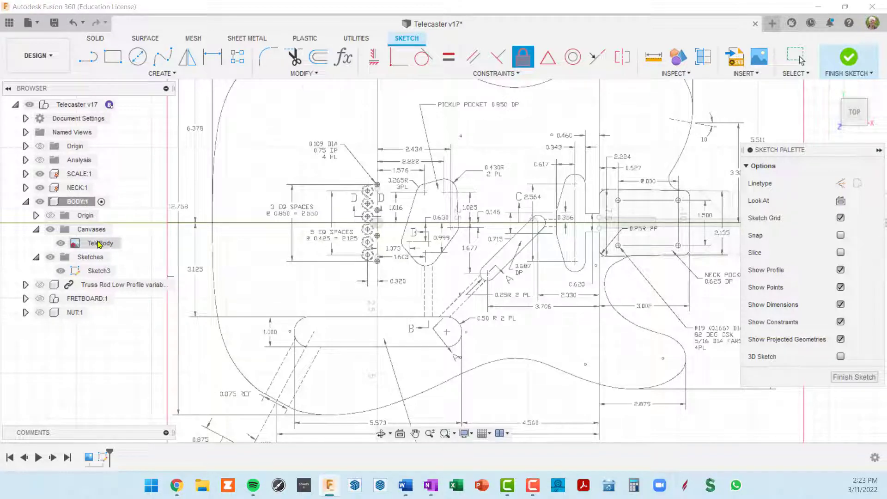
{"action": "left_click", "coordinate": [858, 378]}
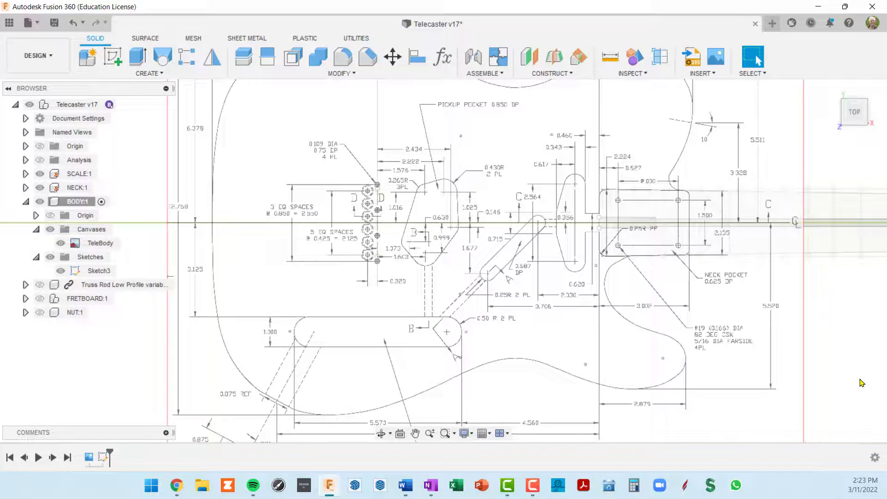
{"action": "left_click", "coordinate": [102, 271]}
{"action": "left_click", "coordinate": [101, 272]}
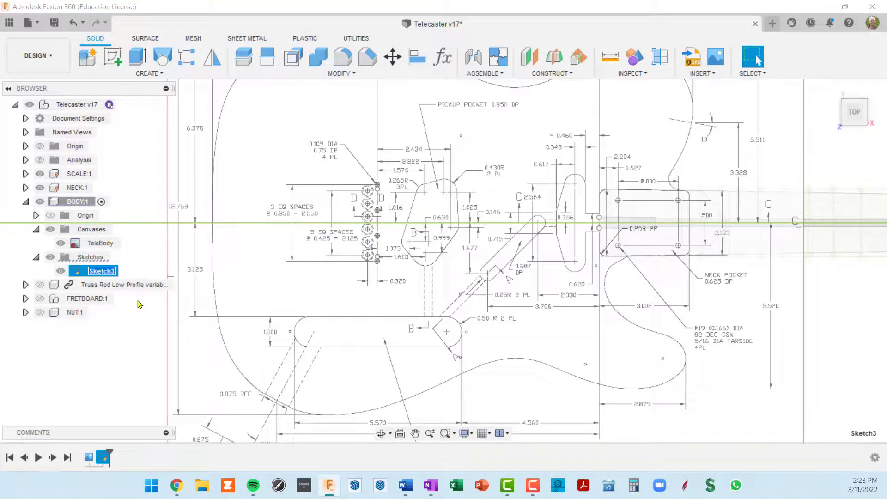
{"action": "type", "text": "OUTLINE"}
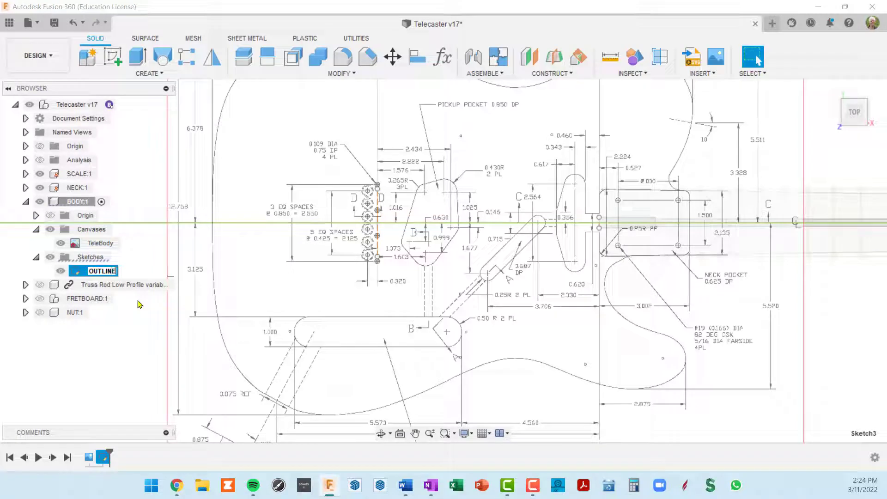
{"action": "key", "text": "Return"}
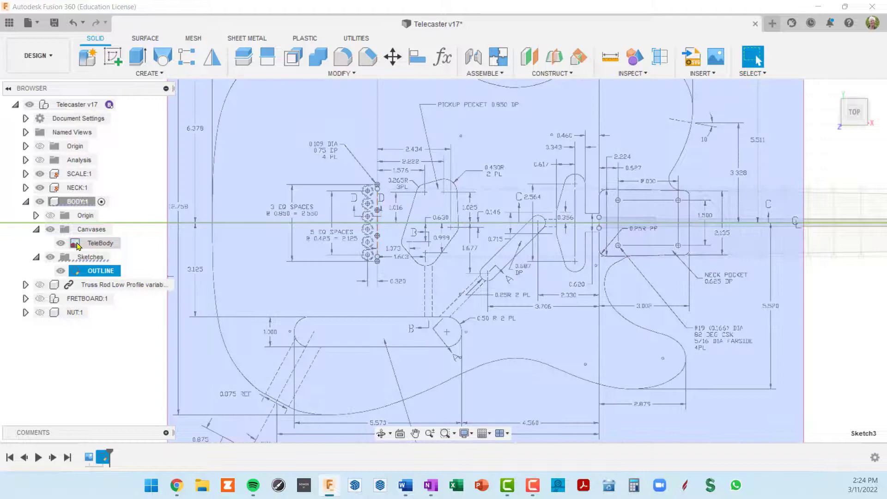
- Edit the TeleBody canvas and set its opacity to 12
{"action": "right_click", "coordinate": [78, 246]}
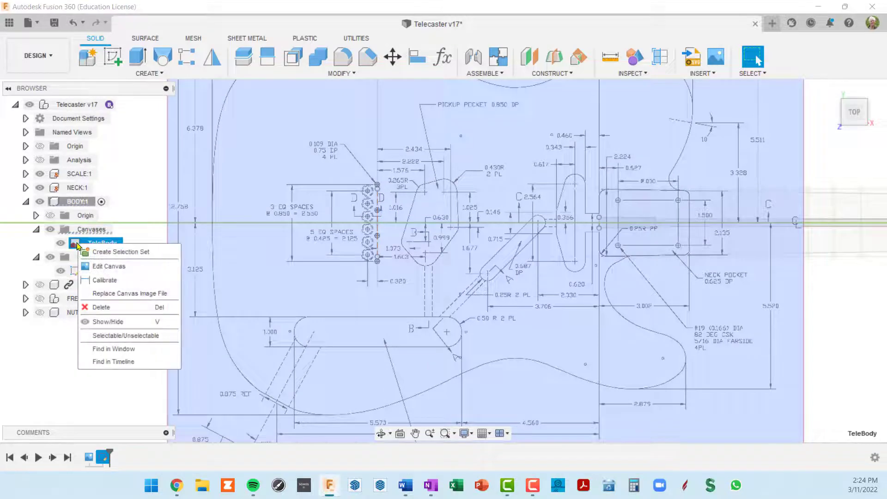
{"action": "left_click", "coordinate": [112, 269]}
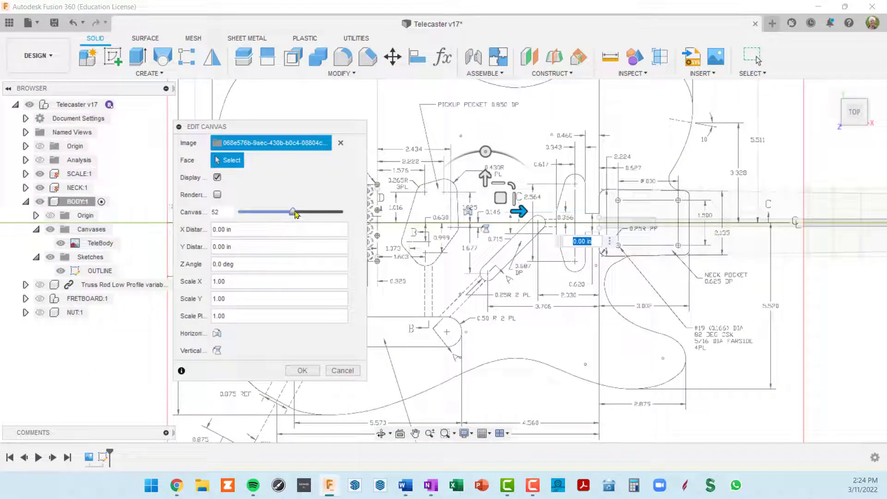
{"action": "left_click_drag", "start_coordinate": [292, 212], "coordinate": [254, 216]}
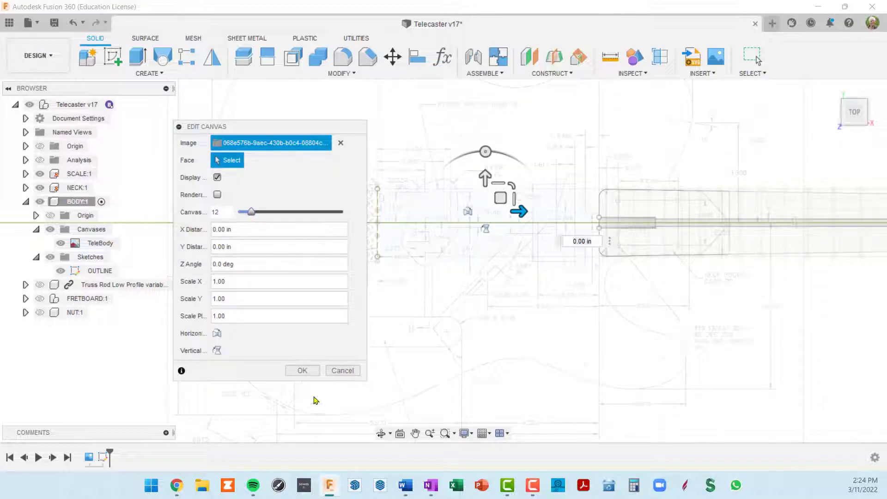
{"action": "left_click", "coordinate": [302, 370]}
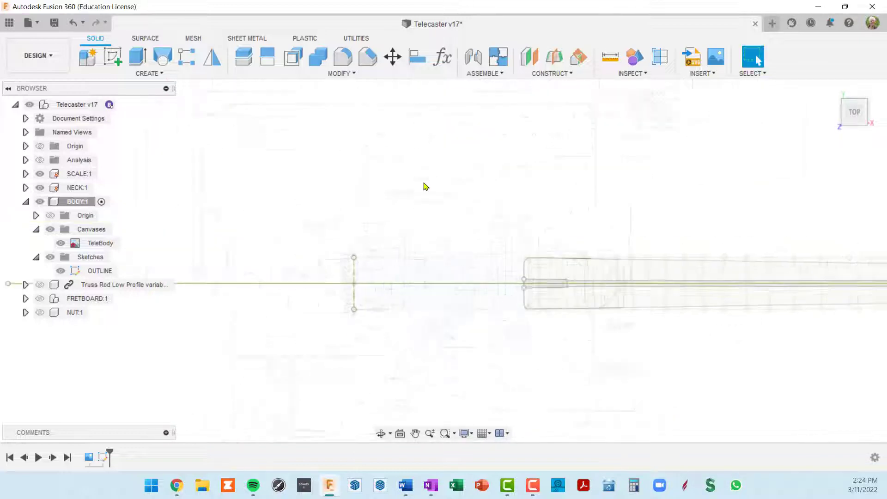
{"action": "scroll", "coordinate": [442, 165], "scroll_direction": "up", "scroll_amount": 5}
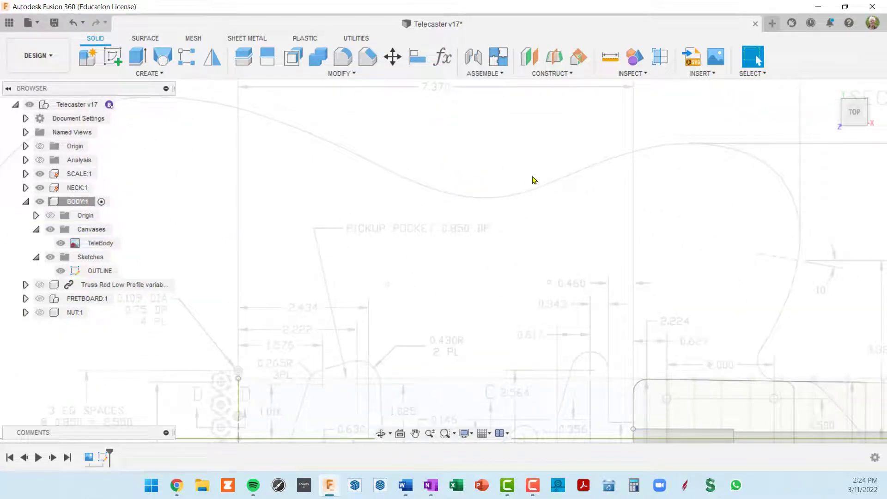
{"action": "scroll", "coordinate": [647, 185], "scroll_direction": "down", "scroll_amount": 5}
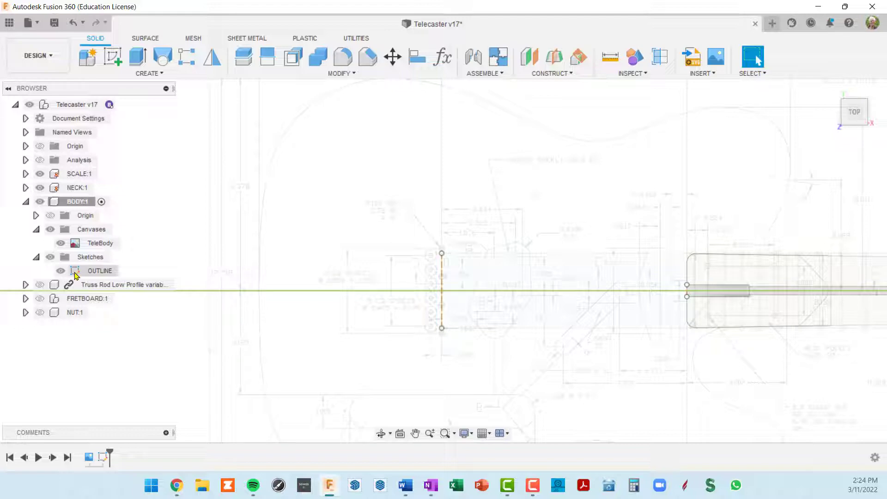
- Reopen the OUTLINE sketch for editing and look over the body contour on the canvas
{"action": "double_click", "coordinate": [75, 275]}
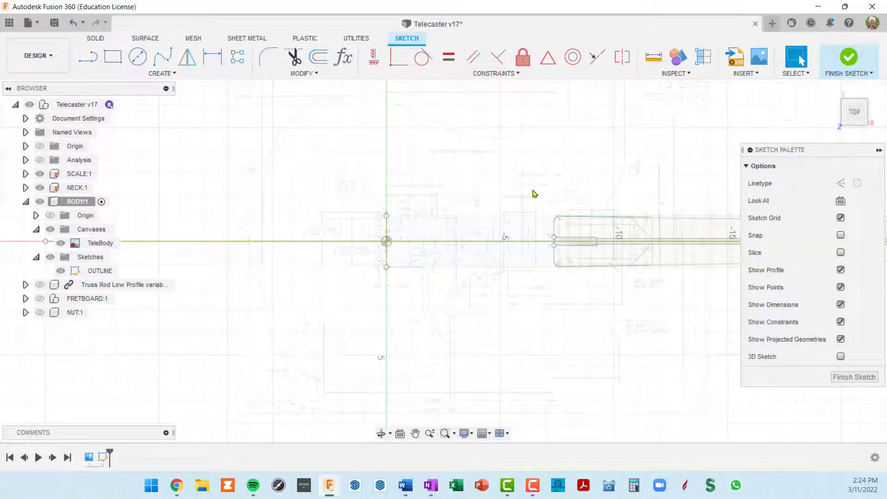
{"action": "scroll", "coordinate": [534, 193], "scroll_direction": "up", "scroll_amount": 10}
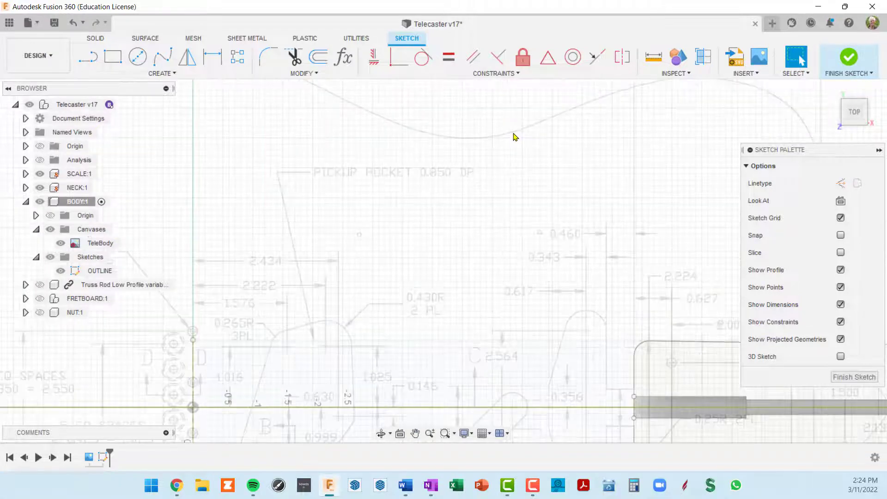
{"action": "scroll", "coordinate": [485, 247], "scroll_direction": "down", "scroll_amount": 1}
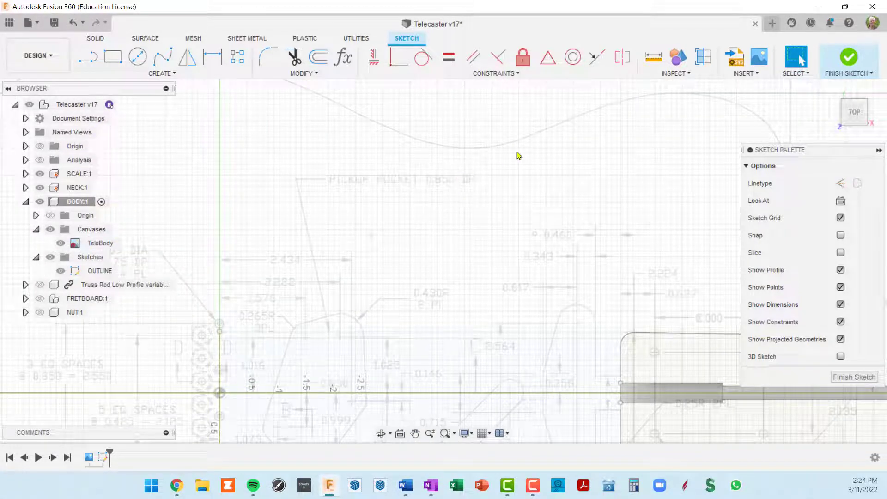
{"action": "scroll", "coordinate": [621, 218], "scroll_direction": "down", "scroll_amount": 3}
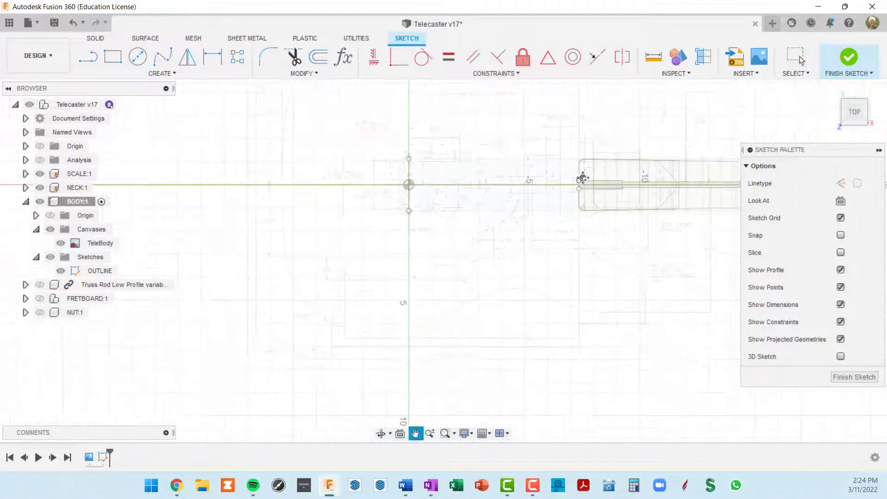
{"action": "scroll", "coordinate": [568, 301], "scroll_direction": "up", "scroll_amount": 4}
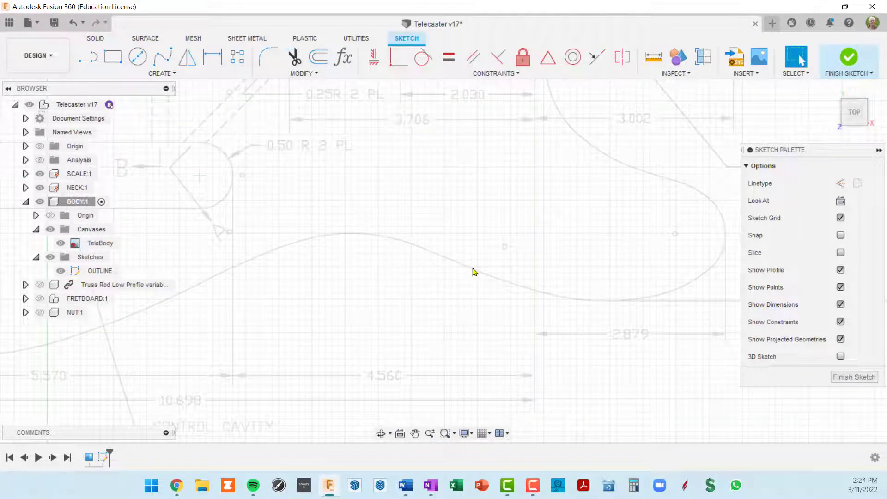
{"action": "mouse_move", "coordinate": [459, 257]}
{"action": "middle_mouse_down"}
{"action": "mouse_move", "coordinate": [502, 340]}
{"action": "mouse_move", "coordinate": [531, 344]}
{"action": "middle_mouse_up"}
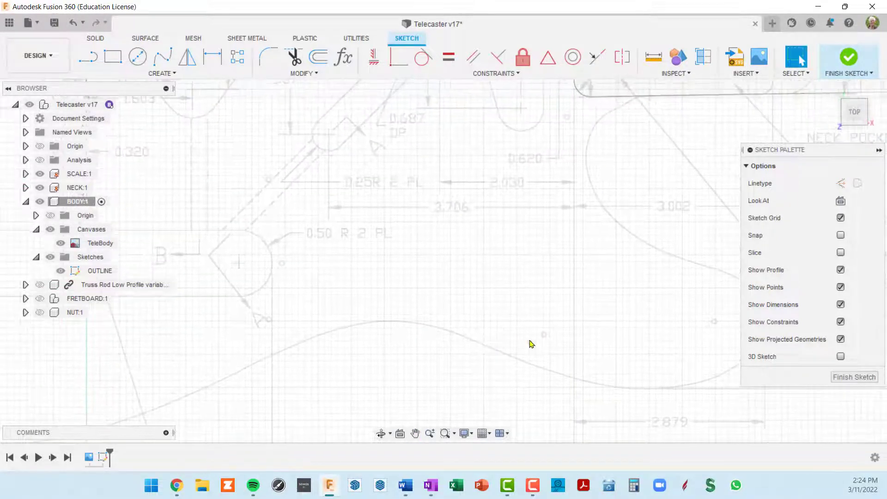
{"action": "scroll", "coordinate": [530, 357], "scroll_direction": "down", "scroll_amount": 2}
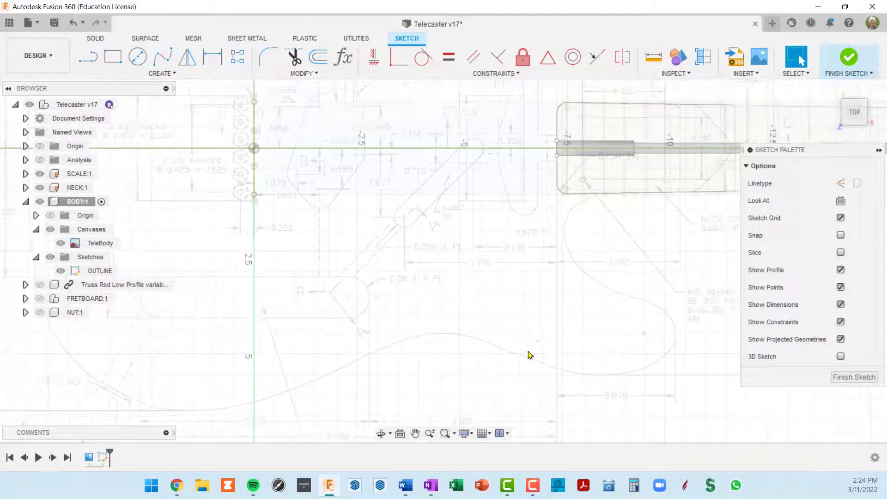
{"action": "mouse_move", "coordinate": [549, 264]}
{"action": "middle_mouse_down"}
{"action": "mouse_move", "coordinate": [527, 342]}
{"action": "mouse_move", "coordinate": [524, 424]}
{"action": "middle_mouse_up"}
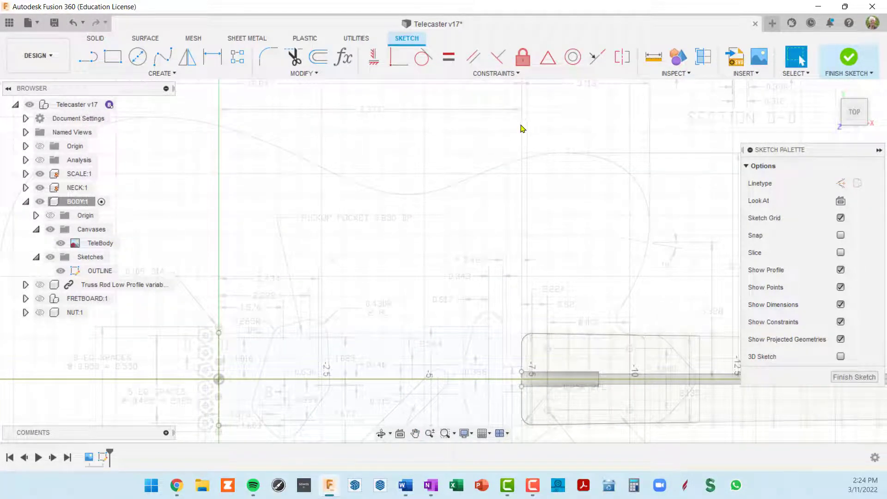
- Draw a line about 12.06 in long across the body, perpendicular to the centerline and just on the bridge side of the neck heel
{"action": "scroll", "coordinate": [522, 129], "scroll_direction": "down", "scroll_amount": 2}
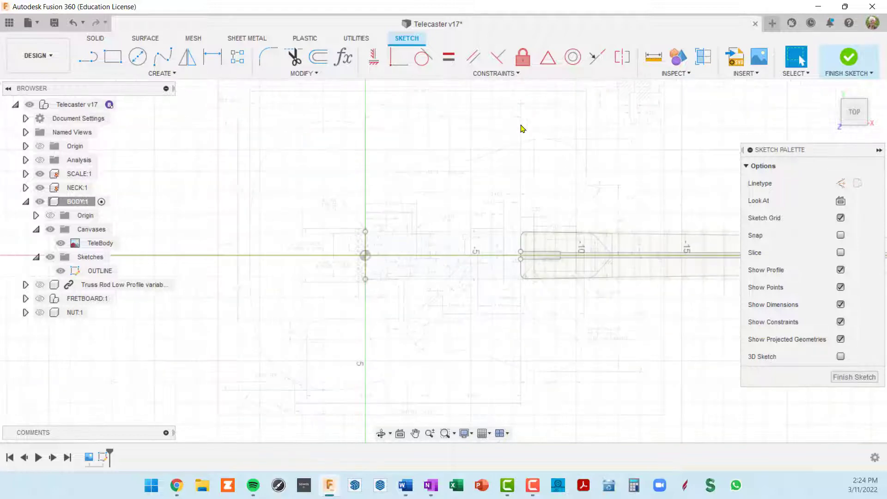
{"action": "scroll", "coordinate": [523, 134], "scroll_direction": "up", "scroll_amount": 3}
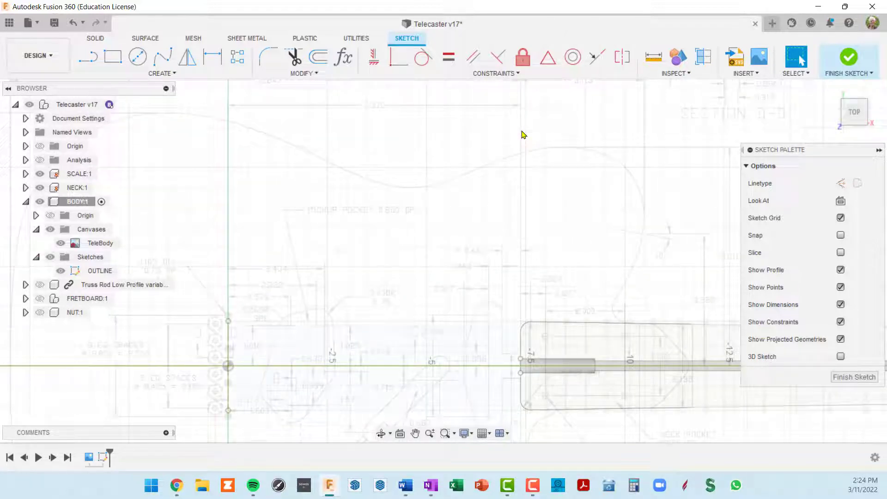
{"action": "key", "text": "l"}
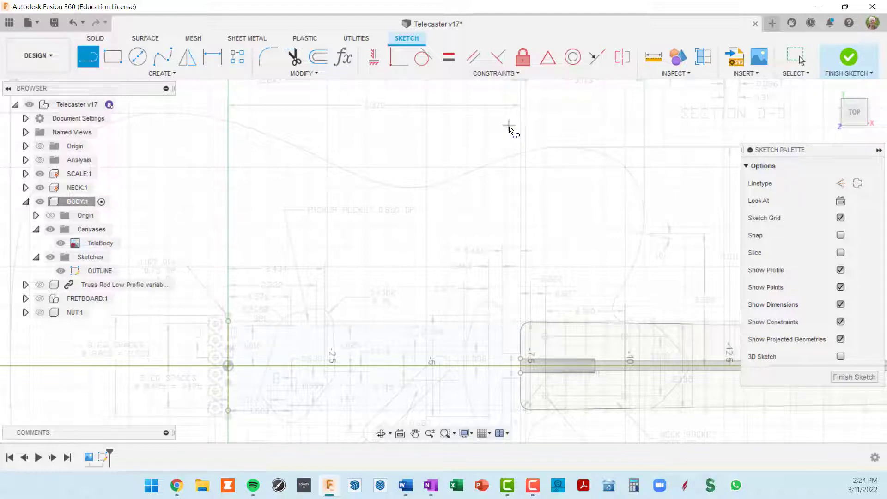
{"action": "left_click", "coordinate": [507, 128]}
{"action": "scroll", "coordinate": [502, 199], "scroll_direction": "down", "scroll_amount": 2}
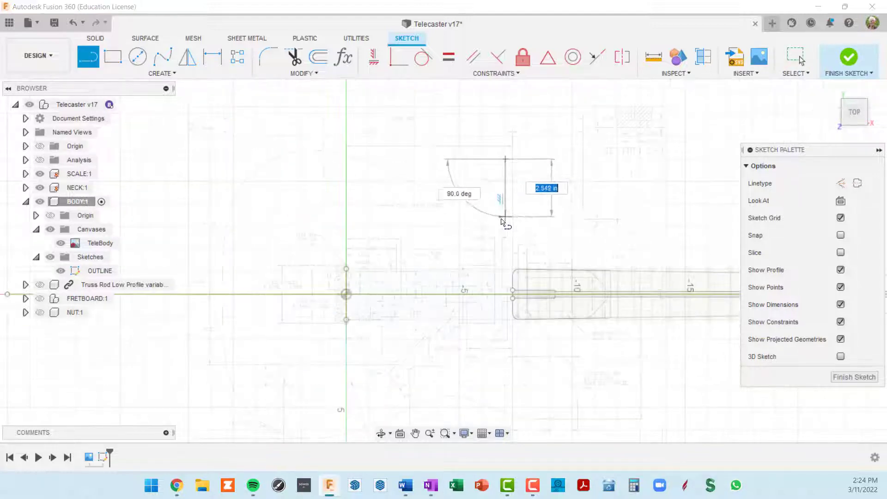
{"action": "middle_click_drag", "start_coordinate": [508, 219], "coordinate": [537, 18]}
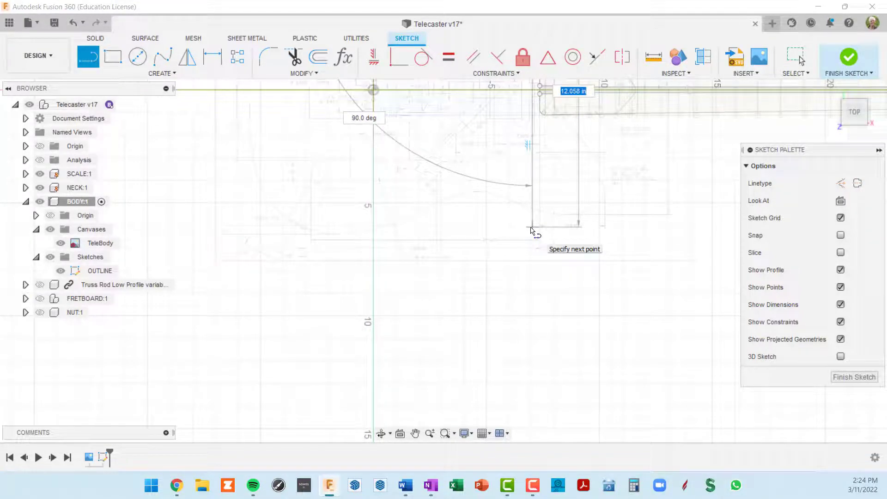
{"action": "left_click", "coordinate": [531, 228]}
{"action": "middle_click_drag", "start_coordinate": [544, 143], "coordinate": [545, 166]}
{"action": "scroll", "coordinate": [545, 167], "scroll_direction": "up", "scroll_amount": 1}
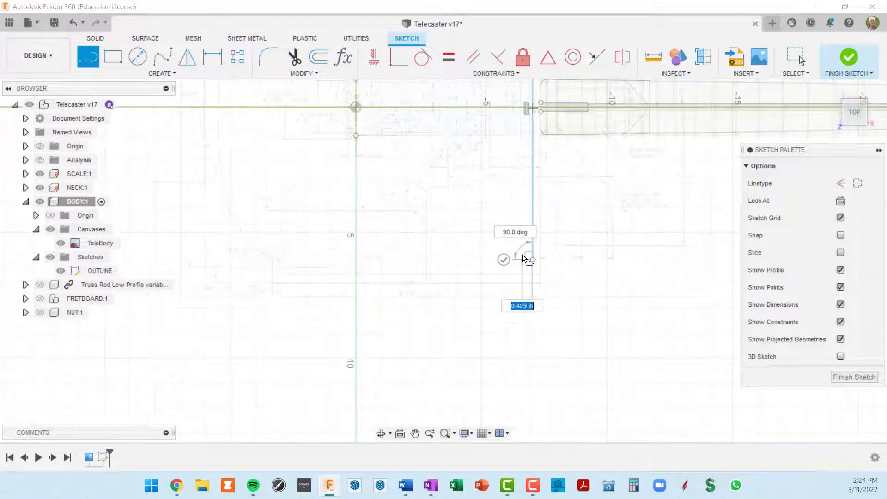
{"action": "left_click", "coordinate": [503, 259]}
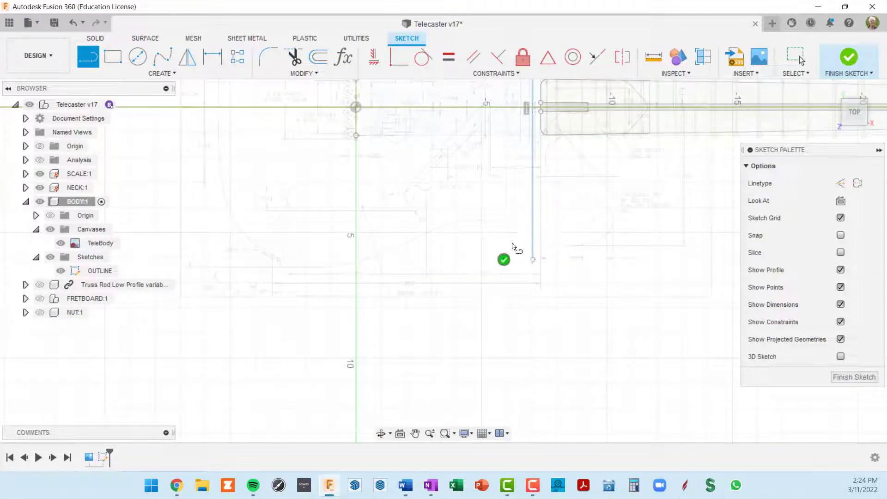
{"action": "key", "text": "Escape"}
- Convert the new line across the body to construction linetype
{"action": "left_click", "coordinate": [532, 185]}
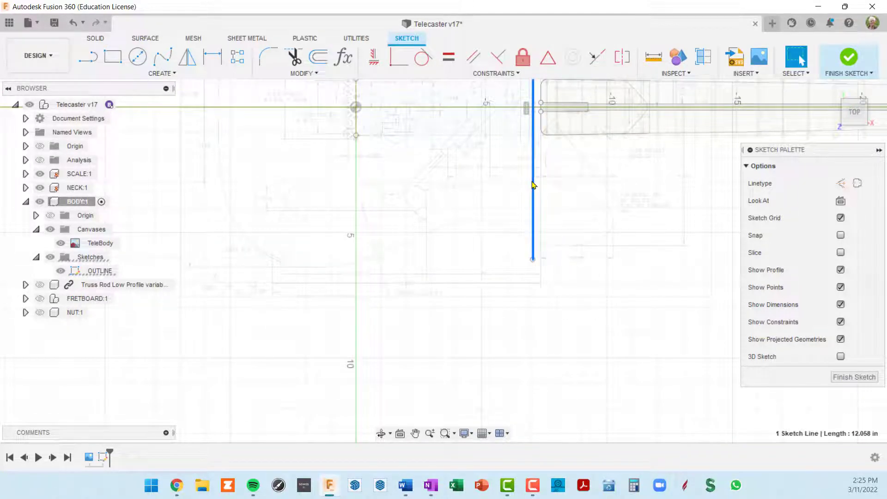
{"action": "key", "text": "x"}
{"action": "scroll", "coordinate": [552, 174], "scroll_direction": "up", "scroll_amount": 3}
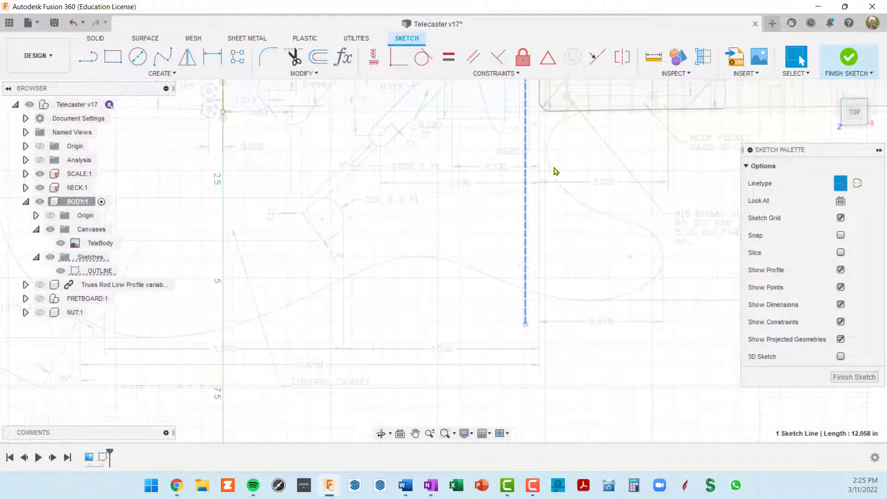
- Try to make the construction line collinear with the short line at the neck heel edge
{"action": "scroll", "coordinate": [550, 166], "scroll_direction": "up", "scroll_amount": 5}
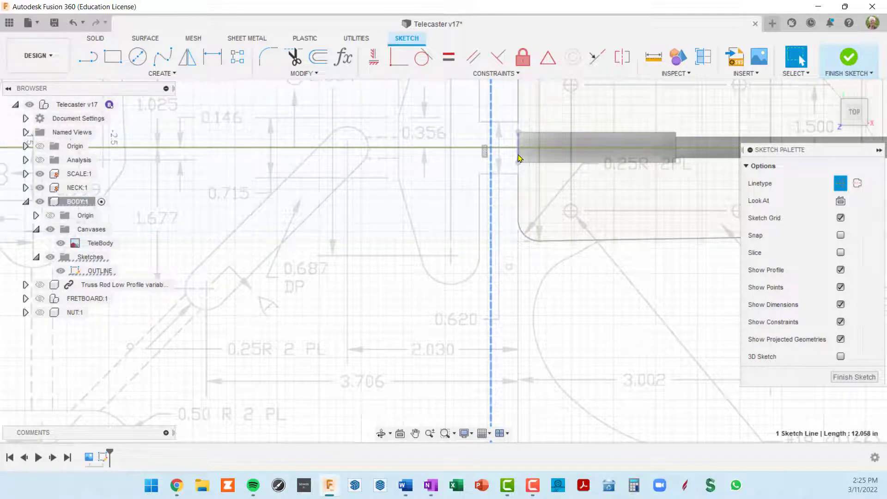
{"action": "left_click", "coordinate": [600, 59]}
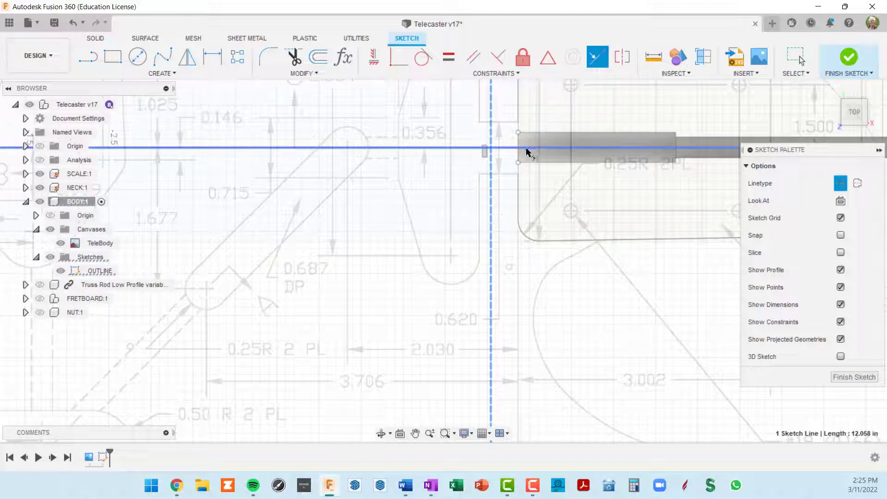
{"action": "left_click", "coordinate": [518, 159]}
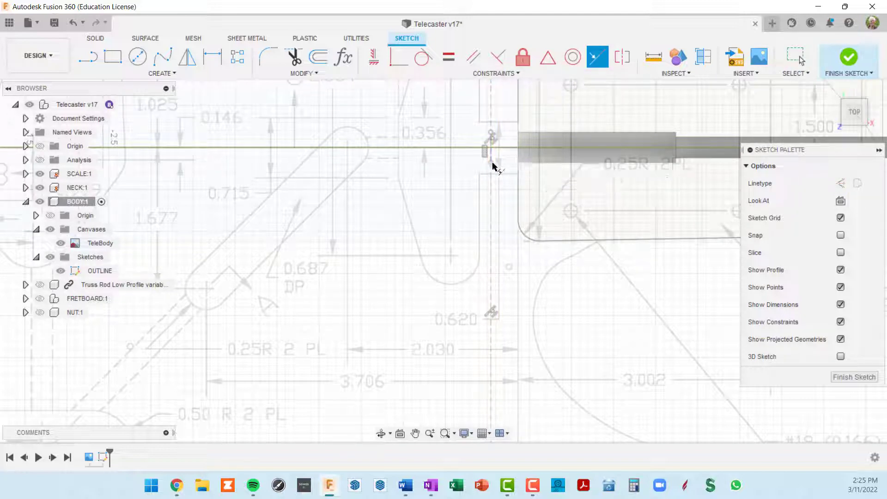
{"action": "left_click", "coordinate": [491, 177]}
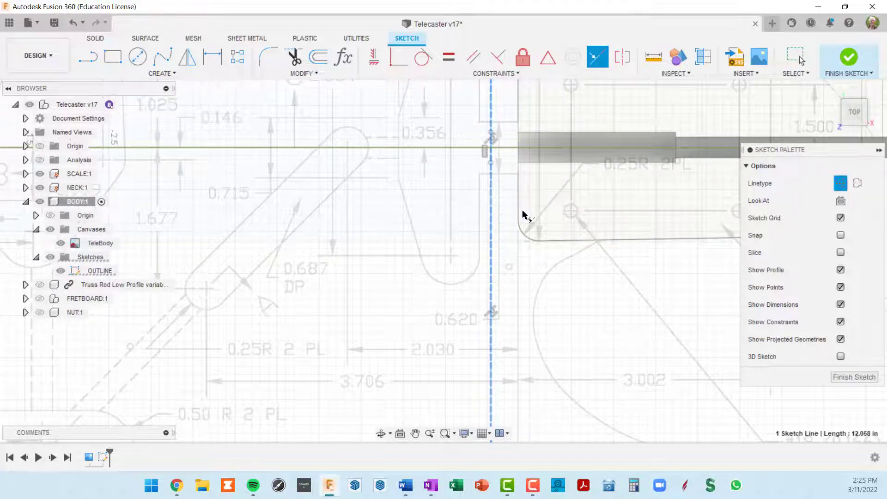
{"action": "scroll", "coordinate": [524, 214], "scroll_direction": "down", "scroll_amount": 2}
{"action": "middle_click_drag", "start_coordinate": [528, 171], "coordinate": [500, 225]}
{"action": "scroll", "coordinate": [501, 225], "scroll_direction": "up", "scroll_amount": 3}
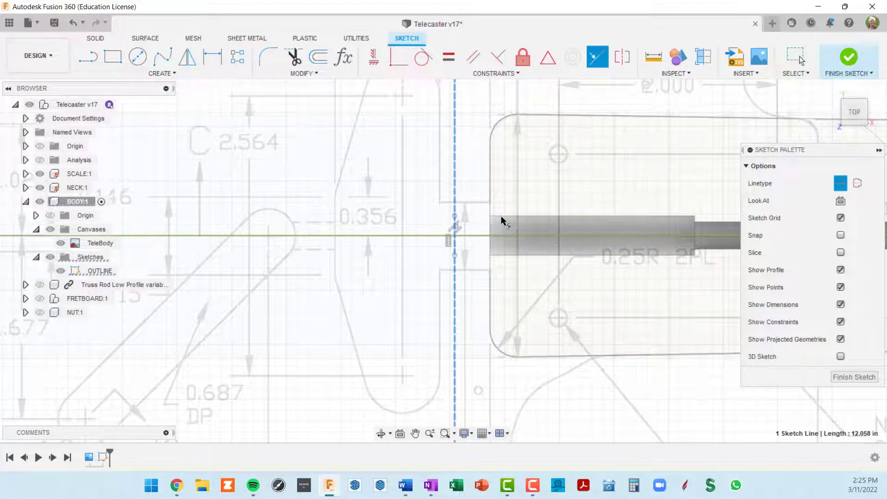
{"action": "scroll", "coordinate": [454, 256], "scroll_direction": "up", "scroll_amount": 2}
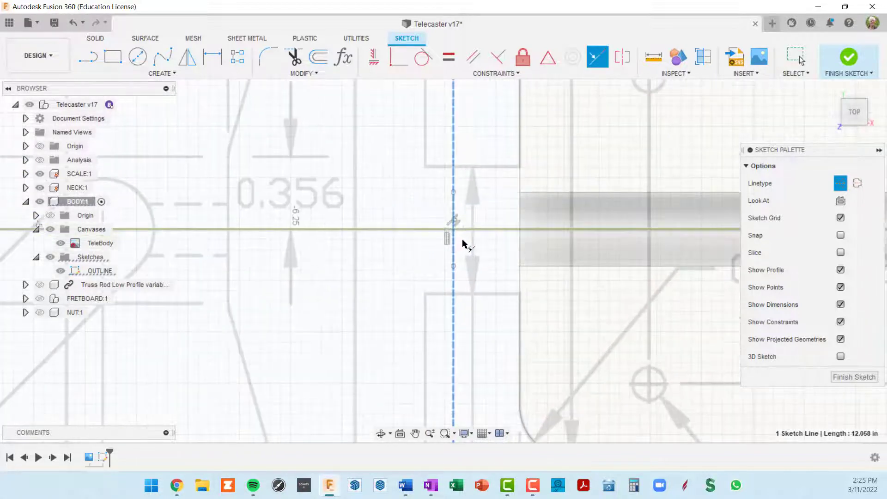
{"action": "key", "text": "Escape"}
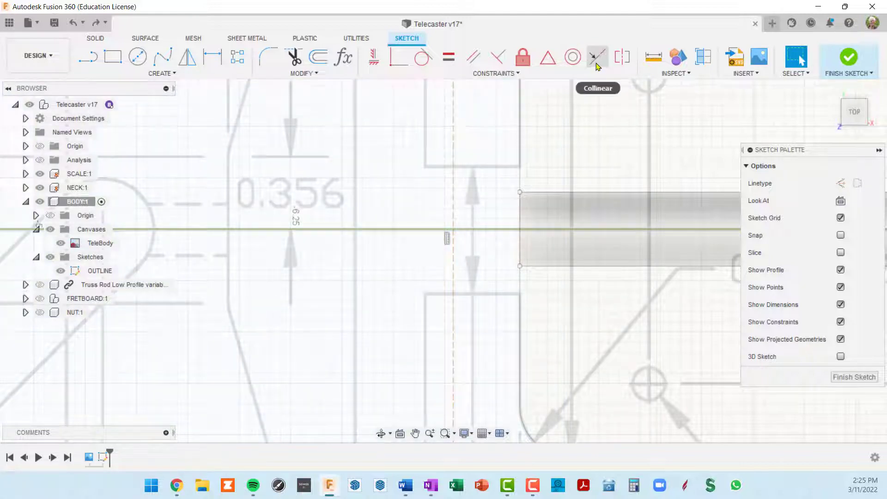
{"action": "left_click", "coordinate": [601, 60]}
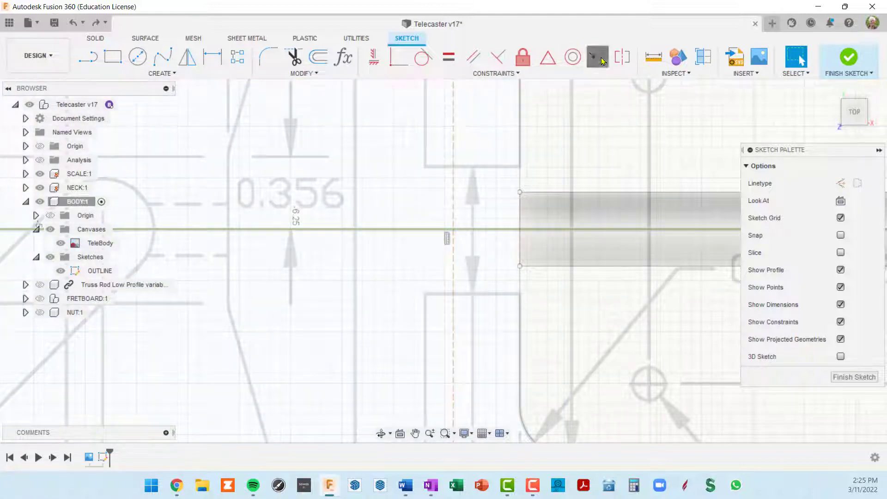
{"action": "left_click", "coordinate": [453, 215]}
{"action": "left_click", "coordinate": [520, 214]}
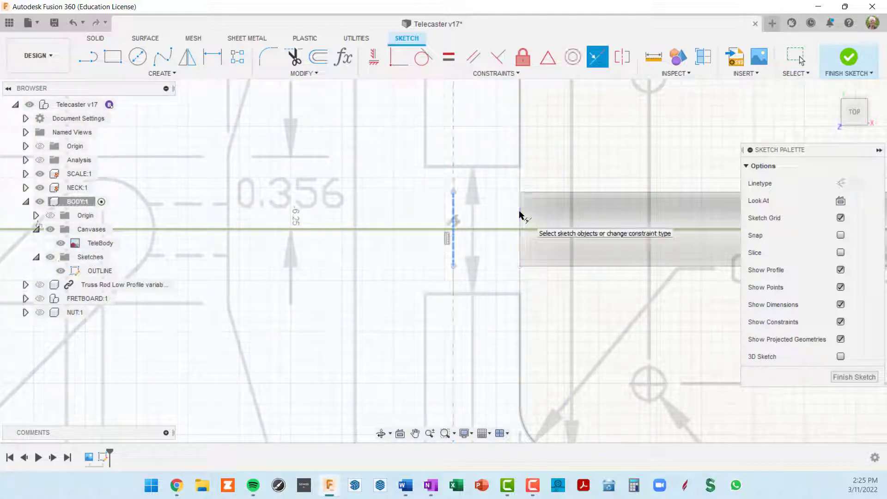
{"action": "key", "text": "Escape"}
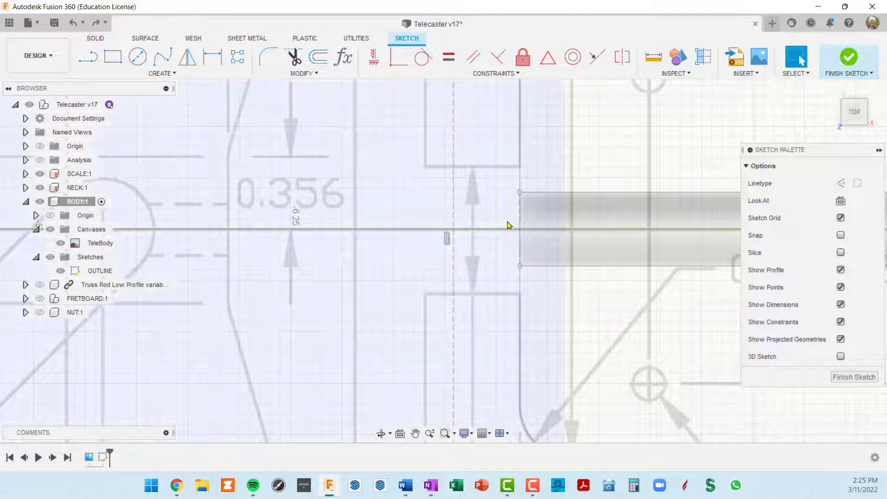
- Fix the short line at the neck heel edge in place
{"action": "scroll", "coordinate": [533, 210], "scroll_direction": "down", "scroll_amount": 3}
{"action": "middle_click_drag", "start_coordinate": [536, 215], "coordinate": [507, 177]}
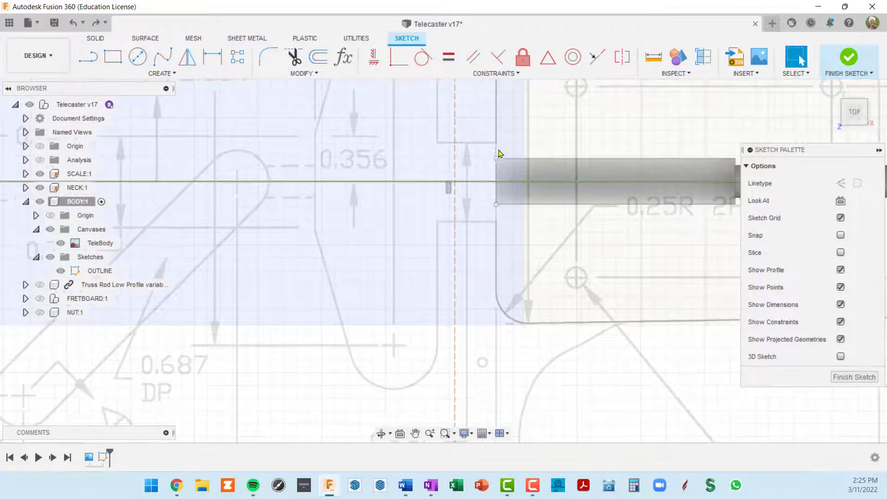
{"action": "scroll", "coordinate": [499, 180], "scroll_direction": "up", "scroll_amount": 3}
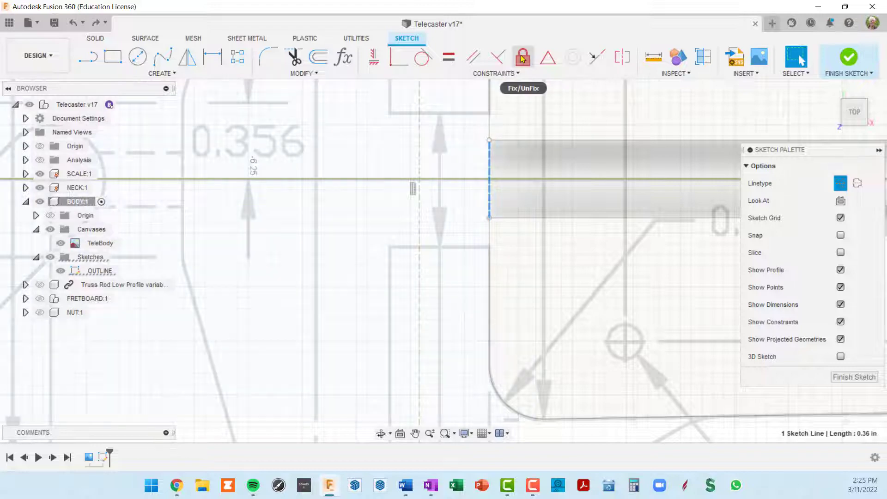
{"action": "left_click", "coordinate": [522, 57]}
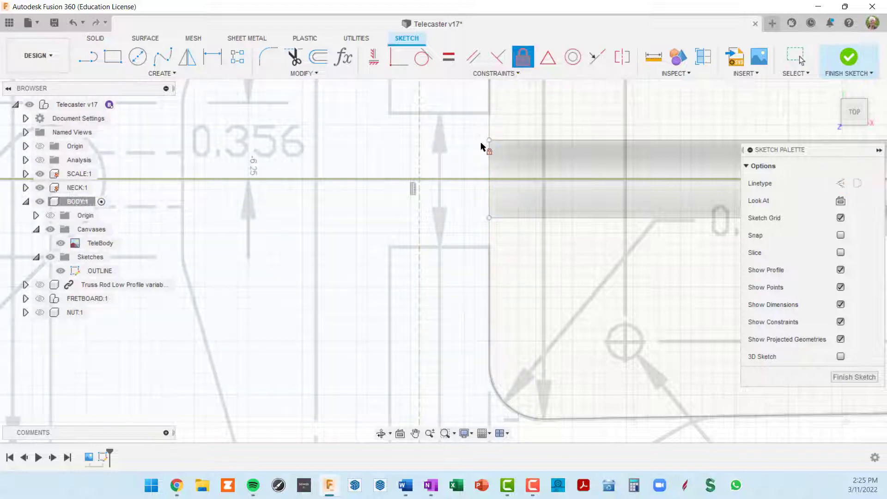
{"action": "left_click", "coordinate": [489, 169]}
{"action": "key", "text": "Escape"}
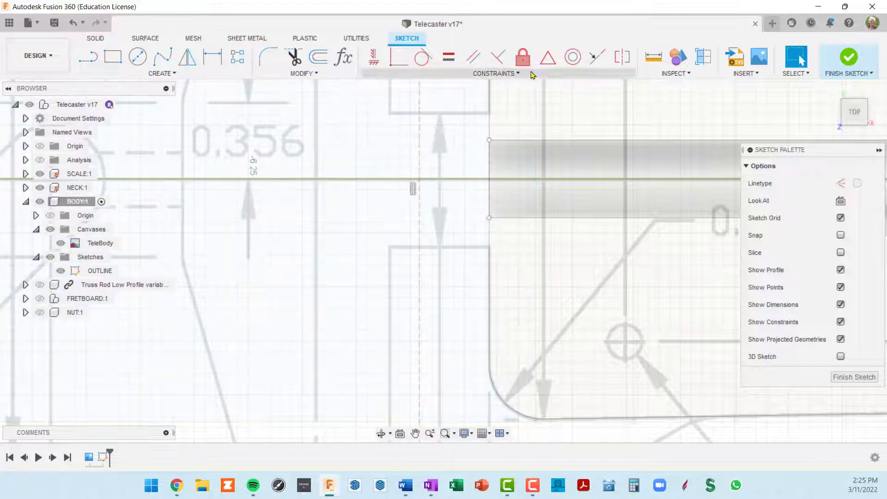
- Apply a Collinear constraint between the fixed heel edge line and the long construction line
{"action": "left_click", "coordinate": [599, 60]}
{"action": "left_click", "coordinate": [489, 167]}
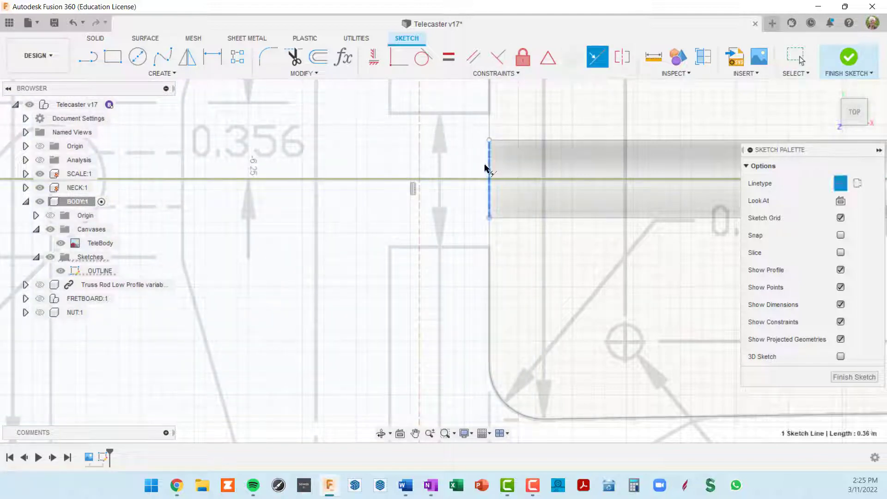
{"action": "left_click", "coordinate": [420, 164]}
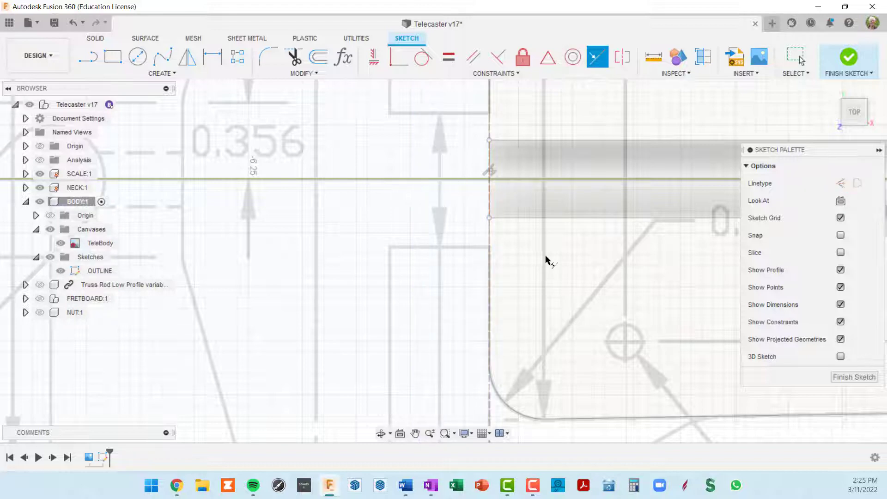
- Examine the body contour on the canvas against the heel reference line, centerline and bridge line
{"action": "scroll", "coordinate": [545, 259], "scroll_direction": "down", "scroll_amount": 4}
{"action": "scroll", "coordinate": [531, 252], "scroll_direction": "down", "scroll_amount": 5}
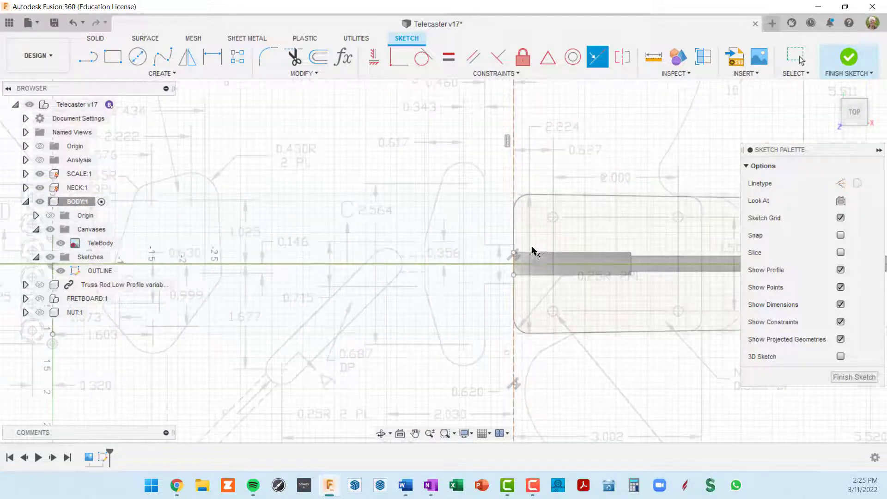
{"action": "mouse_move", "coordinate": [545, 232]}
{"action": "middle_mouse_down"}
{"action": "mouse_move", "coordinate": [561, 154]}
{"action": "mouse_move", "coordinate": [551, 127]}
{"action": "middle_mouse_up"}
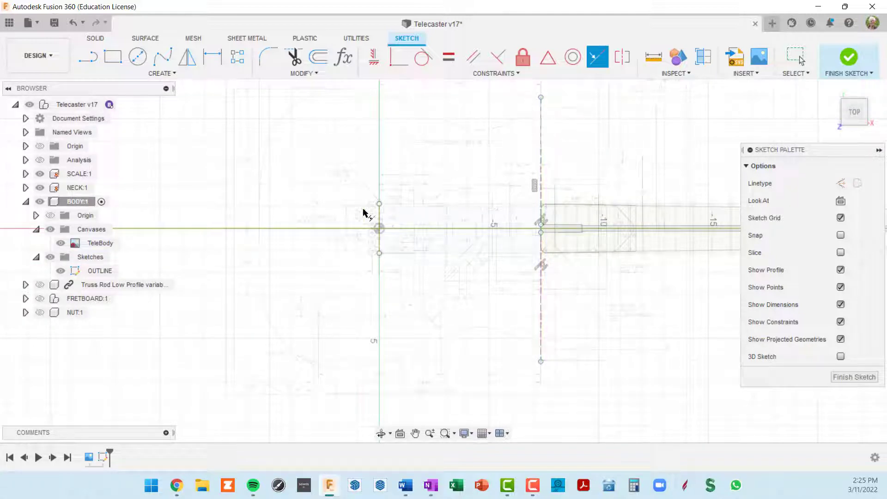
{"action": "scroll", "coordinate": [254, 226], "scroll_direction": "up", "scroll_amount": 2}
{"action": "scroll", "coordinate": [257, 227], "scroll_direction": "up", "scroll_amount": 2}
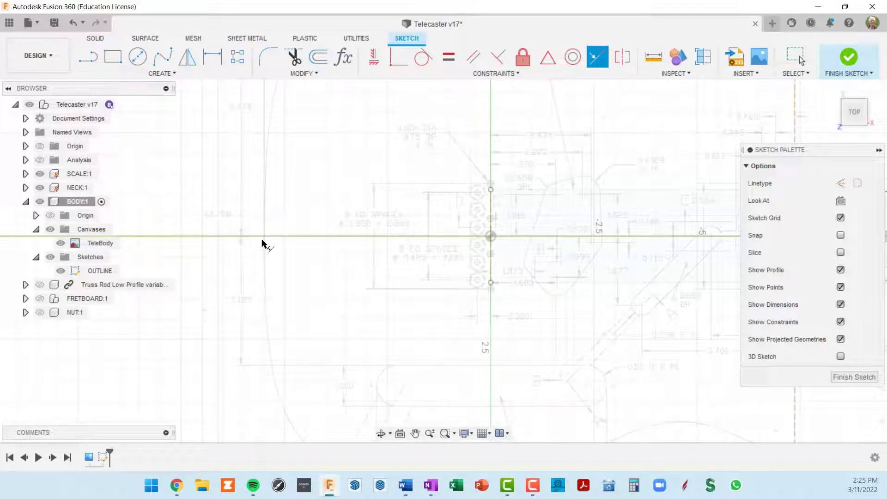
{"action": "scroll", "coordinate": [268, 198], "scroll_direction": "down", "scroll_amount": 2}
{"action": "scroll", "coordinate": [556, 116], "scroll_direction": "down", "scroll_amount": 2}
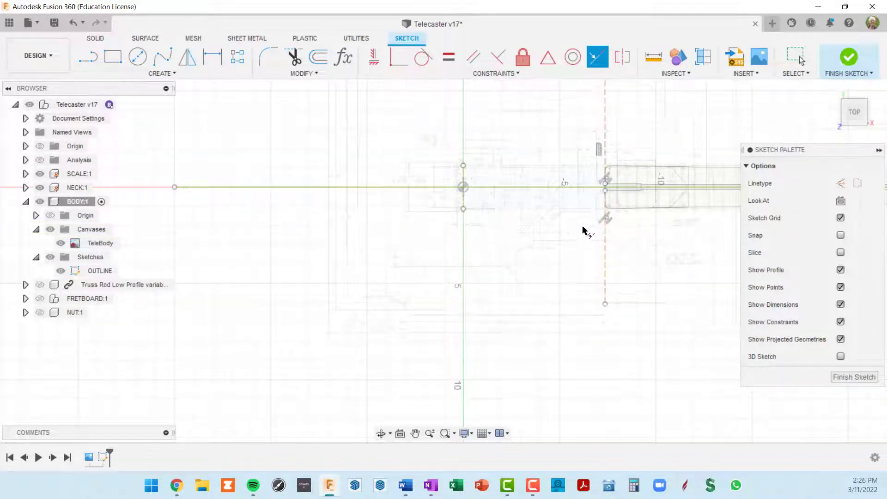
{"action": "middle_click_drag", "start_coordinate": [584, 231], "coordinate": [573, 301]}
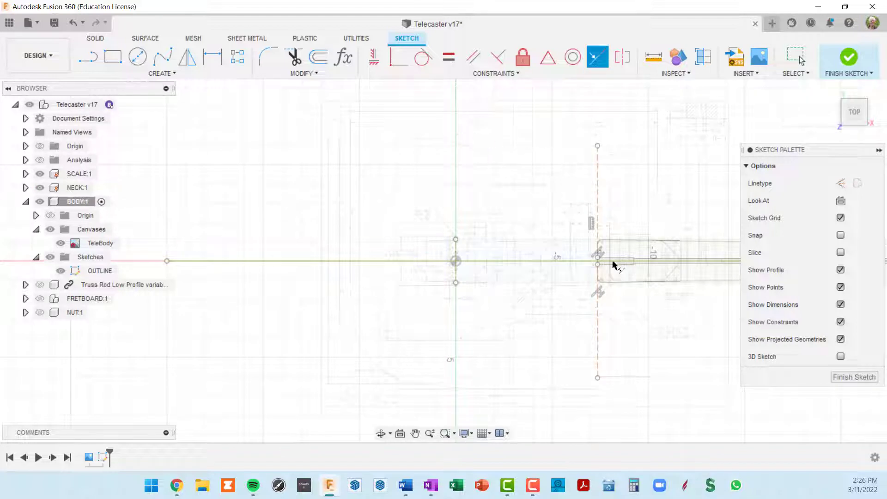
{"action": "scroll", "coordinate": [640, 167], "scroll_direction": "up", "scroll_amount": 3}
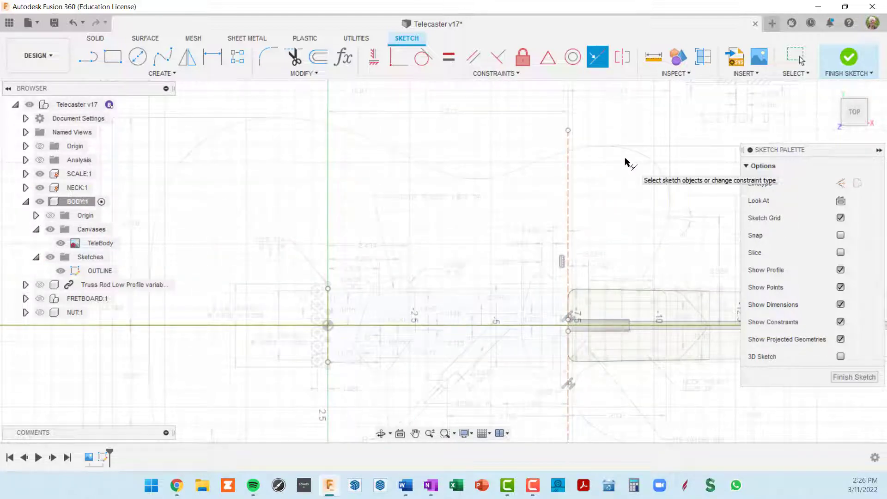
{"action": "scroll", "coordinate": [554, 194], "scroll_direction": "down", "scroll_amount": 2}
{"action": "middle_click_drag", "start_coordinate": [517, 203], "coordinate": [588, 166]}
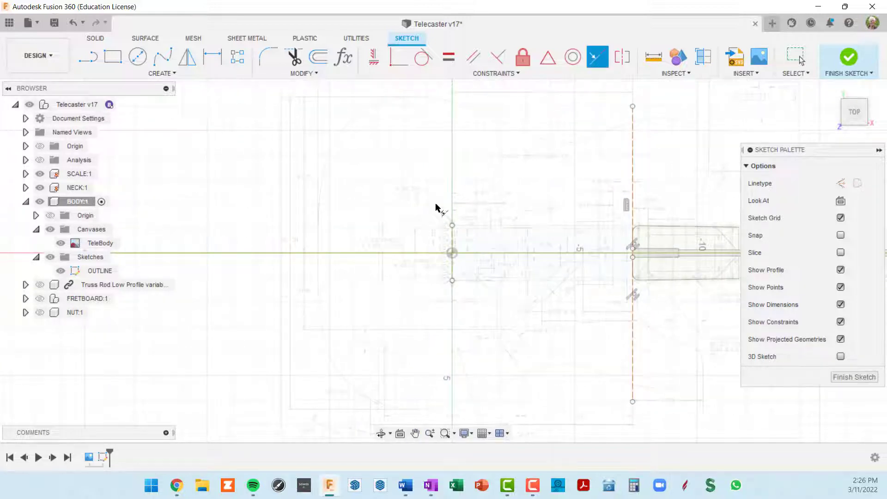
{"action": "middle_click_drag", "start_coordinate": [436, 207], "coordinate": [376, 222]}
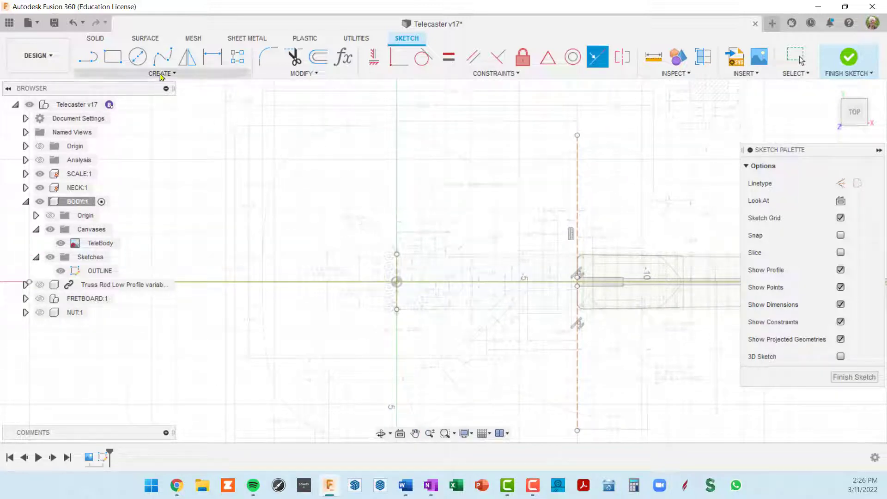
{"action": "left_click", "coordinate": [163, 56]}
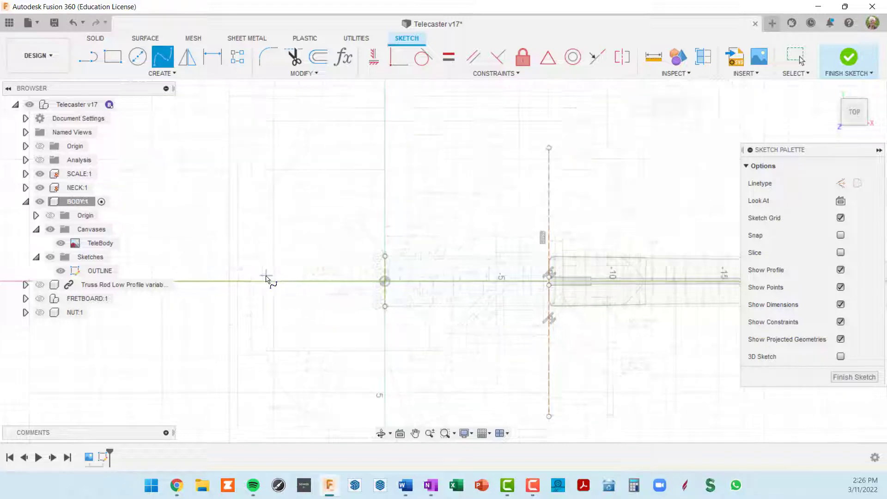
{"action": "scroll", "coordinate": [347, 198], "scroll_direction": "down", "scroll_amount": 2}
{"action": "middle_click_drag", "start_coordinate": [347, 198], "coordinate": [379, 214]}
{"action": "scroll", "coordinate": [387, 207], "scroll_direction": "up", "scroll_amount": 2}
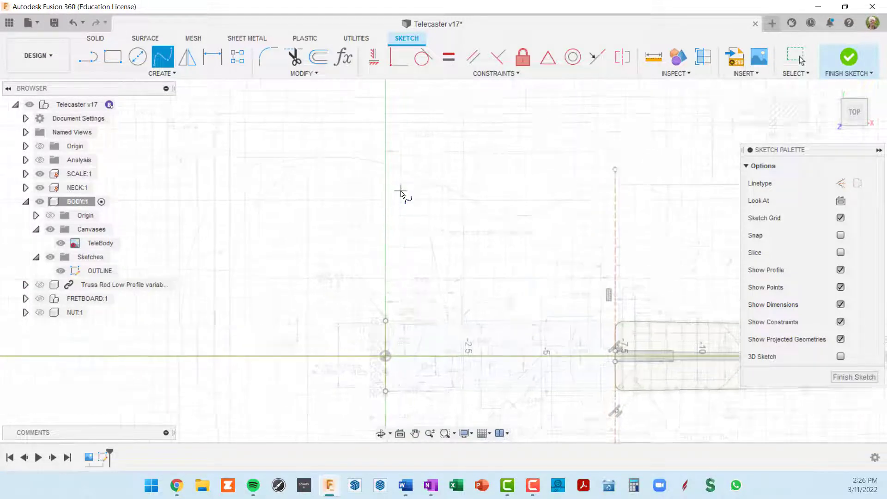
{"action": "scroll", "coordinate": [402, 198], "scroll_direction": "up", "scroll_amount": 3}
{"action": "mouse_move", "coordinate": [413, 247]}
{"action": "middle_mouse_down"}
{"action": "mouse_move", "coordinate": [477, 293]}
{"action": "mouse_move", "coordinate": [519, 263]}
{"action": "mouse_move", "coordinate": [352, 277]}
{"action": "mouse_move", "coordinate": [283, 272]}
{"action": "mouse_move", "coordinate": [312, 237]}
{"action": "middle_mouse_up"}
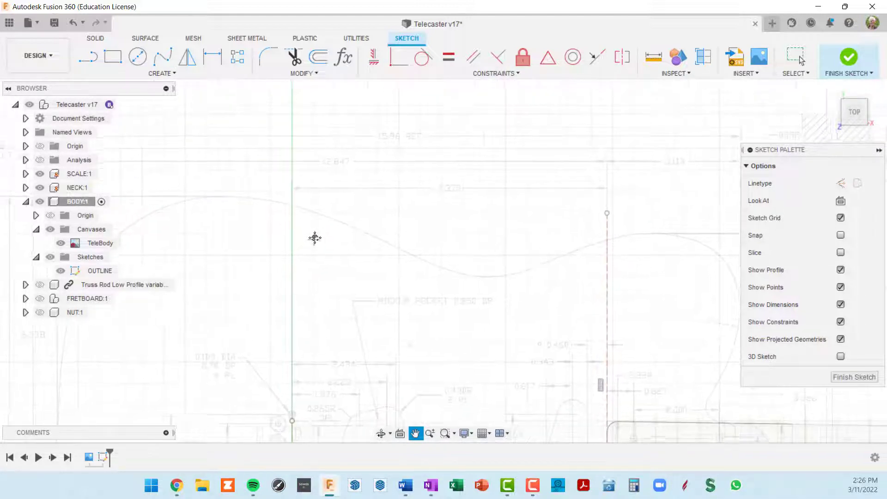
{"action": "key", "text": "s"}
{"action": "scroll", "coordinate": [388, 258], "scroll_direction": "down", "scroll_amount": 2}
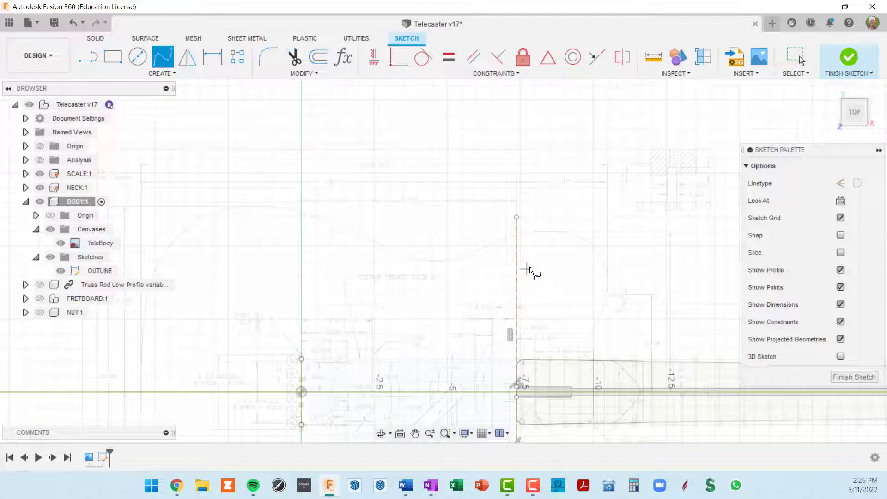
{"action": "middle_click_drag", "start_coordinate": [530, 270], "coordinate": [580, 194]}
{"action": "key", "text": "Escape"}
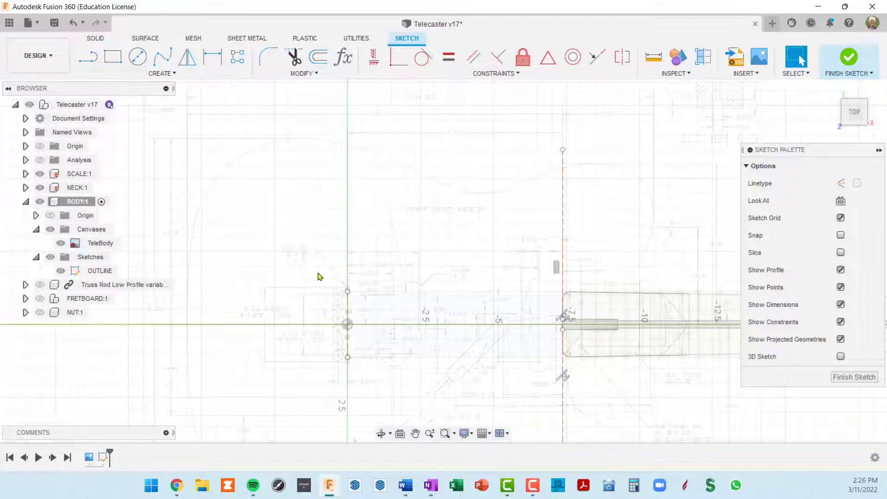
- Draw a line about 3.8 in long perpendicular to the centerline at the body's tail end and make it a construction line
{"action": "middle_click_drag", "start_coordinate": [318, 276], "coordinate": [418, 216]}
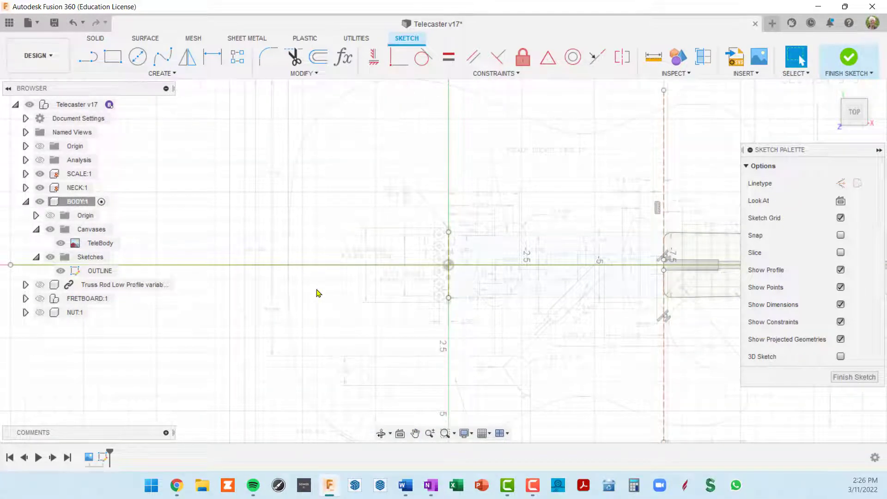
{"action": "key", "text": "l"}
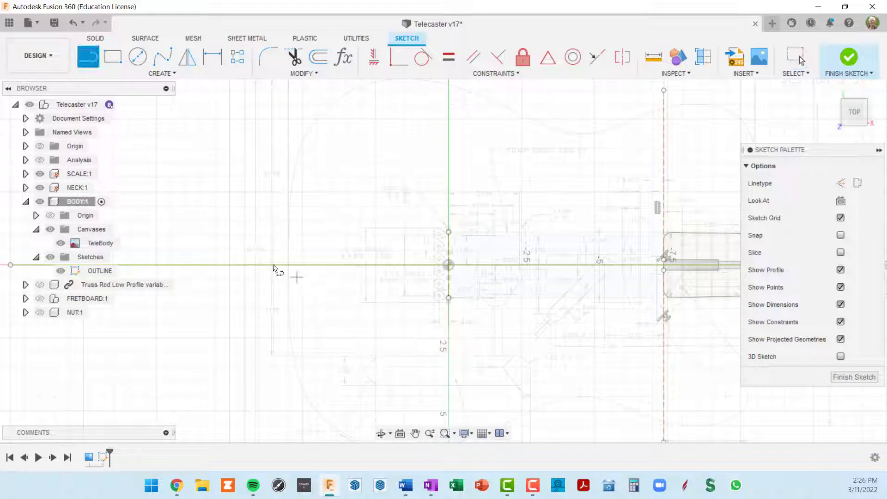
{"action": "left_click", "coordinate": [265, 211]}
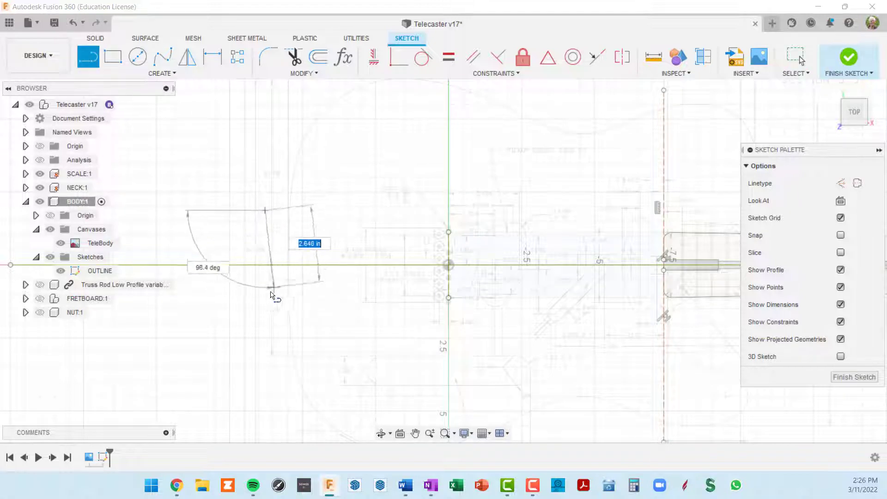
{"action": "left_click", "coordinate": [264, 321]}
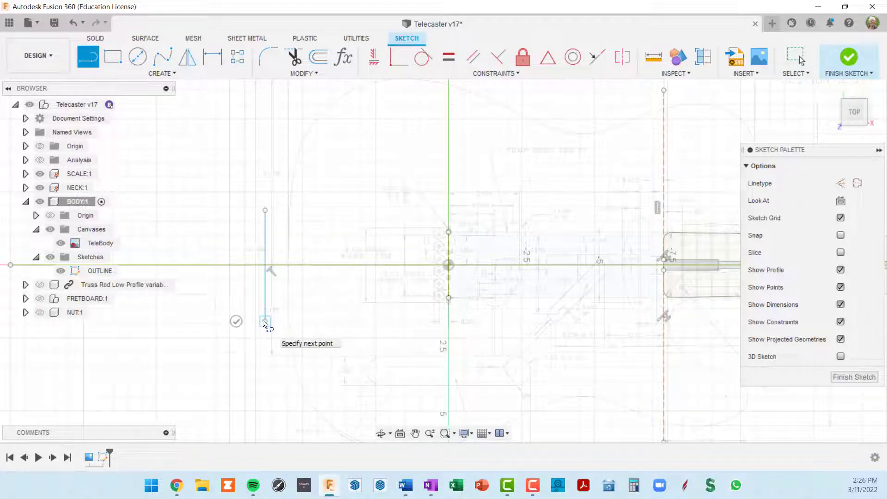
{"action": "key", "text": "Escape"}
{"action": "left_click", "coordinate": [266, 254]}
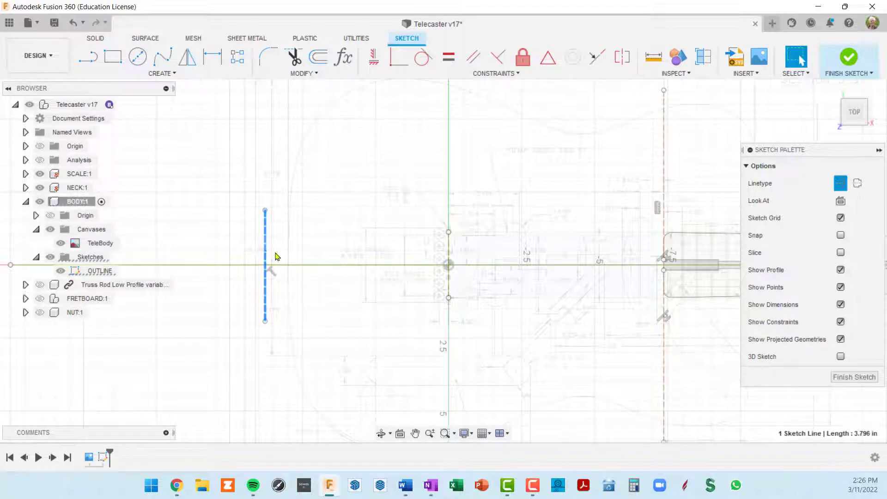
- Examine the body length dimensions printed above the contour on the canvas drawing
{"action": "scroll", "coordinate": [276, 257], "scroll_direction": "down", "scroll_amount": 3}
{"action": "middle_click_drag", "start_coordinate": [340, 254], "coordinate": [332, 216]}
{"action": "scroll", "coordinate": [319, 148], "scroll_direction": "up", "scroll_amount": 2}
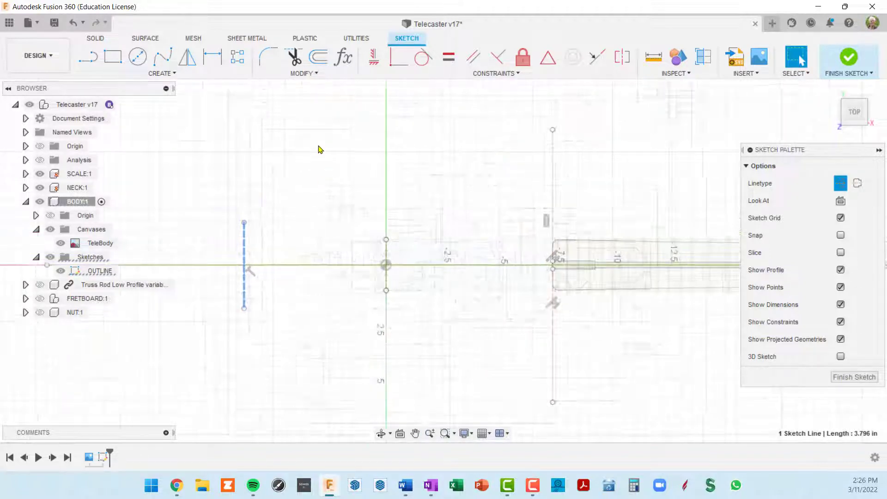
{"action": "scroll", "coordinate": [459, 248], "scroll_direction": "up", "scroll_amount": 5}
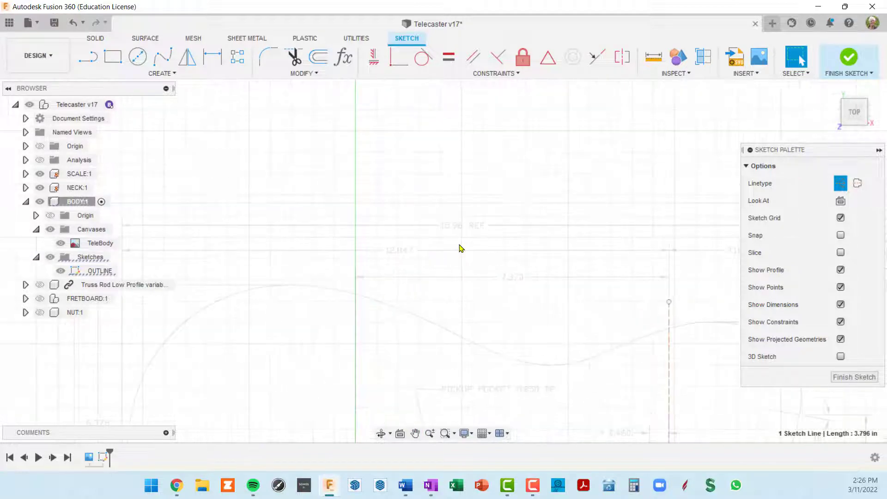
{"action": "scroll", "coordinate": [464, 247], "scroll_direction": "up", "scroll_amount": 1}
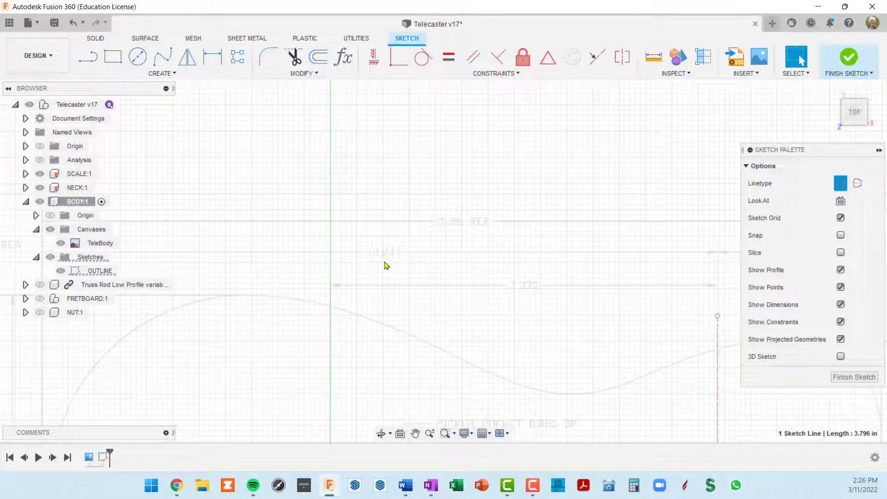
{"action": "scroll", "coordinate": [382, 262], "scroll_direction": "down", "scroll_amount": 1}
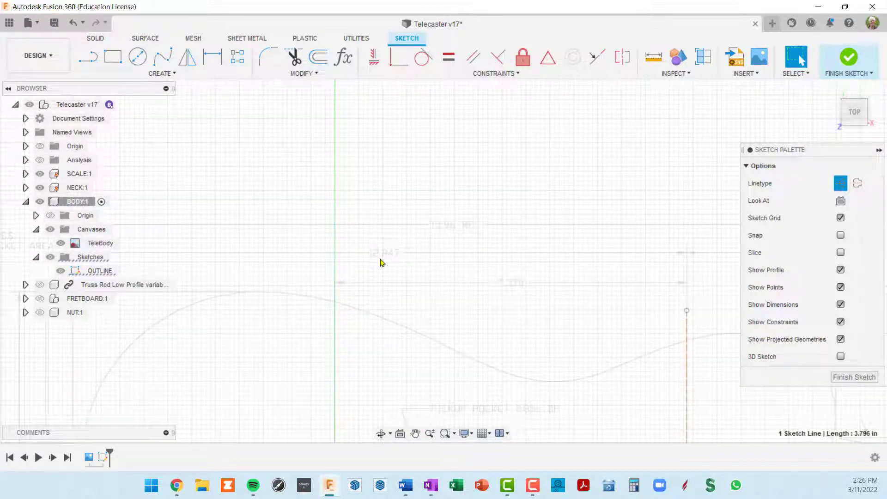
{"action": "scroll", "coordinate": [381, 262], "scroll_direction": "down", "scroll_amount": 5}
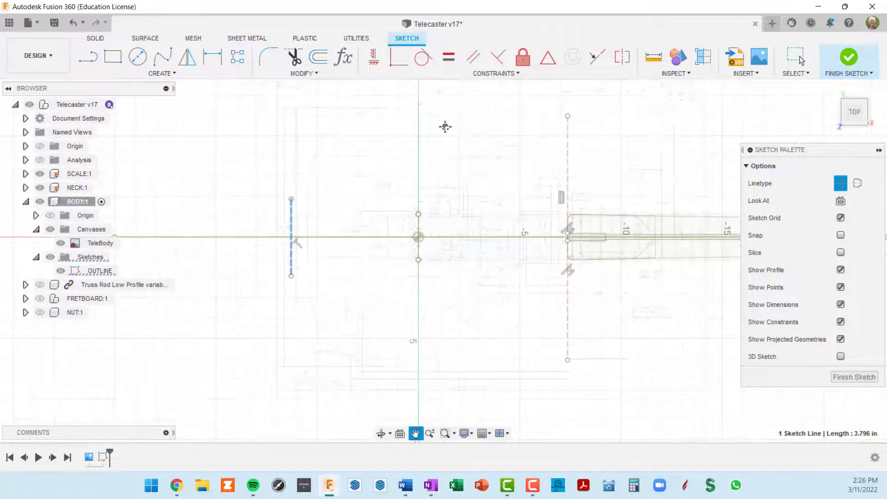
{"action": "key", "text": "d"}
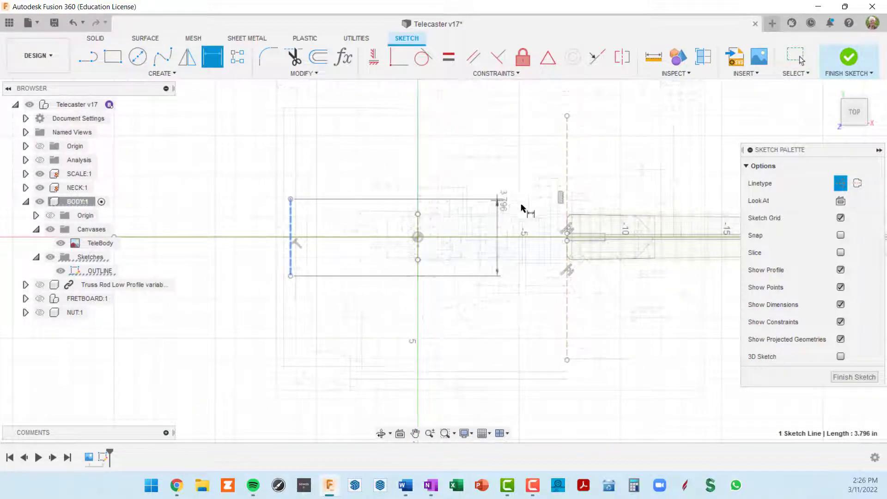
{"action": "left_click", "coordinate": [567, 215]}
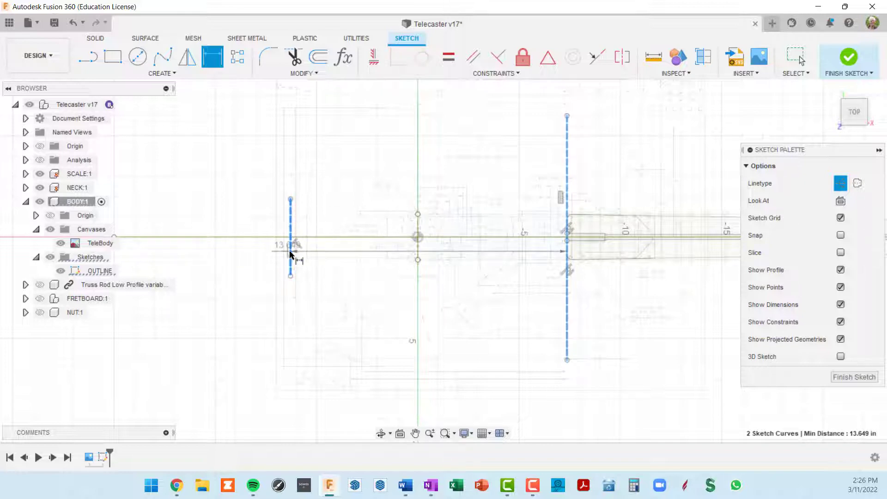
{"action": "key", "text": "Escape"}
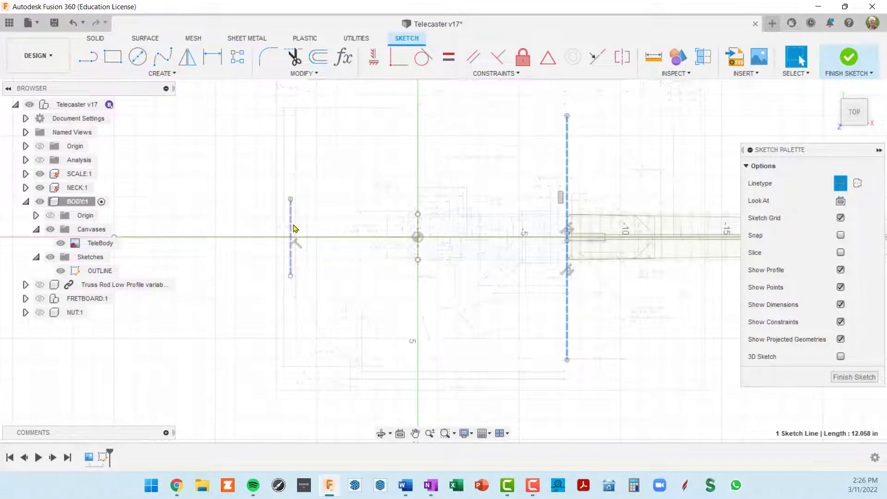
- Dimension the distance between the tail-end construction line and the heel reference line and set it to 15.96 in
{"action": "key", "text": "d"}
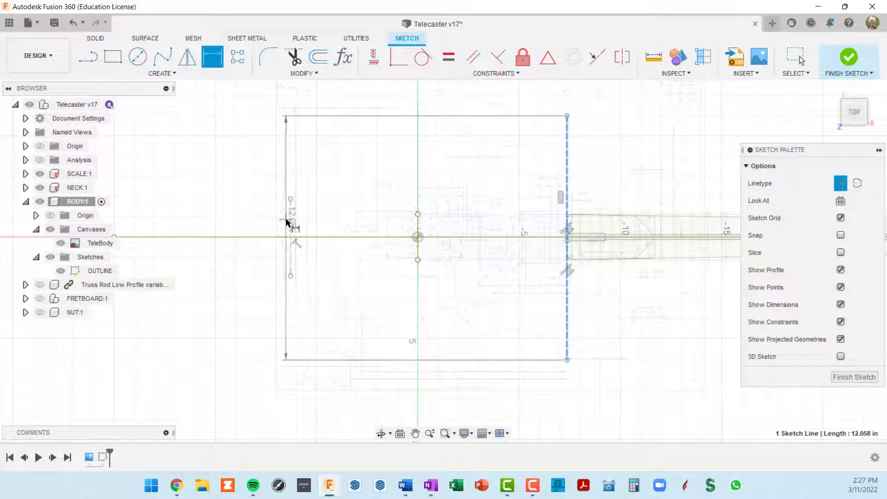
{"action": "left_click", "coordinate": [567, 221]}
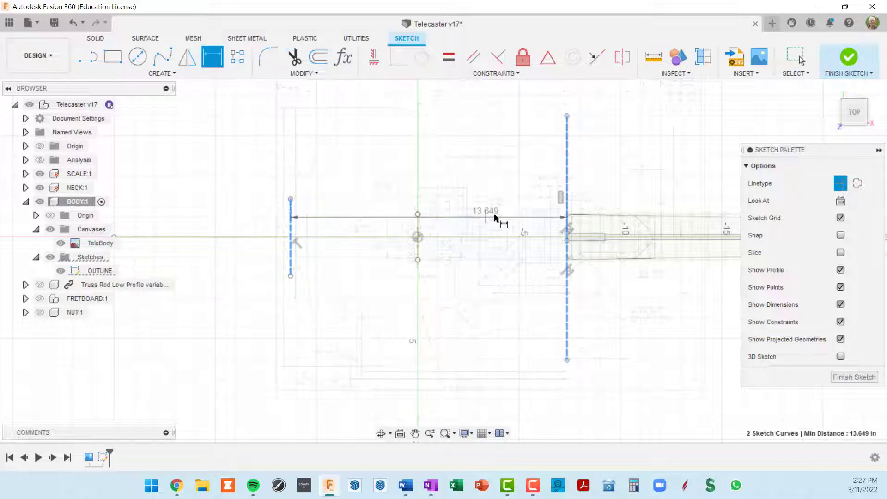
{"action": "left_click", "coordinate": [568, 209]}
{"action": "left_click", "coordinate": [567, 153]}
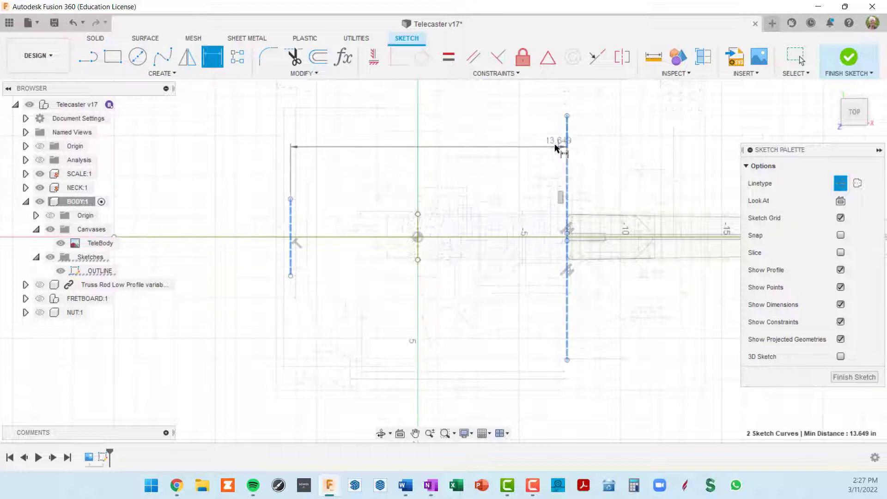
{"action": "scroll", "coordinate": [553, 139], "scroll_direction": "down", "scroll_amount": 2}
{"action": "mouse_move", "coordinate": [513, 143]}
{"action": "middle_mouse_down"}
{"action": "mouse_move", "coordinate": [502, 318]}
{"action": "mouse_move", "coordinate": [485, 284]}
{"action": "middle_mouse_up"}
{"action": "scroll", "coordinate": [484, 282], "scroll_direction": "up", "scroll_amount": 4}
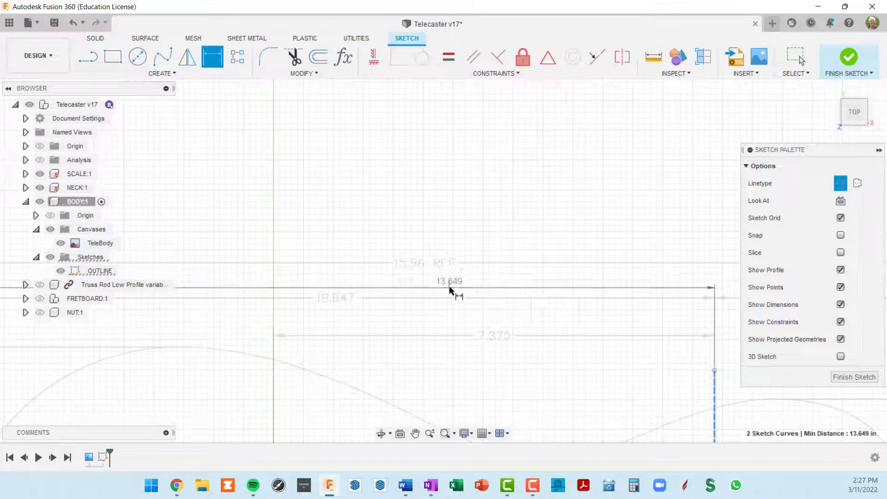
{"action": "left_click", "coordinate": [442, 287]}
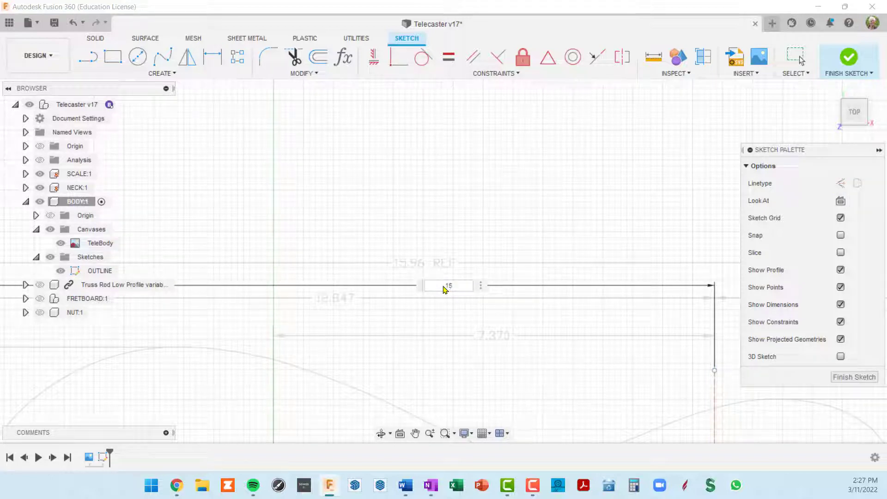
{"action": "key", "text": "Return"}
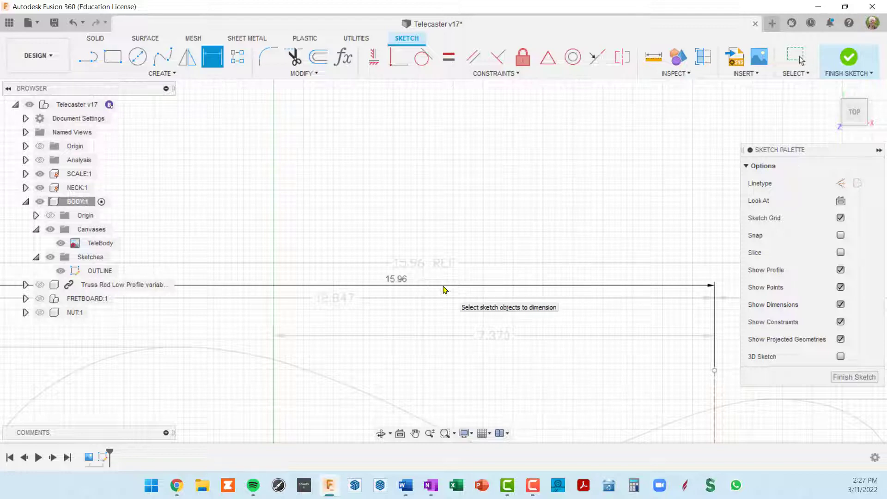
- Compare the tail-end construction line with the body contour and check which printed length dimension on the canvas reaches the heel line
{"action": "scroll", "coordinate": [406, 259], "scroll_direction": "down", "scroll_amount": 5}
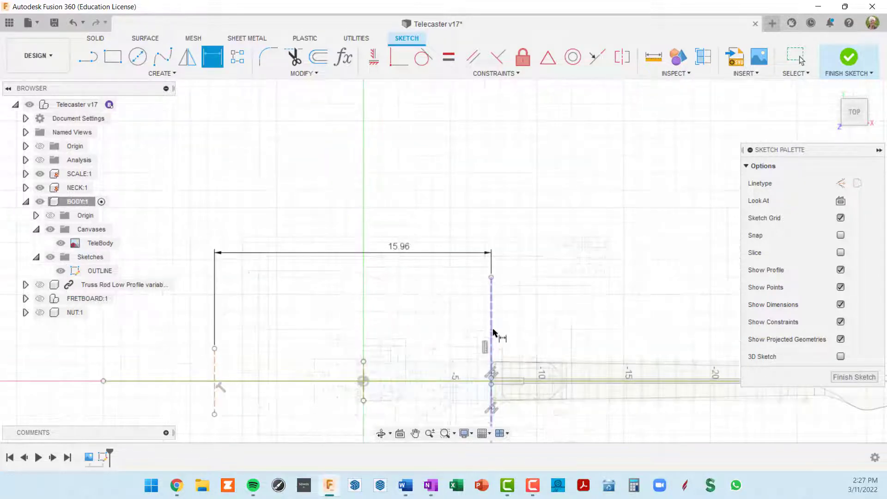
{"action": "middle_click_drag", "start_coordinate": [495, 336], "coordinate": [624, 178]}
{"action": "scroll", "coordinate": [319, 266], "scroll_direction": "up", "scroll_amount": 3}
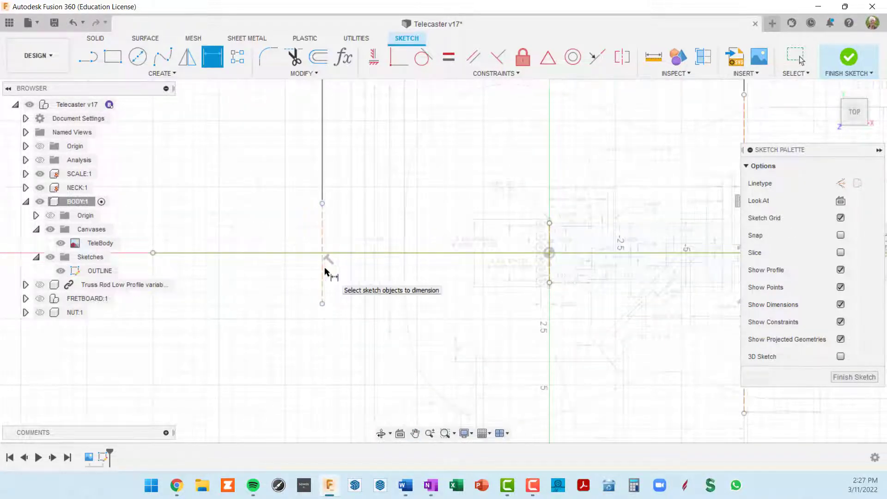
{"action": "scroll", "coordinate": [328, 272], "scroll_direction": "down", "scroll_amount": 2}
{"action": "middle_click_drag", "start_coordinate": [434, 179], "coordinate": [410, 218]}
{"action": "scroll", "coordinate": [435, 203], "scroll_direction": "up", "scroll_amount": 3}
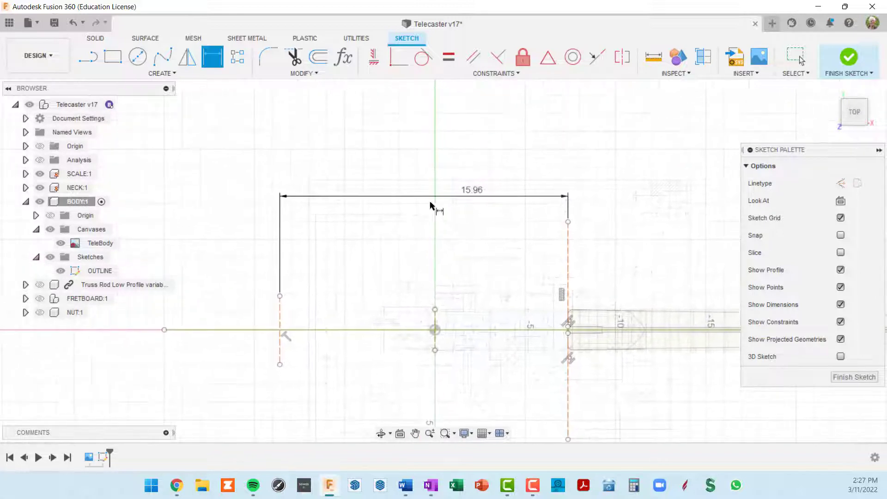
{"action": "scroll", "coordinate": [531, 219], "scroll_direction": "up", "scroll_amount": 3}
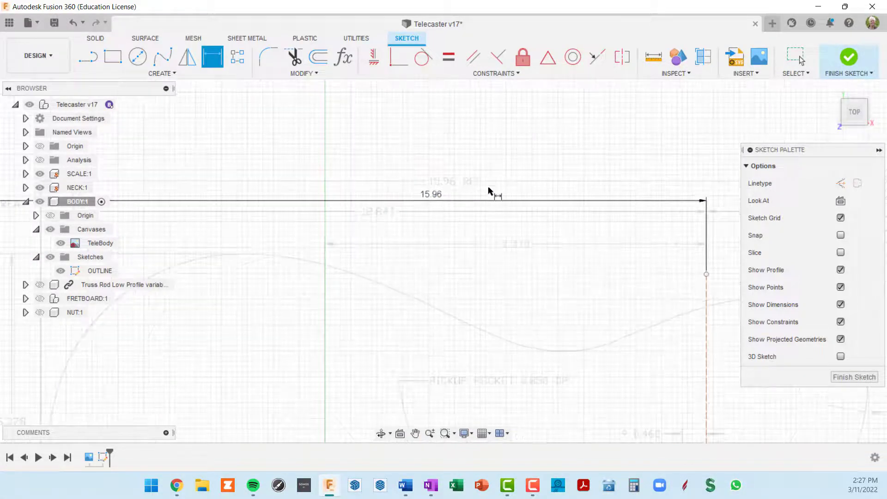
{"action": "scroll", "coordinate": [490, 191], "scroll_direction": "down", "scroll_amount": 1}
{"action": "scroll", "coordinate": [489, 189], "scroll_direction": "down", "scroll_amount": 1}
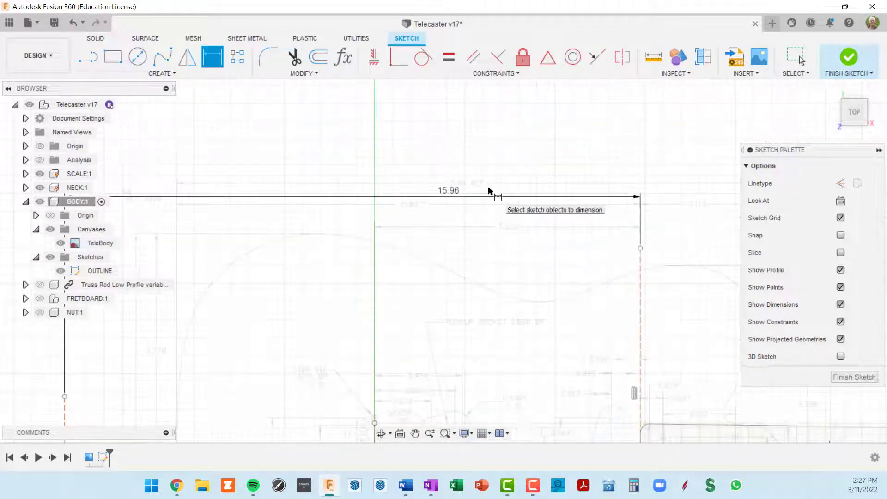
{"action": "scroll", "coordinate": [490, 190], "scroll_direction": "down", "scroll_amount": 2}
{"action": "scroll", "coordinate": [471, 204], "scroll_direction": "up", "scroll_amount": 2}
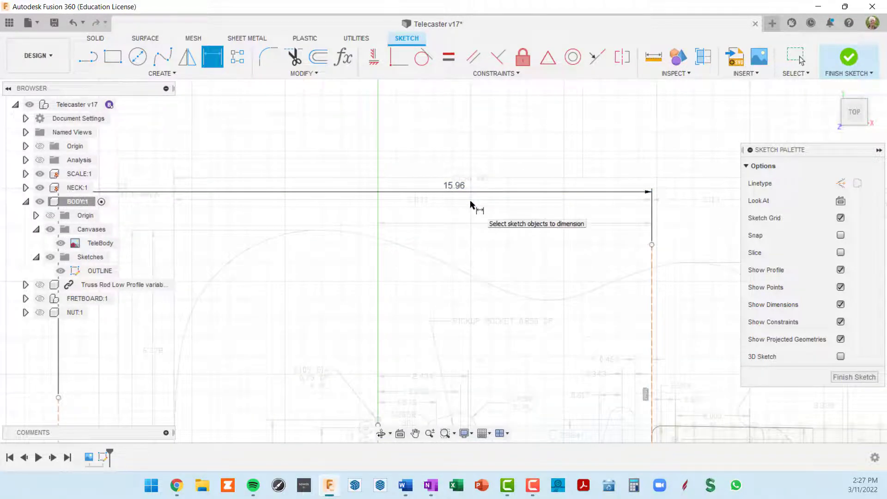
{"action": "scroll", "coordinate": [406, 203], "scroll_direction": "up", "scroll_amount": 4}
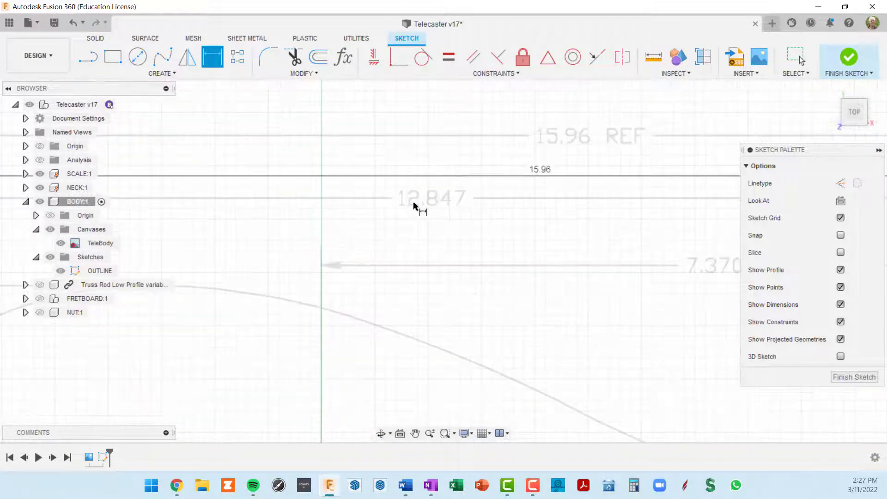
- Set the distance between the tail-end construction line and the heel reference line to 12.847 in
{"action": "left_click", "coordinate": [543, 179]}
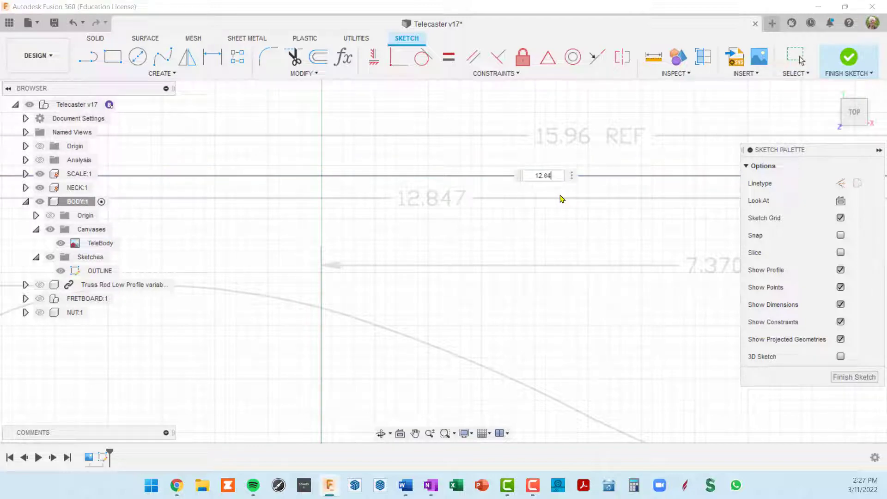
{"action": "key", "text": "Return"}
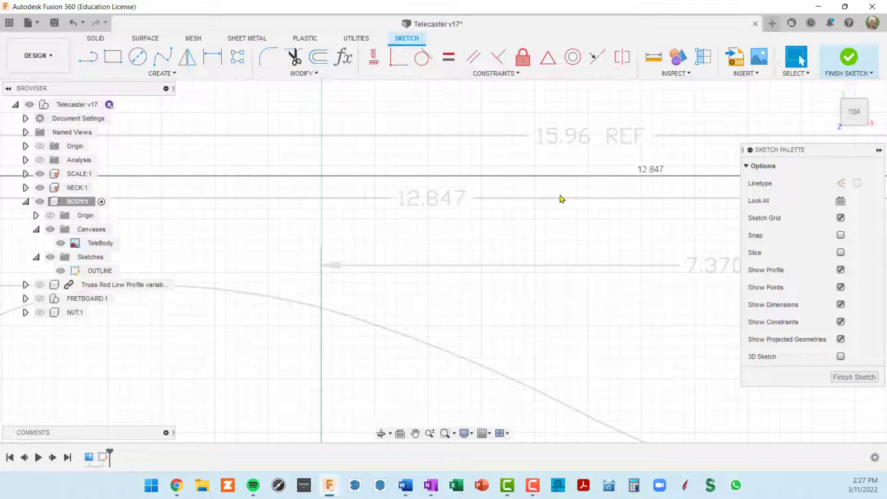
{"action": "scroll", "coordinate": [448, 217], "scroll_direction": "down", "scroll_amount": 4}
{"action": "middle_click_drag", "start_coordinate": [317, 342], "coordinate": [373, 154]}
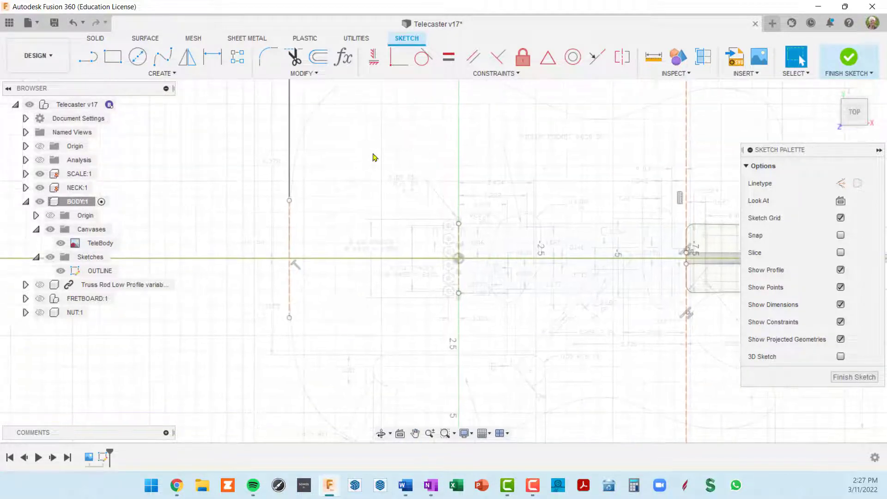
{"action": "scroll", "coordinate": [298, 255], "scroll_direction": "up", "scroll_amount": 3}
{"action": "left_click", "coordinate": [284, 250]}
{"action": "scroll", "coordinate": [285, 249], "scroll_direction": "down", "scroll_amount": 3}
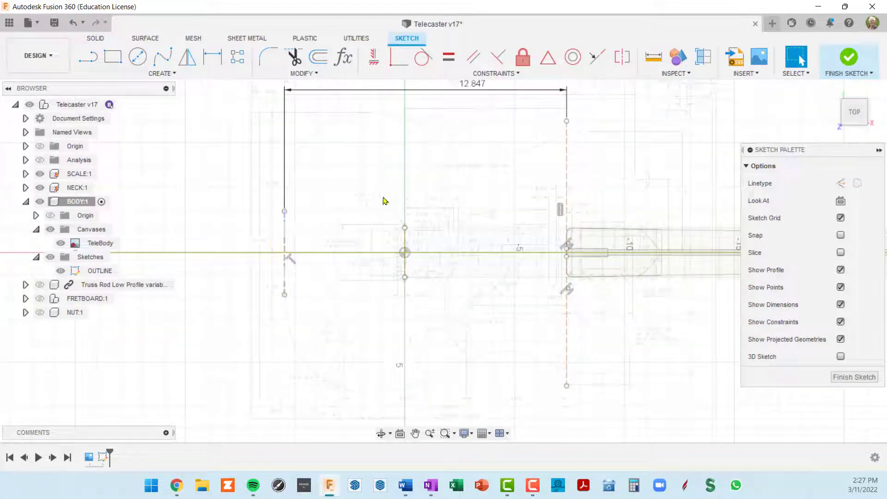
- Start a fit point spline where the tail-end construction line meets the centerline and trace the canvas contour up around the tail-end curve
{"action": "left_click", "coordinate": [568, 138]}
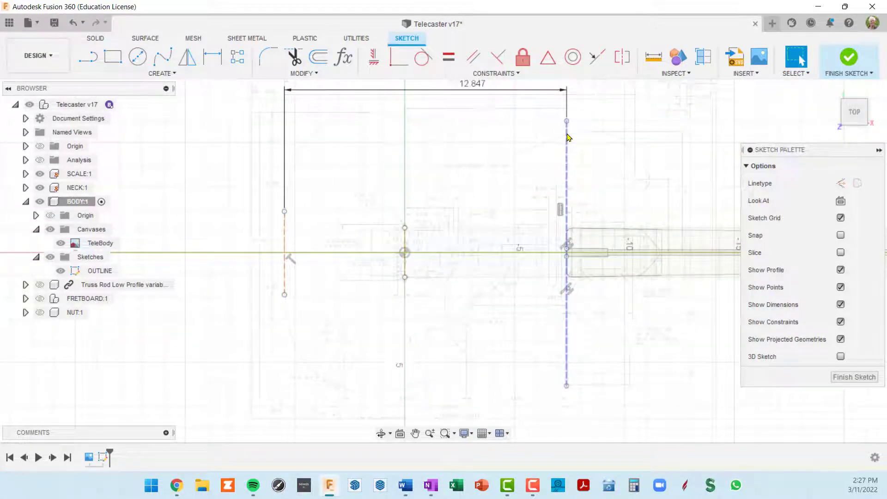
{"action": "left_click", "coordinate": [172, 61]}
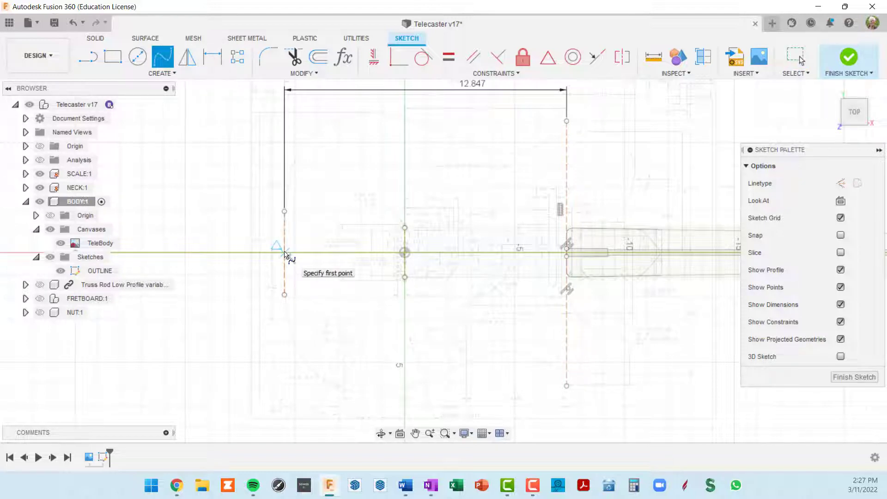
{"action": "left_click", "coordinate": [284, 252]}
{"action": "scroll", "coordinate": [294, 204], "scroll_direction": "up", "scroll_amount": 4}
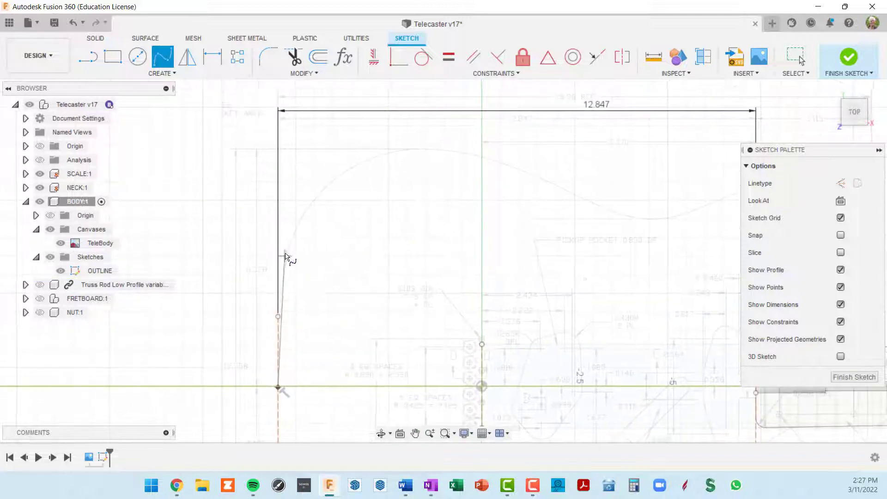
{"action": "scroll", "coordinate": [288, 253], "scroll_direction": "up", "scroll_amount": 2}
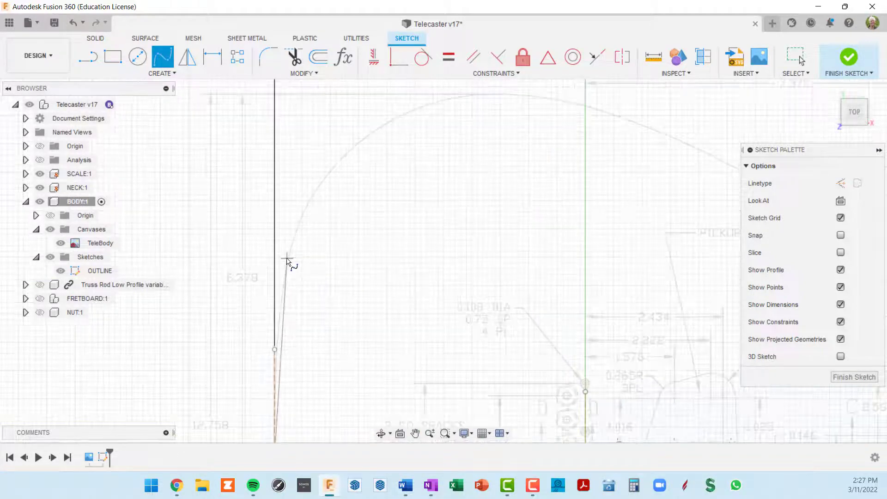
{"action": "scroll", "coordinate": [287, 260], "scroll_direction": "down", "scroll_amount": 3}
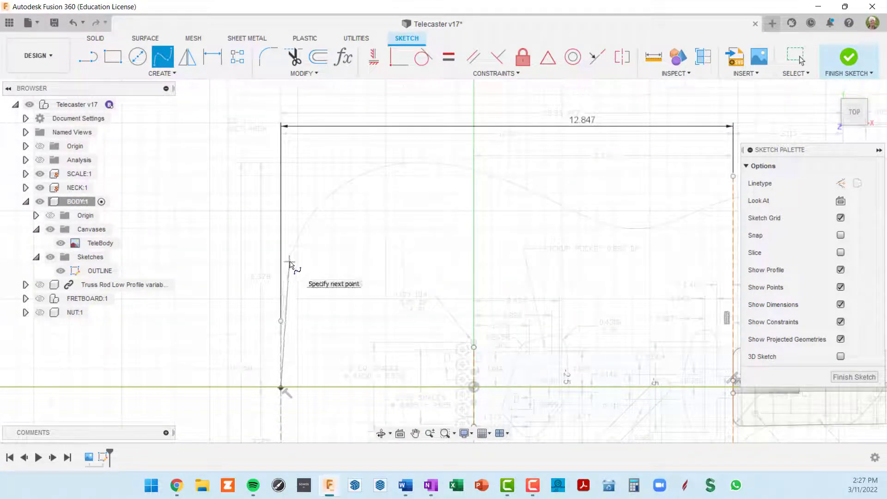
{"action": "left_click", "coordinate": [288, 263]}
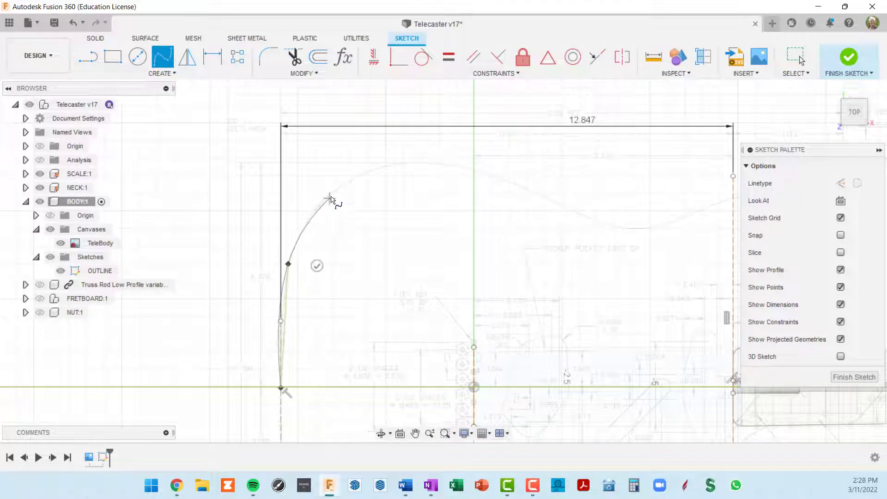
{"action": "left_click", "coordinate": [349, 181]}
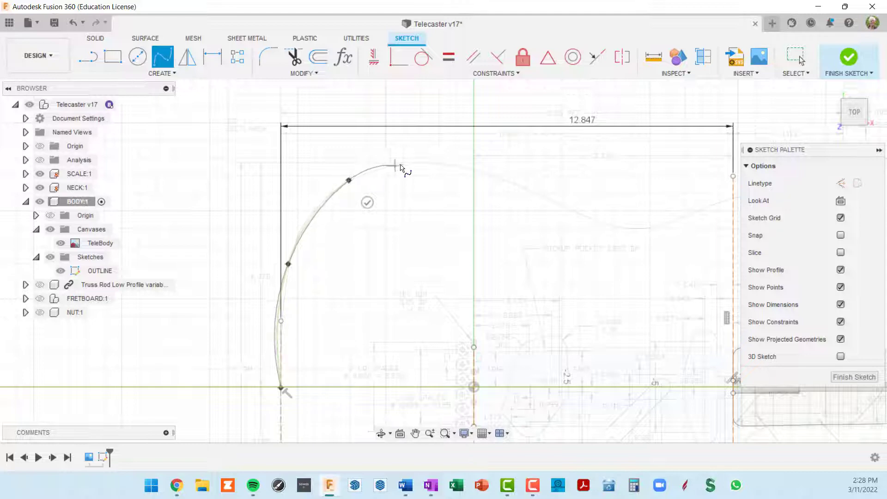
- Continue the spline over the peak of the lower bout and through the waist to a point just short of the heel reference line
{"action": "left_click", "coordinate": [418, 162]}
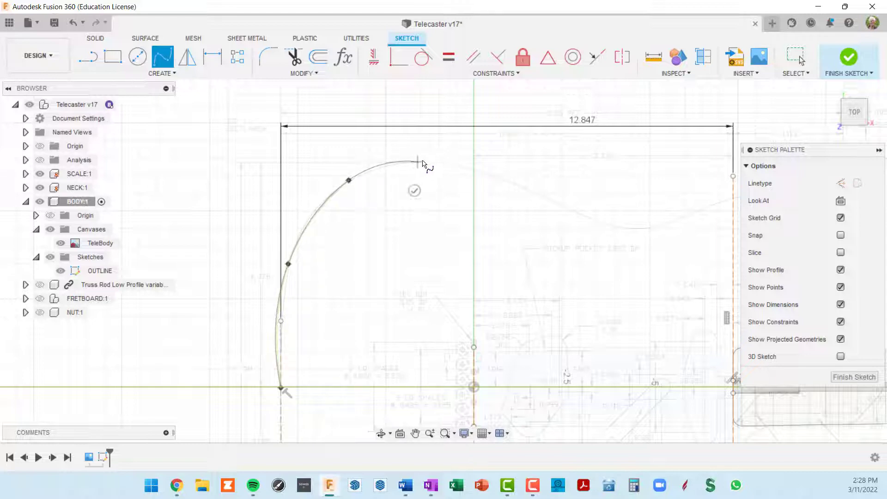
{"action": "left_click", "coordinate": [494, 176]}
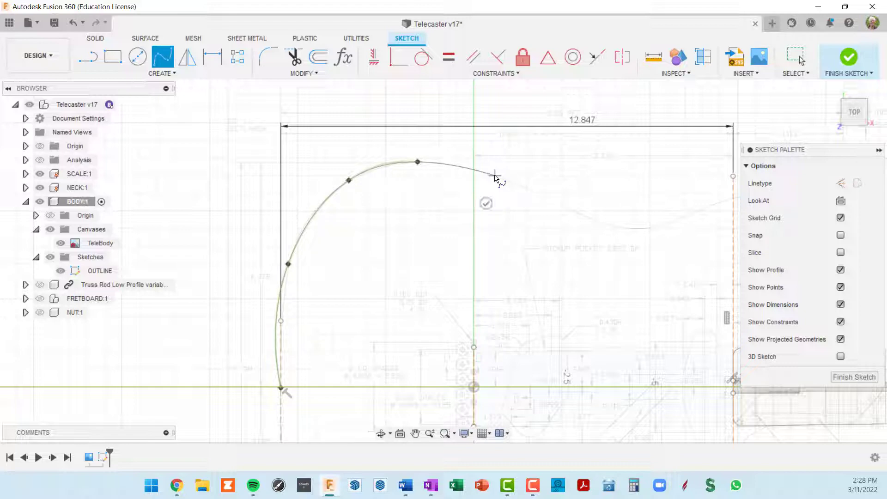
{"action": "left_click", "coordinate": [579, 215]}
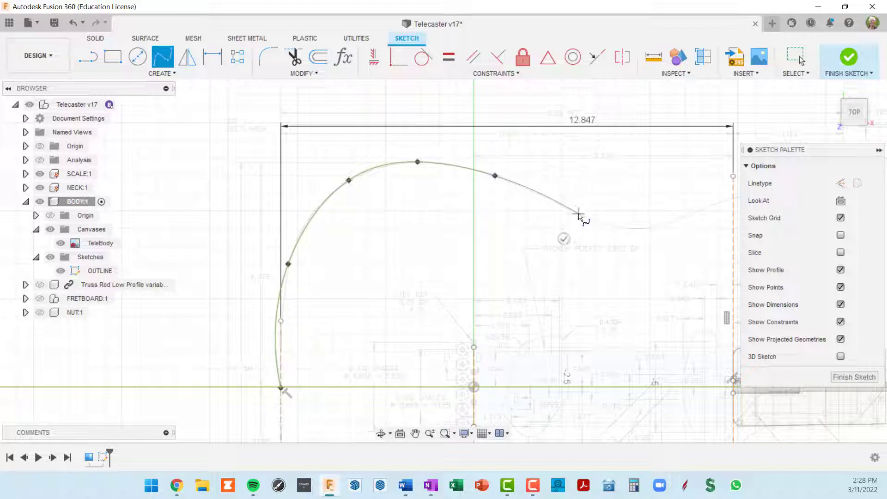
{"action": "left_click", "coordinate": [637, 230]}
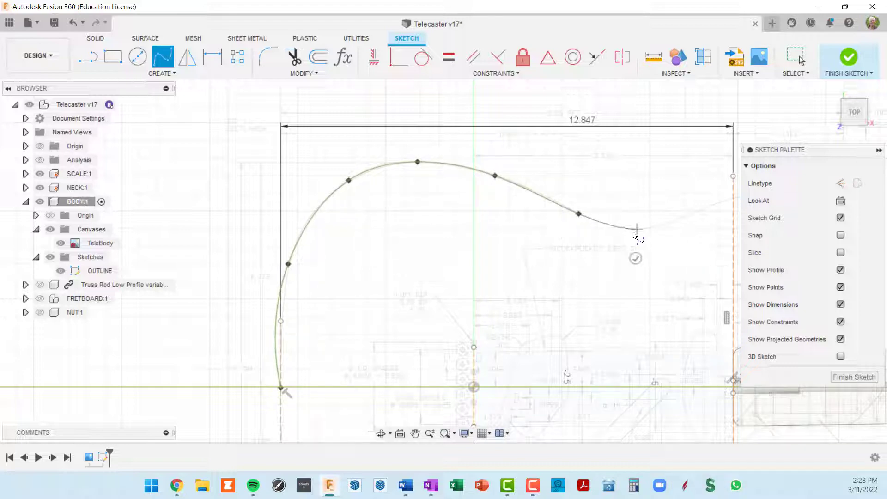
{"action": "middle_click_drag", "start_coordinate": [626, 250], "coordinate": [441, 258]}
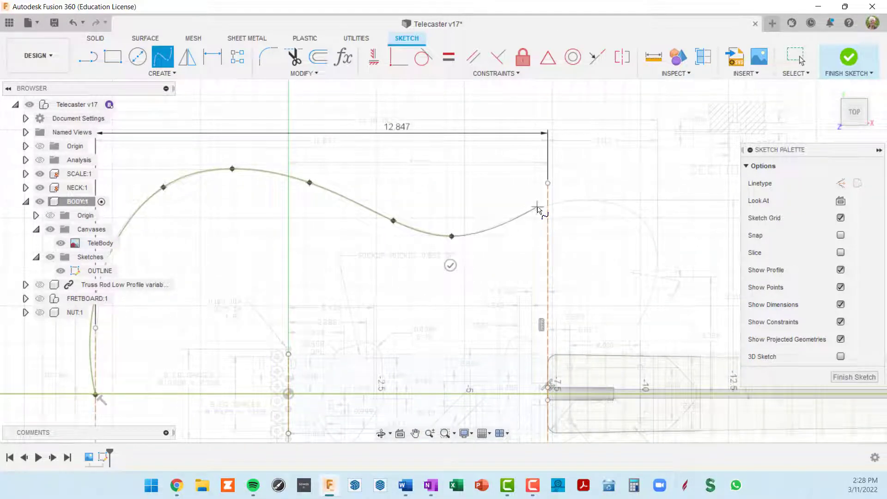
{"action": "left_click", "coordinate": [538, 207]}
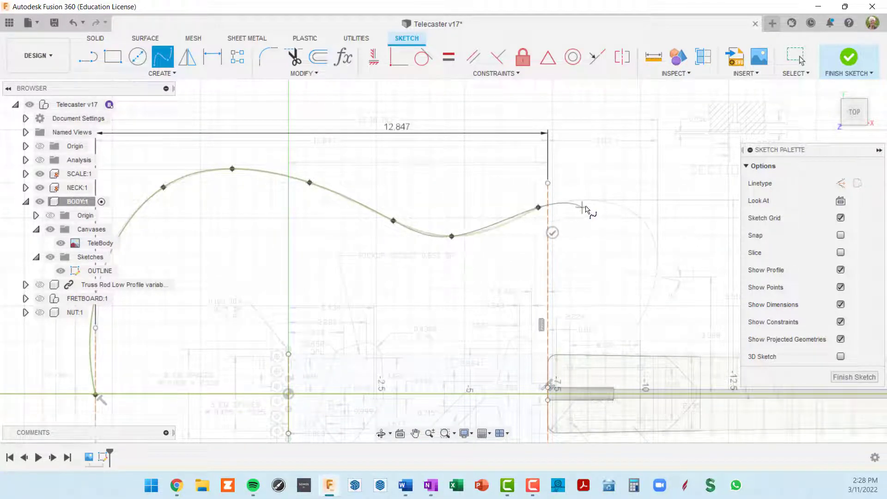
{"action": "left_click", "coordinate": [596, 200]}
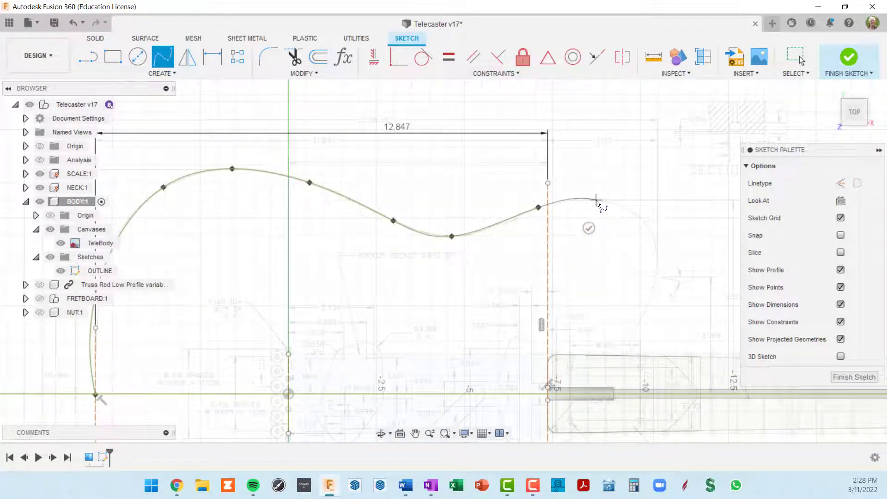
{"action": "left_click", "coordinate": [639, 217]}
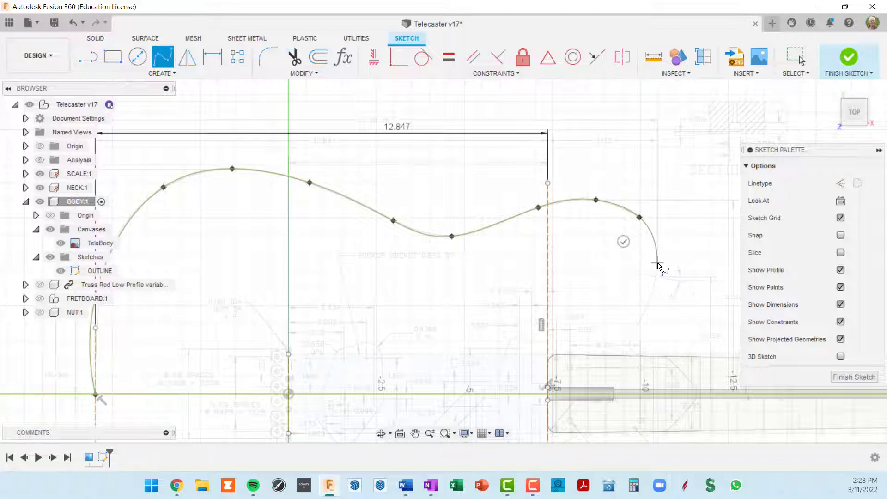
{"action": "key", "text": "ctrl+z"}
{"action": "key", "text": "ctrl+z"}
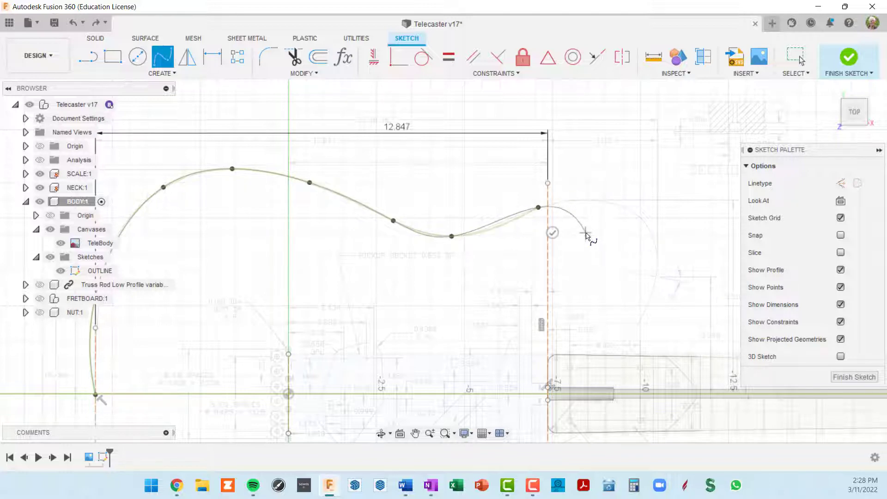
- Finish the spline at its last fit point just before the heel reference line
{"action": "scroll", "coordinate": [549, 224], "scroll_direction": "up", "scroll_amount": 3}
{"action": "left_click", "coordinate": [549, 225]}
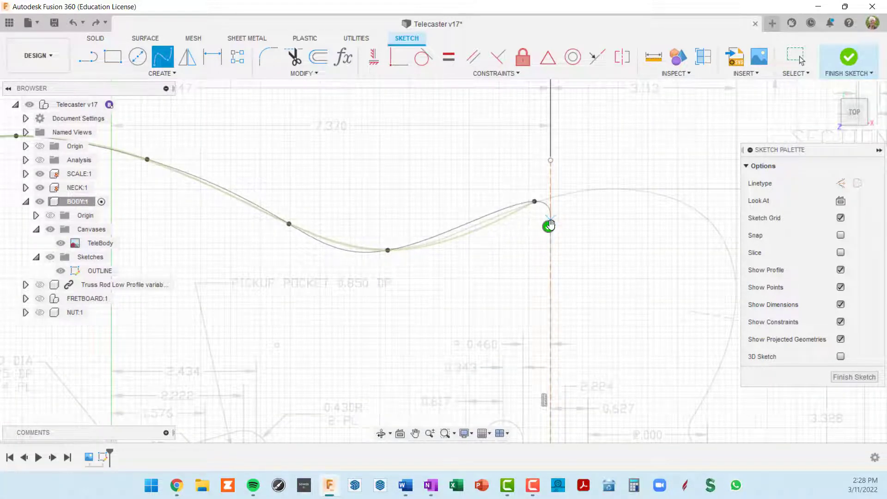
{"action": "left_click", "coordinate": [549, 226]}
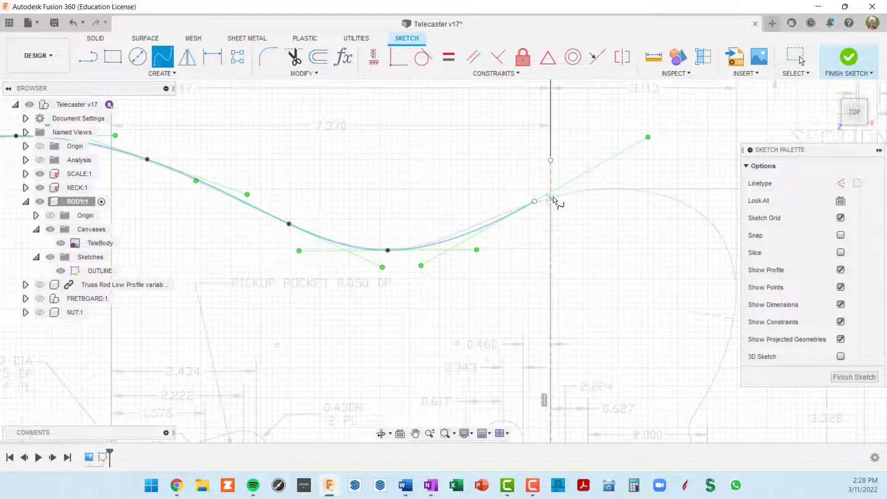
{"action": "scroll", "coordinate": [550, 212], "scroll_direction": "up", "scroll_amount": 3}
{"action": "key", "text": "Escape"}
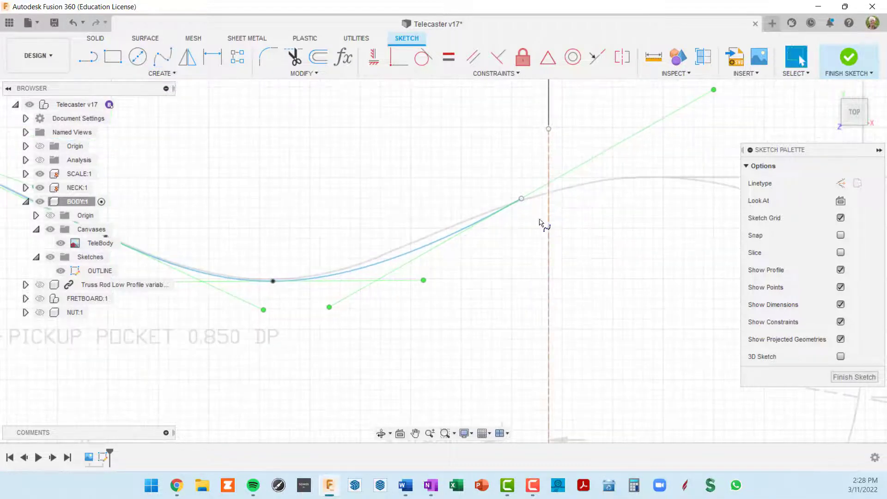
- Move the spline's end point onto the heel reference line where the contour crosses it, by -0.275 in in X and -0.063 in in Y
{"action": "left_click", "coordinate": [522, 199]}
{"action": "key", "text": "m"}
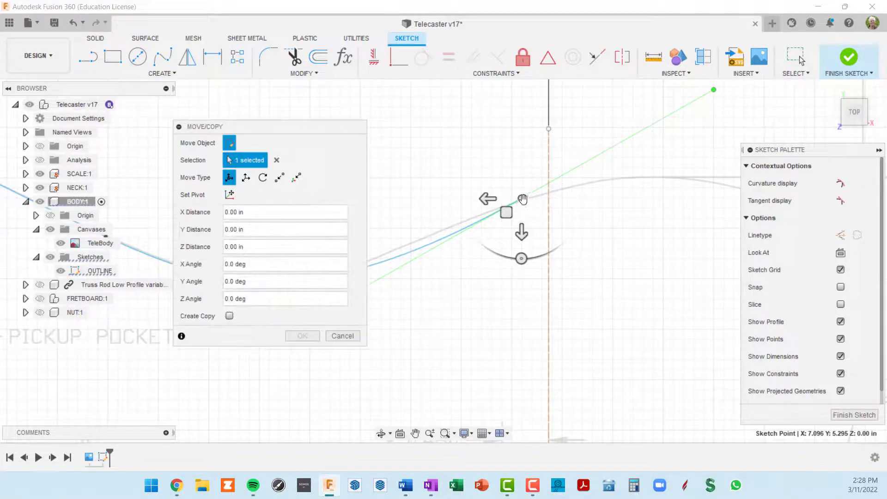
{"action": "left_click_drag", "start_coordinate": [522, 200], "coordinate": [549, 195]}
{"action": "scroll", "coordinate": [542, 240], "scroll_direction": "down", "scroll_amount": 2}
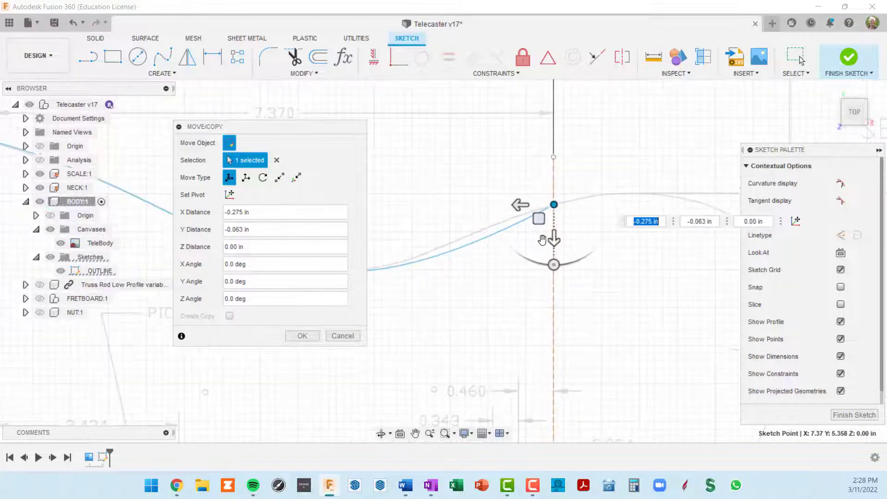
{"action": "left_click", "coordinate": [302, 335]}
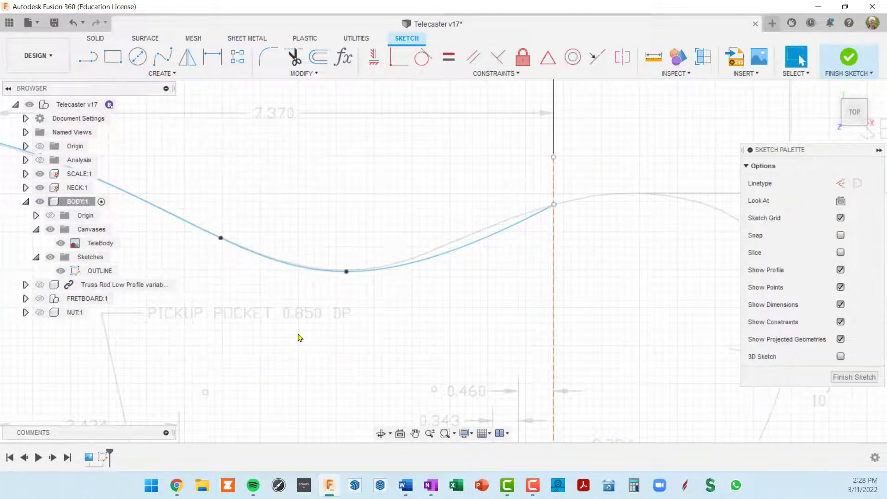
- Compare the spline with the canvas contour and shift its lowest waist fit point slightly toward the heel line
{"action": "scroll", "coordinate": [337, 320], "scroll_direction": "down", "scroll_amount": 2}
{"action": "middle_click_drag", "start_coordinate": [405, 274], "coordinate": [720, 153]}
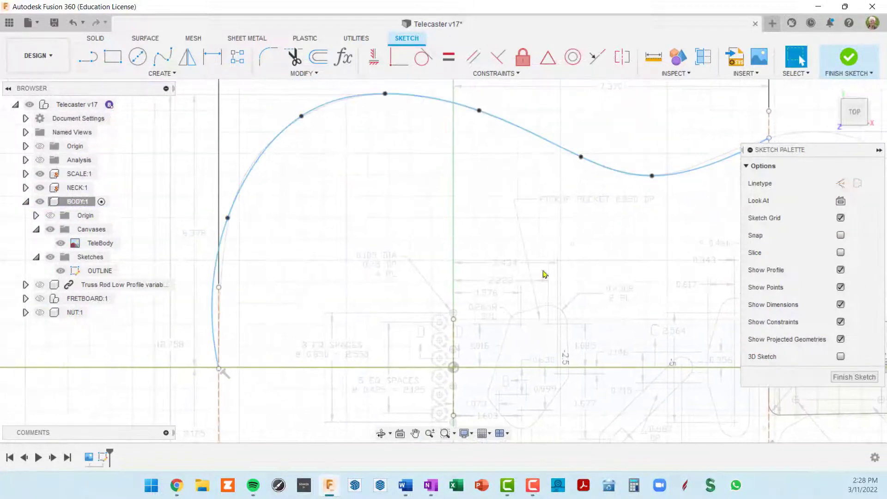
{"action": "scroll", "coordinate": [249, 324], "scroll_direction": "up", "scroll_amount": 1}
{"action": "mouse_move", "coordinate": [255, 305]}
{"action": "middle_mouse_down"}
{"action": "mouse_move", "coordinate": [342, 232]}
{"action": "mouse_move", "coordinate": [253, 388]}
{"action": "middle_mouse_up"}
{"action": "middle_click_drag", "start_coordinate": [412, 288], "coordinate": [230, 264]}
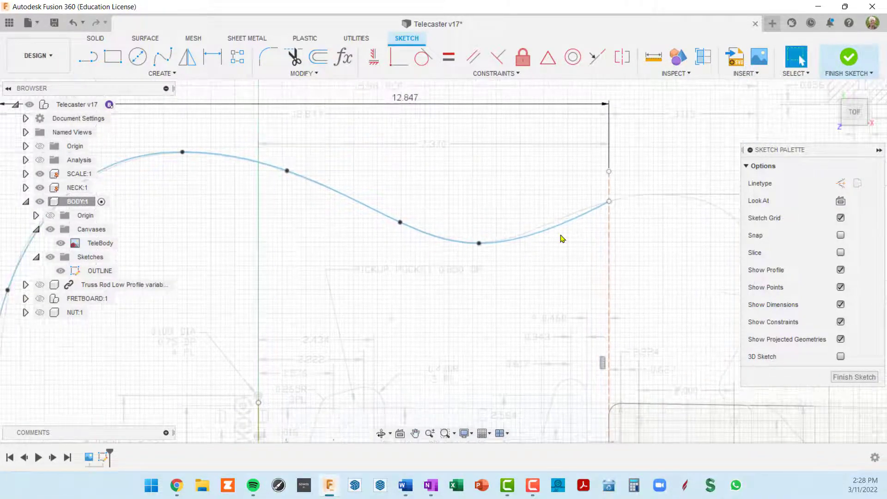
{"action": "mouse_move", "coordinate": [480, 243]}
{"action": "left_mouse_down"}
{"action": "mouse_move", "coordinate": [493, 244]}
{"action": "mouse_move", "coordinate": [486, 242]}
{"action": "left_mouse_up"}
{"action": "scroll", "coordinate": [554, 223], "scroll_direction": "up", "scroll_amount": 3}
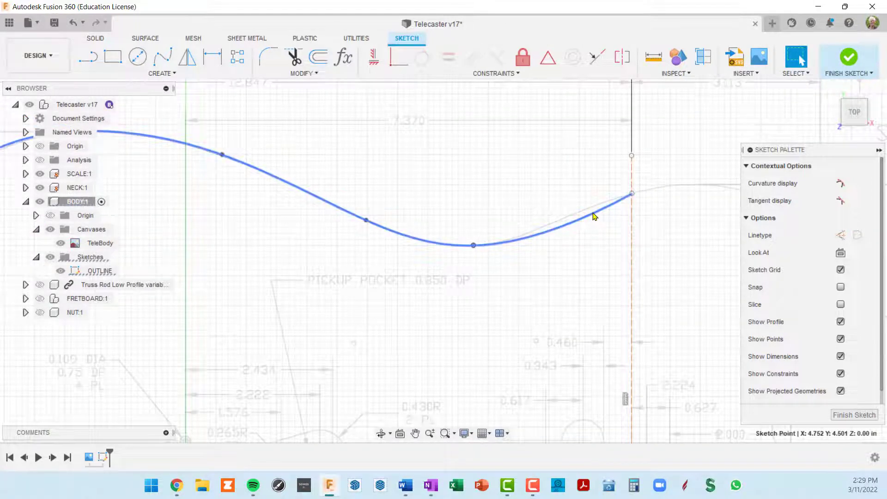
- Adjust the spline's tangent handles at the heel-line end point and the lowest waist point to match the canvas contour
{"action": "left_click", "coordinate": [587, 220]}
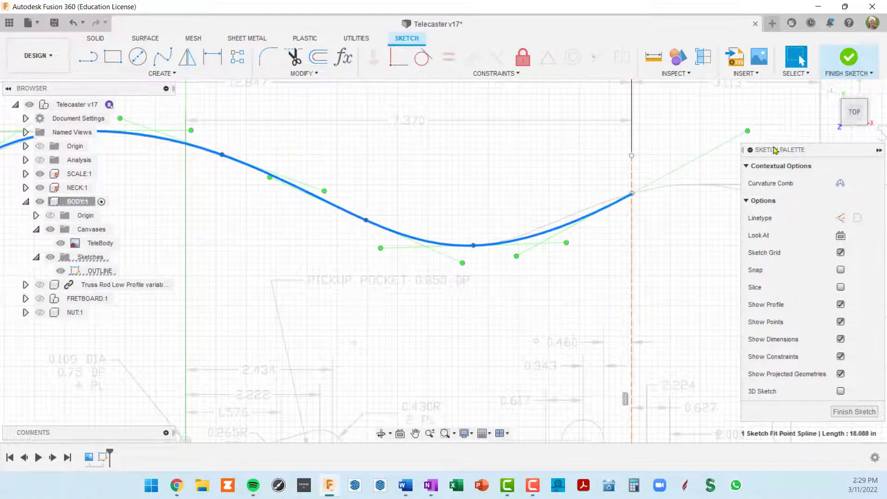
{"action": "left_click_drag", "start_coordinate": [747, 132], "coordinate": [722, 173]}
{"action": "left_click", "coordinate": [462, 246]}
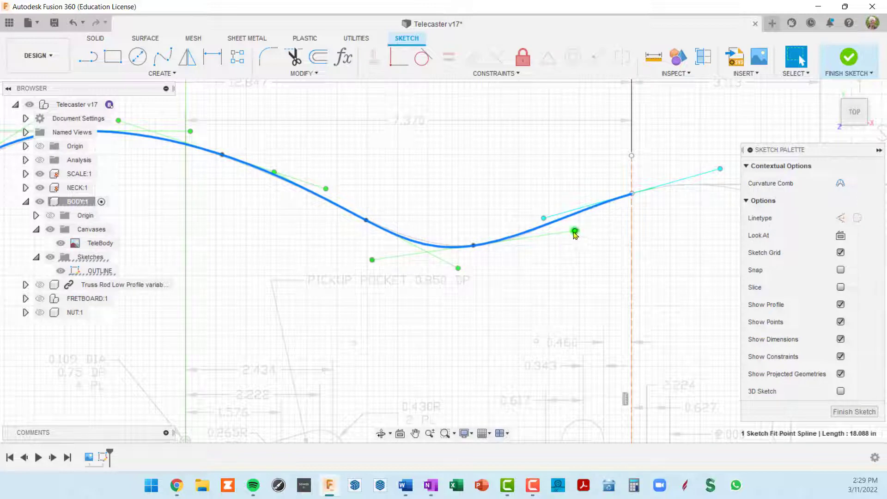
{"action": "left_click_drag", "start_coordinate": [575, 233], "coordinate": [566, 238]}
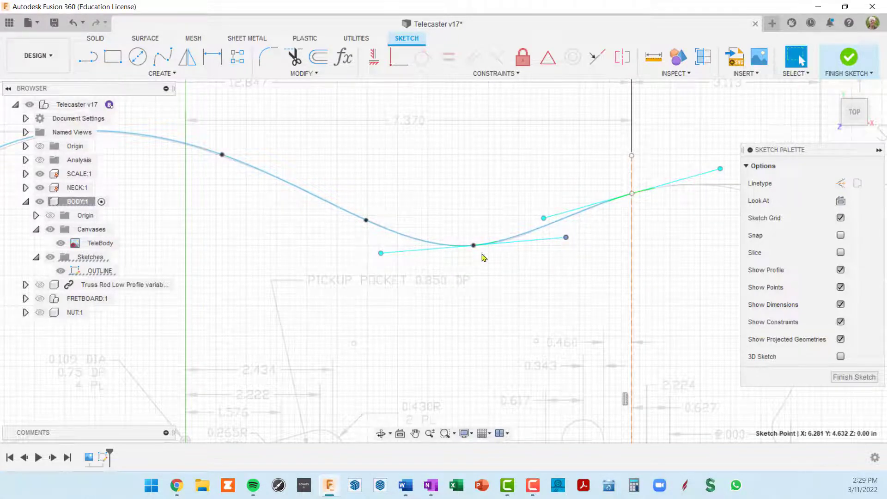
- Adjust the tangent handle of the fit point between the tail end and the bout's peak, and reposition that point on the canvas contour
{"action": "scroll", "coordinate": [415, 235], "scroll_direction": "down", "scroll_amount": 2}
{"action": "middle_click_drag", "start_coordinate": [420, 220], "coordinate": [474, 201]}
{"action": "left_click", "coordinate": [468, 187]}
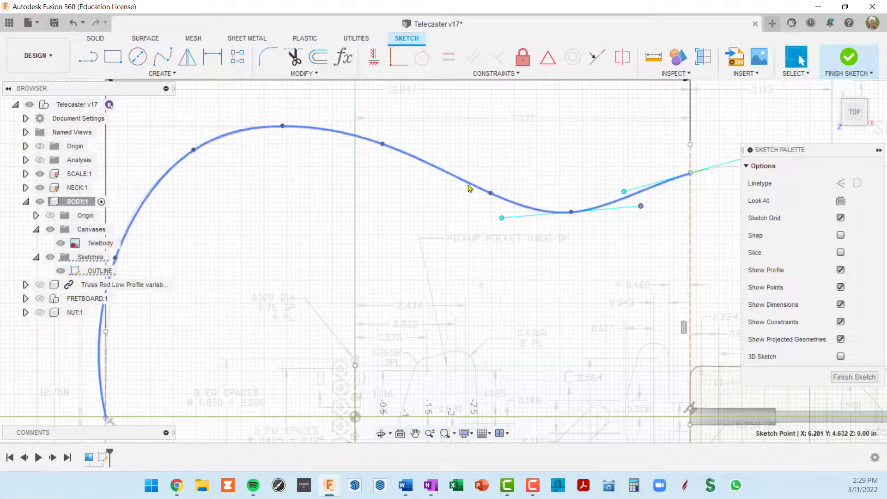
{"action": "middle_click_drag", "start_coordinate": [317, 148], "coordinate": [410, 151]}
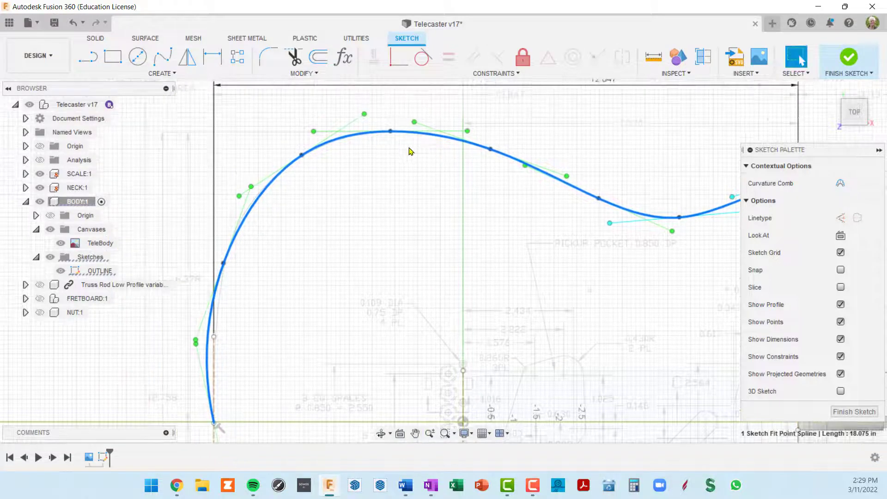
{"action": "mouse_move", "coordinate": [276, 204]}
{"action": "middle_mouse_down"}
{"action": "mouse_move", "coordinate": [372, 149]}
{"action": "mouse_move", "coordinate": [346, 208]}
{"action": "middle_mouse_up"}
{"action": "scroll", "coordinate": [355, 160], "scroll_direction": "up", "scroll_amount": 3}
{"action": "scroll", "coordinate": [354, 161], "scroll_direction": "up", "scroll_amount": 2}
{"action": "scroll", "coordinate": [355, 161], "scroll_direction": "down", "scroll_amount": 3}
{"action": "scroll", "coordinate": [334, 191], "scroll_direction": "up", "scroll_amount": 4}
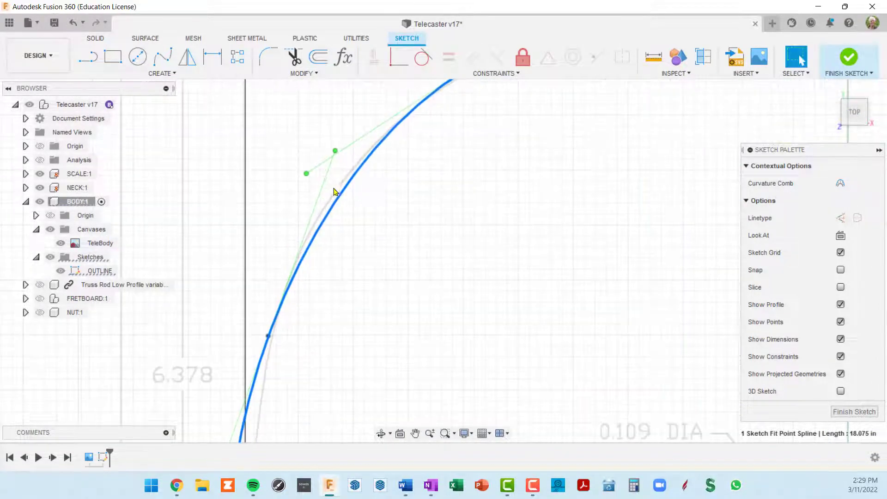
{"action": "scroll", "coordinate": [363, 171], "scroll_direction": "down", "scroll_amount": 4}
{"action": "middle_click_drag", "start_coordinate": [363, 173], "coordinate": [345, 228]}
{"action": "left_click", "coordinate": [326, 215]}
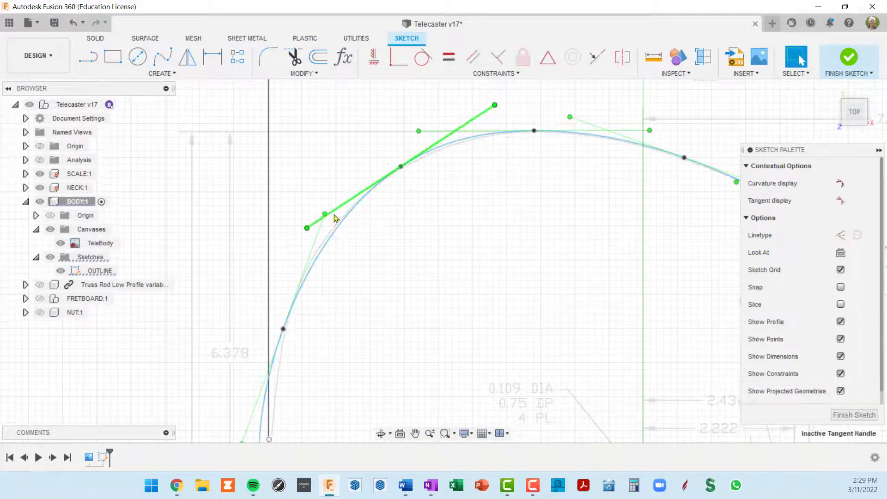
{"action": "left_click_drag", "start_coordinate": [309, 227], "coordinate": [306, 222]}
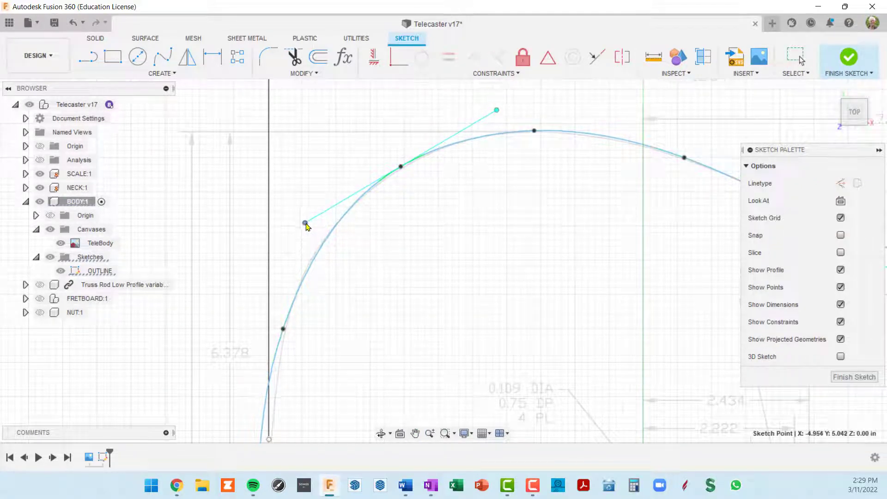
{"action": "scroll", "coordinate": [406, 170], "scroll_direction": "up", "scroll_amount": 5}
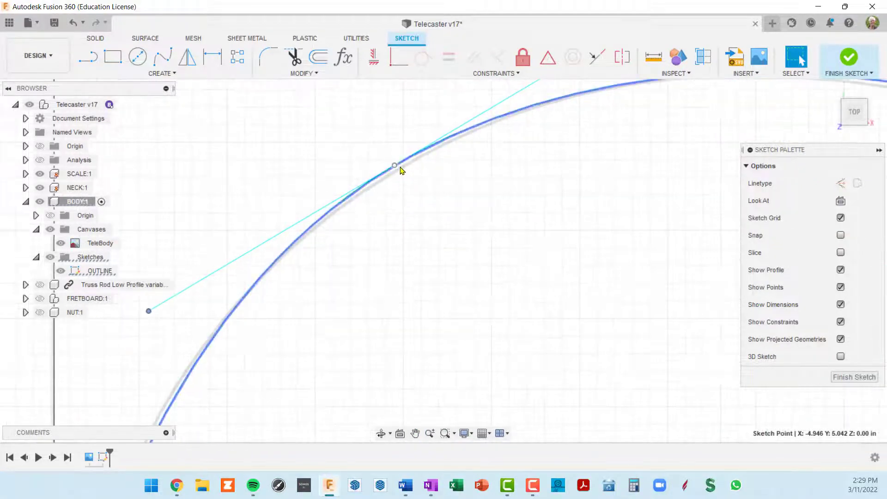
{"action": "left_click_drag", "start_coordinate": [397, 170], "coordinate": [400, 174]}
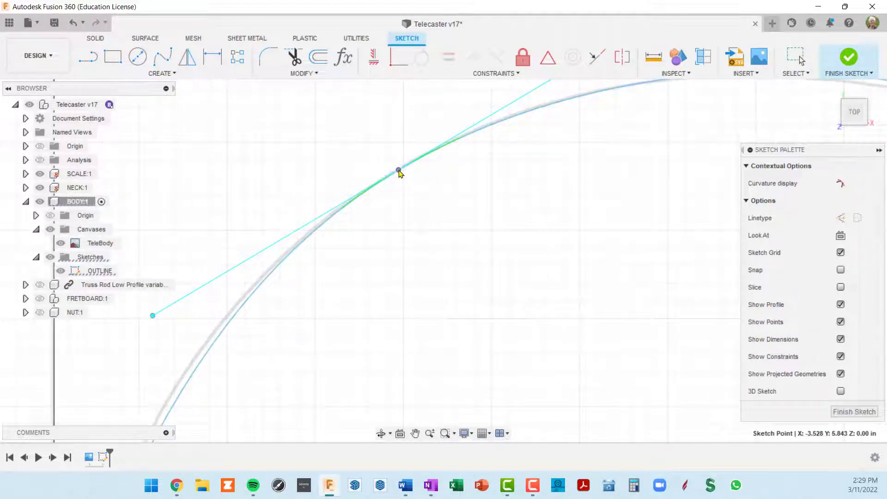
- Adjust the tangent handle of the fit point at the bout's peak until the spline follows the canvas contour
{"action": "scroll", "coordinate": [448, 196], "scroll_direction": "down", "scroll_amount": 4}
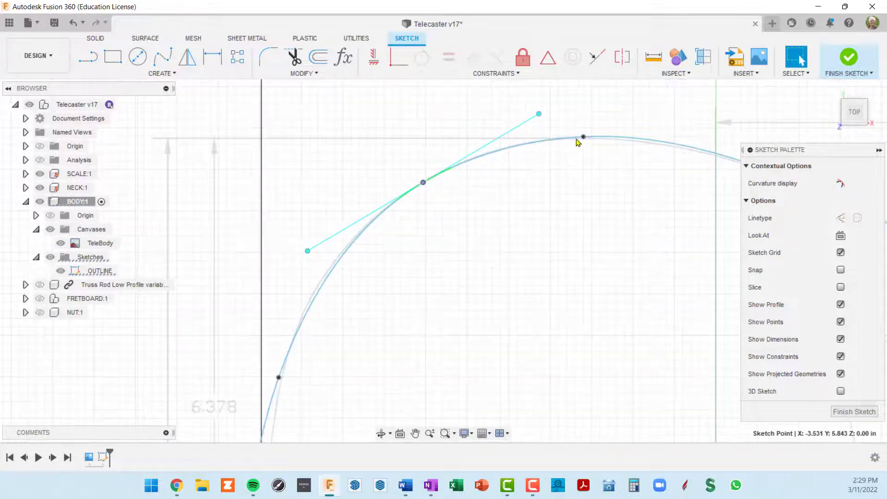
{"action": "left_click", "coordinate": [616, 144]}
{"action": "mouse_move", "coordinate": [617, 142]}
{"action": "middle_mouse_down"}
{"action": "mouse_move", "coordinate": [516, 208]}
{"action": "mouse_move", "coordinate": [585, 157]}
{"action": "middle_mouse_up"}
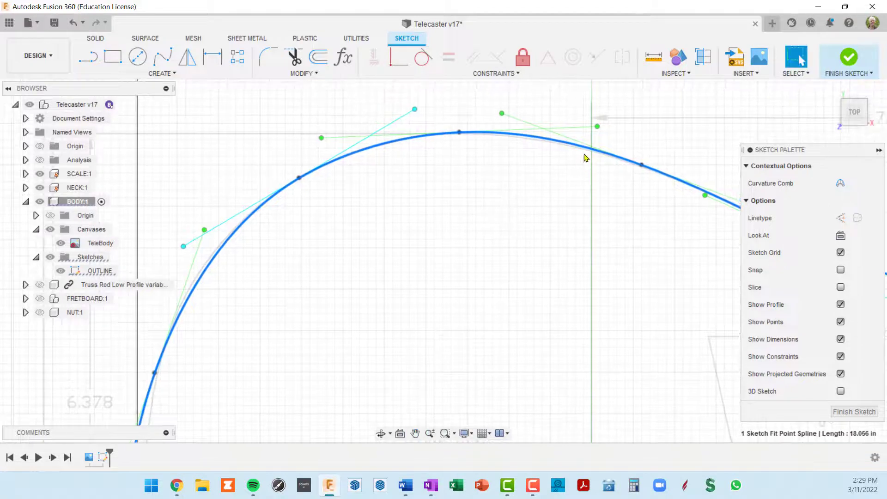
{"action": "left_click", "coordinate": [597, 127]}
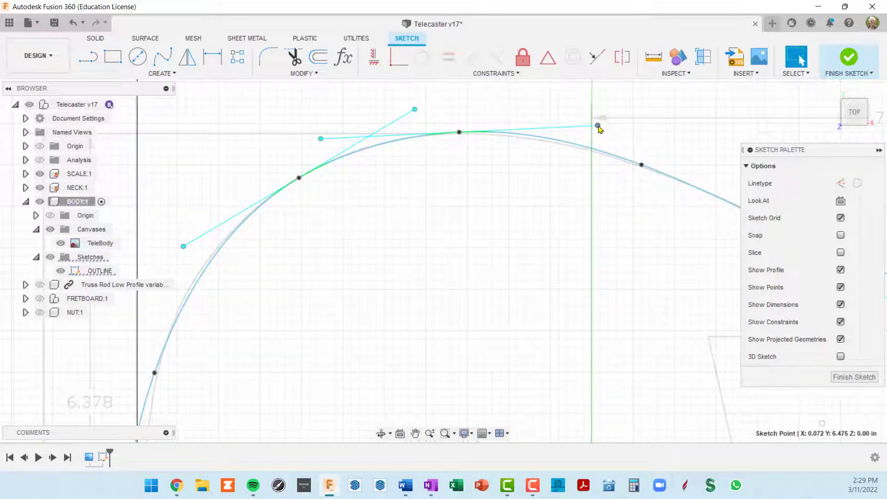
{"action": "left_click_drag", "start_coordinate": [599, 128], "coordinate": [601, 133]}
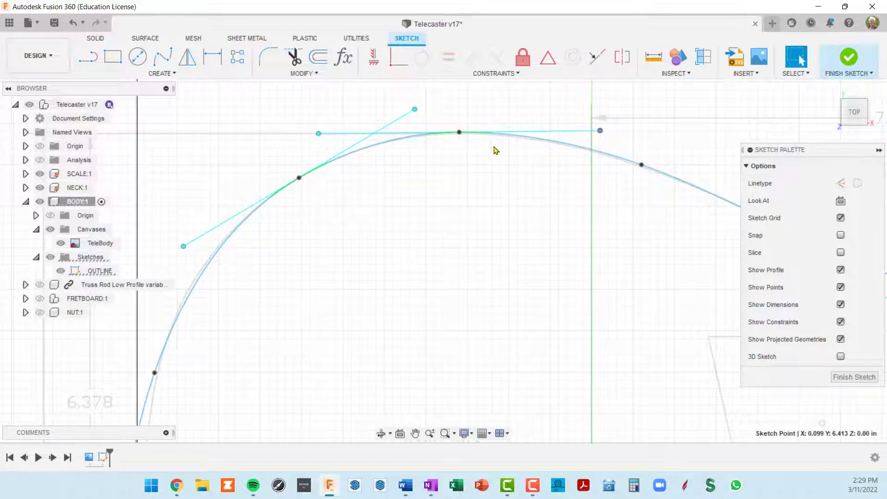
- Adjust the tangent handle of the fit point between the bout's peak and the waist to match the canvas contour
{"action": "scroll", "coordinate": [513, 152], "scroll_direction": "down", "scroll_amount": 1}
{"action": "left_click", "coordinate": [637, 169]}
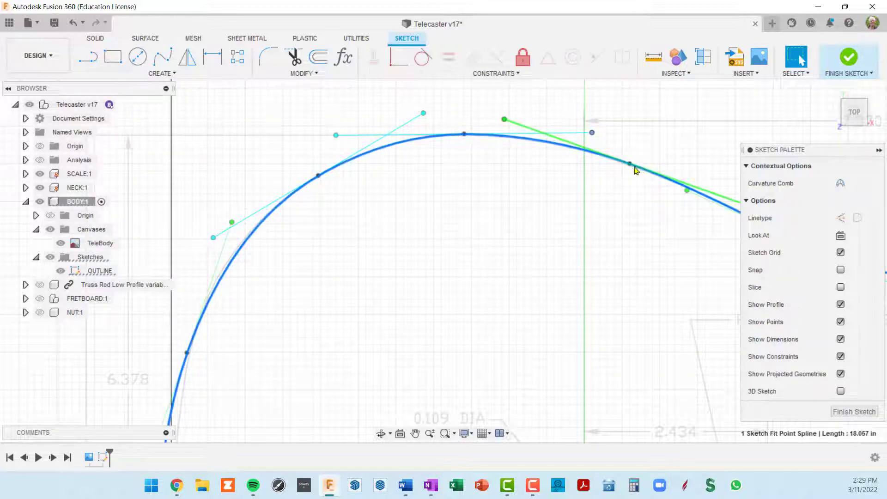
{"action": "left_click", "coordinate": [507, 121]}
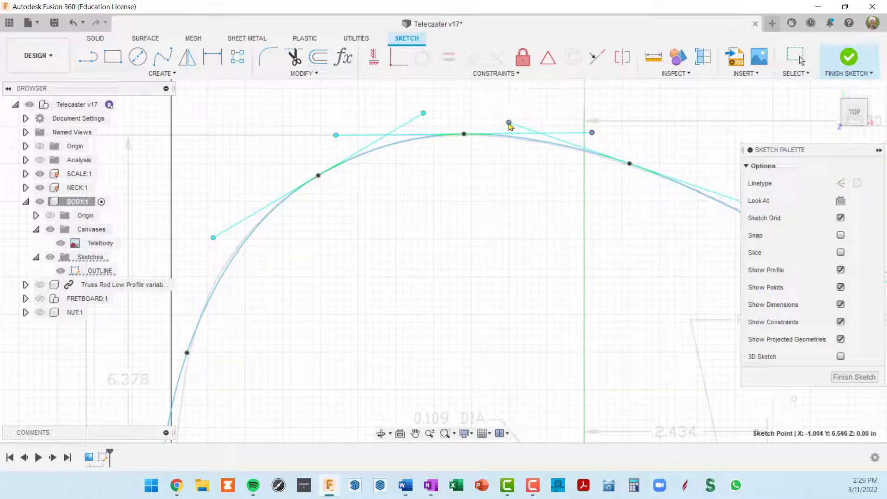
{"action": "scroll", "coordinate": [406, 265], "scroll_direction": "down", "scroll_amount": 3}
- Adjust the tangent handle of the fit point nearest the tail end, and shift that point onto the canvas contour
{"action": "scroll", "coordinate": [425, 247], "scroll_direction": "up", "scroll_amount": 5}
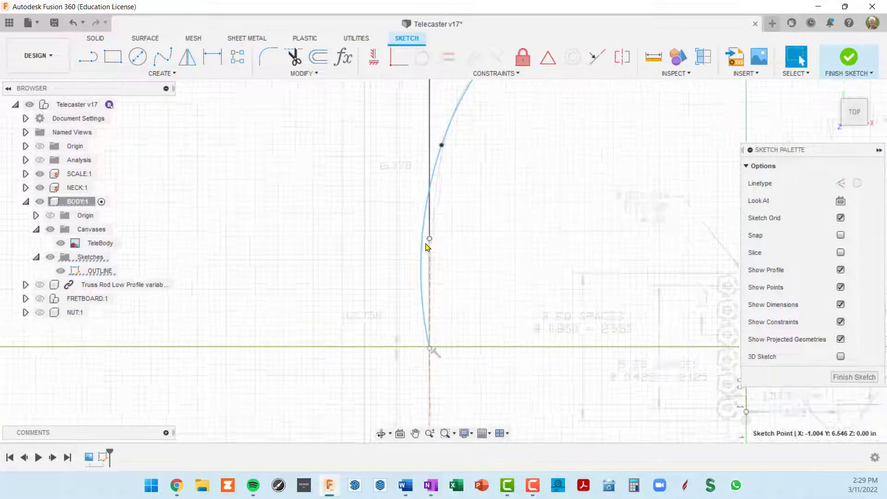
{"action": "mouse_move", "coordinate": [443, 77]}
{"action": "middle_mouse_down"}
{"action": "mouse_move", "coordinate": [420, 241]}
{"action": "mouse_move", "coordinate": [427, 234]}
{"action": "middle_mouse_up"}
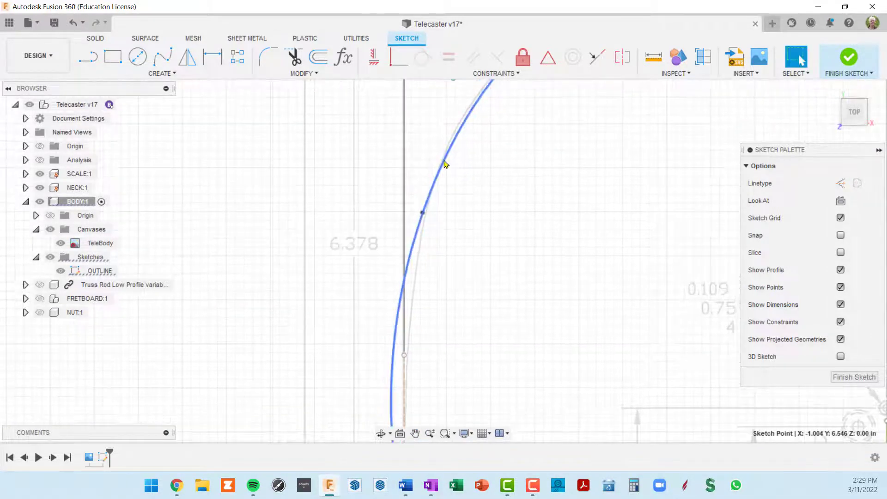
{"action": "left_click", "coordinate": [445, 162]}
{"action": "scroll", "coordinate": [434, 240], "scroll_direction": "down", "scroll_amount": 2}
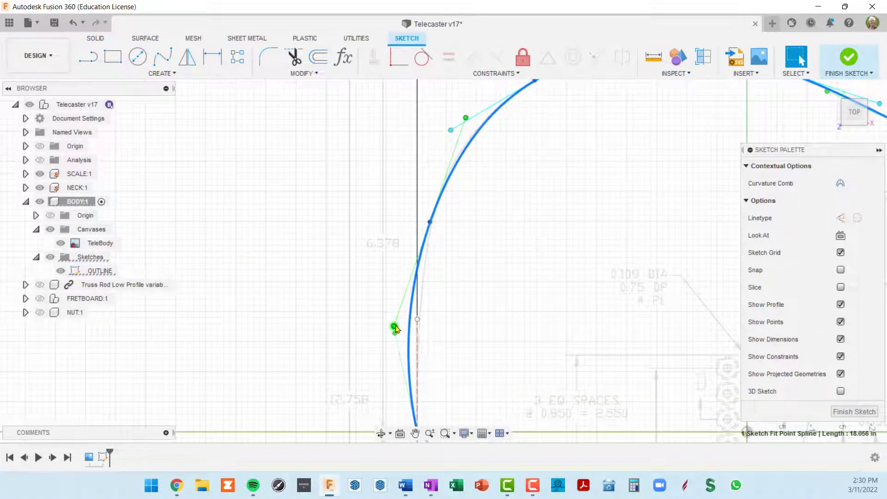
{"action": "left_click_drag", "start_coordinate": [394, 328], "coordinate": [406, 329]}
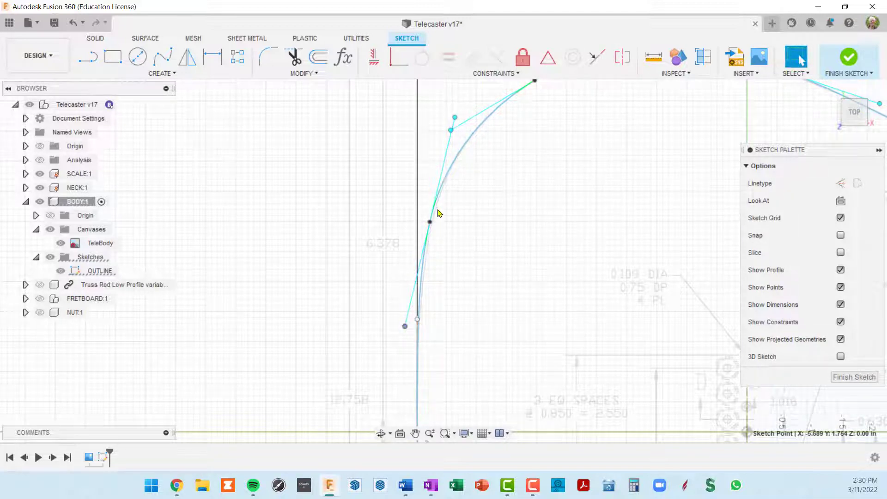
{"action": "left_click", "coordinate": [430, 222]}
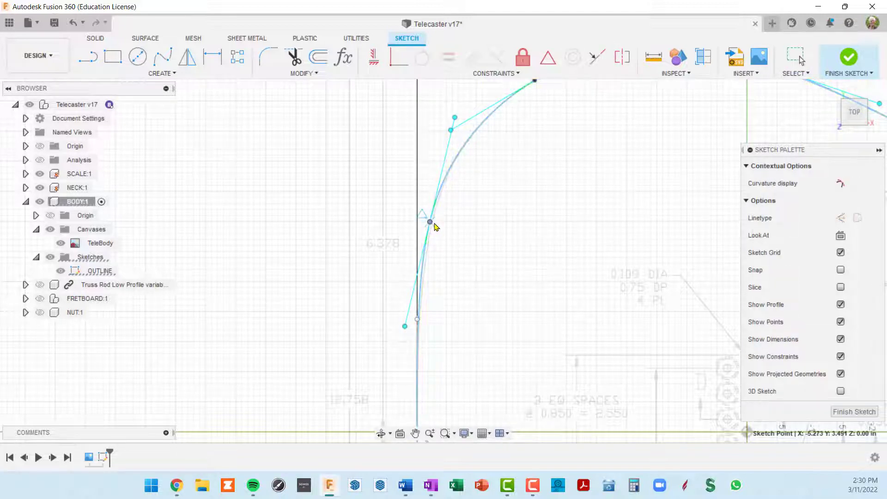
{"action": "scroll", "coordinate": [436, 227], "scroll_direction": "up", "scroll_amount": 3}
{"action": "left_click_drag", "start_coordinate": [434, 224], "coordinate": [430, 222]}
{"action": "scroll", "coordinate": [429, 223], "scroll_direction": "down", "scroll_amount": 6}
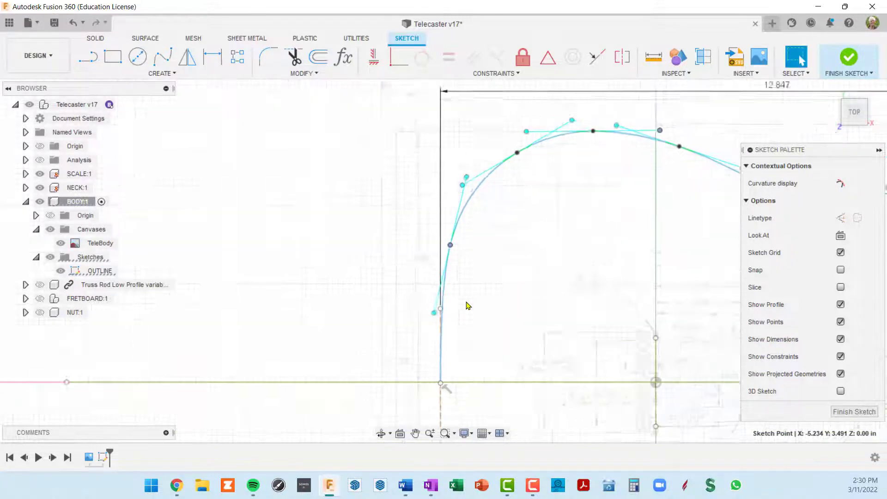
- Move the spline's tail end point along the tail reference line onto the body's horizontal centerline at Y 0.00 in
{"action": "scroll", "coordinate": [430, 139], "scroll_direction": "down", "scroll_amount": 2}
{"action": "scroll", "coordinate": [628, 125], "scroll_direction": "up", "scroll_amount": 3}
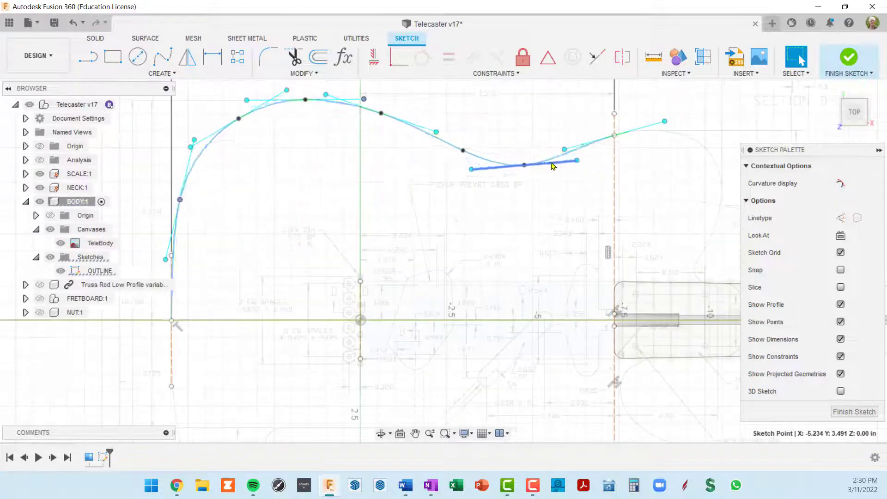
{"action": "left_click", "coordinate": [481, 274]}
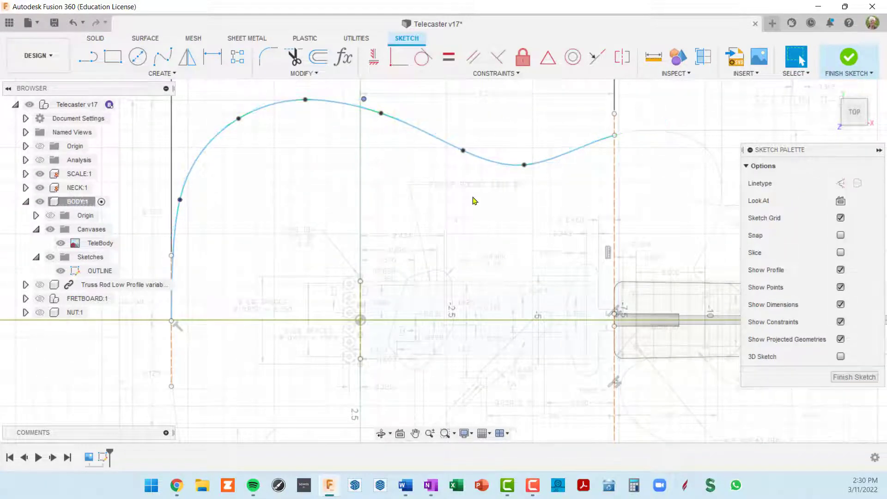
{"action": "left_click", "coordinate": [481, 160]}
{"action": "scroll", "coordinate": [476, 243], "scroll_direction": "down", "scroll_amount": 2}
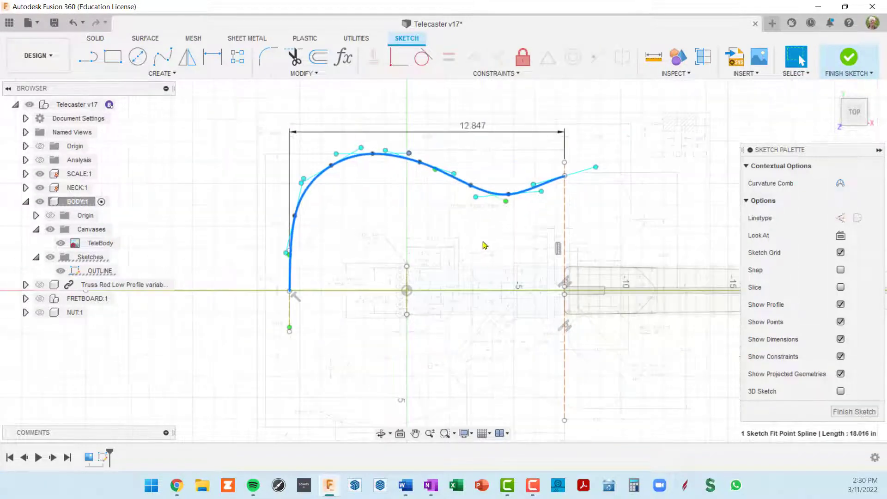
{"action": "mouse_move", "coordinate": [483, 246]}
{"action": "middle_mouse_down"}
{"action": "mouse_move", "coordinate": [594, 167]}
{"action": "mouse_move", "coordinate": [536, 176]}
{"action": "middle_mouse_up"}
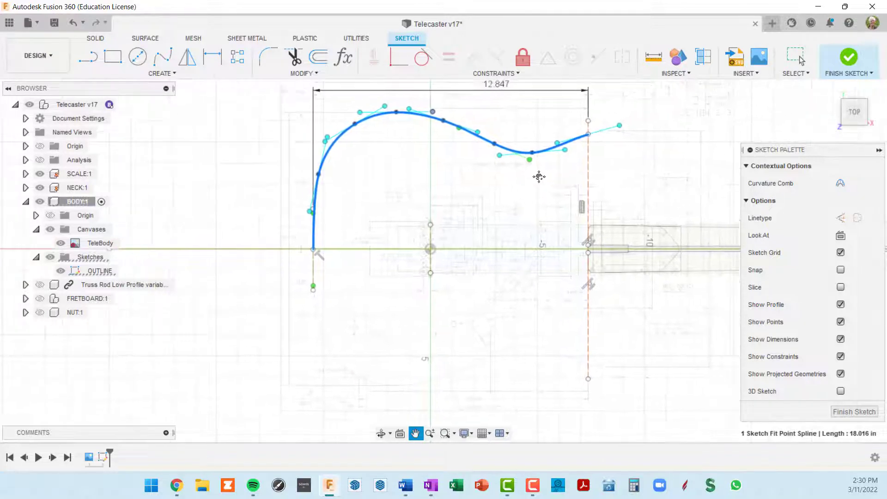
{"action": "scroll", "coordinate": [319, 263], "scroll_direction": "up", "scroll_amount": 2}
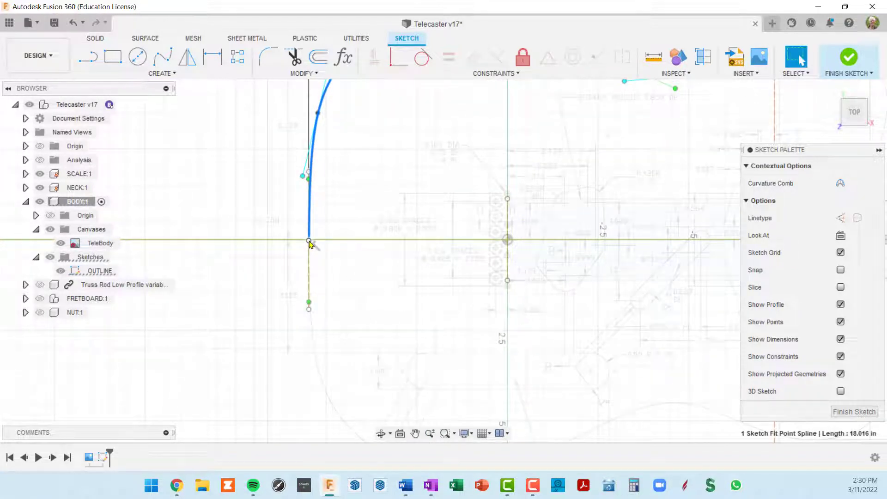
{"action": "scroll", "coordinate": [308, 248], "scroll_direction": "up", "scroll_amount": 4}
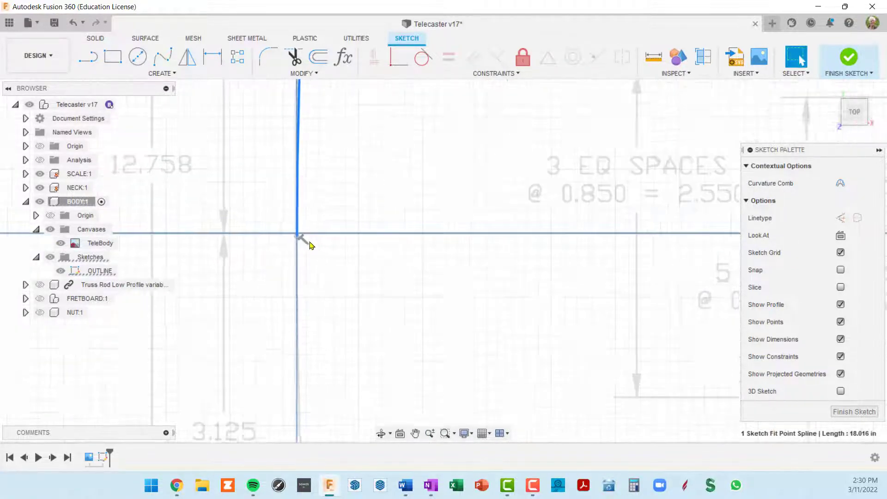
{"action": "scroll", "coordinate": [284, 231], "scroll_direction": "up", "scroll_amount": 2}
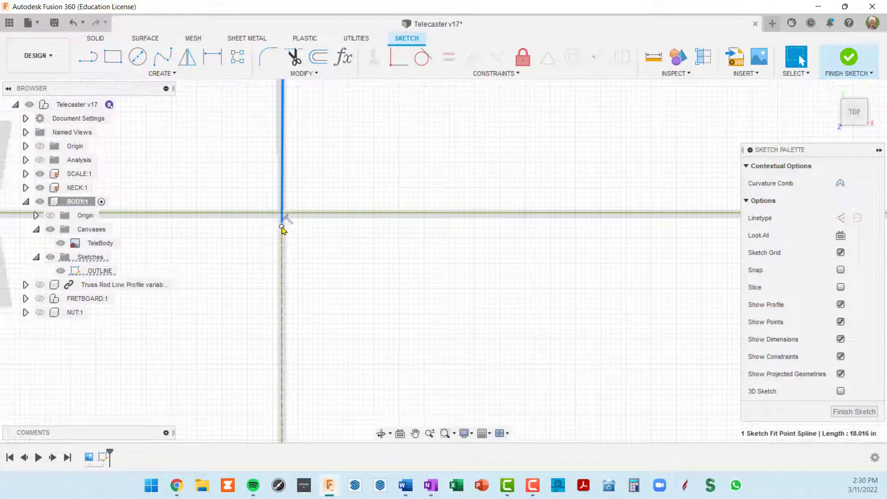
{"action": "left_click", "coordinate": [282, 227]}
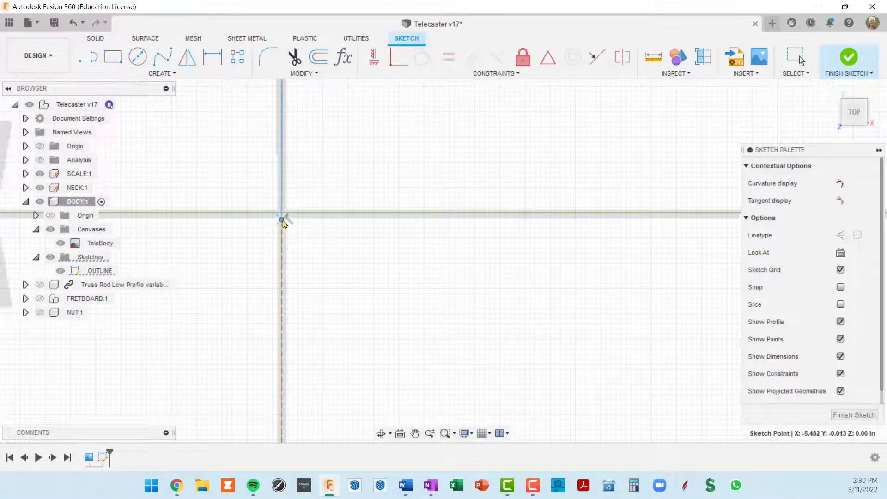
{"action": "left_click_drag", "start_coordinate": [284, 223], "coordinate": [283, 218]}
{"action": "scroll", "coordinate": [341, 259], "scroll_direction": "down", "scroll_amount": 5}
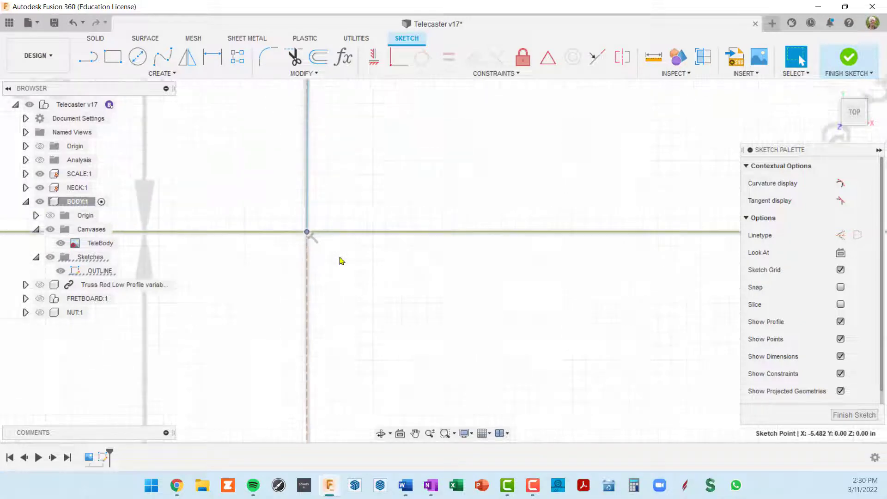
- Mirror the refined spline across the body's horizontal centerline to create the opposite side of the outline
{"action": "scroll", "coordinate": [349, 253], "scroll_direction": "down", "scroll_amount": 3}
{"action": "mouse_move", "coordinate": [368, 214]}
{"action": "middle_mouse_down"}
{"action": "mouse_move", "coordinate": [347, 259]}
{"action": "mouse_move", "coordinate": [277, 307]}
{"action": "middle_mouse_up"}
{"action": "left_click", "coordinate": [533, 174]}
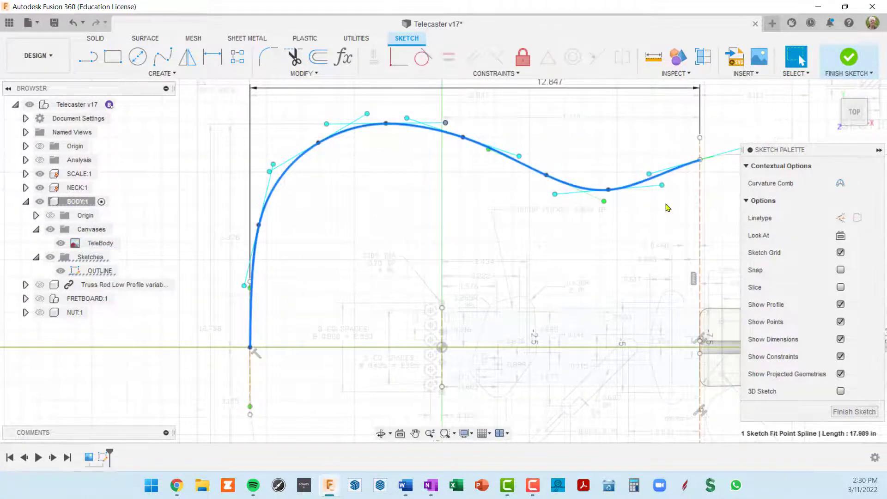
{"action": "scroll", "coordinate": [685, 153], "scroll_direction": "up", "scroll_amount": 5}
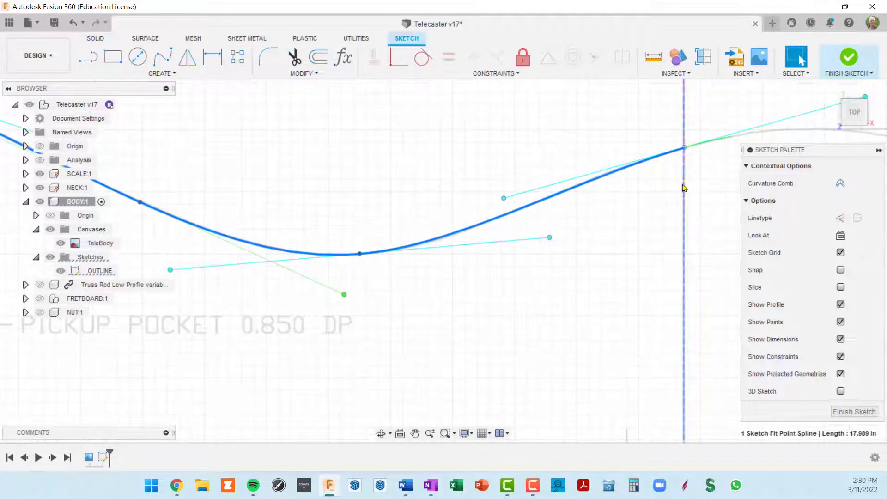
{"action": "scroll", "coordinate": [693, 203], "scroll_direction": "down", "scroll_amount": 6}
{"action": "scroll", "coordinate": [597, 250], "scroll_direction": "down", "scroll_amount": 2}
{"action": "middle_click_drag", "start_coordinate": [473, 252], "coordinate": [479, 193]}
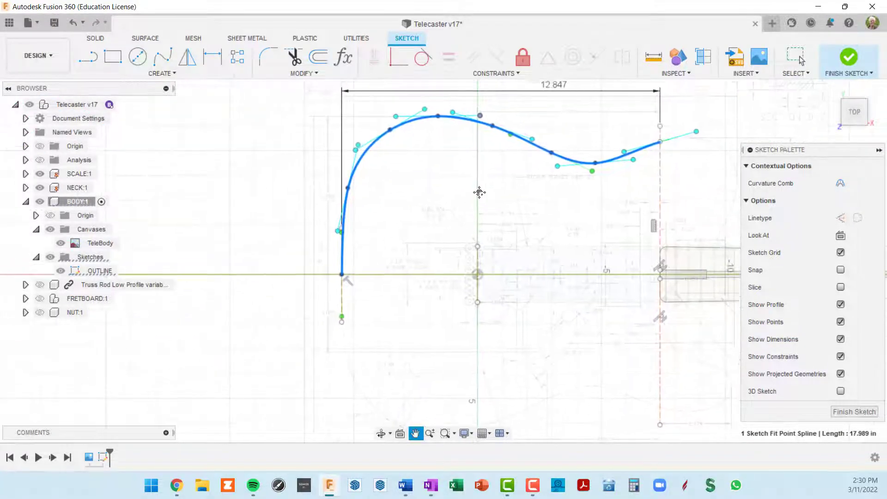
{"action": "left_click", "coordinate": [187, 59]}
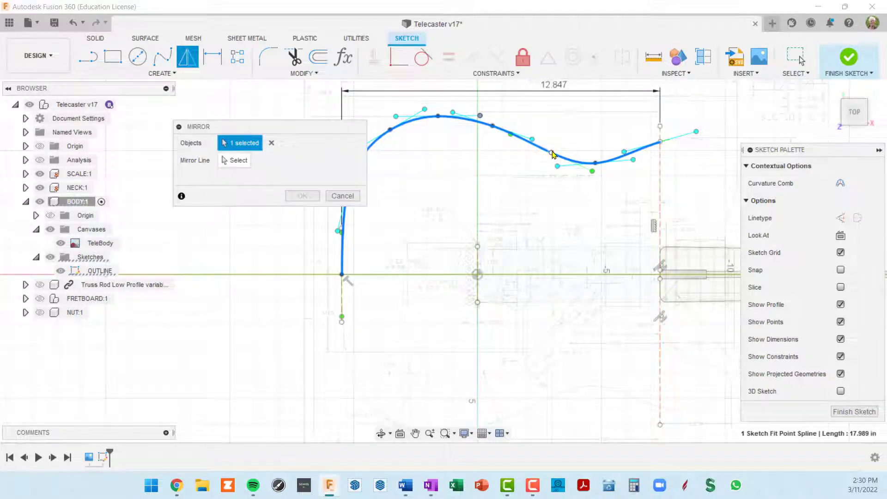
{"action": "left_click", "coordinate": [234, 160]}
{"action": "left_click", "coordinate": [412, 275]}
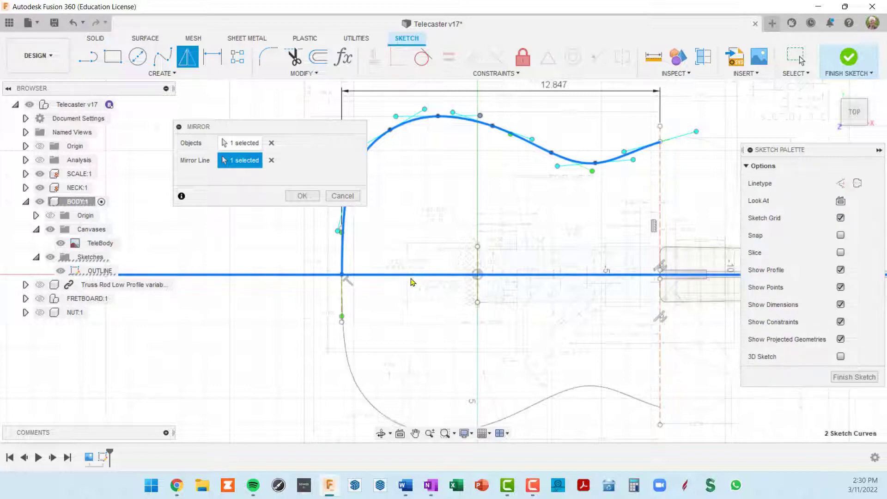
{"action": "middle_click_drag", "start_coordinate": [565, 314], "coordinate": [515, 340]}
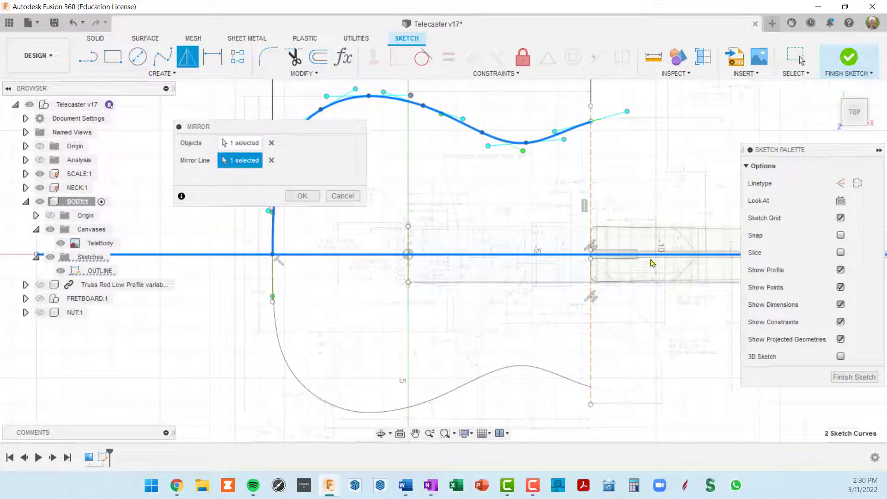
{"action": "left_click", "coordinate": [302, 196]}
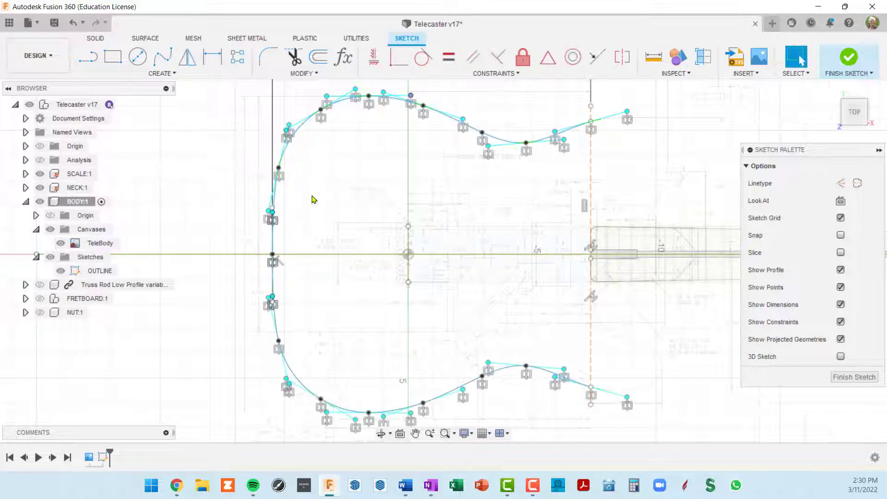
- Hide the NECK and SCALE components to expose the neck pocket and horn area of the body drawing
{"action": "middle_click_drag", "start_coordinate": [558, 178], "coordinate": [511, 188]}
{"action": "scroll", "coordinate": [591, 250], "scroll_direction": "up", "scroll_amount": 2}
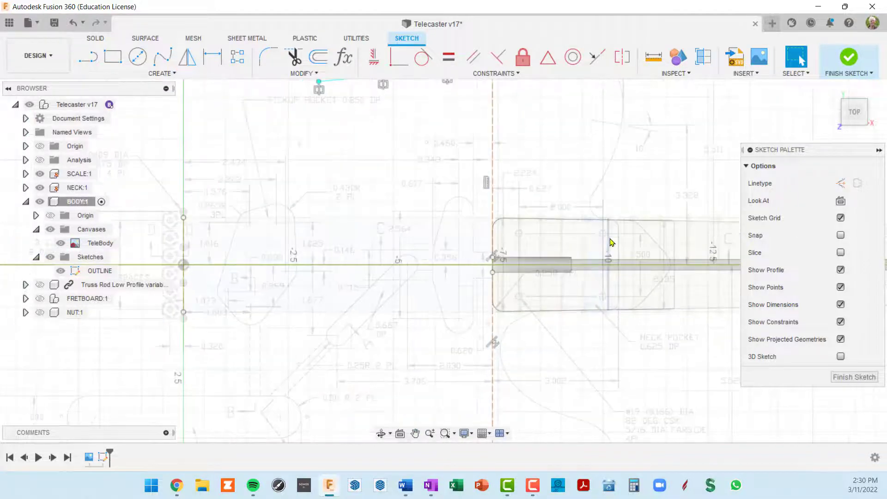
{"action": "scroll", "coordinate": [555, 261], "scroll_direction": "up", "scroll_amount": 2}
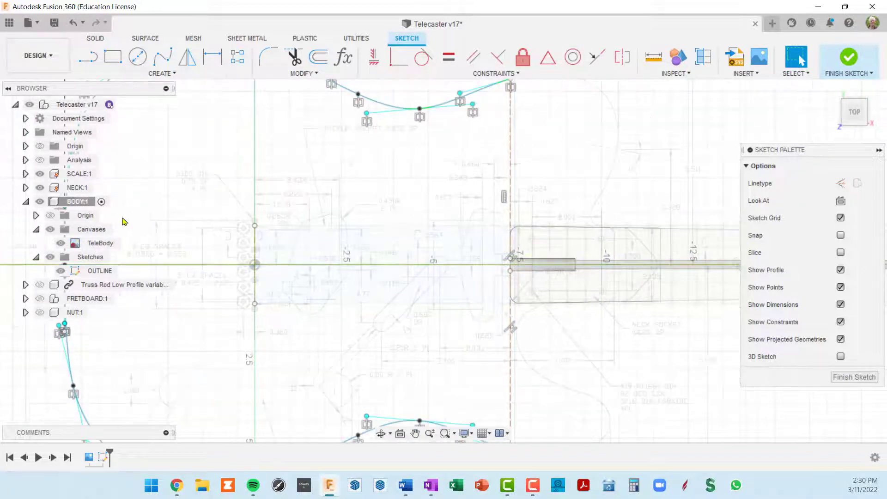
{"action": "left_click", "coordinate": [46, 190]}
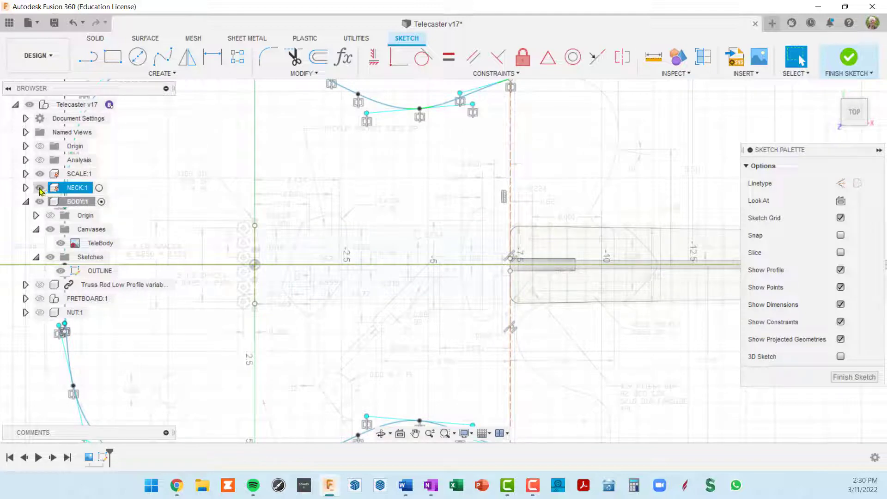
{"action": "left_click", "coordinate": [40, 189]}
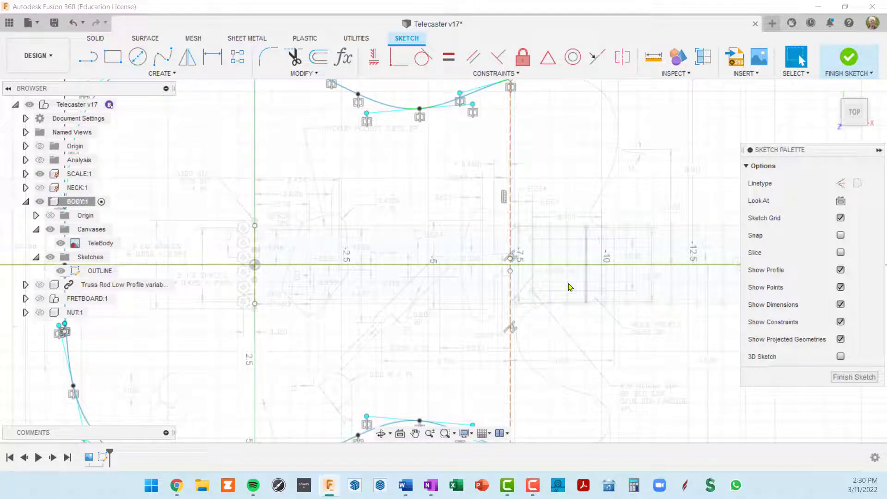
{"action": "left_click", "coordinate": [42, 173]}
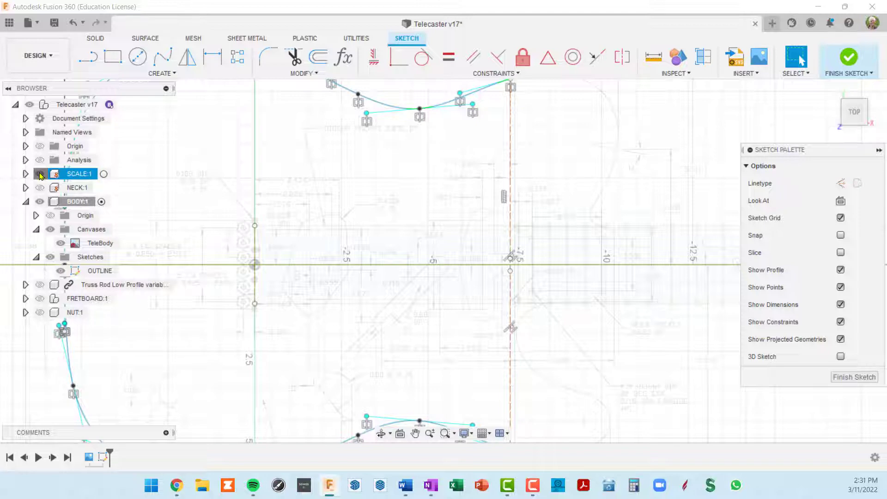
{"action": "left_click", "coordinate": [39, 174]}
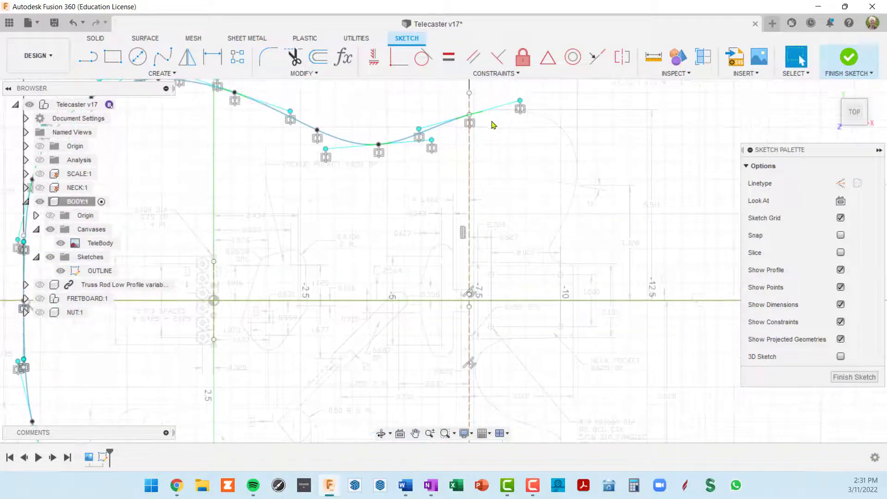
{"action": "scroll", "coordinate": [490, 124], "scroll_direction": "down", "scroll_amount": 1}
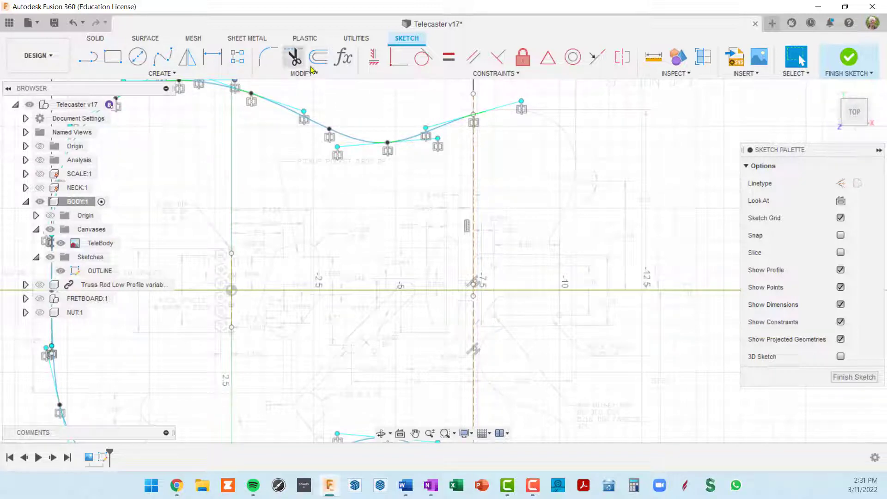
- Trace the upper shoulder with a fit point spline from the mirrored outline's end to the neck pocket's rounded outer corner
{"action": "left_click", "coordinate": [163, 57]}
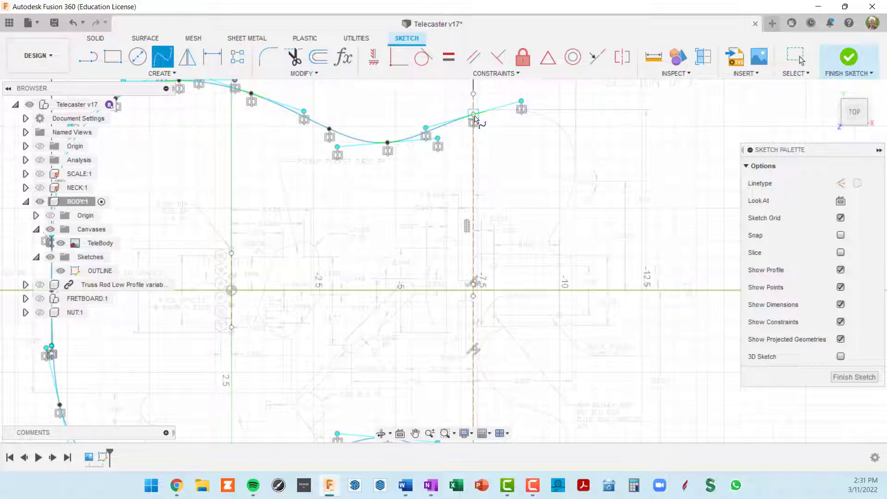
{"action": "scroll", "coordinate": [514, 114], "scroll_direction": "up", "scroll_amount": 3}
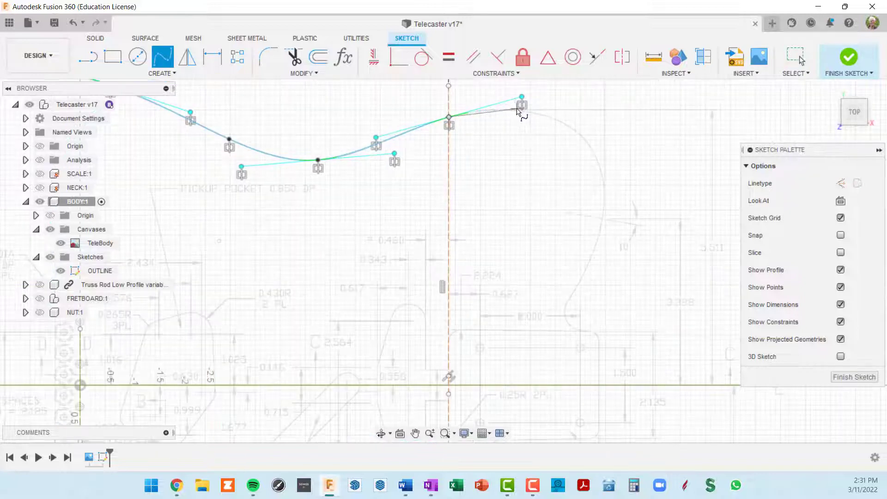
{"action": "left_click", "coordinate": [517, 108]}
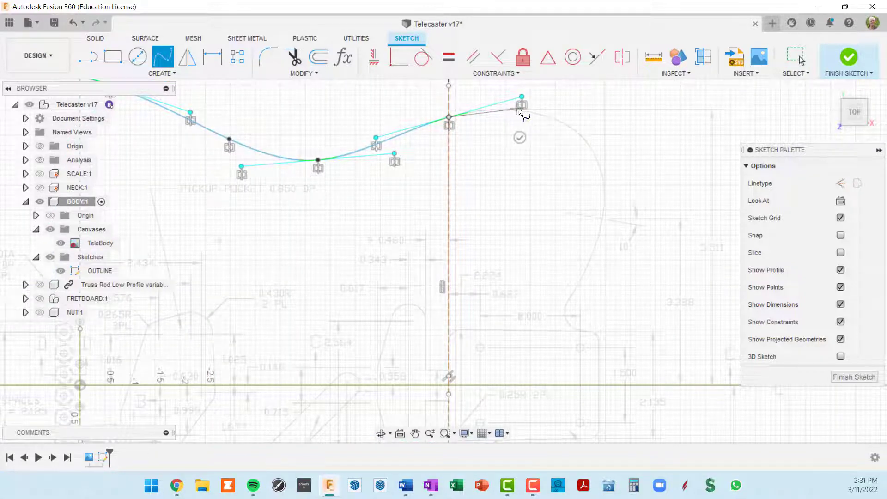
{"action": "left_click", "coordinate": [584, 137]}
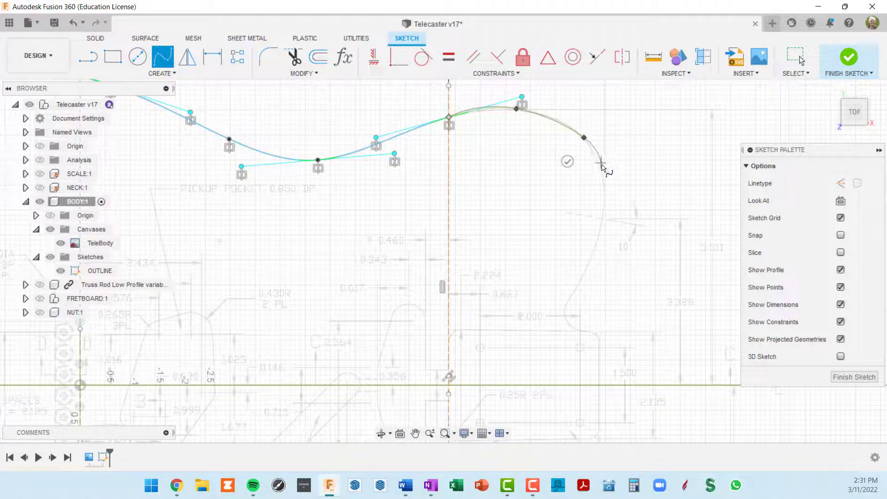
{"action": "left_click", "coordinate": [604, 202]}
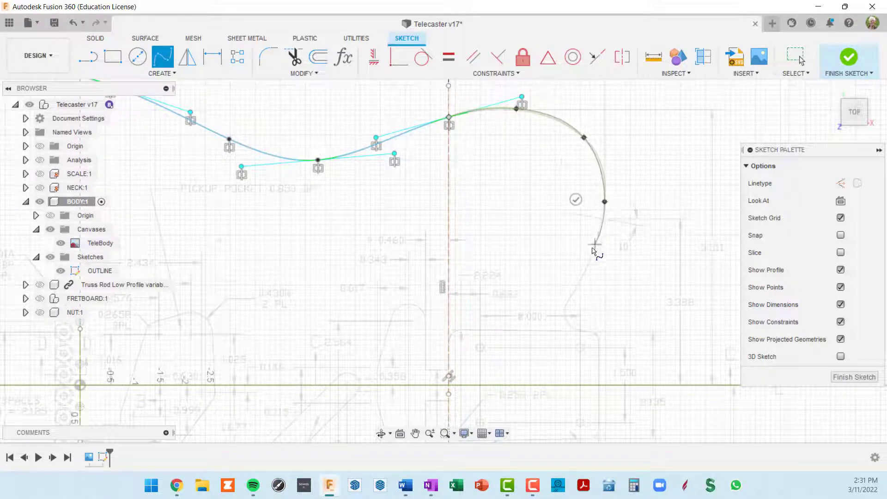
{"action": "left_click", "coordinate": [583, 277]}
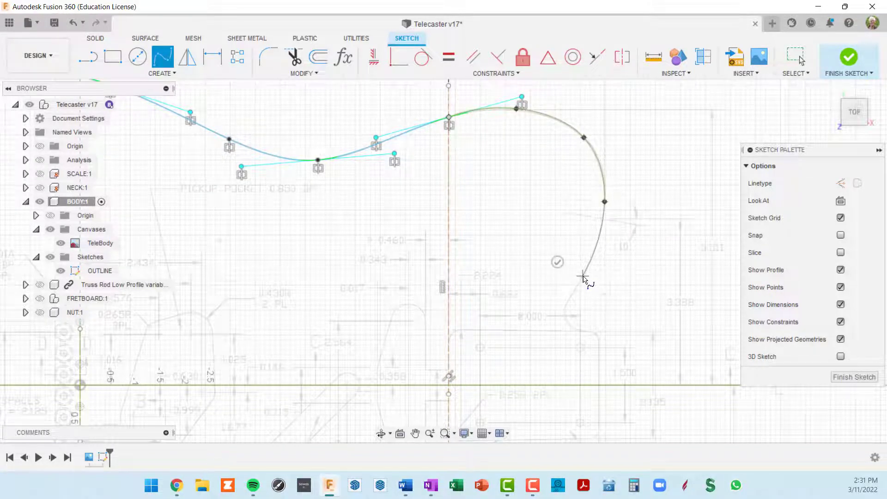
{"action": "left_click", "coordinate": [565, 306]}
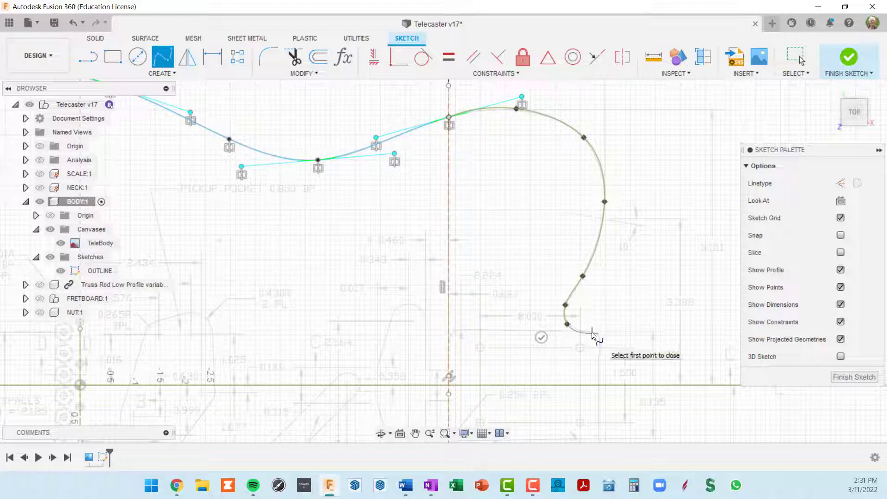
{"action": "left_click", "coordinate": [594, 332]}
{"action": "scroll", "coordinate": [596, 338], "scroll_direction": "up", "scroll_amount": 5}
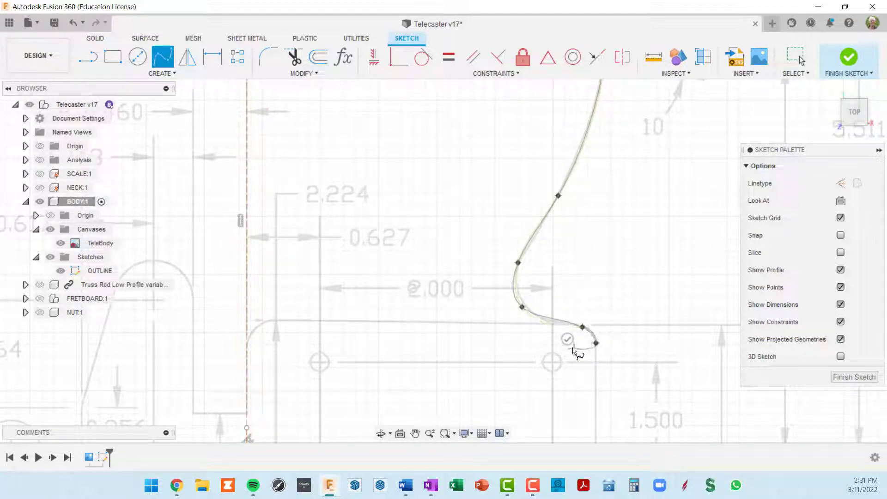
{"action": "left_click", "coordinate": [567, 339]}
- Trace the cutaway horn with a fit point spline from the opposite outline's end around to the neck pocket's long edge
{"action": "scroll", "coordinate": [596, 352], "scroll_direction": "down", "scroll_amount": 3}
{"action": "middle_click_drag", "start_coordinate": [644, 340], "coordinate": [656, 135]}
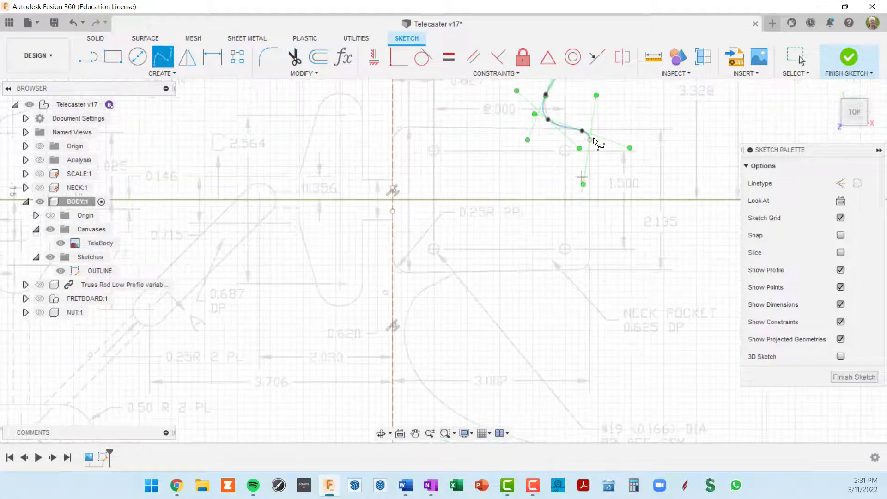
{"action": "scroll", "coordinate": [596, 143], "scroll_direction": "down", "scroll_amount": 3}
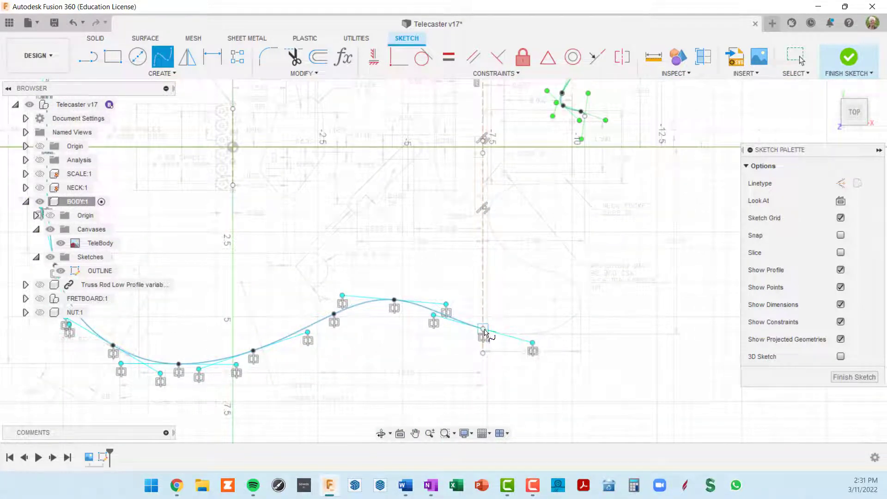
{"action": "scroll", "coordinate": [520, 340], "scroll_direction": "up", "scroll_amount": 3}
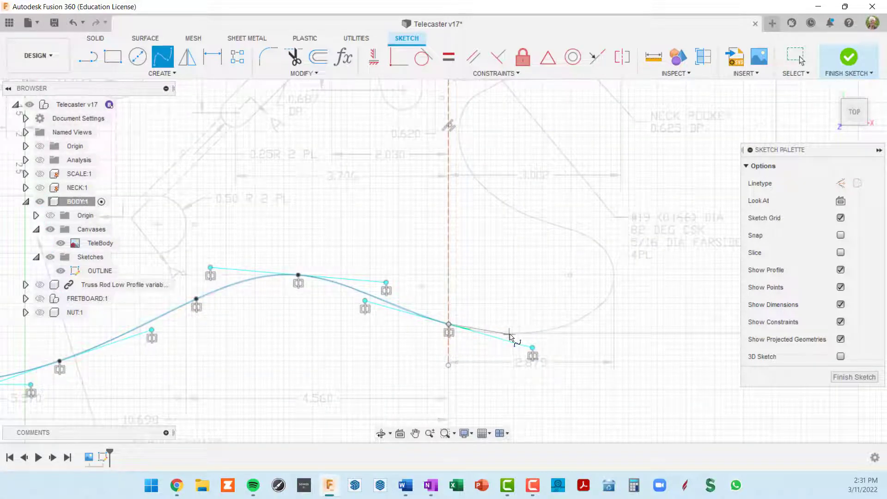
{"action": "left_click", "coordinate": [510, 333]}
{"action": "left_click", "coordinate": [586, 317]}
{"action": "left_click", "coordinate": [614, 277]}
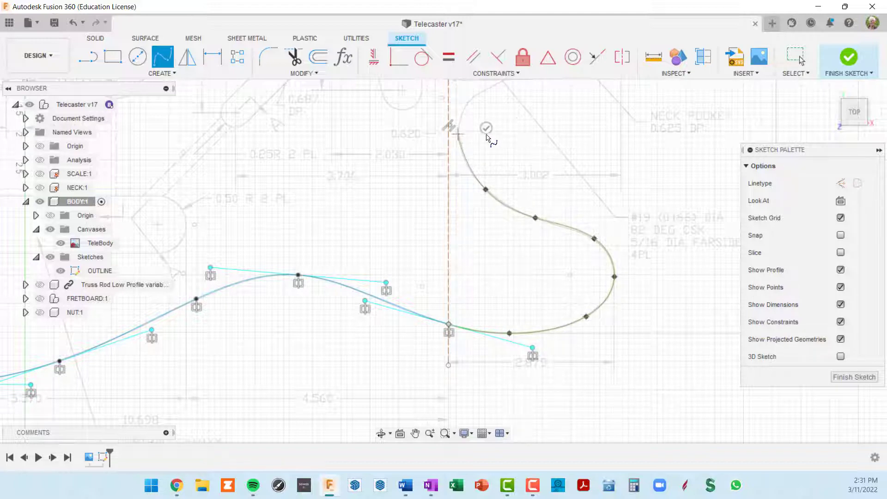
{"action": "mouse_move", "coordinate": [486, 137]}
{"action": "middle_mouse_down"}
{"action": "mouse_move", "coordinate": [489, 188]}
{"action": "mouse_move", "coordinate": [473, 206]}
{"action": "middle_mouse_up"}
{"action": "scroll", "coordinate": [455, 184], "scroll_direction": "up", "scroll_amount": 1}
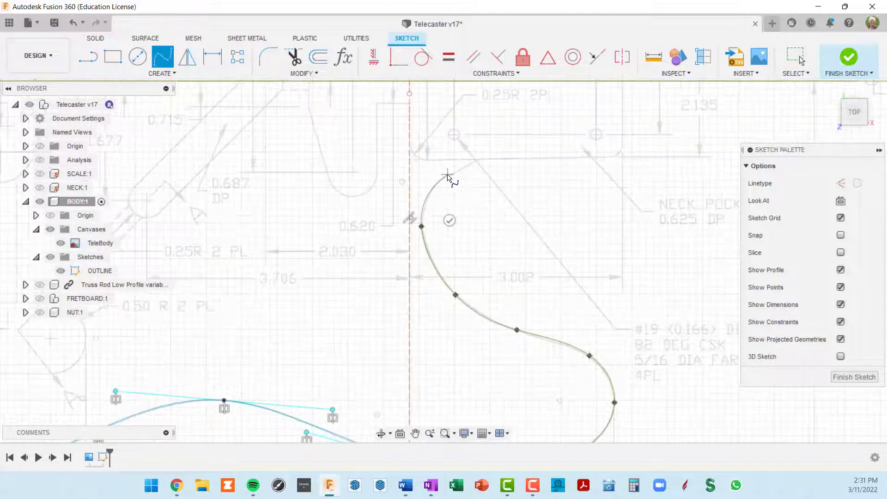
{"action": "left_click", "coordinate": [449, 176]}
{"action": "scroll", "coordinate": [476, 165], "scroll_direction": "up", "scroll_amount": 1}
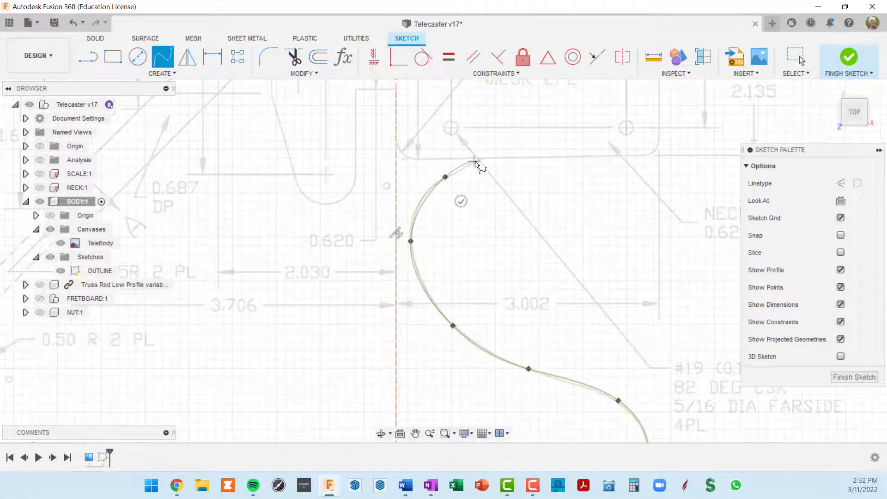
{"action": "left_click", "coordinate": [487, 157]}
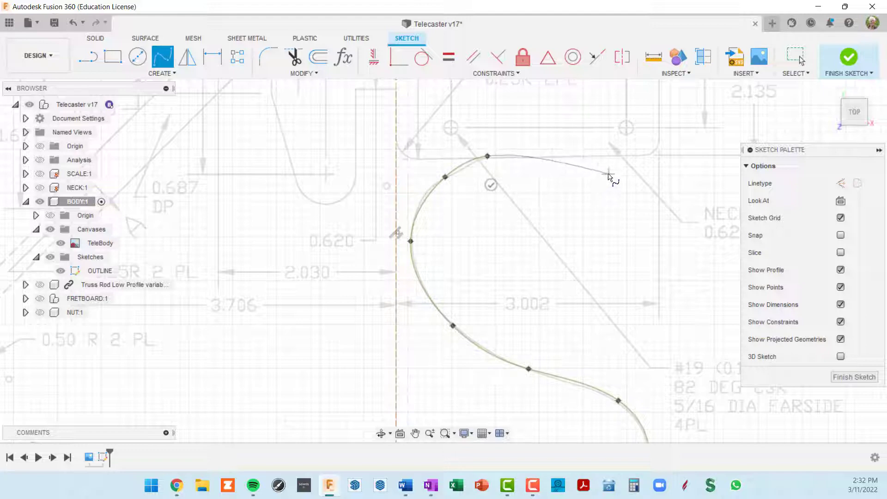
{"action": "left_click", "coordinate": [491, 185]}
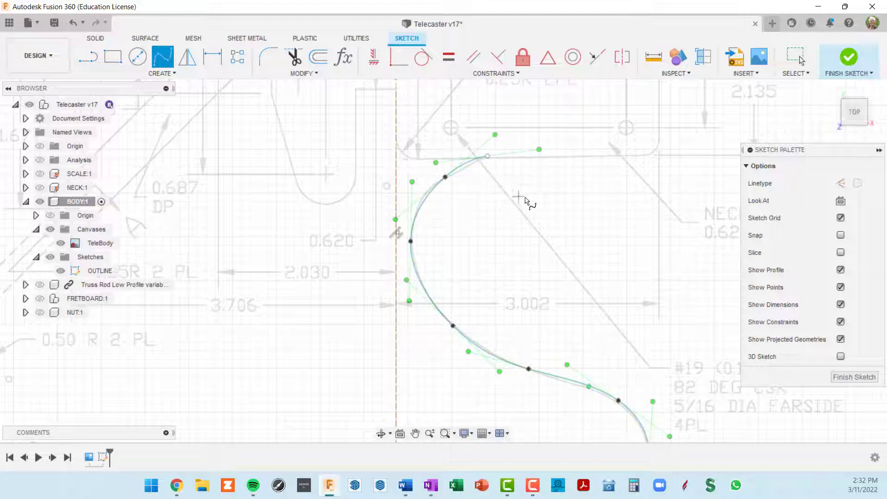
- Draw a straight two-point spline along the neck pocket's open end, from the shoulder spline's end to the opposite corner radius
{"action": "scroll", "coordinate": [549, 193], "scroll_direction": "down", "scroll_amount": 3}
{"action": "scroll", "coordinate": [545, 212], "scroll_direction": "up", "scroll_amount": 4}
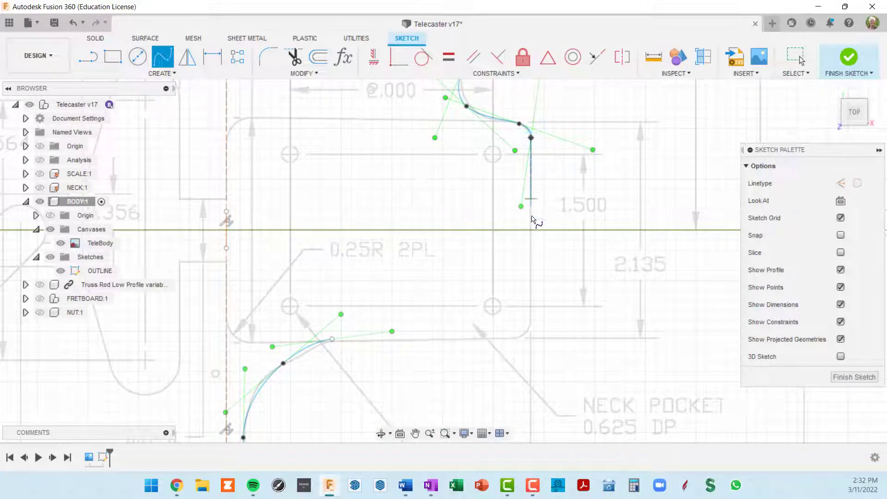
{"action": "left_click", "coordinate": [531, 323]}
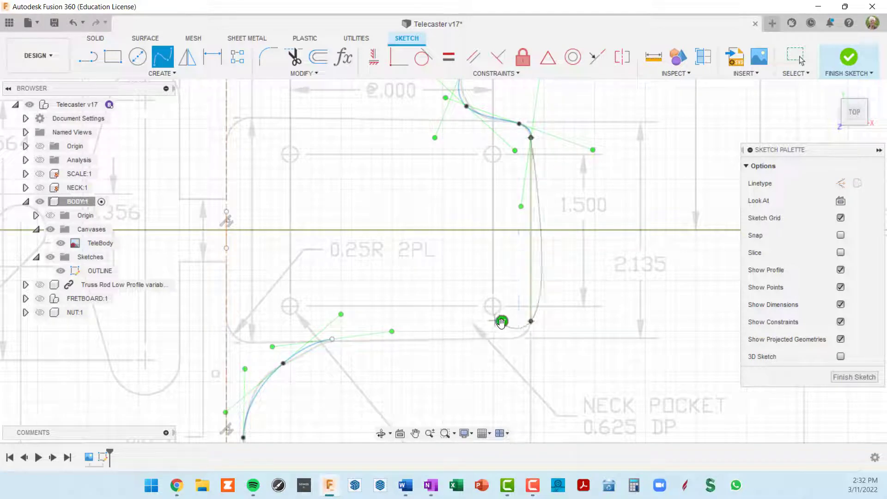
{"action": "left_click", "coordinate": [501, 322]}
- Draw a two-point spline along the neck pocket's long edge from the cutaway spline's end to the start of the corner radius
{"action": "middle_click_drag", "start_coordinate": [532, 347], "coordinate": [564, 243]}
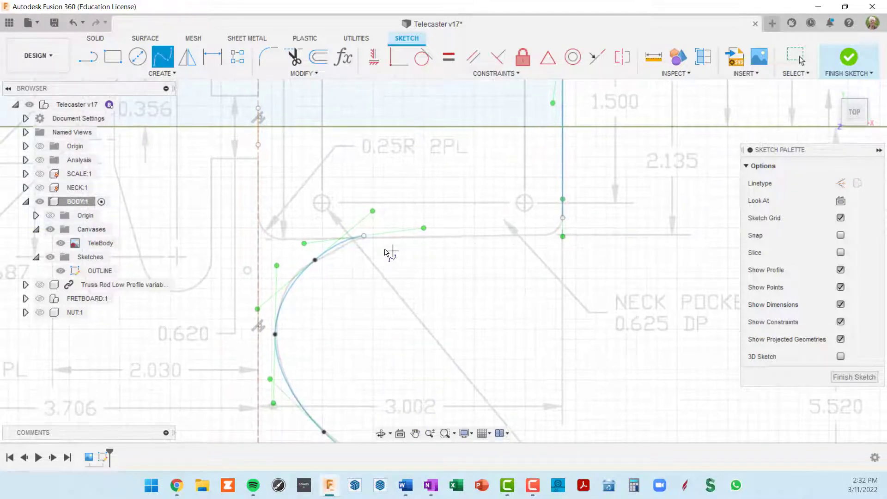
{"action": "left_click", "coordinate": [364, 237]}
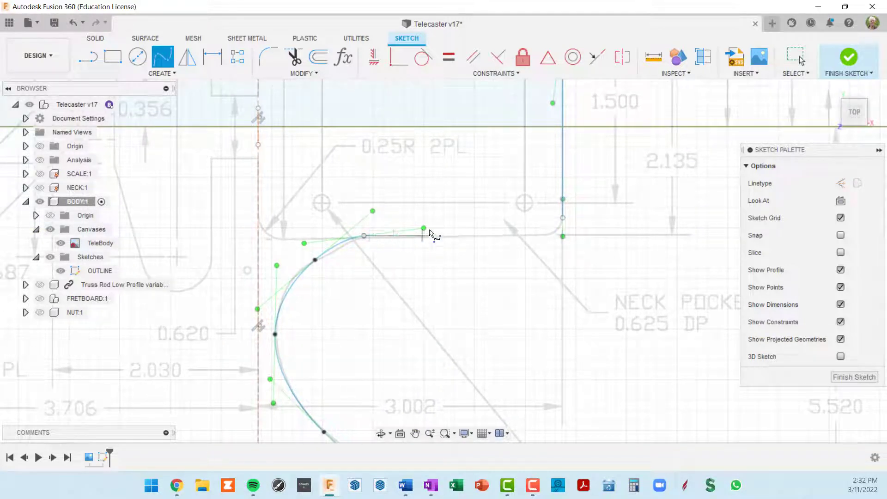
{"action": "left_click", "coordinate": [539, 236]}
{"action": "key", "text": "Escape"}
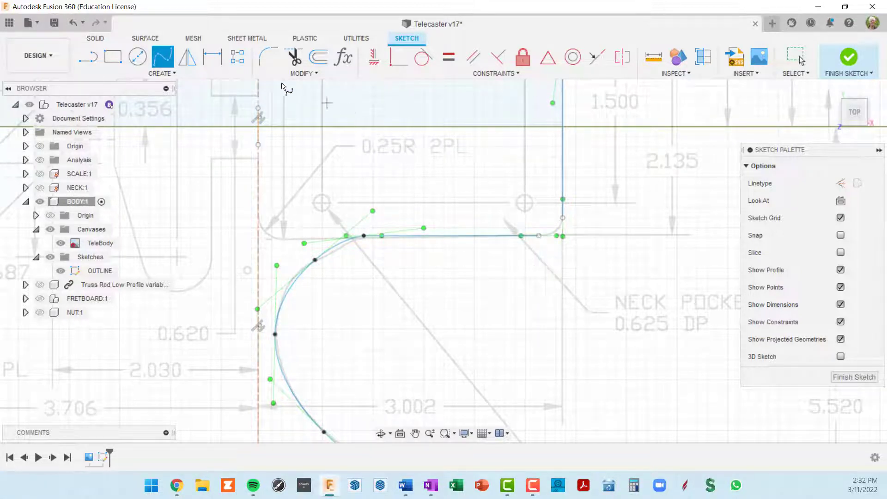
- Close the outline at the neck pocket's cutaway-side corner with a short fit point spline joining the two edge splines
{"action": "left_click", "coordinate": [266, 57]}
{"action": "scroll", "coordinate": [555, 238], "scroll_direction": "up", "scroll_amount": 5}
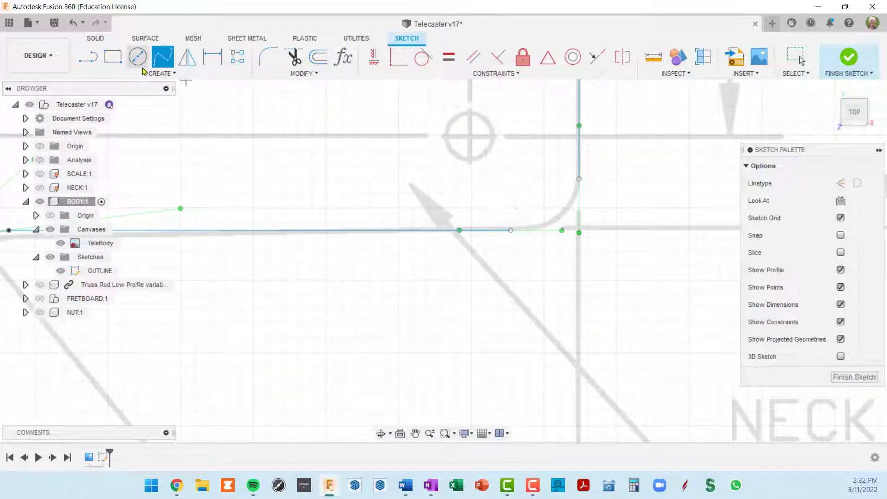
{"action": "left_click", "coordinate": [88, 56]}
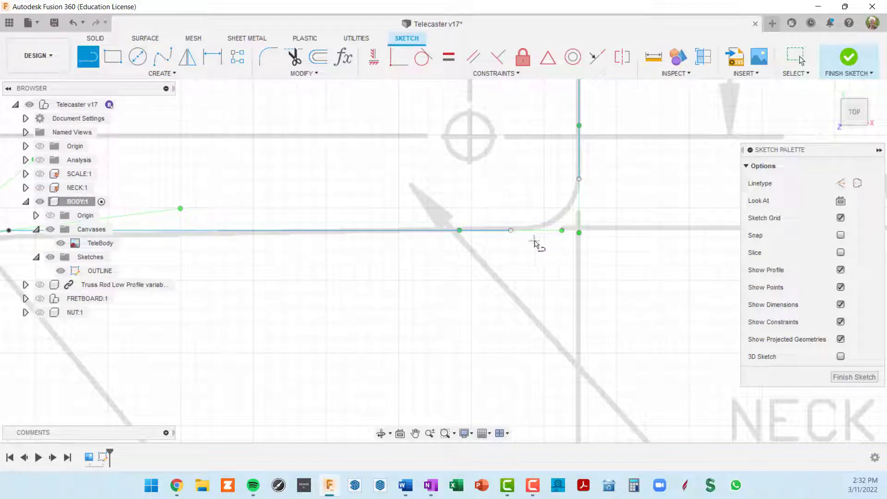
{"action": "left_click", "coordinate": [163, 57]}
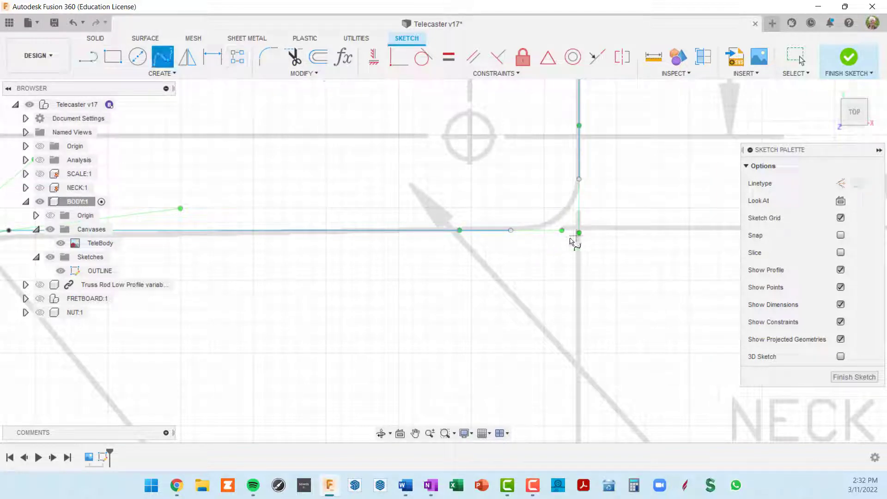
{"action": "left_click", "coordinate": [510, 230]}
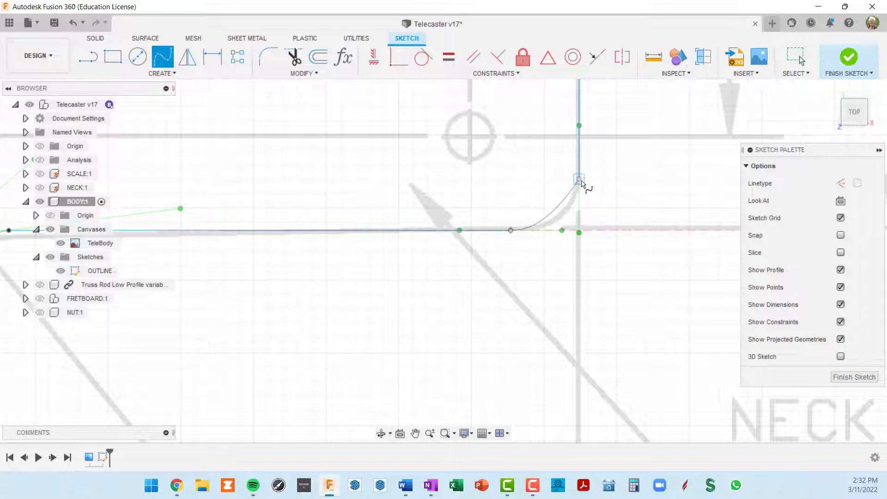
{"action": "left_click", "coordinate": [580, 180]}
{"action": "scroll", "coordinate": [574, 207], "scroll_direction": "up", "scroll_amount": 2}
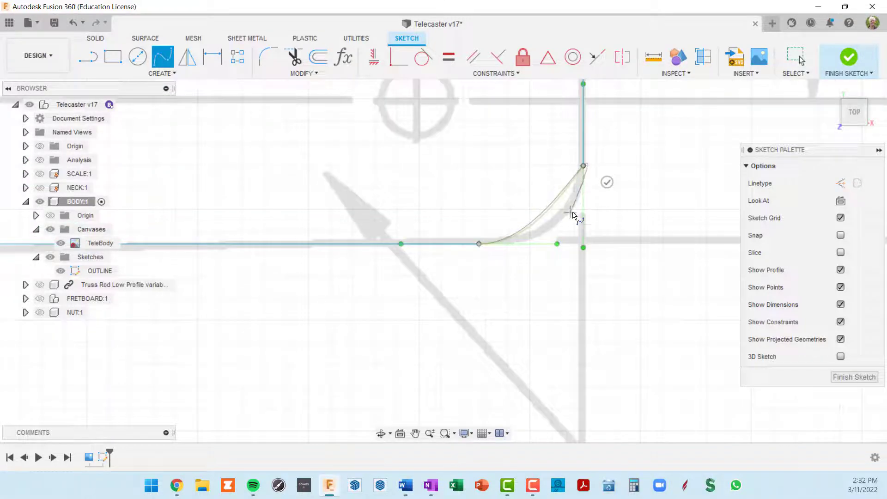
{"action": "left_click", "coordinate": [608, 184]}
{"action": "scroll", "coordinate": [612, 258], "scroll_direction": "down", "scroll_amount": 4}
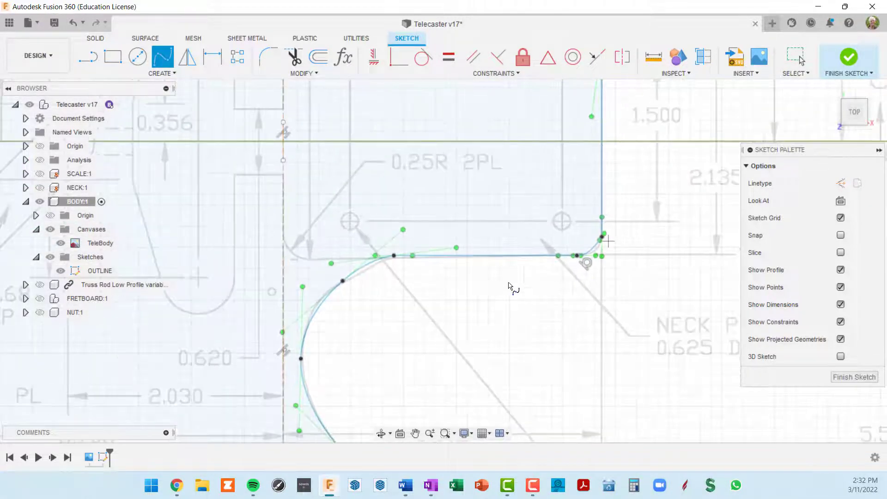
- Leave the spline command and nudge the cutaway horn spline's fit points onto the outline in the body drawing
{"action": "middle_click_drag", "start_coordinate": [508, 286], "coordinate": [597, 170]}
{"action": "scroll", "coordinate": [579, 236], "scroll_direction": "down", "scroll_amount": 3}
{"action": "scroll", "coordinate": [578, 240], "scroll_direction": "up", "scroll_amount": 1}
{"action": "mouse_move", "coordinate": [578, 259]}
{"action": "middle_mouse_down"}
{"action": "mouse_move", "coordinate": [588, 166]}
{"action": "mouse_move", "coordinate": [579, 151]}
{"action": "middle_mouse_up"}
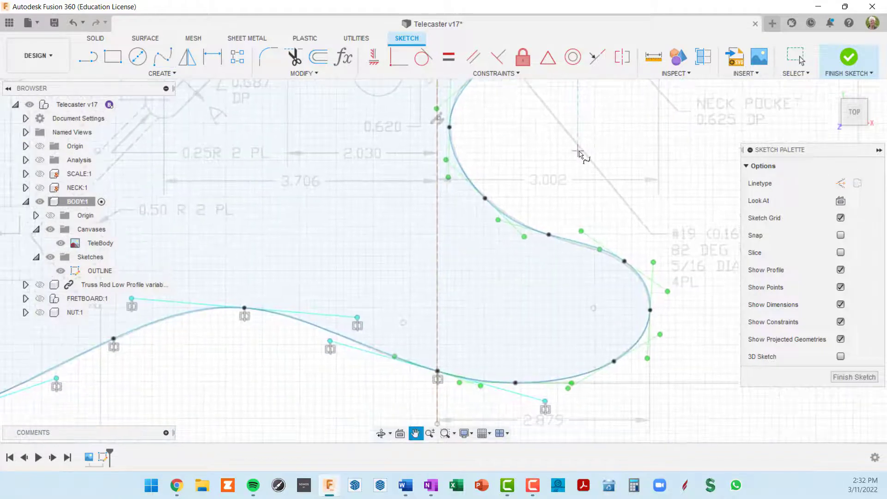
{"action": "key", "text": "Escape"}
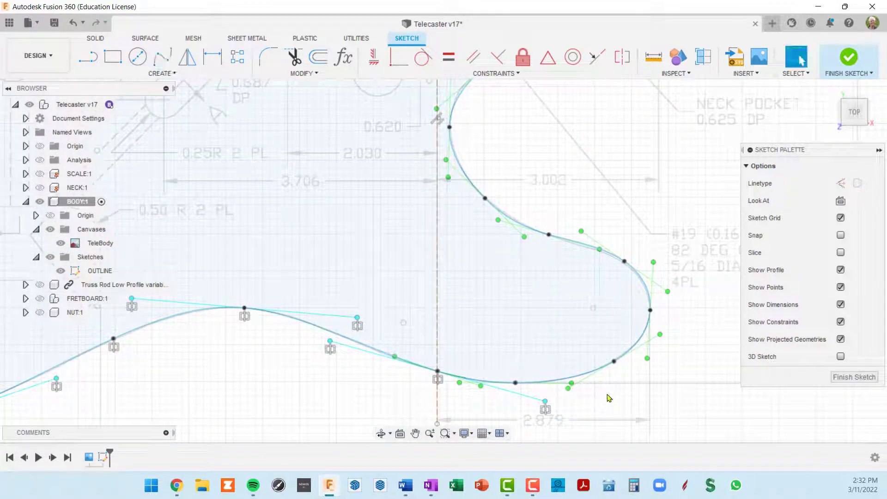
{"action": "scroll", "coordinate": [588, 377], "scroll_direction": "up", "scroll_amount": 2}
{"action": "left_click", "coordinate": [584, 379]}
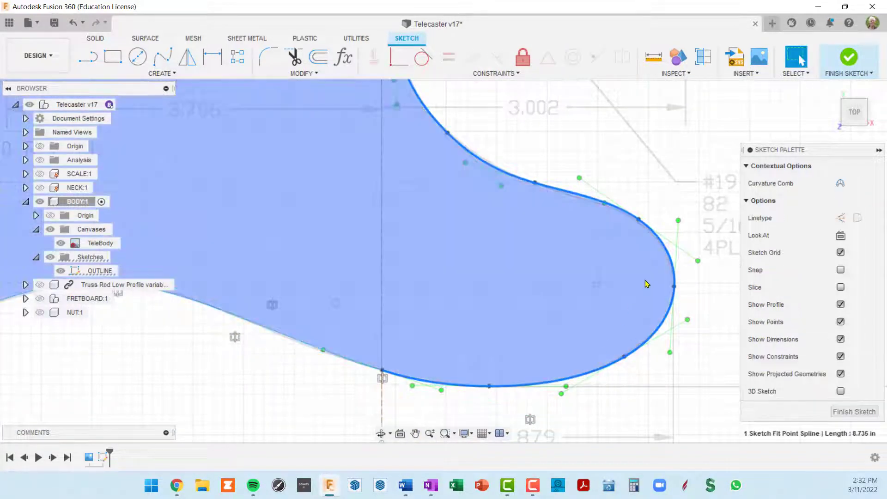
{"action": "scroll", "coordinate": [650, 240], "scroll_direction": "up", "scroll_amount": 2}
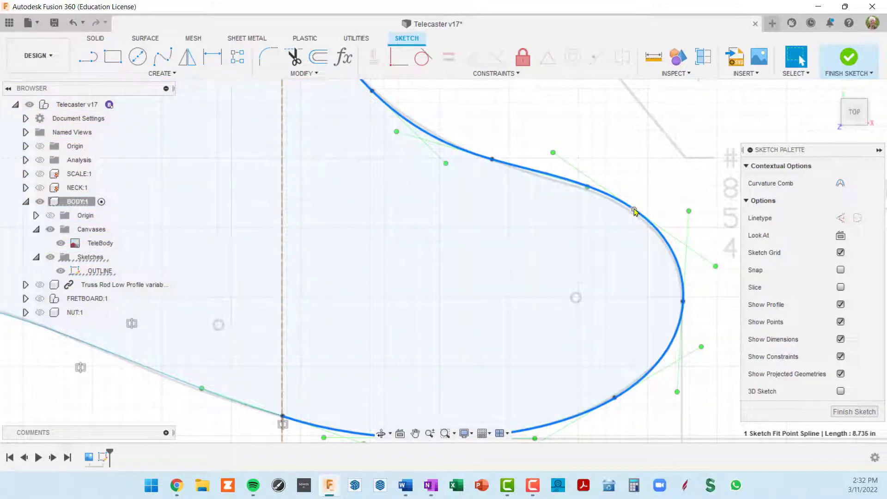
{"action": "left_click", "coordinate": [632, 210]}
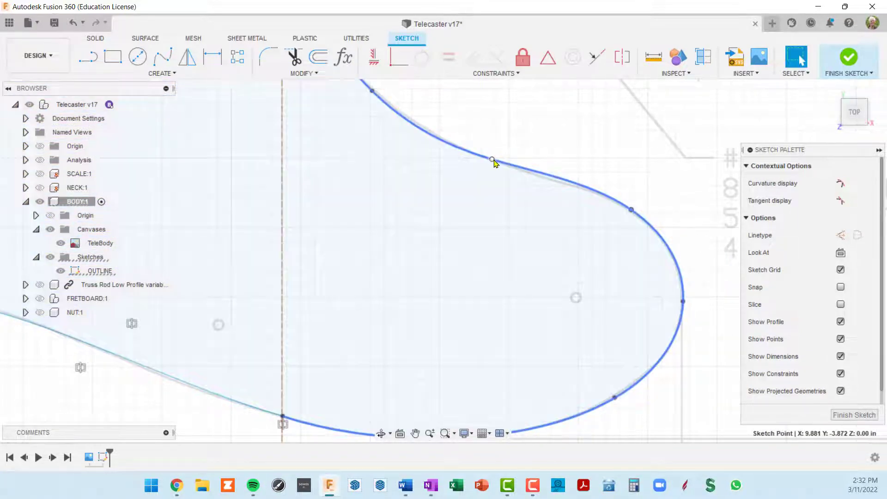
{"action": "scroll", "coordinate": [556, 273], "scroll_direction": "up", "scroll_amount": 5}
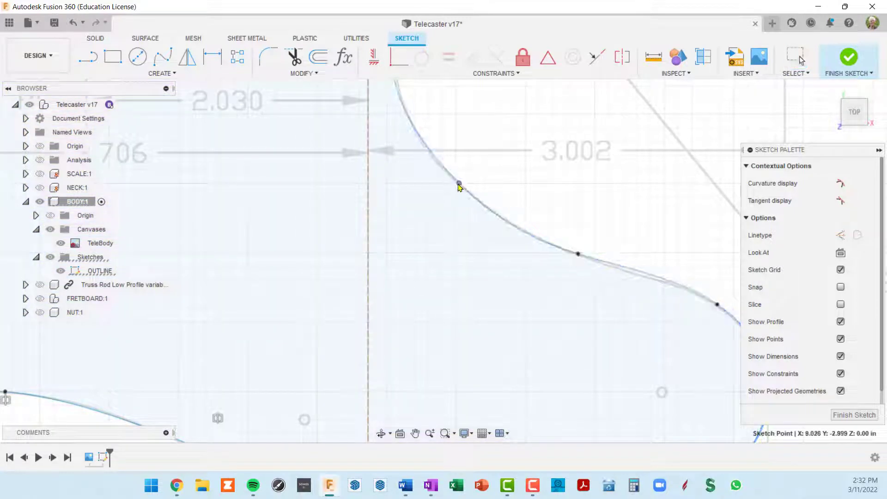
{"action": "middle_click_drag", "start_coordinate": [459, 187], "coordinate": [518, 331]}
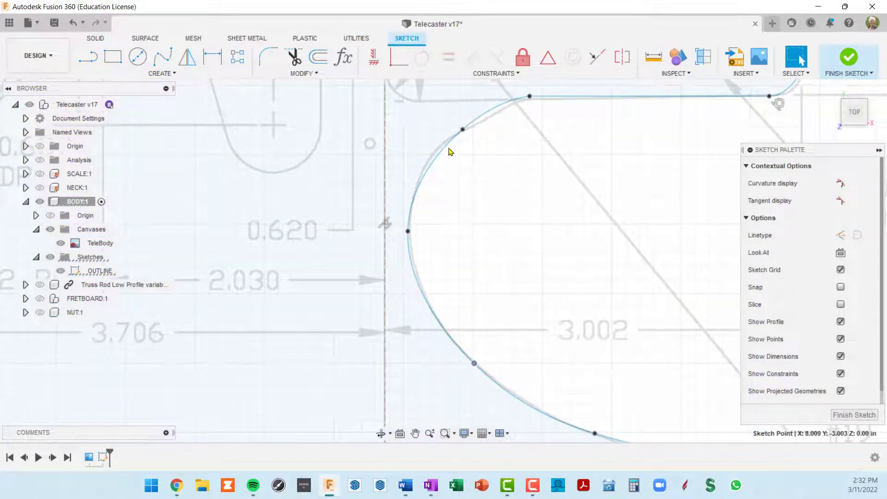
- Move the shared end point of the cutaway spline and the neck pocket's long edge onto the drawing's pocket line
{"action": "scroll", "coordinate": [496, 165], "scroll_direction": "down", "scroll_amount": 3}
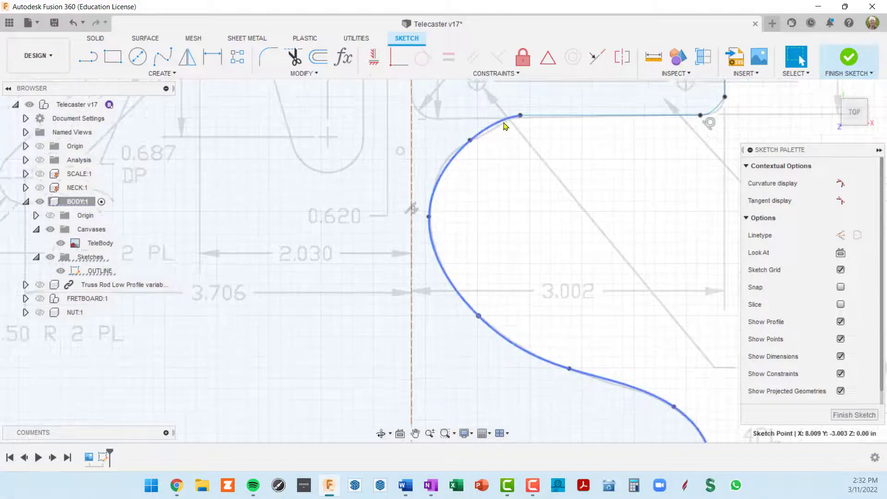
{"action": "scroll", "coordinate": [520, 120], "scroll_direction": "up", "scroll_amount": 3}
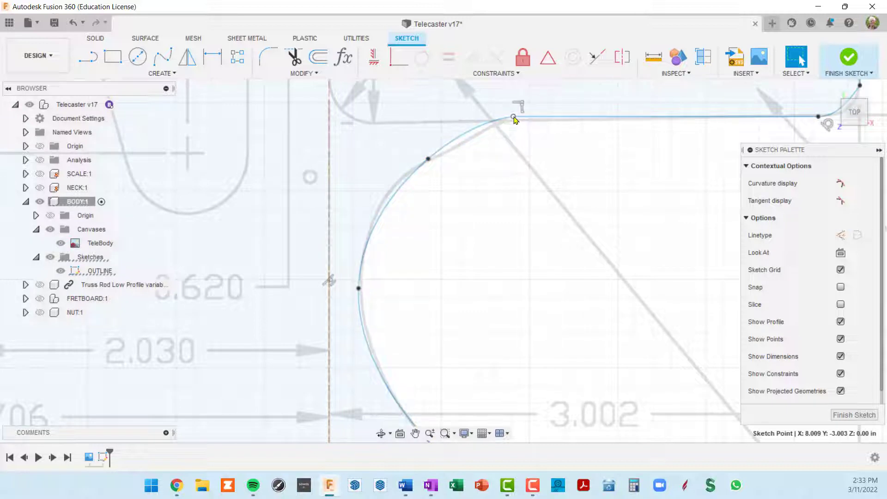
{"action": "left_click_drag", "start_coordinate": [515, 121], "coordinate": [515, 121]}
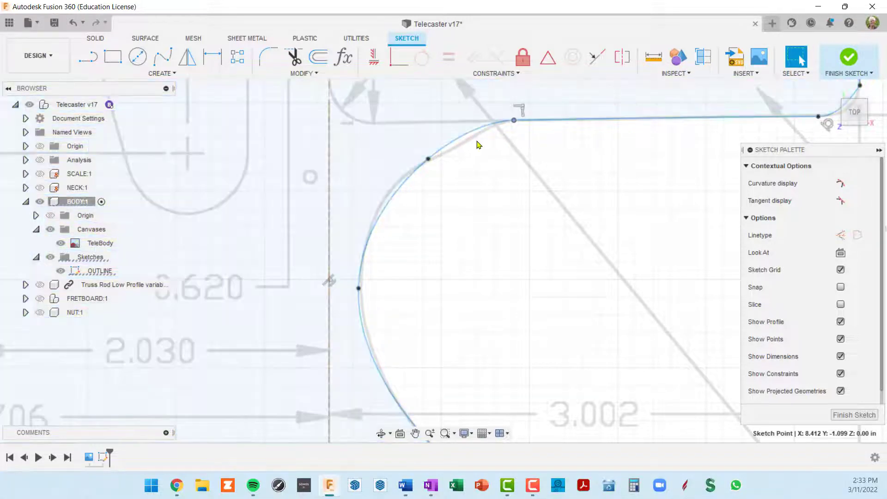
- Apply a tangent constraint between the cutaway horn spline and the neck pocket's long-edge spline
{"action": "left_click", "coordinate": [473, 131]}
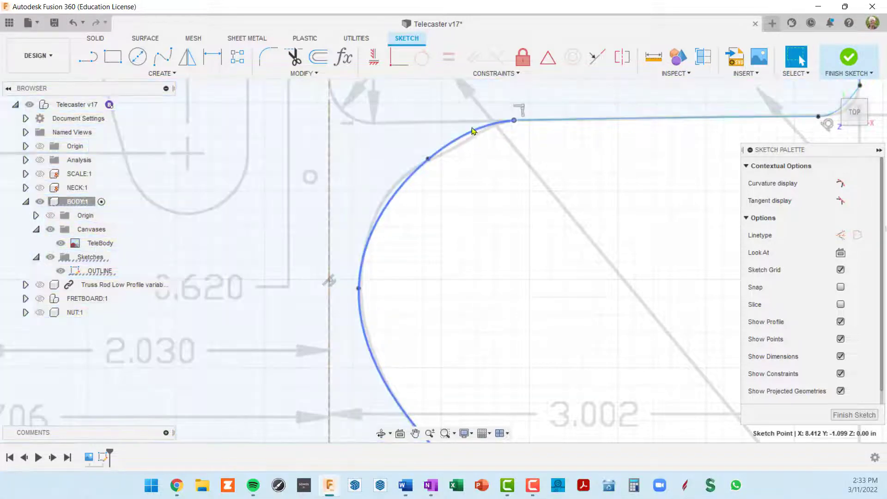
{"action": "left_click", "coordinate": [474, 131]}
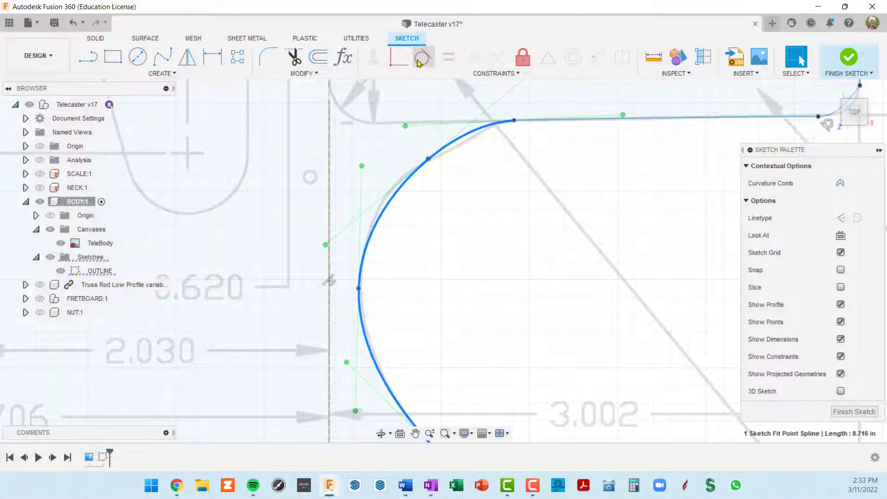
{"action": "left_click", "coordinate": [421, 60]}
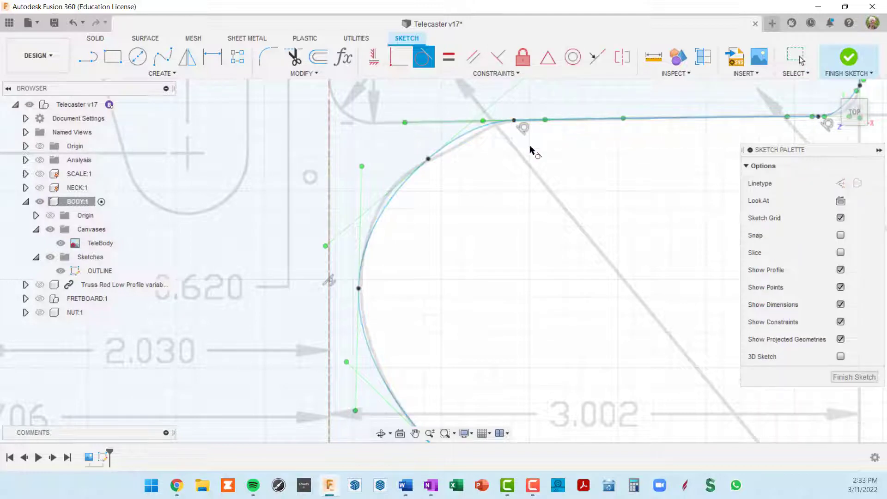
{"action": "scroll", "coordinate": [532, 150], "scroll_direction": "down", "scroll_amount": 5}
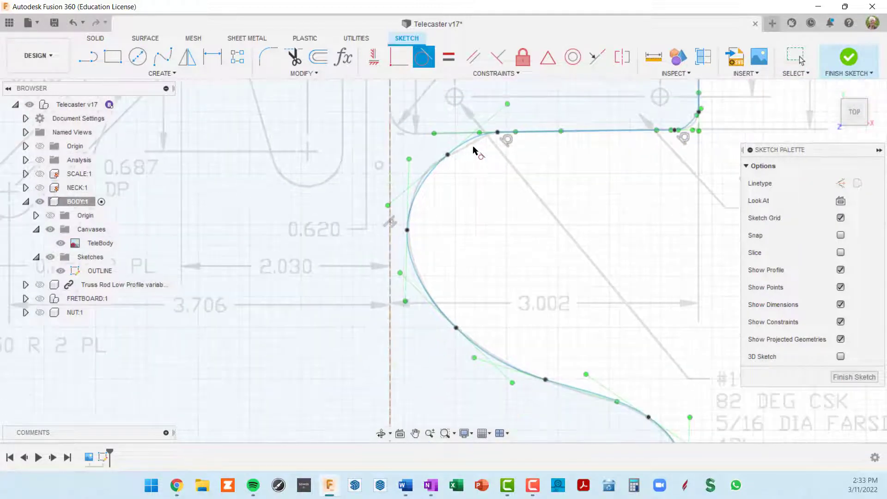
{"action": "scroll", "coordinate": [475, 144], "scroll_direction": "up", "scroll_amount": 3}
{"action": "scroll", "coordinate": [531, 157], "scroll_direction": "down", "scroll_amount": 2}
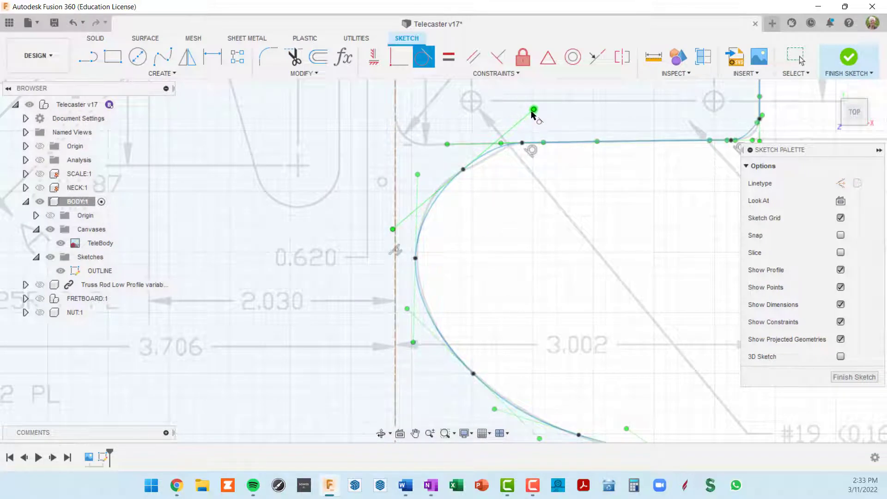
{"action": "key", "text": "Escape"}
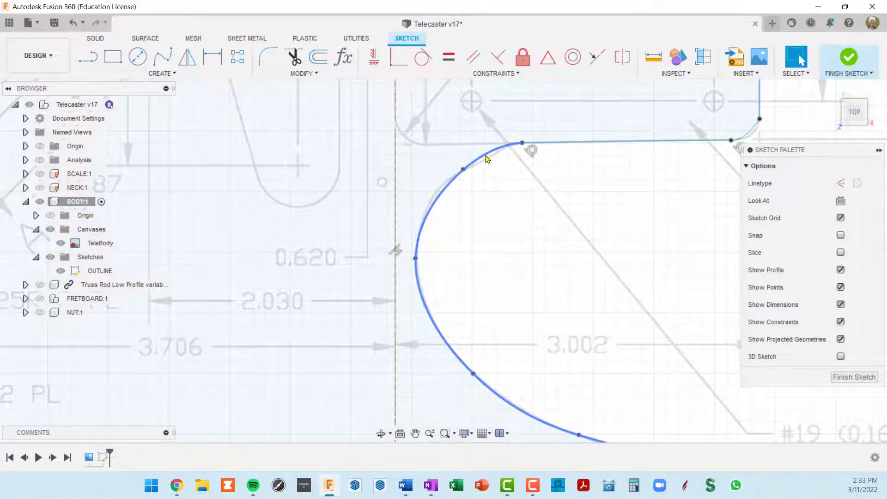
- Adjust the cutaway spline's tangent handles near the neck pocket, at the deepest bend and at the horn's inflection to follow the drawing
{"action": "left_click", "coordinate": [486, 159]}
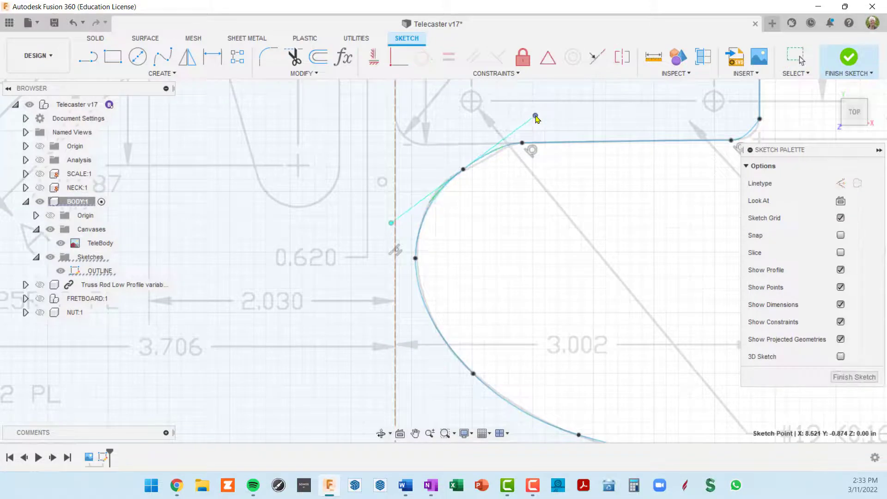
{"action": "left_click_drag", "start_coordinate": [536, 116], "coordinate": [524, 127]}
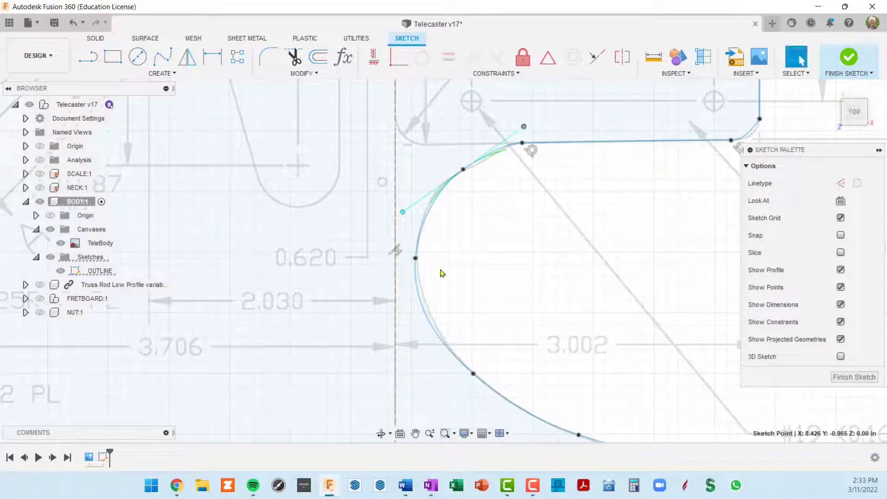
{"action": "left_click", "coordinate": [416, 257]}
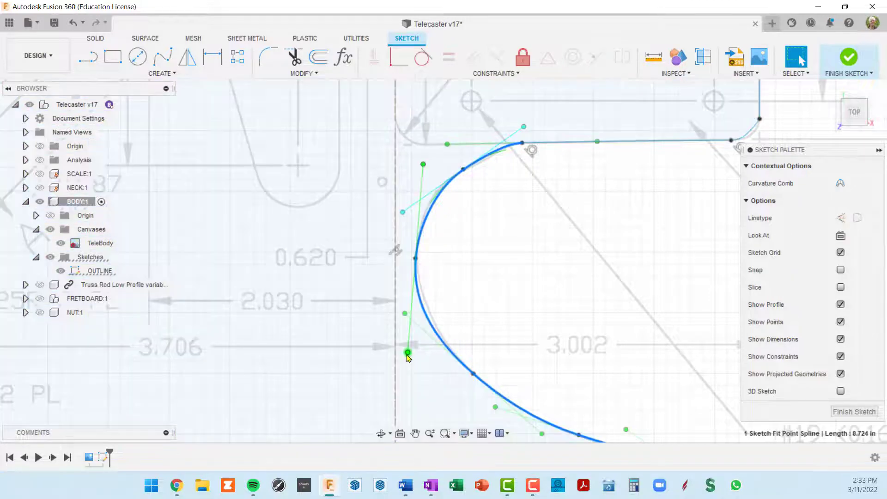
{"action": "left_click_drag", "start_coordinate": [407, 352], "coordinate": [417, 350]}
{"action": "middle_click_drag", "start_coordinate": [560, 358], "coordinate": [553, 222]}
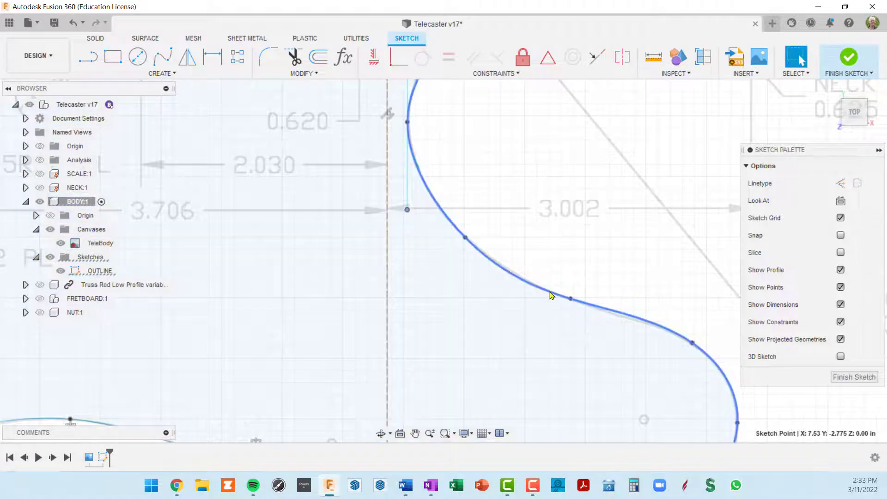
{"action": "left_click", "coordinate": [551, 295]}
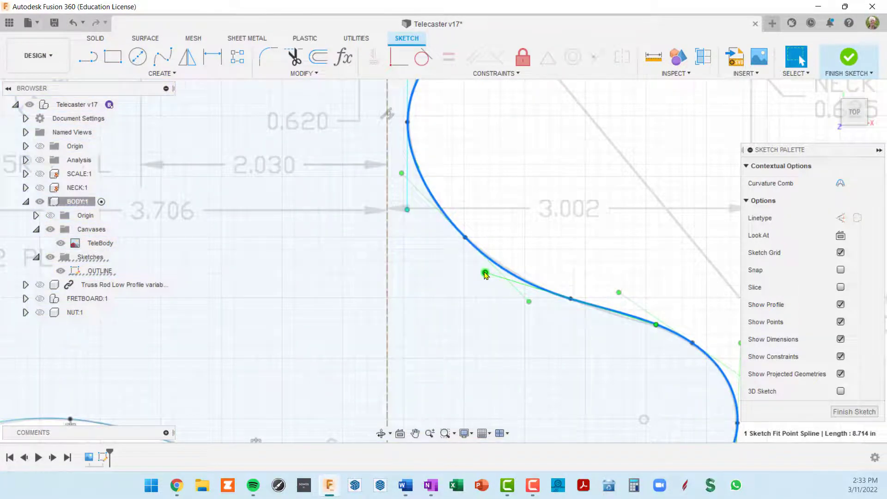
{"action": "left_click_drag", "start_coordinate": [485, 275], "coordinate": [486, 271]}
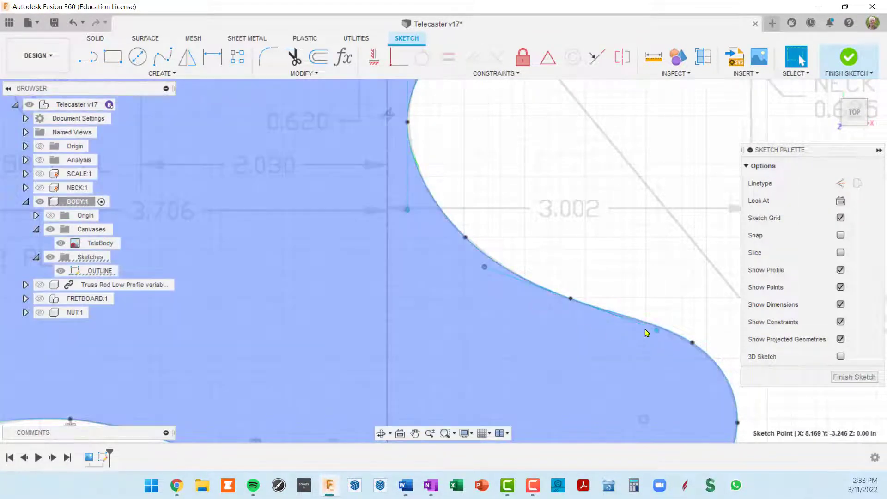
- Make the shoulder spline on the opposite side of the body tangent to the long outline spline where they meet at the construction line
{"action": "middle_click_drag", "start_coordinate": [646, 331], "coordinate": [564, 153]}
{"action": "scroll", "coordinate": [594, 245], "scroll_direction": "down", "scroll_amount": 3}
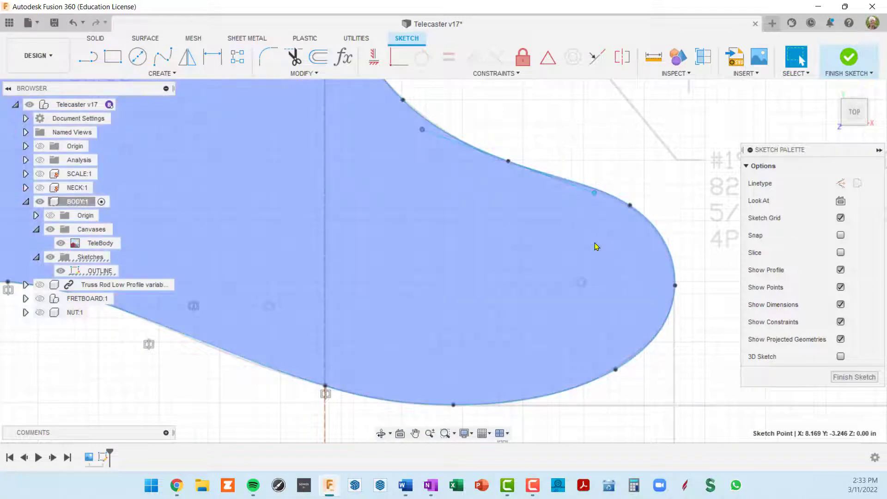
{"action": "scroll", "coordinate": [594, 259], "scroll_direction": "down", "scroll_amount": 3}
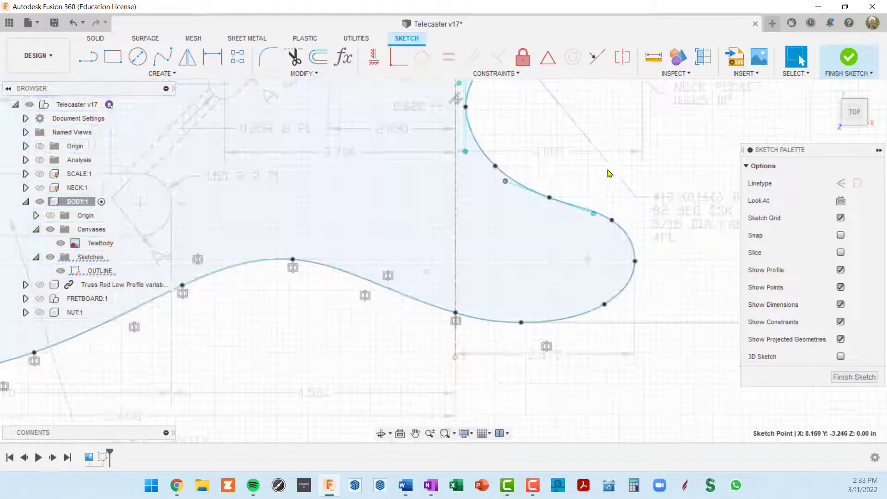
{"action": "middle_click_drag", "start_coordinate": [551, 185], "coordinate": [550, 366]}
{"action": "key", "text": "Escape"}
{"action": "mouse_move", "coordinate": [586, 214]}
{"action": "middle_mouse_down"}
{"action": "mouse_move", "coordinate": [601, 311]}
{"action": "mouse_move", "coordinate": [594, 460]}
{"action": "middle_mouse_up"}
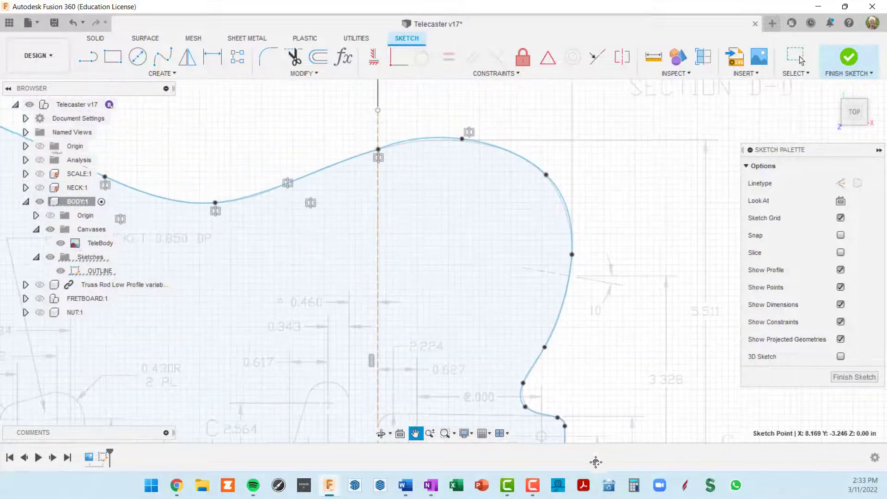
{"action": "scroll", "coordinate": [457, 140], "scroll_direction": "up", "scroll_amount": 2}
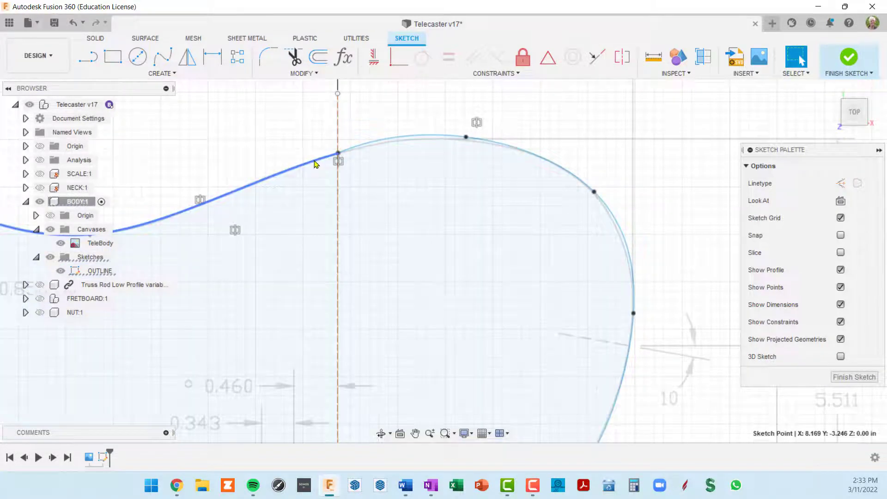
{"action": "left_click", "coordinate": [314, 164]}
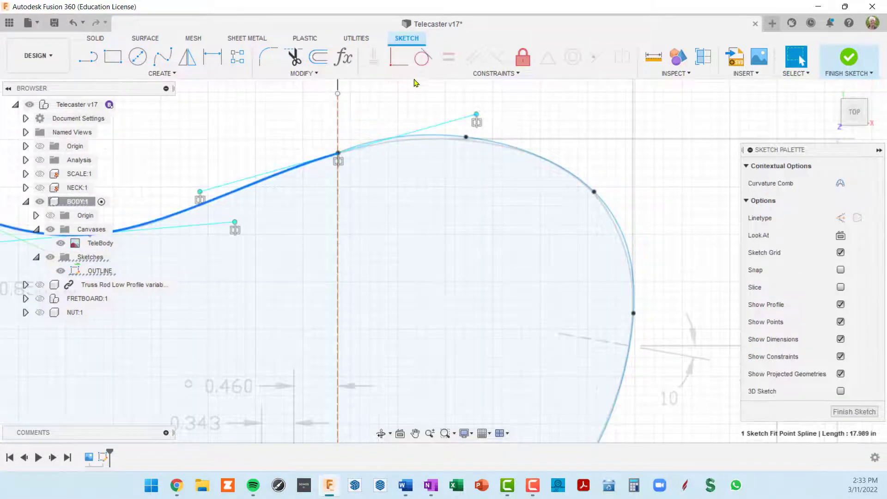
{"action": "left_click", "coordinate": [422, 57]}
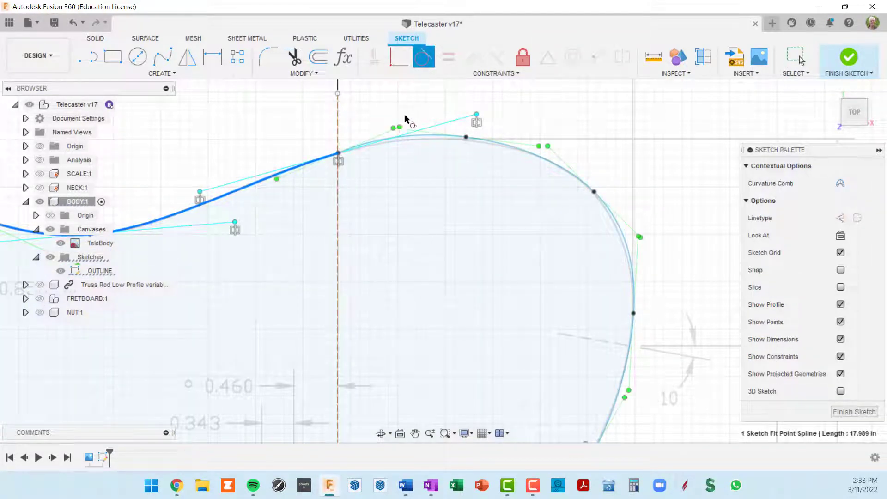
{"action": "left_click", "coordinate": [424, 137]}
{"action": "scroll", "coordinate": [486, 216], "scroll_direction": "down", "scroll_amount": 2}
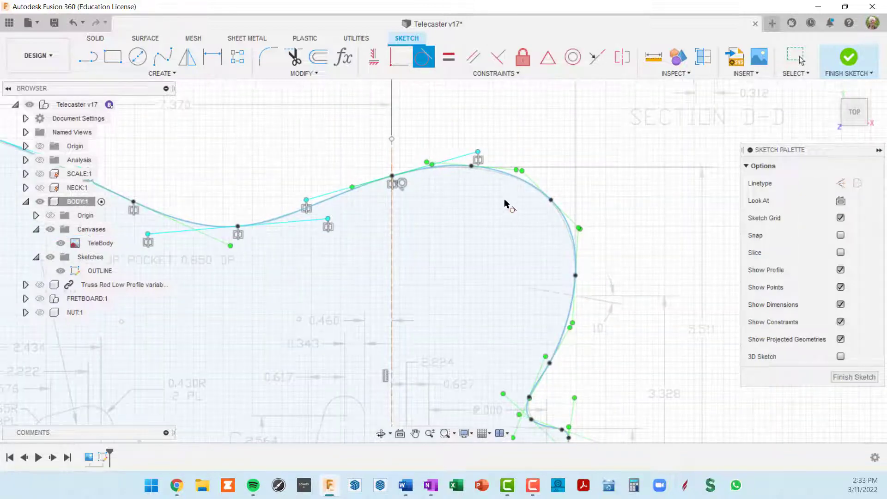
{"action": "middle_click_drag", "start_coordinate": [505, 203], "coordinate": [500, 158]}
{"action": "scroll", "coordinate": [500, 159], "scroll_direction": "up", "scroll_amount": 2}
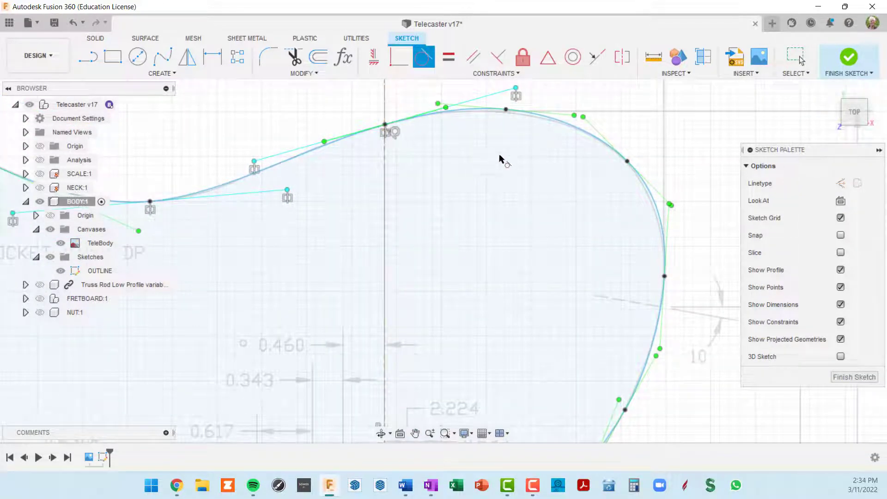
{"action": "scroll", "coordinate": [531, 136], "scroll_direction": "down", "scroll_amount": 1}
{"action": "key", "text": "Escape"}
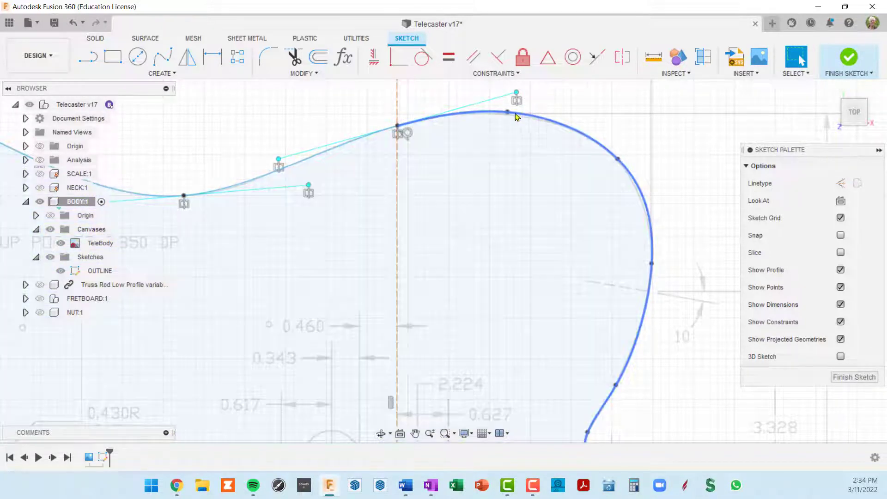
- Move the shoulder spline's fit point at its peak and straighten the tangent handle at its outermost point to follow the drawing
{"action": "left_click", "coordinate": [508, 114]}
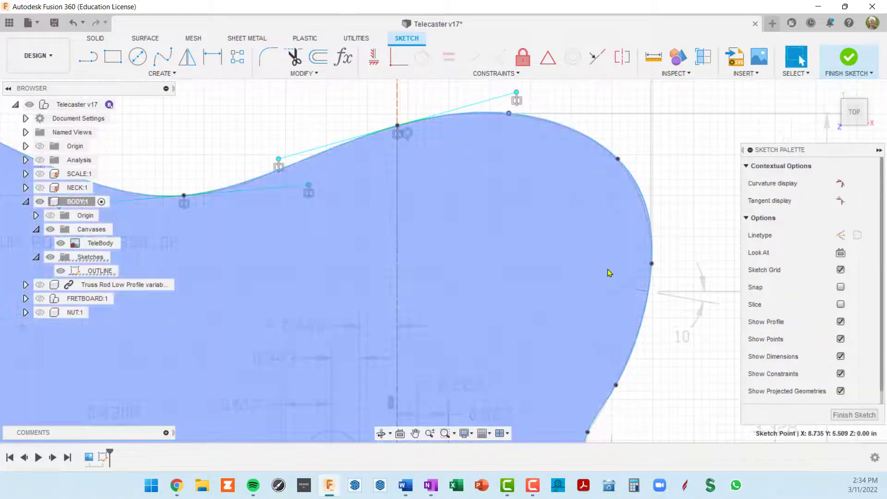
{"action": "scroll", "coordinate": [592, 365], "scroll_direction": "down", "scroll_amount": 5}
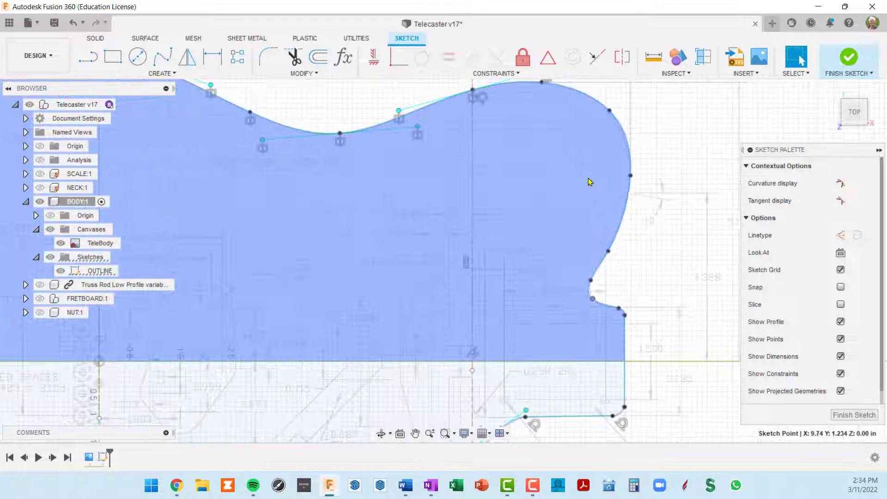
{"action": "middle_click_drag", "start_coordinate": [590, 182], "coordinate": [570, 251]}
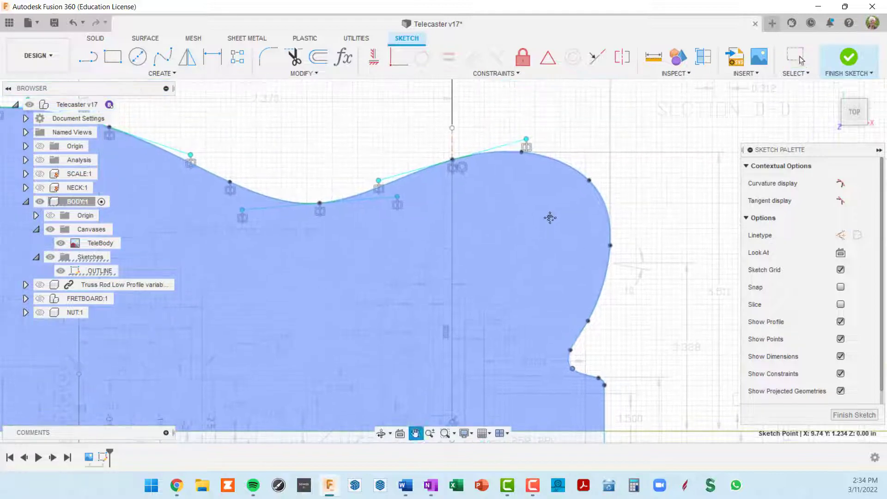
{"action": "left_click", "coordinate": [564, 167]}
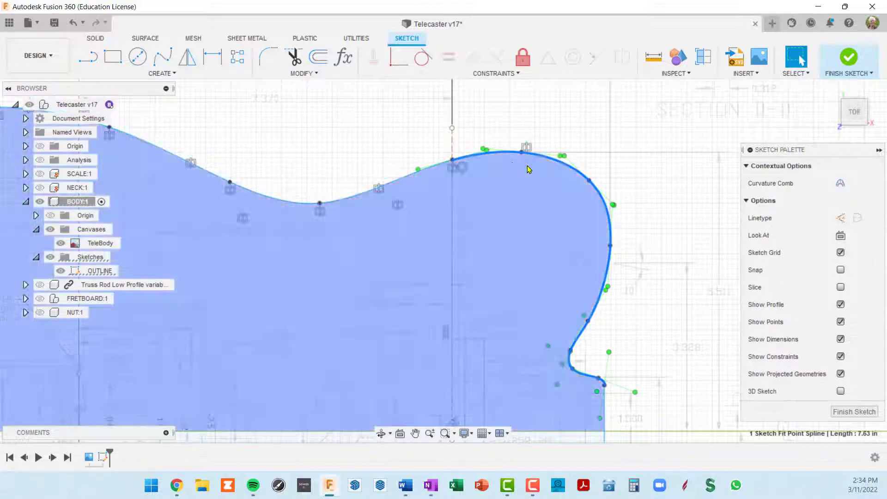
{"action": "scroll", "coordinate": [564, 167], "scroll_direction": "up", "scroll_amount": 3}
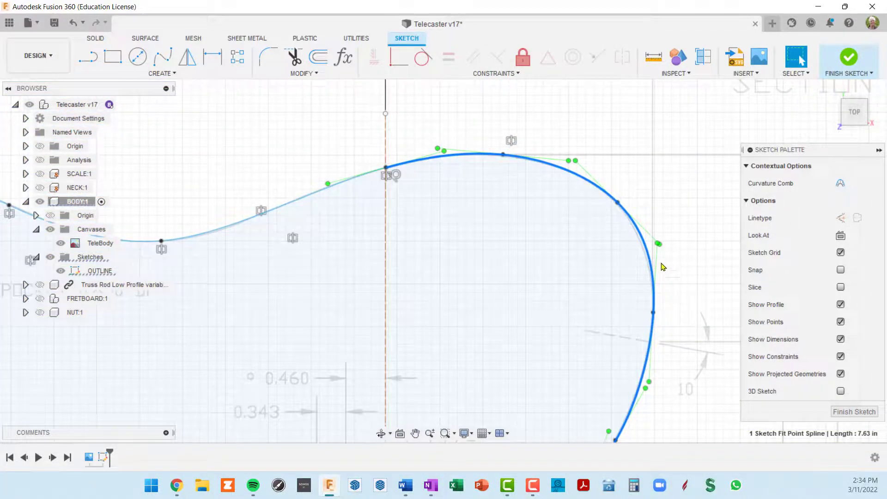
{"action": "left_click_drag", "start_coordinate": [658, 244], "coordinate": [654, 245]}
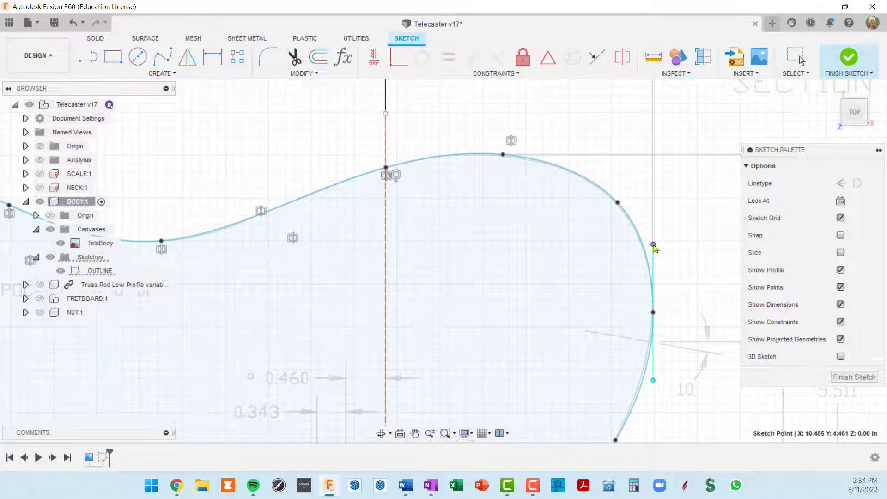
- Adjust the tangent handle at the shoulder spline's fit point between its outermost point and the concave bend to match the drawing
{"action": "middle_click_drag", "start_coordinate": [669, 337], "coordinate": [659, 183]}
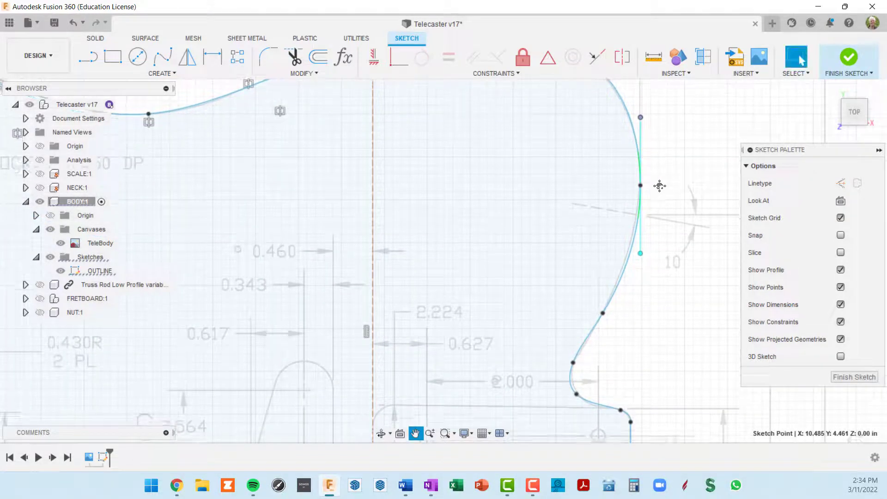
{"action": "left_click", "coordinate": [603, 315]}
{"action": "left_click_drag", "start_coordinate": [635, 262], "coordinate": [640, 253]}
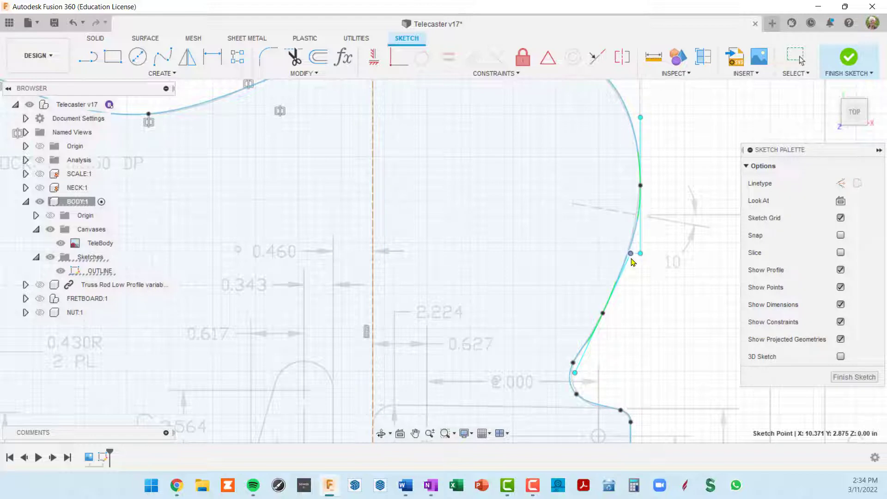
{"action": "key", "text": "Escape"}
- Adjust the shoulder spline's tangent handles at the neck pocket corner and at the concave bend's upper fit point toward the drawn curve
{"action": "scroll", "coordinate": [590, 376], "scroll_direction": "up", "scroll_amount": 5}
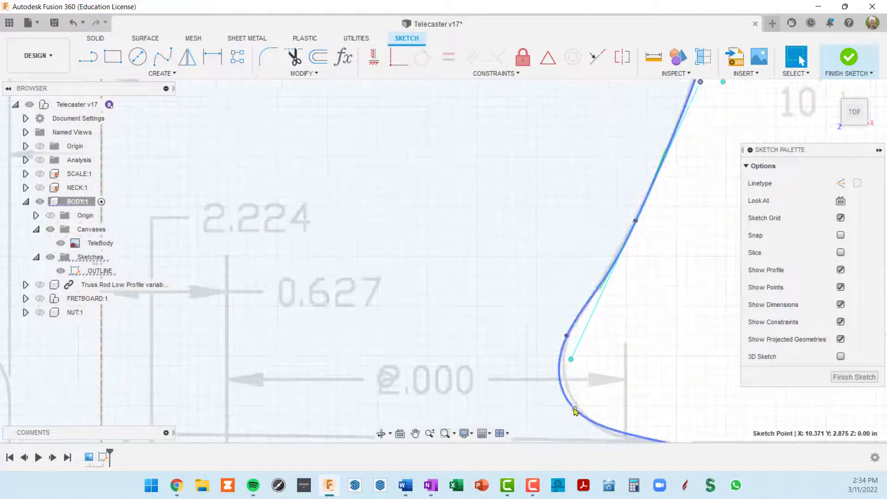
{"action": "left_click", "coordinate": [575, 411]}
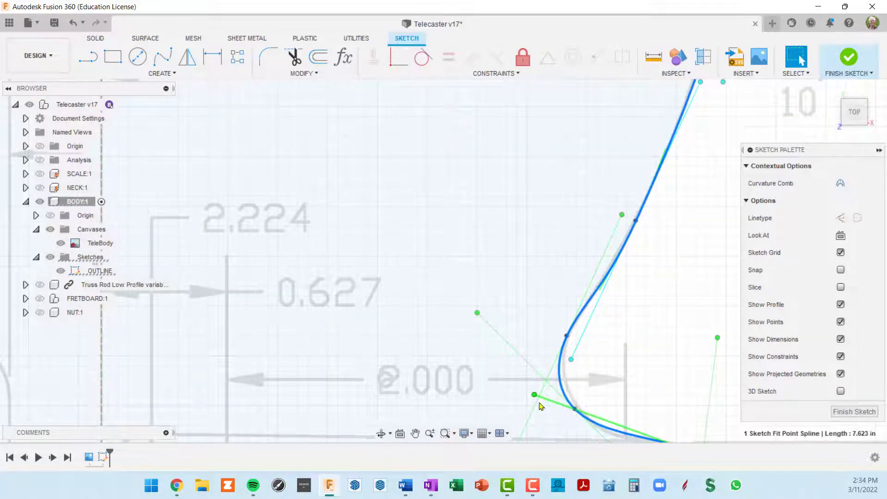
{"action": "left_click_drag", "start_coordinate": [535, 395], "coordinate": [546, 393]}
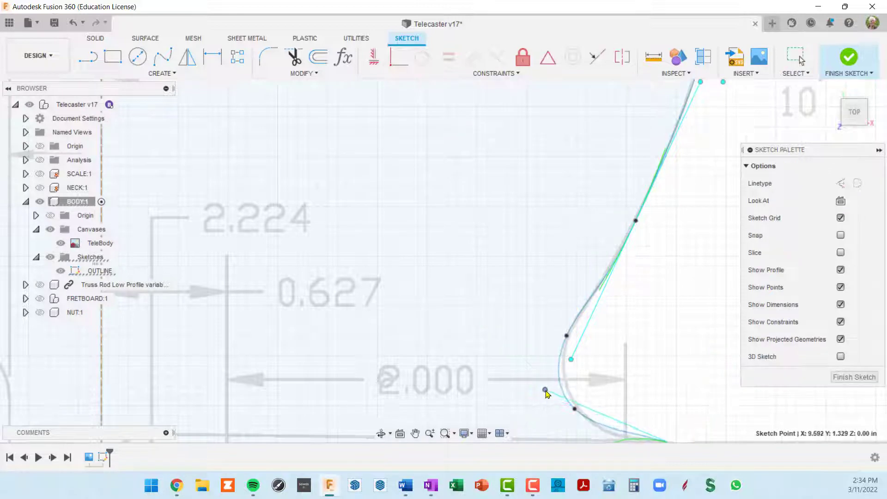
{"action": "middle_click_drag", "start_coordinate": [546, 394], "coordinate": [575, 240]}
{"action": "scroll", "coordinate": [576, 241], "scroll_direction": "up", "scroll_amount": 1}
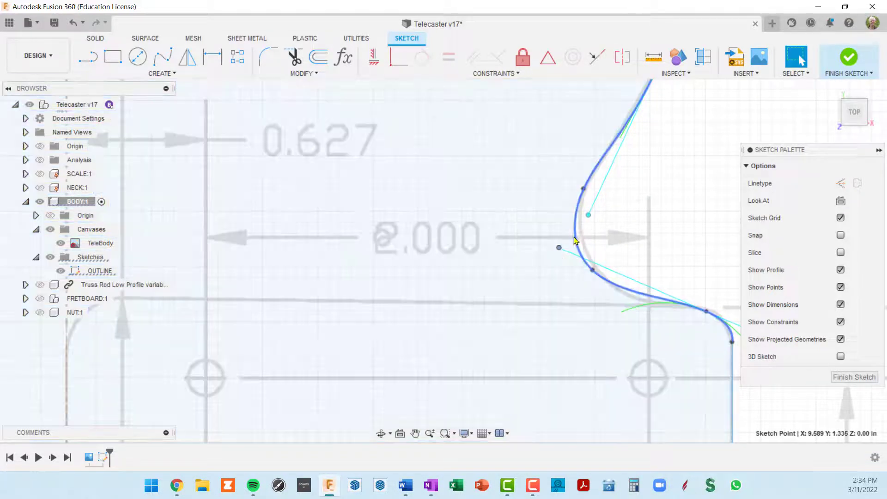
{"action": "left_click", "coordinate": [575, 240]}
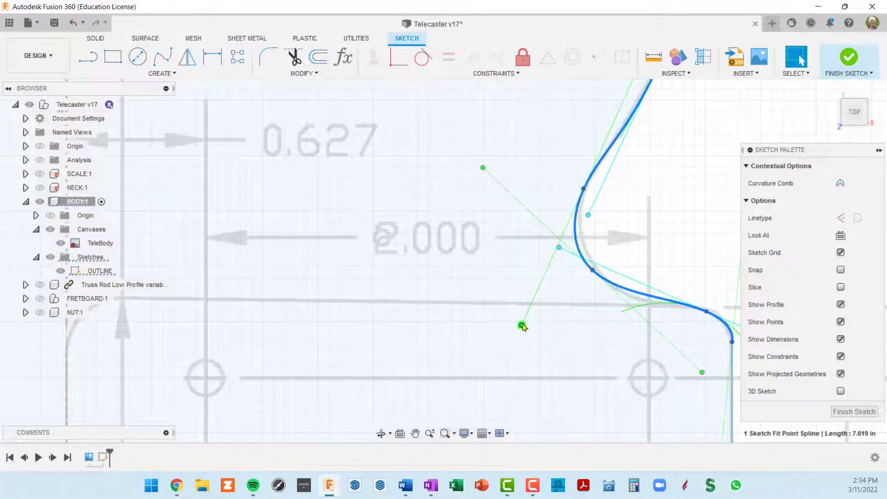
{"action": "left_click_drag", "start_coordinate": [521, 325], "coordinate": [568, 303]}
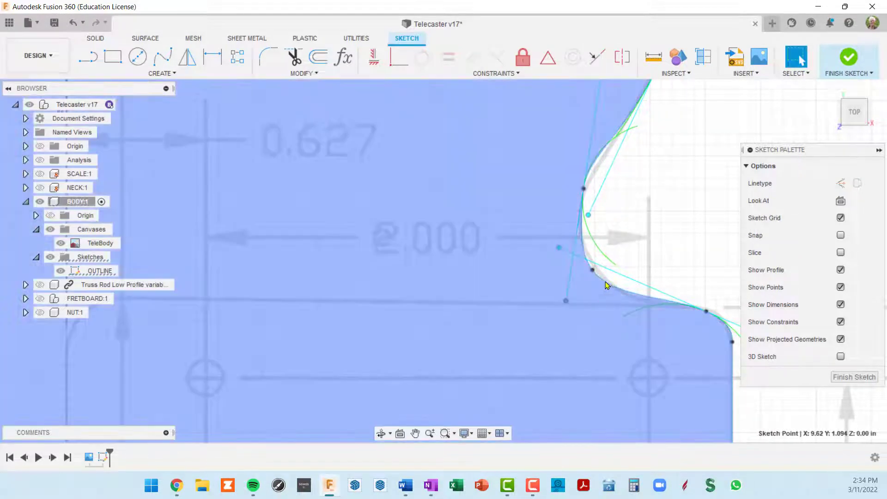
- Move the concave bend's lower fit point onto the drawn line and refine the tangent handle beside the neck pocket corner
{"action": "left_click", "coordinate": [595, 271]}
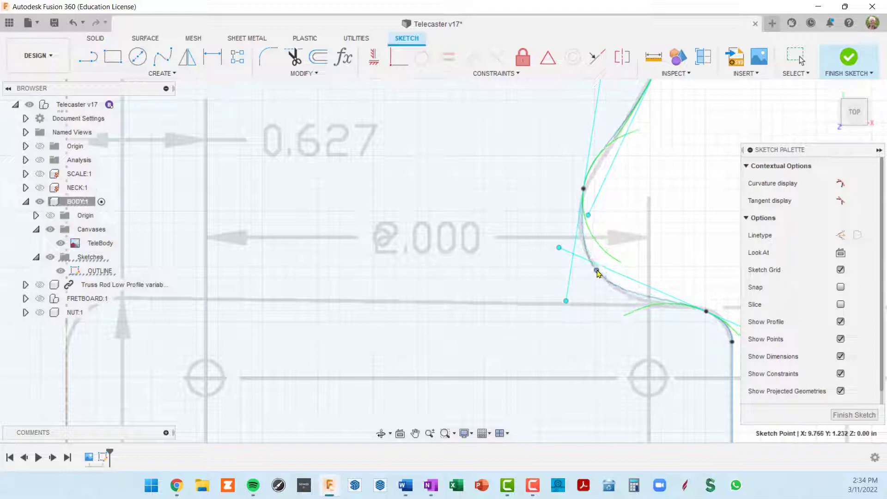
{"action": "left_click_drag", "start_coordinate": [597, 271], "coordinate": [598, 273]}
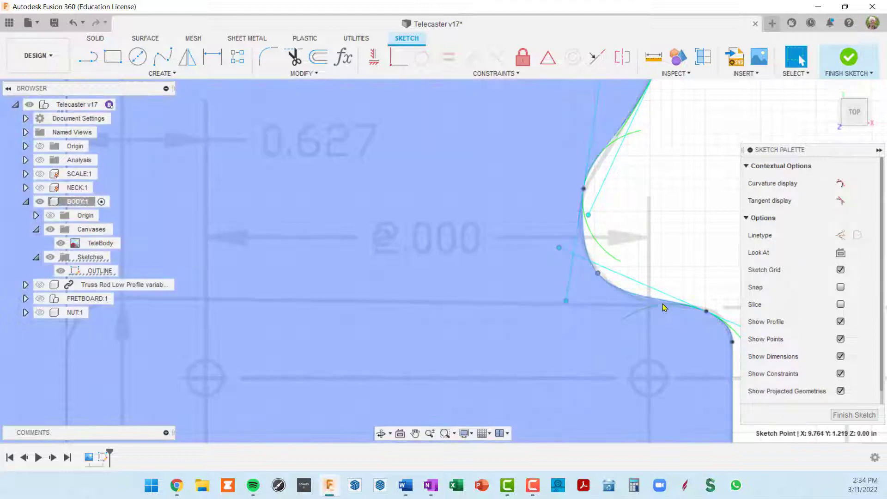
{"action": "scroll", "coordinate": [686, 306], "scroll_direction": "up", "scroll_amount": 1}
{"action": "middle_click_drag", "start_coordinate": [686, 306], "coordinate": [591, 253]}
{"action": "left_click", "coordinate": [601, 257]}
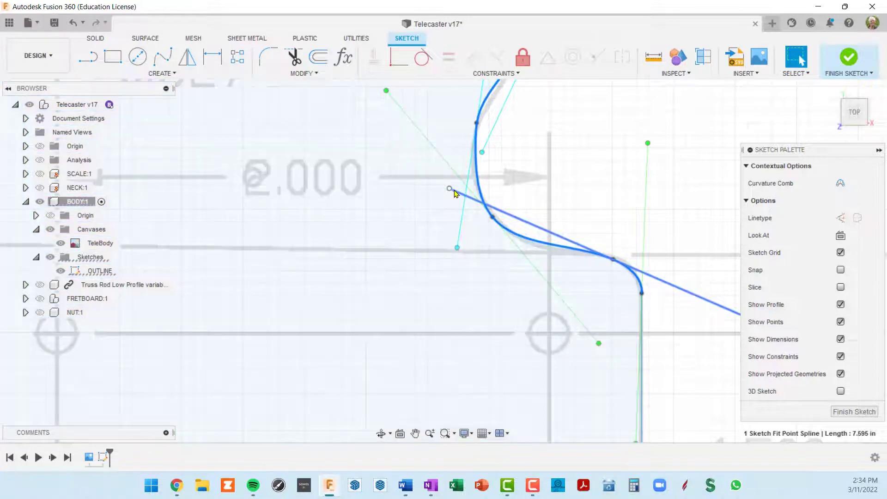
{"action": "left_click_drag", "start_coordinate": [454, 191], "coordinate": [472, 220]}
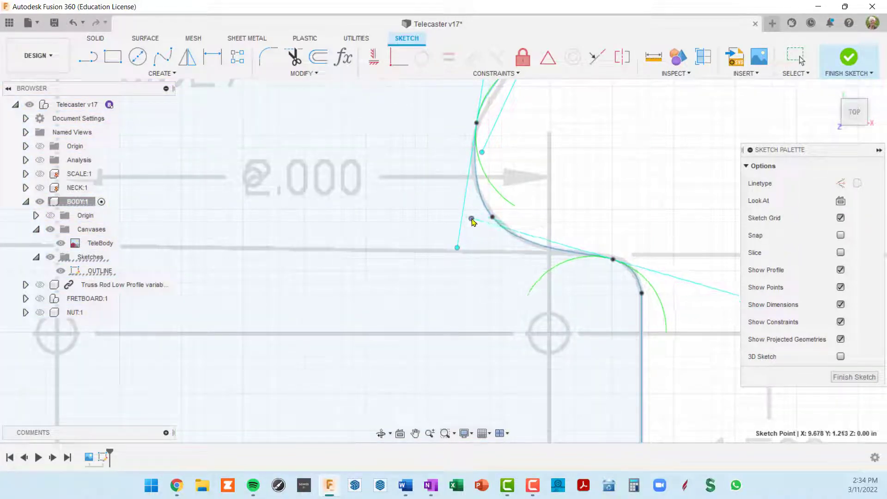
- Refine the tangent handle on the slope above the concave bend and move the bend's upper fit point to fit the drawing
{"action": "scroll", "coordinate": [491, 239], "scroll_direction": "down", "scroll_amount": 4}
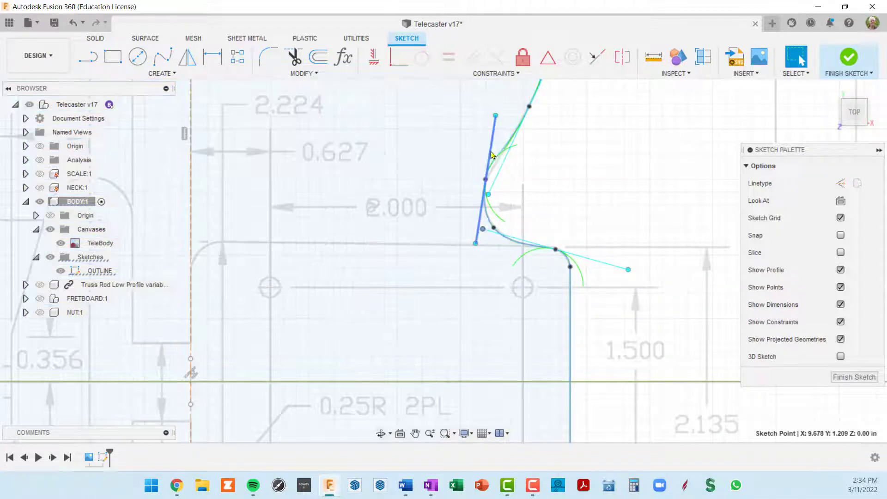
{"action": "scroll", "coordinate": [503, 166], "scroll_direction": "up", "scroll_amount": 3}
{"action": "scroll", "coordinate": [504, 166], "scroll_direction": "up", "scroll_amount": 1}
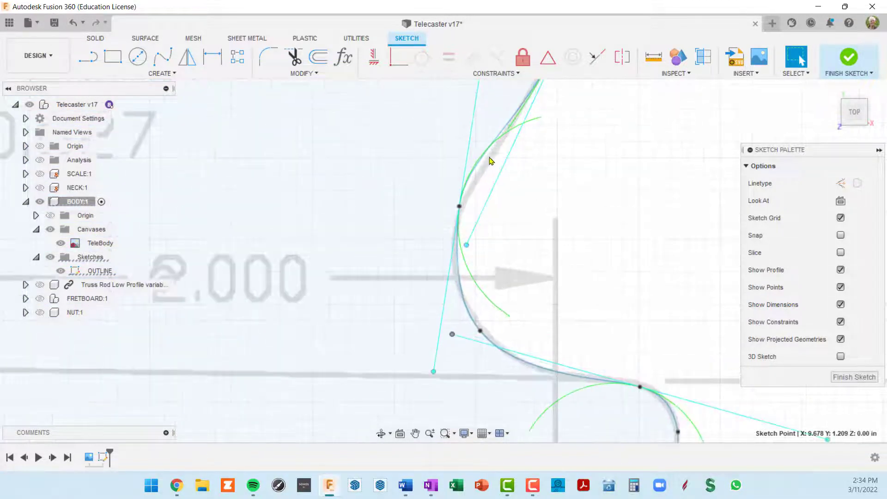
{"action": "scroll", "coordinate": [544, 211], "scroll_direction": "up", "scroll_amount": 2}
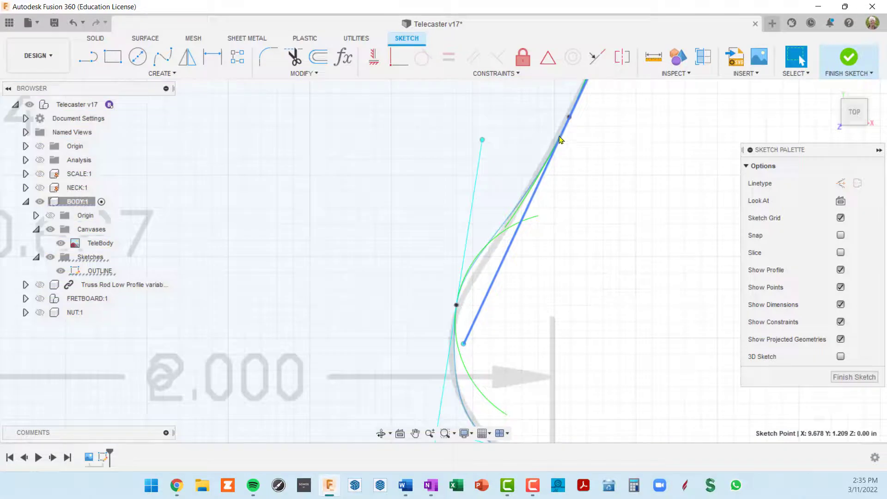
{"action": "mouse_move", "coordinate": [464, 345]}
{"action": "left_mouse_down"}
{"action": "mouse_move", "coordinate": [485, 322]}
{"action": "mouse_move", "coordinate": [457, 313]}
{"action": "left_mouse_up"}
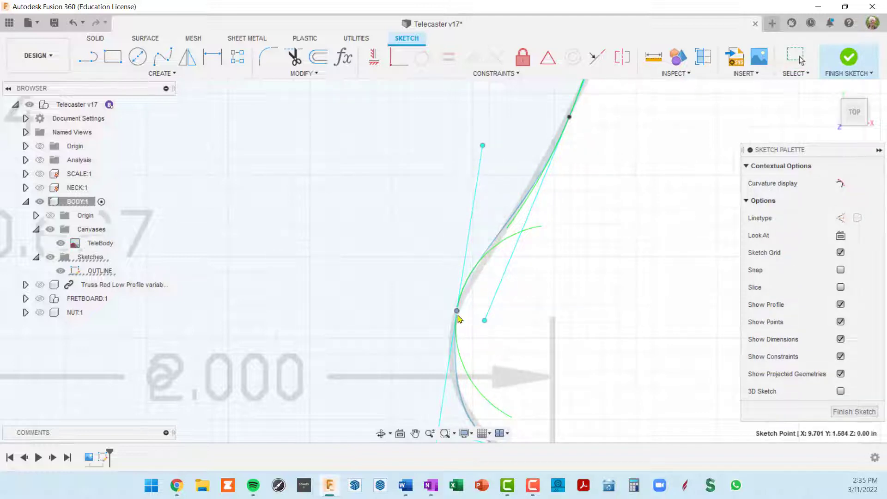
- Adjust the tangent handle at the concave bend's lower fit point so the curve follows the drawing
{"action": "scroll", "coordinate": [469, 314], "scroll_direction": "down", "scroll_amount": 3}
{"action": "middle_click_drag", "start_coordinate": [507, 292], "coordinate": [588, 194]}
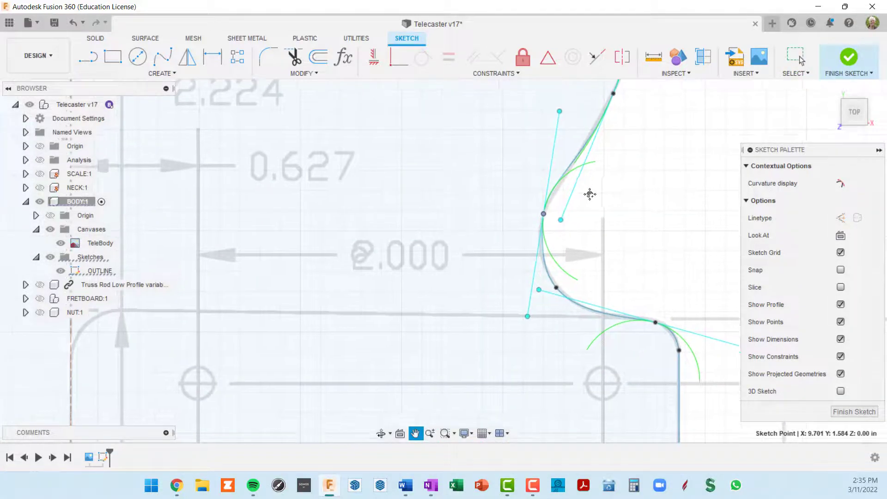
{"action": "left_click", "coordinate": [546, 269]}
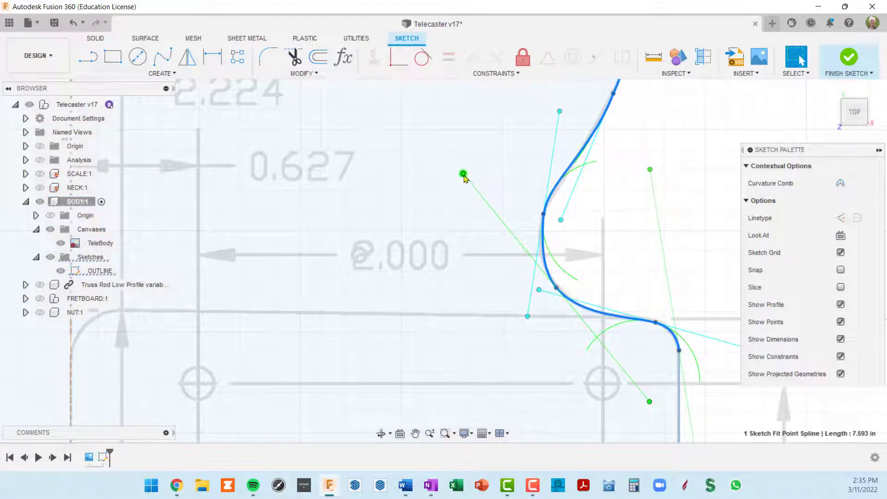
{"action": "left_click_drag", "start_coordinate": [471, 176], "coordinate": [476, 179]}
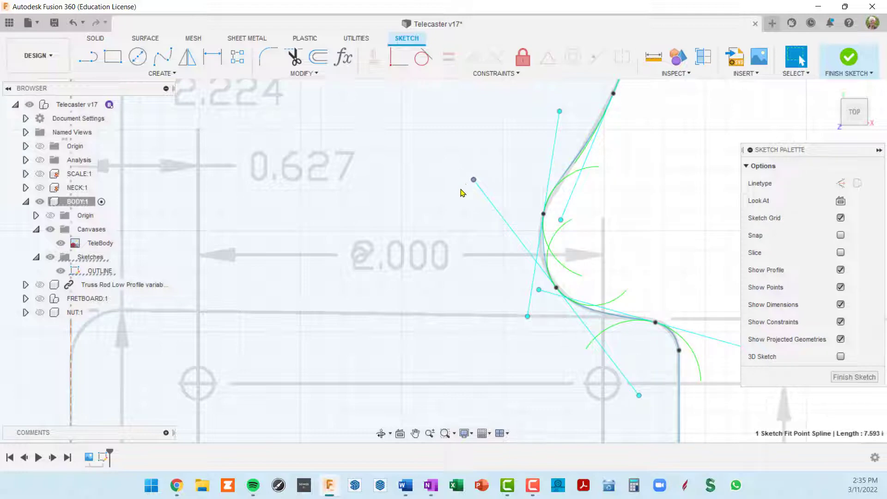
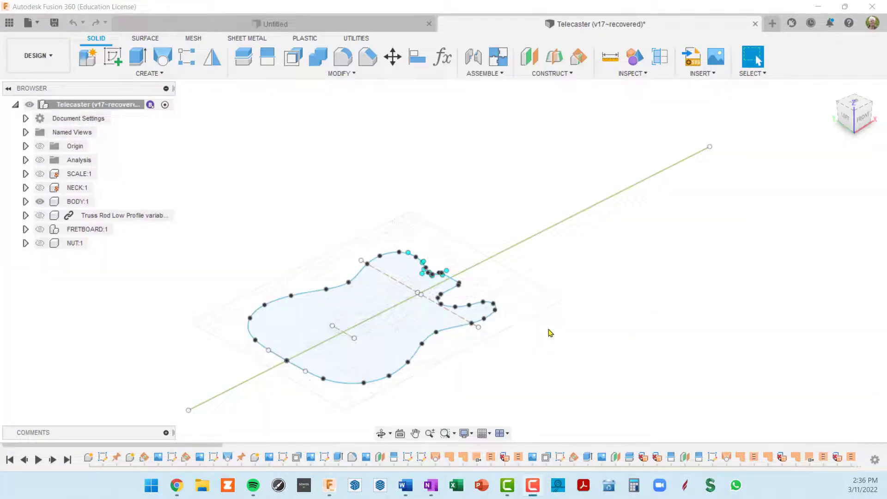
- In the recovered Telecaster design, activate the BODY component and open its OUTLINE sketch for editing at the neck pocket's cutaway side
{"action": "mouse_move", "coordinate": [550, 333]}
{"action": "middle_mouse_down", "text": "shift"}
{"action": "mouse_move", "coordinate": [486, 362]}
{"action": "mouse_move", "coordinate": [673, 245]}
{"action": "mouse_move", "coordinate": [673, 222]}
{"action": "middle_mouse_up", "text": "shift"}
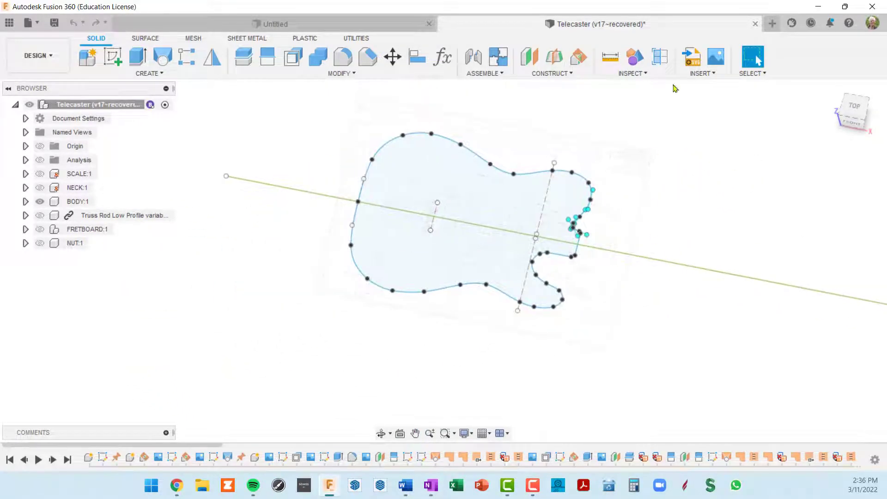
{"action": "left_click", "coordinate": [858, 105]}
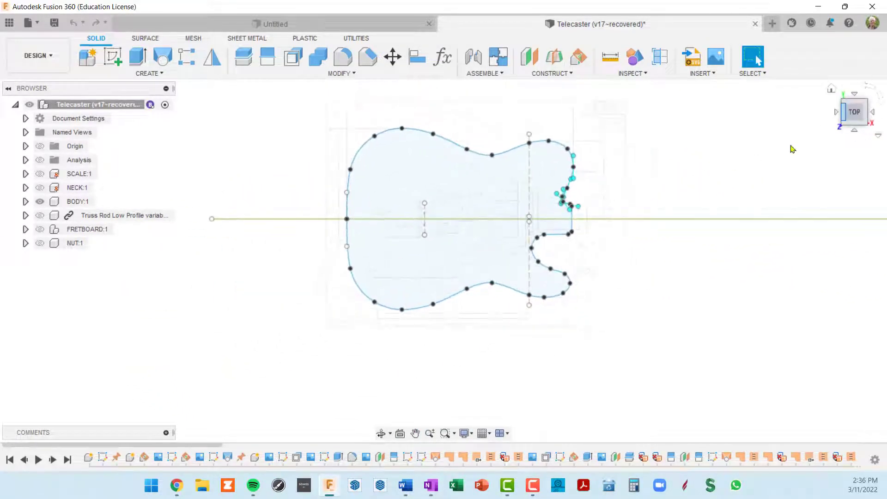
{"action": "scroll", "coordinate": [588, 233], "scroll_direction": "up", "scroll_amount": 10}
{"action": "scroll", "coordinate": [594, 226], "scroll_direction": "up", "scroll_amount": 3}
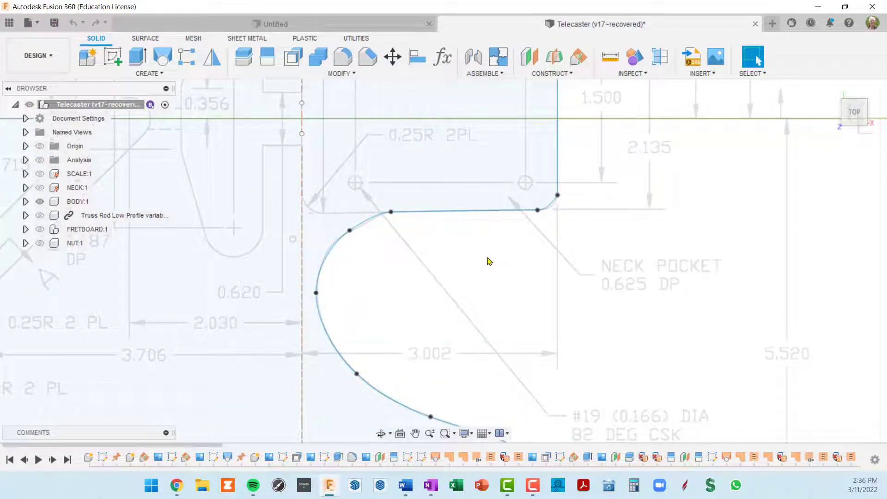
{"action": "scroll", "coordinate": [390, 233], "scroll_direction": "up", "scroll_amount": 5}
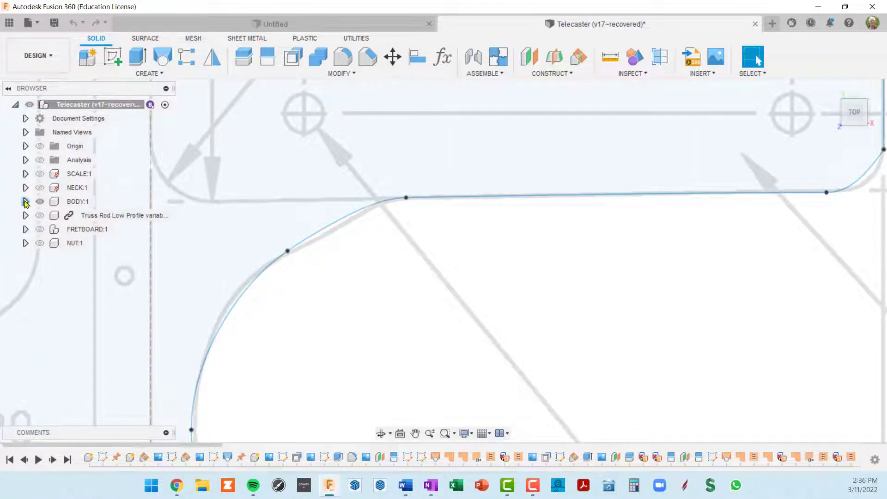
{"action": "left_click", "coordinate": [26, 202]}
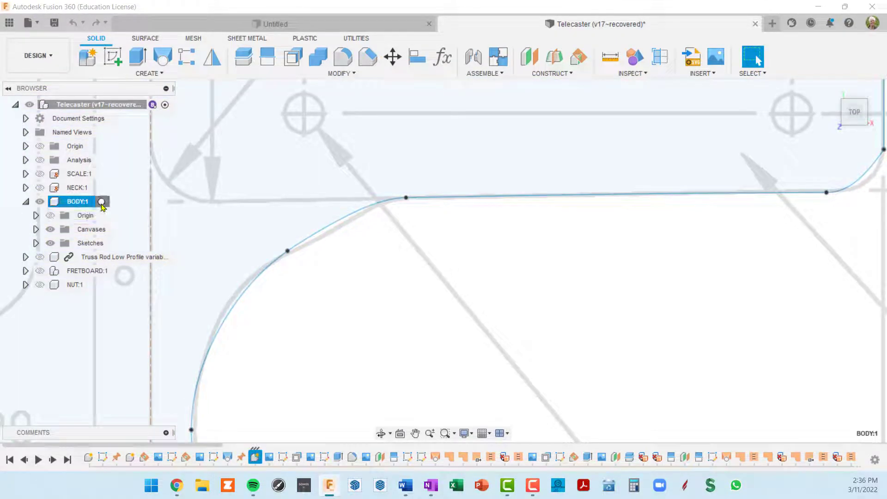
{"action": "left_click", "coordinate": [101, 202]}
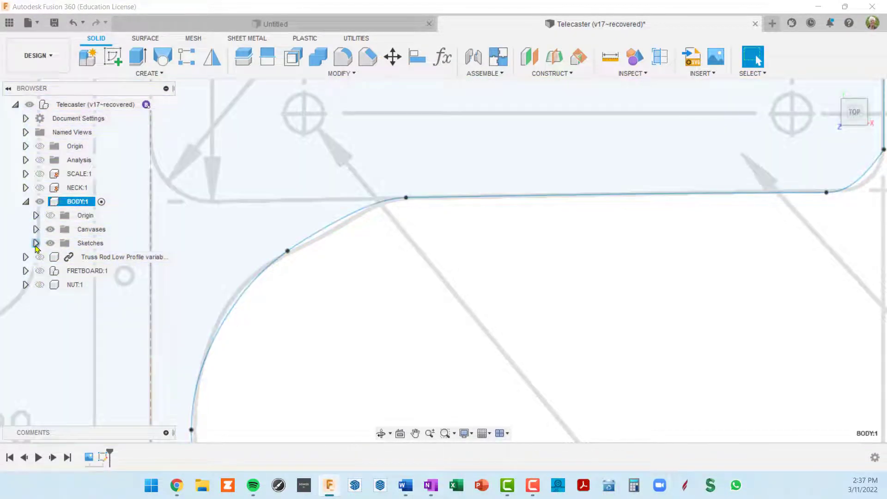
{"action": "left_click", "coordinate": [35, 243]}
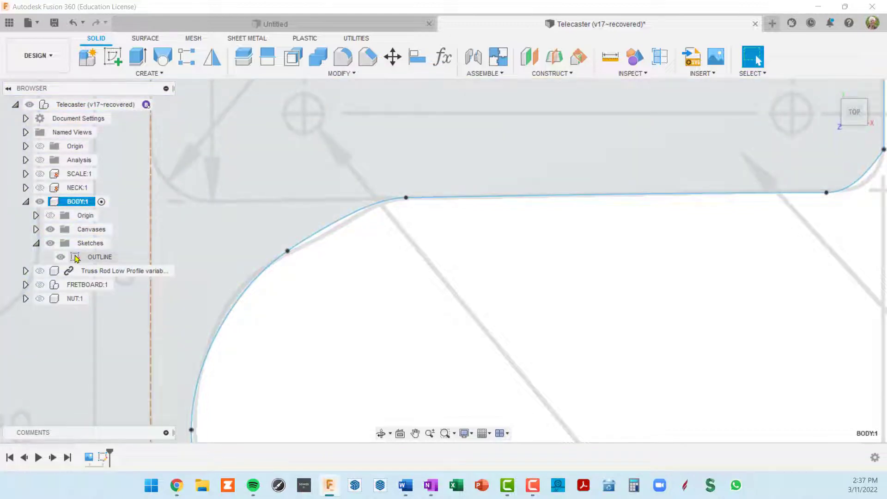
{"action": "left_click", "coordinate": [77, 258]}
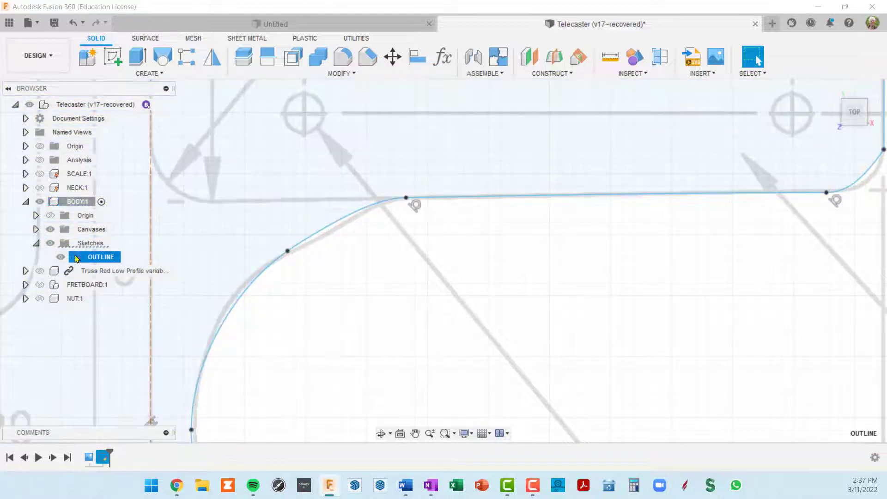
{"action": "double_click", "coordinate": [77, 258]}
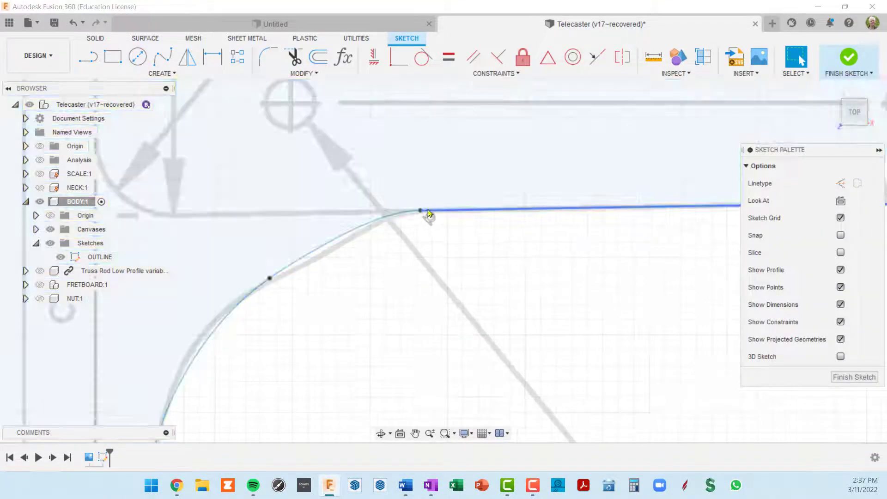
- Refine the tangent handle at the fit point on the slope between the neck pocket and the upper shoulder to follow the drawing
{"action": "scroll", "coordinate": [430, 215], "scroll_direction": "down", "scroll_amount": 4}
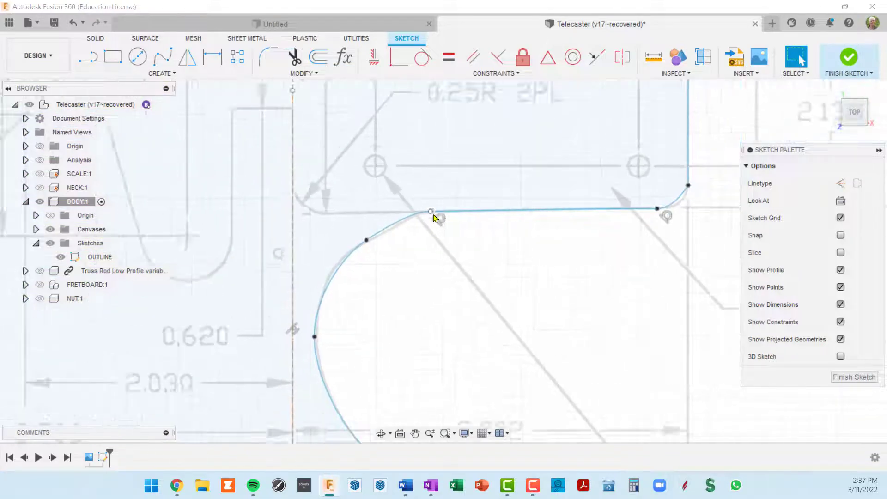
{"action": "mouse_move", "coordinate": [433, 217]}
{"action": "middle_mouse_down"}
{"action": "mouse_move", "coordinate": [416, 256]}
{"action": "mouse_move", "coordinate": [398, 204]}
{"action": "mouse_move", "coordinate": [448, 23]}
{"action": "mouse_move", "coordinate": [449, 252]}
{"action": "mouse_move", "coordinate": [399, 407]}
{"action": "middle_mouse_up"}
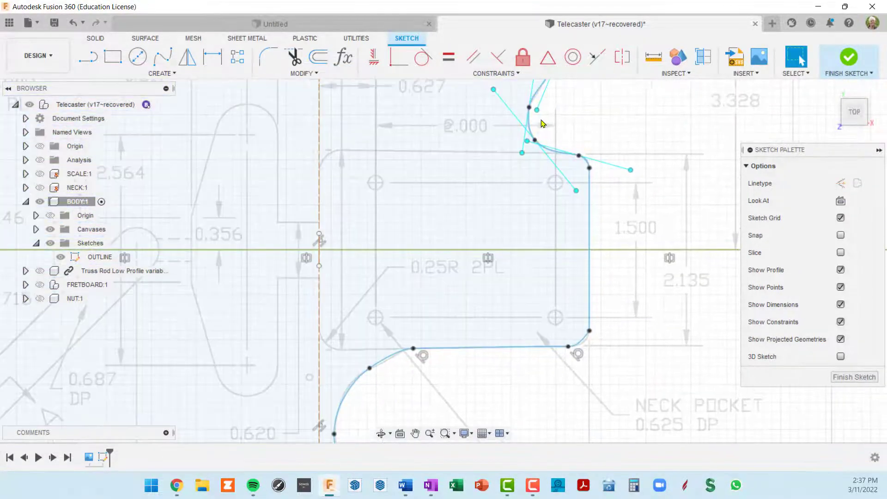
{"action": "middle_click_drag", "start_coordinate": [540, 126], "coordinate": [489, 309]}
{"action": "scroll", "coordinate": [543, 205], "scroll_direction": "up", "scroll_amount": 5}
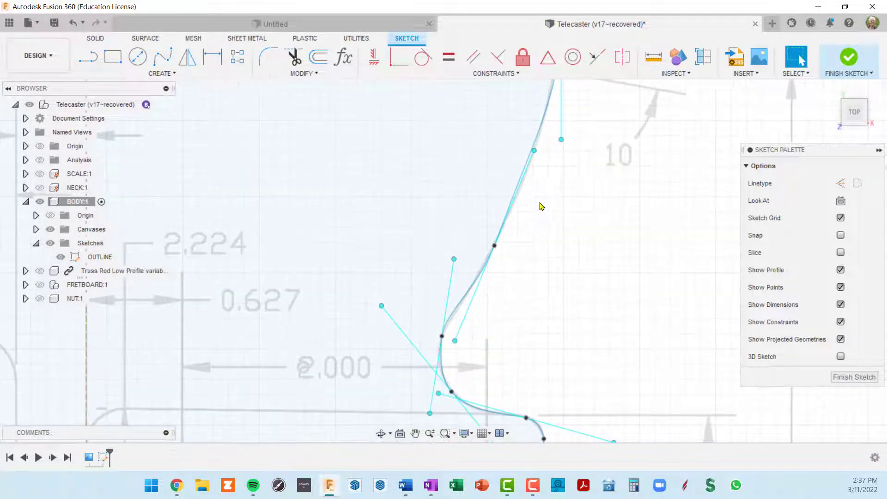
{"action": "left_click", "coordinate": [519, 169]}
{"action": "scroll", "coordinate": [536, 170], "scroll_direction": "down", "scroll_amount": 5}
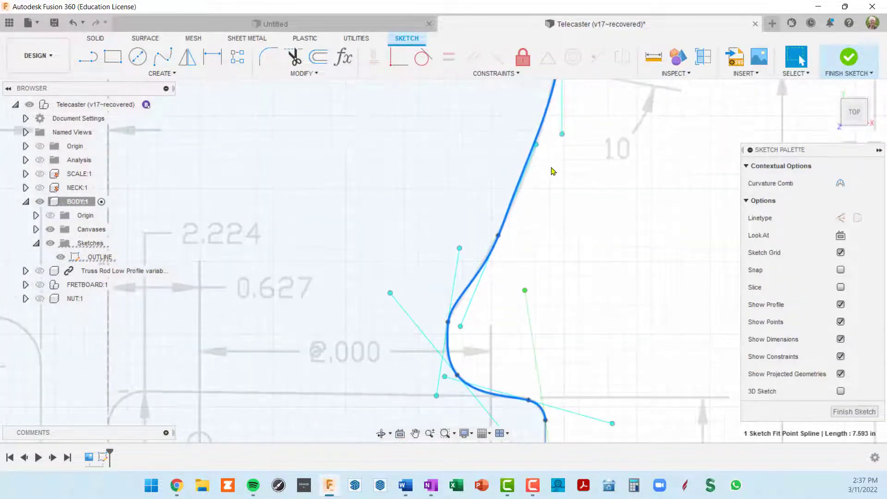
{"action": "scroll", "coordinate": [557, 169], "scroll_direction": "up", "scroll_amount": 2}
{"action": "scroll", "coordinate": [569, 177], "scroll_direction": "up", "scroll_amount": 5}
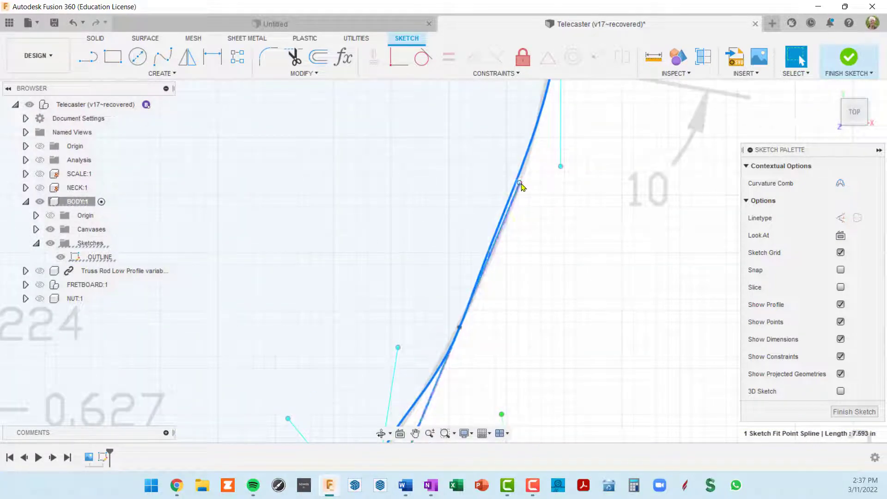
{"action": "left_click_drag", "start_coordinate": [522, 188], "coordinate": [529, 194]}
{"action": "scroll", "coordinate": [534, 198], "scroll_direction": "down", "scroll_amount": 2}
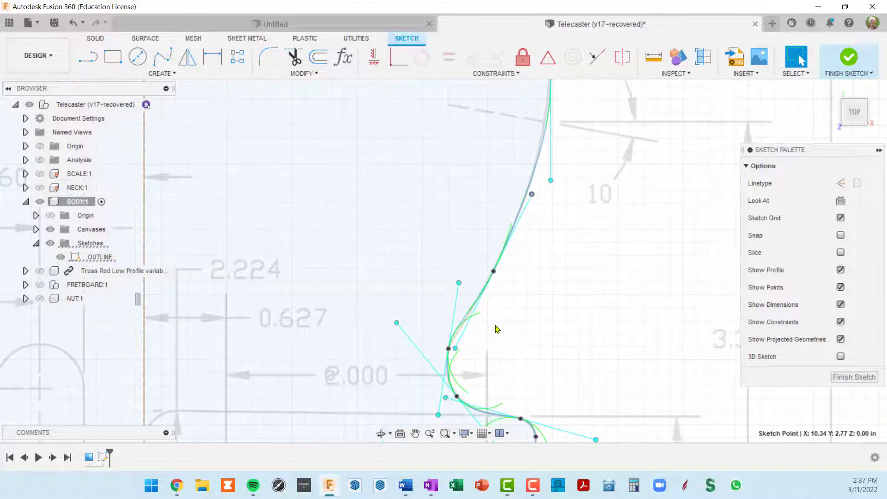
- Adjust the tangent handle at the bend's upper fit point, where the curve turns from the slope toward the neck pocket
{"action": "scroll", "coordinate": [449, 349], "scroll_direction": "up", "scroll_amount": 2}
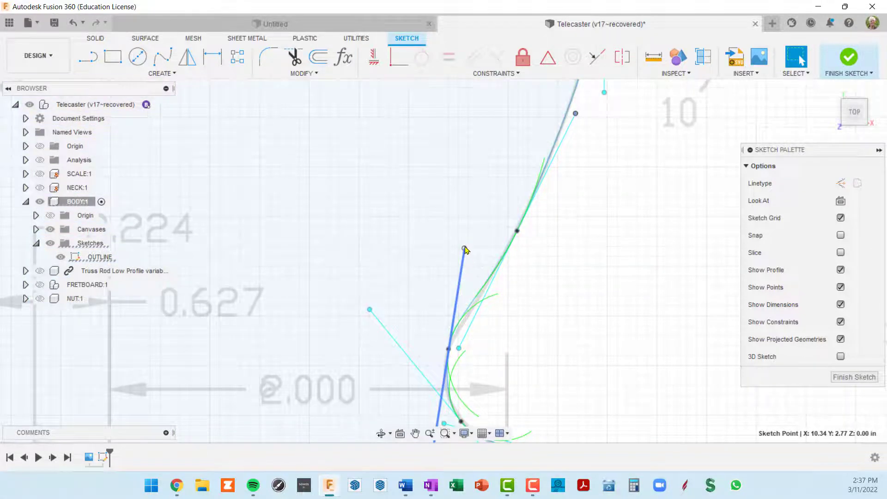
{"action": "left_click_drag", "start_coordinate": [465, 248], "coordinate": [474, 255]}
{"action": "scroll", "coordinate": [493, 291], "scroll_direction": "down", "scroll_amount": 4}
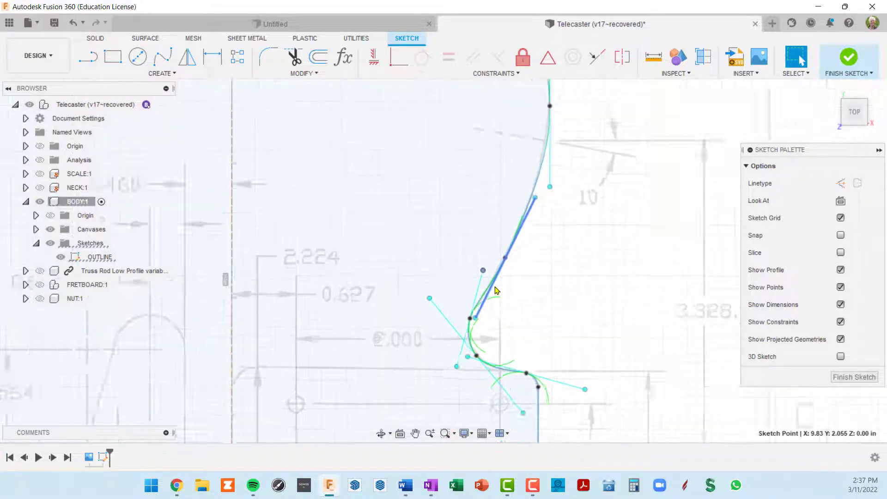
- Adjust the tangent handle at the fit point on the upper shoulder's rounded corner to match the drawn curve
{"action": "middle_click_drag", "start_coordinate": [601, 250], "coordinate": [617, 388]}
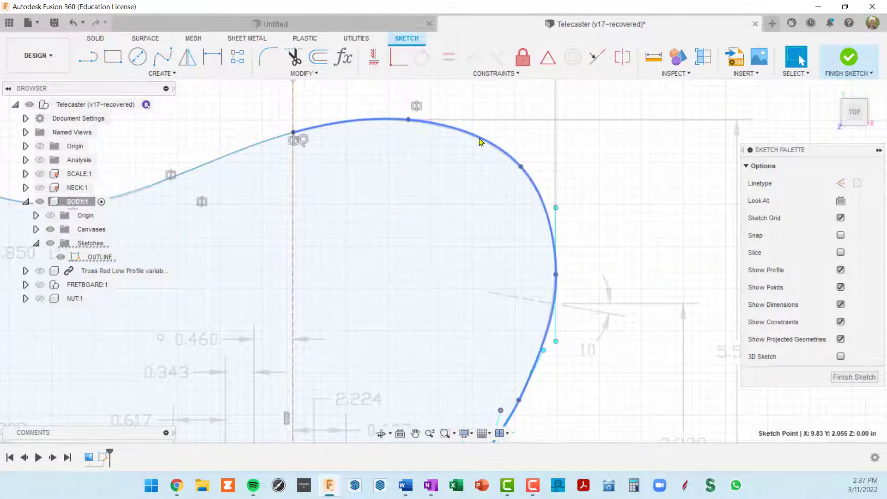
{"action": "left_click", "coordinate": [482, 144]}
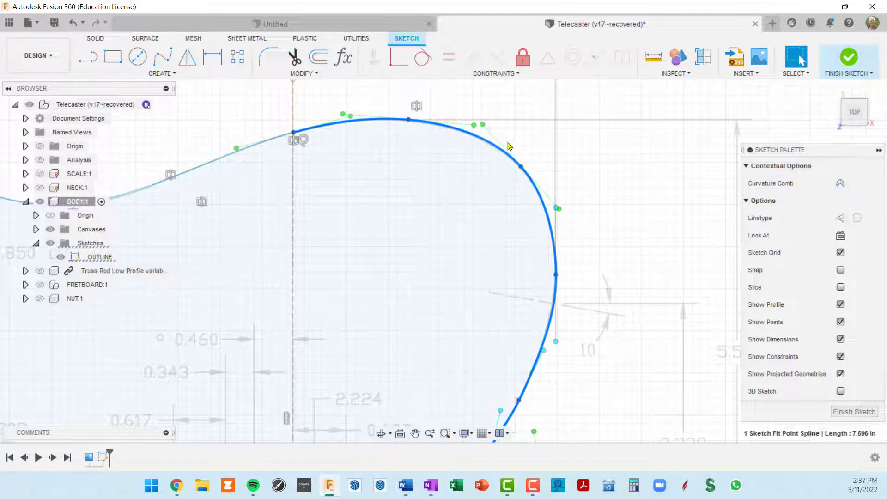
{"action": "left_click", "coordinate": [484, 127]}
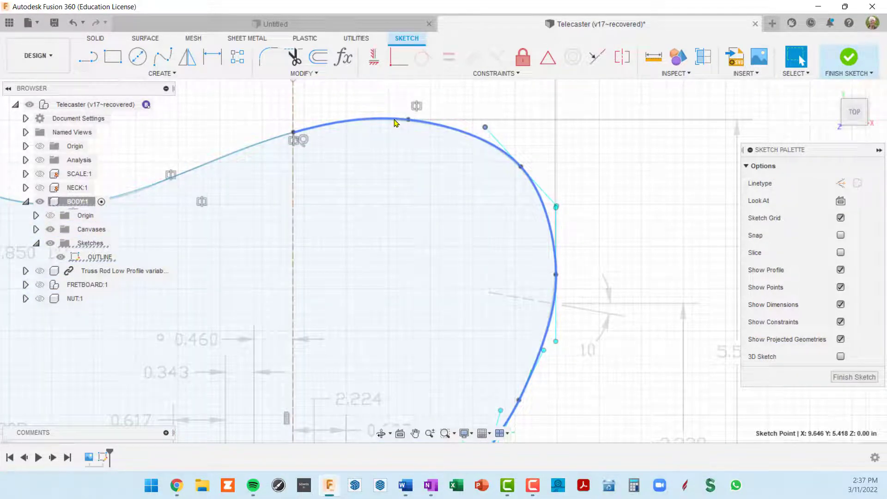
- Select the whole chain of body outline curves to check its continuity, and finish the sketch
{"action": "scroll", "coordinate": [395, 122], "scroll_direction": "down", "scroll_amount": 6}
{"action": "scroll", "coordinate": [508, 131], "scroll_direction": "up", "scroll_amount": 1}
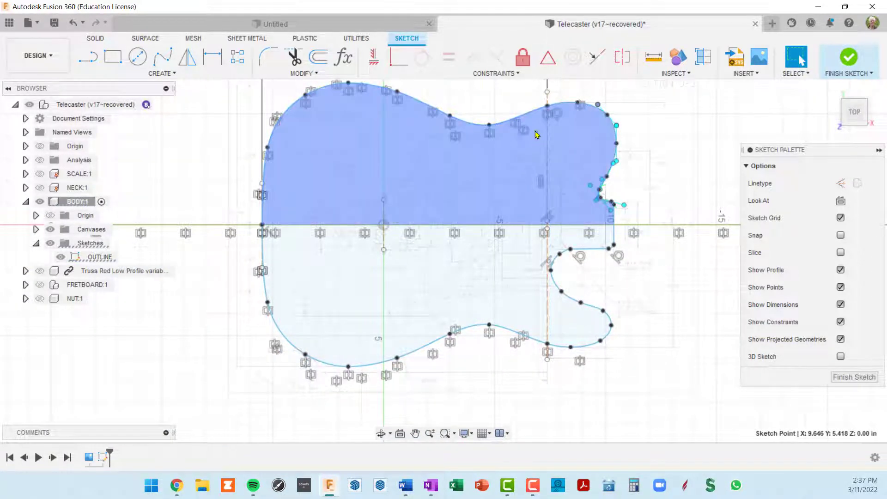
{"action": "double_click", "coordinate": [507, 126]}
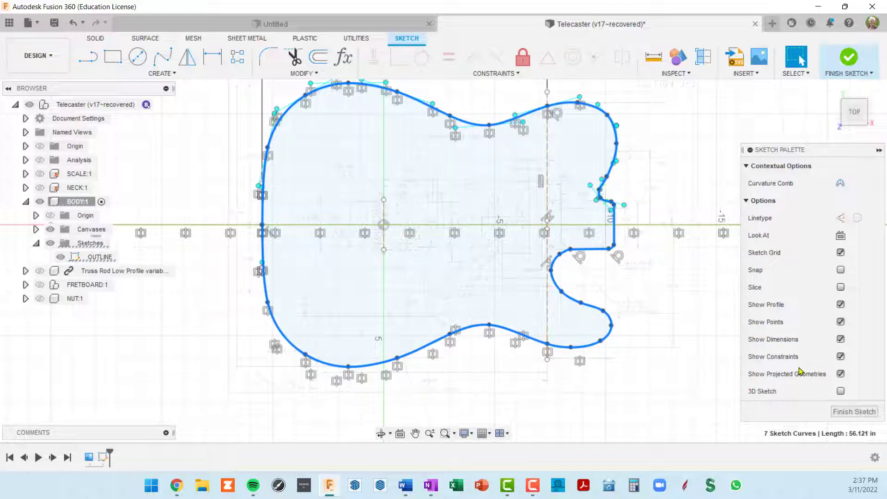
{"action": "scroll", "coordinate": [642, 310], "scroll_direction": "up", "scroll_amount": 3}
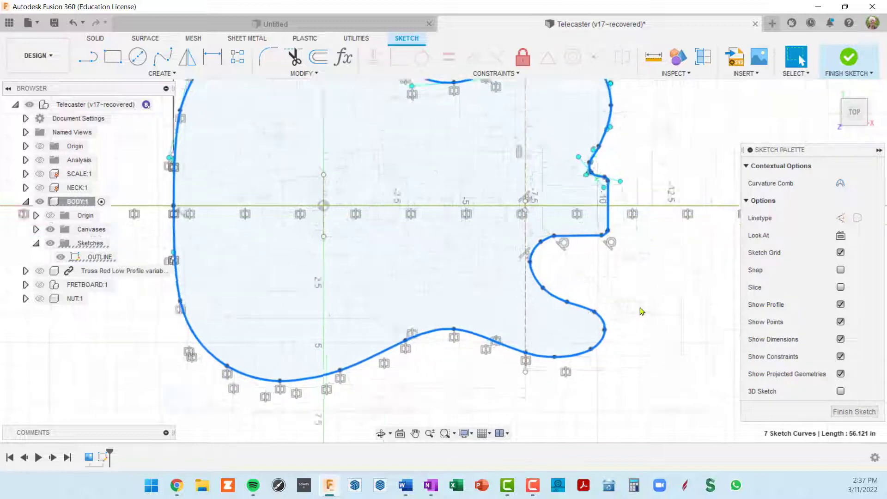
{"action": "scroll", "coordinate": [651, 307], "scroll_direction": "down", "scroll_amount": 5}
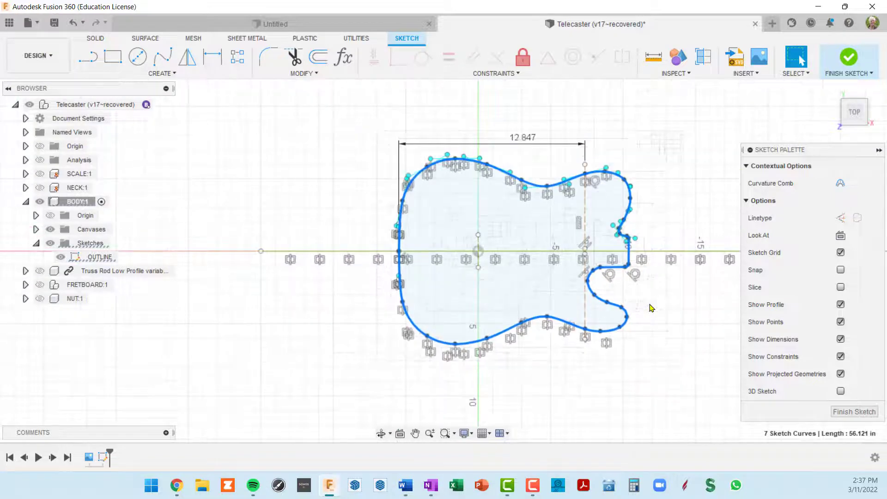
{"action": "scroll", "coordinate": [662, 289], "scroll_direction": "up", "scroll_amount": 2}
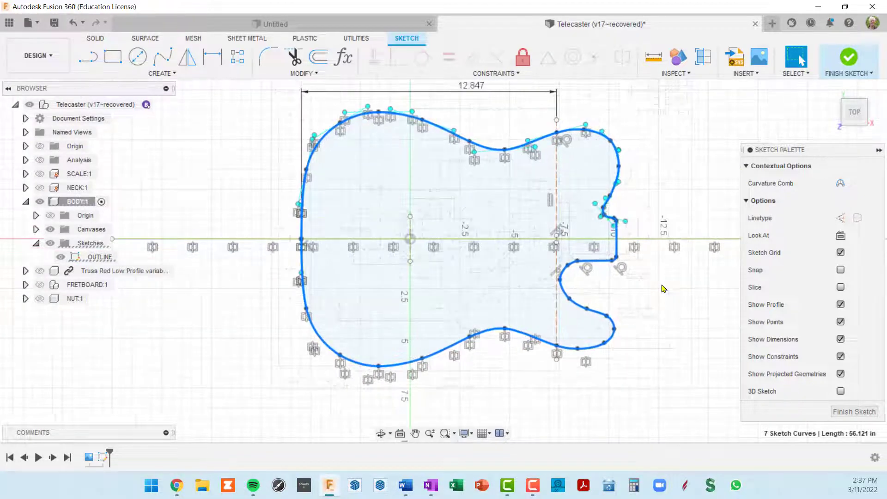
{"action": "left_click", "coordinate": [862, 415]}
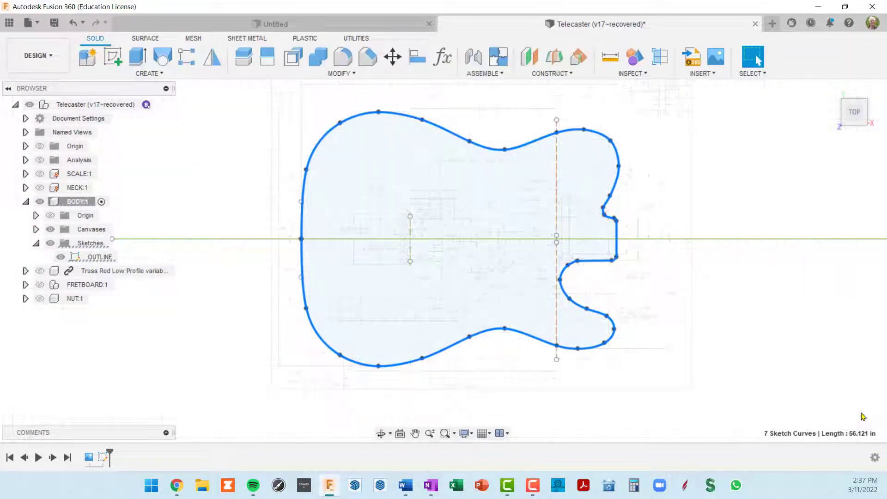
- Reopen the OUTLINE sketch, convert the long centerline through the body to a construction line, and finish the sketch
{"action": "scroll", "coordinate": [538, 249], "scroll_direction": "up", "scroll_amount": 3}
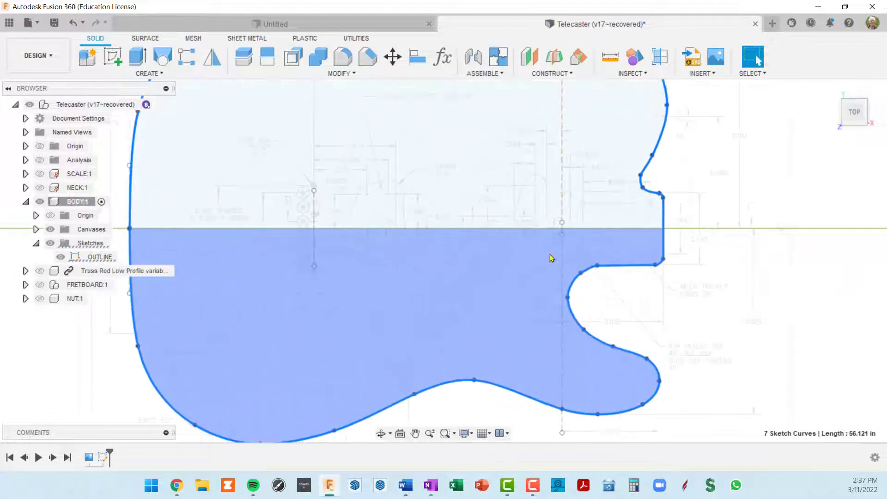
{"action": "scroll", "coordinate": [500, 242], "scroll_direction": "down", "scroll_amount": 1}
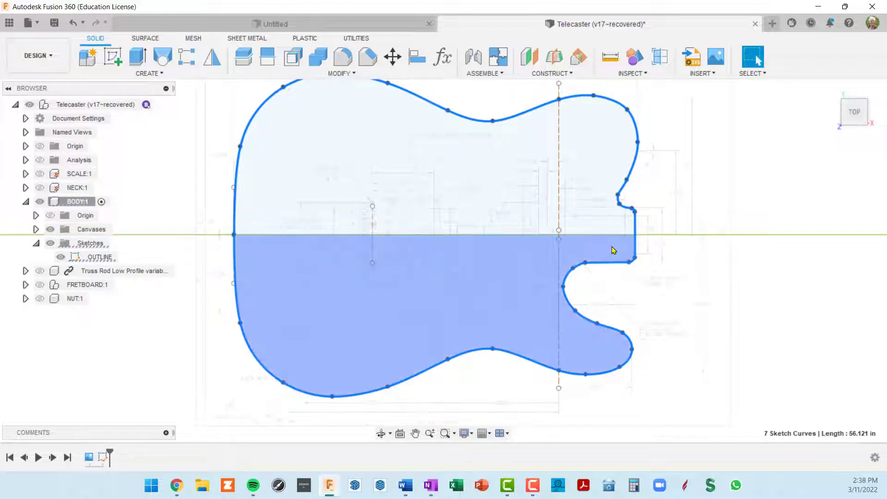
{"action": "middle_click_drag", "start_coordinate": [543, 246], "coordinate": [665, 122], "text": "shift"}
{"action": "scroll", "coordinate": [590, 216], "scroll_direction": "up", "scroll_amount": 3}
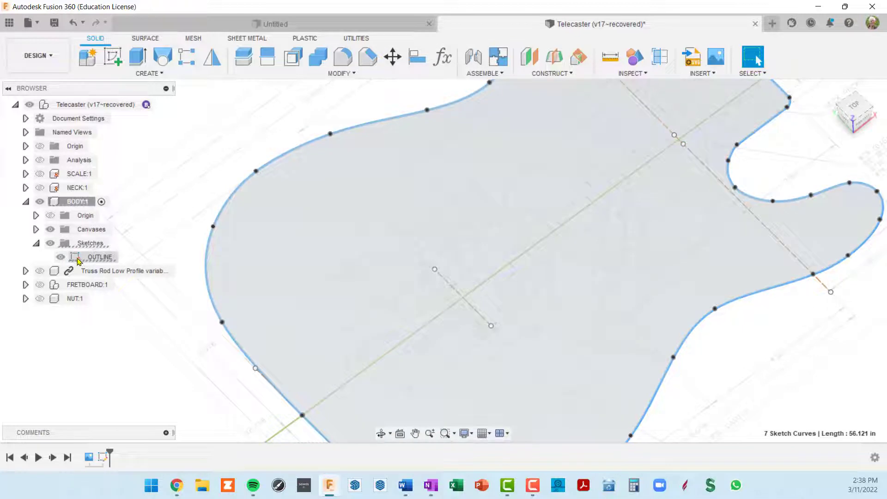
{"action": "left_click", "coordinate": [78, 259]}
{"action": "double_click", "coordinate": [77, 257]}
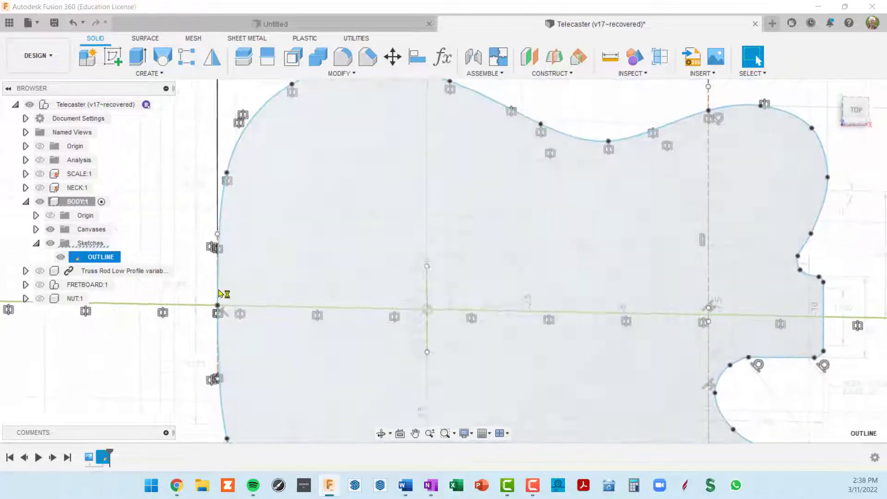
{"action": "left_click", "coordinate": [194, 314]}
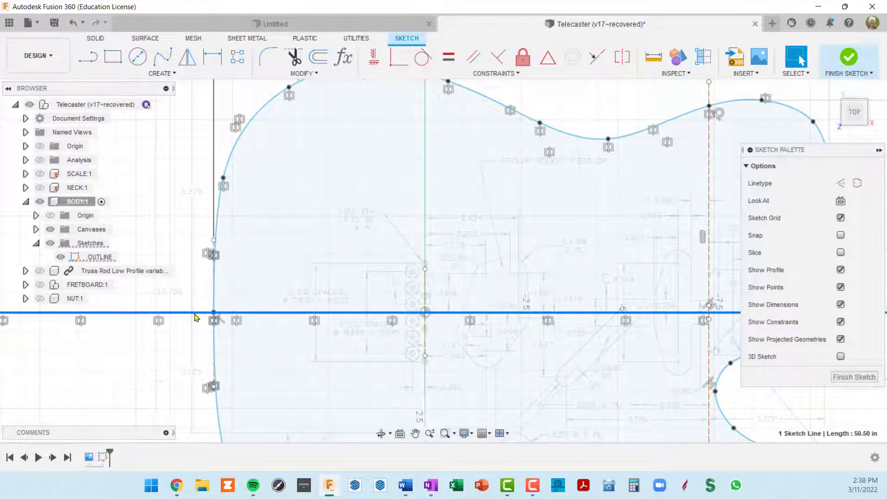
{"action": "key", "text": "x"}
{"action": "scroll", "coordinate": [351, 296], "scroll_direction": "down", "scroll_amount": 4}
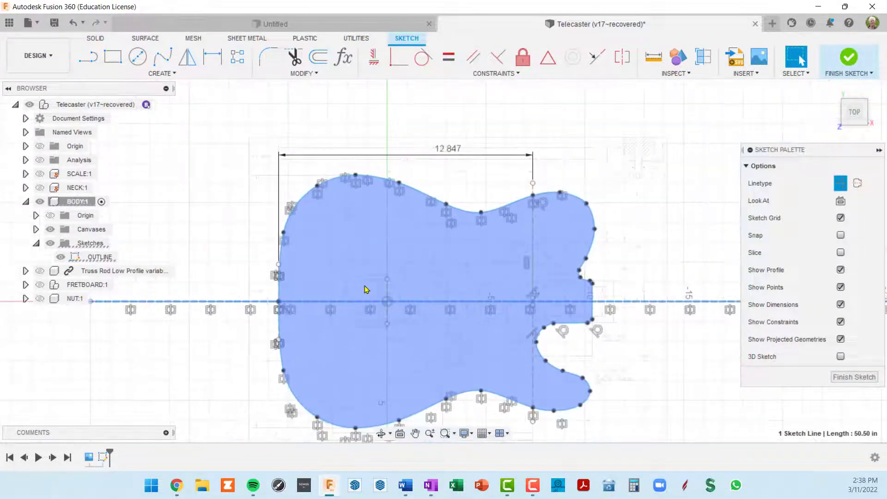
{"action": "left_click", "coordinate": [854, 377]}
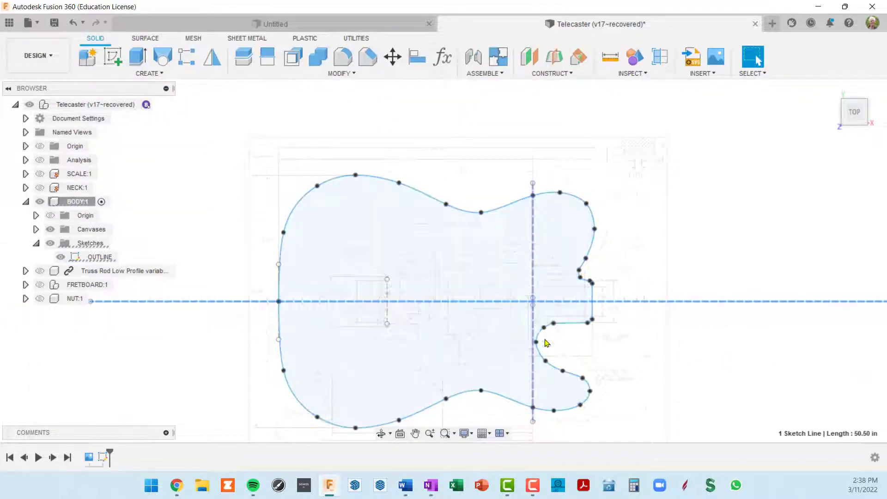
- Show the NECK component and inspect how its heel lines up with the body profile at the neck pocket
{"action": "scroll", "coordinate": [530, 284], "scroll_direction": "up", "scroll_amount": 2}
{"action": "scroll", "coordinate": [531, 284], "scroll_direction": "down", "scroll_amount": 3}
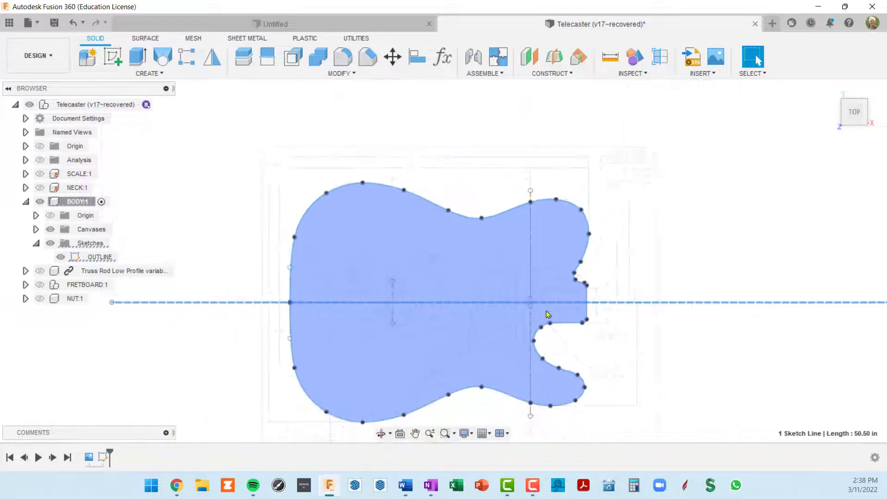
{"action": "middle_click_drag", "start_coordinate": [578, 317], "coordinate": [584, 192], "text": "shift"}
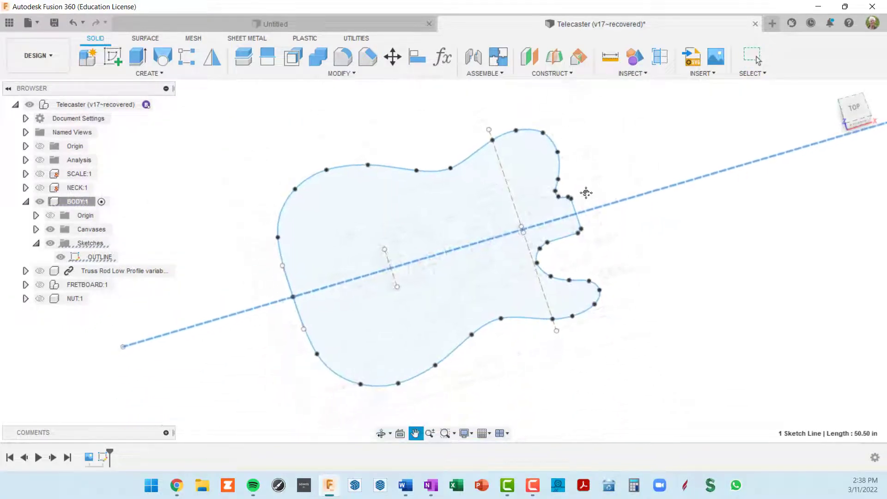
{"action": "middle_click_drag", "start_coordinate": [561, 237], "coordinate": [571, 267], "text": "shift"}
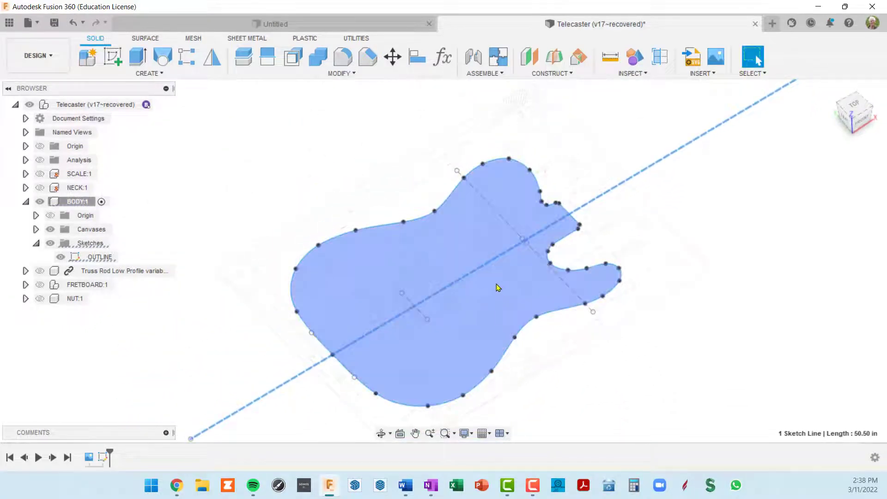
{"action": "middle_click_drag", "start_coordinate": [495, 287], "coordinate": [490, 262], "text": "shift"}
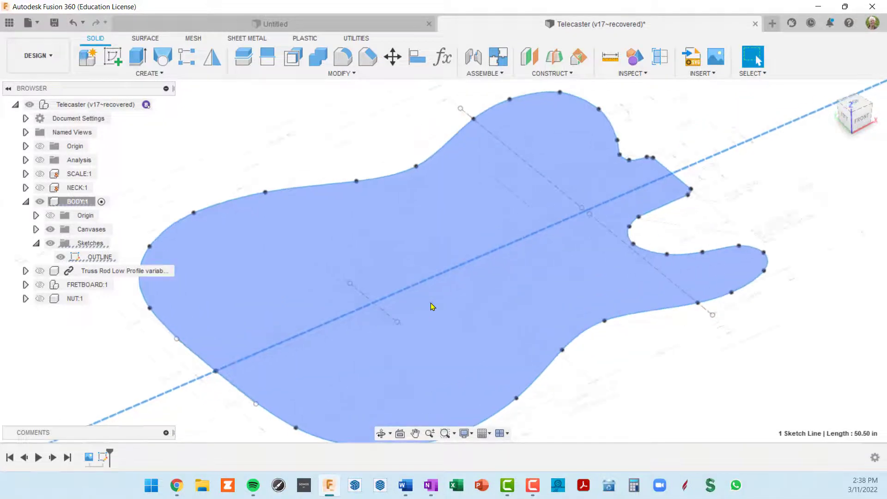
{"action": "scroll", "coordinate": [432, 305], "scroll_direction": "down", "scroll_amount": 2}
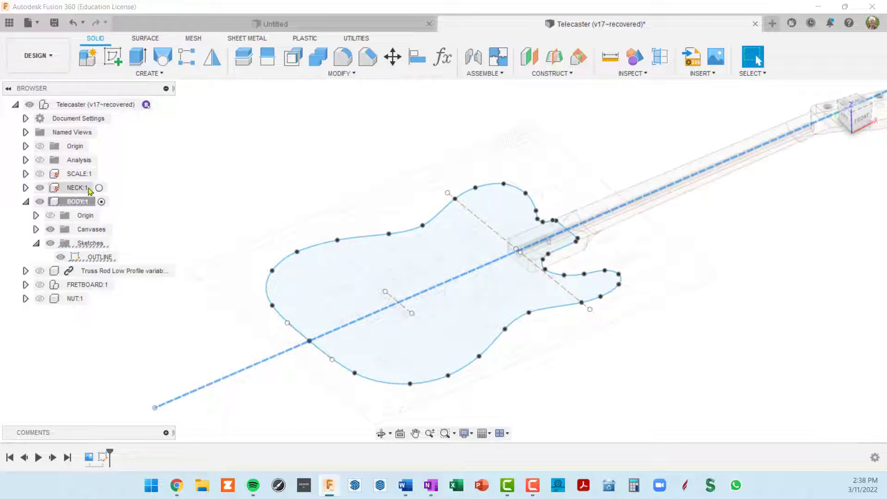
{"action": "scroll", "coordinate": [564, 277], "scroll_direction": "up", "scroll_amount": 5}
{"action": "middle_click_drag", "start_coordinate": [563, 283], "coordinate": [609, 243], "text": "shift"}
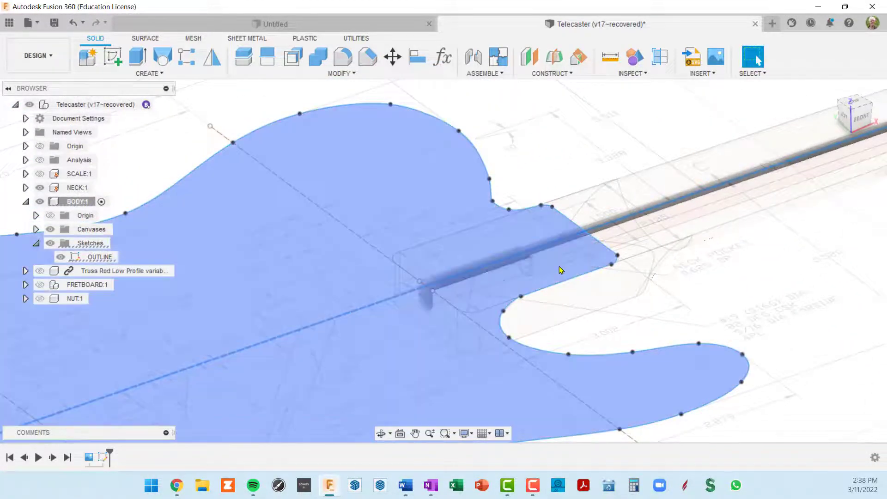
{"action": "scroll", "coordinate": [501, 283], "scroll_direction": "down", "scroll_amount": 3}
{"action": "scroll", "coordinate": [440, 284], "scroll_direction": "down", "scroll_amount": 3}
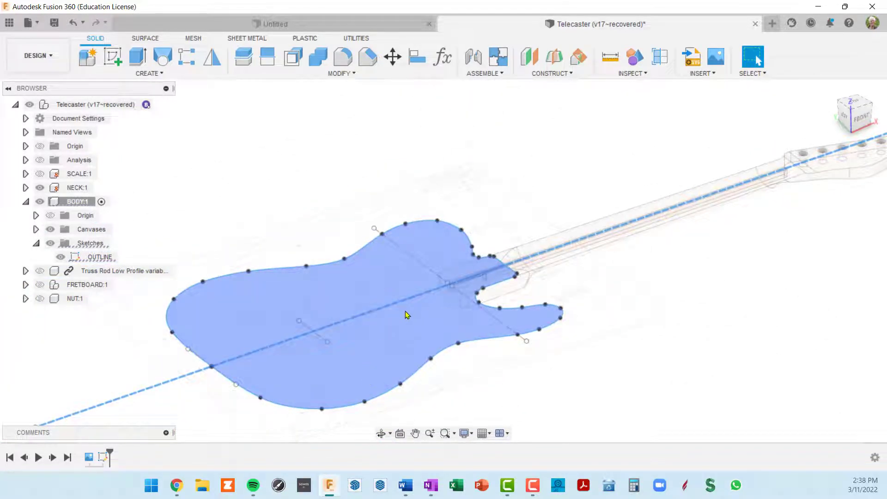
{"action": "middle_click_drag", "start_coordinate": [407, 315], "coordinate": [464, 248]}
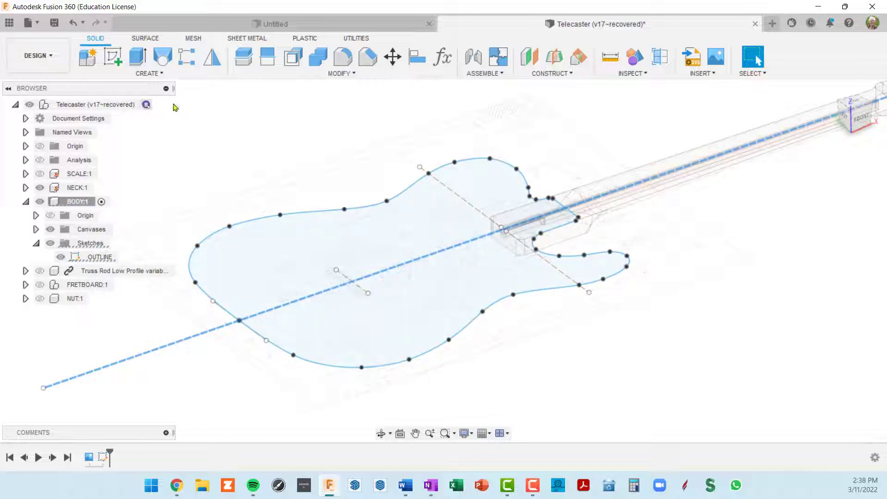
- Extrude the closed guitar body outline profile by -1.75 in as a new body
{"action": "left_click", "coordinate": [138, 56]}
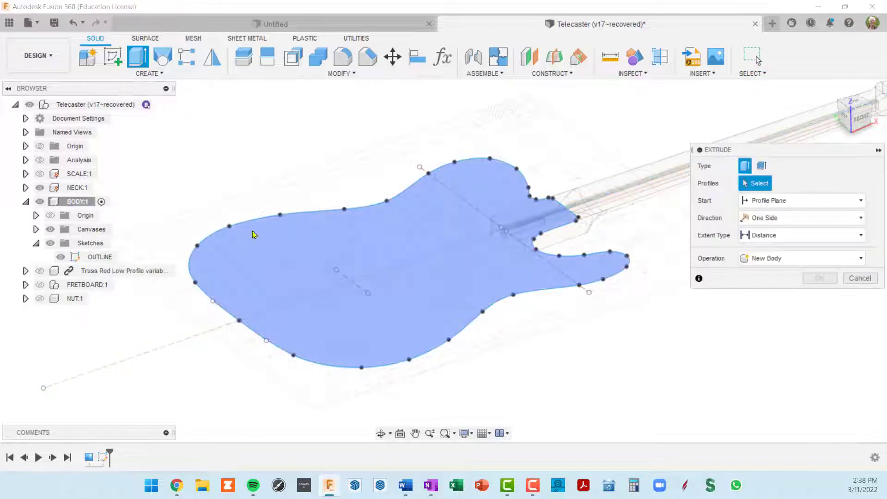
{"action": "left_click", "coordinate": [440, 243]}
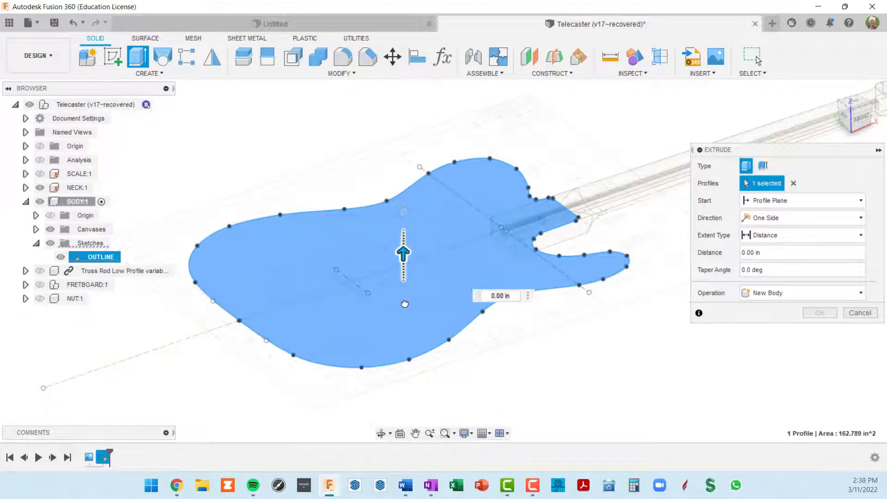
{"action": "left_click_drag", "start_coordinate": [405, 303], "coordinate": [403, 303]}
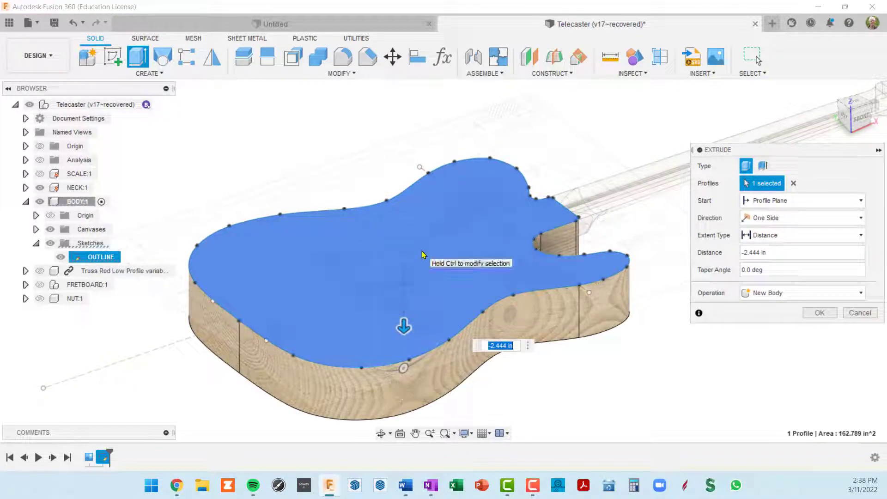
{"action": "key", "text": "BackSpace"}
{"action": "type", "text": "-1.75"}
{"action": "key", "text": "Return"}
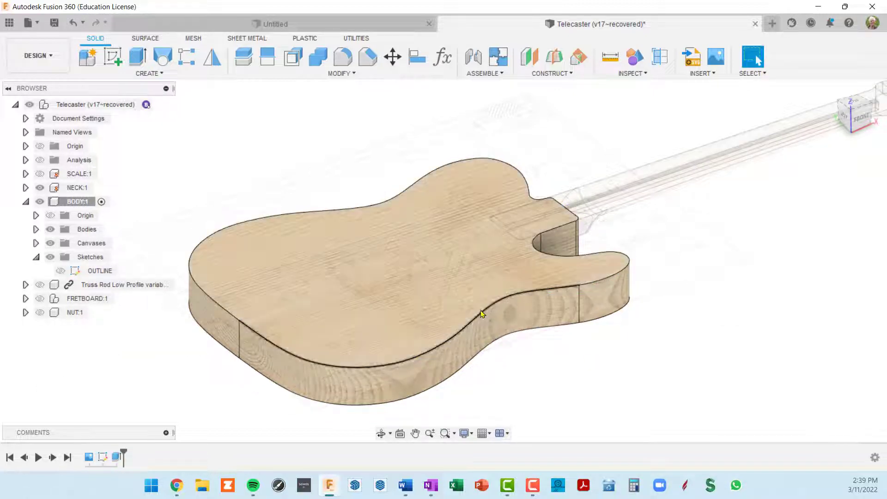
- Inspect the extruded body's side walls, vertical edge lines, cutaway and neck heel area from several angles
{"action": "scroll", "coordinate": [574, 301], "scroll_direction": "up", "scroll_amount": 5}
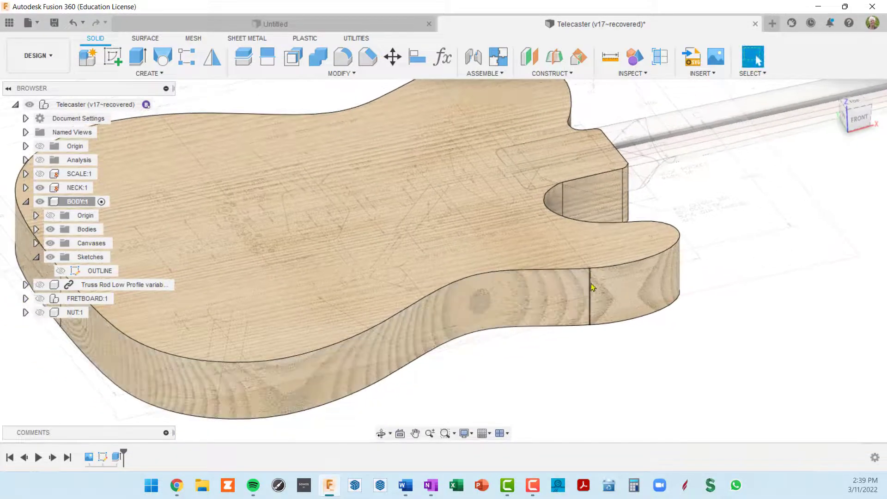
{"action": "scroll", "coordinate": [589, 272], "scroll_direction": "down", "scroll_amount": 3}
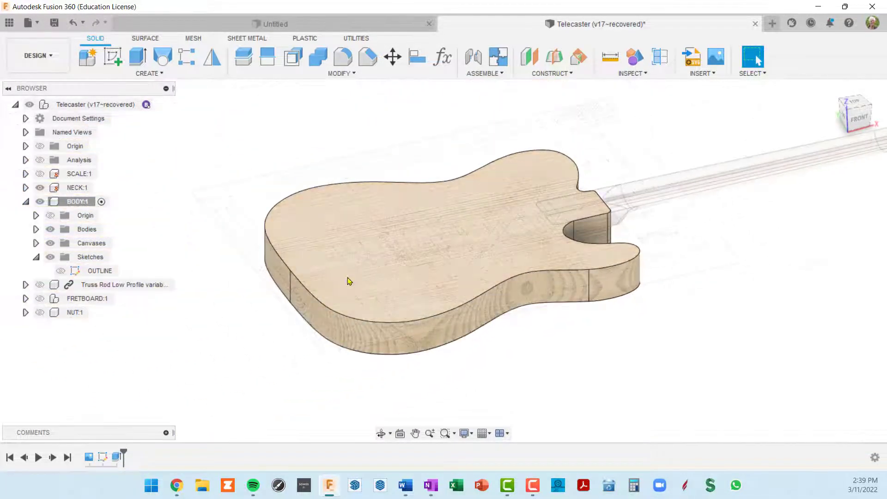
{"action": "scroll", "coordinate": [287, 267], "scroll_direction": "up", "scroll_amount": 5}
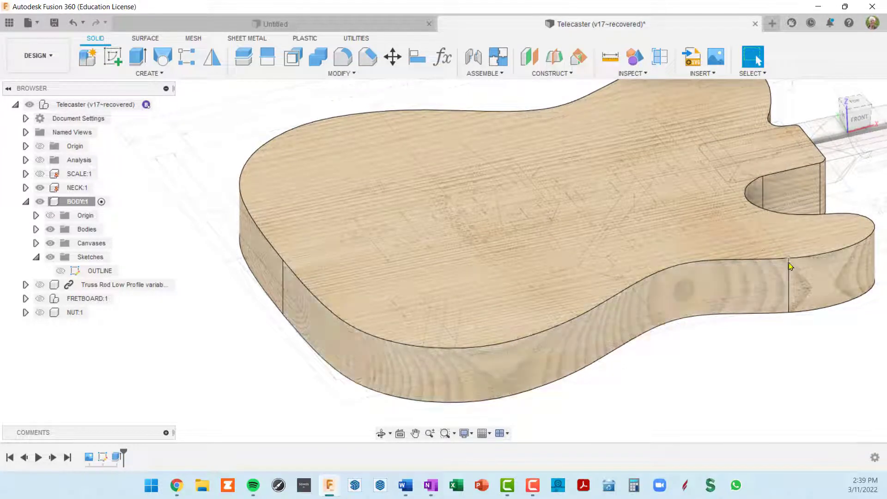
{"action": "scroll", "coordinate": [785, 263], "scroll_direction": "down", "scroll_amount": 3}
{"action": "middle_click_drag", "start_coordinate": [743, 258], "coordinate": [843, 271], "text": "shift"}
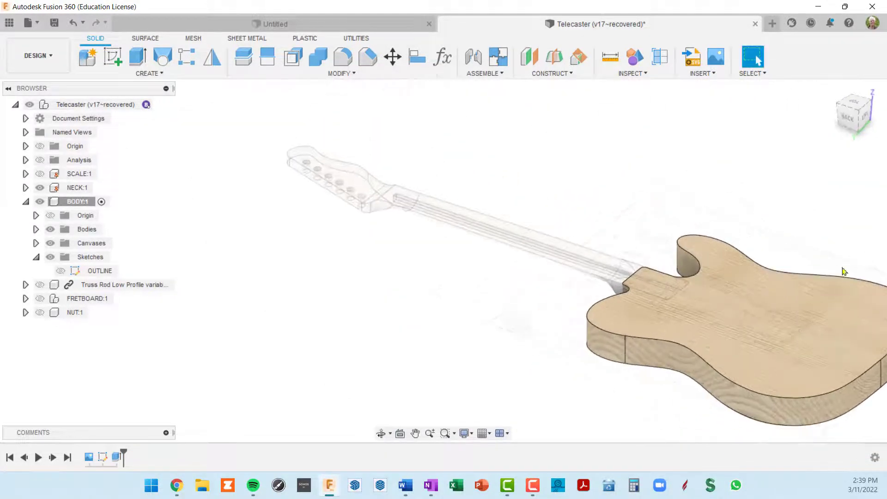
{"action": "middle_click_drag", "start_coordinate": [625, 351], "coordinate": [739, 295], "text": "shift"}
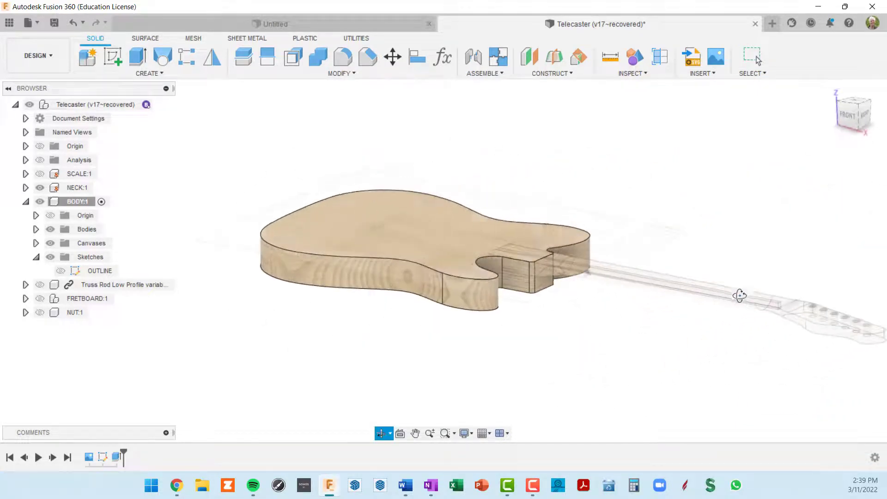
{"action": "scroll", "coordinate": [559, 284], "scroll_direction": "up", "scroll_amount": 6}
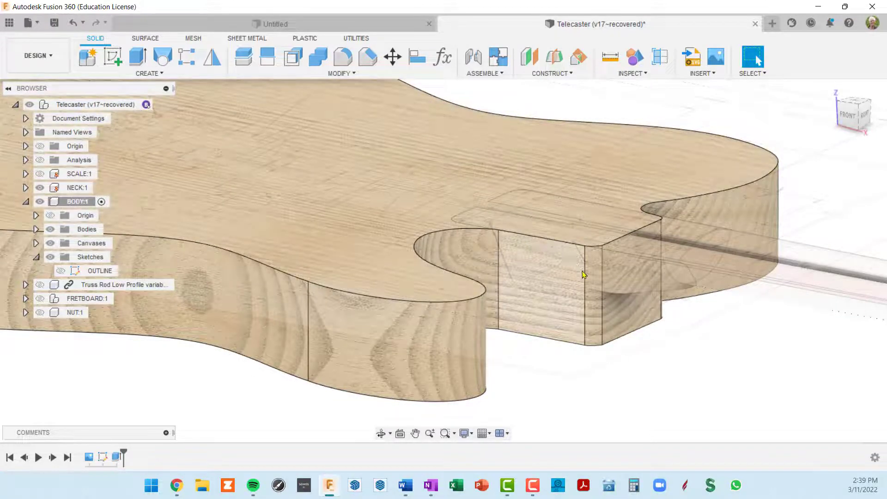
{"action": "scroll", "coordinate": [599, 269], "scroll_direction": "down", "scroll_amount": 4}
{"action": "middle_click_drag", "start_coordinate": [625, 289], "coordinate": [647, 303], "text": "shift"}
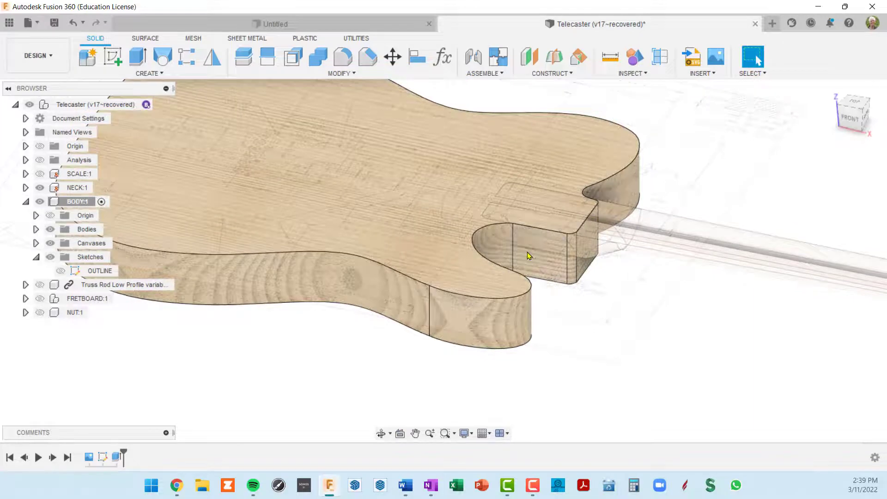
{"action": "scroll", "coordinate": [508, 228], "scroll_direction": "up", "scroll_amount": 4}
{"action": "scroll", "coordinate": [508, 227], "scroll_direction": "down", "scroll_amount": 4}
{"action": "middle_click_drag", "start_coordinate": [491, 240], "coordinate": [551, 228], "text": "shift"}
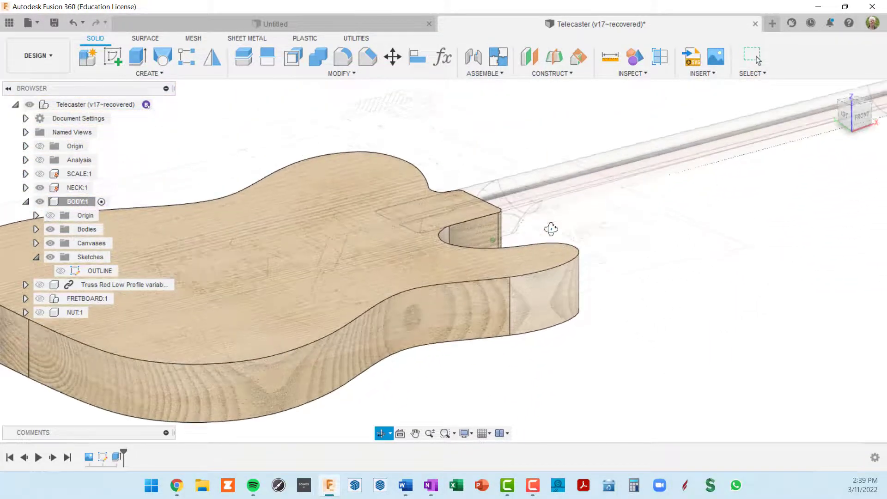
- Change the visual style to Shaded and view the body's side walls without edge lines
{"action": "left_click", "coordinate": [472, 434]}
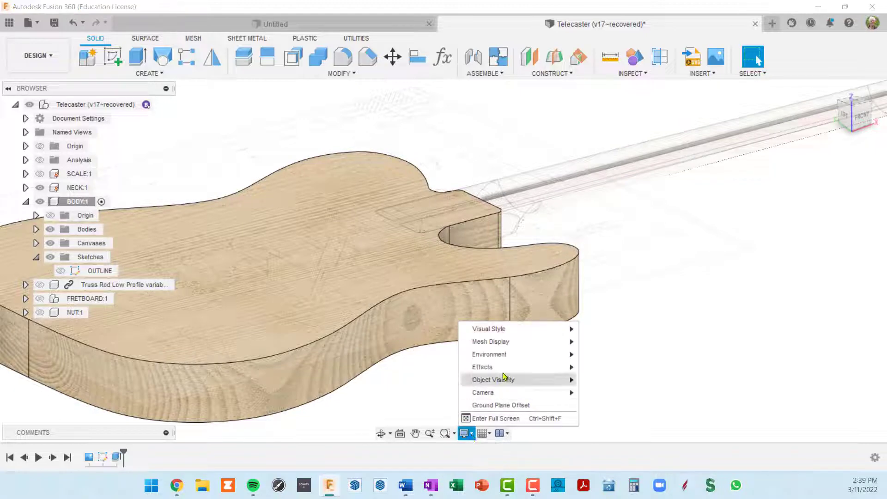
{"action": "mouse_move", "coordinate": [512, 334]}
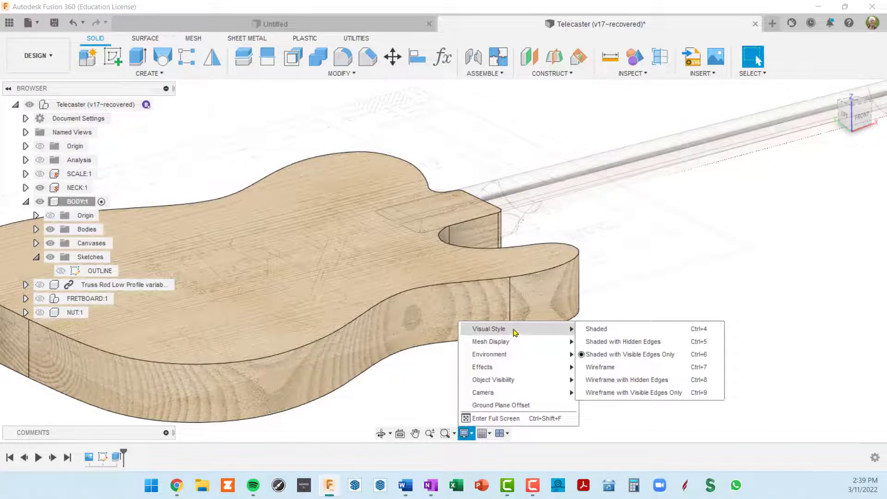
{"action": "left_click", "coordinate": [600, 331]}
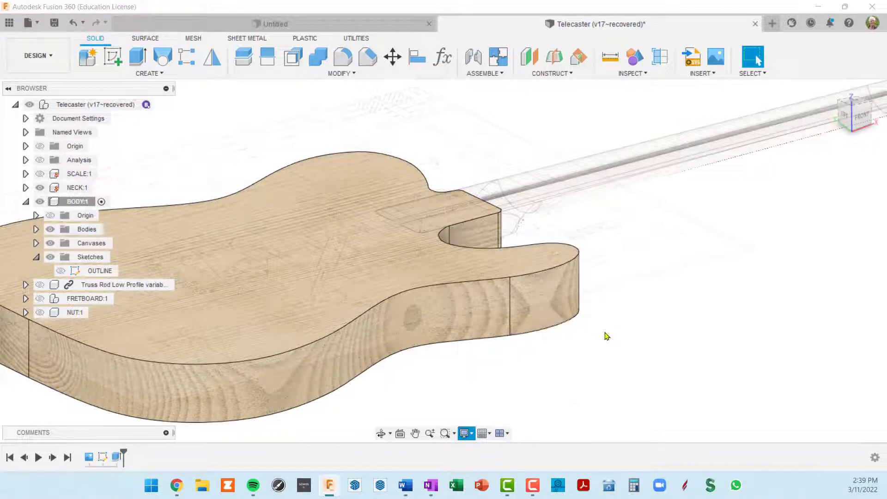
{"action": "middle_click_drag", "start_coordinate": [603, 338], "coordinate": [573, 342], "text": "shift"}
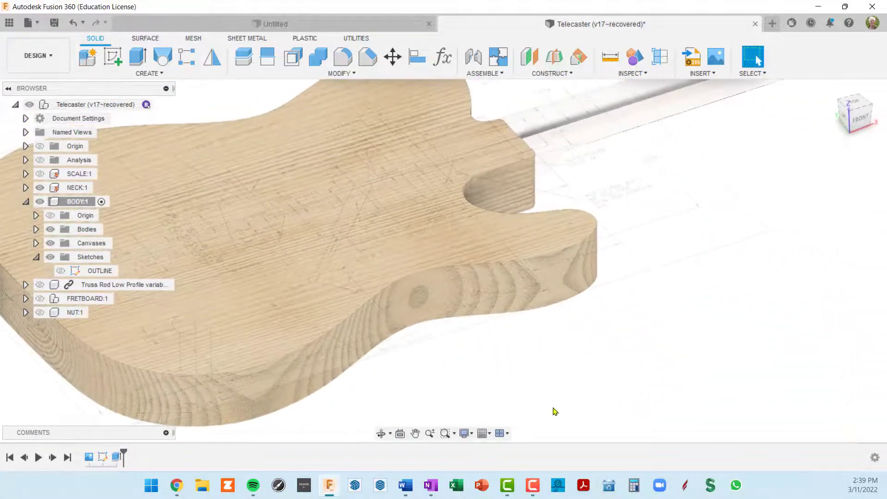
- Restore the Shaded with Visible Edges Only visual style and look over the whole body
{"action": "left_click", "coordinate": [467, 434]}
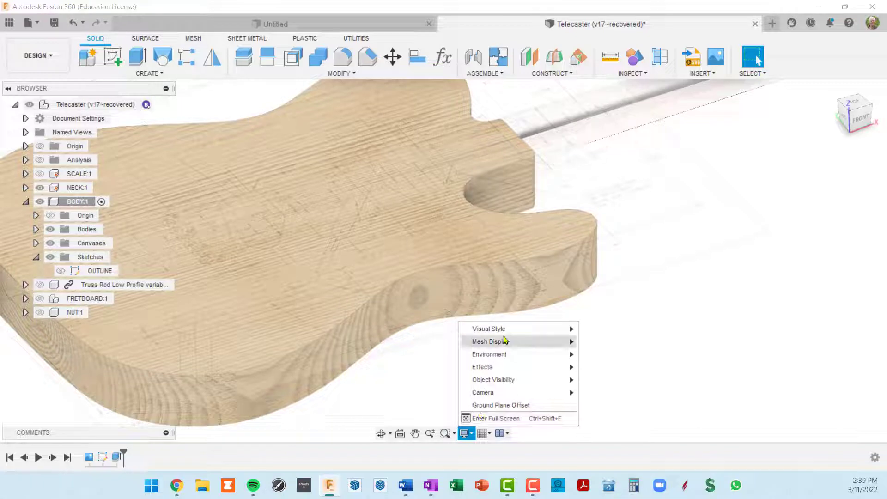
{"action": "mouse_move", "coordinate": [504, 332]}
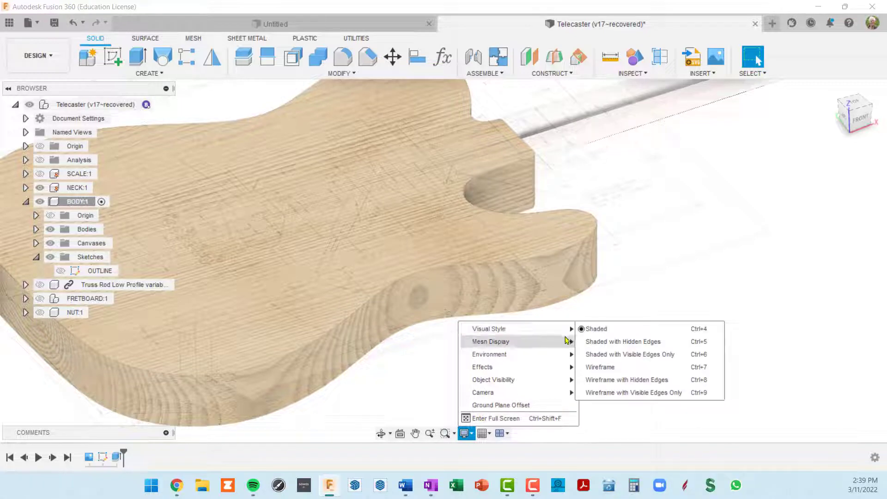
{"action": "left_click", "coordinate": [612, 355]}
{"action": "scroll", "coordinate": [616, 349], "scroll_direction": "down", "scroll_amount": 5}
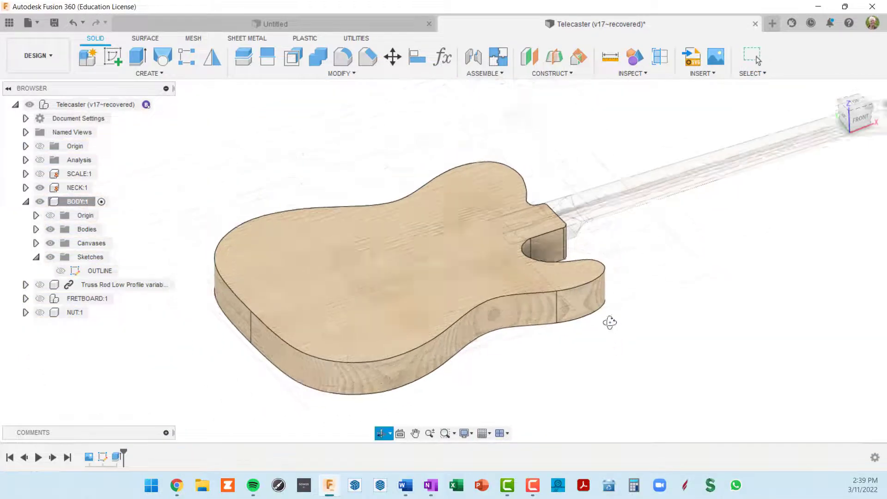
{"action": "middle_click_drag", "start_coordinate": [608, 318], "coordinate": [511, 327], "text": "shift"}
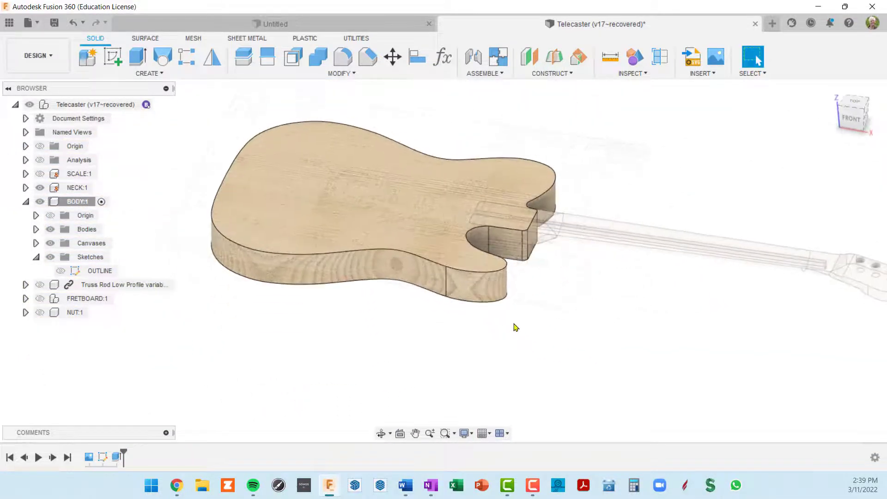
{"action": "middle_click_drag", "start_coordinate": [425, 268], "coordinate": [420, 292], "text": "shift"}
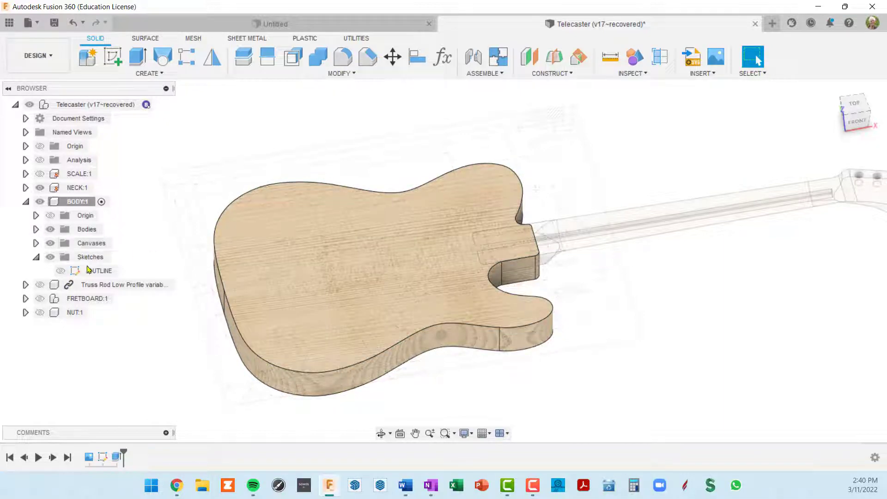
- Start a new sketch on the guitar body's top face and hide the BODY component's bodies to expose the TeleBody canvas
{"action": "left_click", "coordinate": [36, 244]}
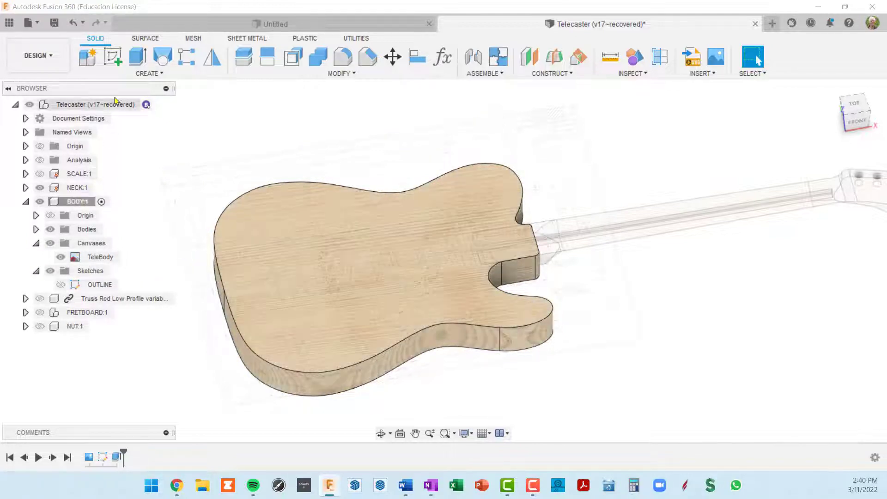
{"action": "left_click", "coordinate": [290, 236]}
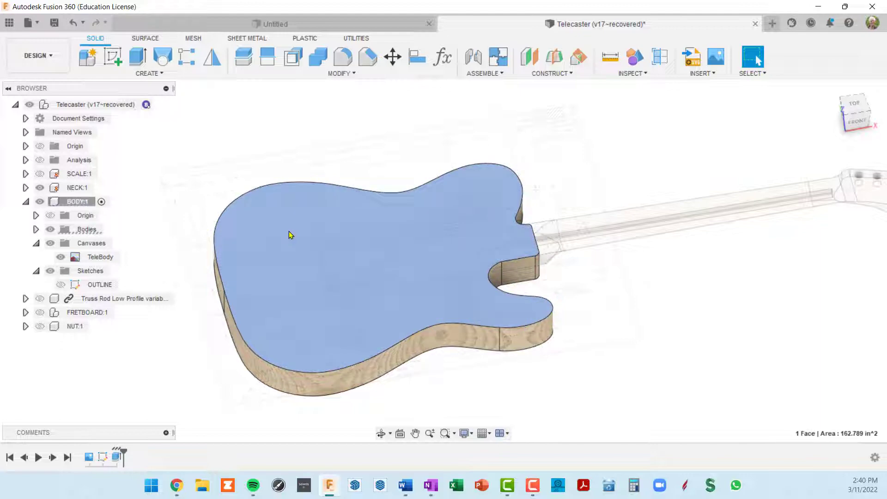
{"action": "left_click", "coordinate": [113, 58]}
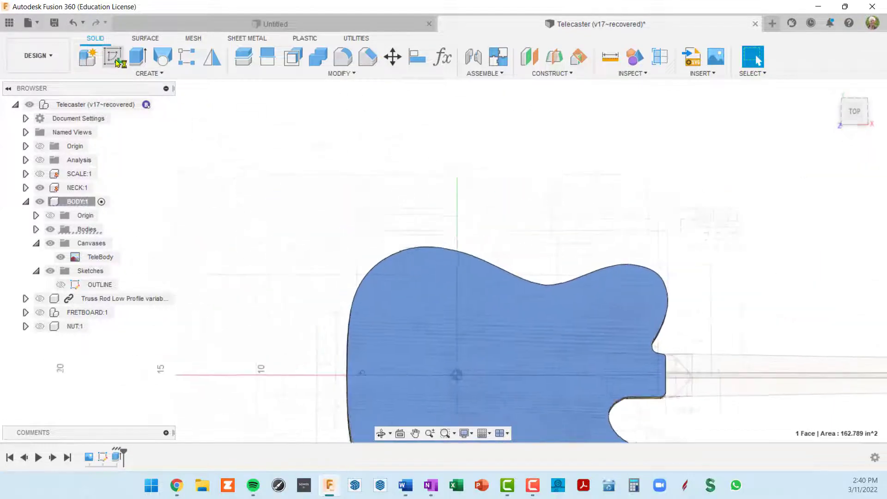
{"action": "scroll", "coordinate": [408, 381], "scroll_direction": "down", "scroll_amount": 3}
{"action": "middle_click_drag", "start_coordinate": [509, 340], "coordinate": [520, 231]}
{"action": "scroll", "coordinate": [508, 291], "scroll_direction": "up", "scroll_amount": 3}
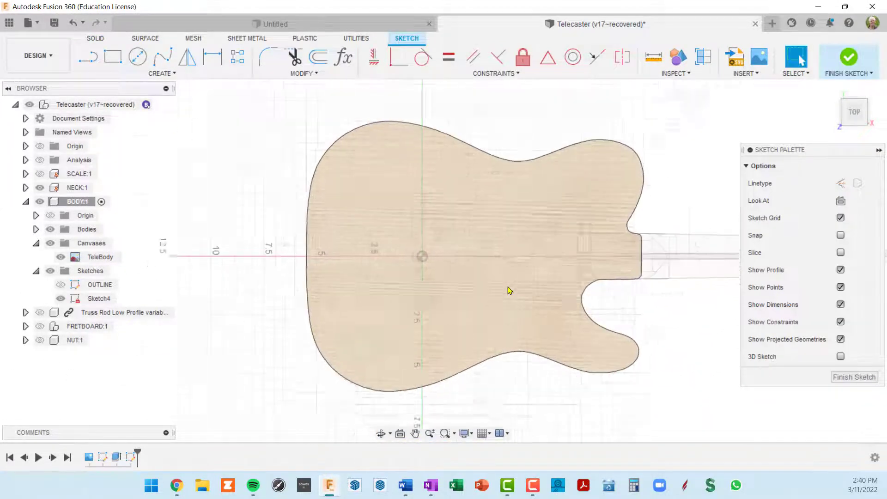
{"action": "scroll", "coordinate": [510, 290], "scroll_direction": "up", "scroll_amount": 3}
{"action": "scroll", "coordinate": [510, 289], "scroll_direction": "down", "scroll_amount": 2}
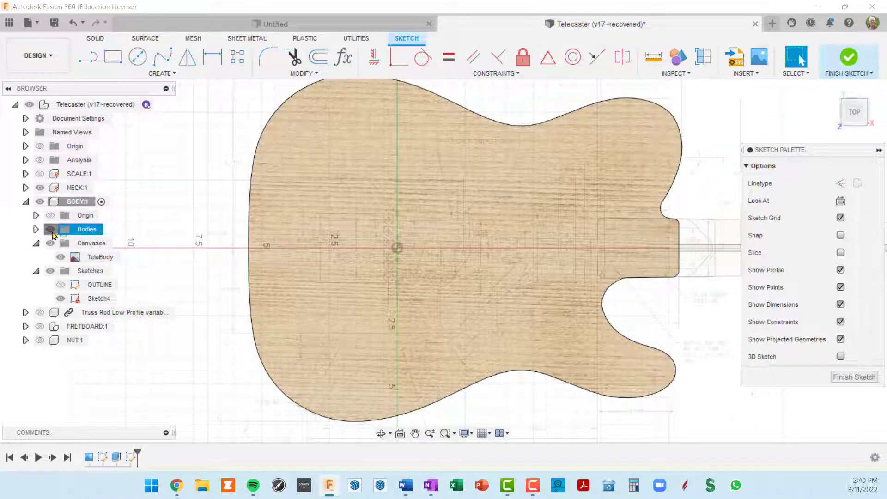
{"action": "left_click", "coordinate": [51, 231]}
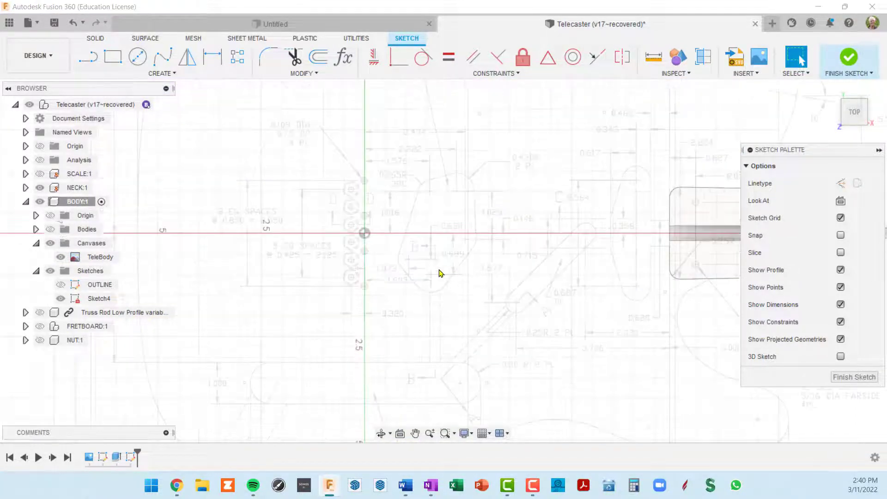
- Draw a center-diameter circle of .343*2 in over the rounded upper end of the neck pickup cavity on the canvas
{"action": "scroll", "coordinate": [440, 272], "scroll_direction": "up", "scroll_amount": 5}
{"action": "scroll", "coordinate": [440, 272], "scroll_direction": "down", "scroll_amount": 3}
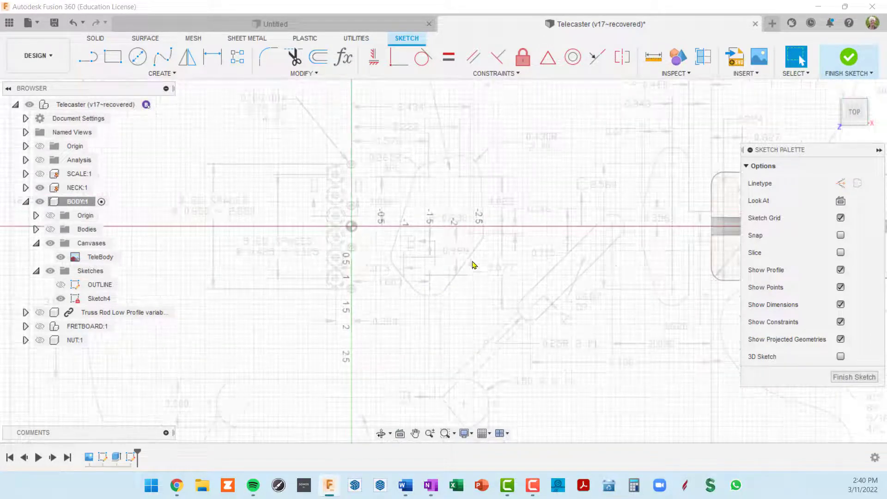
{"action": "mouse_move", "coordinate": [473, 263]}
{"action": "middle_mouse_down"}
{"action": "mouse_move", "coordinate": [546, 275]}
{"action": "mouse_move", "coordinate": [535, 273]}
{"action": "mouse_move", "coordinate": [628, 197]}
{"action": "mouse_move", "coordinate": [702, 178]}
{"action": "mouse_move", "coordinate": [707, 288]}
{"action": "middle_mouse_up"}
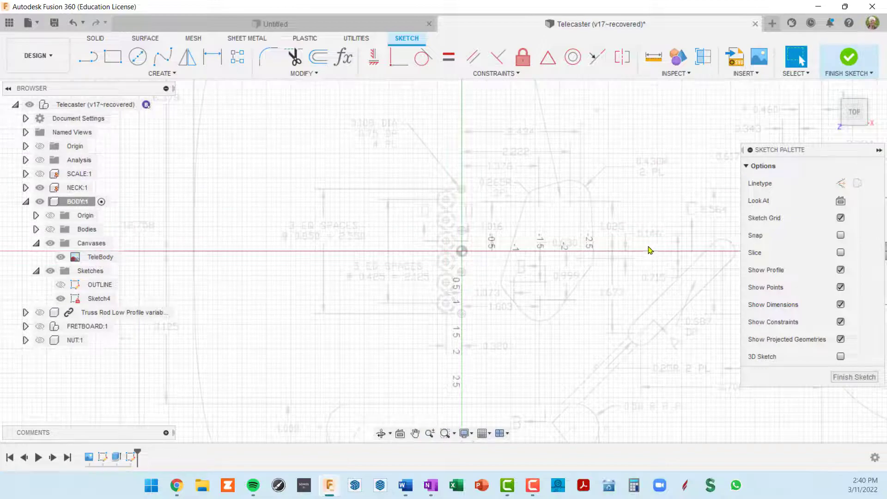
{"action": "scroll", "coordinate": [650, 250], "scroll_direction": "up", "scroll_amount": 2}
{"action": "mouse_move", "coordinate": [650, 246]}
{"action": "middle_mouse_down"}
{"action": "mouse_move", "coordinate": [603, 281]}
{"action": "mouse_move", "coordinate": [410, 257]}
{"action": "mouse_move", "coordinate": [376, 278]}
{"action": "mouse_move", "coordinate": [544, 206]}
{"action": "mouse_move", "coordinate": [523, 294]}
{"action": "mouse_move", "coordinate": [561, 241]}
{"action": "mouse_move", "coordinate": [571, 242]}
{"action": "middle_mouse_up"}
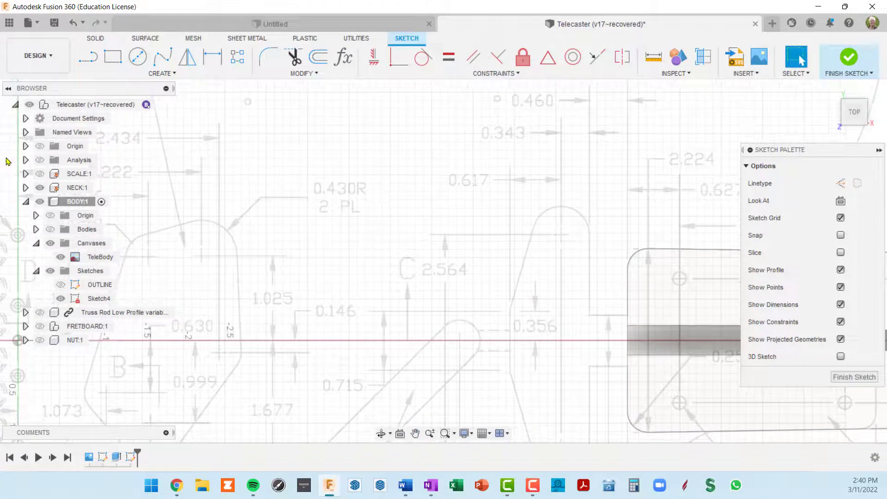
{"action": "left_click", "coordinate": [137, 58]}
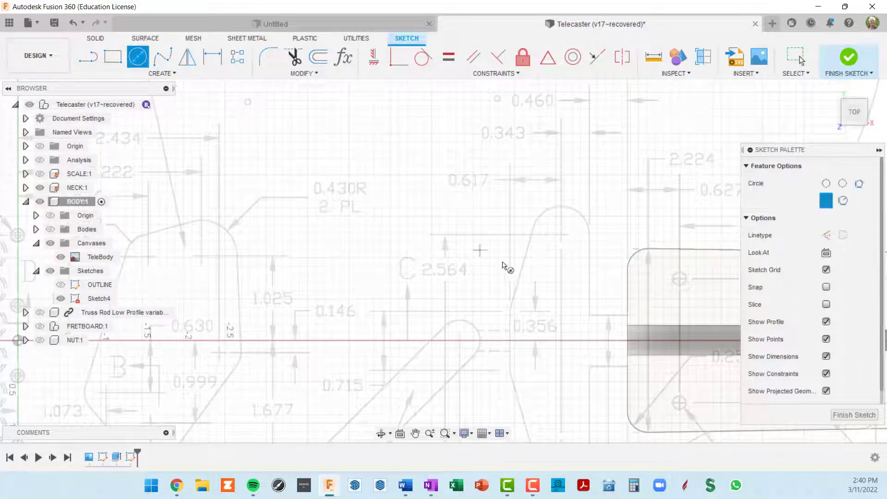
{"action": "left_click", "coordinate": [561, 234]}
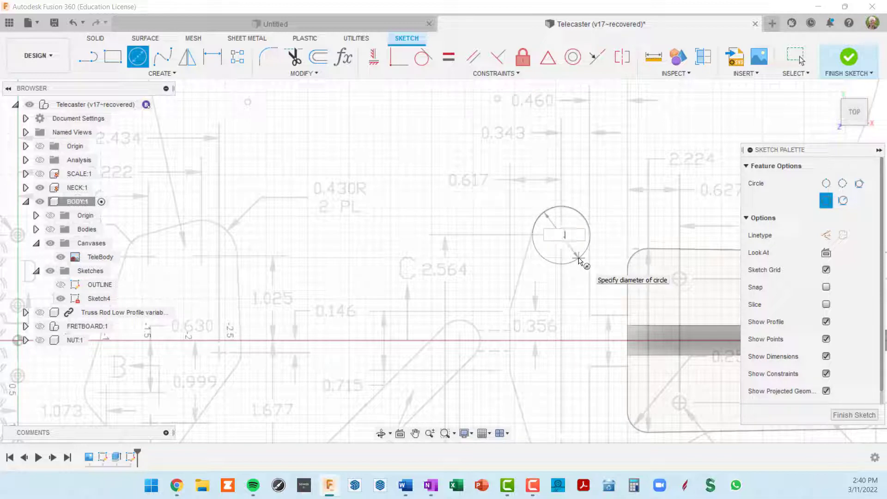
{"action": "key", "text": "Tab"}
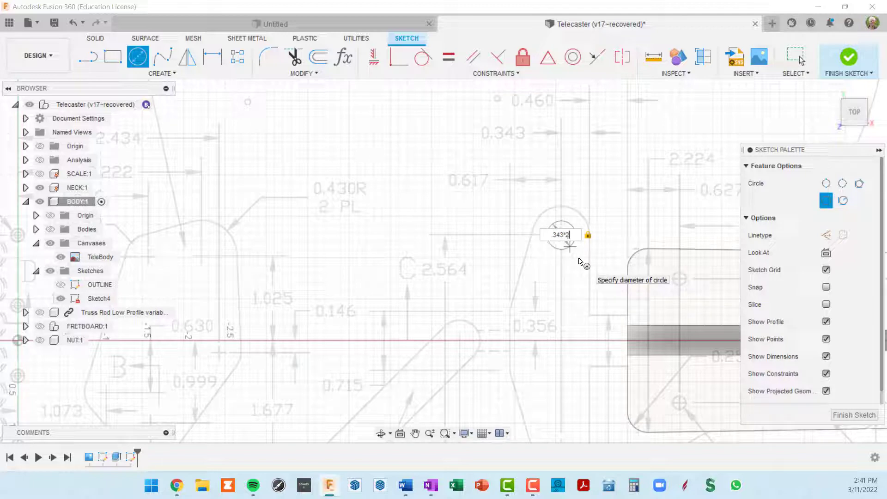
{"action": "key", "text": "Return"}
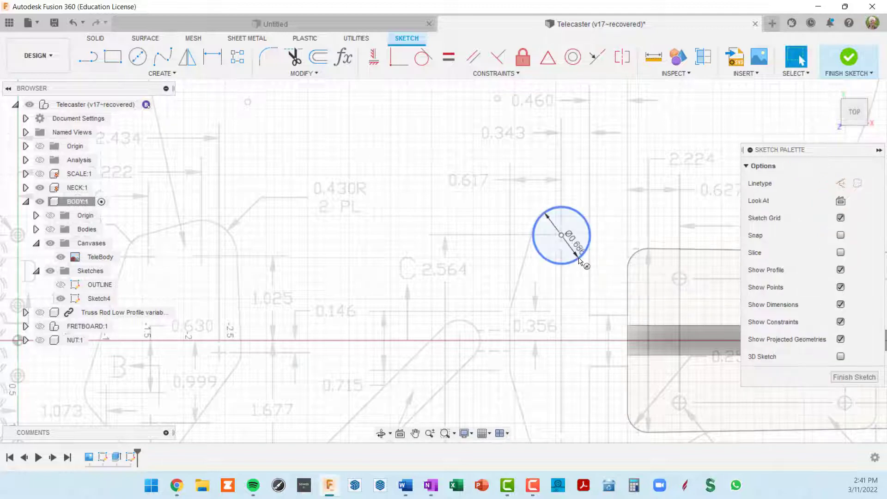
- Show the SCALE component and project its horizontal centerline into the body sketch
{"action": "scroll", "coordinate": [594, 288], "scroll_direction": "down", "scroll_amount": 3}
{"action": "middle_click_drag", "start_coordinate": [610, 323], "coordinate": [607, 278]}
{"action": "scroll", "coordinate": [588, 373], "scroll_direction": "up", "scroll_amount": 2}
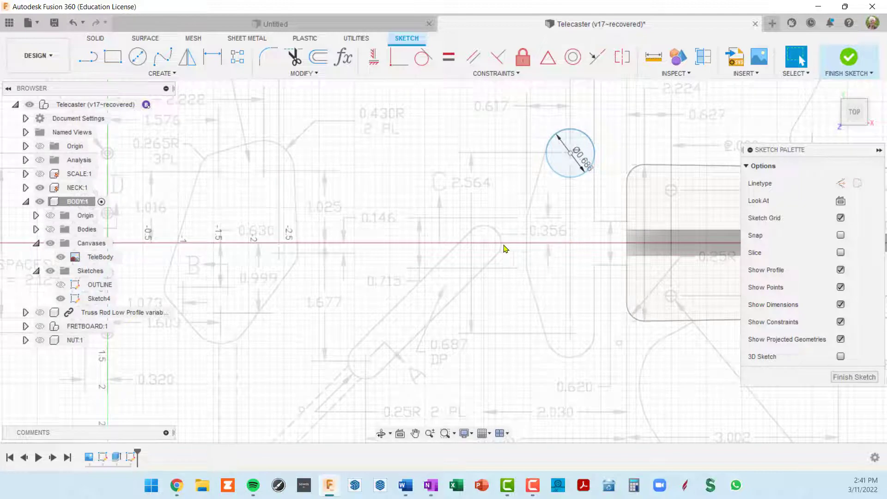
{"action": "scroll", "coordinate": [365, 243], "scroll_direction": "down", "scroll_amount": 2}
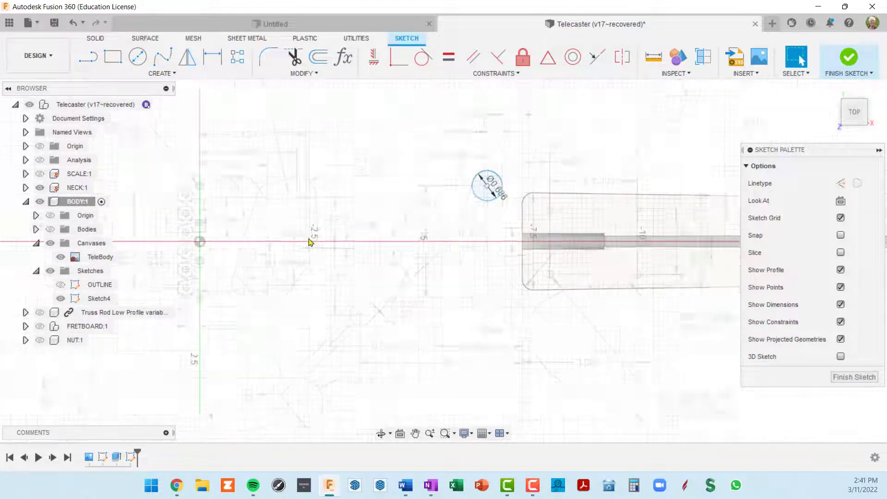
{"action": "middle_click_drag", "start_coordinate": [332, 268], "coordinate": [549, 274]}
{"action": "scroll", "coordinate": [548, 274], "scroll_direction": "down", "scroll_amount": 1}
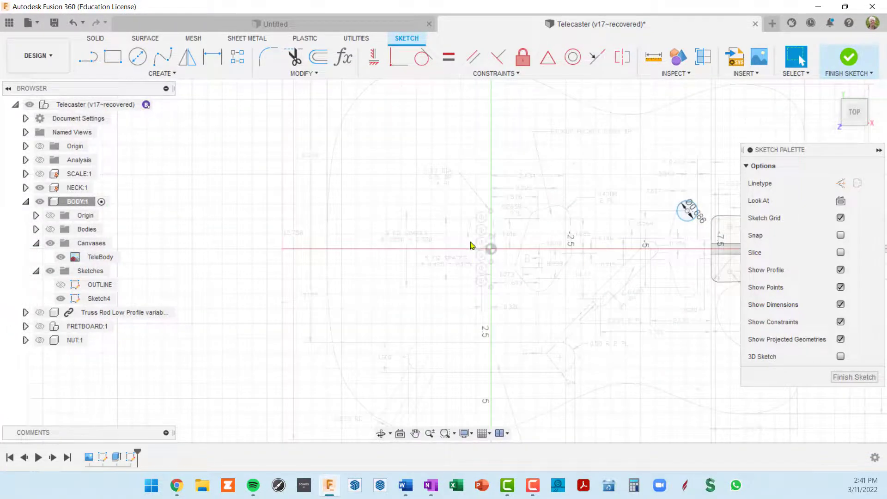
{"action": "key", "text": "p"}
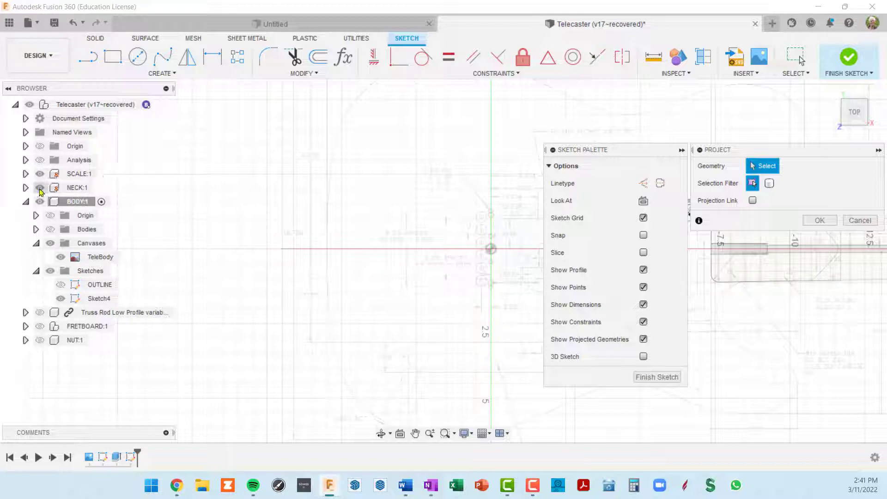
{"action": "left_click", "coordinate": [398, 252]}
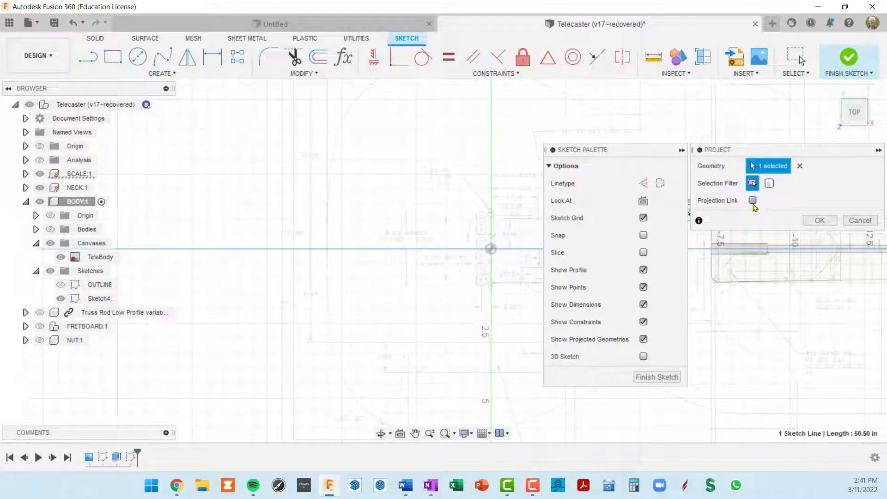
{"action": "left_click", "coordinate": [827, 225]}
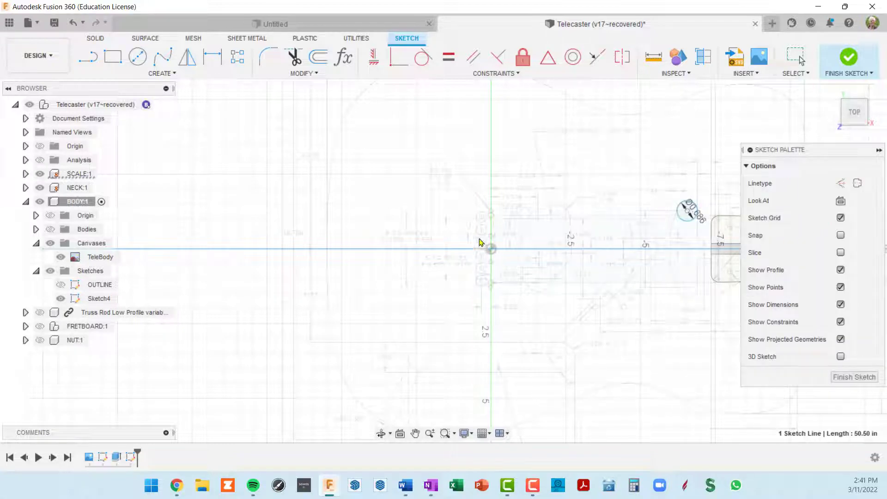
- Convert the projected centerline to a construction line
{"action": "scroll", "coordinate": [614, 259], "scroll_direction": "right", "scroll_amount": 5}
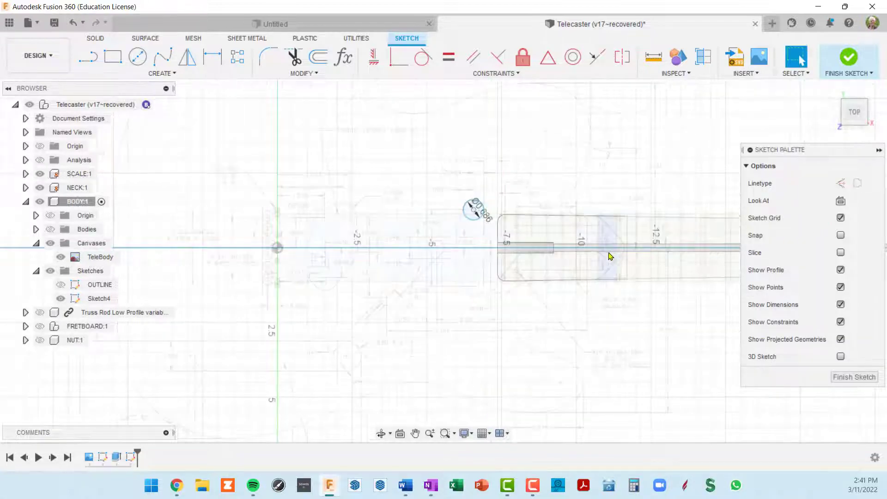
{"action": "left_click", "coordinate": [461, 249]}
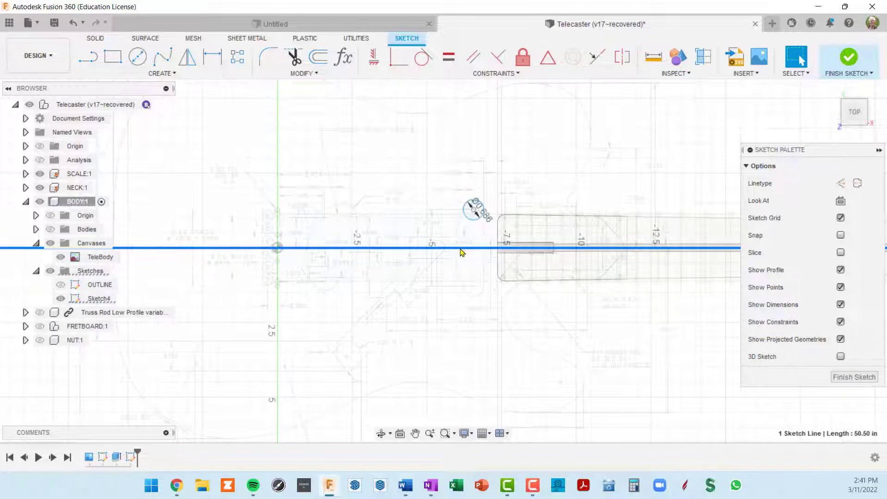
{"action": "key", "text": "x"}
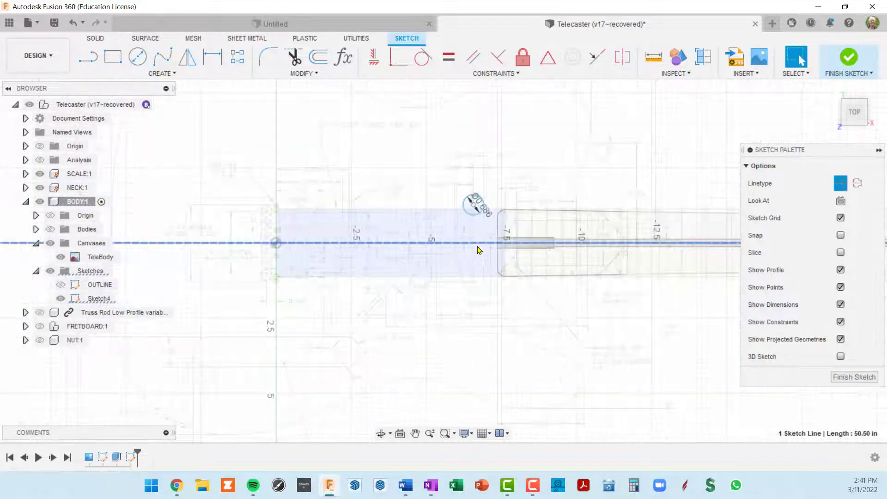
- Hide the SCALE and NECK components
{"action": "scroll", "coordinate": [479, 249], "scroll_direction": "left", "scroll_amount": 3}
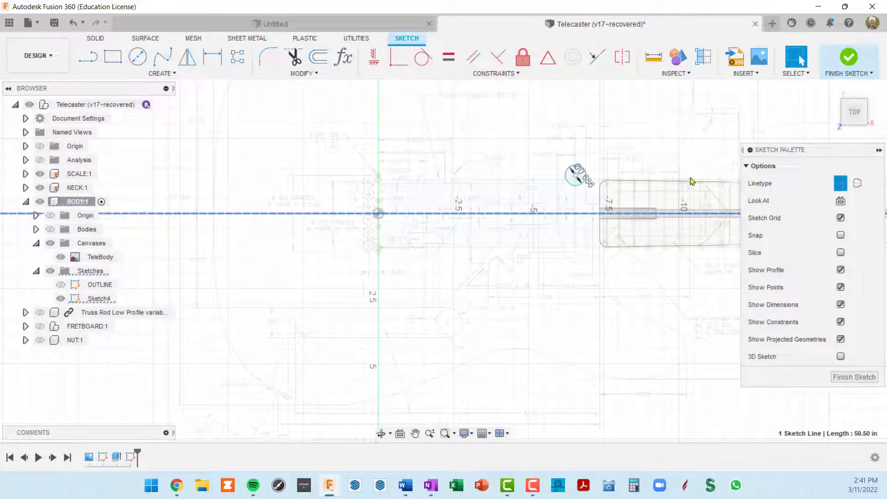
{"action": "left_click", "coordinate": [40, 174]}
{"action": "left_click", "coordinate": [40, 187]}
{"action": "scroll", "coordinate": [577, 184], "scroll_direction": "up", "scroll_amount": 5}
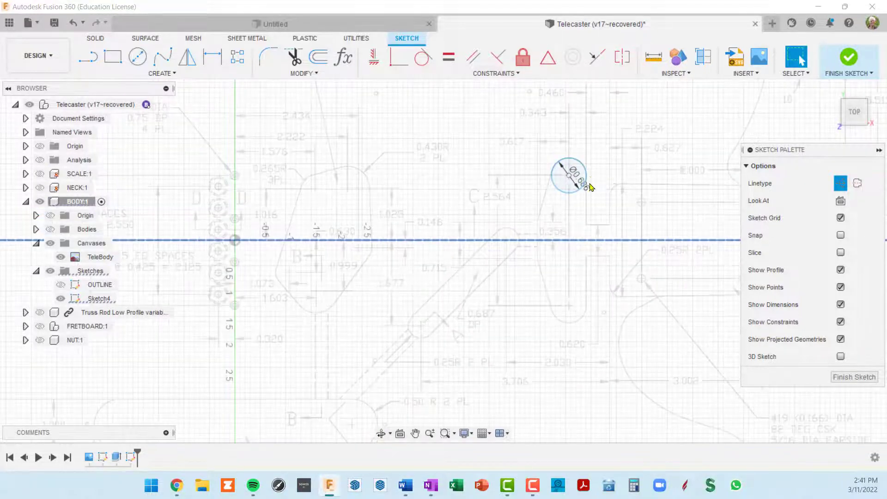
- Draw a 0.356 in line perpendicular to the centerline, upward along the neck pickup cavity's straight edge facing the bridge
{"action": "middle_click_drag", "start_coordinate": [581, 236], "coordinate": [573, 182]}
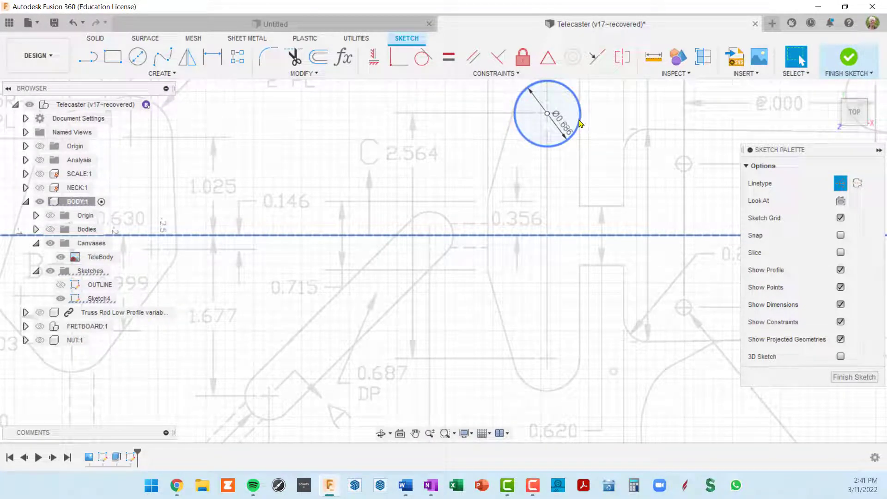
{"action": "left_click", "coordinate": [581, 123]}
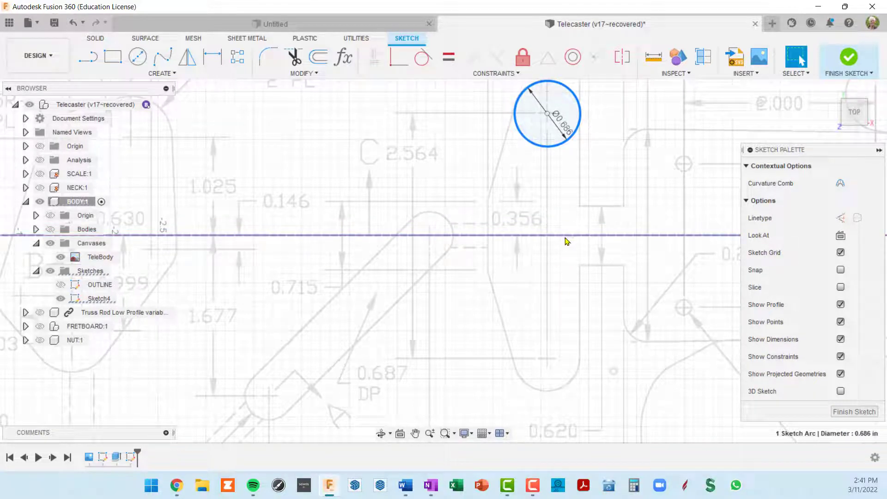
{"action": "mouse_move", "coordinate": [609, 224]}
{"action": "middle_mouse_down"}
{"action": "mouse_move", "coordinate": [635, 236]}
{"action": "mouse_move", "coordinate": [625, 237]}
{"action": "middle_mouse_up"}
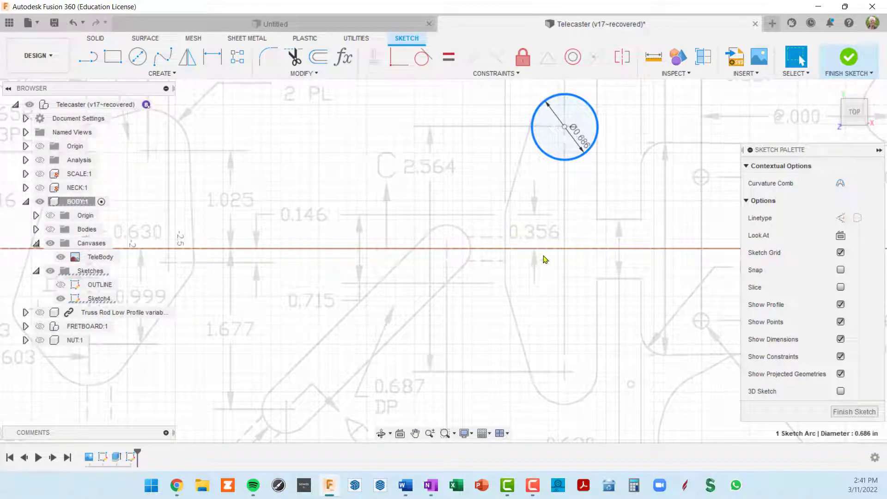
{"action": "key", "text": "l"}
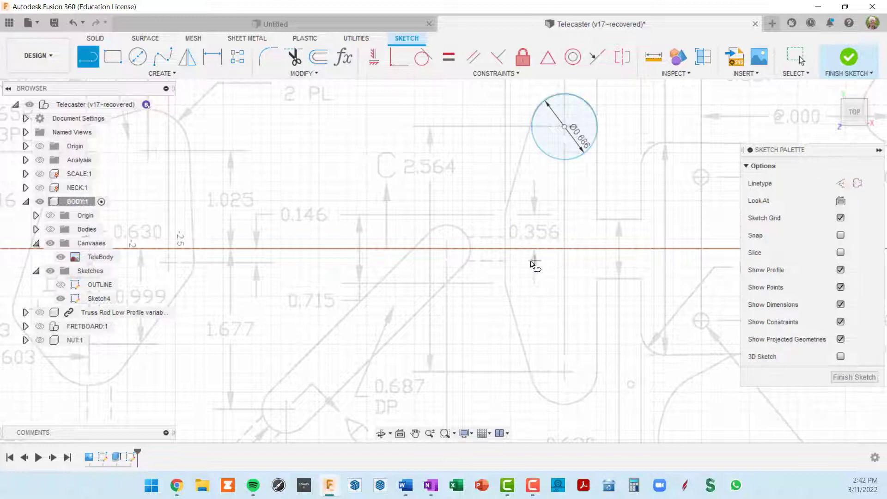
{"action": "left_click", "coordinate": [505, 249]}
{"action": "scroll", "coordinate": [508, 236], "scroll_direction": "up", "scroll_amount": 2}
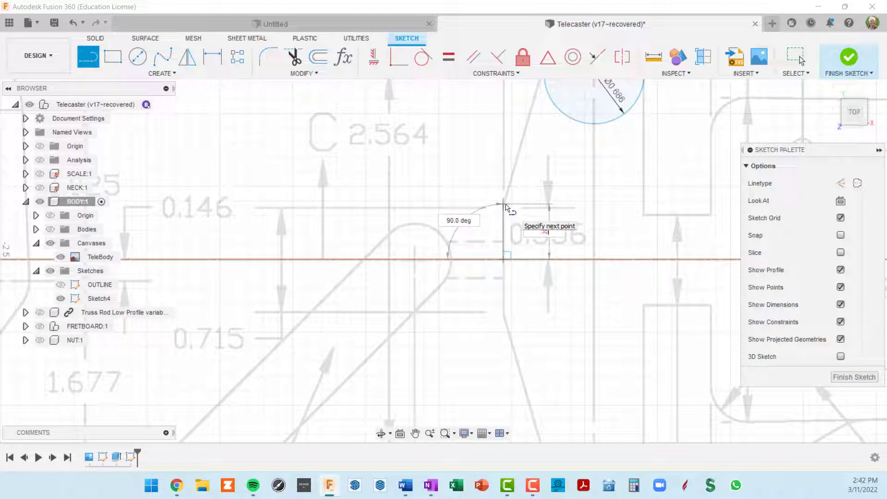
{"action": "key", "text": "Return"}
{"action": "key", "text": "Escape"}
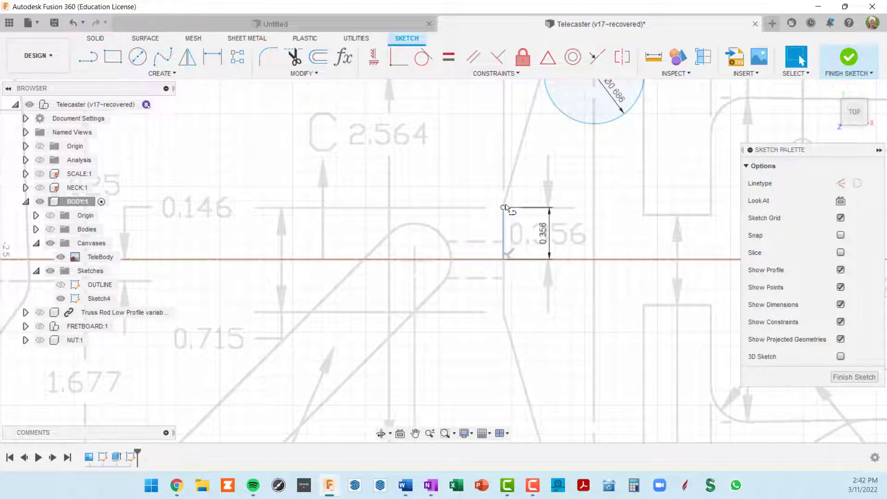
- Dimension the vertical distance from the circle's center to the centerline as 2.564/2 in
{"action": "scroll", "coordinate": [549, 202], "scroll_direction": "down", "scroll_amount": 5}
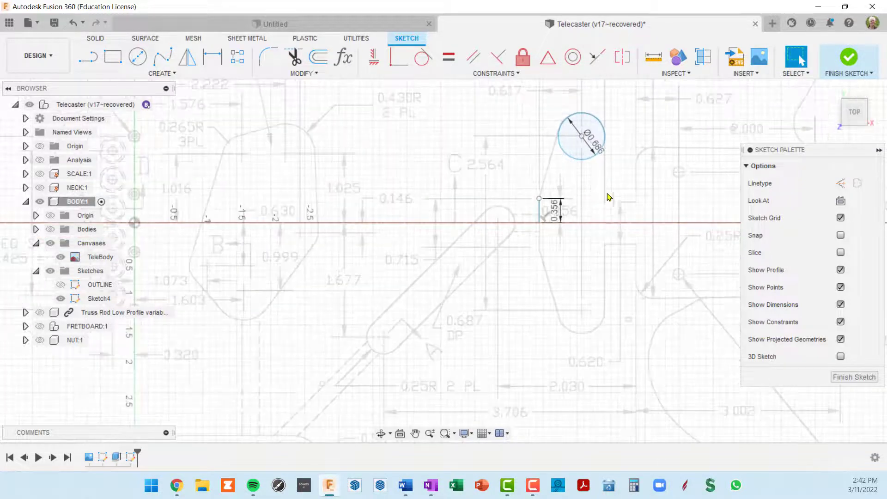
{"action": "middle_click_drag", "start_coordinate": [608, 198], "coordinate": [611, 235]}
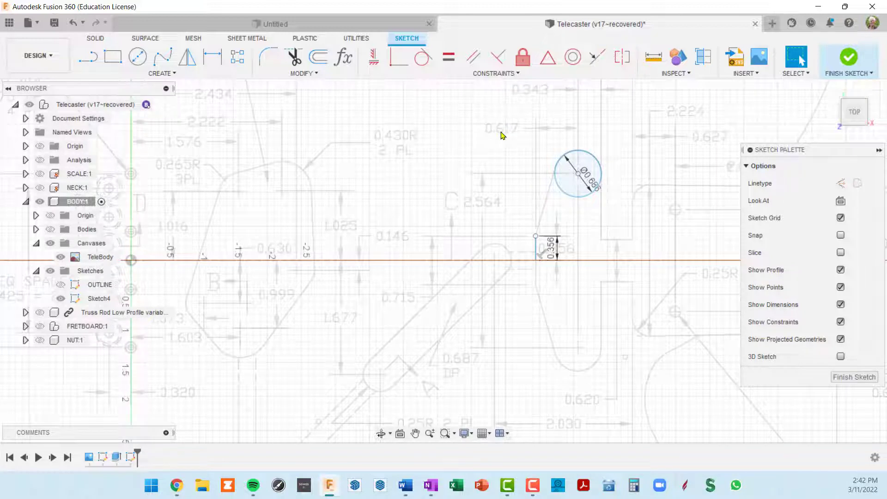
{"action": "left_click", "coordinate": [580, 181]}
{"action": "scroll", "coordinate": [640, 185], "scroll_direction": "down", "scroll_amount": 2}
{"action": "scroll", "coordinate": [580, 198], "scroll_direction": "up", "scroll_amount": 5}
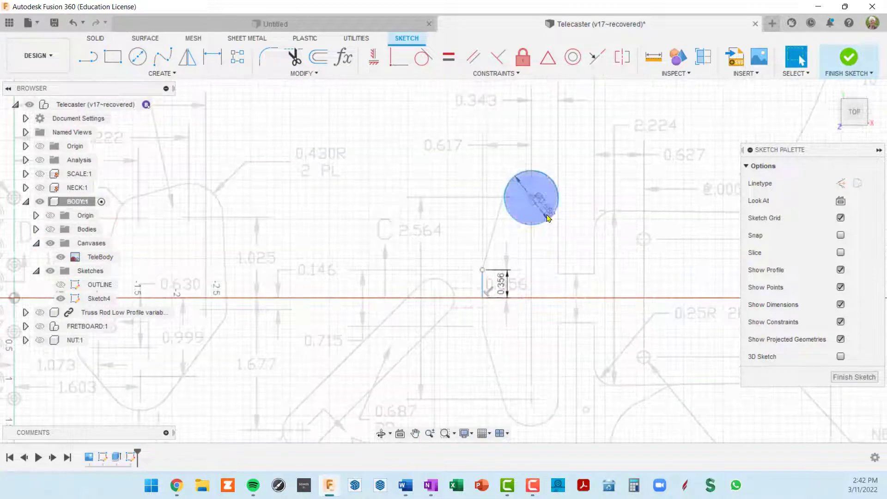
{"action": "scroll", "coordinate": [569, 189], "scroll_direction": "down", "scroll_amount": 2}
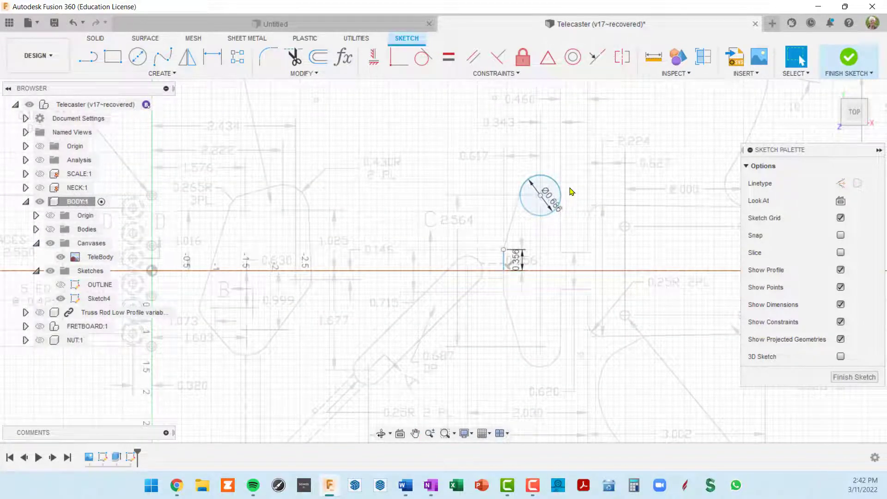
{"action": "scroll", "coordinate": [571, 191], "scroll_direction": "up", "scroll_amount": 3}
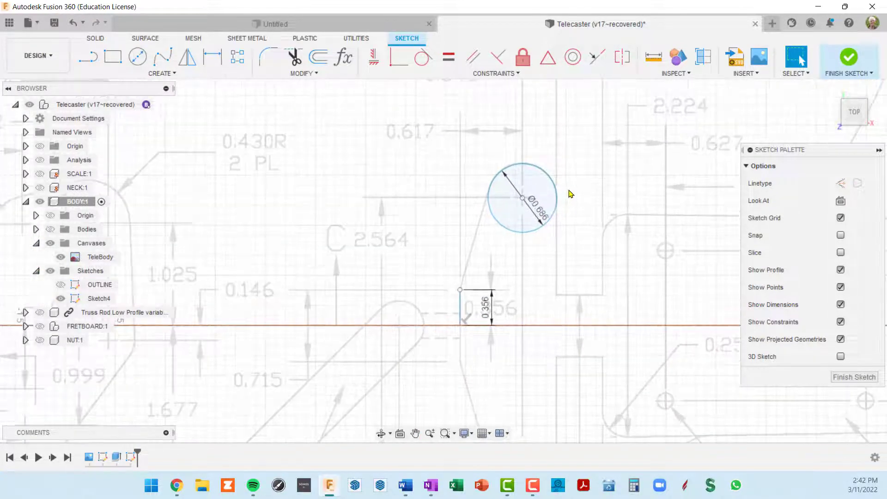
{"action": "scroll", "coordinate": [570, 193], "scroll_direction": "down", "scroll_amount": 2}
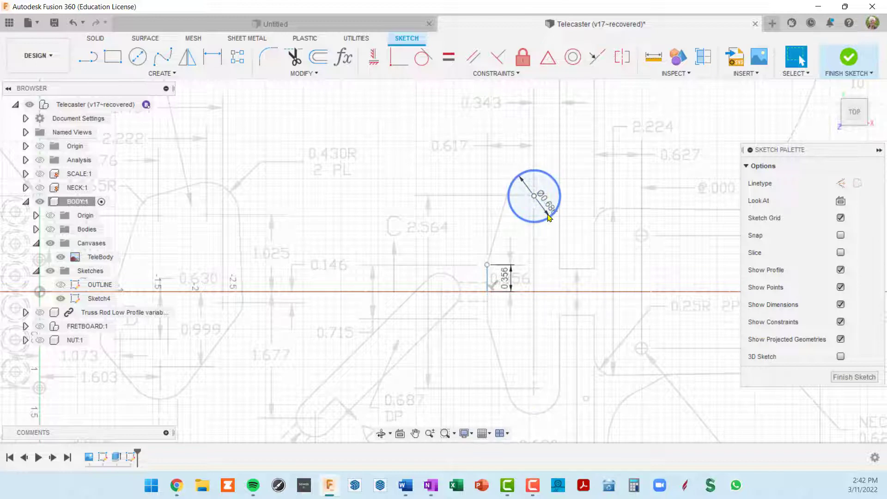
{"action": "key", "text": "d"}
{"action": "left_click", "coordinate": [534, 196]}
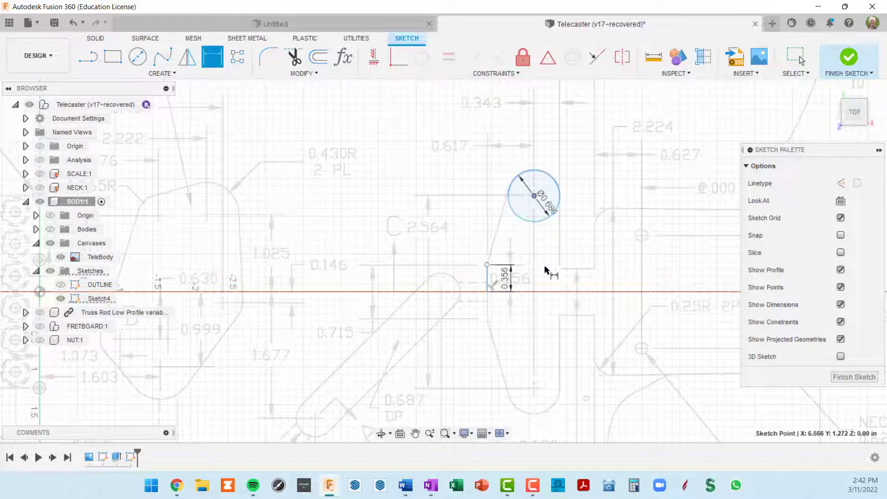
{"action": "left_click", "coordinate": [539, 292]}
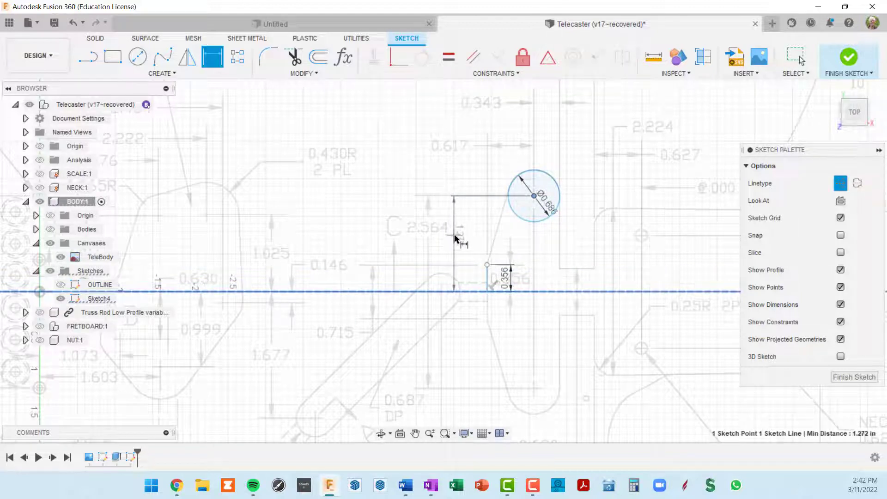
{"action": "left_click", "coordinate": [456, 241]}
{"action": "type", "text": "2.564/2"}
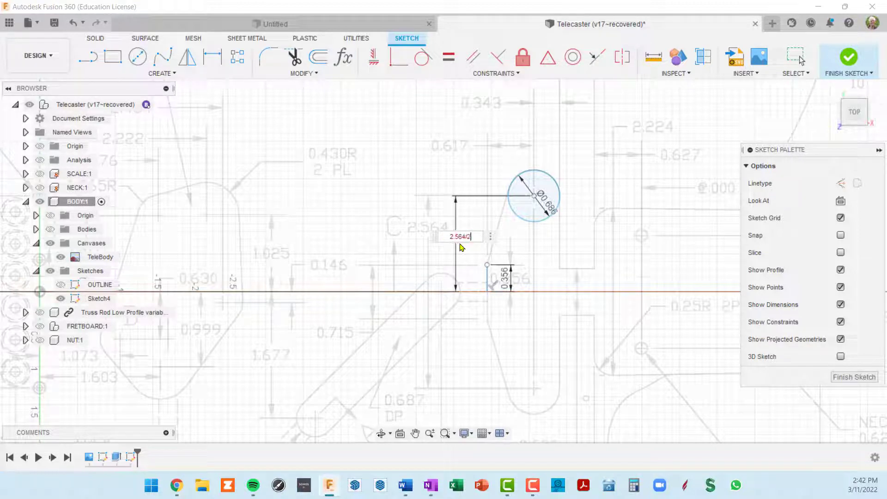
{"action": "key", "text": "Return"}
{"action": "scroll", "coordinate": [531, 205], "scroll_direction": "up", "scroll_amount": 2}
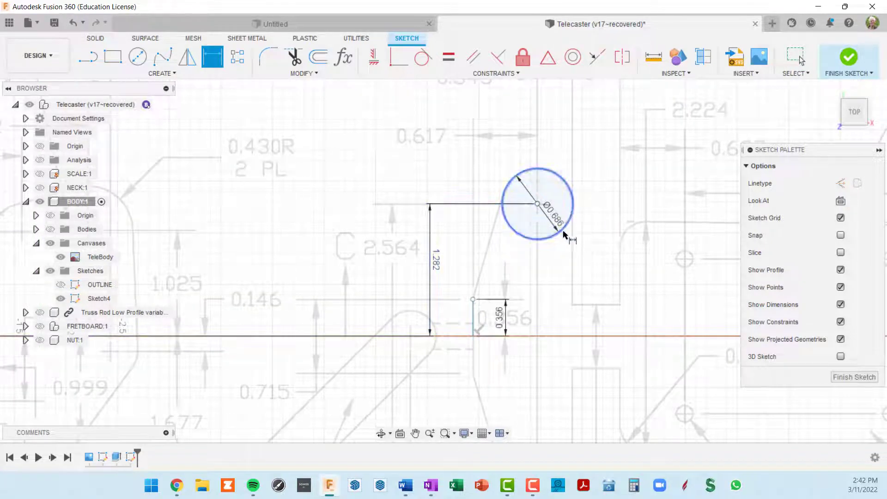
{"action": "scroll", "coordinate": [583, 235], "scroll_direction": "down", "scroll_amount": 3}
{"action": "mouse_move", "coordinate": [587, 213]}
{"action": "middle_mouse_down"}
{"action": "mouse_move", "coordinate": [550, 210]}
{"action": "mouse_move", "coordinate": [538, 194]}
{"action": "middle_mouse_up"}
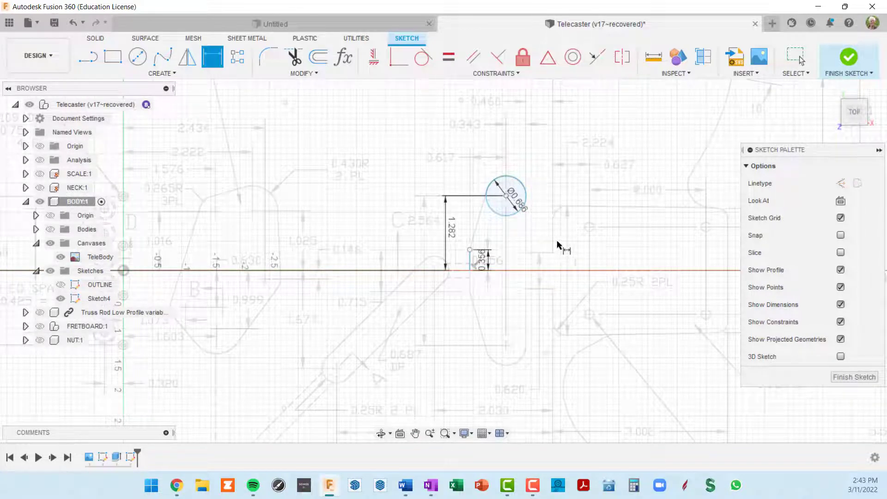
- Show the NECK component and project its heel-end edge at the truss rod slot into the body sketch
{"action": "left_click", "coordinate": [67, 201]}
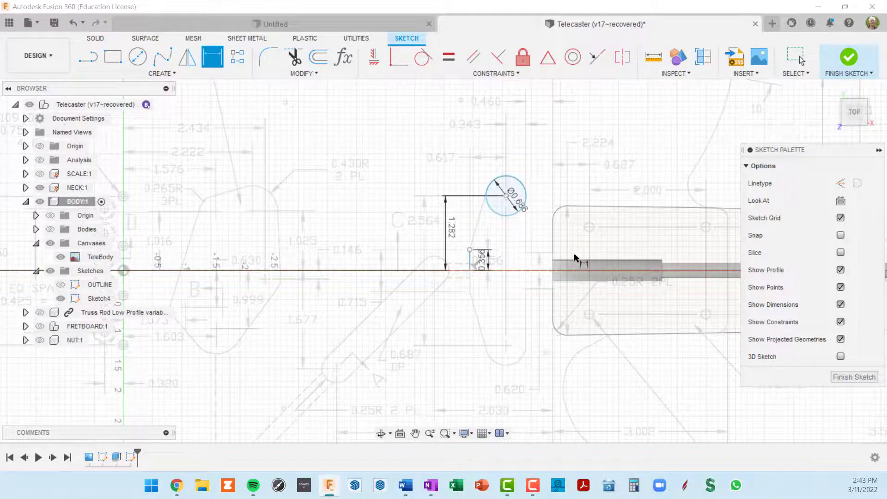
{"action": "key", "text": "p"}
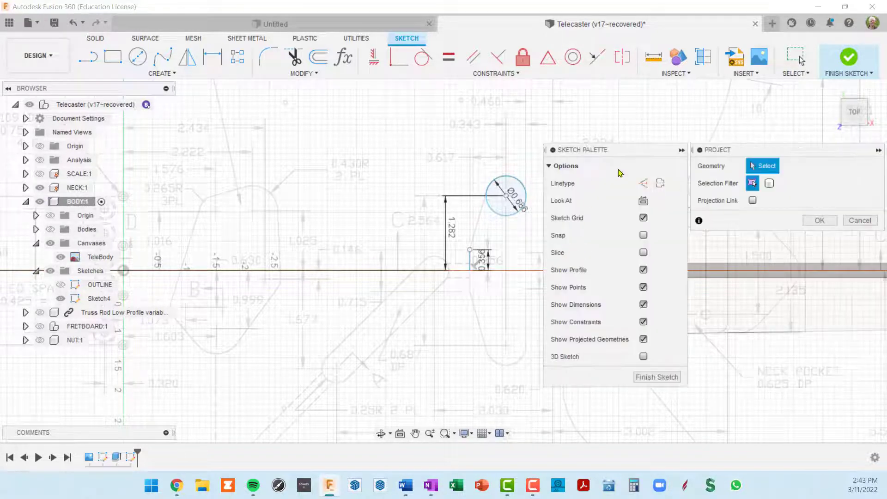
{"action": "left_click_drag", "start_coordinate": [629, 155], "coordinate": [259, 137]}
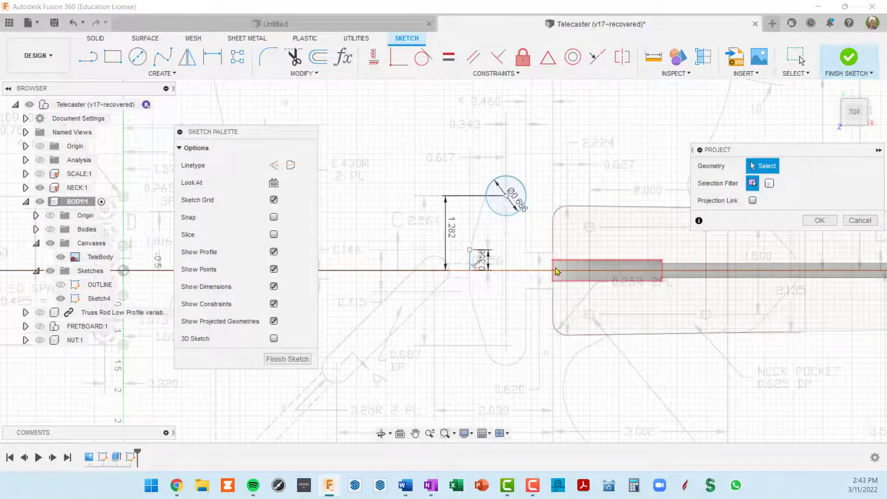
{"action": "scroll", "coordinate": [552, 265], "scroll_direction": "up", "scroll_amount": 3}
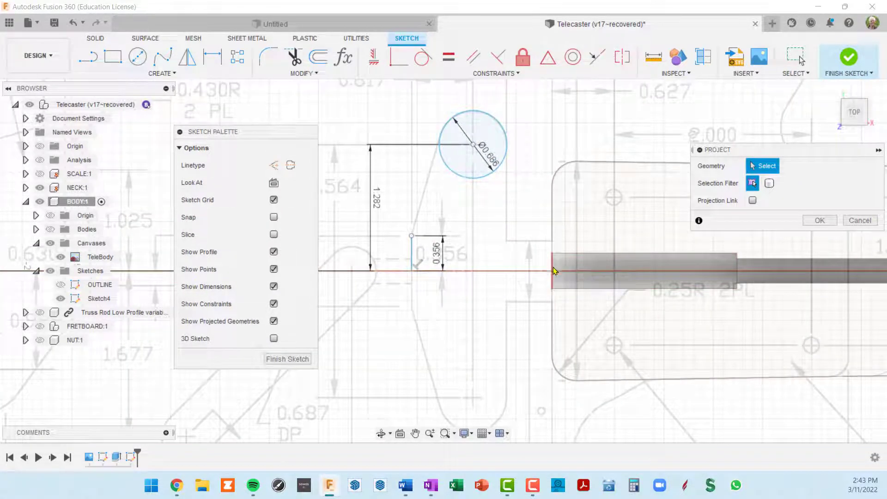
{"action": "left_click", "coordinate": [553, 271]}
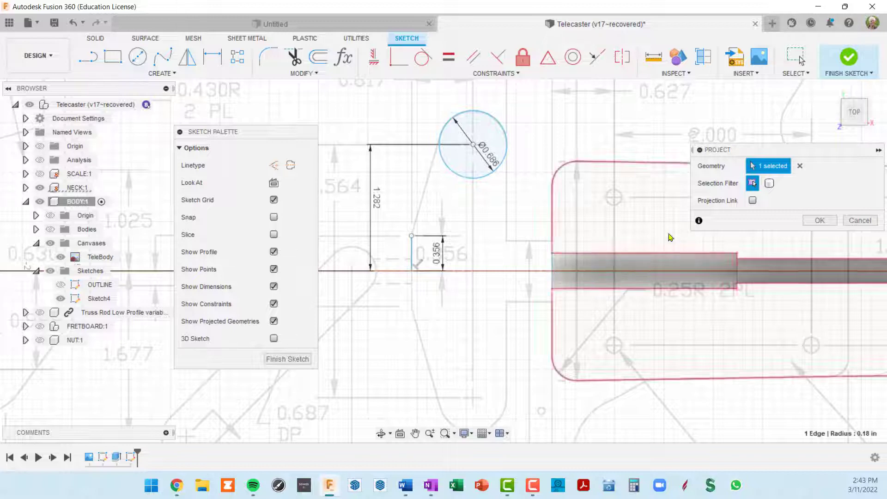
{"action": "left_click", "coordinate": [819, 221]}
- Convert the projected heel-end edge to a construction line and fix it in place
{"action": "left_click", "coordinate": [552, 267]}
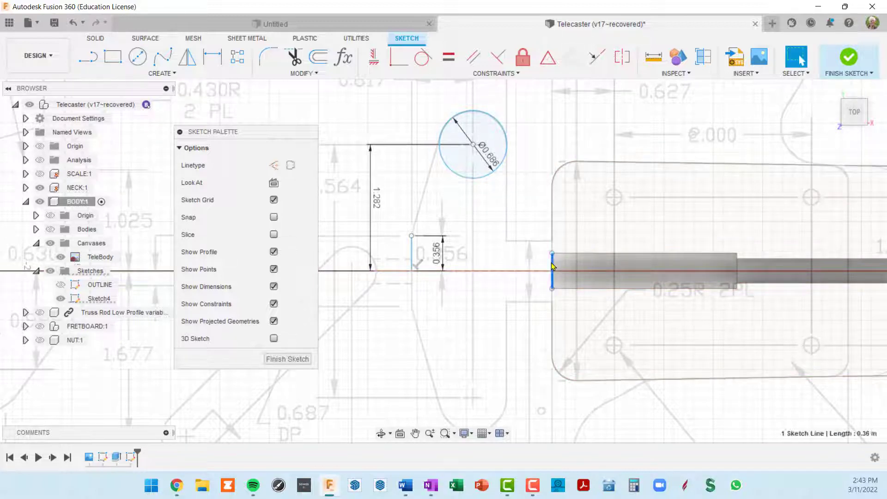
{"action": "key", "text": "x"}
{"action": "scroll", "coordinate": [564, 272], "scroll_direction": "up", "scroll_amount": 3}
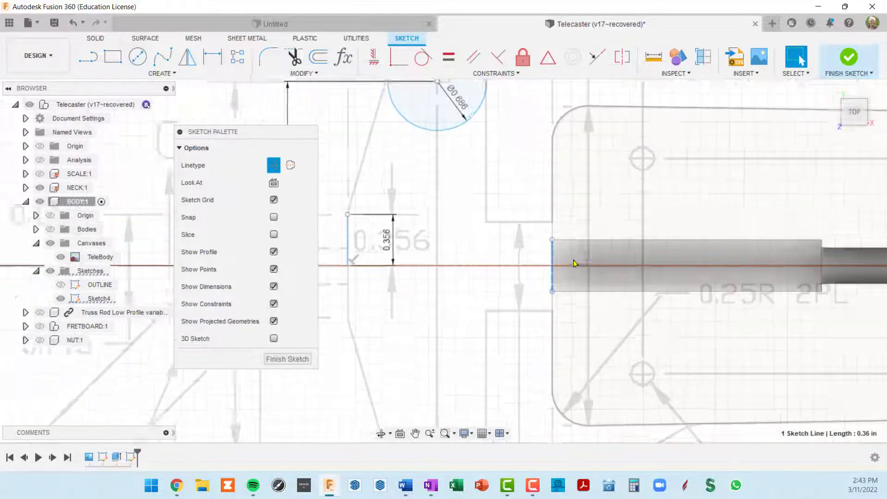
{"action": "scroll", "coordinate": [586, 241], "scroll_direction": "down", "scroll_amount": 3}
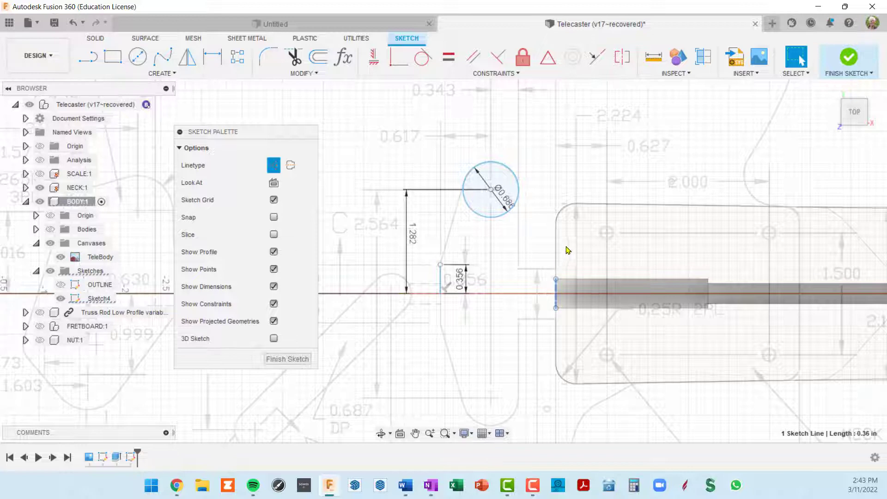
{"action": "scroll", "coordinate": [587, 164], "scroll_direction": "down", "scroll_amount": 1}
{"action": "middle_click_drag", "start_coordinate": [582, 211], "coordinate": [588, 244]}
{"action": "scroll", "coordinate": [587, 242], "scroll_direction": "up", "scroll_amount": 1}
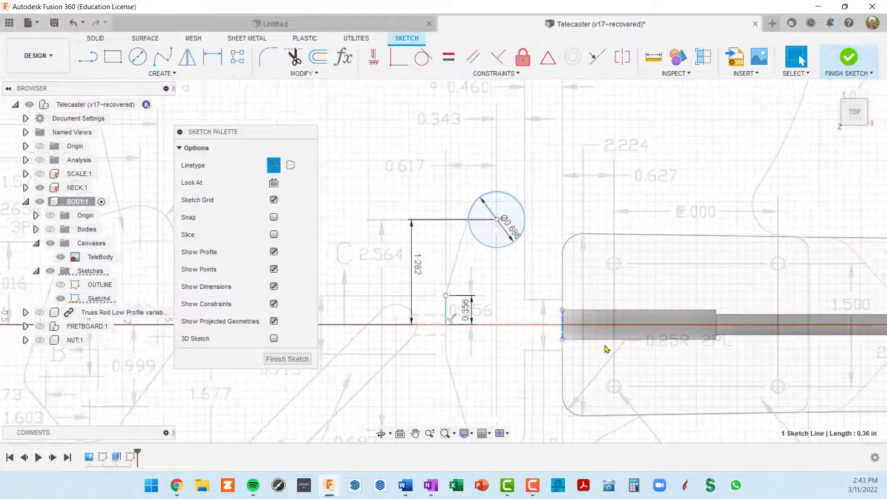
{"action": "scroll", "coordinate": [584, 334], "scroll_direction": "up", "scroll_amount": 2}
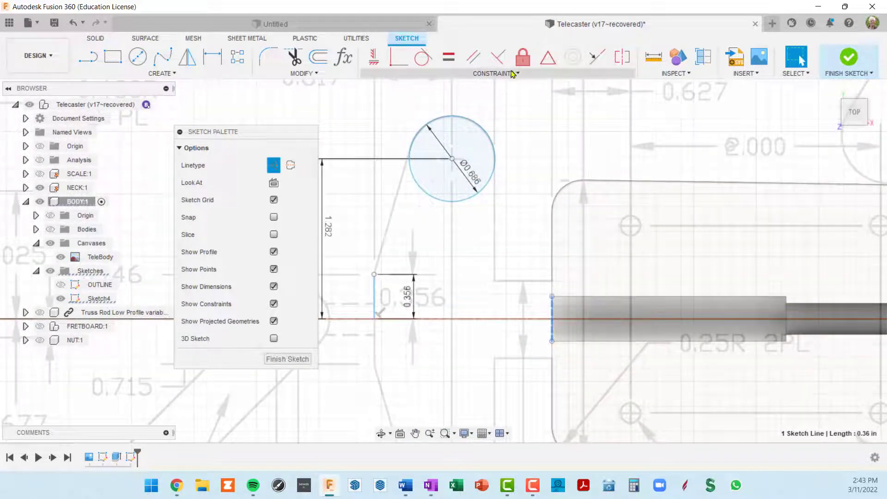
{"action": "left_click", "coordinate": [524, 58]}
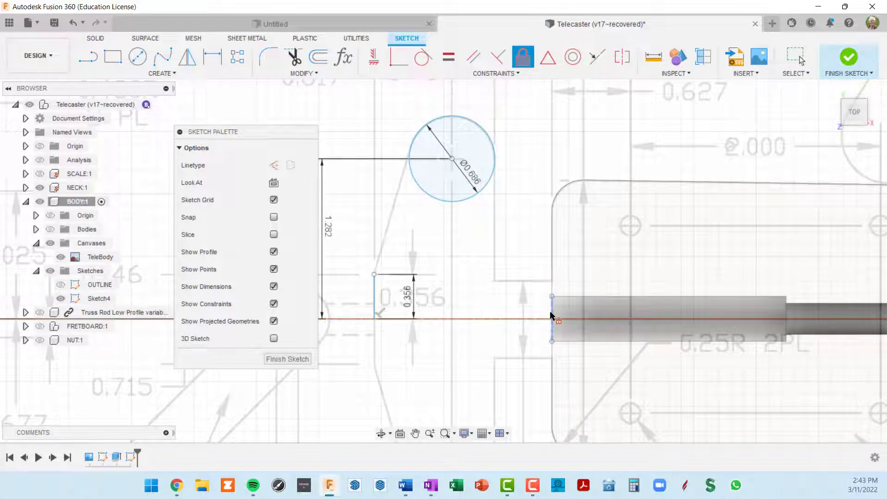
{"action": "scroll", "coordinate": [551, 319], "scroll_direction": "up", "scroll_amount": 3}
{"action": "scroll", "coordinate": [604, 254], "scroll_direction": "down", "scroll_amount": 3}
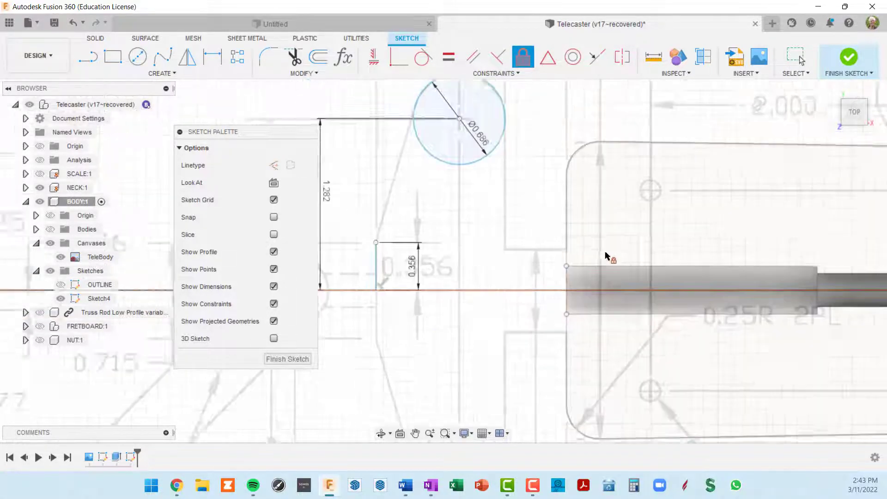
- Dimension the horizontal distance from the circle's center to the projected heel line as .460+.343 in
{"action": "scroll", "coordinate": [595, 208], "scroll_direction": "down", "scroll_amount": 2}
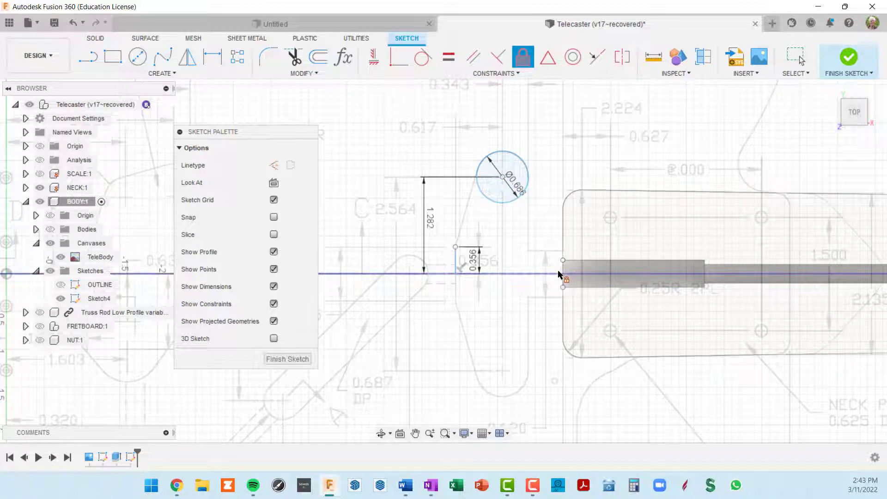
{"action": "mouse_move", "coordinate": [564, 199]}
{"action": "middle_mouse_down"}
{"action": "mouse_move", "coordinate": [549, 254]}
{"action": "mouse_move", "coordinate": [557, 272]}
{"action": "middle_mouse_up"}
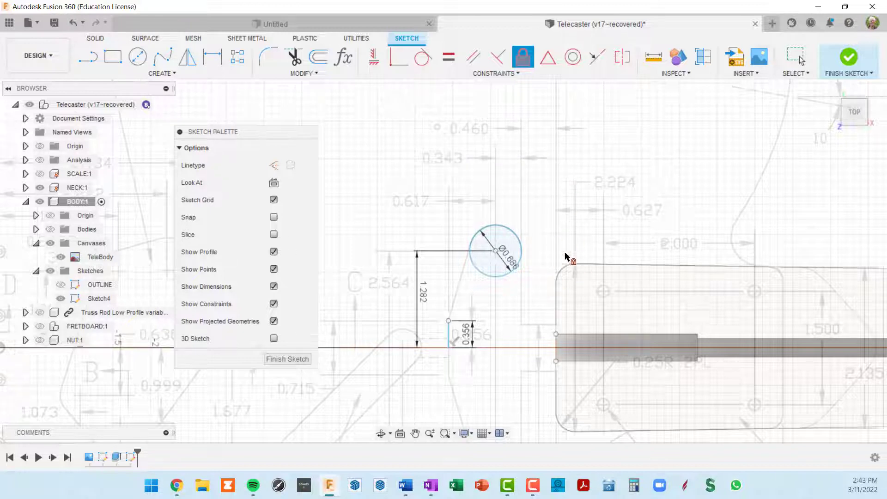
{"action": "scroll", "coordinate": [570, 171], "scroll_direction": "down", "scroll_amount": 2}
{"action": "scroll", "coordinate": [531, 148], "scroll_direction": "up", "scroll_amount": 2}
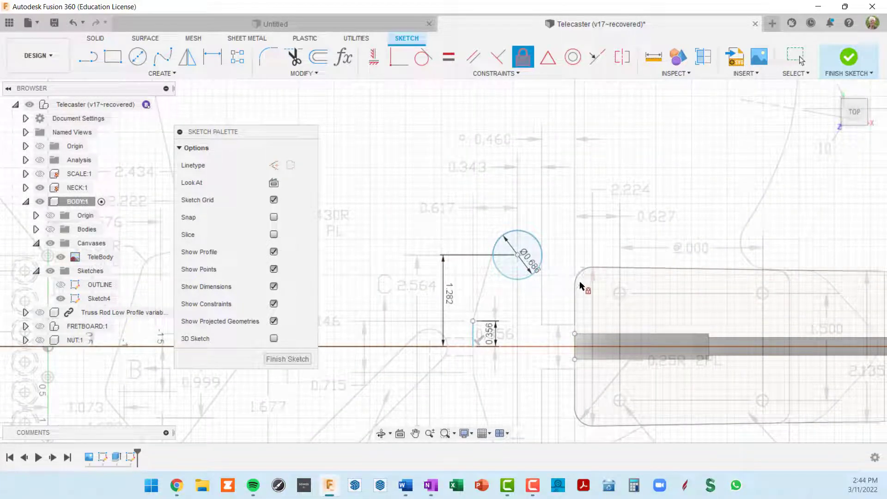
{"action": "key", "text": "d"}
{"action": "left_click", "coordinate": [517, 255]}
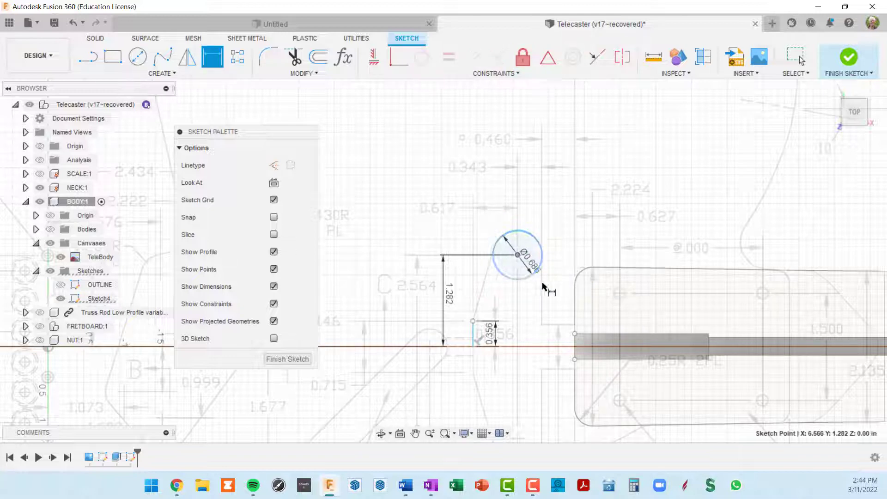
{"action": "left_click", "coordinate": [574, 347]}
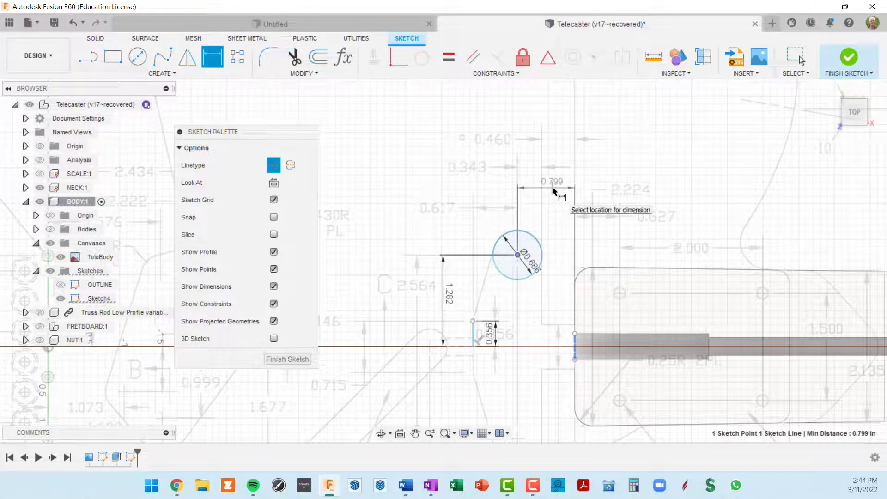
{"action": "left_click", "coordinate": [553, 191]}
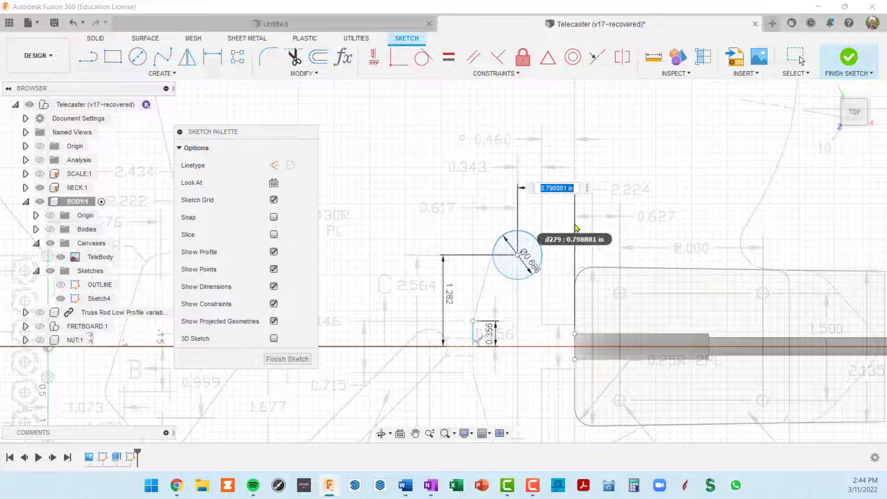
{"action": "key", "text": "BackSpace"}
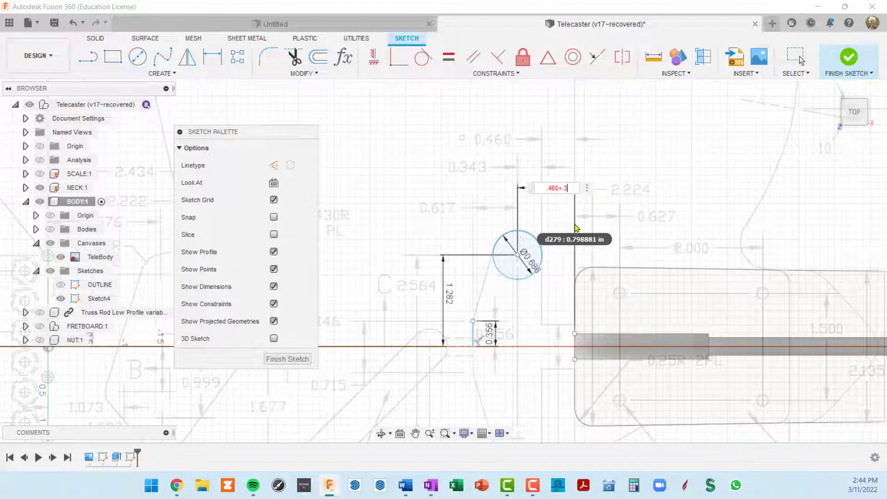
{"action": "type", "text": ".460+.343"}
{"action": "key", "text": "Return"}
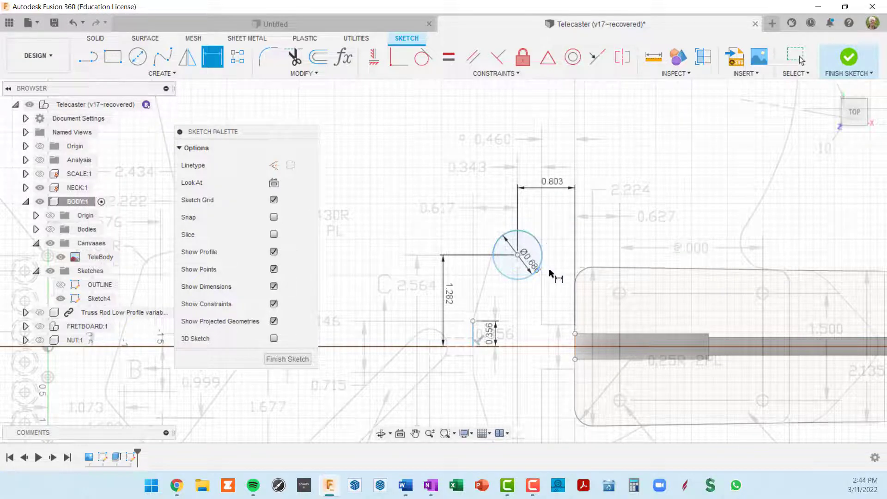
- Draw a line about 0.465 in long from the neck heel toward the pickup cavity, along the connecting channel's upper edge
{"action": "mouse_move", "coordinate": [550, 247]}
{"action": "middle_mouse_down"}
{"action": "mouse_move", "coordinate": [580, 171]}
{"action": "mouse_move", "coordinate": [570, 186]}
{"action": "middle_mouse_up"}
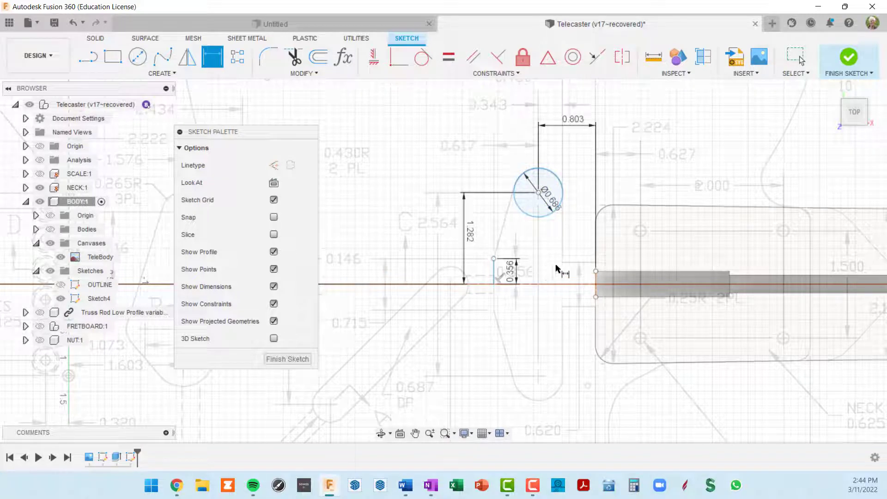
{"action": "scroll", "coordinate": [564, 275], "scroll_direction": "up", "scroll_amount": 3}
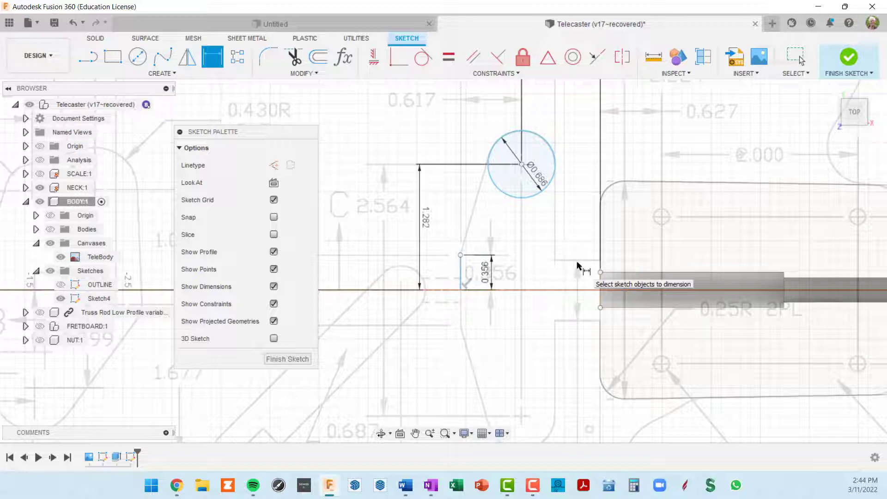
{"action": "key", "text": "l"}
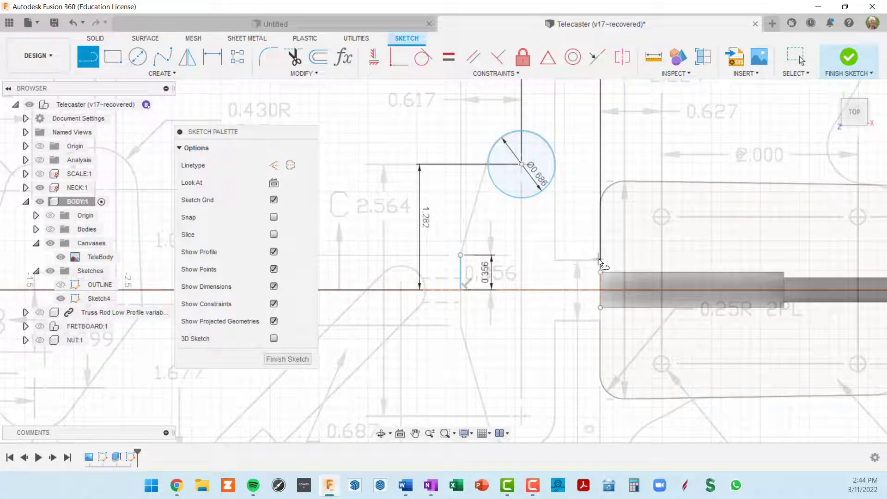
{"action": "scroll", "coordinate": [602, 268], "scroll_direction": "up", "scroll_amount": 2}
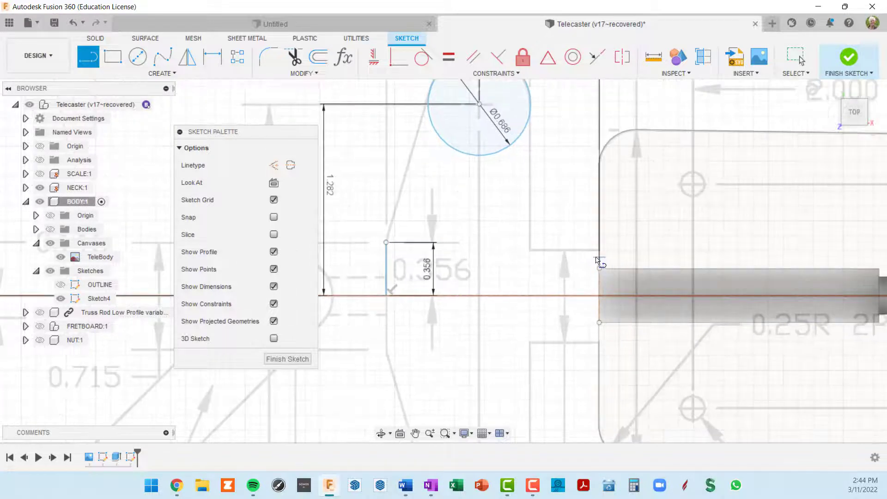
{"action": "scroll", "coordinate": [605, 272], "scroll_direction": "up", "scroll_amount": 2}
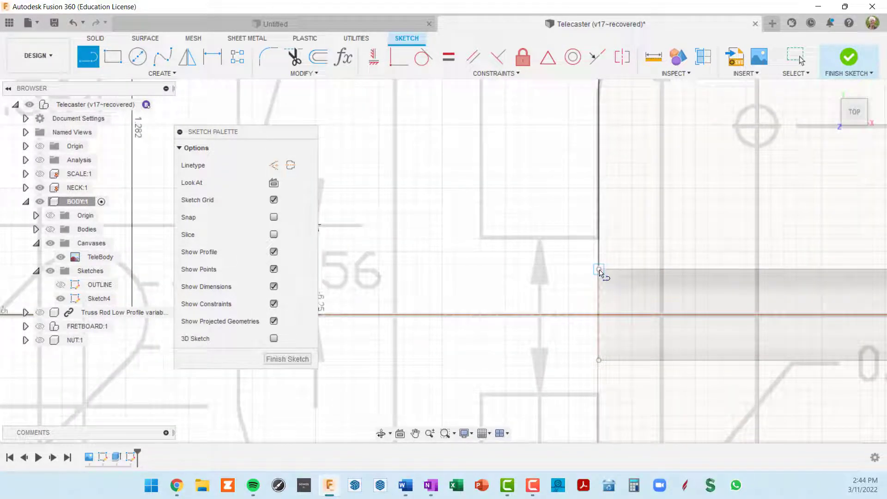
{"action": "left_click", "coordinate": [599, 239]}
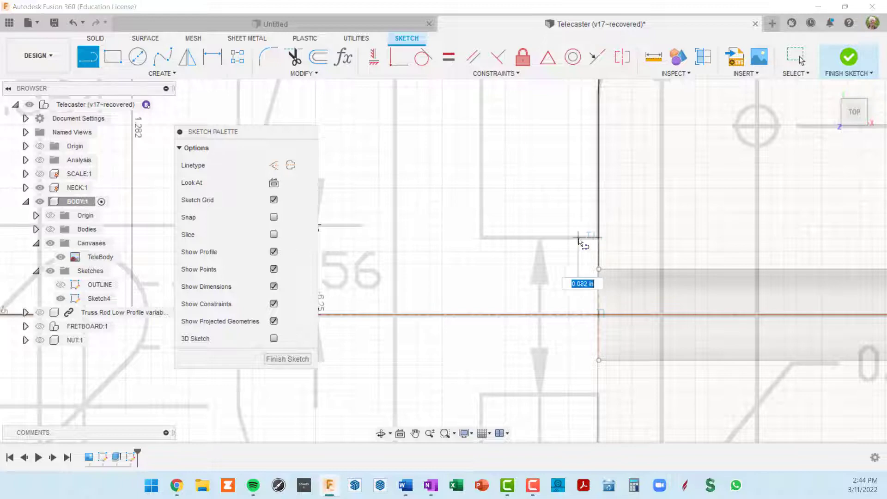
{"action": "left_click", "coordinate": [483, 244]}
{"action": "scroll", "coordinate": [483, 245], "scroll_direction": "down", "scroll_amount": 3}
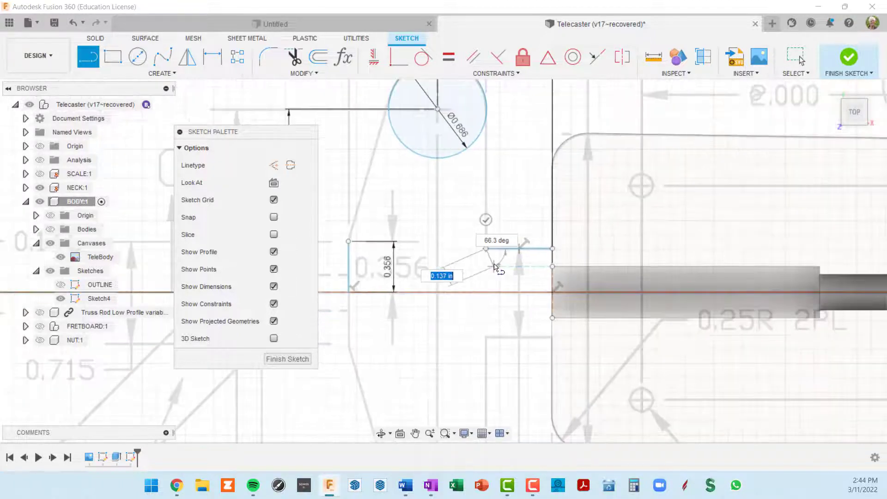
{"action": "key", "text": "Escape"}
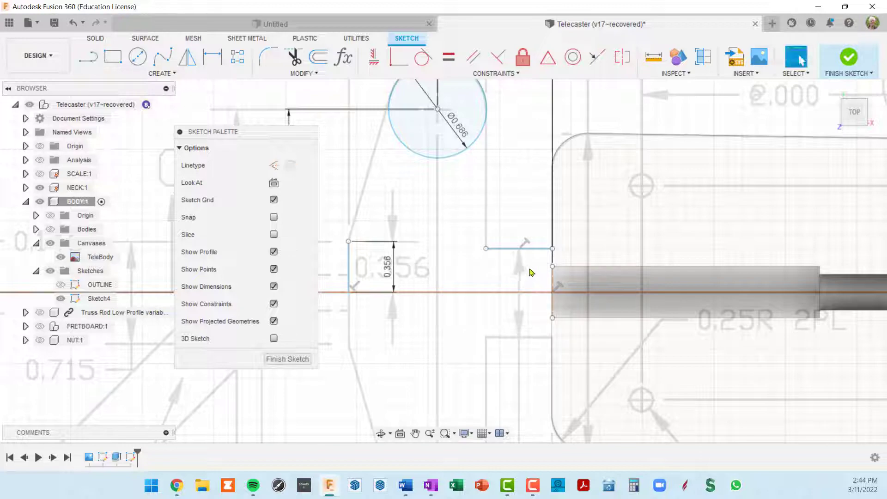
- Dimension the connecting channel's upper line to a length of 0.46 in
{"action": "key", "text": "d"}
{"action": "left_click", "coordinate": [519, 248]}
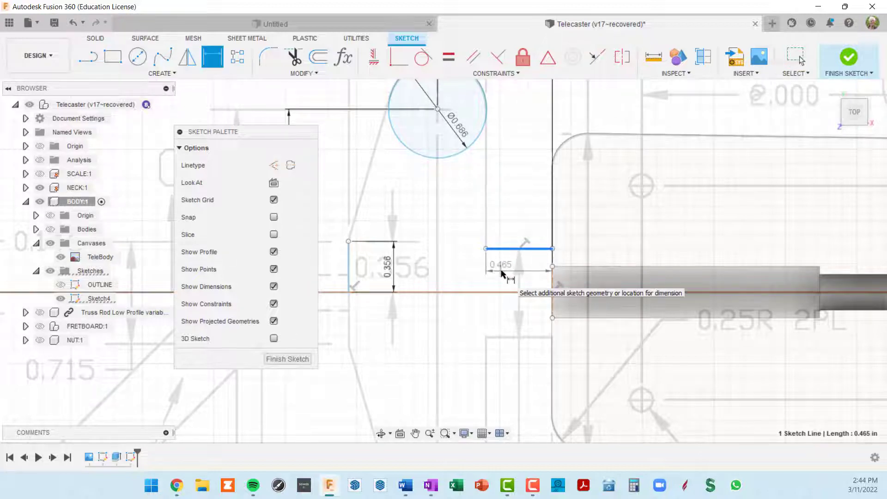
{"action": "left_click", "coordinate": [524, 294]}
{"action": "scroll", "coordinate": [527, 298], "scroll_direction": "down", "scroll_amount": 3}
{"action": "scroll", "coordinate": [531, 188], "scroll_direction": "down", "scroll_amount": 3}
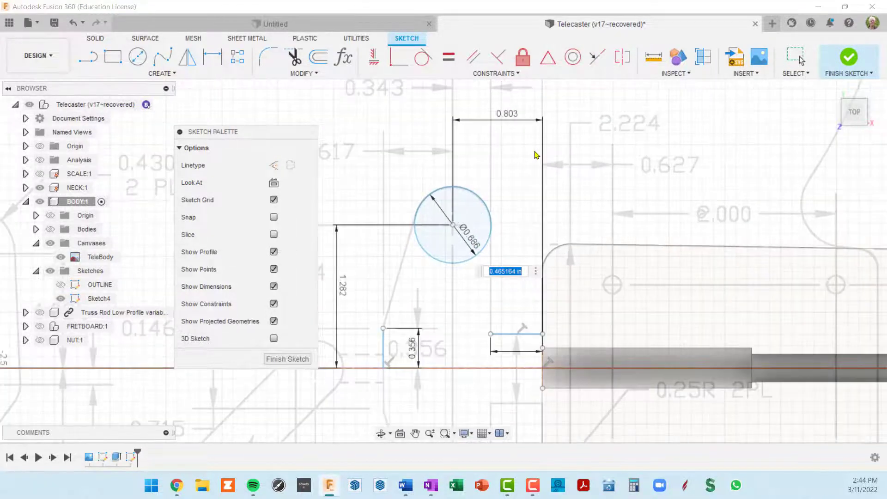
{"action": "scroll", "coordinate": [503, 180], "scroll_direction": "up", "scroll_amount": 5}
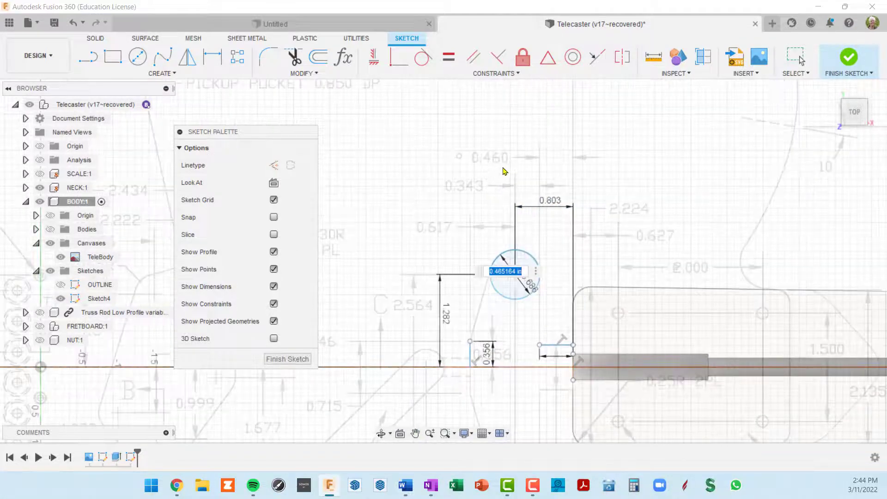
{"action": "scroll", "coordinate": [563, 278], "scroll_direction": "up", "scroll_amount": 2}
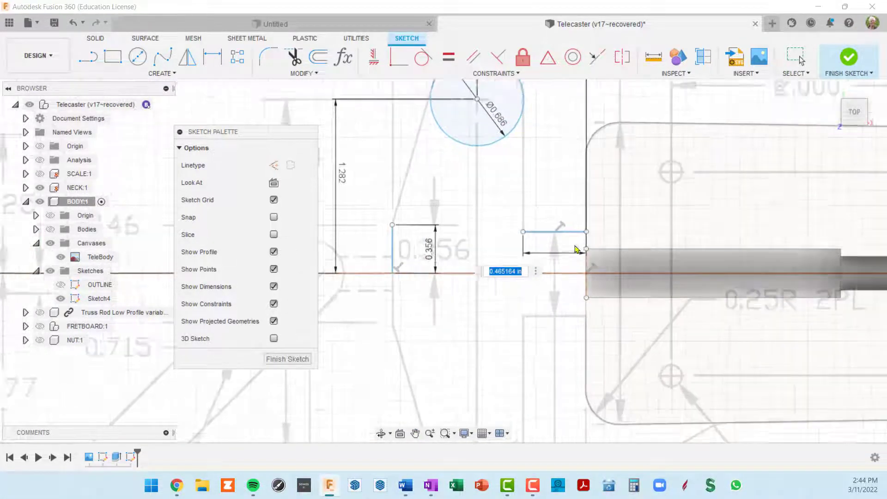
{"action": "key", "text": "BackSpace"}
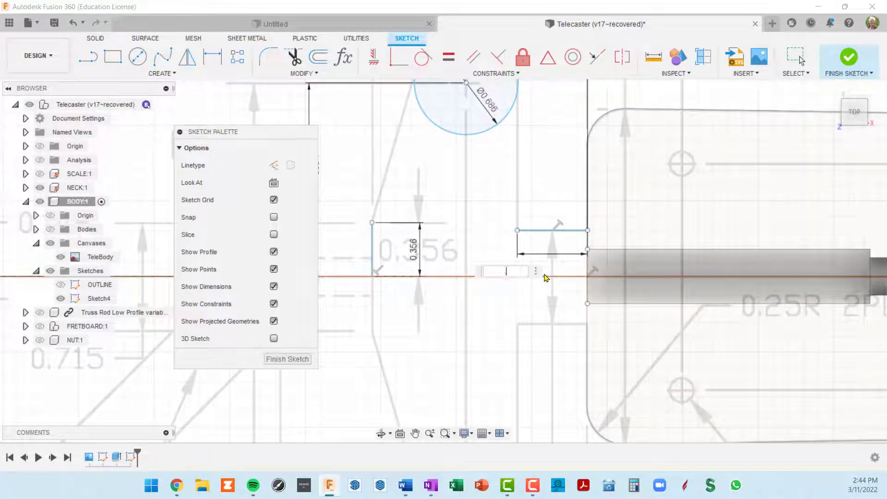
{"action": "key", "text": "Return"}
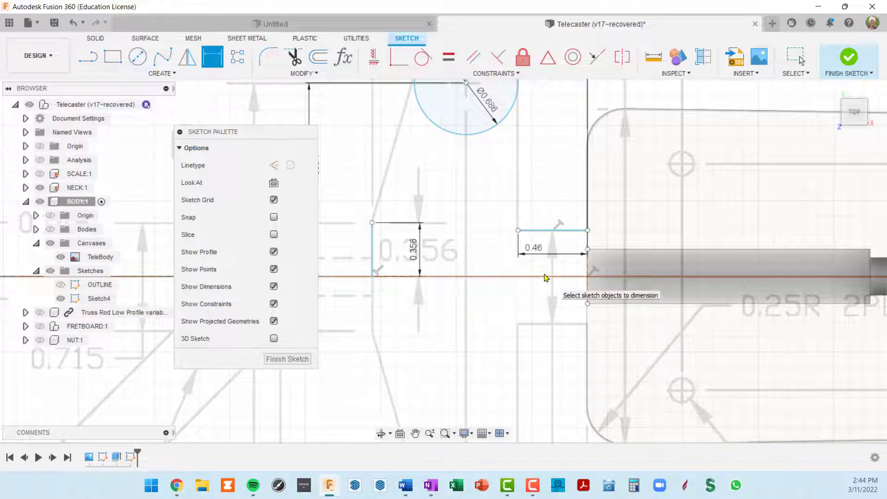
- Draw a vertical line about 0.977 in long from the channel line's pickup-side end up to the circle, tangent to it
{"action": "key", "text": "l"}
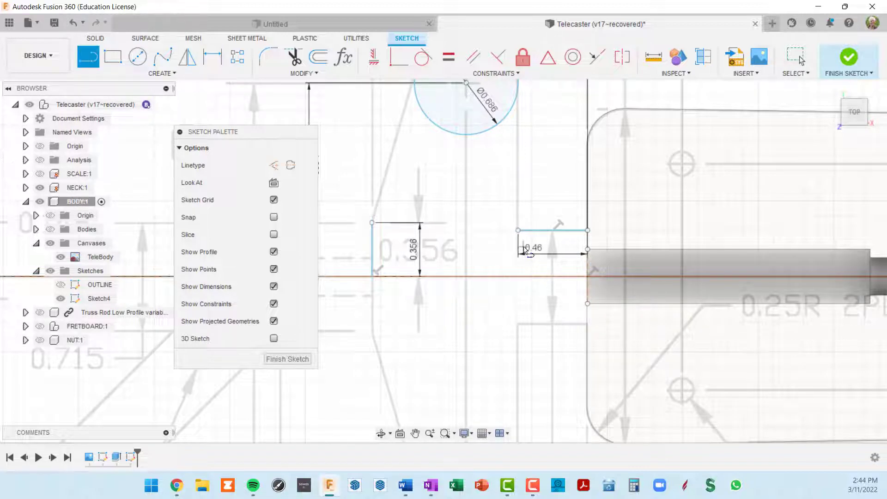
{"action": "left_click", "coordinate": [519, 231]}
{"action": "middle_click_drag", "start_coordinate": [555, 166], "coordinate": [557, 227]}
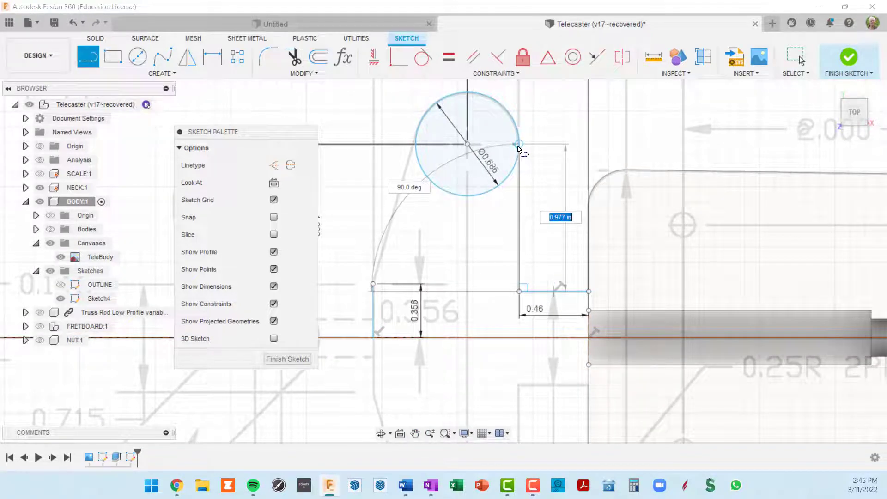
{"action": "left_click", "coordinate": [518, 145]}
{"action": "key", "text": "Escape"}
{"action": "scroll", "coordinate": [517, 296], "scroll_direction": "down", "scroll_amount": 2}
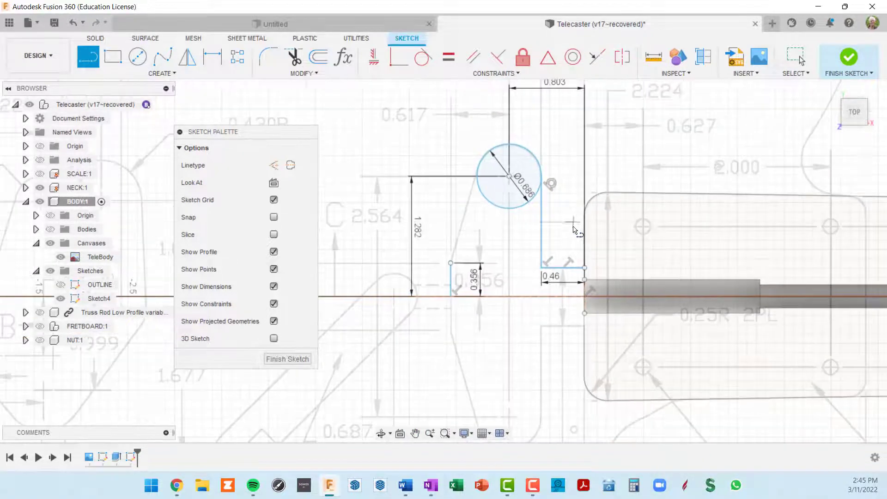
{"action": "middle_click_drag", "start_coordinate": [547, 201], "coordinate": [626, 144]}
{"action": "key", "text": "l"}
{"action": "scroll", "coordinate": [559, 212], "scroll_direction": "up", "scroll_amount": 2}
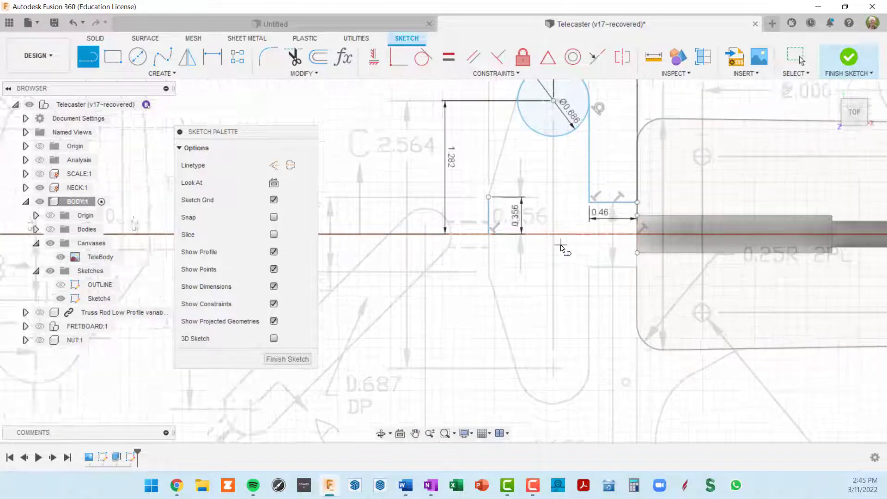
{"action": "key", "text": "Escape"}
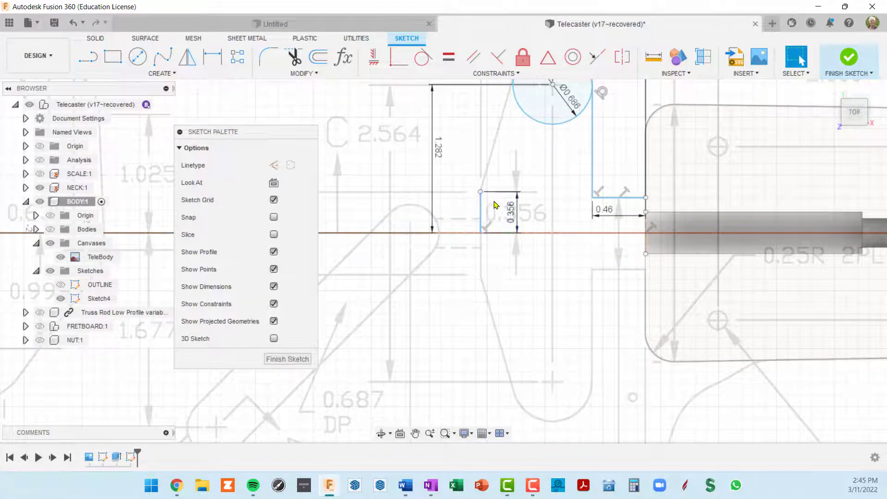
- Dimension the horizontal distance from the short vertical cavity edge to the circle's center as .617 in
{"action": "scroll", "coordinate": [492, 209], "scroll_direction": "down", "scroll_amount": 4}
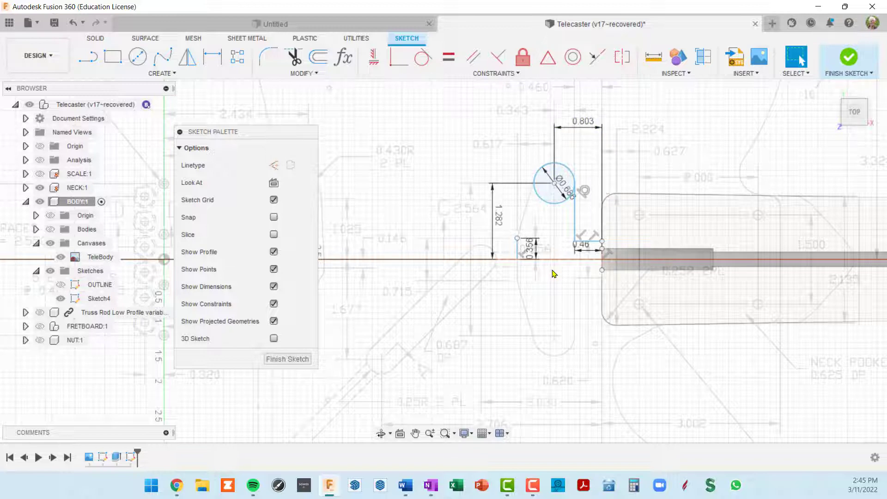
{"action": "key", "text": "d"}
{"action": "scroll", "coordinate": [534, 269], "scroll_direction": "up", "scroll_amount": 2}
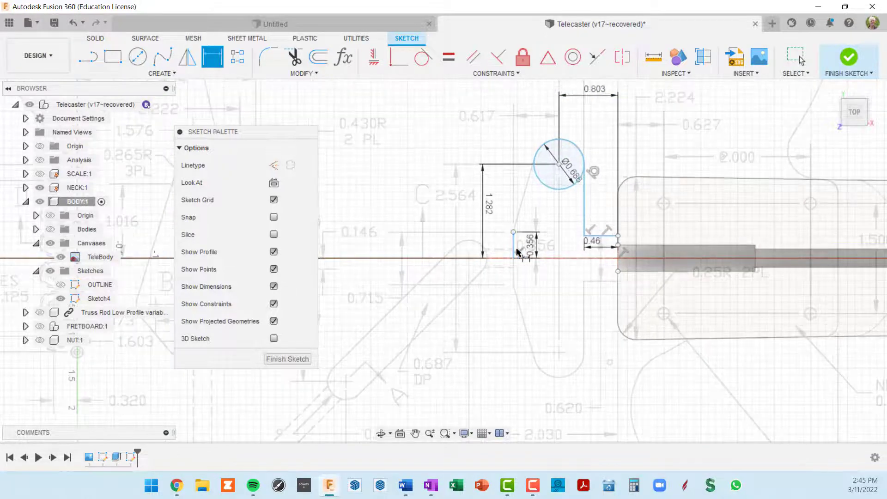
{"action": "left_click", "coordinate": [514, 247]}
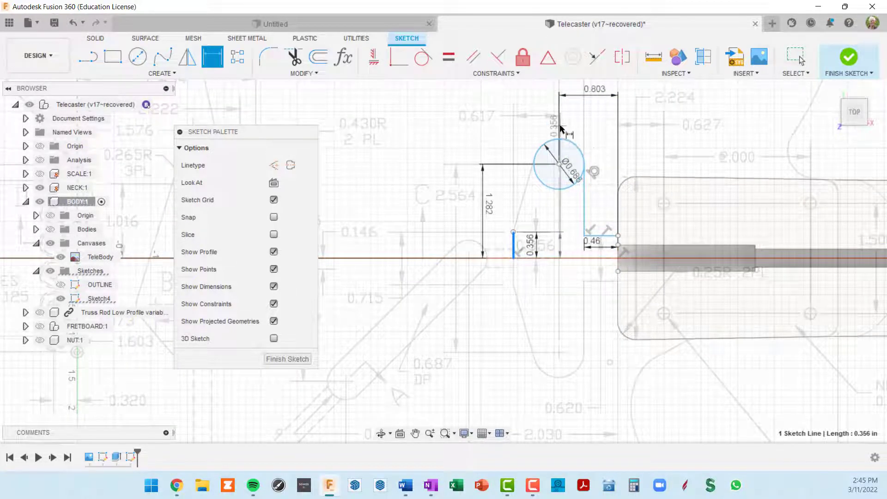
{"action": "left_click", "coordinate": [559, 164]}
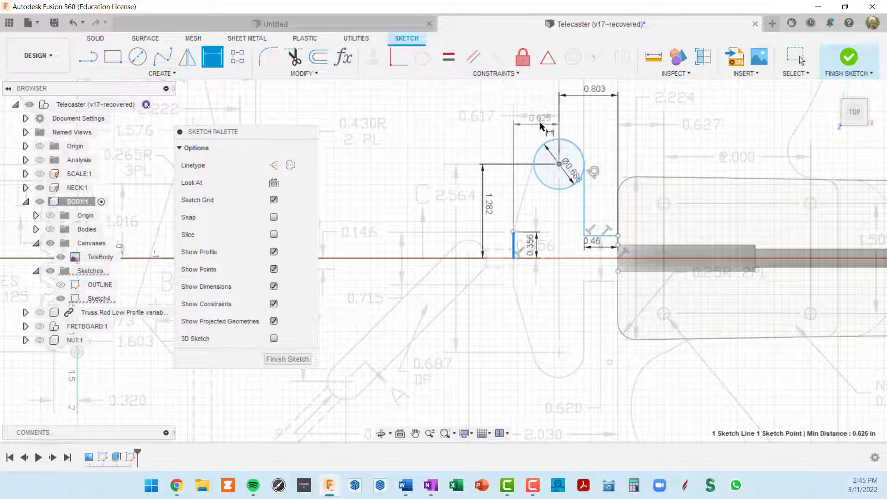
{"action": "scroll", "coordinate": [545, 104], "scroll_direction": "up", "scroll_amount": 1}
{"action": "left_click", "coordinate": [535, 106]}
{"action": "scroll", "coordinate": [535, 103], "scroll_direction": "up", "scroll_amount": 1}
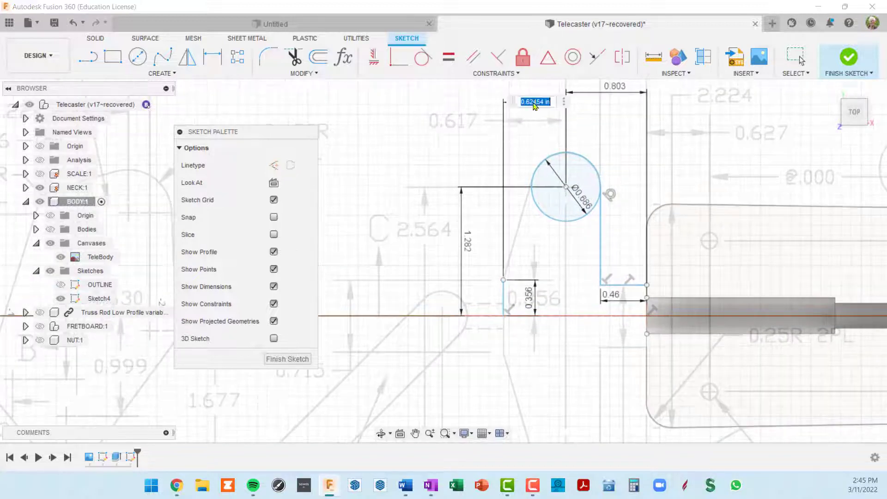
{"action": "key", "text": "BackSpace"}
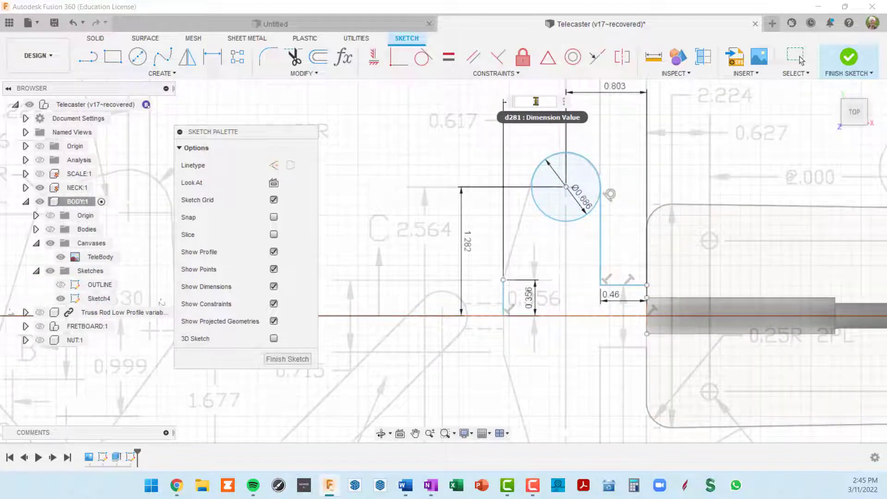
{"action": "type", "text": ".617"}
{"action": "key", "text": "Return"}
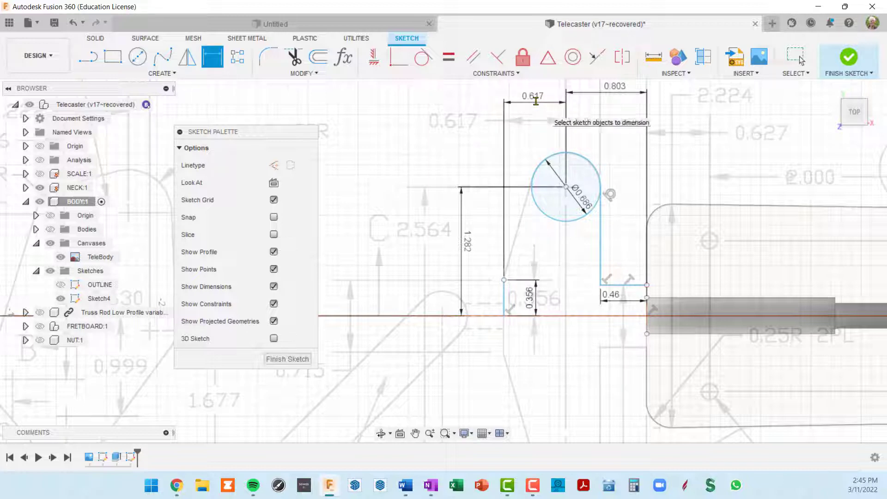
{"action": "key", "text": "Escape"}
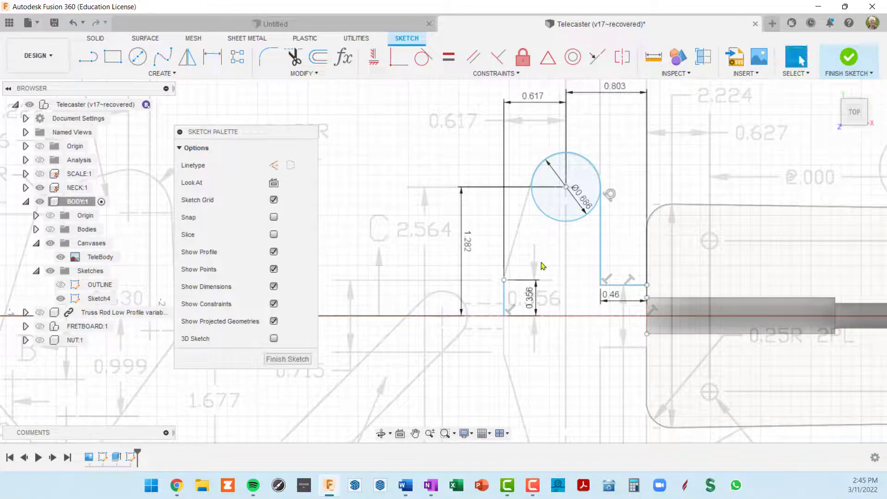
- Try to draw a slanted line from just above the short vertical cavity edge, tangent to the circle
{"action": "key", "text": "l"}
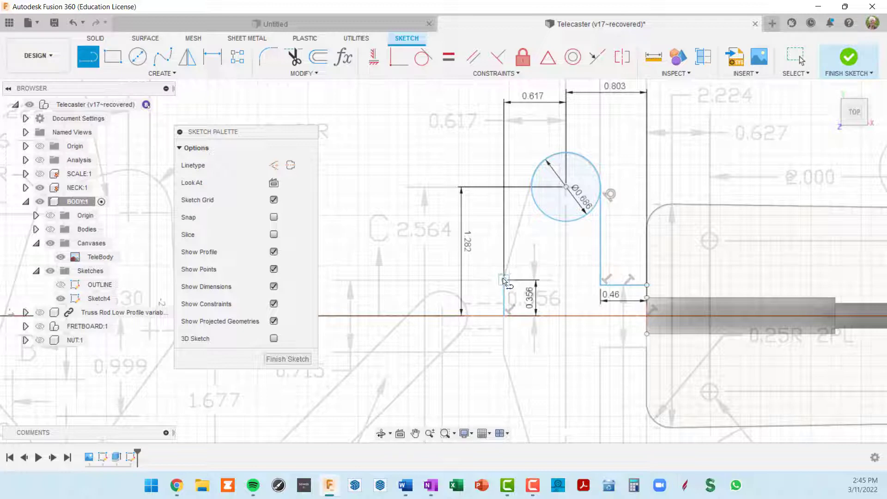
{"action": "left_click", "coordinate": [504, 280]}
{"action": "left_click", "coordinate": [504, 260]}
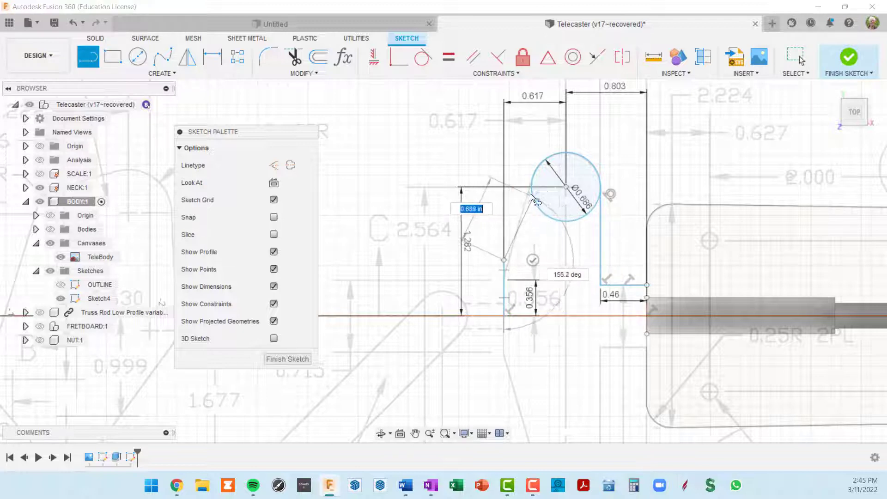
{"action": "double_click", "coordinate": [534, 178]}
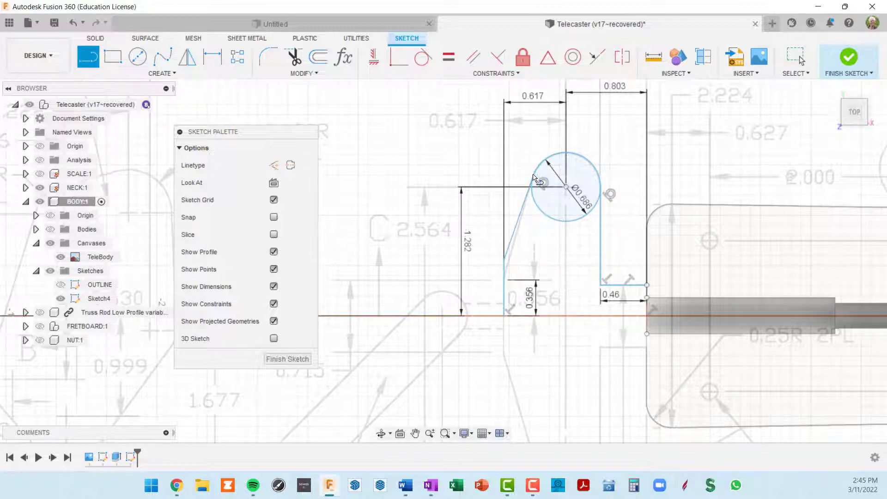
{"action": "key", "text": "Escape"}
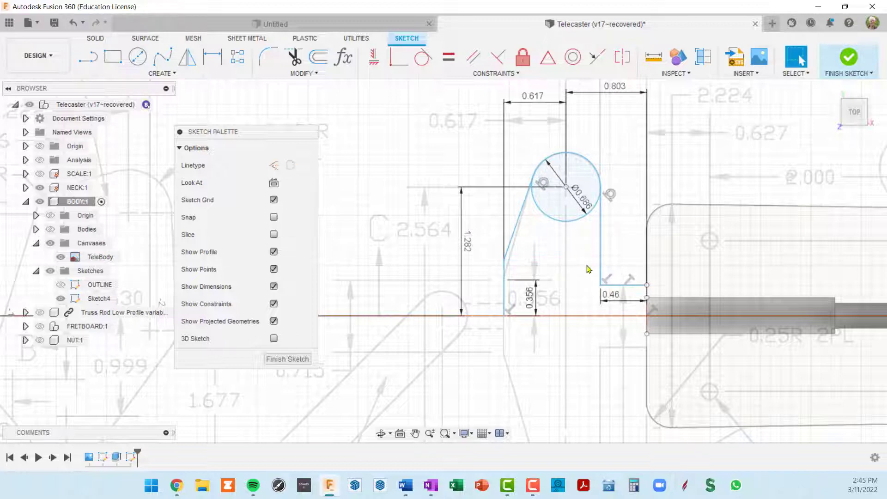
{"action": "scroll", "coordinate": [536, 280], "scroll_direction": "up", "scroll_amount": 3}
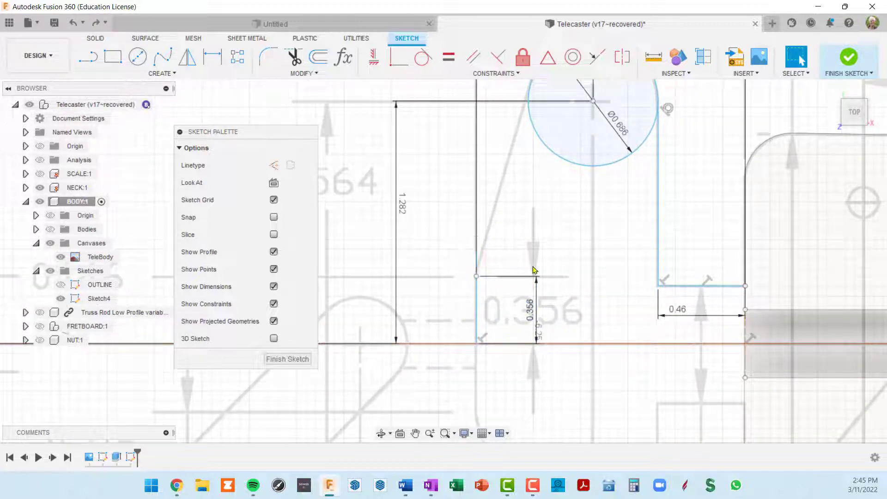
- Draw a slanted line from the upper endpoint of the short vertical cavity edge to the circle, tangent to it
{"action": "key", "text": "l"}
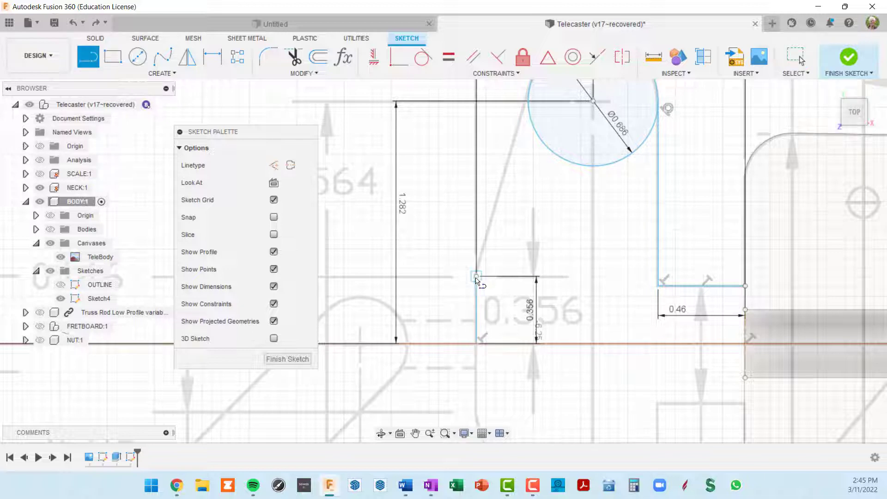
{"action": "left_click", "coordinate": [477, 277]}
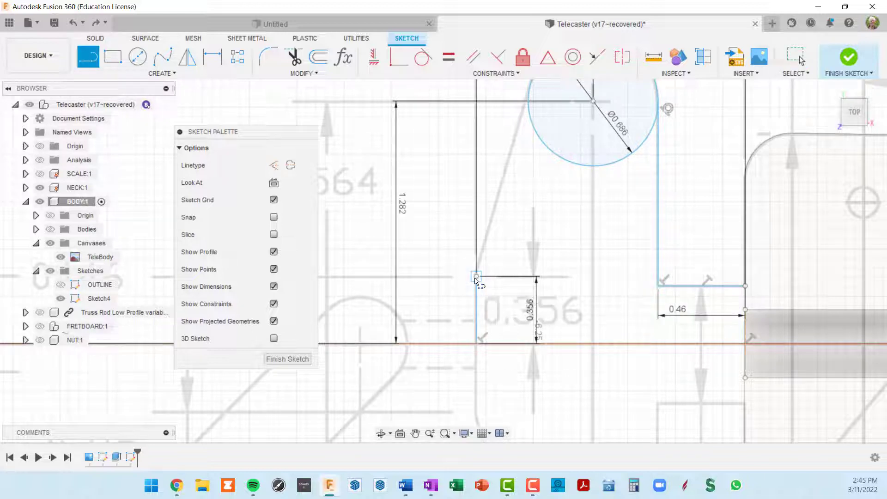
{"action": "left_click", "coordinate": [531, 85]}
{"action": "scroll", "coordinate": [630, 205], "scroll_direction": "down", "scroll_amount": 3}
{"action": "middle_click_drag", "start_coordinate": [682, 285], "coordinate": [625, 234]}
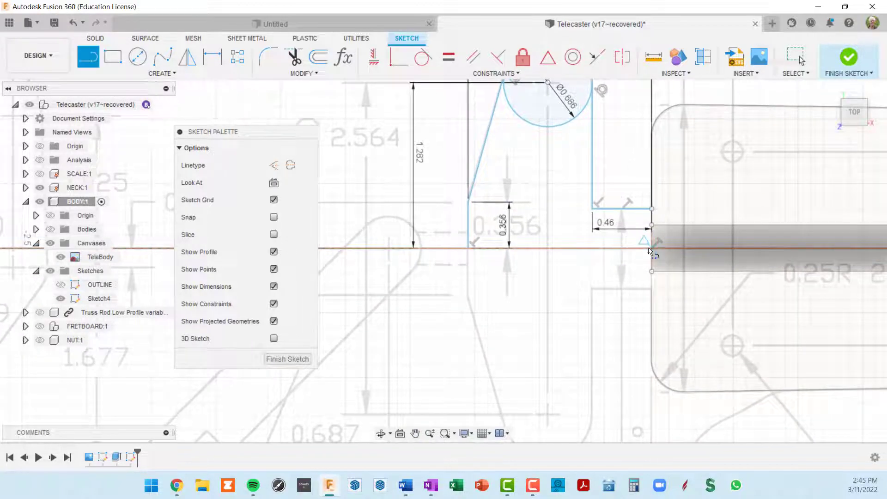
{"action": "left_click", "coordinate": [652, 210]}
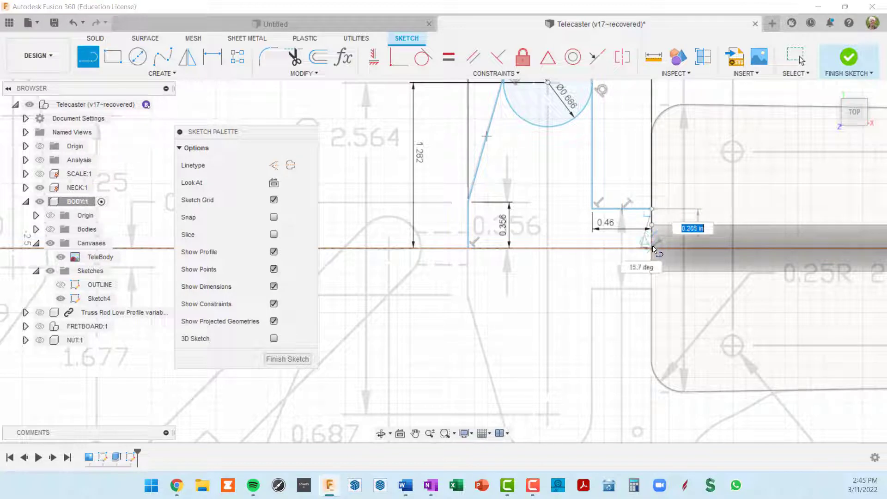
{"action": "scroll", "coordinate": [653, 248], "scroll_direction": "up", "scroll_amount": 2}
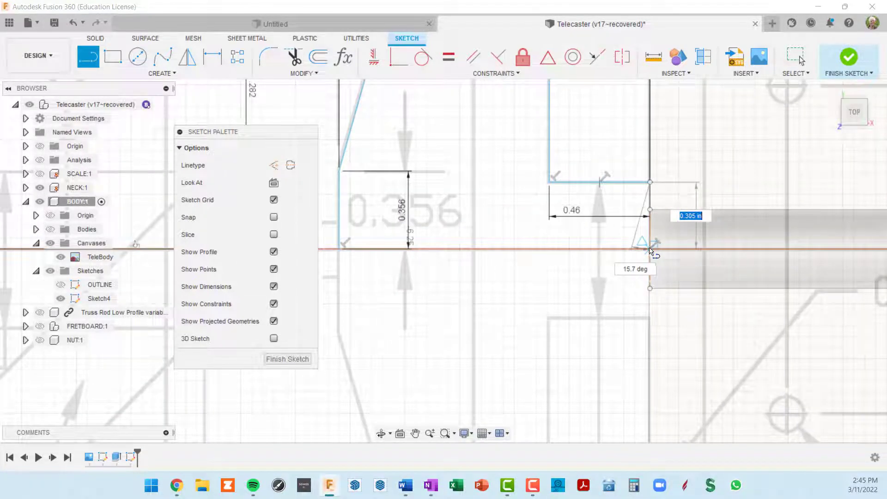
{"action": "scroll", "coordinate": [654, 252], "scroll_direction": "up", "scroll_amount": 2}
{"action": "key", "text": "Escape"}
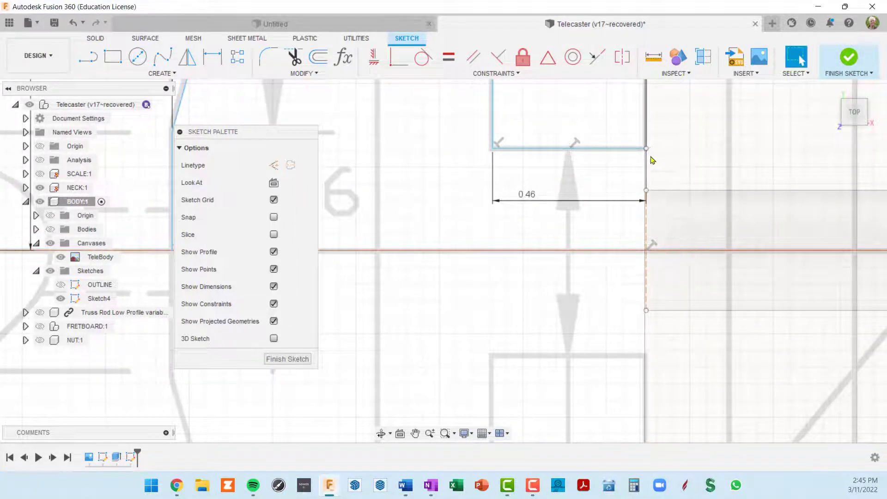
- Draw a vertical line along the neck heel from the channel line's endpoint to the centerline, at the projected edge's midpoint
{"action": "key", "text": "l"}
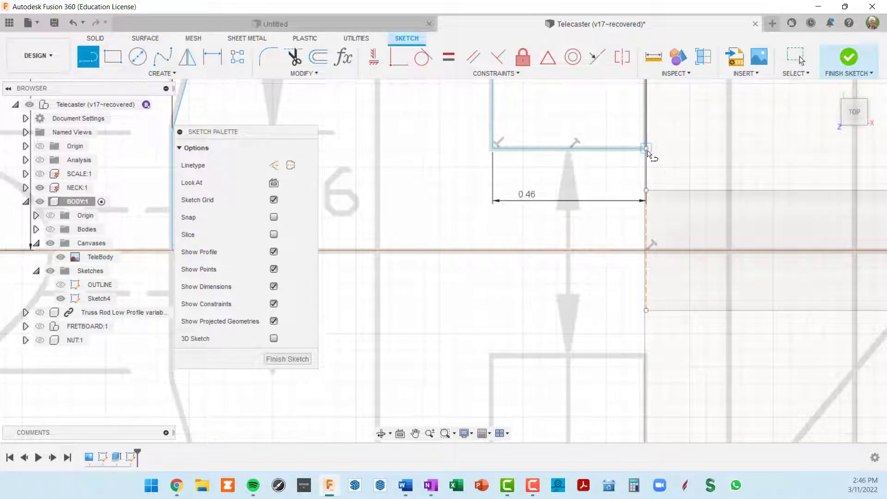
{"action": "left_click", "coordinate": [647, 150]}
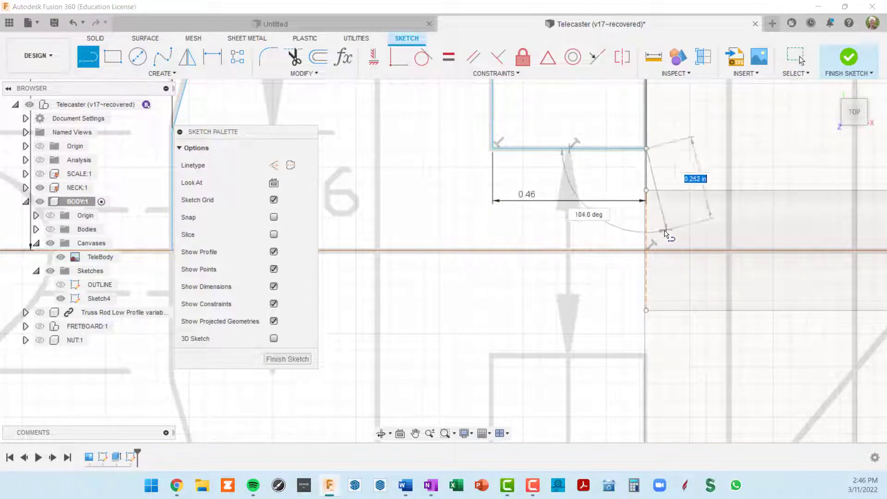
{"action": "double_click", "coordinate": [647, 251]}
{"action": "scroll", "coordinate": [707, 298], "scroll_direction": "down", "scroll_amount": 1}
{"action": "scroll", "coordinate": [707, 298], "scroll_direction": "down", "scroll_amount": 1}
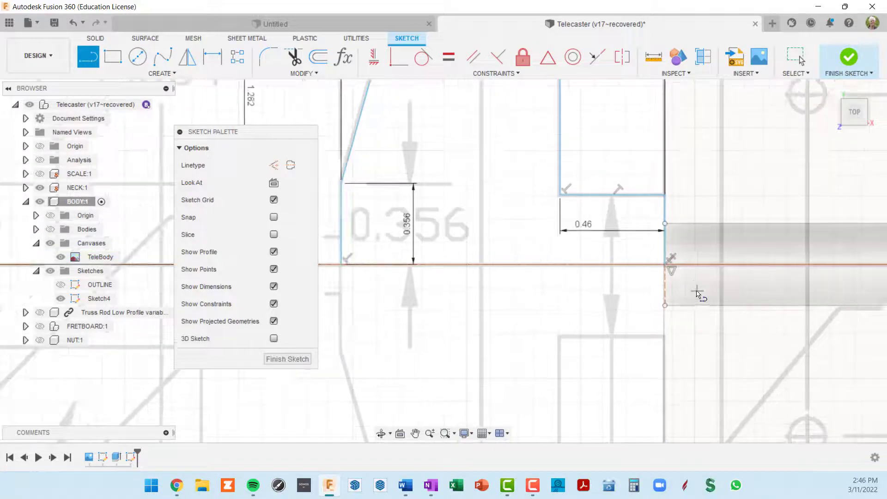
{"action": "key", "text": "Escape"}
{"action": "scroll", "coordinate": [709, 271], "scroll_direction": "down", "scroll_amount": 4}
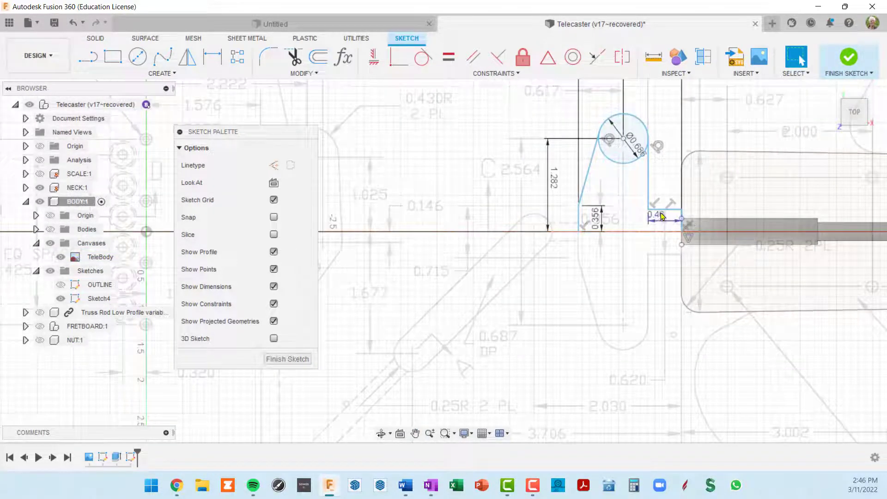
- Select the connected chain of channel lines running from the neck heel to the circle
{"action": "scroll", "coordinate": [681, 215], "scroll_direction": "up", "scroll_amount": 3}
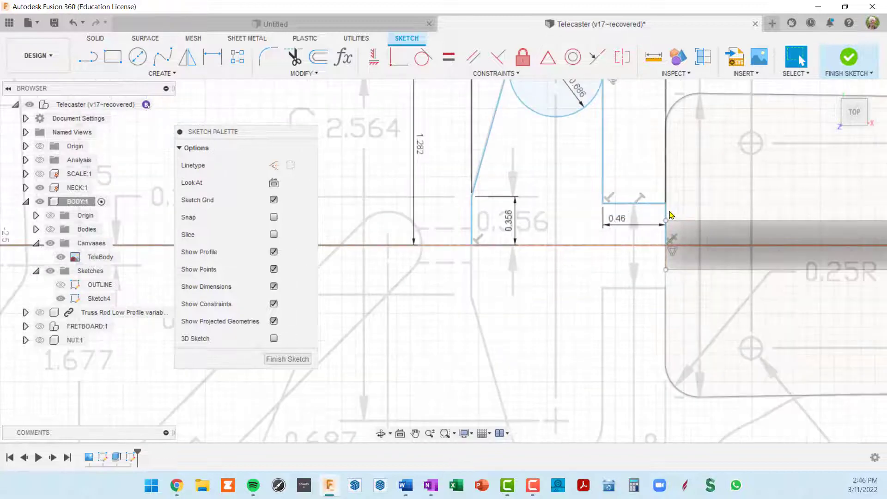
{"action": "double_click", "coordinate": [667, 216]}
{"action": "scroll", "coordinate": [568, 208], "scroll_direction": "down", "scroll_amount": 3}
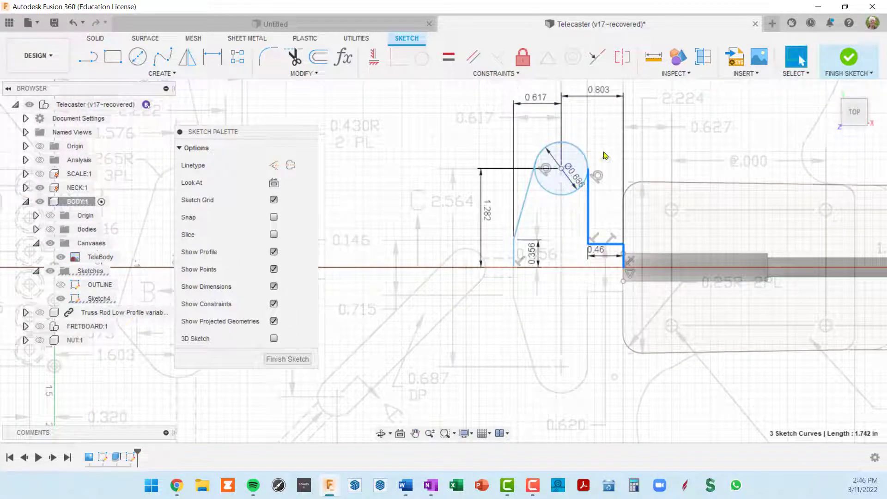
- Trim away the circle's lower arc between the two tangent lines, leaving only the rounded cavity end
{"action": "left_click", "coordinate": [293, 60]}
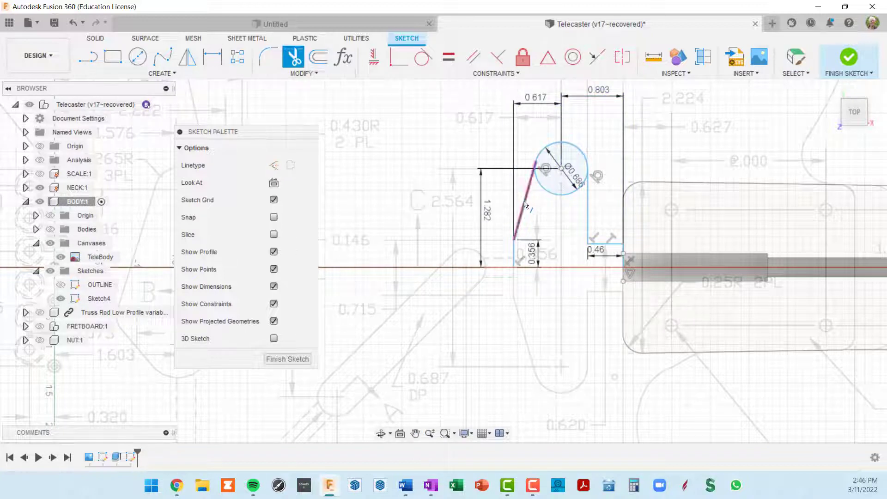
{"action": "left_click", "coordinate": [554, 194]}
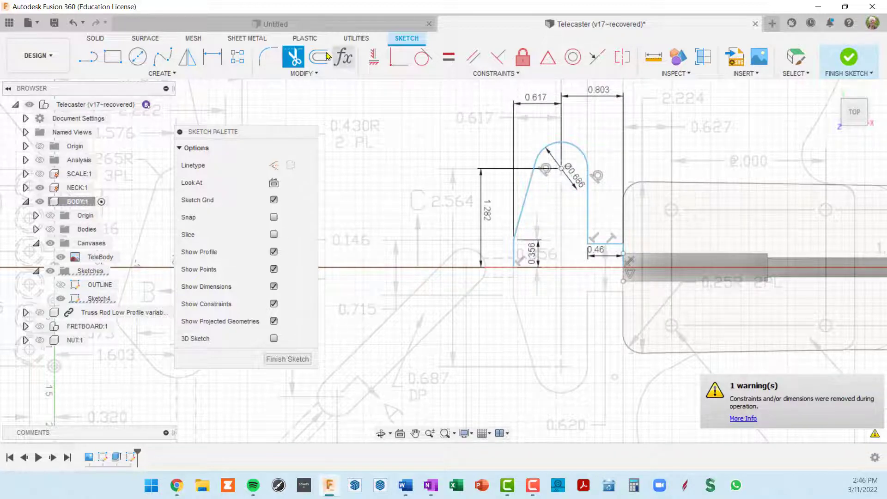
{"action": "key", "text": "Escape"}
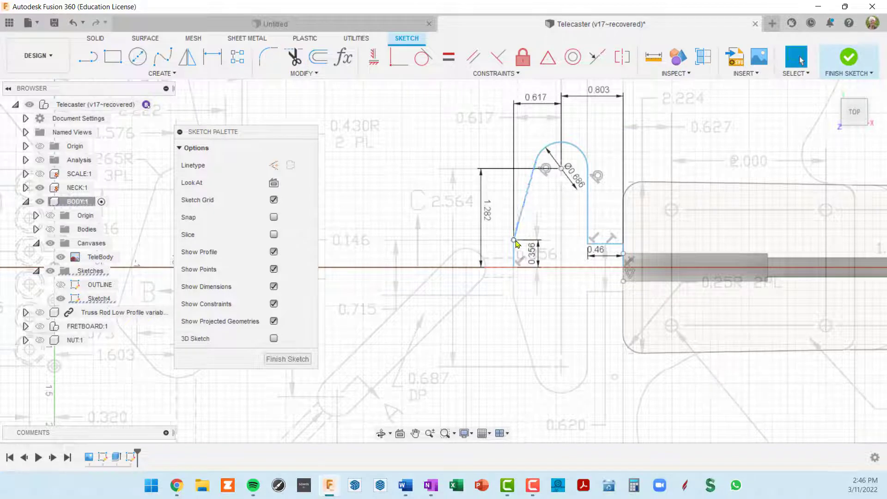
- Mirror the six connected curves of the neck pickup cavity and channel about the horizontal centerline to close the full profile
{"action": "double_click", "coordinate": [515, 256]}
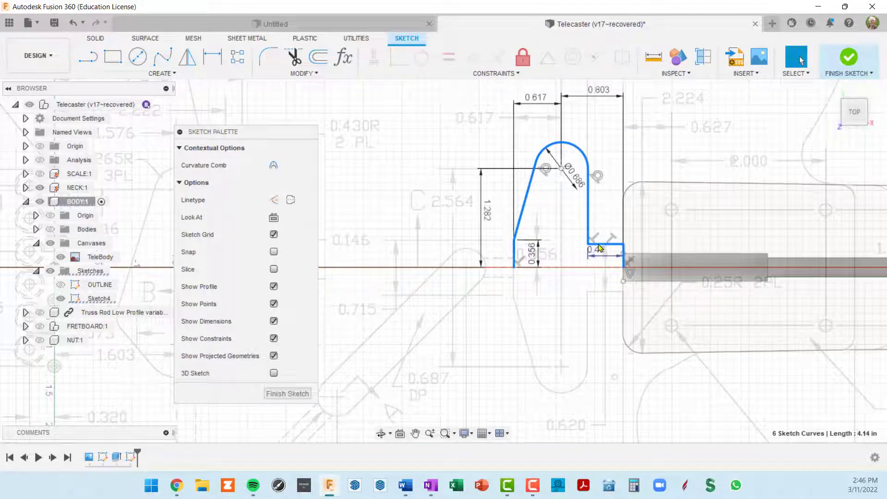
{"action": "scroll", "coordinate": [575, 221], "scroll_direction": "down", "scroll_amount": 2}
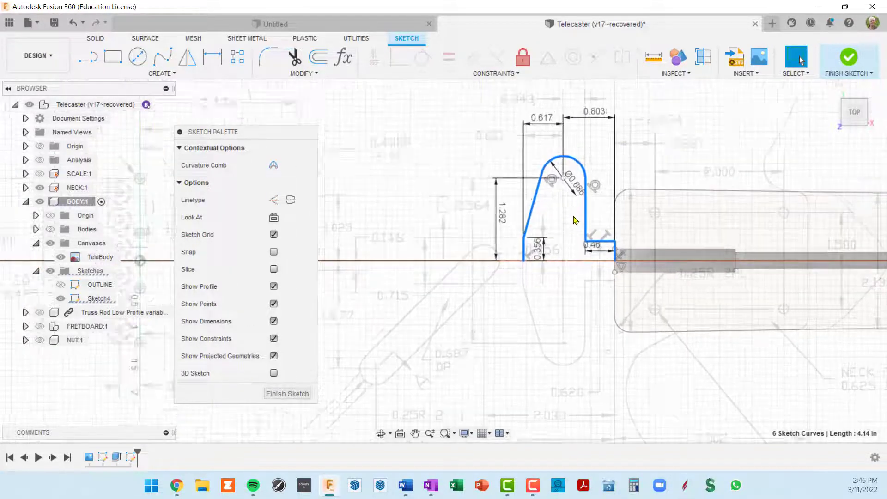
{"action": "middle_click_drag", "start_coordinate": [575, 219], "coordinate": [553, 164]}
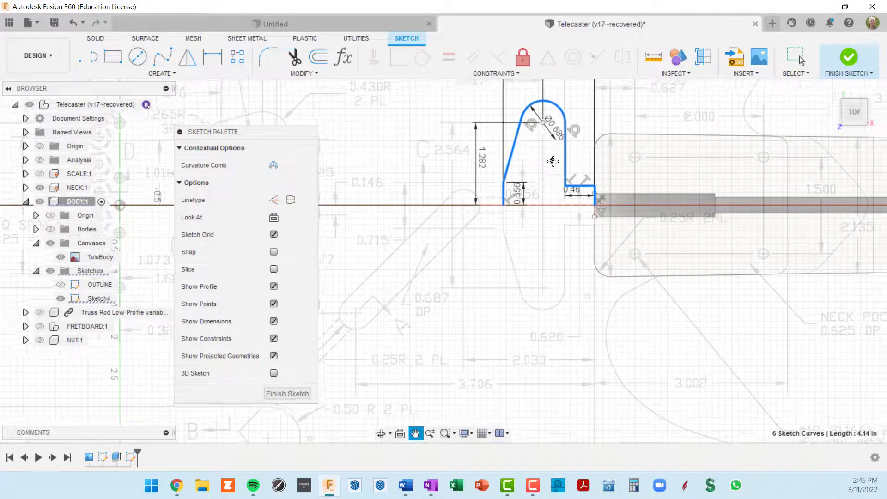
{"action": "left_click", "coordinate": [187, 57]}
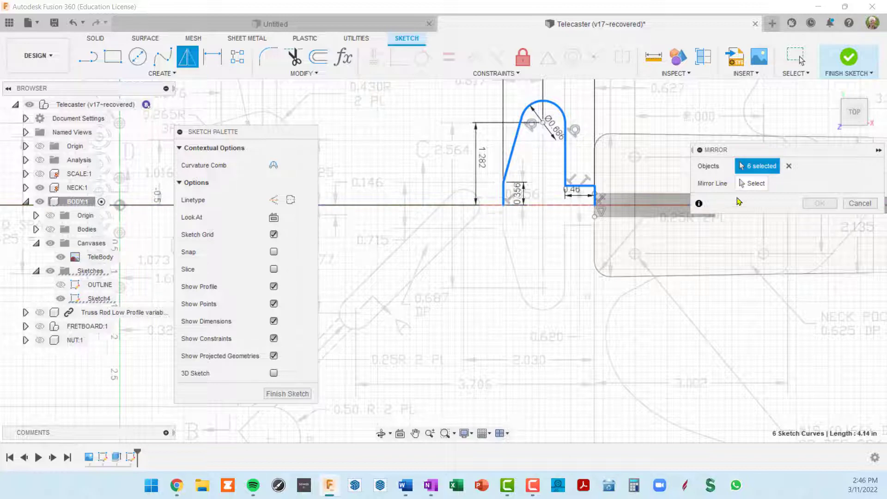
{"action": "left_click", "coordinate": [752, 183]}
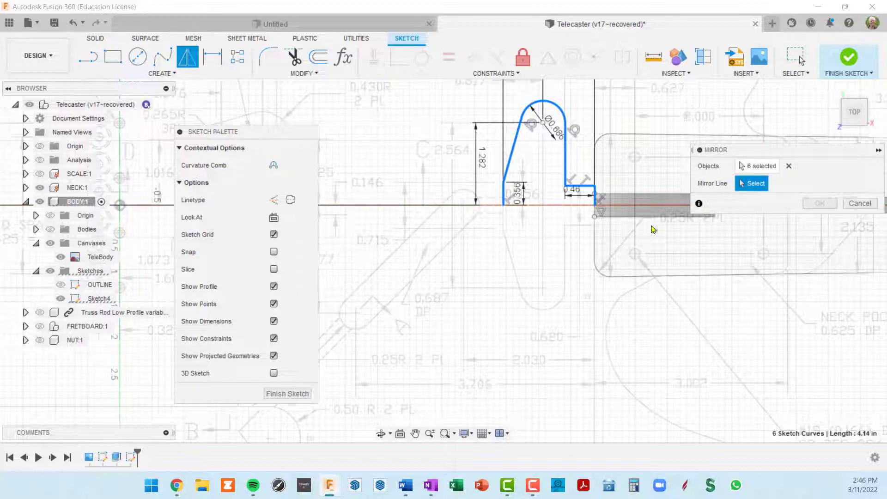
{"action": "left_click", "coordinate": [491, 205]}
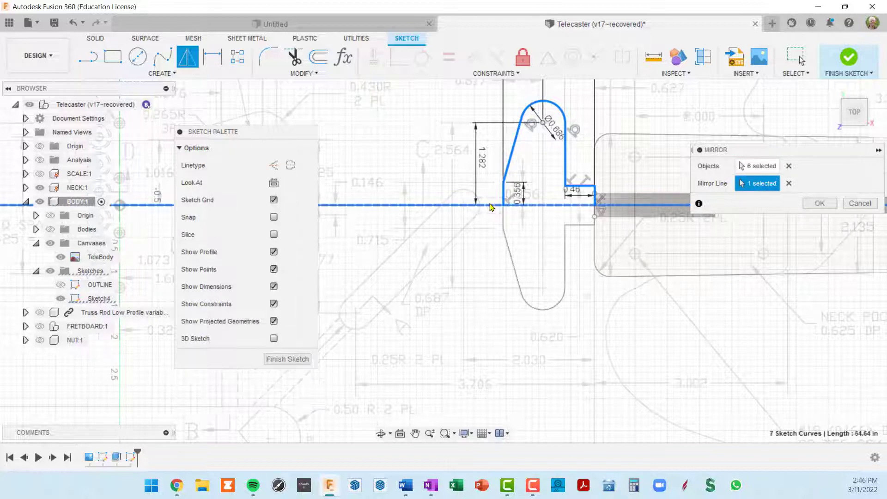
{"action": "left_click", "coordinate": [814, 204]}
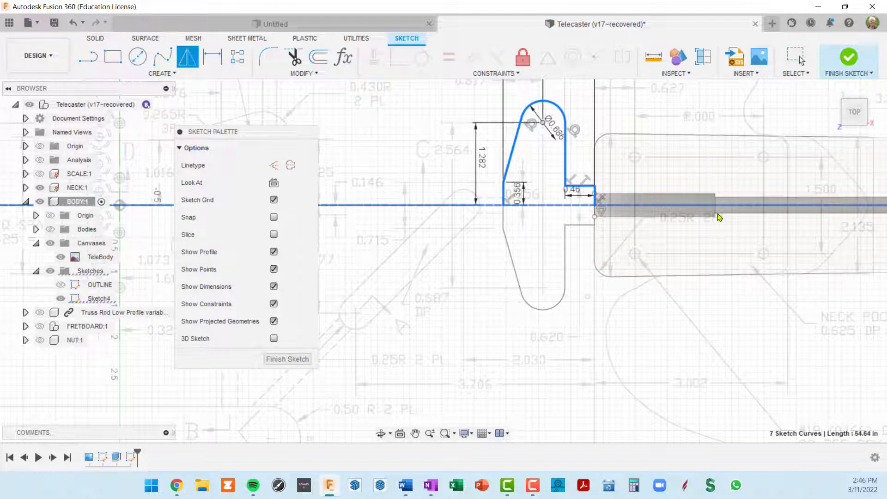
{"action": "left_click", "coordinate": [542, 223]}
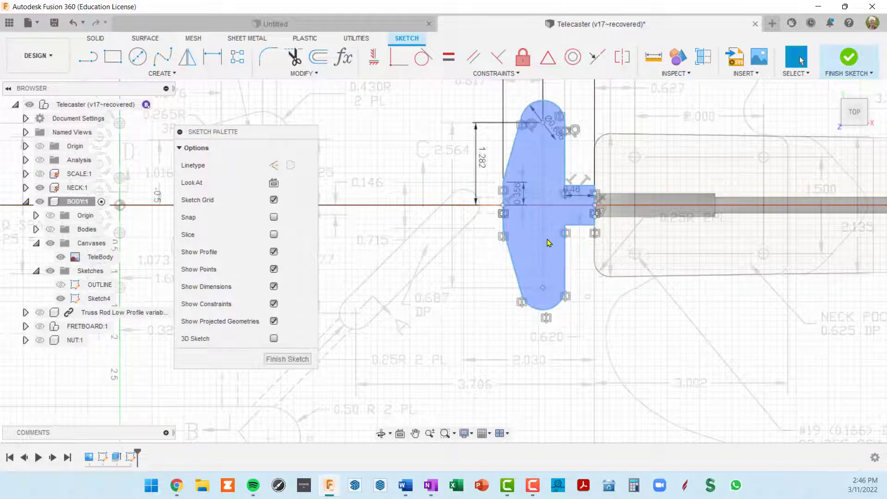
- Move the Sketch Palette away from the blueprint's bridge pickup area to free up the canvas there
{"action": "scroll", "coordinate": [547, 243], "scroll_direction": "down", "scroll_amount": 2}
{"action": "mouse_move", "coordinate": [267, 132]}
{"action": "left_mouse_down"}
{"action": "mouse_move", "coordinate": [840, 170]}
{"action": "mouse_move", "coordinate": [785, 139]}
{"action": "left_mouse_up"}
{"action": "scroll", "coordinate": [464, 213], "scroll_direction": "down", "scroll_amount": 3}
{"action": "scroll", "coordinate": [509, 214], "scroll_direction": "up", "scroll_amount": 4}
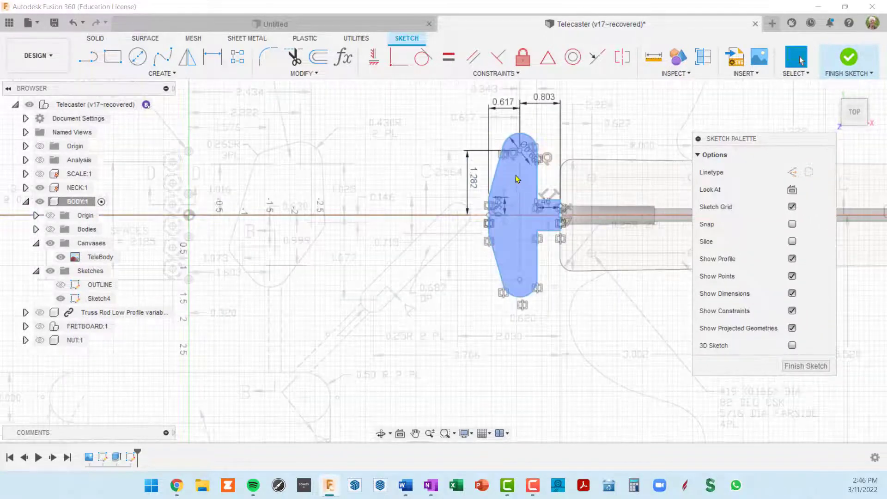
- Draw a center-diameter circle at the bridge pickup cavity's upper 0.430R corner, with its diameter entered as .430*2
{"action": "scroll", "coordinate": [412, 231], "scroll_direction": "down", "scroll_amount": 3}
{"action": "middle_click_drag", "start_coordinate": [413, 209], "coordinate": [631, 183]}
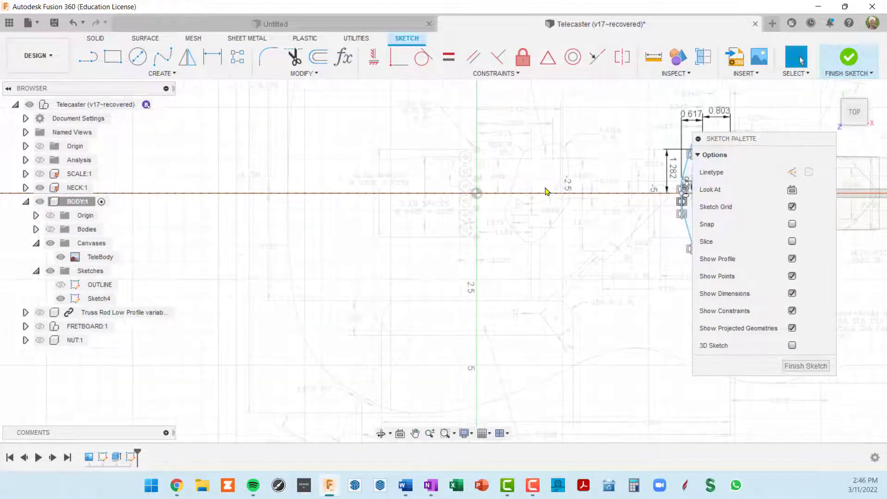
{"action": "scroll", "coordinate": [550, 170], "scroll_direction": "up", "scroll_amount": 6}
{"action": "middle_click_drag", "start_coordinate": [560, 166], "coordinate": [479, 225]}
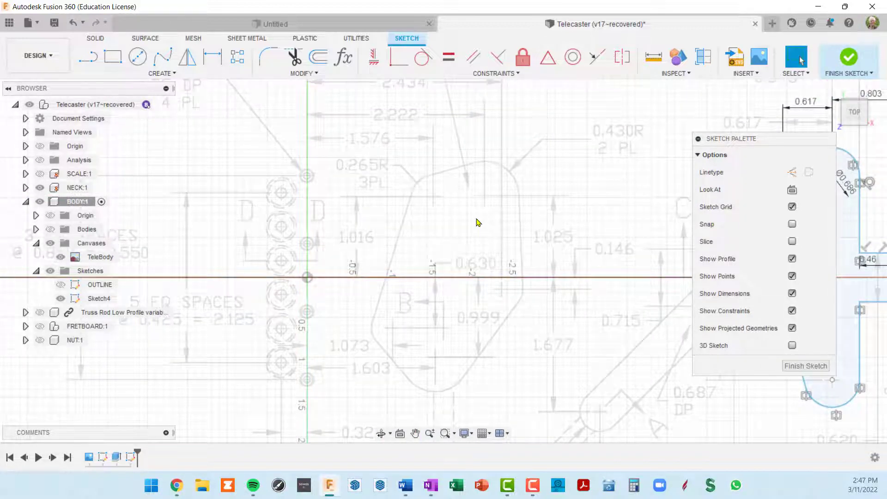
{"action": "scroll", "coordinate": [479, 219], "scroll_direction": "down", "scroll_amount": 1}
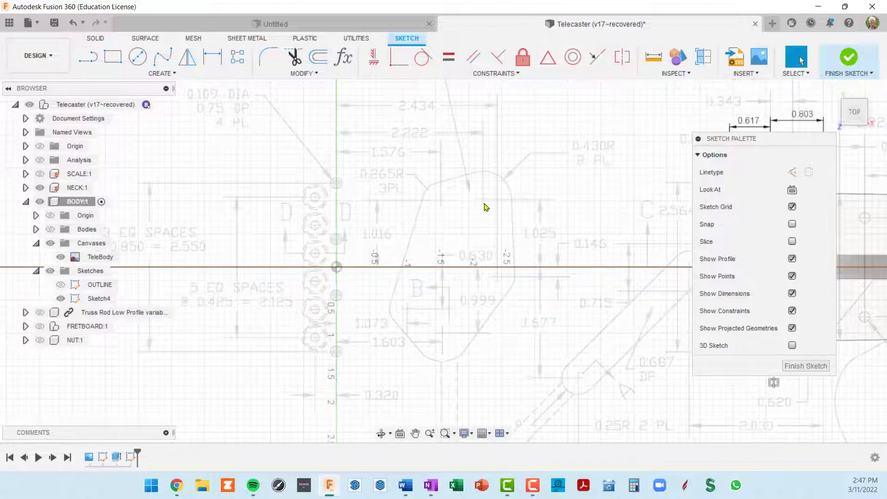
{"action": "left_click", "coordinate": [137, 56]}
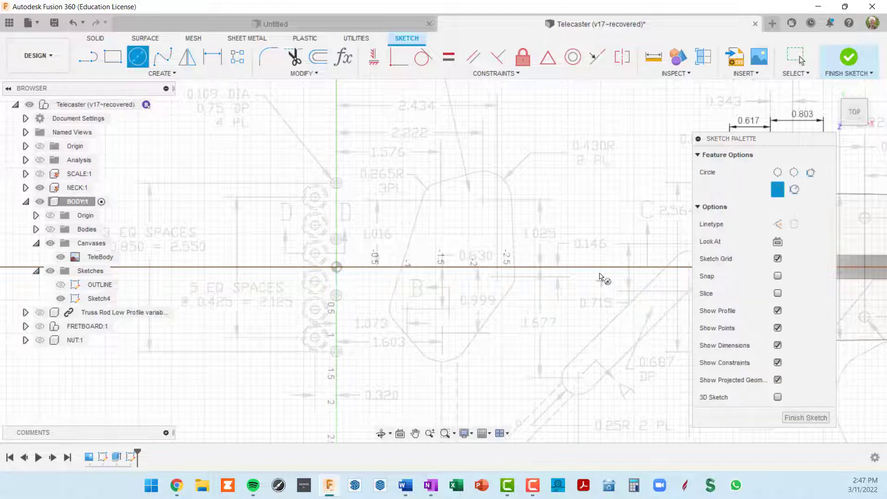
{"action": "left_click", "coordinate": [482, 201]}
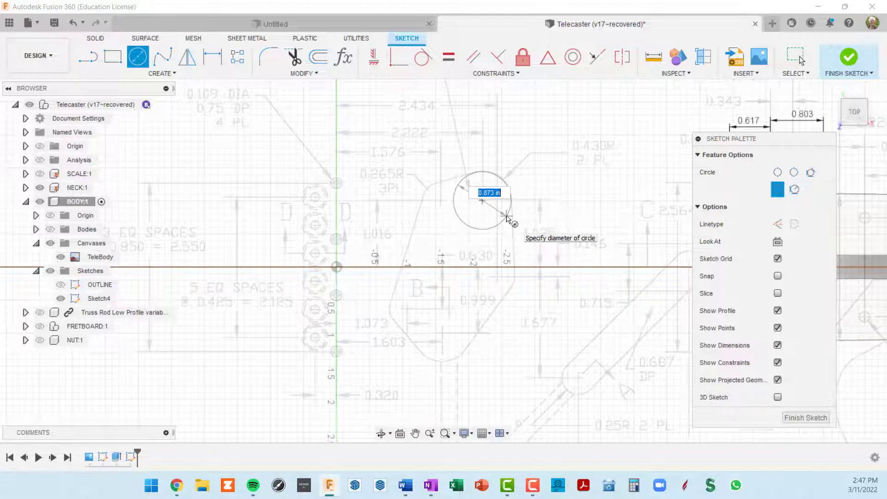
{"action": "key", "text": "BackSpace"}
{"action": "key", "text": "Tab"}
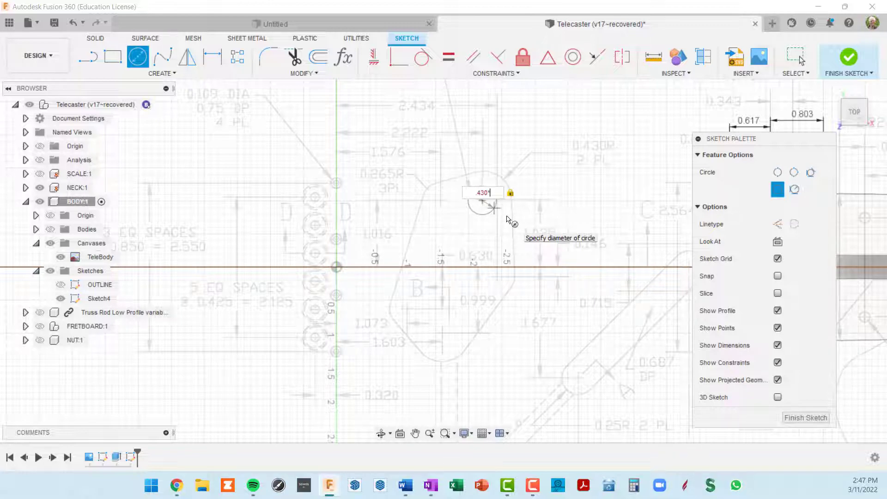
{"action": "type", "text": "*2"}
{"action": "key", "text": "Return"}
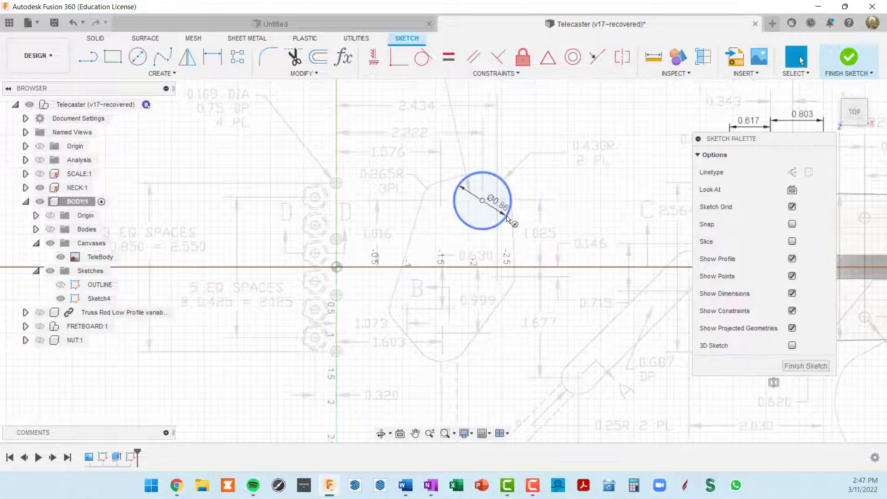
- Copy the 0.86 in circle onto the cavity's lower 0.430R corner, offset about 2.0 in in Y and 0.59 in in X
{"action": "left_click", "coordinate": [492, 231]}
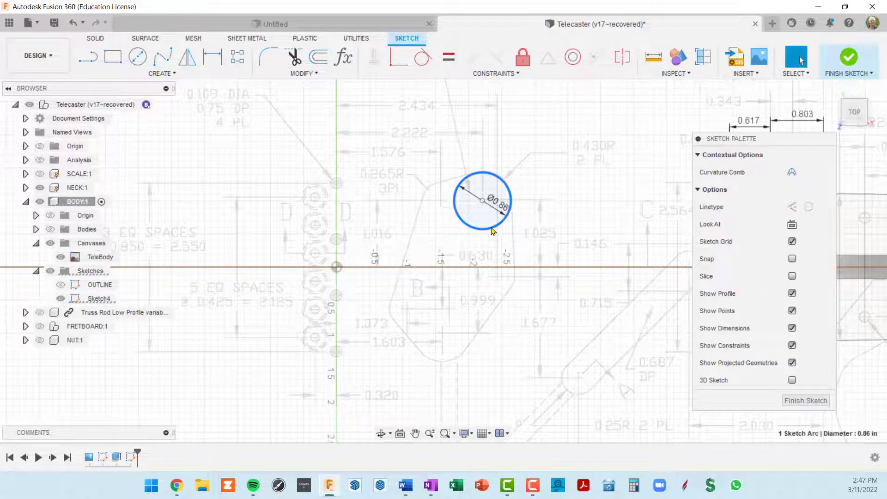
{"action": "key", "text": "m"}
{"action": "scroll", "coordinate": [493, 231], "scroll_direction": "up", "scroll_amount": 1}
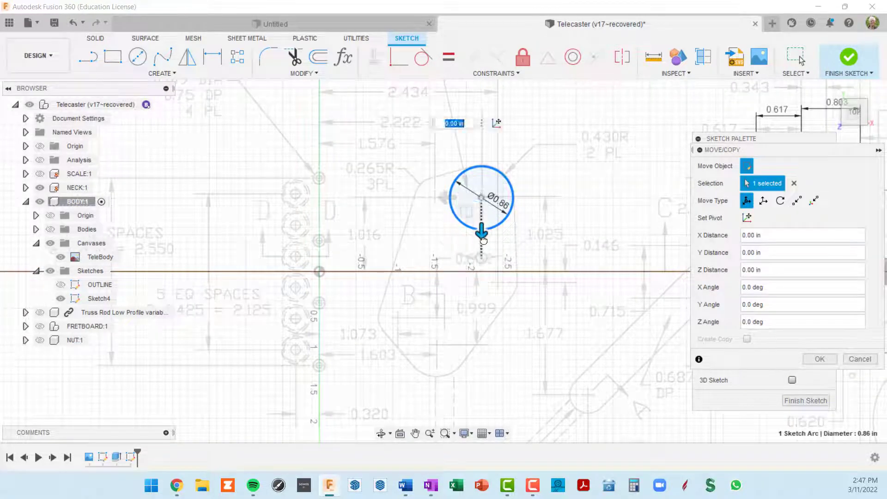
{"action": "left_click_drag", "start_coordinate": [481, 236], "coordinate": [483, 372]}
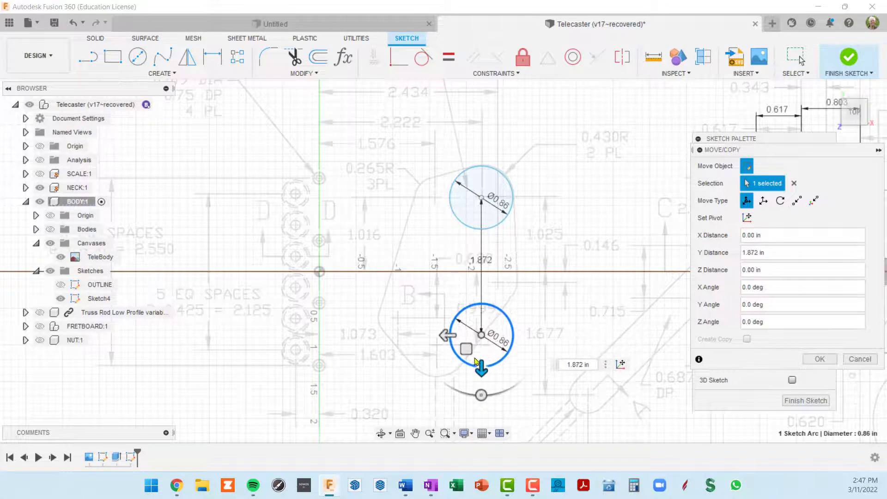
{"action": "left_click_drag", "start_coordinate": [446, 339], "coordinate": [404, 341]}
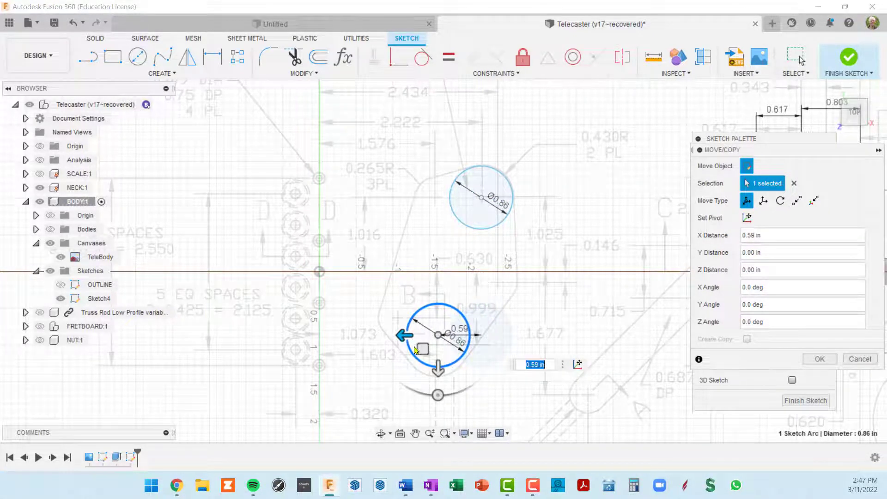
{"action": "left_click_drag", "start_coordinate": [439, 369], "coordinate": [440, 380]}
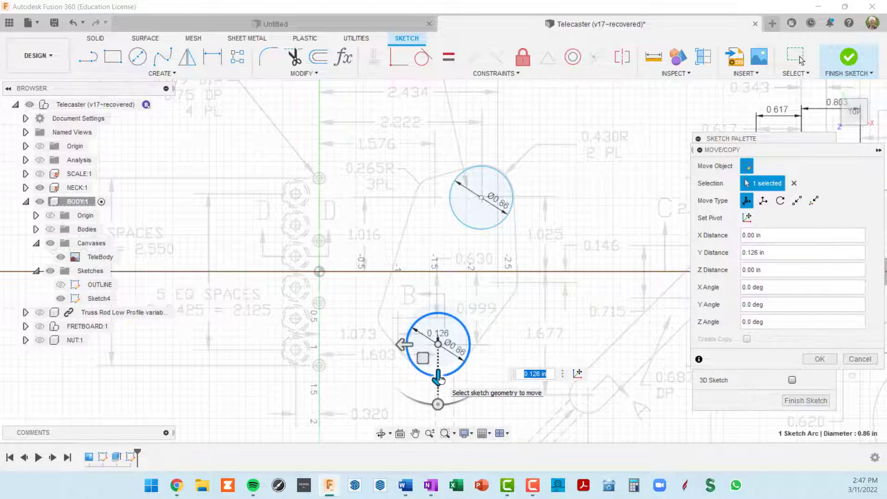
{"action": "key", "text": "Return"}
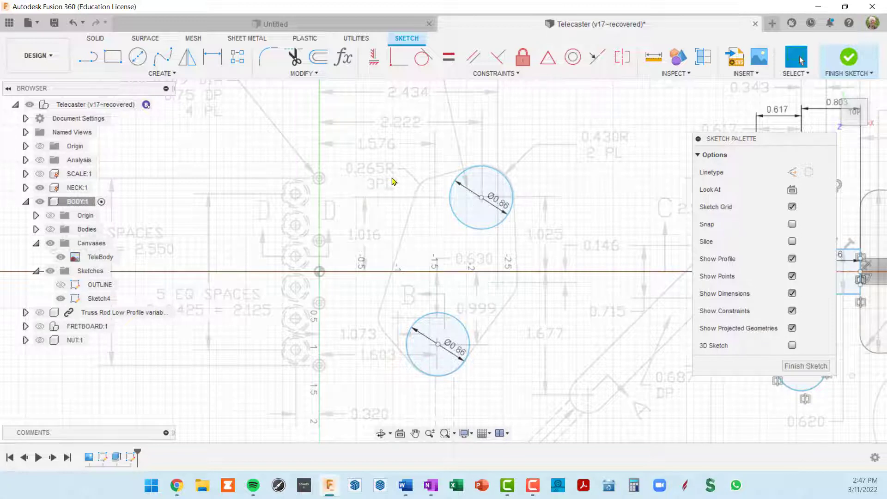
- Draw a circle at the cavity's upper 0.265R corner beside the large circle, with its diameter entered as .265*2
{"action": "left_click", "coordinate": [138, 57]}
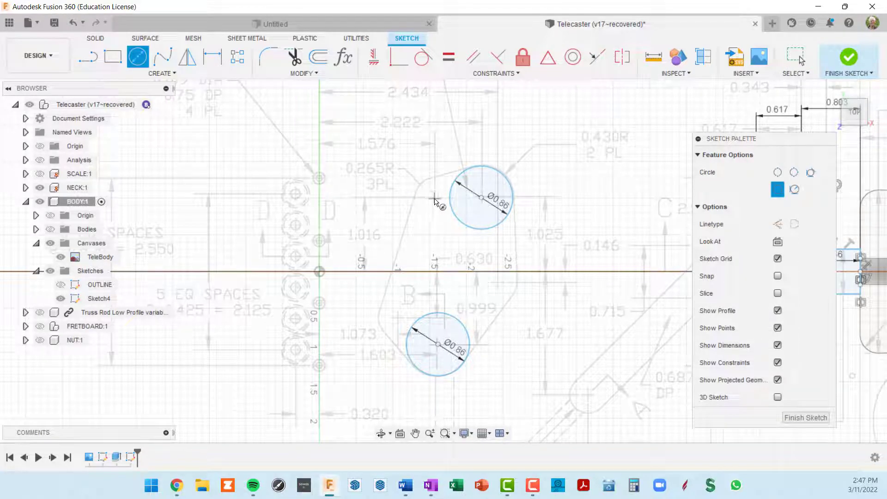
{"action": "left_click", "coordinate": [434, 197]}
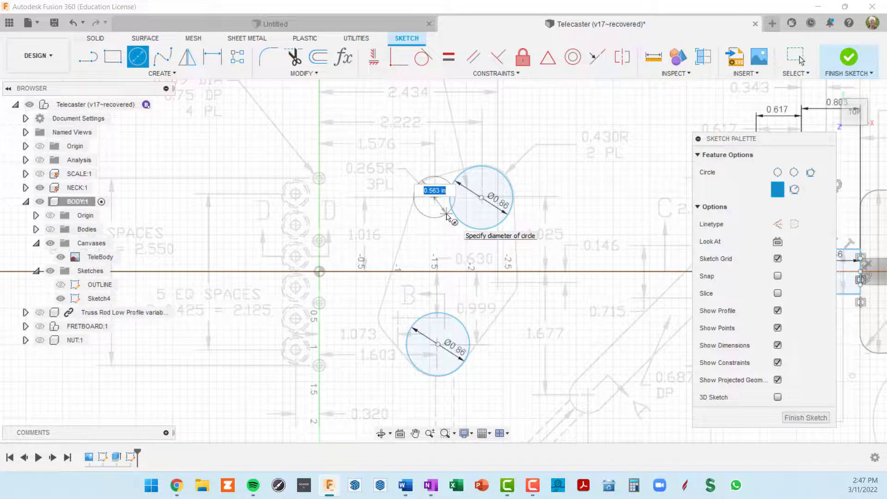
{"action": "key", "text": "BackSpace"}
{"action": "type", "text": ".265*2"}
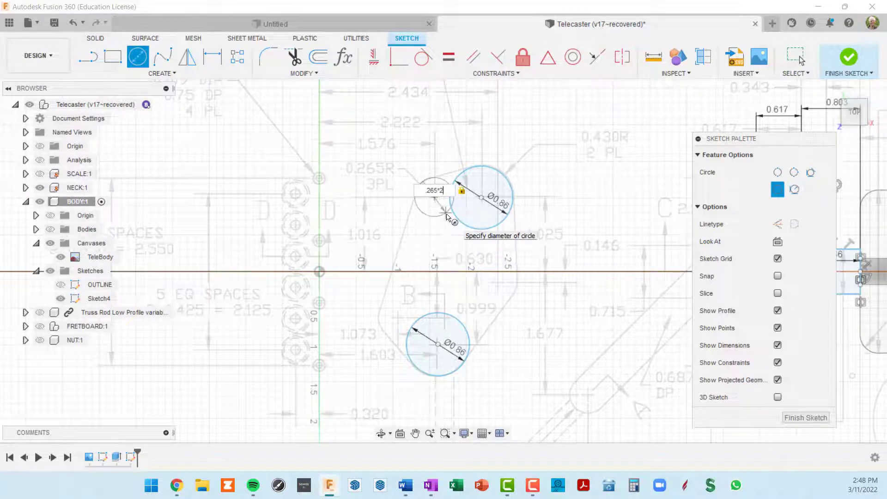
{"action": "key", "text": "Return"}
{"action": "key", "text": "Escape"}
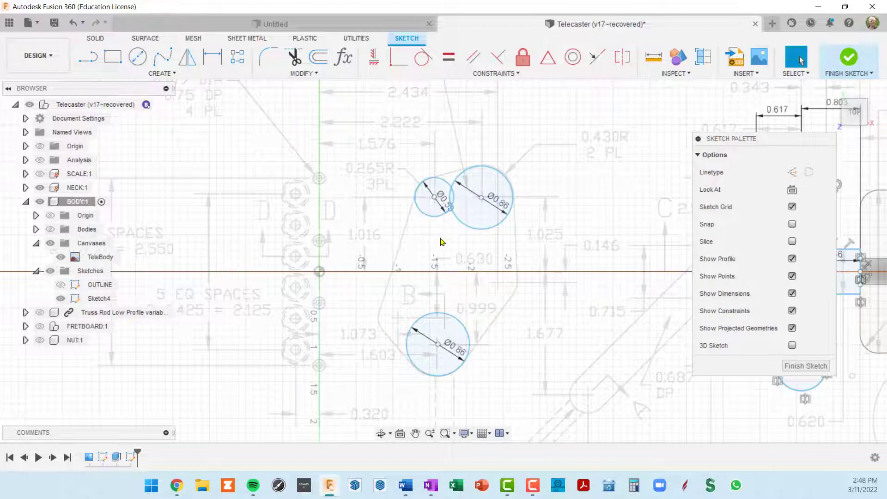
- Copy the 0.53 in circle onto the cavity's neck-side corner just below the centerline
{"action": "left_click", "coordinate": [441, 218]}
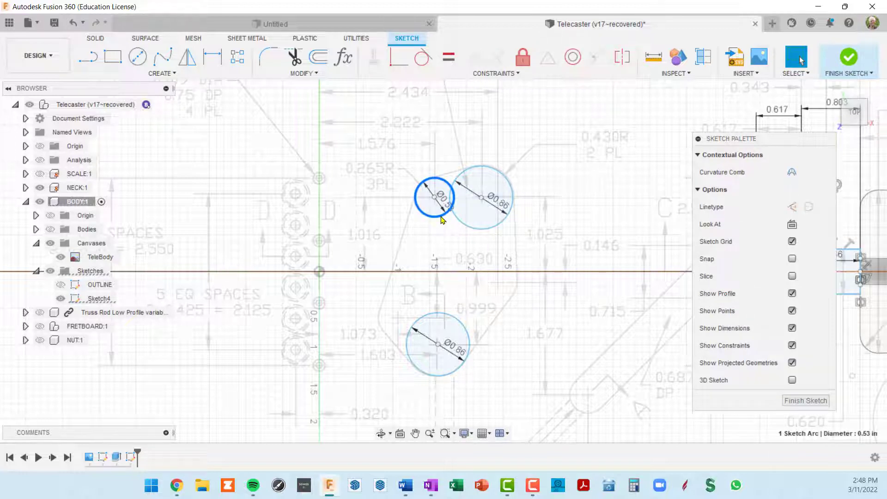
{"action": "key", "text": "m"}
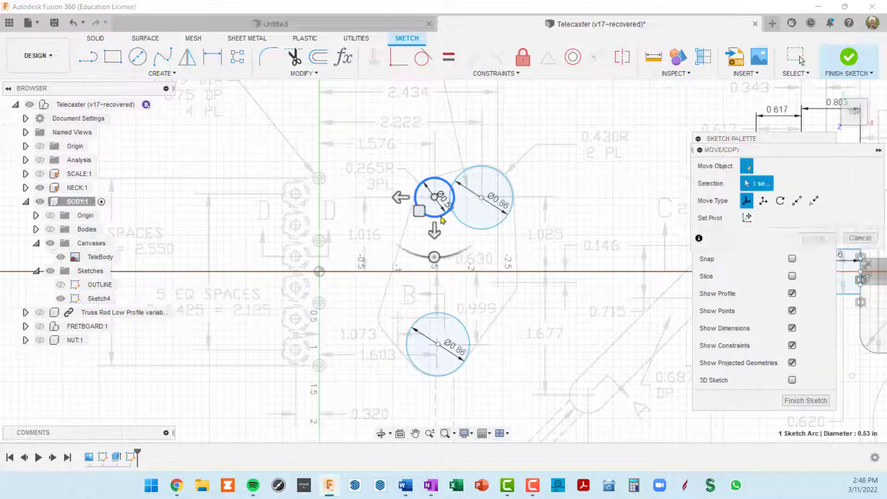
{"action": "left_click_drag", "start_coordinate": [424, 212], "coordinate": [486, 302]}
{"action": "key", "text": "Return"}
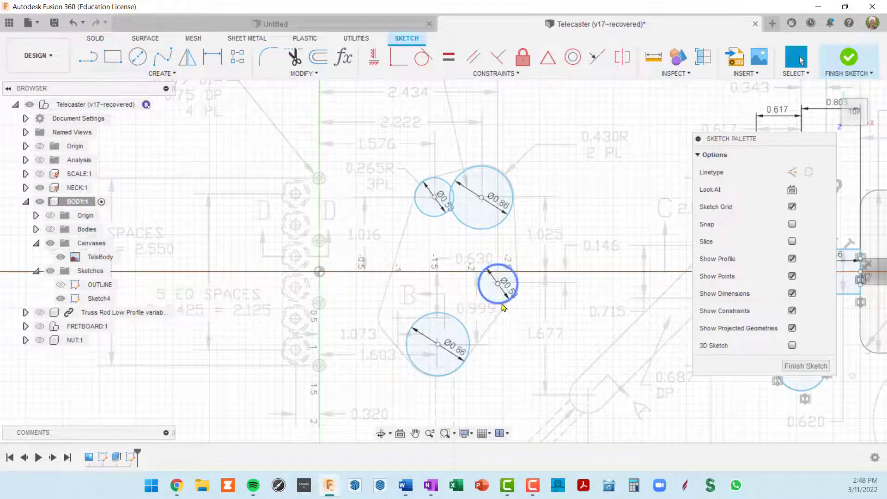
- Copy the neck-side 0.53 in circle onto the cavity's lower bridge-side corner, offset about 1.37 in in X and 0.47 in in Y
{"action": "left_click", "coordinate": [503, 307]}
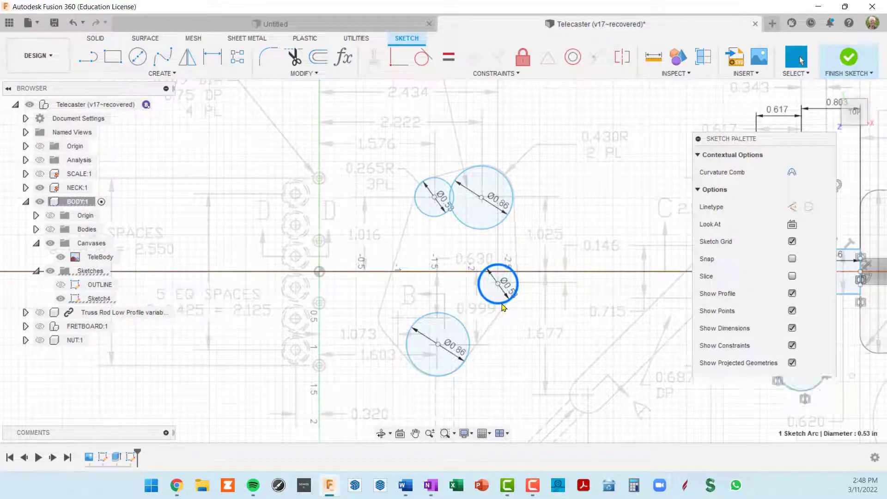
{"action": "key", "text": "m"}
{"action": "left_click_drag", "start_coordinate": [467, 282], "coordinate": [375, 283]}
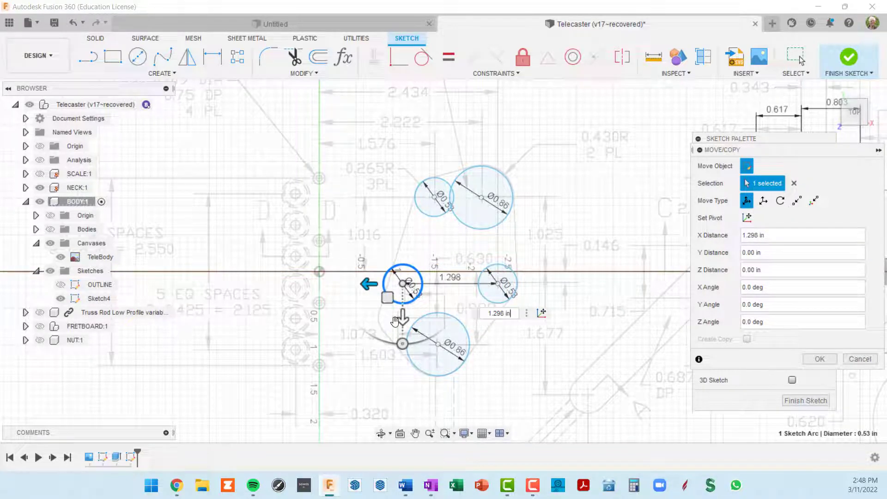
{"action": "left_click_drag", "start_coordinate": [400, 326], "coordinate": [401, 360]}
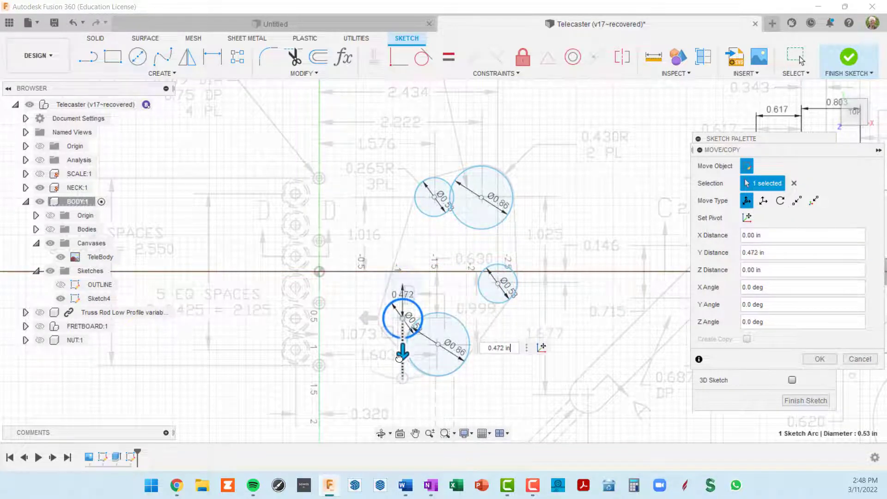
{"action": "left_click_drag", "start_coordinate": [369, 318], "coordinate": [359, 323]}
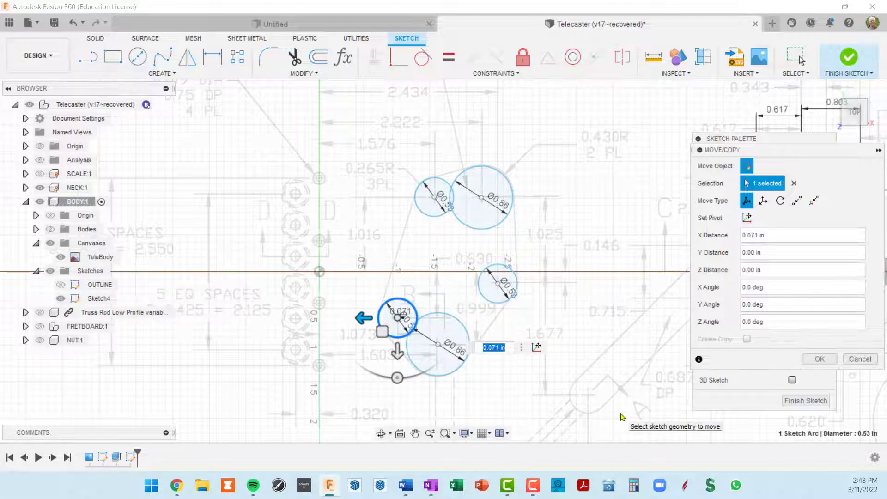
{"action": "key", "text": "Return"}
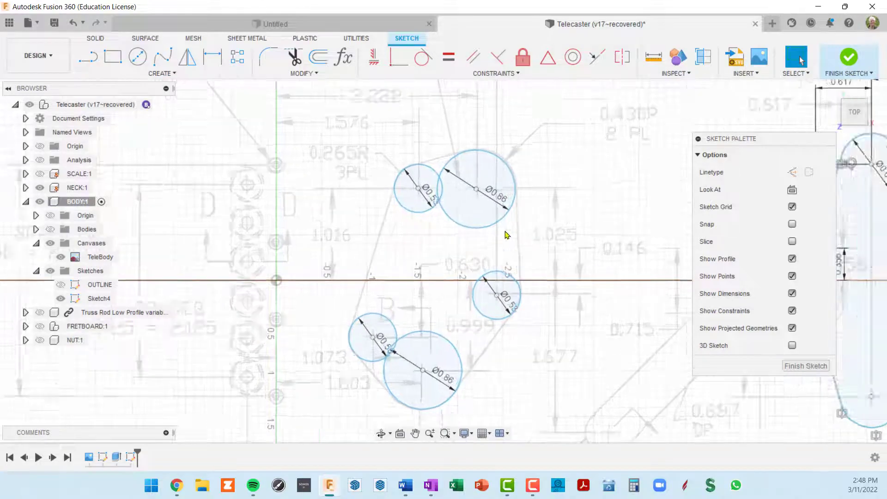
{"action": "scroll", "coordinate": [508, 234], "scroll_direction": "up", "scroll_amount": 2}
{"action": "scroll", "coordinate": [506, 236], "scroll_direction": "down", "scroll_amount": 3}
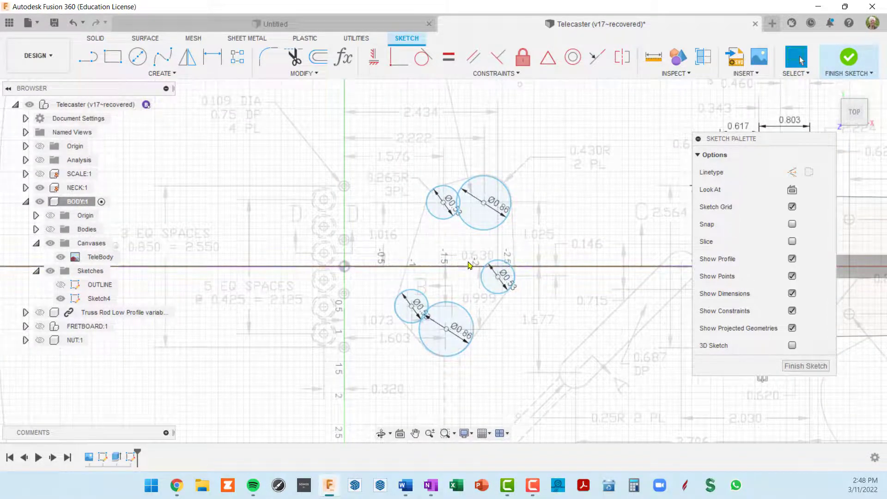
- Project the vertical scale reference line through the bridge mounting holes into the body sketch
{"action": "scroll", "coordinate": [507, 232], "scroll_direction": "up", "scroll_amount": 2}
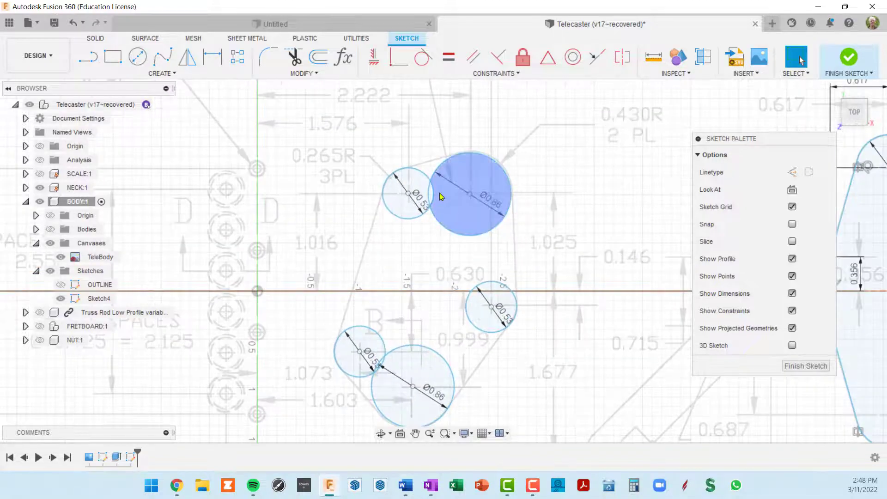
{"action": "scroll", "coordinate": [480, 234], "scroll_direction": "down", "scroll_amount": 3}
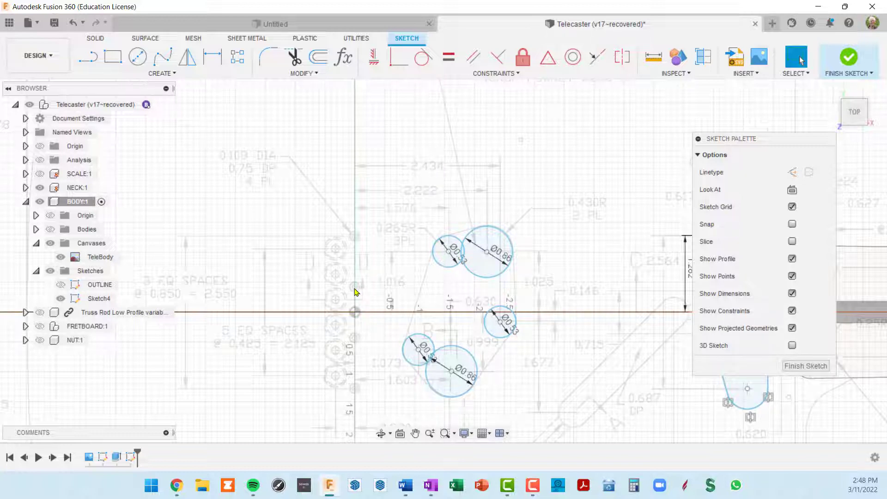
{"action": "scroll", "coordinate": [355, 292], "scroll_direction": "up", "scroll_amount": 3}
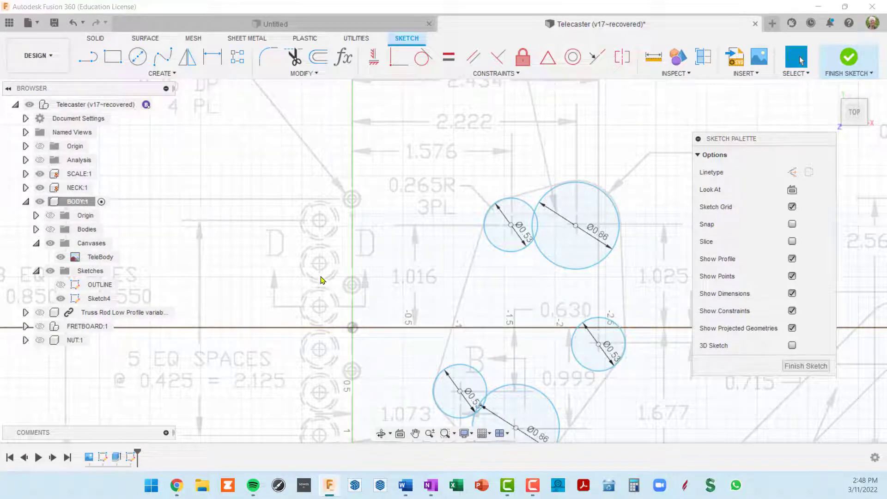
{"action": "left_click", "coordinate": [353, 288]}
{"action": "key", "text": "p"}
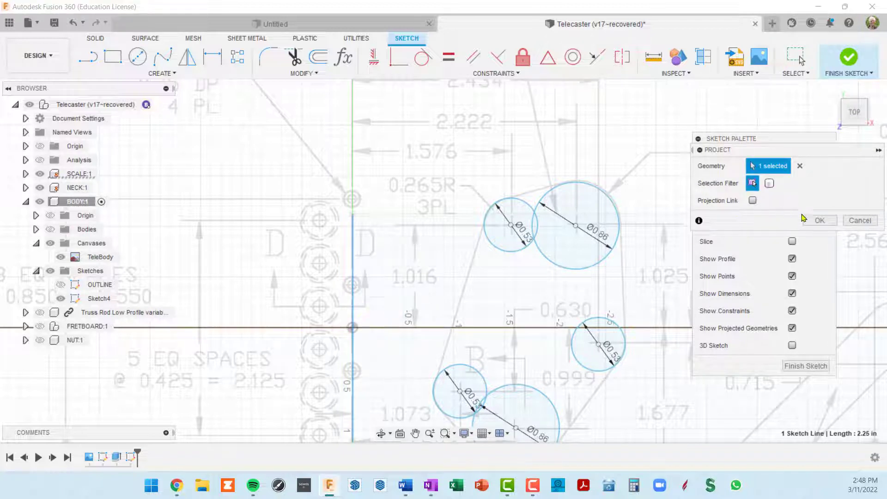
{"action": "left_click", "coordinate": [819, 220]}
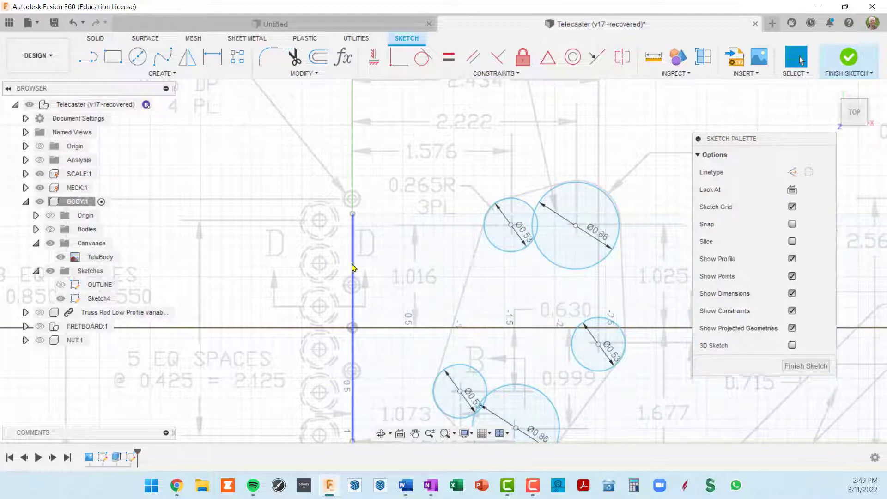
- Convert the projected scale line to construction geometry and fix it in place
{"action": "left_click", "coordinate": [354, 267]}
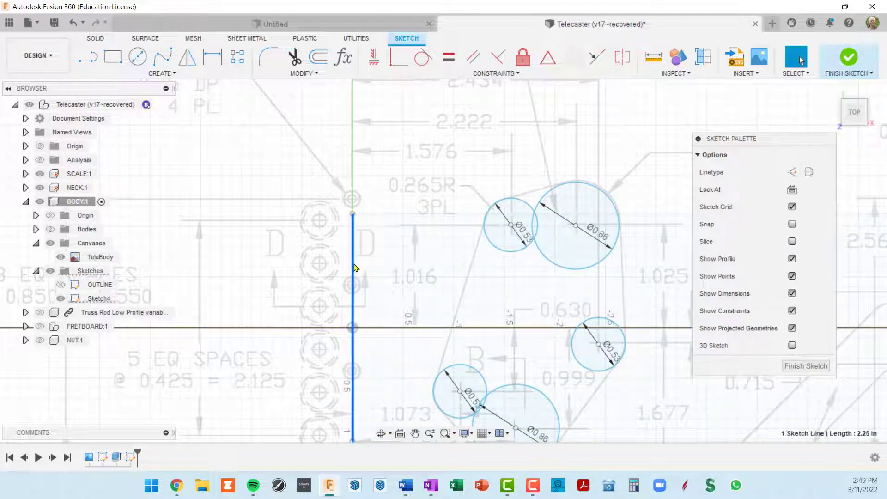
{"action": "key", "text": "x"}
{"action": "key", "text": "Escape"}
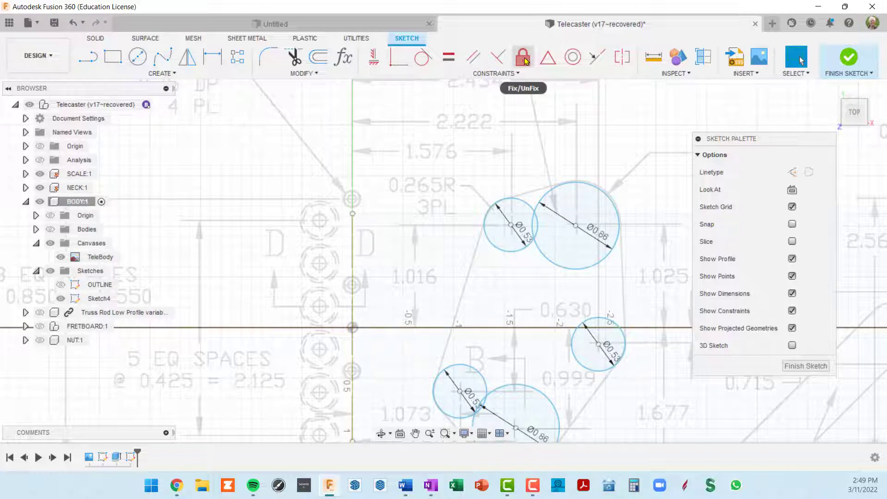
{"action": "left_click", "coordinate": [524, 58]}
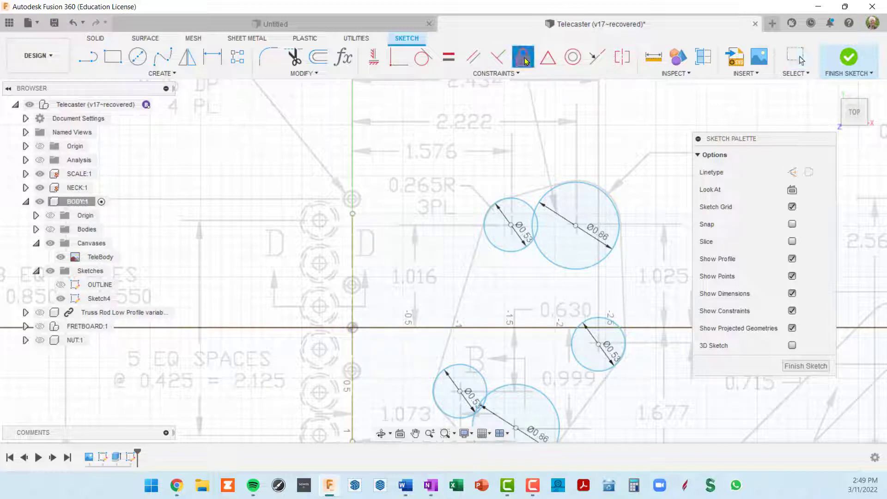
{"action": "left_click", "coordinate": [353, 240]}
{"action": "middle_click_drag", "start_coordinate": [416, 249], "coordinate": [404, 207]}
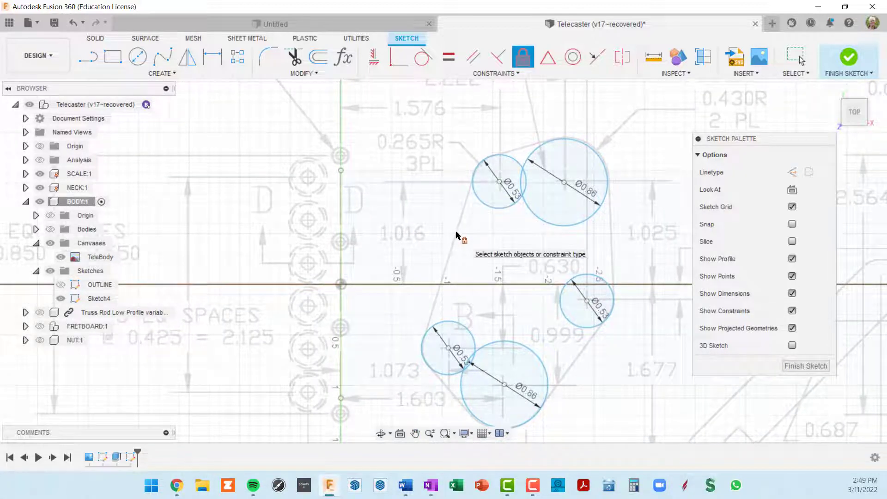
{"action": "middle_click_drag", "start_coordinate": [470, 244], "coordinate": [422, 327]}
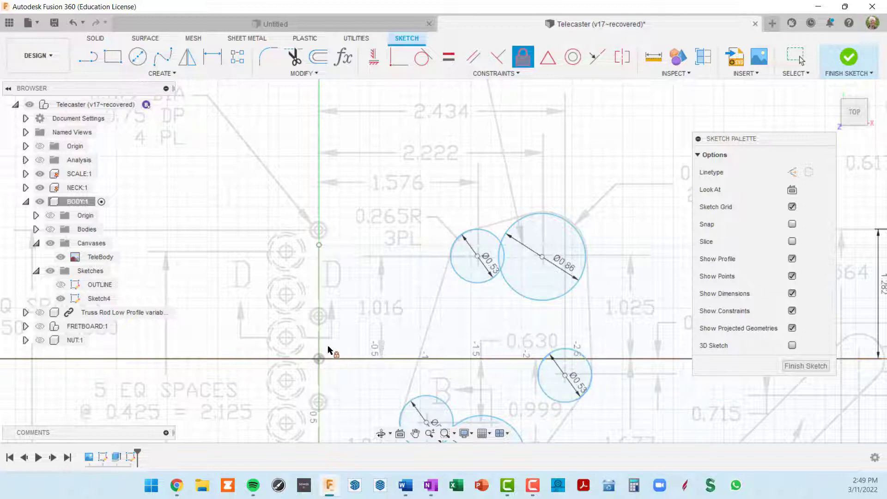
- Dimension the center of the neck-side 0.53 in circle just below the centerline at 2.434 in from the scale line
{"action": "key", "text": "d"}
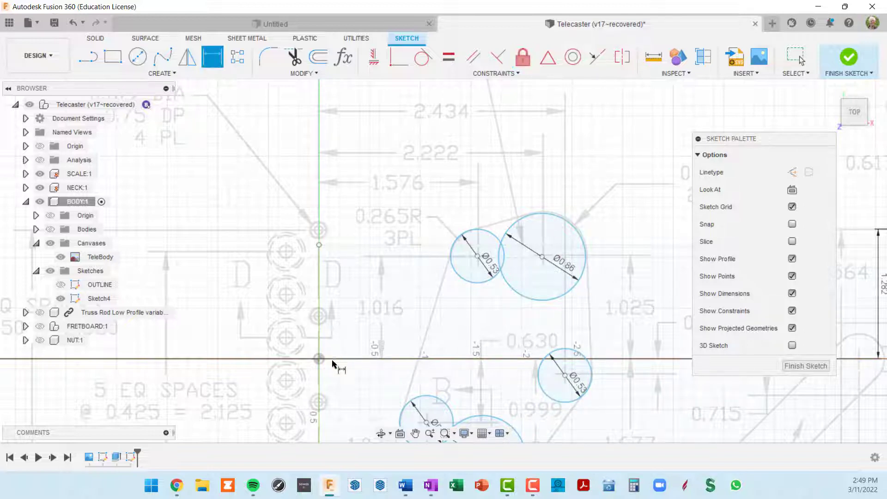
{"action": "left_click", "coordinate": [320, 352]}
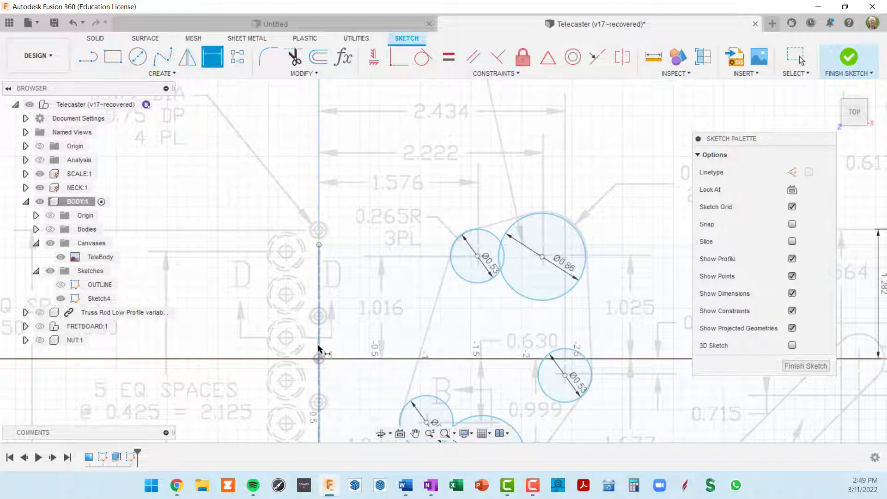
{"action": "left_click", "coordinate": [564, 374]}
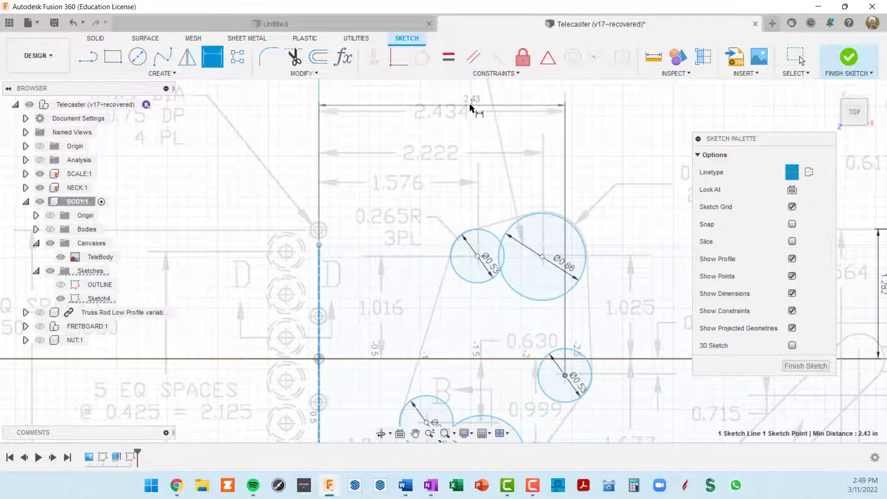
{"action": "left_click", "coordinate": [470, 105]}
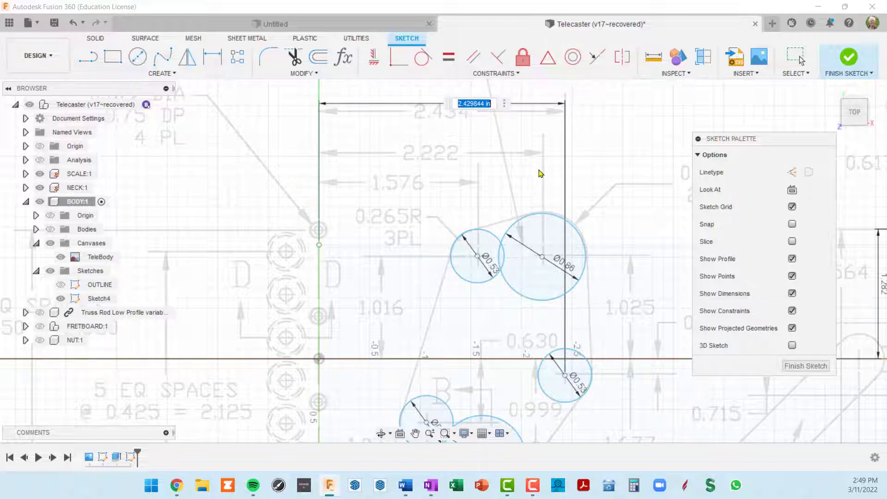
{"action": "type", "text": "2.43"}
{"action": "key", "text": "shift+End"}
{"action": "key", "text": "Delete"}
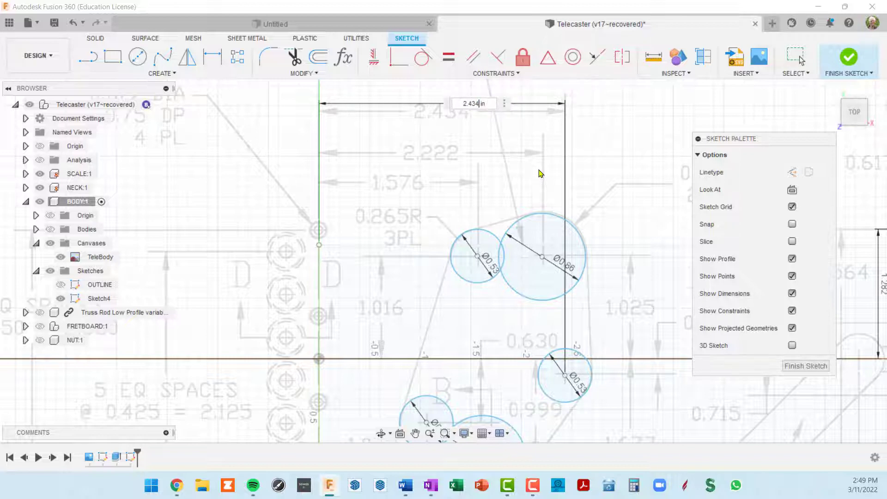
{"action": "key", "text": "Return"}
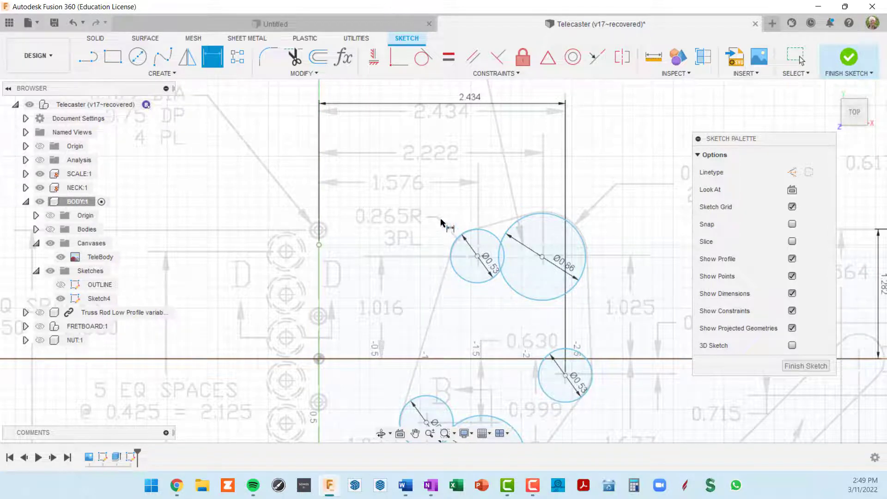
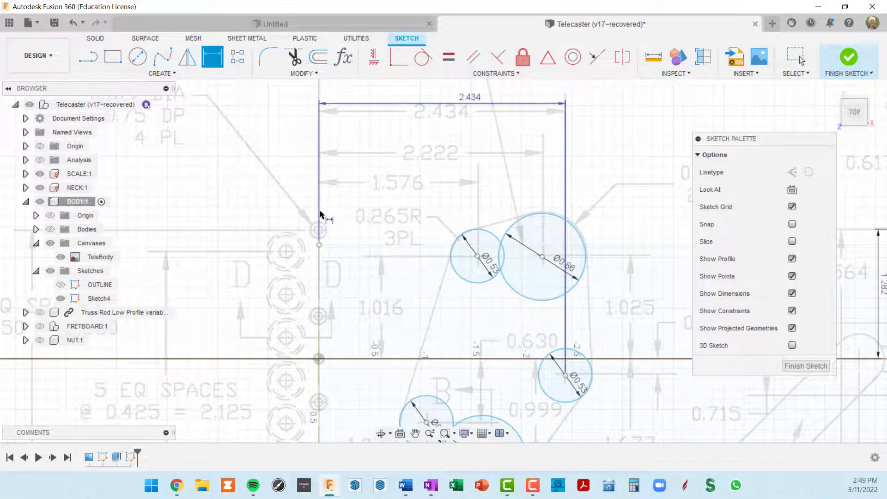
- Dimension the center of the upper 0.86 in circle at 2.222 in from the scale line
{"action": "left_click", "coordinate": [319, 264]}
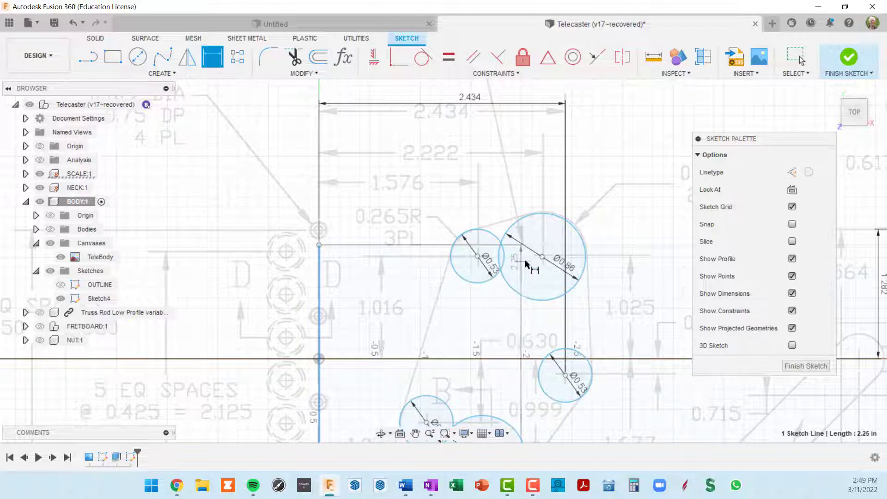
{"action": "left_click", "coordinate": [542, 257]}
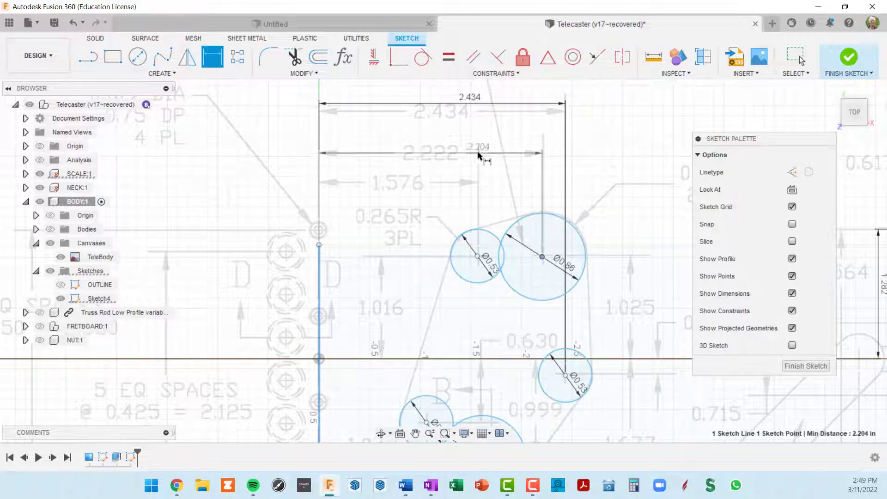
{"action": "left_click", "coordinate": [481, 157]}
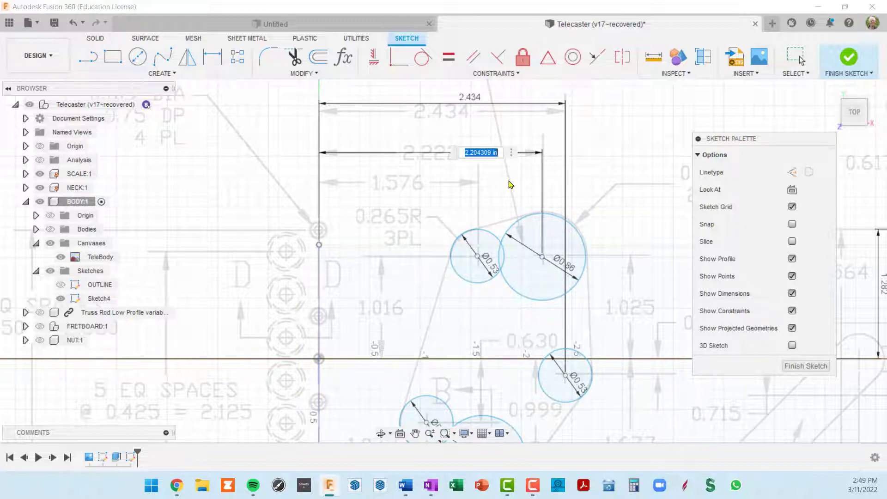
{"action": "type", "text": "2.222"}
{"action": "key", "text": "Return"}
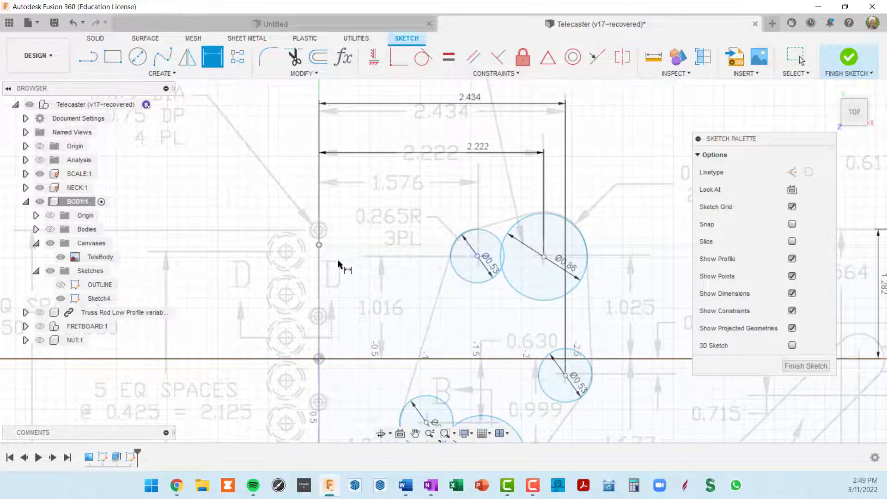
- Dimension the center of the upper 0.53 in circle at 1.576 in from the scale line
{"action": "left_click", "coordinate": [319, 288]}
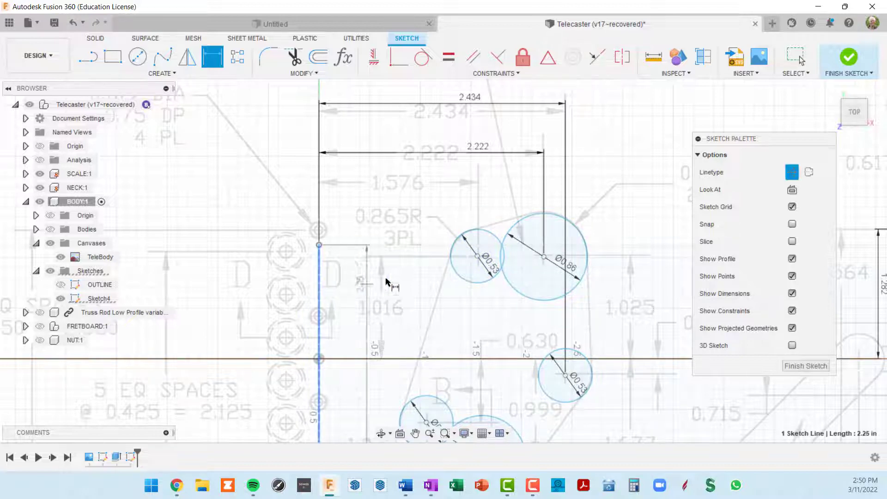
{"action": "left_click", "coordinate": [477, 257]}
{"action": "left_click", "coordinate": [435, 202]}
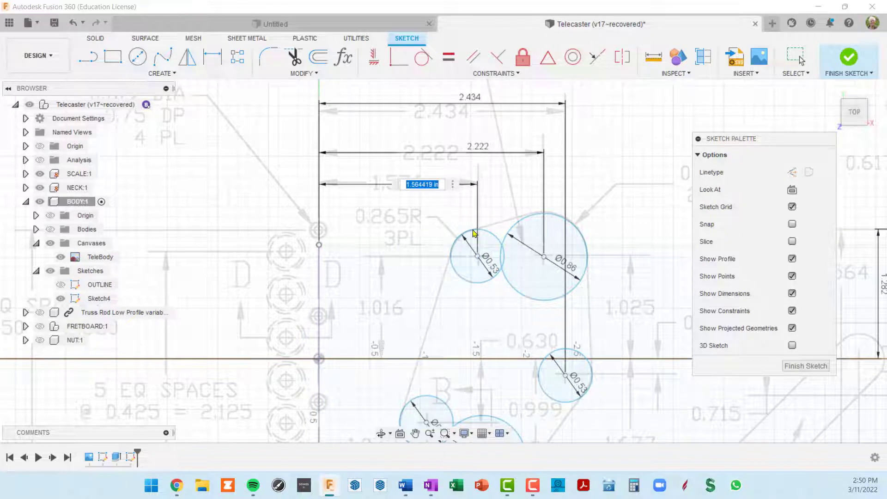
{"action": "type", "text": "1.576"}
{"action": "key", "text": "Return"}
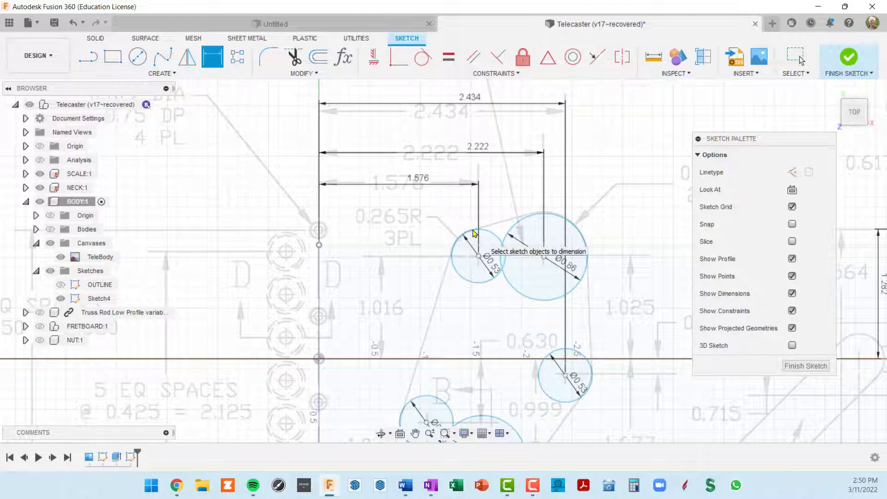
- Dimension the center of the lower 0.86 in circle at 1.603 in from the scale line
{"action": "scroll", "coordinate": [493, 294], "scroll_direction": "down", "scroll_amount": 2}
{"action": "middle_click_drag", "start_coordinate": [495, 290], "coordinate": [518, 167]}
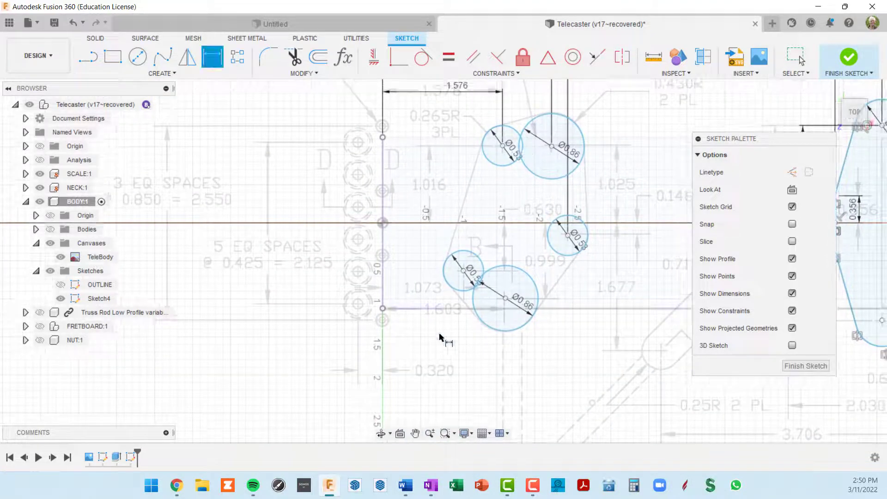
{"action": "middle_click_drag", "start_coordinate": [487, 271], "coordinate": [432, 228]}
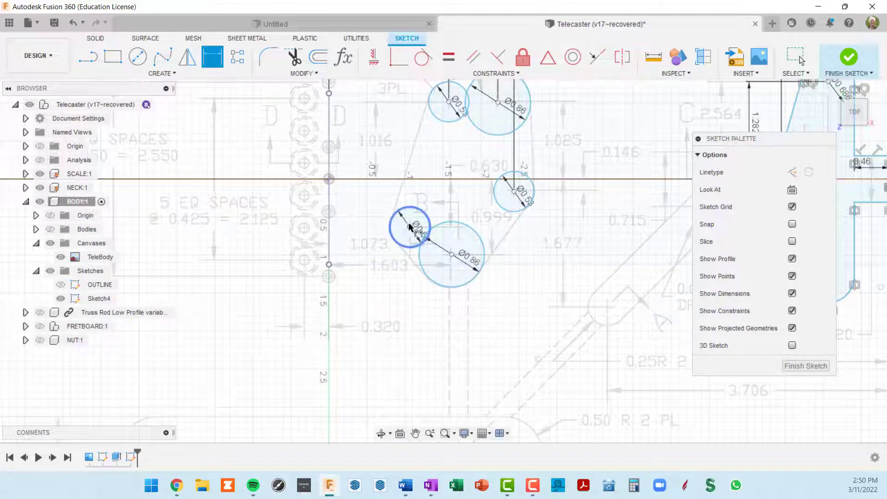
{"action": "mouse_move", "coordinate": [408, 228]}
{"action": "middle_mouse_down"}
{"action": "mouse_move", "coordinate": [416, 212]}
{"action": "mouse_move", "coordinate": [419, 248]}
{"action": "mouse_move", "coordinate": [436, 285]}
{"action": "middle_mouse_up"}
{"action": "scroll", "coordinate": [437, 286], "scroll_direction": "up", "scroll_amount": 4}
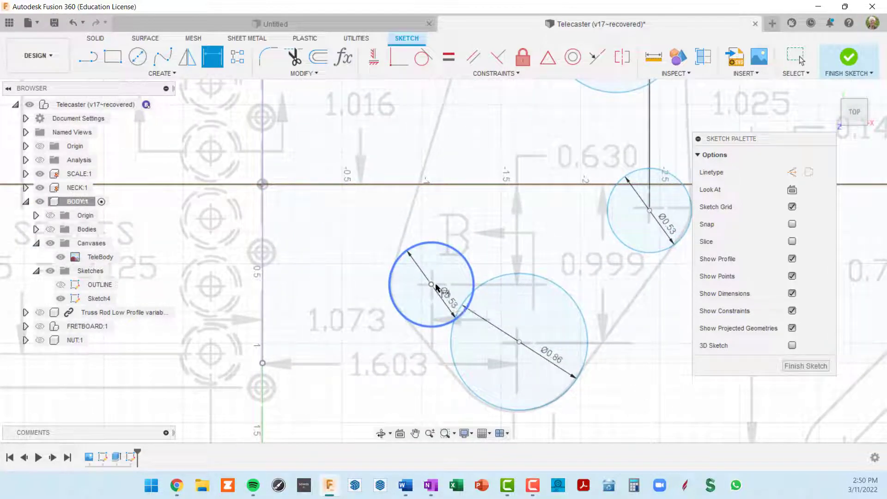
{"action": "scroll", "coordinate": [437, 286], "scroll_direction": "down", "scroll_amount": 3}
{"action": "key", "text": "Escape"}
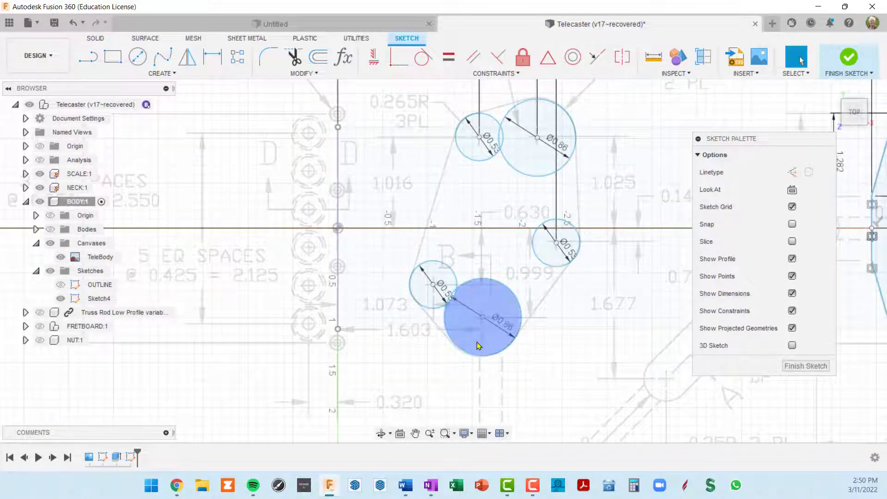
{"action": "key", "text": "d"}
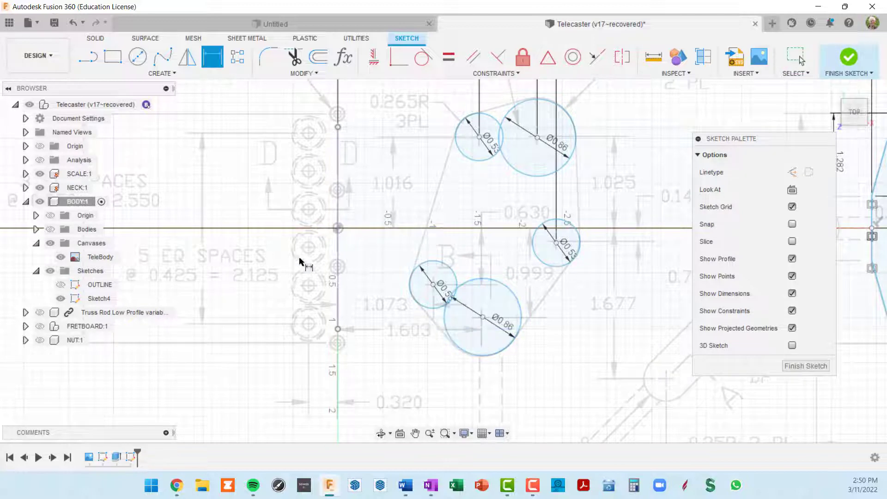
{"action": "left_click", "coordinate": [337, 257]}
{"action": "left_click", "coordinate": [483, 318]}
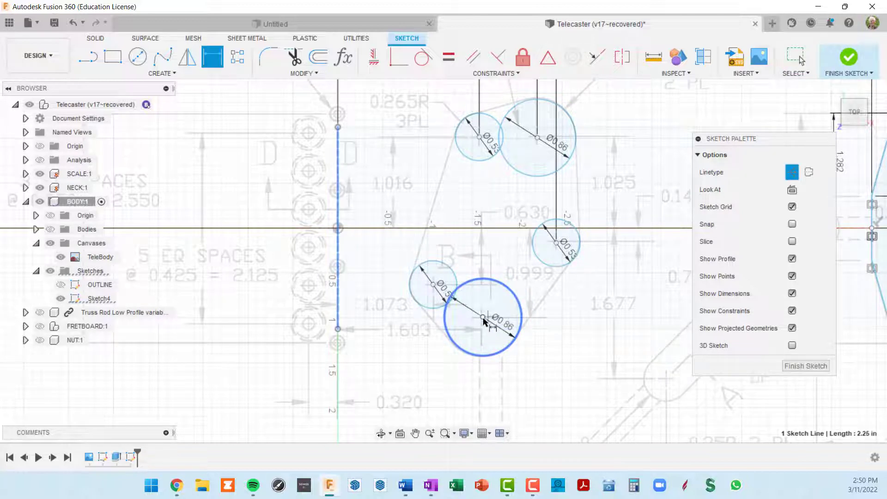
{"action": "left_click", "coordinate": [426, 361]}
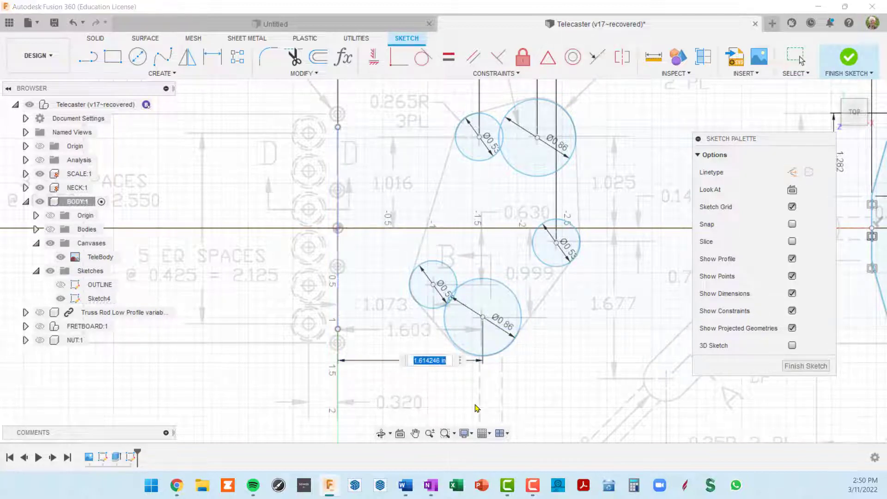
{"action": "type", "text": "1.603"}
{"action": "key", "text": "Return"}
- Dimension the center of the lower 0.53 in circle at 1.073 in from the scale line
{"action": "scroll", "coordinate": [420, 328], "scroll_direction": "up", "scroll_amount": 2}
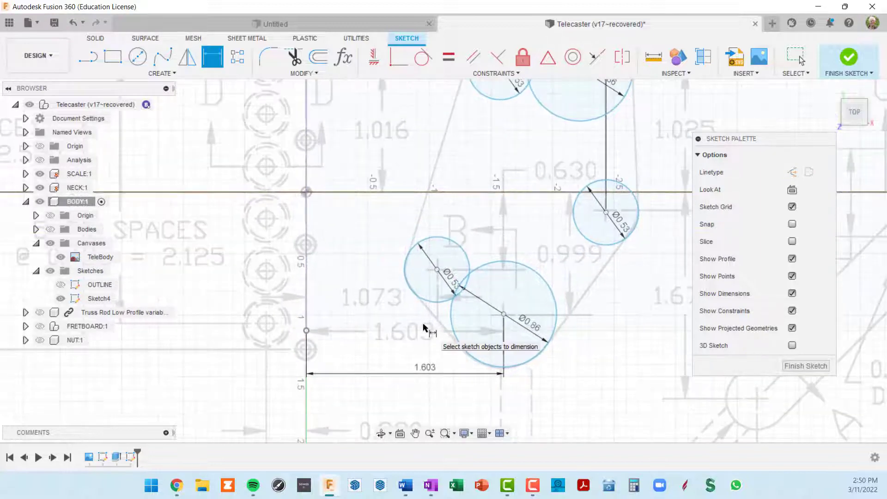
{"action": "scroll", "coordinate": [422, 326], "scroll_direction": "up", "scroll_amount": 2}
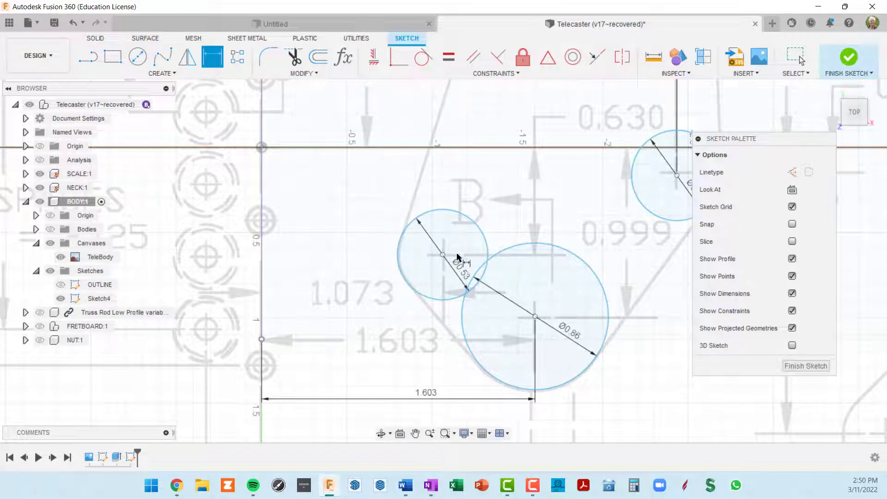
{"action": "left_click", "coordinate": [443, 255]}
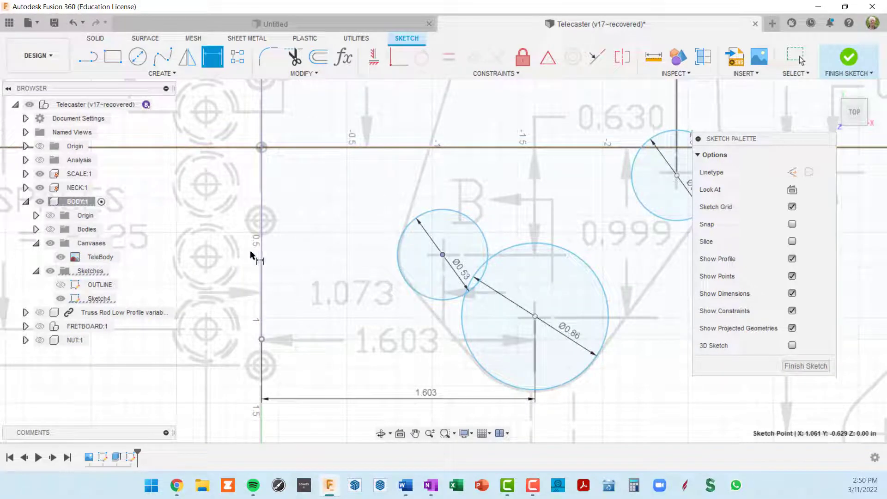
{"action": "left_click", "coordinate": [261, 258]}
{"action": "left_click", "coordinate": [312, 255]}
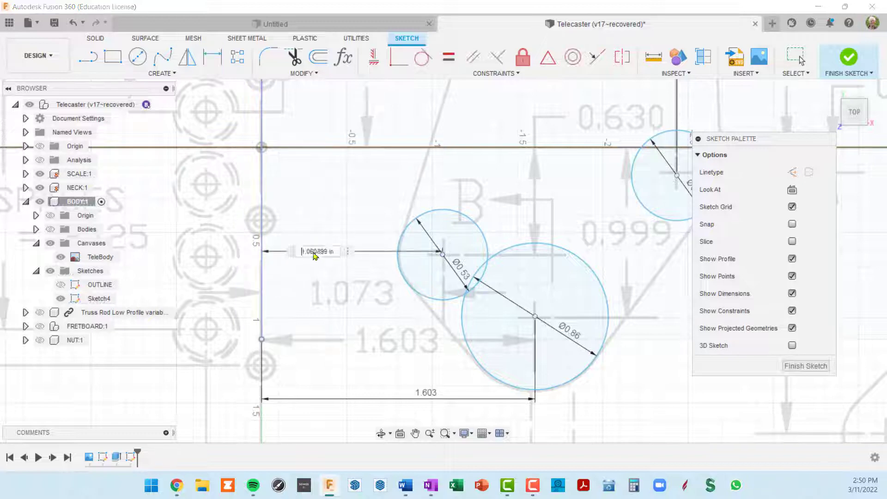
{"action": "type", "text": "1.073"}
{"action": "key", "text": "Return"}
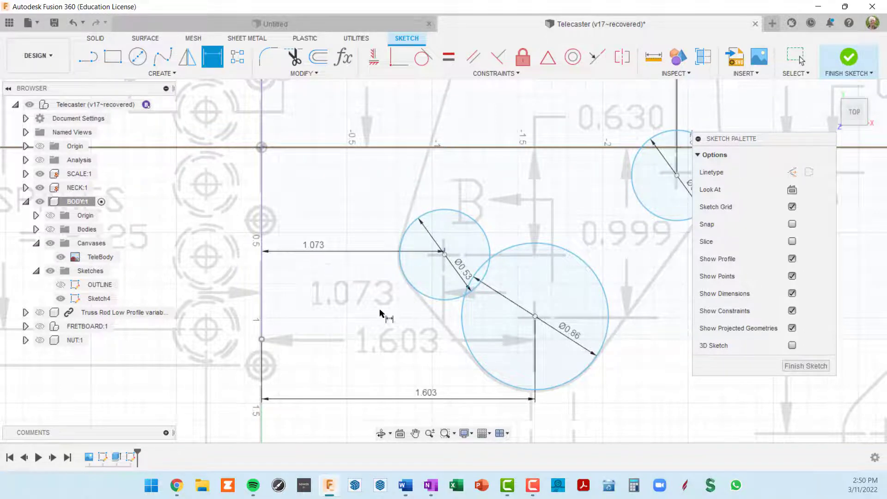
- Dimension the center of the neck-side 0.53 in circle at 0.146 in below the horizontal centerline
{"action": "scroll", "coordinate": [587, 224], "scroll_direction": "down", "scroll_amount": 5}
{"action": "middle_click_drag", "start_coordinate": [525, 149], "coordinate": [522, 170]}
{"action": "key", "text": "d"}
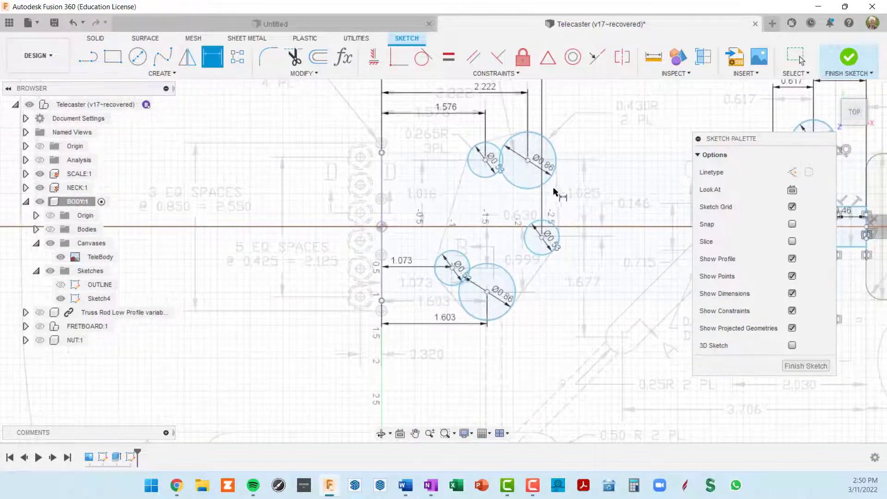
{"action": "scroll", "coordinate": [573, 254], "scroll_direction": "up", "scroll_amount": 3}
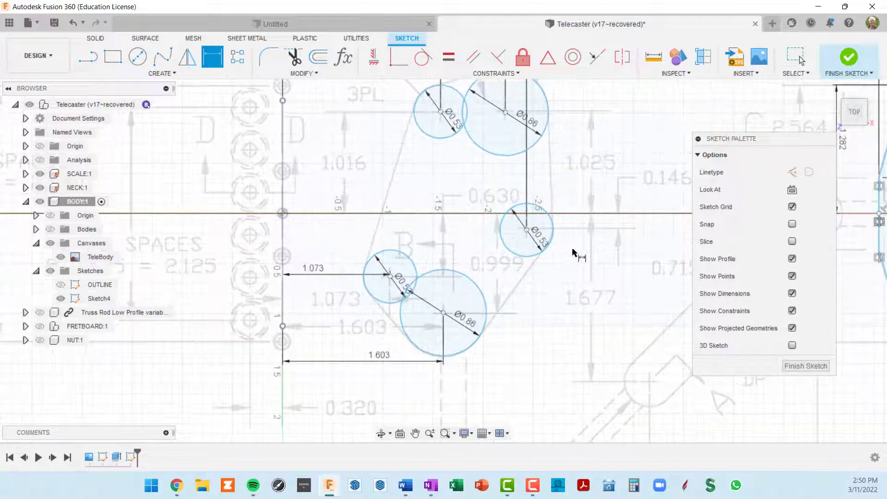
{"action": "middle_click_drag", "start_coordinate": [602, 230], "coordinate": [550, 253]}
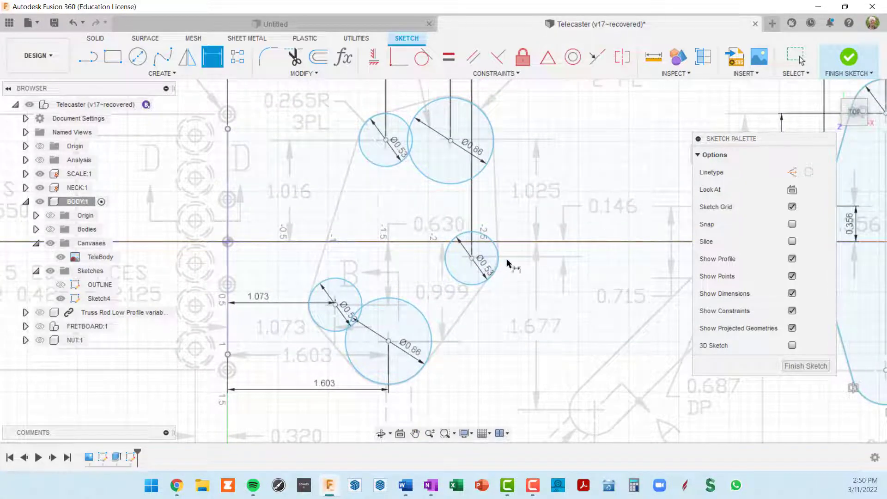
{"action": "scroll", "coordinate": [485, 249], "scroll_direction": "up", "scroll_amount": 3}
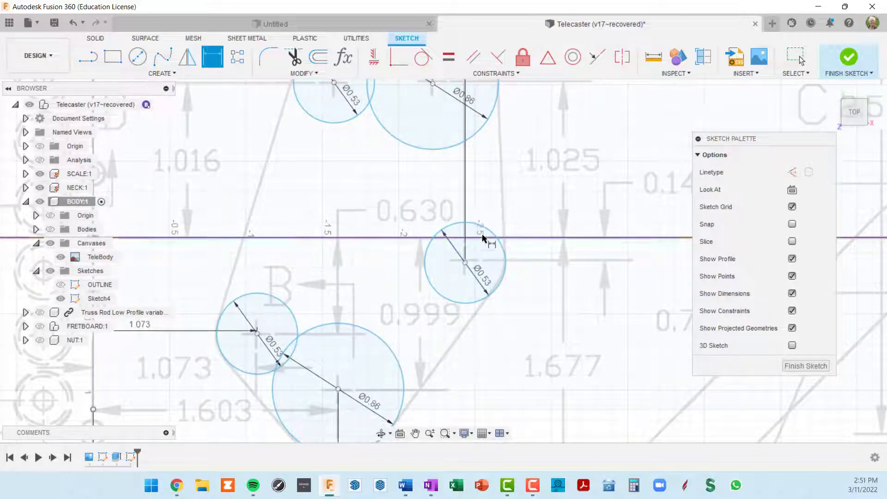
{"action": "left_click", "coordinate": [465, 263]}
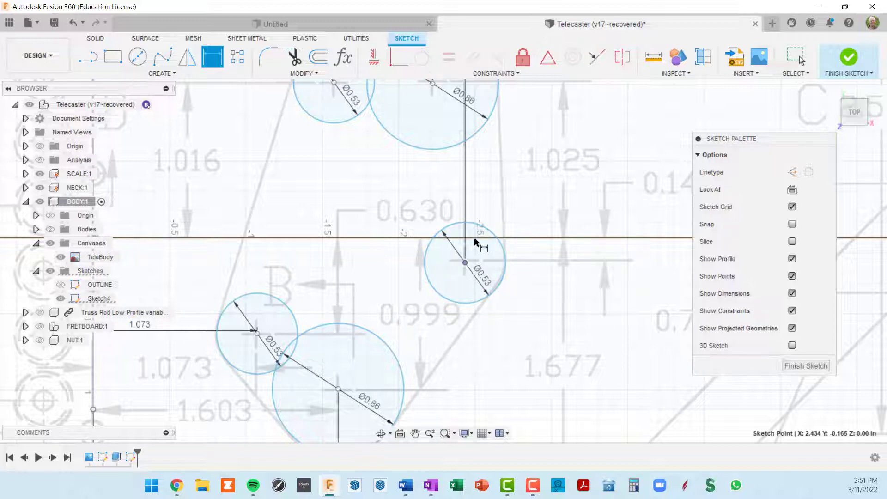
{"action": "left_click", "coordinate": [527, 238]}
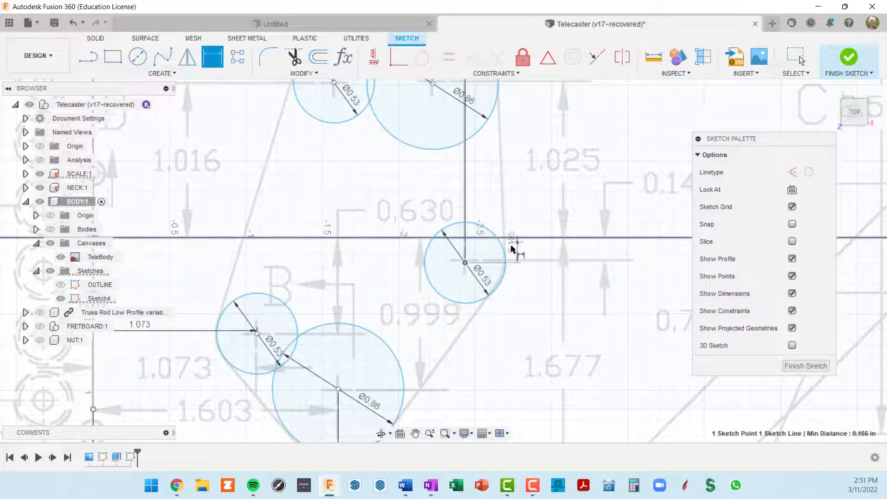
{"action": "left_click", "coordinate": [545, 254]}
{"action": "scroll", "coordinate": [564, 281], "scroll_direction": "down", "scroll_amount": 2}
{"action": "middle_click_drag", "start_coordinate": [600, 290], "coordinate": [560, 290]}
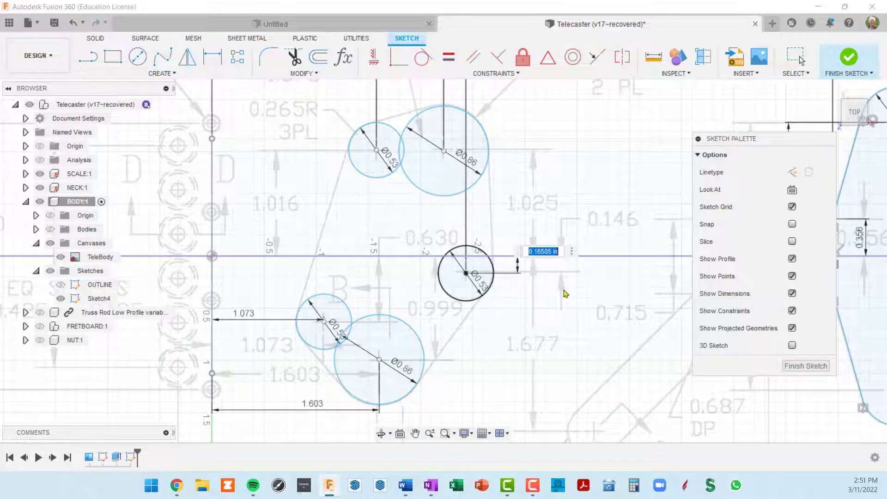
{"action": "key", "text": "Left"}
{"action": "key", "text": "Right"}
{"action": "key", "text": "Return"}
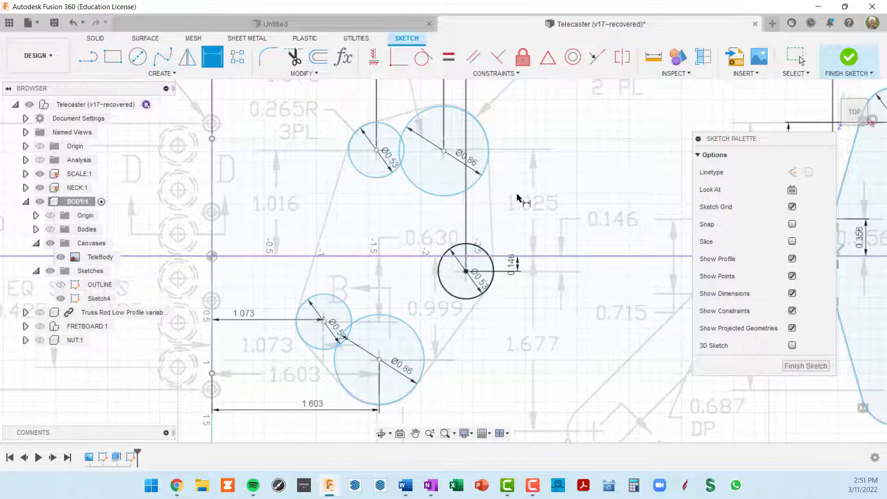
{"action": "key", "text": "Escape"}
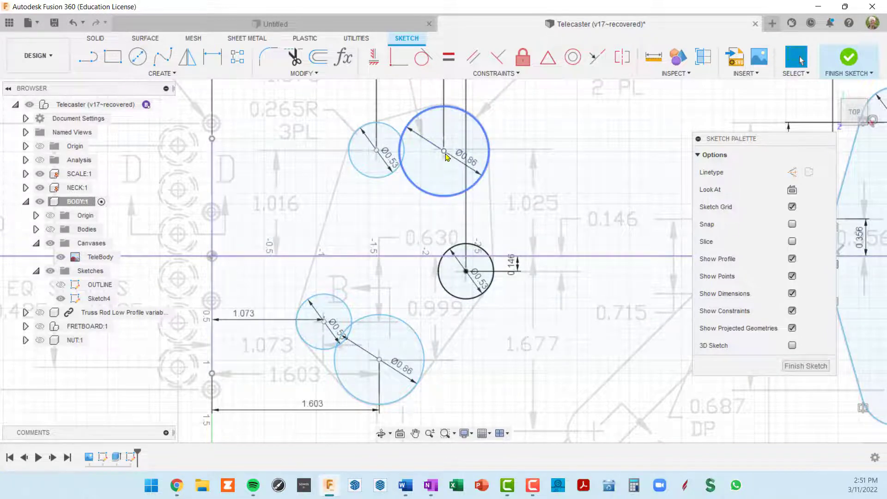
- Dimension the upper 0.86 in circle's center from the horizontal centerline, trying a value of 1.025 in
{"action": "key", "text": "d"}
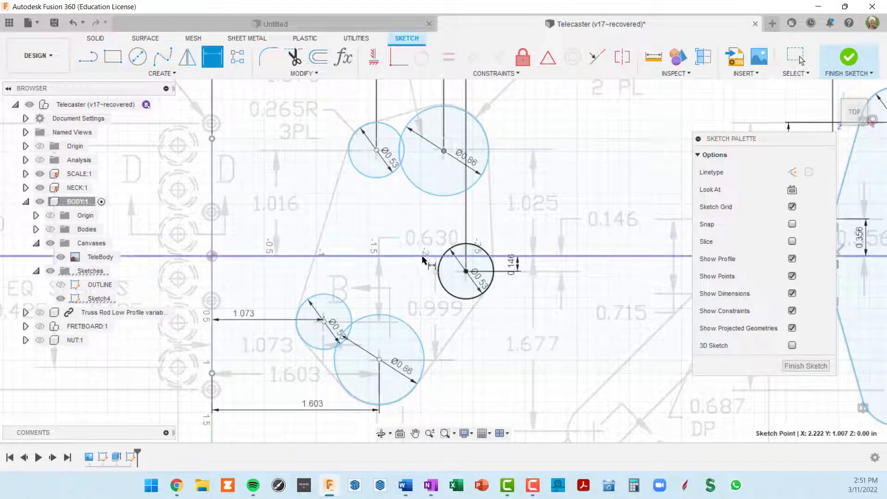
{"action": "left_click", "coordinate": [423, 257]}
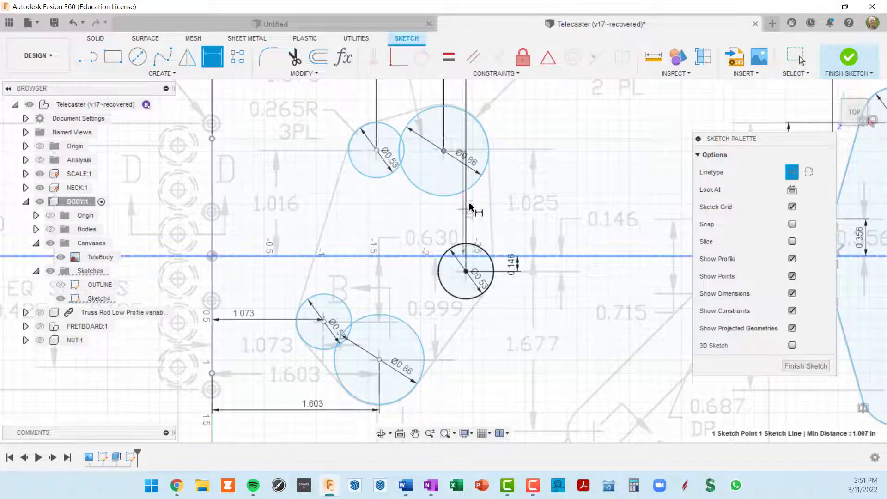
{"action": "left_click", "coordinate": [532, 213]}
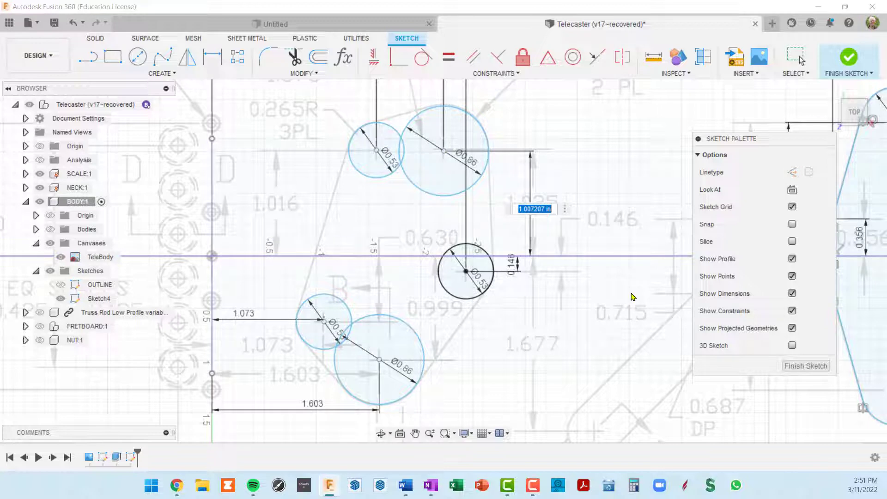
{"action": "type", "text": "1.025"}
{"action": "key", "text": "Return"}
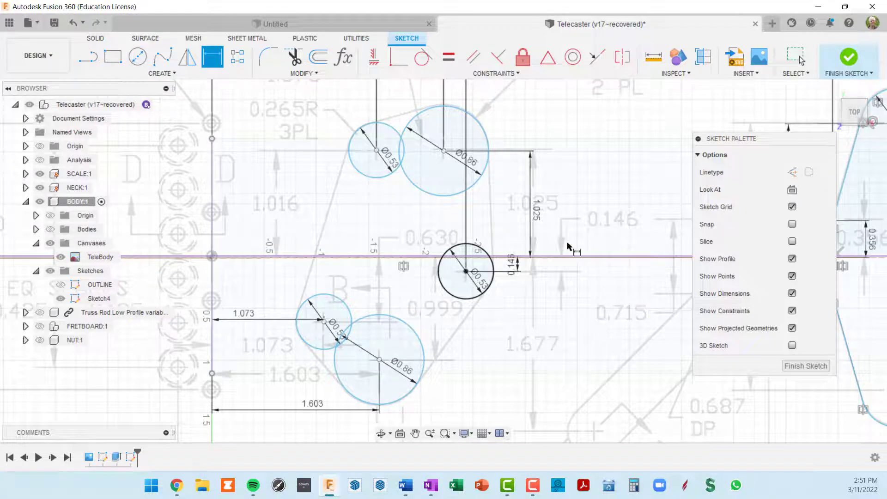
{"action": "key", "text": "Escape"}
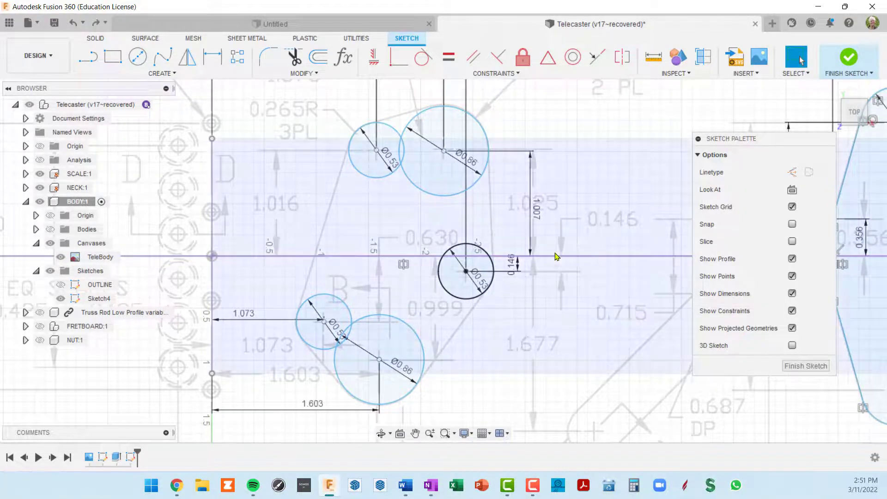
- Fix the horizontal centerline in place and set the upper 0.86 in circle's distance from it to 1.025 in
{"action": "left_click", "coordinate": [531, 68]}
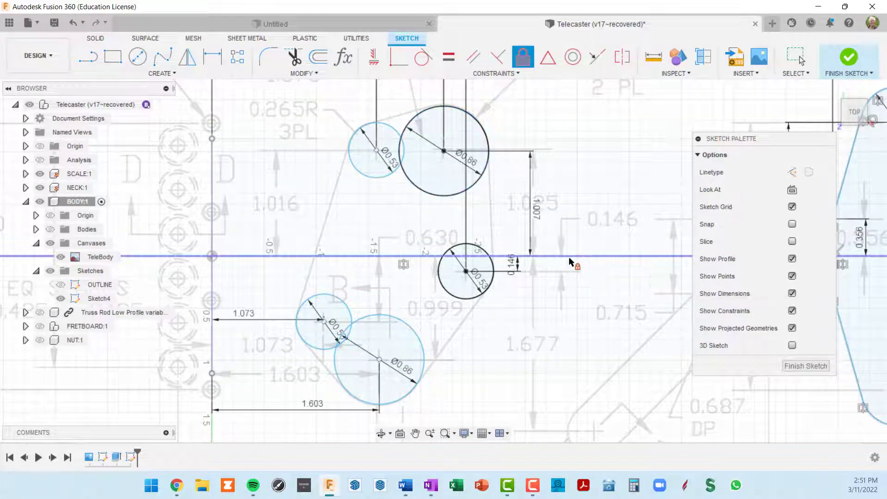
{"action": "key", "text": "Escape"}
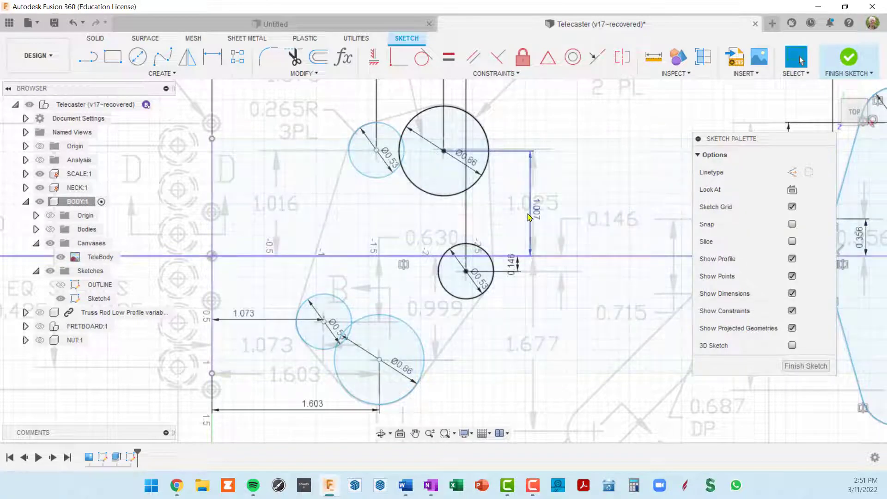
{"action": "double_click", "coordinate": [534, 210]}
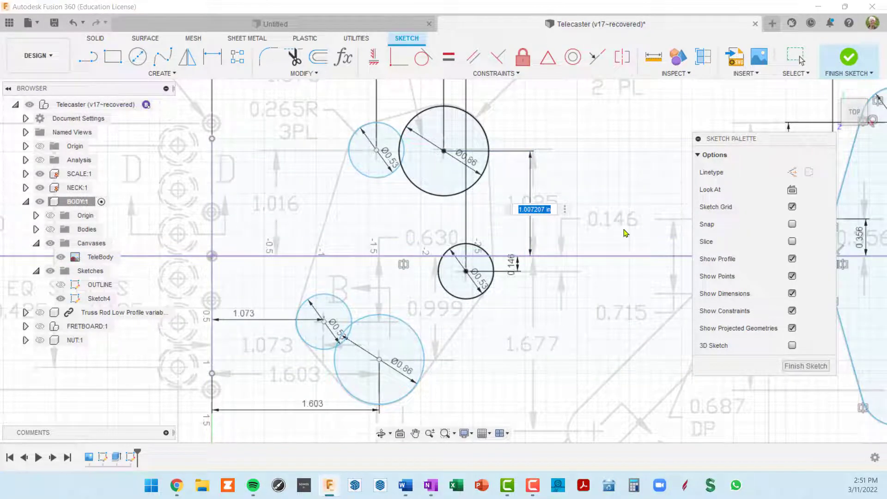
{"action": "type", "text": "1.025"}
{"action": "key", "text": "Return"}
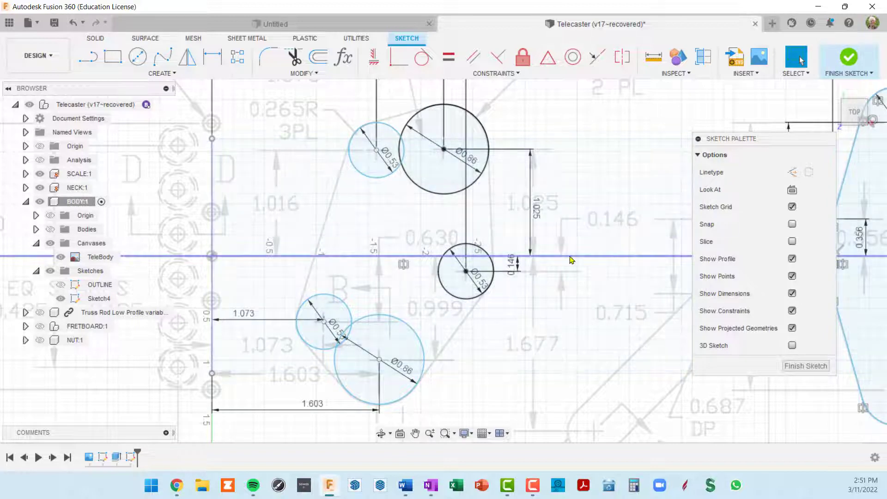
- Dimension the center of the upper 0.53 in circle at 1.016 in above the horizontal centerline
{"action": "scroll", "coordinate": [555, 231], "scroll_direction": "down", "scroll_amount": 1}
{"action": "middle_click_drag", "start_coordinate": [545, 214], "coordinate": [519, 202]}
{"action": "scroll", "coordinate": [354, 190], "scroll_direction": "up", "scroll_amount": 3}
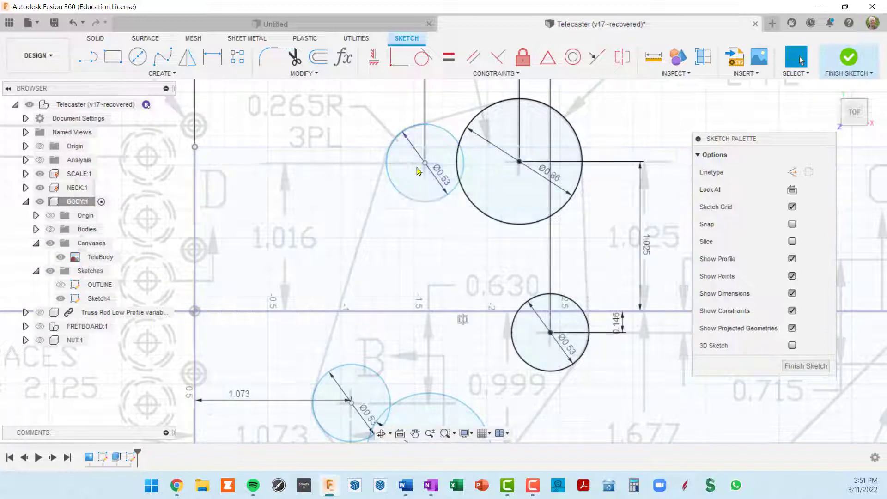
{"action": "scroll", "coordinate": [400, 195], "scroll_direction": "down", "scroll_amount": 3}
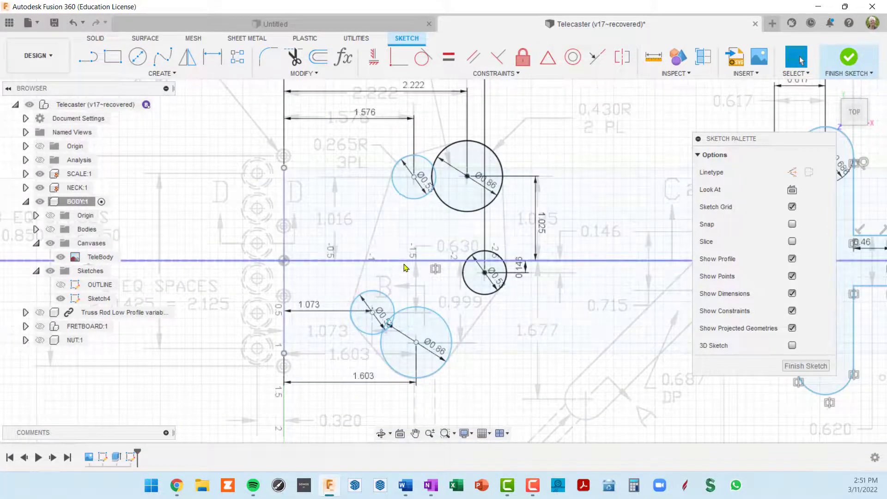
{"action": "key", "text": "d"}
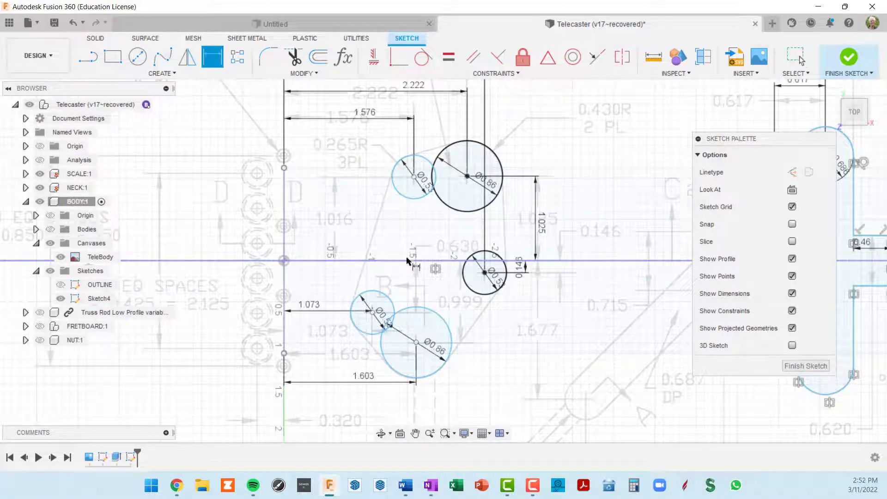
{"action": "left_click", "coordinate": [417, 193]}
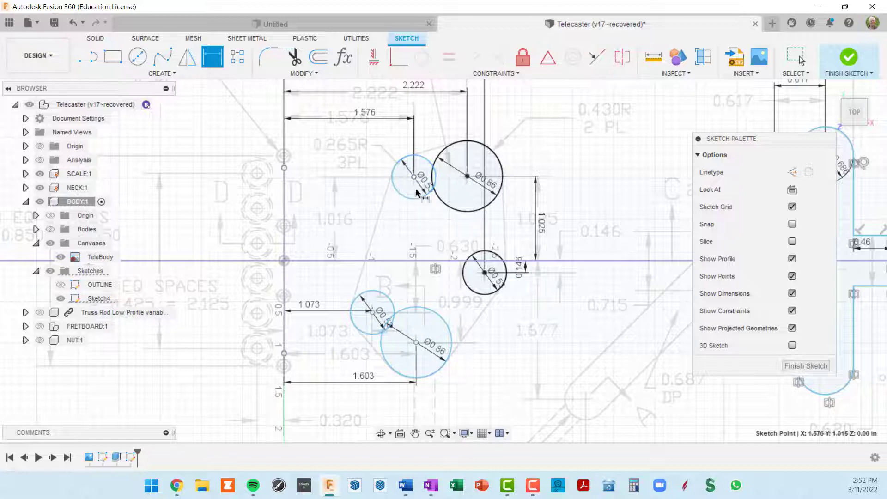
{"action": "left_click", "coordinate": [416, 261]}
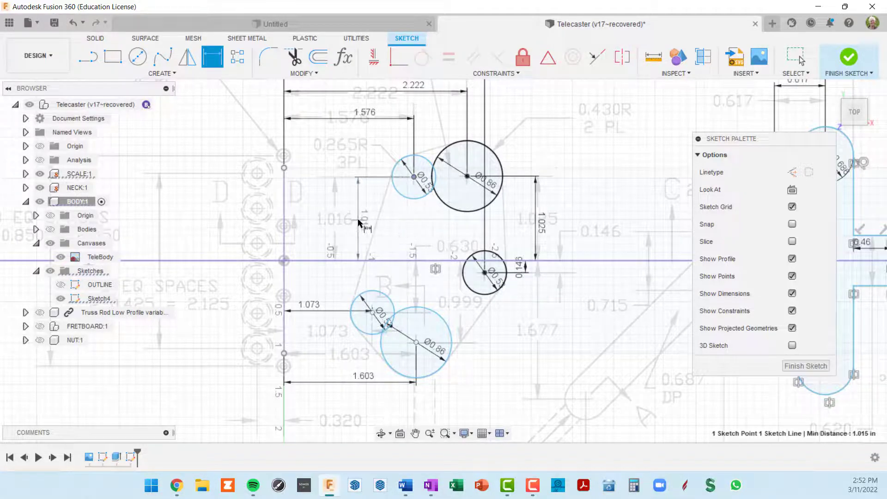
{"action": "left_click", "coordinate": [350, 208]}
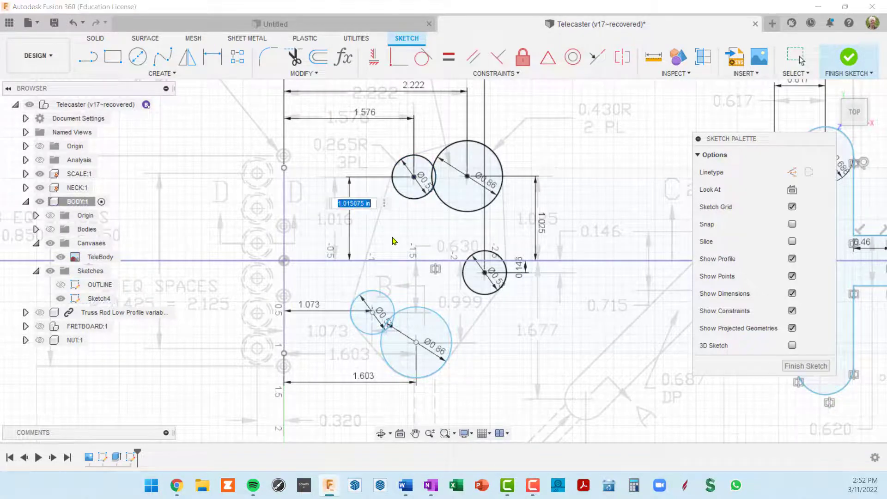
{"action": "type", "text": "1.016"}
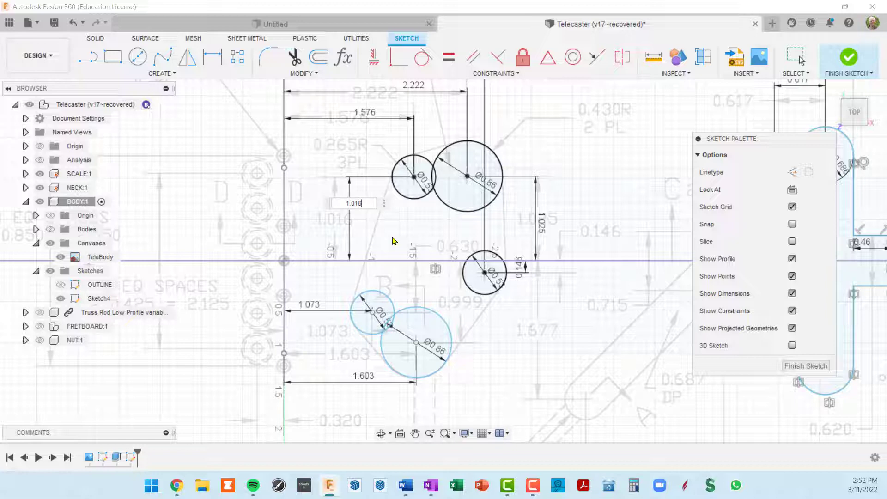
{"action": "key", "text": "Return"}
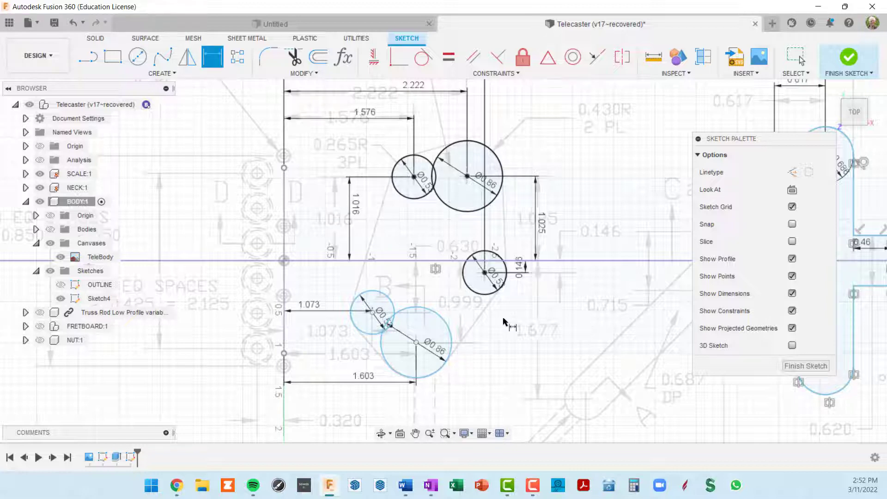
- Dimension the center of the lower 0.86 in circle at 0.999 in below the horizontal centerline
{"action": "scroll", "coordinate": [483, 296], "scroll_direction": "up", "scroll_amount": 1}
{"action": "scroll", "coordinate": [455, 153], "scroll_direction": "down", "scroll_amount": 3}
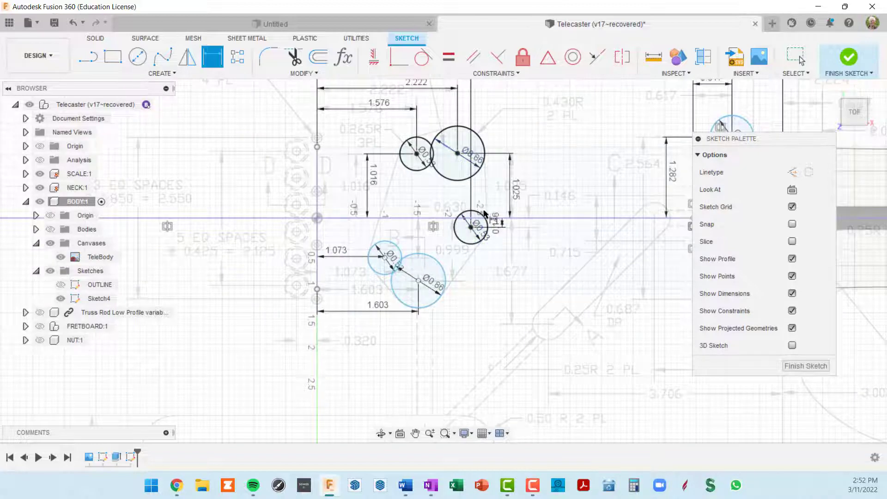
{"action": "middle_click_drag", "start_coordinate": [446, 208], "coordinate": [489, 170]}
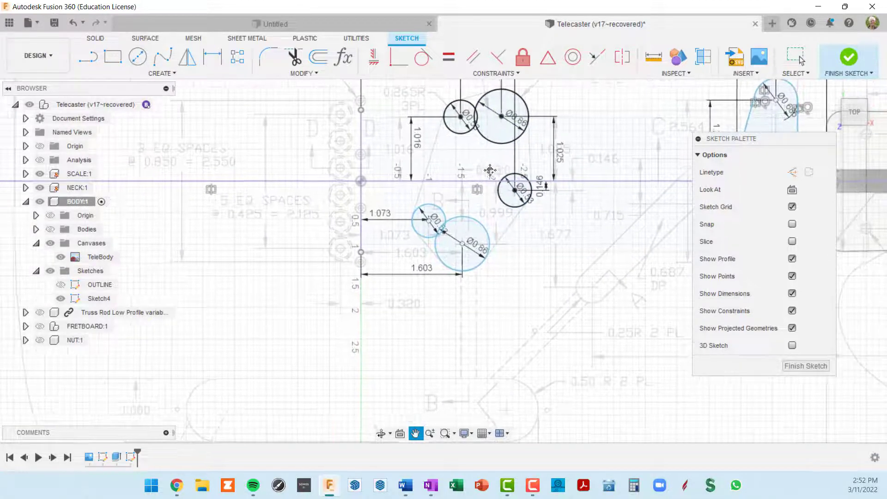
{"action": "scroll", "coordinate": [447, 220], "scroll_direction": "up", "scroll_amount": 2}
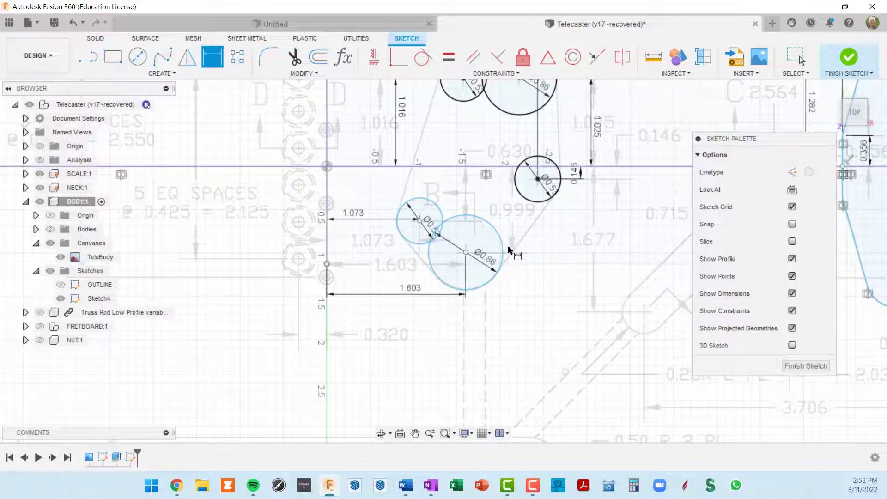
{"action": "middle_click_drag", "start_coordinate": [522, 229], "coordinate": [440, 266]}
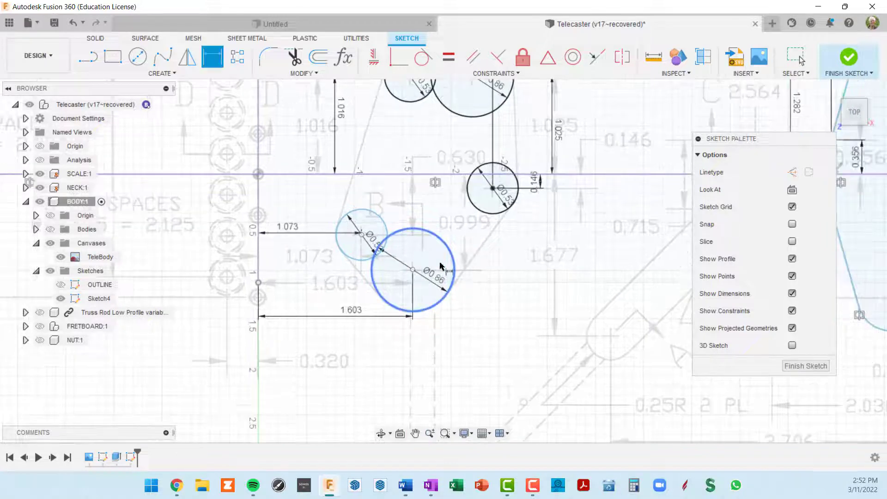
{"action": "left_click", "coordinate": [412, 270]}
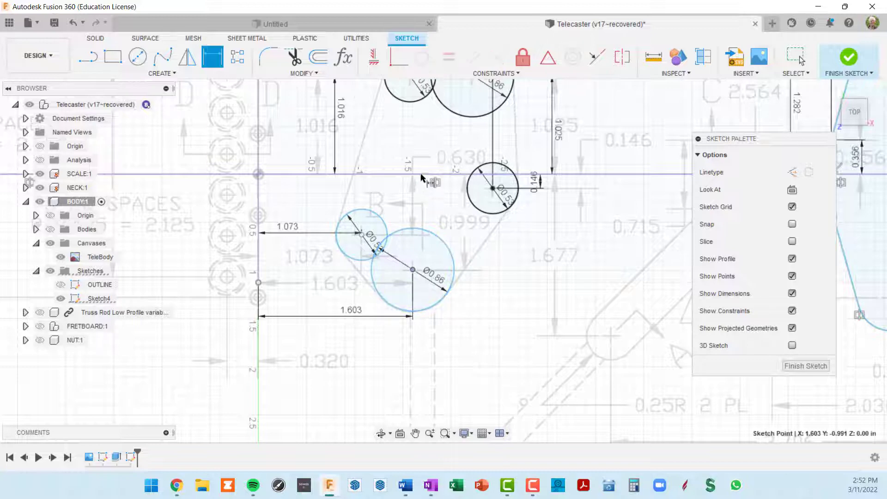
{"action": "left_click", "coordinate": [422, 175]}
{"action": "left_click", "coordinate": [449, 225]}
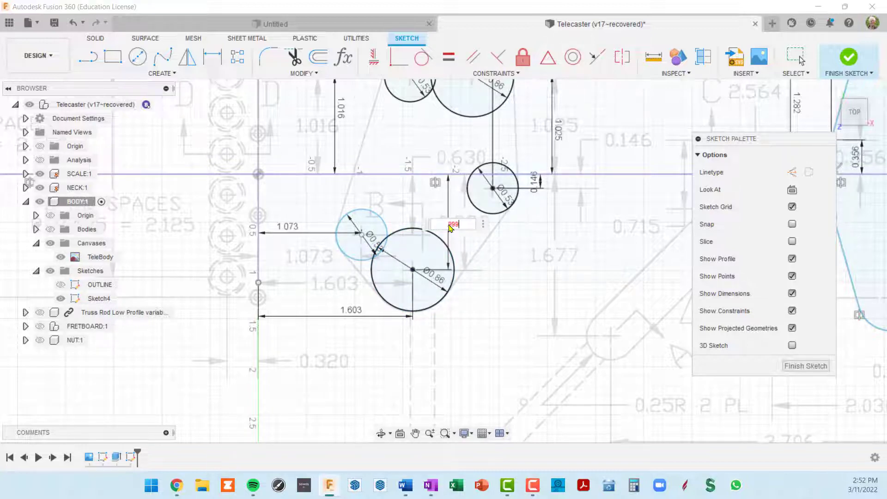
{"action": "type", "text": ".999"}
{"action": "key", "text": "Return"}
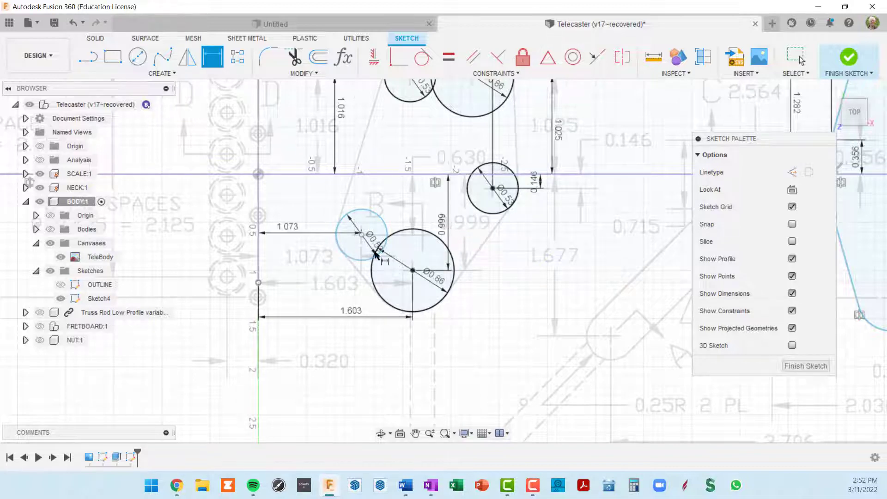
- Dimension the center of the lower 0.53 in circle at 0.63 in below the horizontal centerline
{"action": "scroll", "coordinate": [416, 276], "scroll_direction": "up", "scroll_amount": 5}
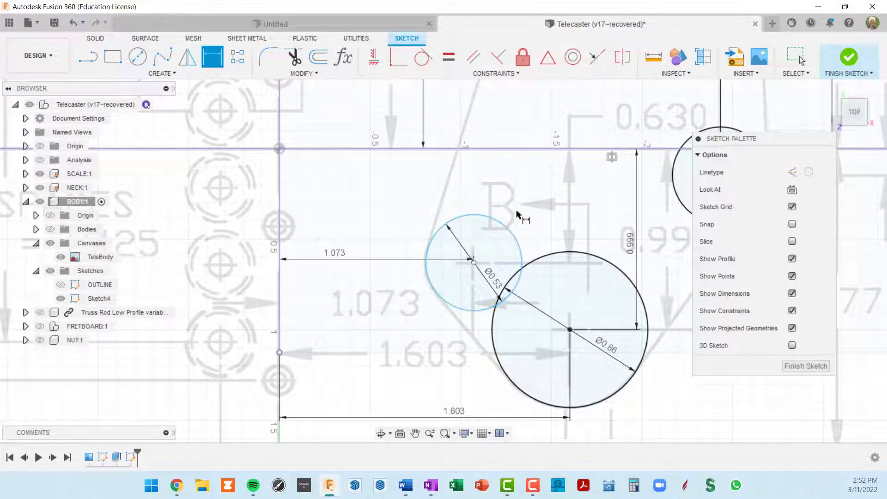
{"action": "middle_click_drag", "start_coordinate": [508, 197], "coordinate": [437, 185]}
{"action": "scroll", "coordinate": [513, 215], "scroll_direction": "down", "scroll_amount": 2}
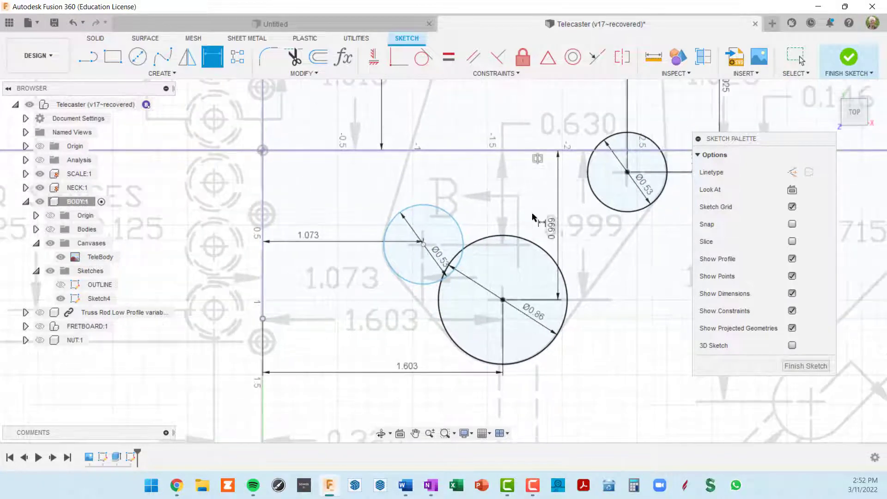
{"action": "middle_click_drag", "start_coordinate": [532, 217], "coordinate": [519, 219]}
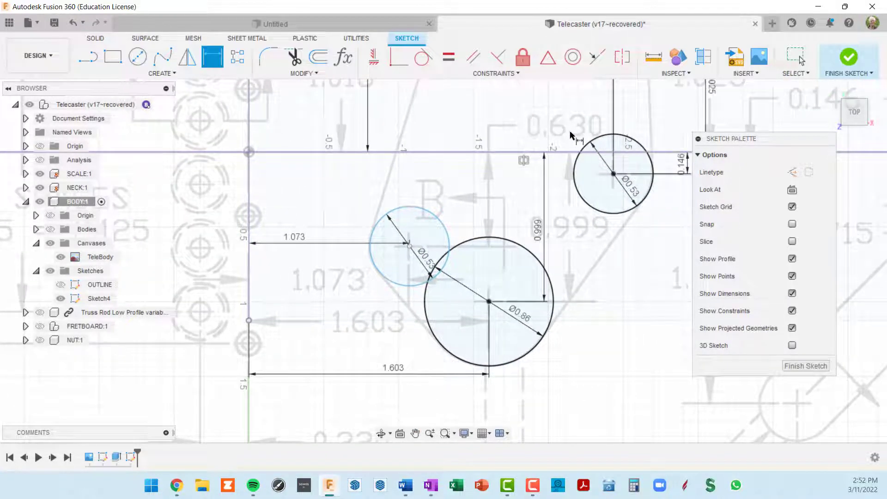
{"action": "left_click", "coordinate": [410, 245]}
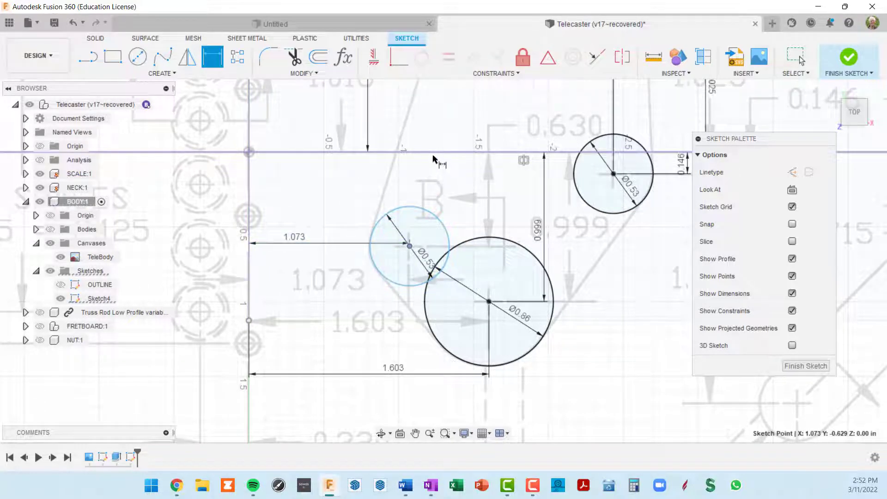
{"action": "left_click", "coordinate": [434, 153]}
{"action": "left_click", "coordinate": [350, 183]}
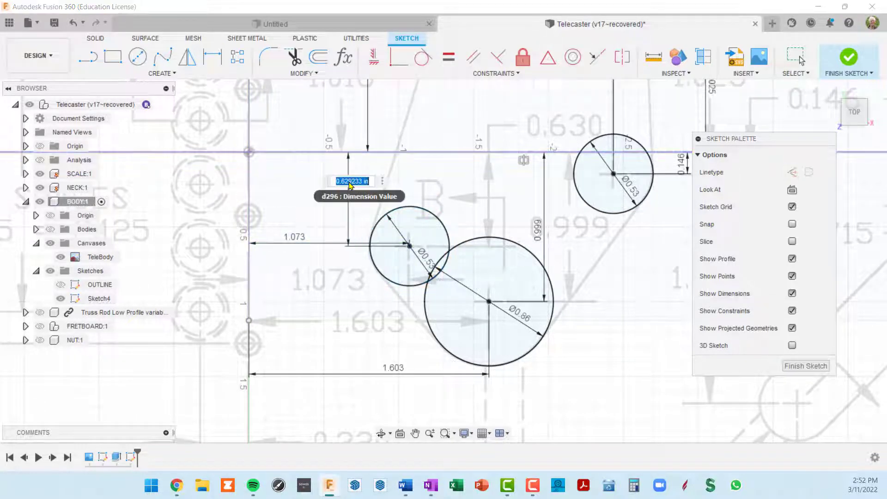
{"action": "key", "text": "BackSpace"}
{"action": "key", "text": "Return"}
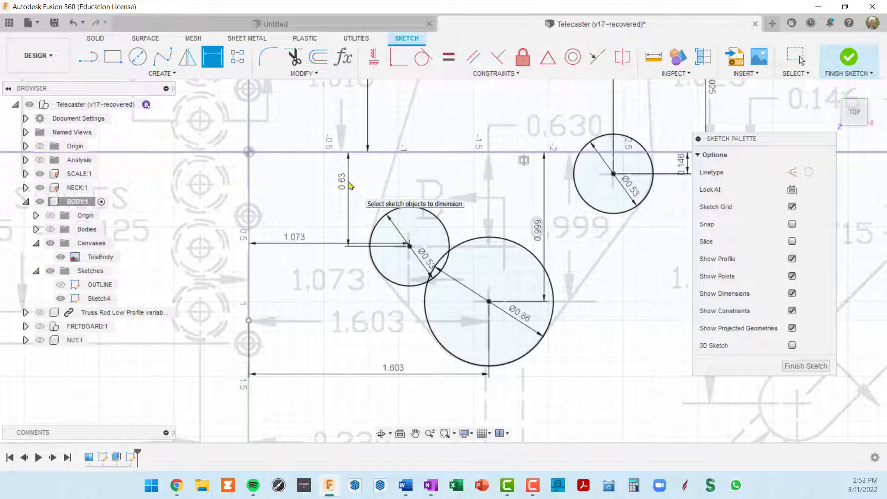
{"action": "key", "text": "Escape"}
- Draw a line along the cavity's bridge-side edge joining the lower and upper 0.53 in circles, and make it tangent to the lower one
{"action": "scroll", "coordinate": [381, 378], "scroll_direction": "down", "scroll_amount": 5}
{"action": "middle_click_drag", "start_coordinate": [473, 335], "coordinate": [502, 293]}
{"action": "key", "text": "d"}
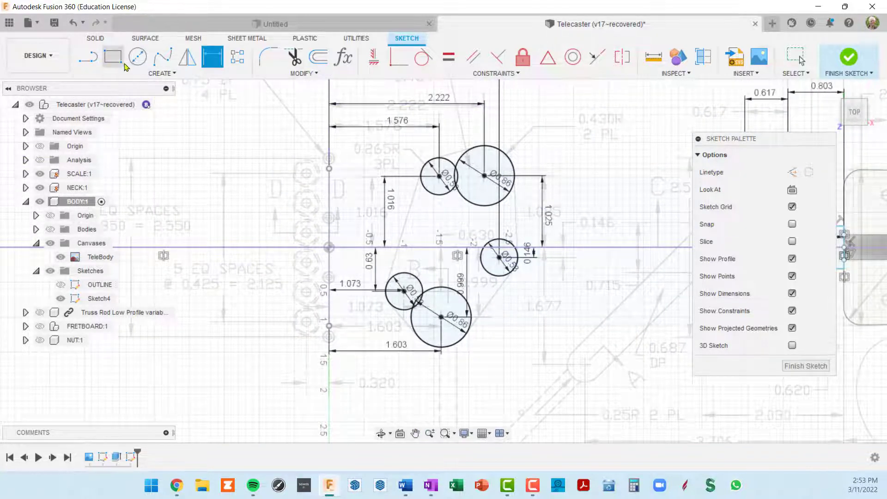
{"action": "left_click", "coordinate": [87, 55]}
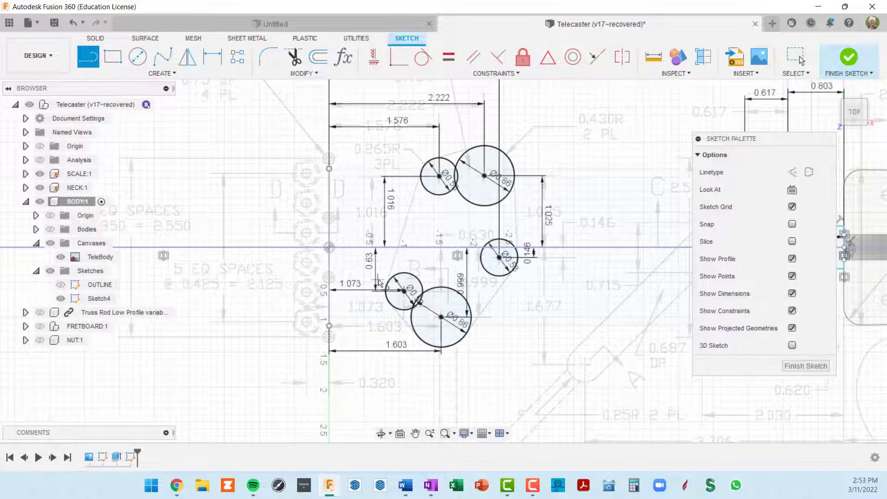
{"action": "scroll", "coordinate": [389, 289], "scroll_direction": "up", "scroll_amount": 3}
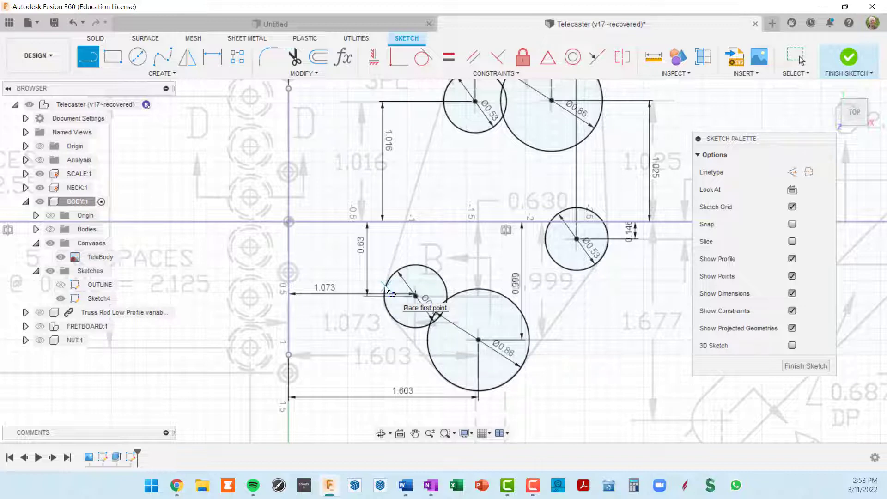
{"action": "left_click", "coordinate": [386, 288]}
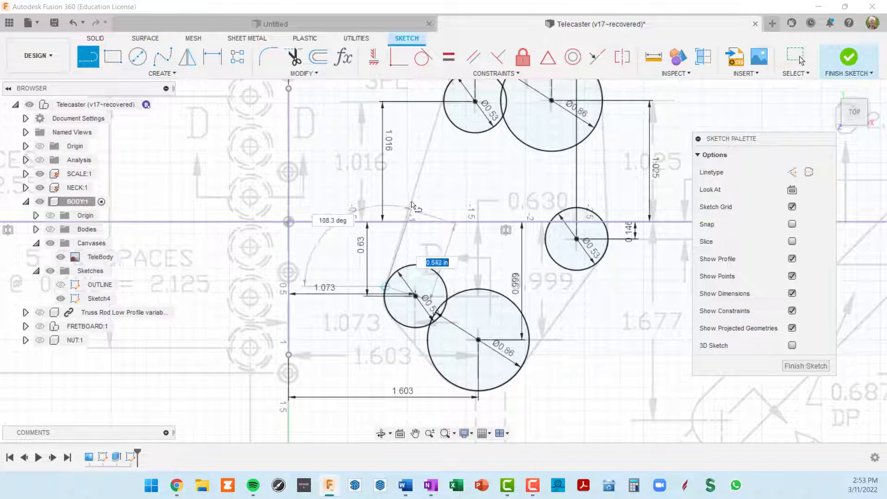
{"action": "double_click", "coordinate": [447, 98]}
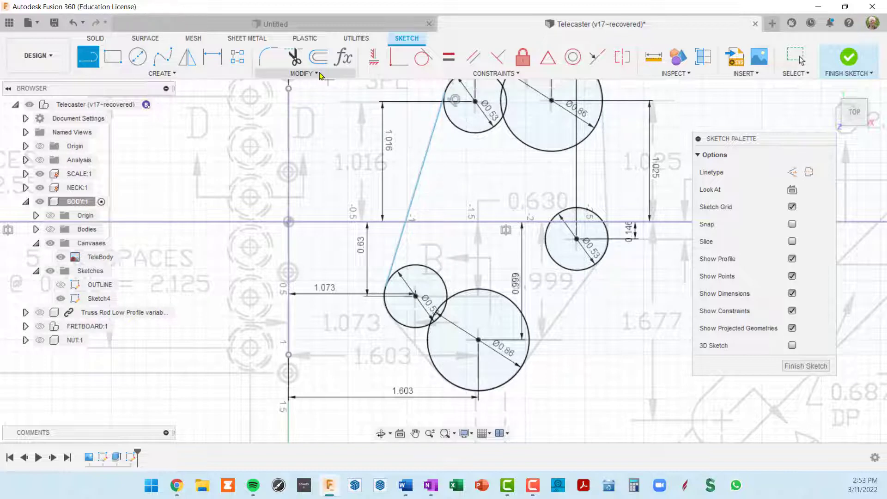
{"action": "left_click", "coordinate": [422, 57]}
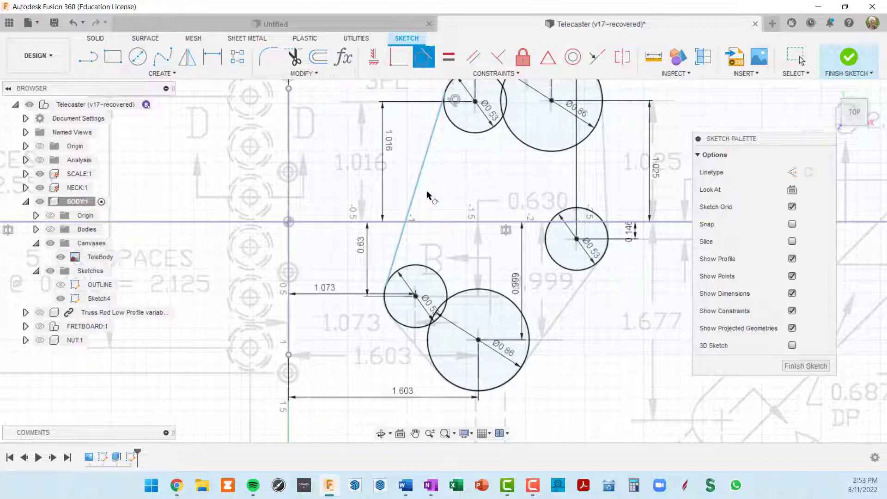
{"action": "left_click", "coordinate": [403, 234]}
{"action": "left_click", "coordinate": [408, 271]}
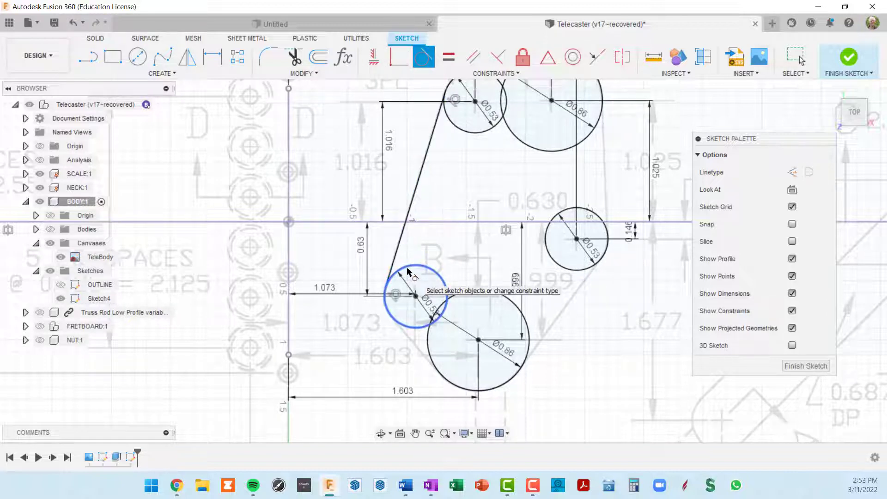
- Draw the outer line joining the lower 0.53 in and 0.86 in circles, and make it tangent to the 0.53 in circle
{"action": "middle_click_drag", "start_coordinate": [608, 365], "coordinate": [615, 305]}
{"action": "left_click", "coordinate": [91, 58]}
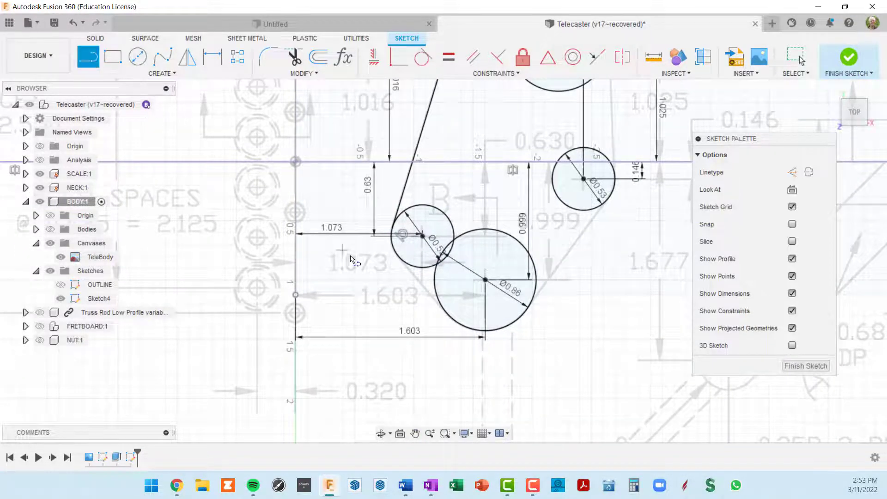
{"action": "left_click", "coordinate": [422, 235]}
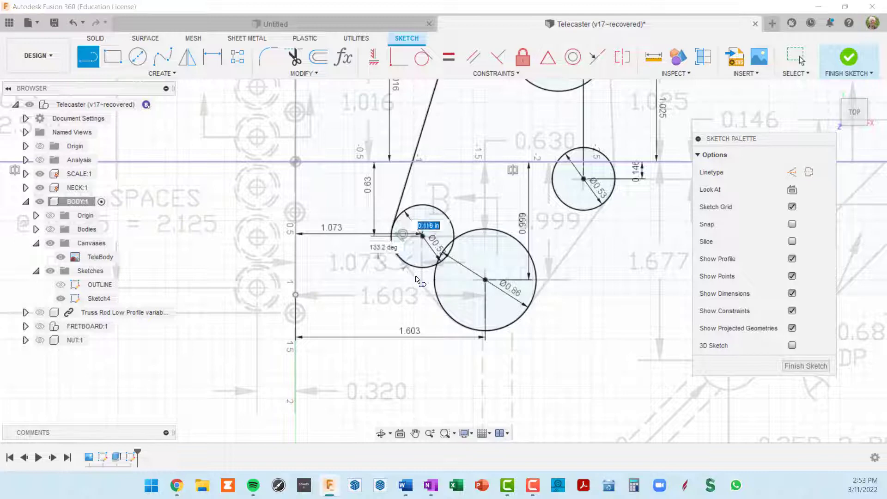
{"action": "left_click", "coordinate": [448, 318]}
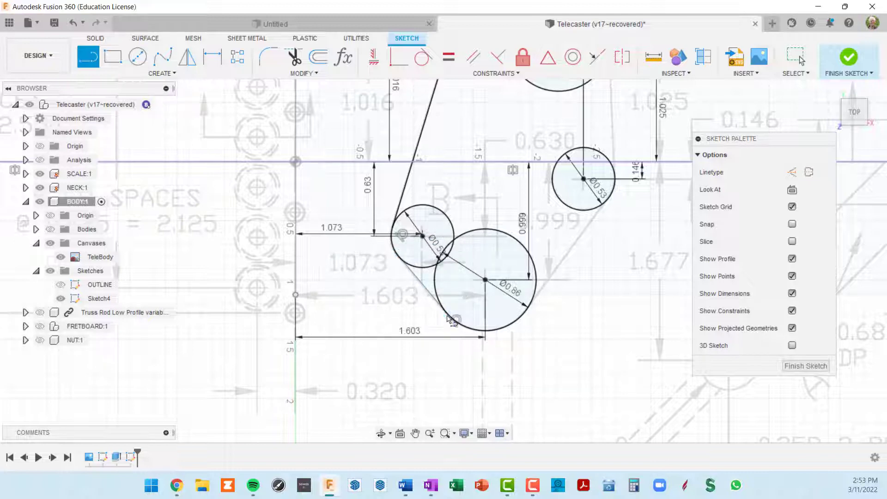
{"action": "left_click", "coordinate": [421, 58]}
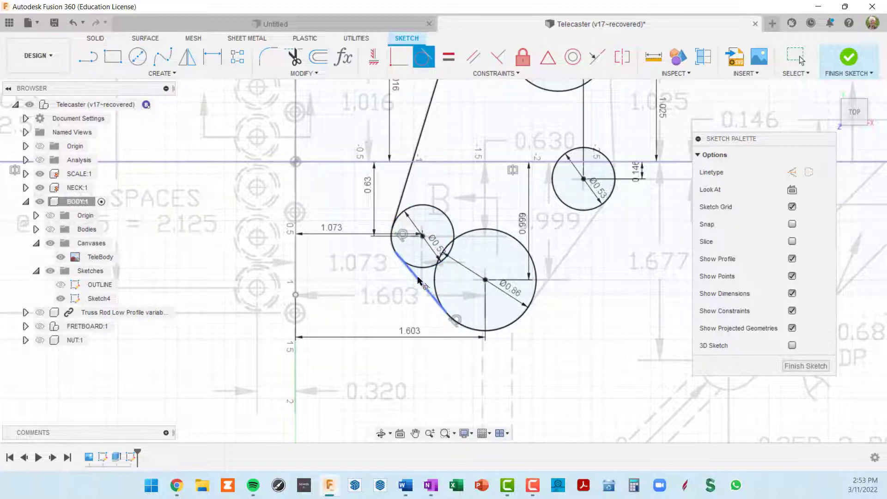
{"action": "left_click", "coordinate": [422, 267]}
{"action": "left_click", "coordinate": [423, 270]}
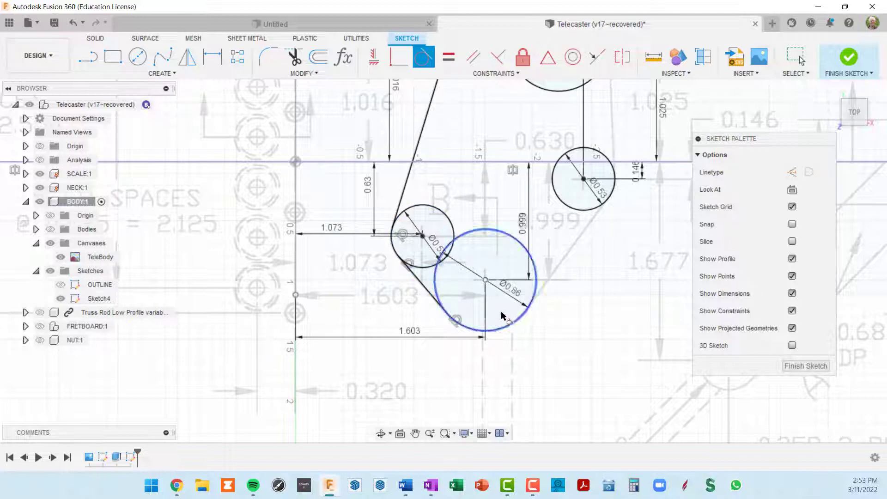
- Draw the outer line from the lower 0.86 in circle to the neck-side 0.53 in circle, and make it tangent to the 0.86 in circle
{"action": "mouse_move", "coordinate": [547, 309]}
{"action": "middle_mouse_down"}
{"action": "mouse_move", "coordinate": [541, 323]}
{"action": "mouse_move", "coordinate": [494, 341]}
{"action": "middle_mouse_up"}
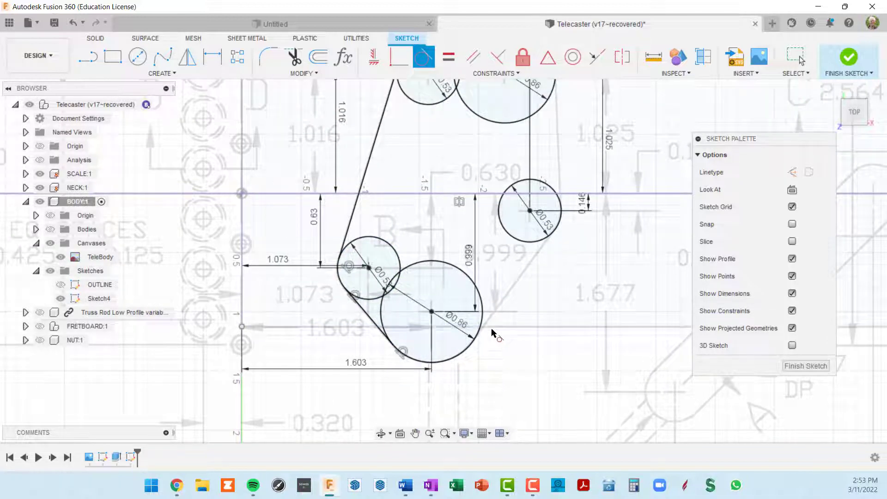
{"action": "key", "text": "l"}
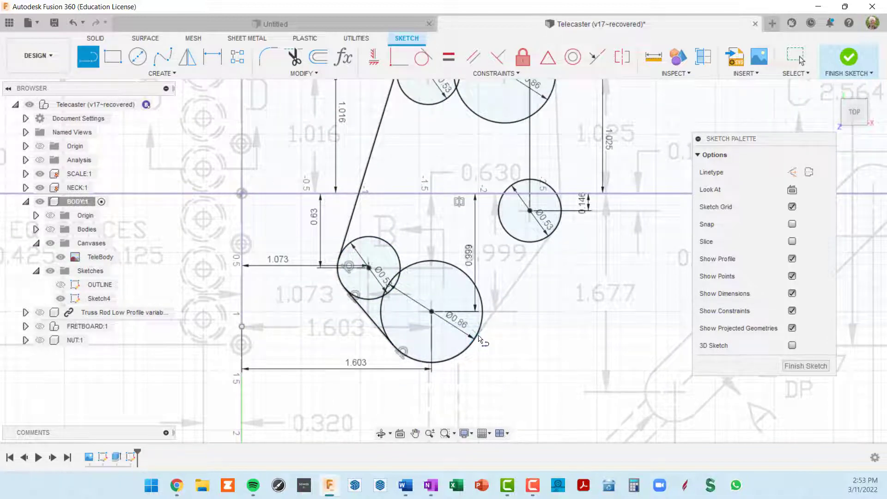
{"action": "left_click", "coordinate": [477, 337]}
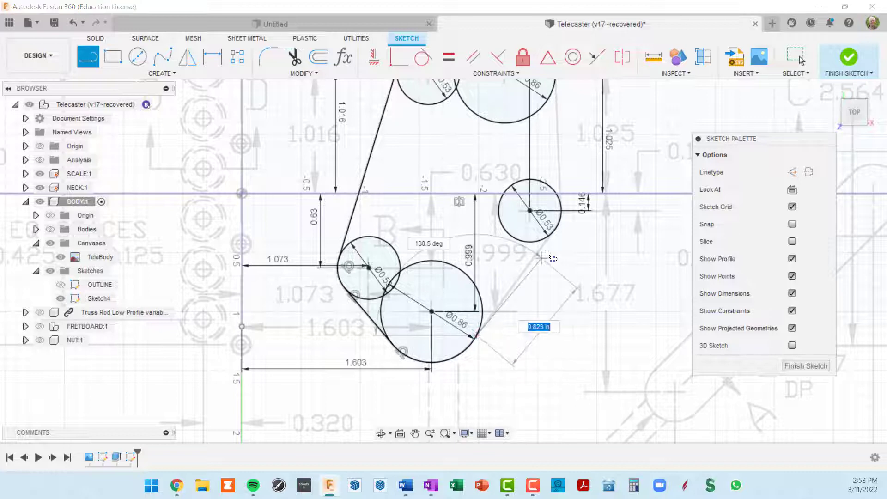
{"action": "left_click", "coordinate": [558, 229]}
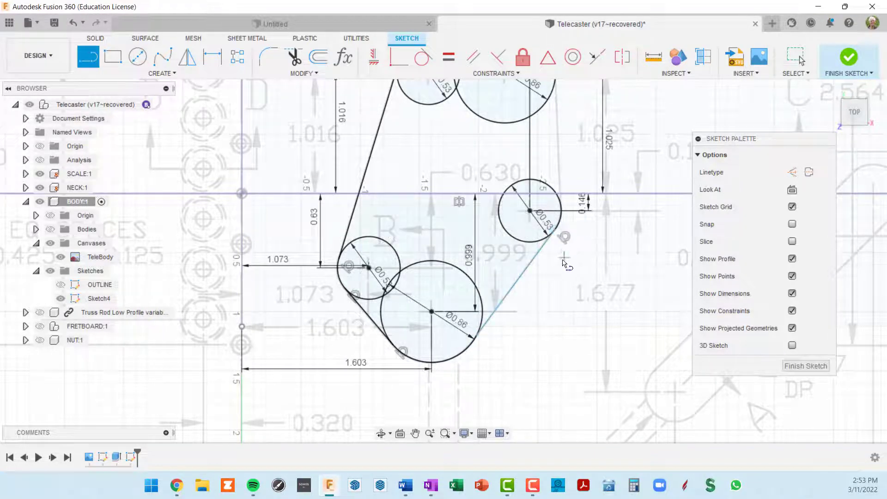
{"action": "left_click", "coordinate": [423, 57]}
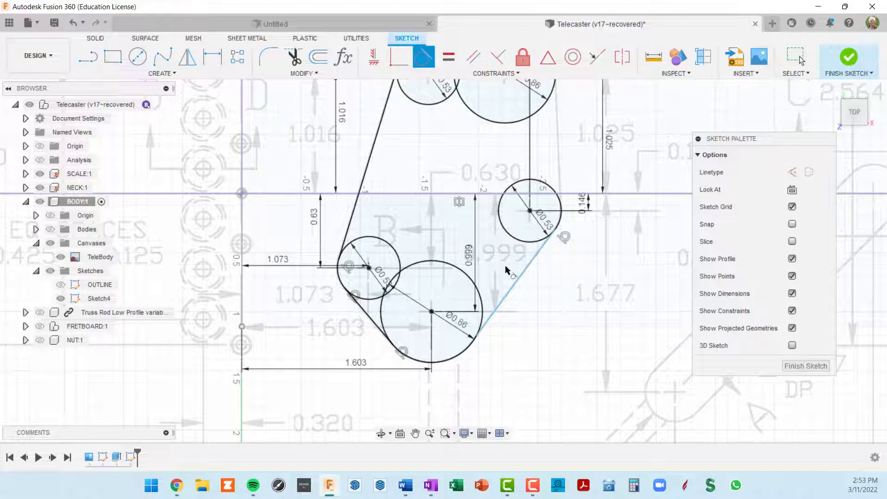
{"action": "left_click", "coordinate": [508, 293]}
{"action": "left_click", "coordinate": [462, 358]}
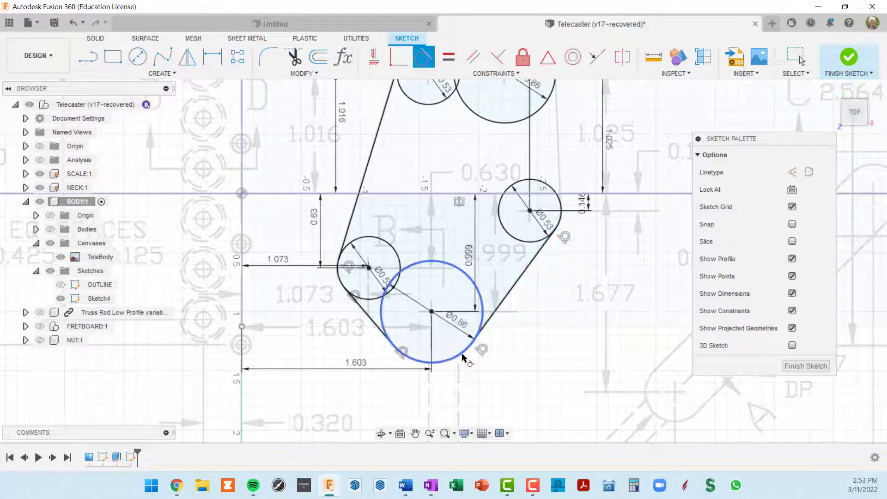
{"action": "middle_click_drag", "start_coordinate": [569, 272], "coordinate": [505, 409]}
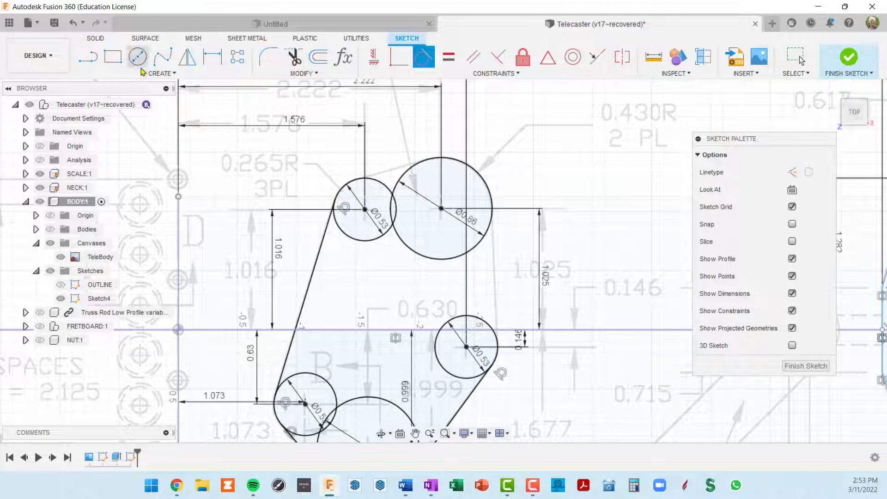
{"action": "left_click", "coordinate": [88, 57]}
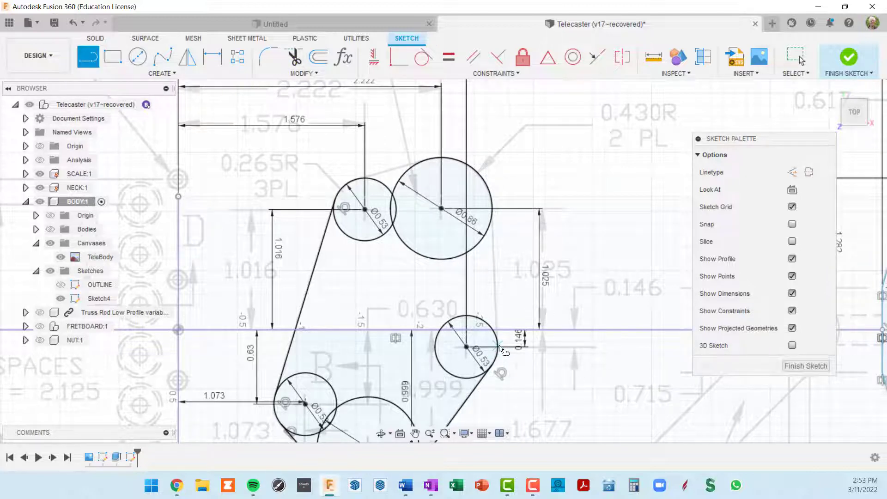
{"action": "left_click", "coordinate": [492, 329]}
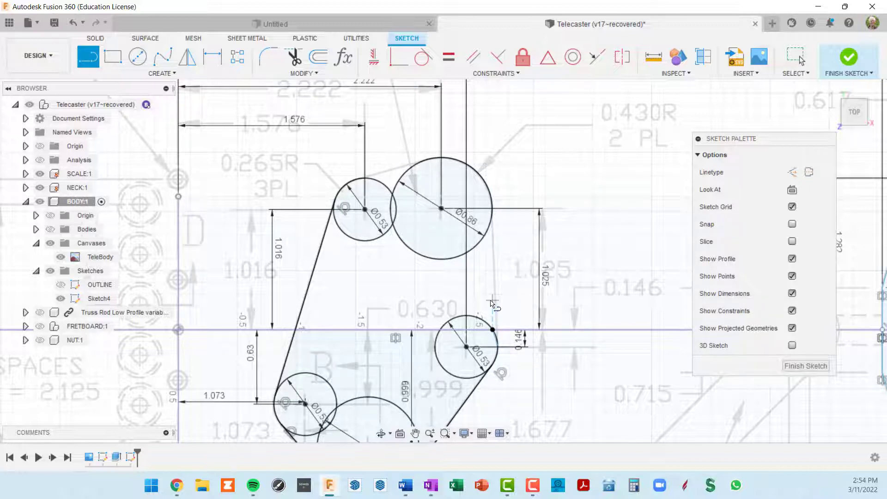
{"action": "key", "text": "Escape"}
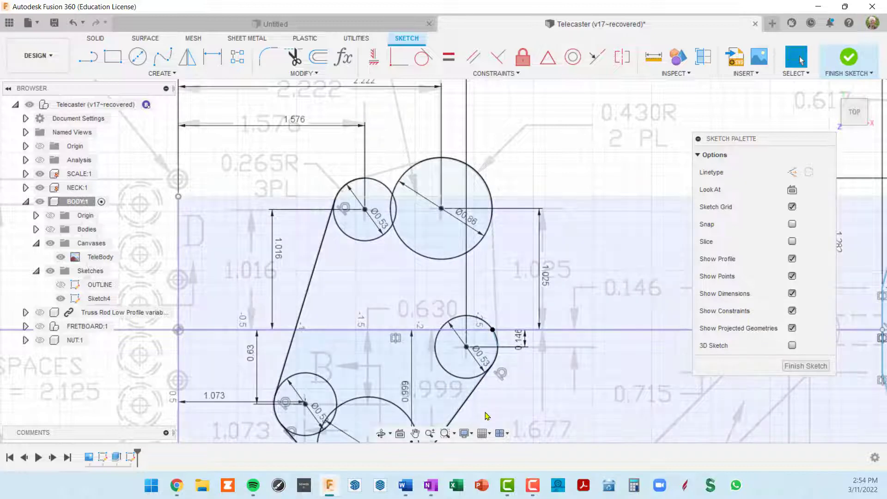
- Try to join the neck-side 0.53 in circle and the upper 0.86 in circle with a tangent outer line, and delete that line
{"action": "key", "text": "l"}
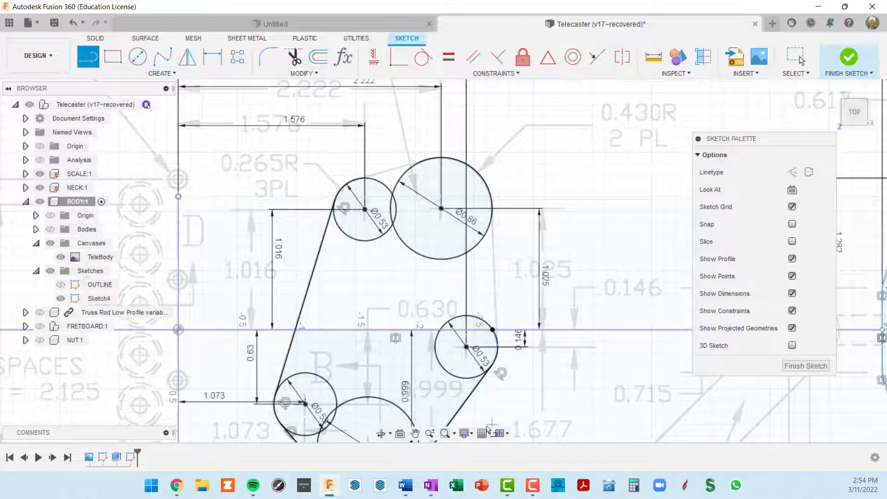
{"action": "left_click", "coordinate": [492, 330]}
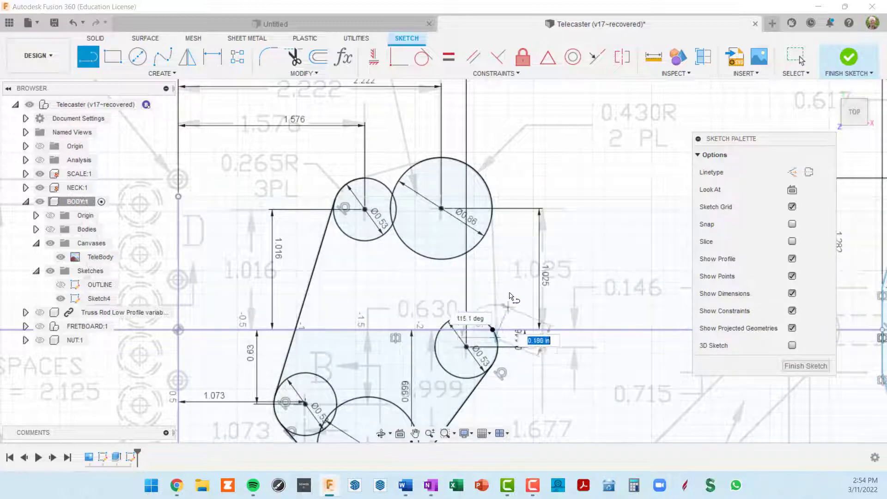
{"action": "left_click", "coordinate": [493, 208]}
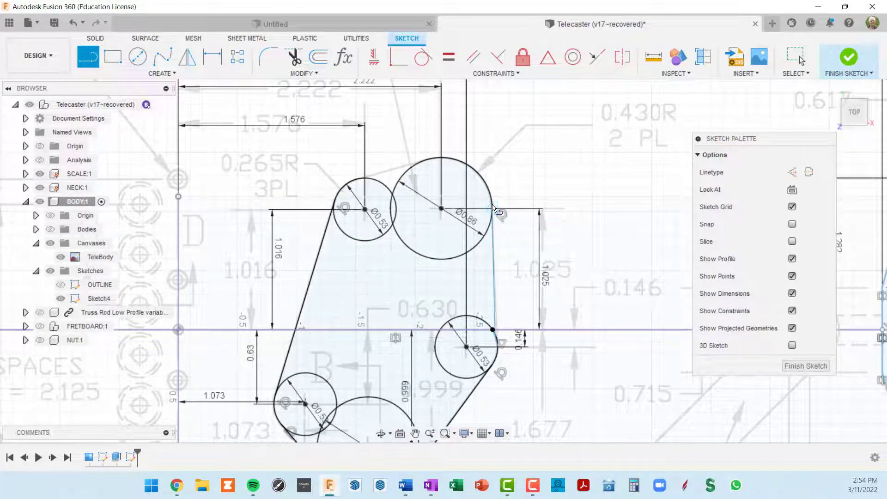
{"action": "left_click", "coordinate": [423, 56]}
{"action": "left_click", "coordinate": [494, 294]}
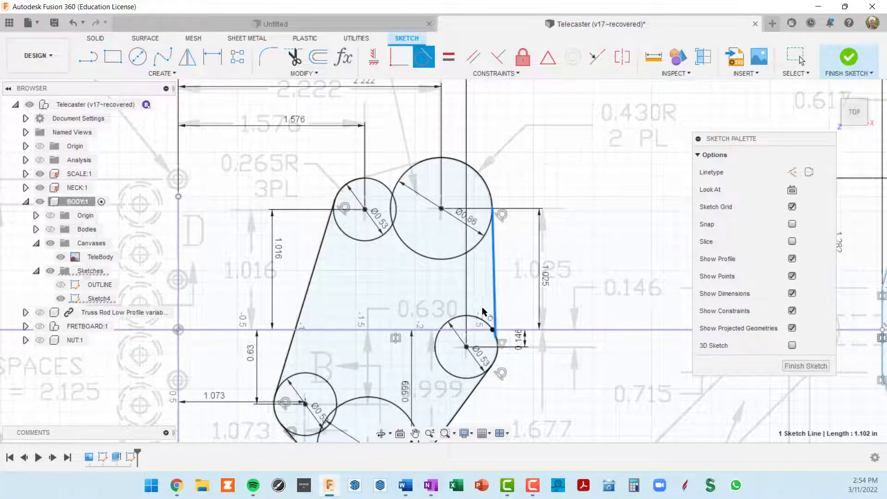
{"action": "left_click", "coordinate": [480, 320]}
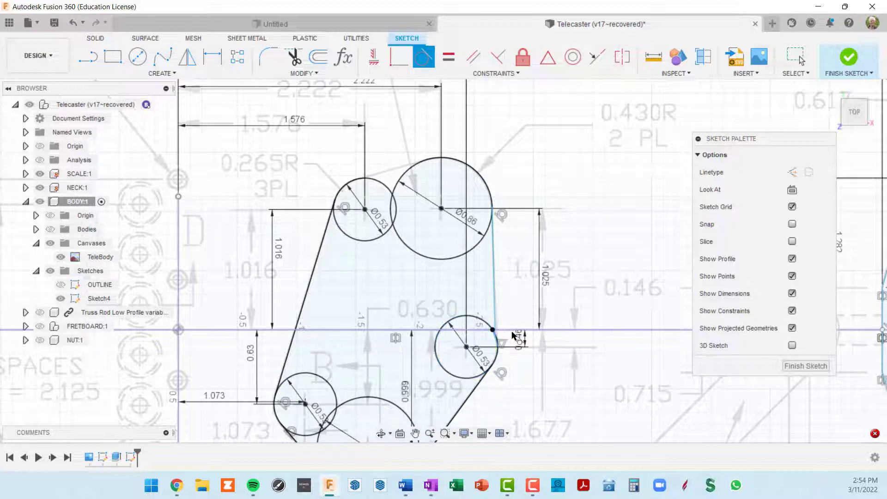
{"action": "scroll", "coordinate": [511, 331], "scroll_direction": "up", "scroll_amount": 5}
{"action": "middle_click_drag", "start_coordinate": [511, 336], "coordinate": [517, 275]}
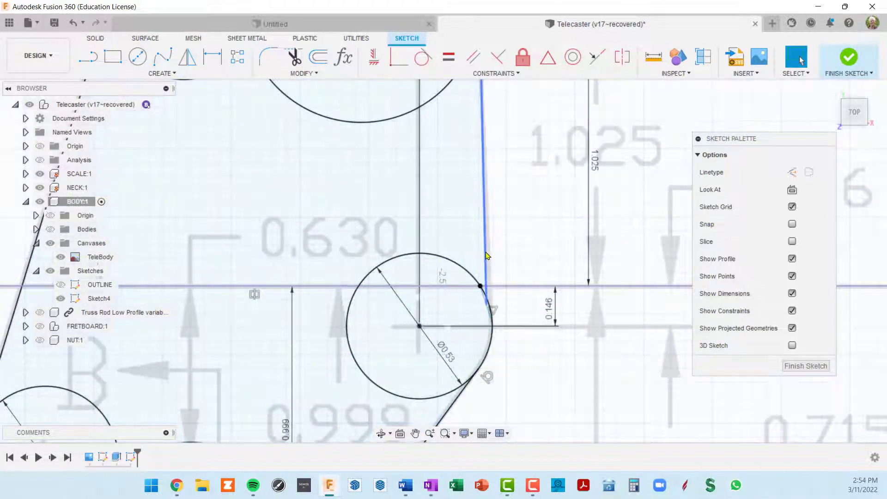
{"action": "left_click", "coordinate": [485, 255]}
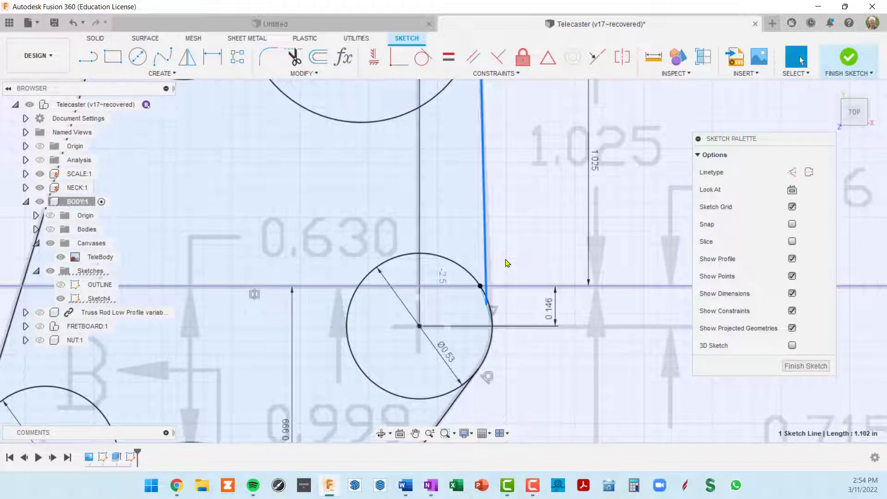
{"action": "key", "text": "Delete"}
- Delete the stray short line segment between the neck-side 0.53 in circle's edge and the horizontal centerline
{"action": "scroll", "coordinate": [495, 329], "scroll_direction": "up", "scroll_amount": 2}
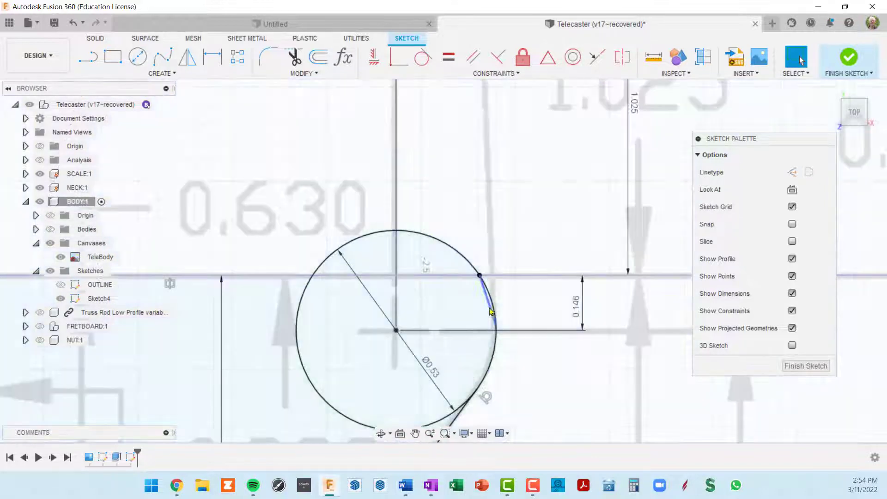
{"action": "scroll", "coordinate": [490, 310], "scroll_direction": "up", "scroll_amount": 2}
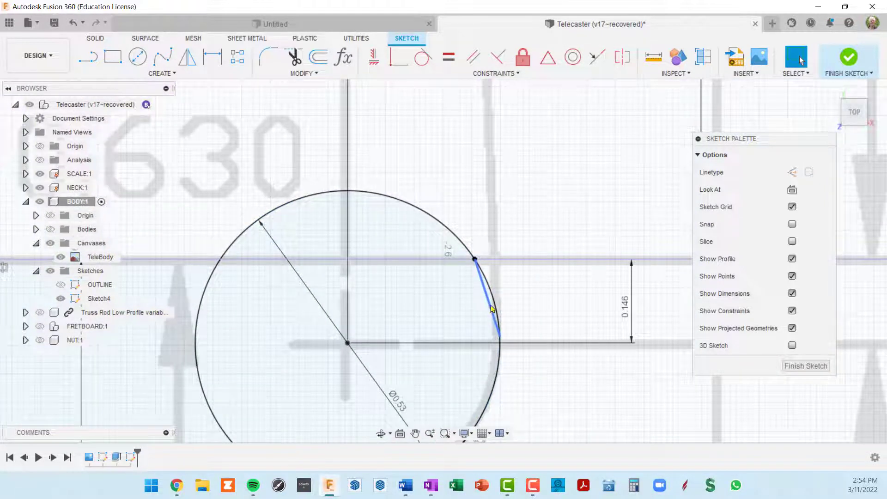
{"action": "left_click", "coordinate": [489, 309]}
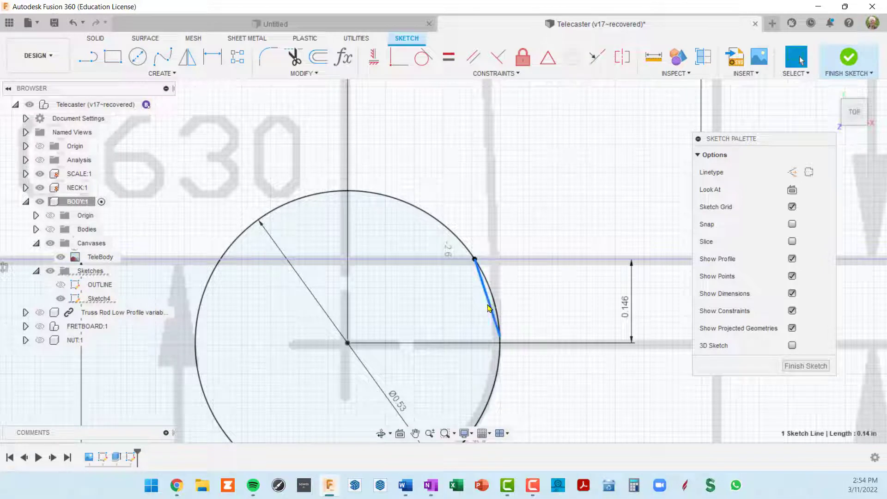
{"action": "key", "text": "Delete"}
- Draw the outer line from the neck-side 0.53 in circle to the upper 0.86 in circle, and make it tangent to the 0.53 in circle
{"action": "scroll", "coordinate": [491, 309], "scroll_direction": "down", "scroll_amount": 1}
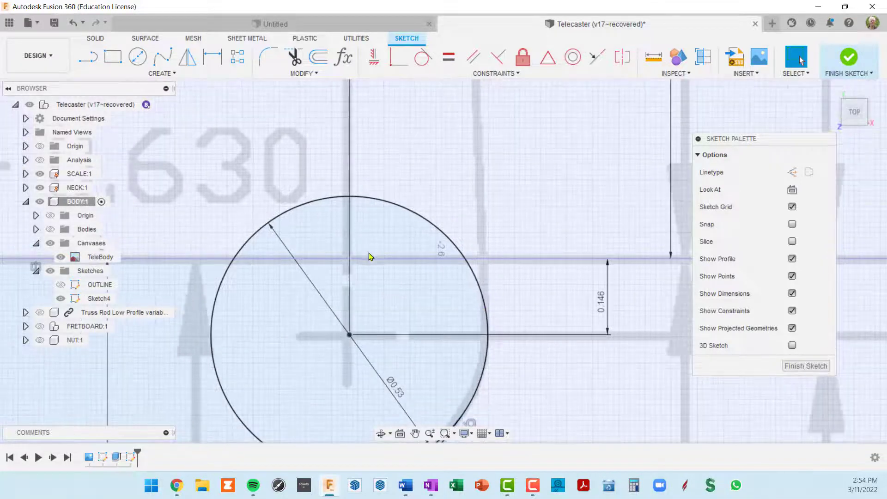
{"action": "left_click", "coordinate": [88, 57]}
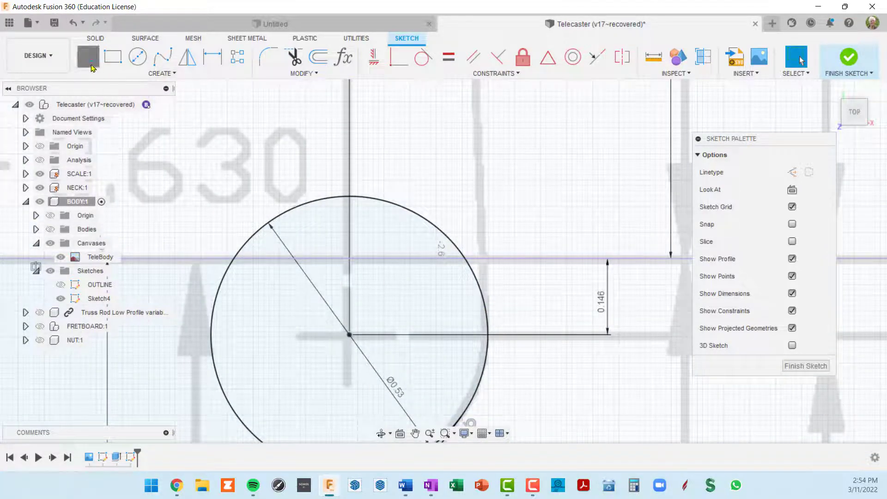
{"action": "left_click", "coordinate": [488, 327]}
{"action": "scroll", "coordinate": [509, 199], "scroll_direction": "up", "scroll_amount": 5}
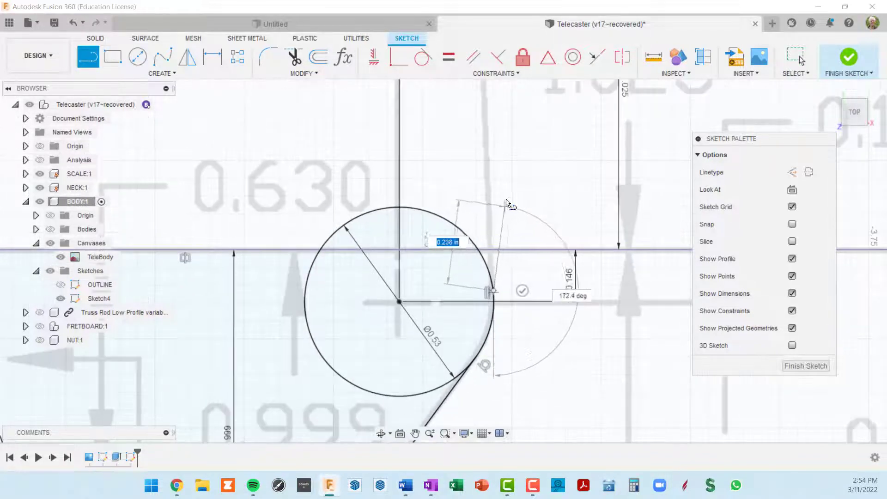
{"action": "middle_click_drag", "start_coordinate": [499, 146], "coordinate": [461, 384]}
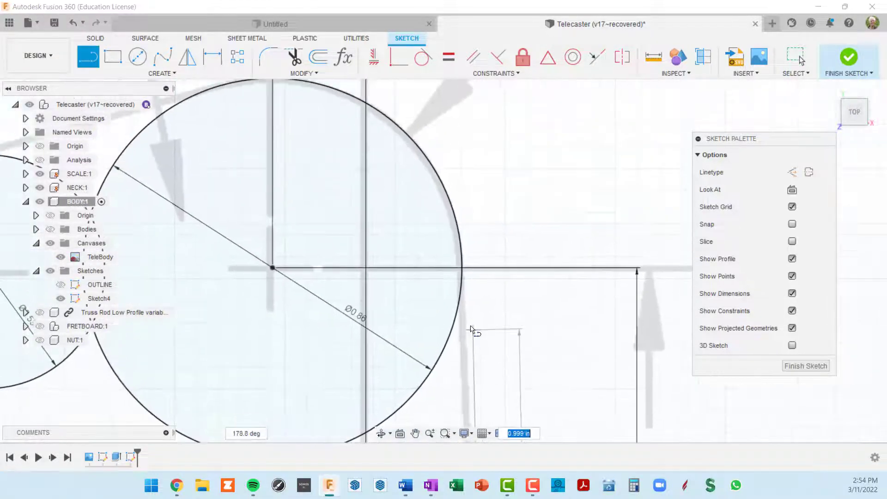
{"action": "left_click", "coordinate": [464, 267]}
{"action": "scroll", "coordinate": [481, 287], "scroll_direction": "down", "scroll_amount": 3}
{"action": "mouse_move", "coordinate": [507, 368]}
{"action": "middle_mouse_down"}
{"action": "mouse_move", "coordinate": [511, 113]}
{"action": "mouse_move", "coordinate": [526, 115]}
{"action": "middle_mouse_up"}
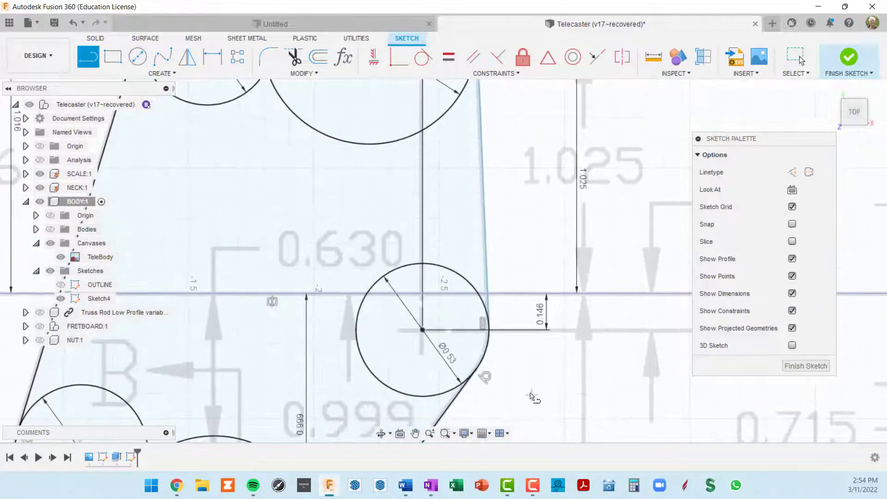
{"action": "key", "text": "Escape"}
{"action": "left_click", "coordinate": [487, 278]}
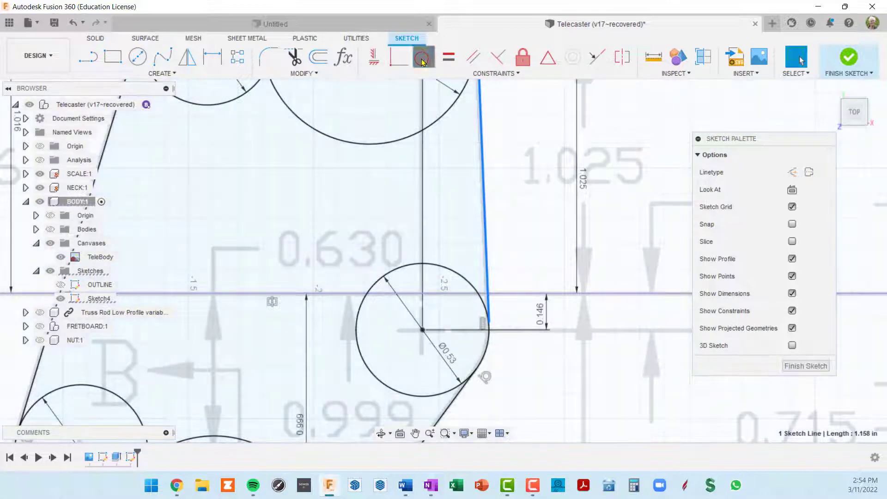
{"action": "left_click", "coordinate": [422, 57]}
{"action": "left_click", "coordinate": [475, 297]}
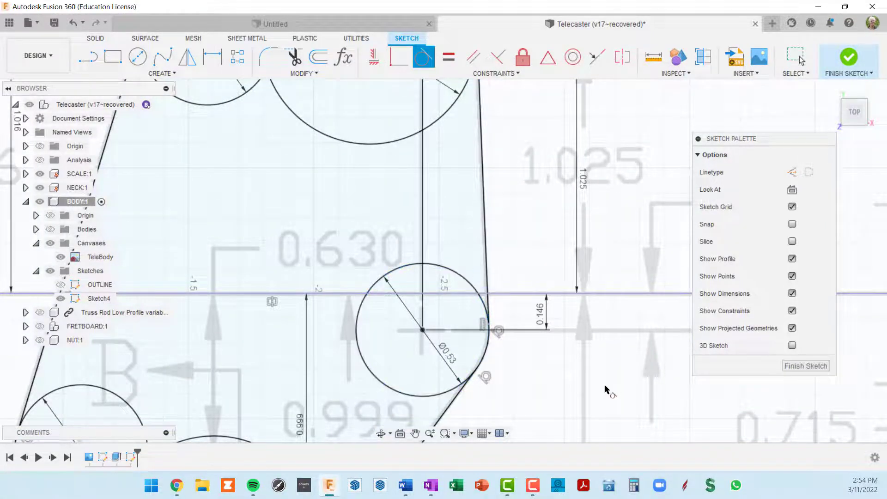
- Draw the outer line joining the upper 0.53 in and 0.86 in circles, and make it tangent to the 0.53 in circle
{"action": "scroll", "coordinate": [513, 259], "scroll_direction": "down", "scroll_amount": 3}
{"action": "scroll", "coordinate": [525, 222], "scroll_direction": "down", "scroll_amount": 3}
{"action": "scroll", "coordinate": [409, 160], "scroll_direction": "up", "scroll_amount": 6}
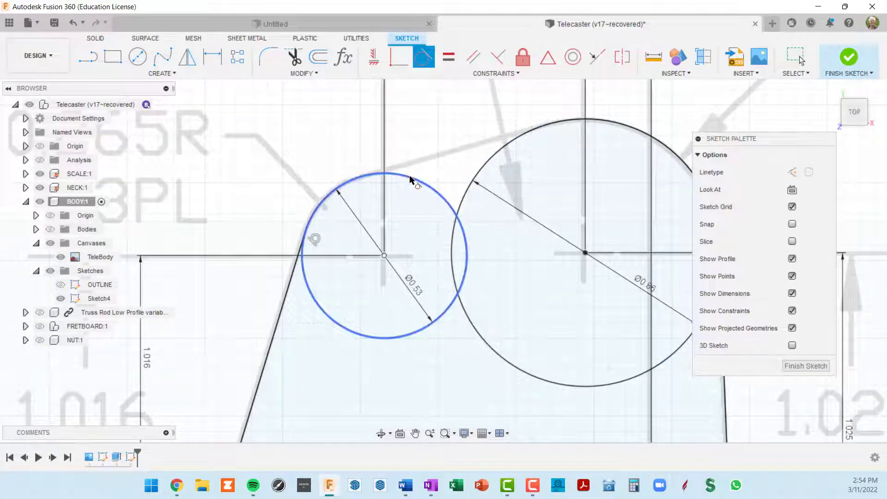
{"action": "key", "text": "l"}
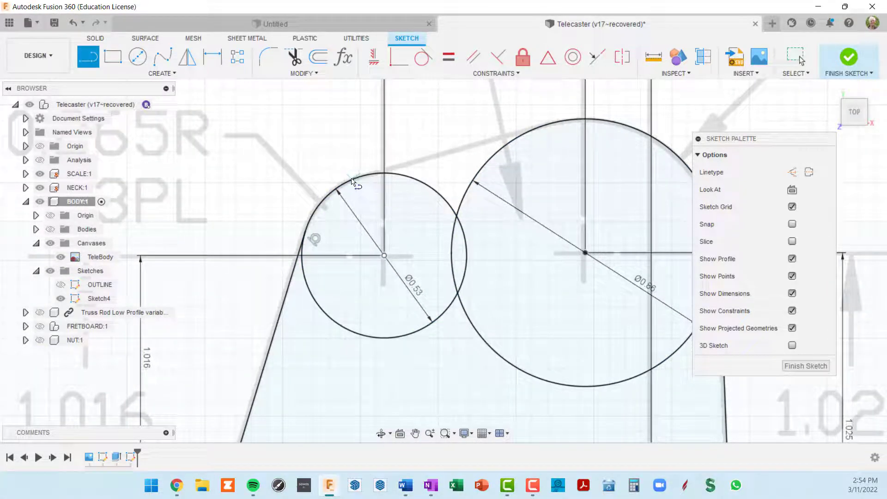
{"action": "left_click", "coordinate": [352, 179]}
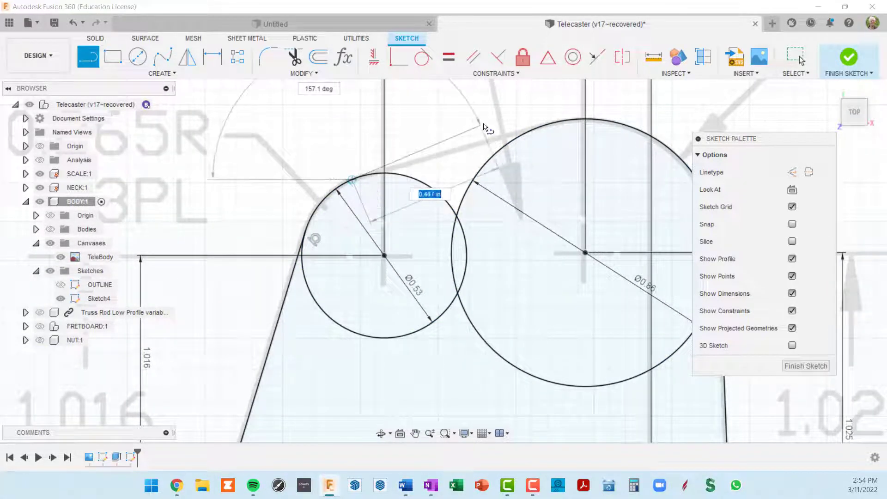
{"action": "left_click", "coordinate": [548, 127]}
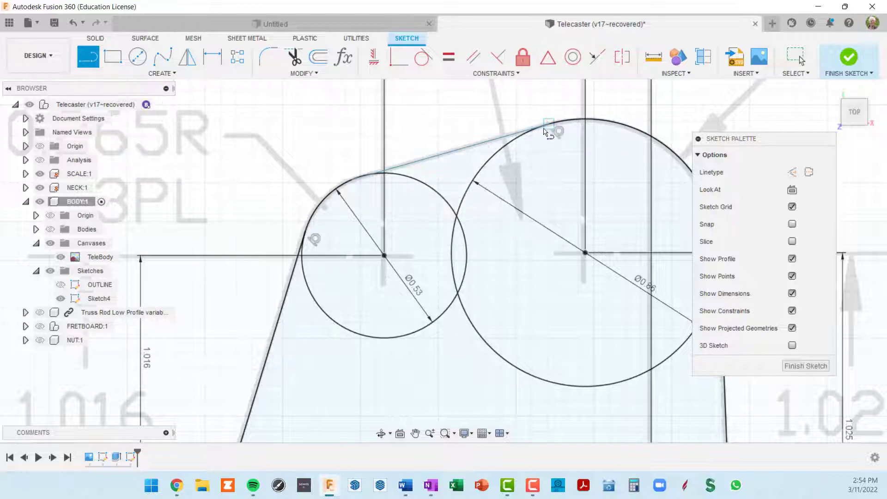
{"action": "key", "text": "Escape"}
{"action": "left_click", "coordinate": [424, 57]}
{"action": "left_click", "coordinate": [401, 167]}
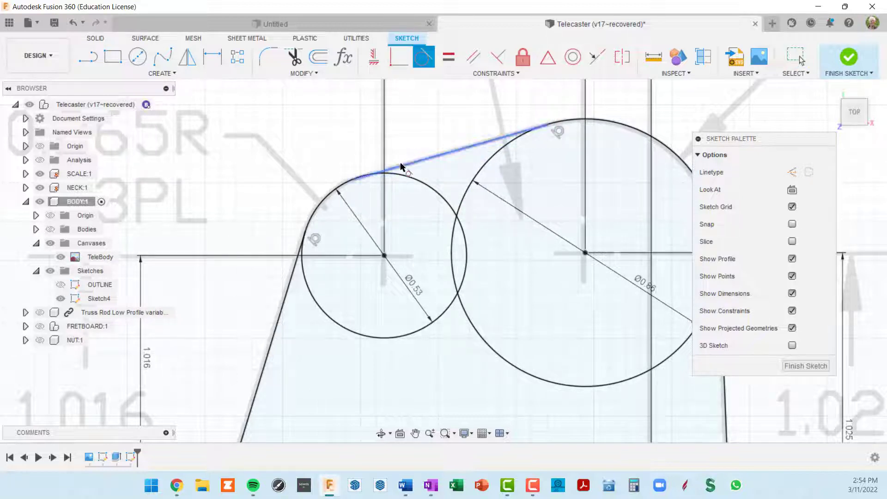
{"action": "left_click", "coordinate": [405, 178]}
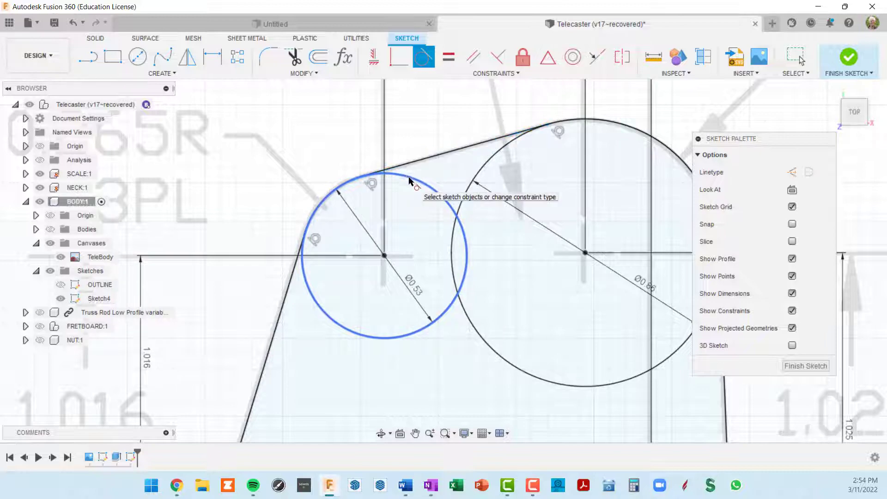
{"action": "scroll", "coordinate": [369, 282], "scroll_direction": "down", "scroll_amount": 6}
{"action": "key", "text": "Escape"}
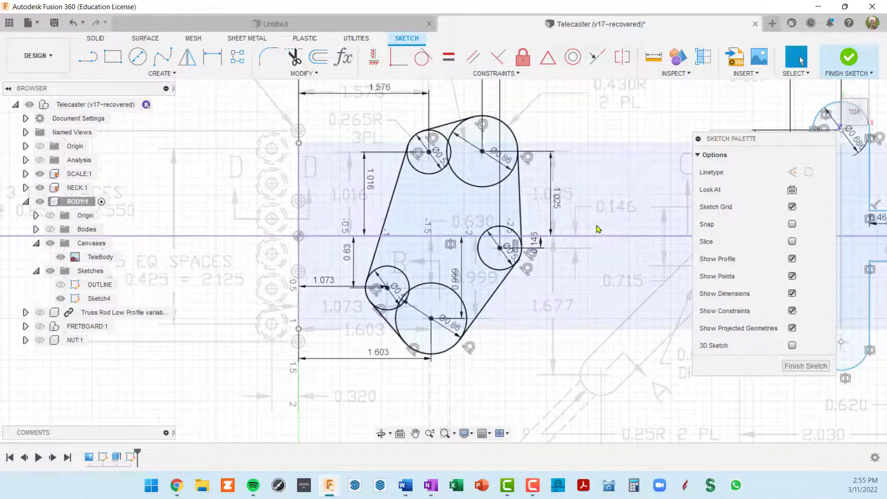
- Trim away the arcs of the upper 0.53 in and 0.86 in circles that lie inside the cavity outline
{"action": "scroll", "coordinate": [474, 221], "scroll_direction": "down", "scroll_amount": 1}
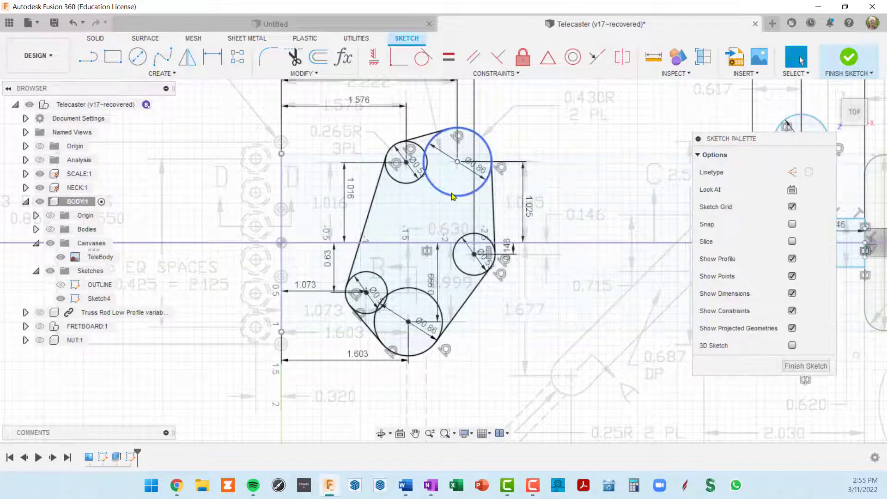
{"action": "left_click", "coordinate": [294, 57]}
{"action": "left_click", "coordinate": [402, 183]}
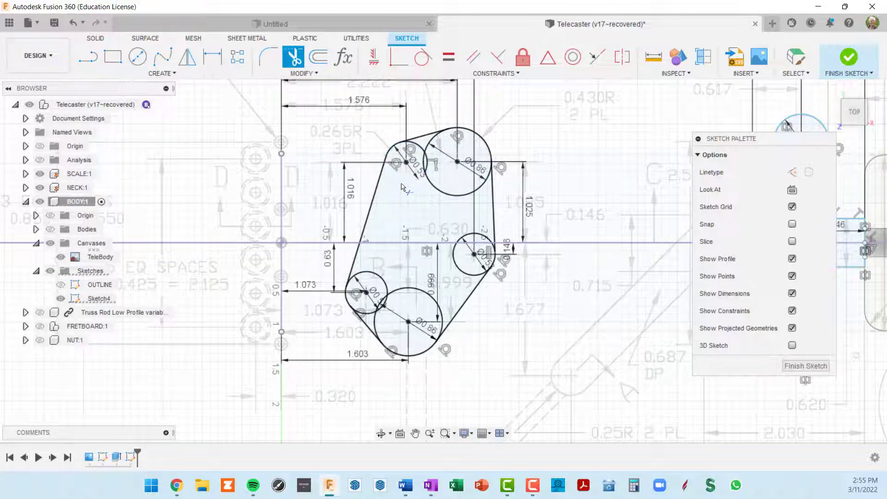
{"action": "left_click", "coordinate": [420, 153]}
{"action": "scroll", "coordinate": [427, 146], "scroll_direction": "up", "scroll_amount": 3}
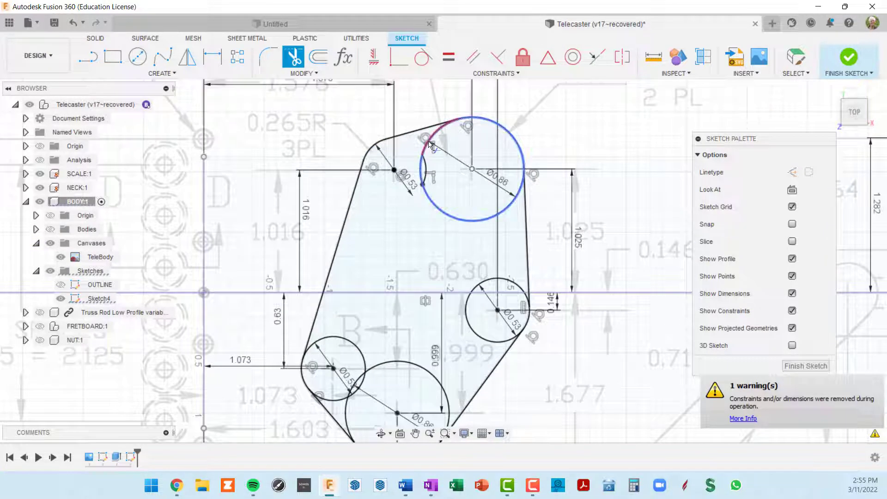
{"action": "left_click", "coordinate": [429, 144]}
{"action": "left_click", "coordinate": [422, 174]}
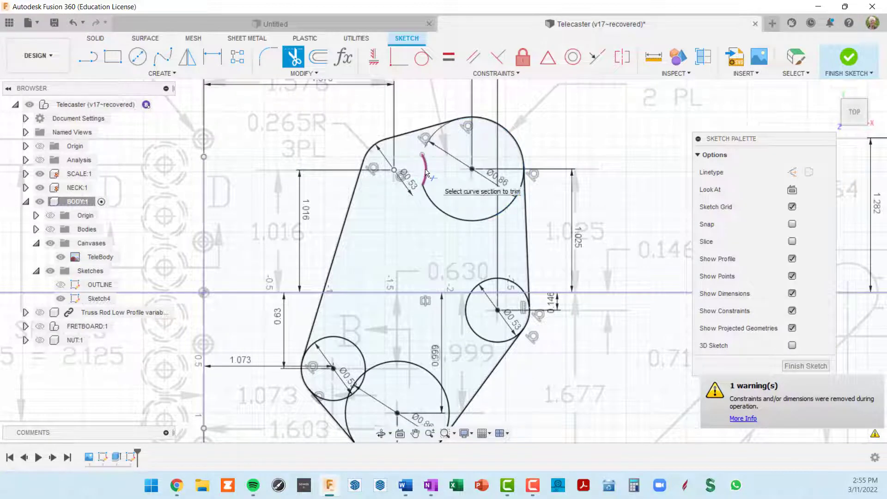
{"action": "left_click", "coordinate": [426, 173]}
{"action": "left_click", "coordinate": [434, 174]}
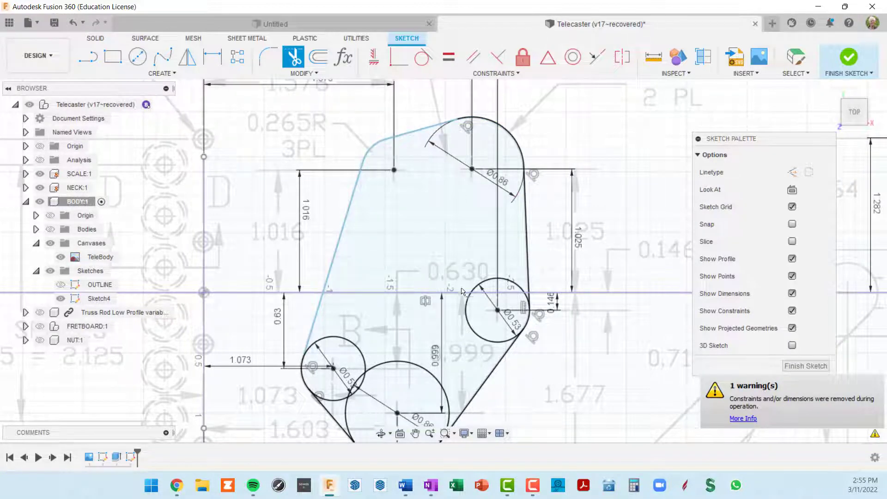
- Trim away the inner arcs of the neck-side 0.53 in circle, keeping only its rounded outer corner
{"action": "left_click", "coordinate": [478, 289]}
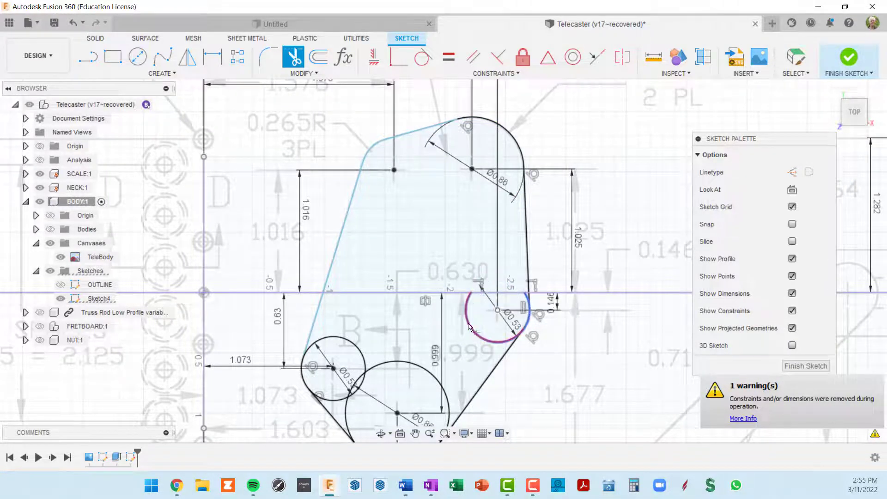
{"action": "left_click", "coordinate": [469, 326]}
{"action": "scroll", "coordinate": [507, 305], "scroll_direction": "up", "scroll_amount": 5}
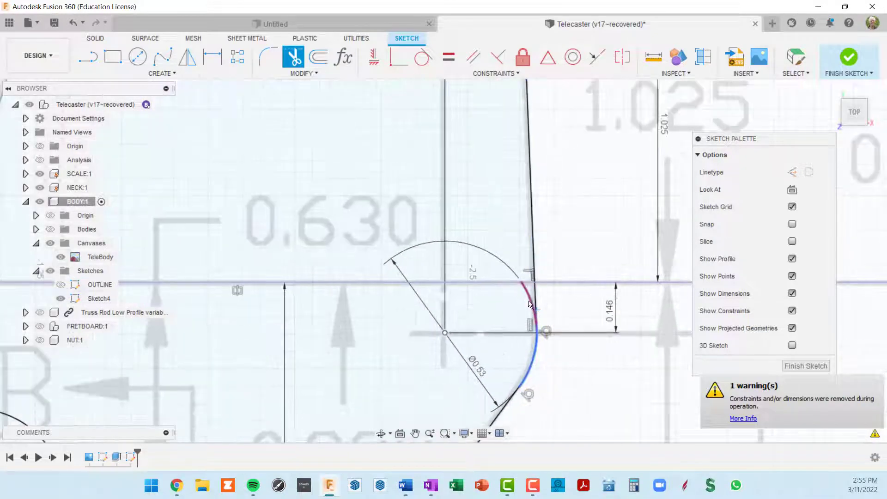
{"action": "scroll", "coordinate": [469, 298], "scroll_direction": "down", "scroll_amount": 4}
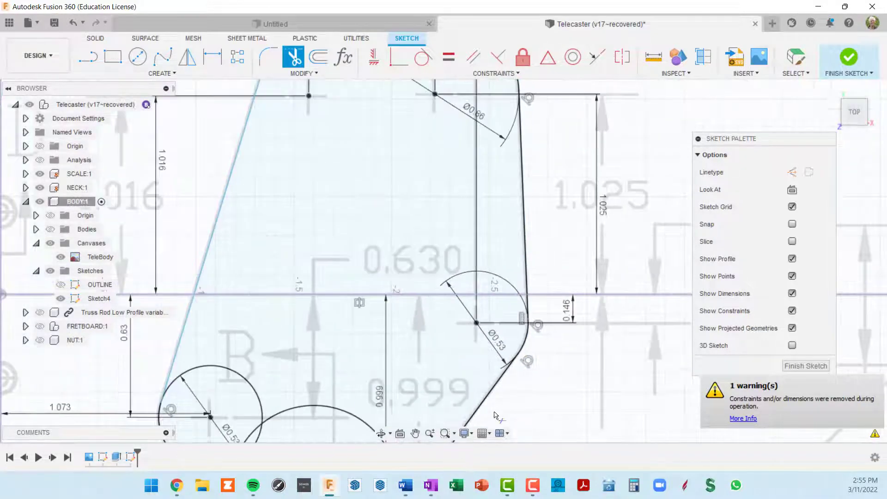
- Trim away the arcs of the lower bridge-side 0.53 in circle and the lower 0.86 in circle that lie inside the cavity outline
{"action": "scroll", "coordinate": [447, 378], "scroll_direction": "up", "scroll_amount": 3}
{"action": "left_click_drag", "start_coordinate": [441, 114], "coordinate": [444, 116]}
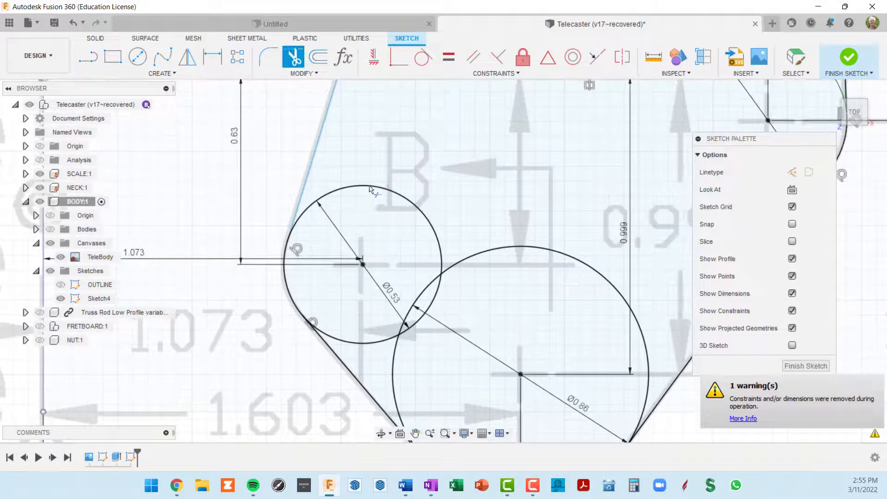
{"action": "key", "text": "t"}
{"action": "left_click", "coordinate": [409, 203]}
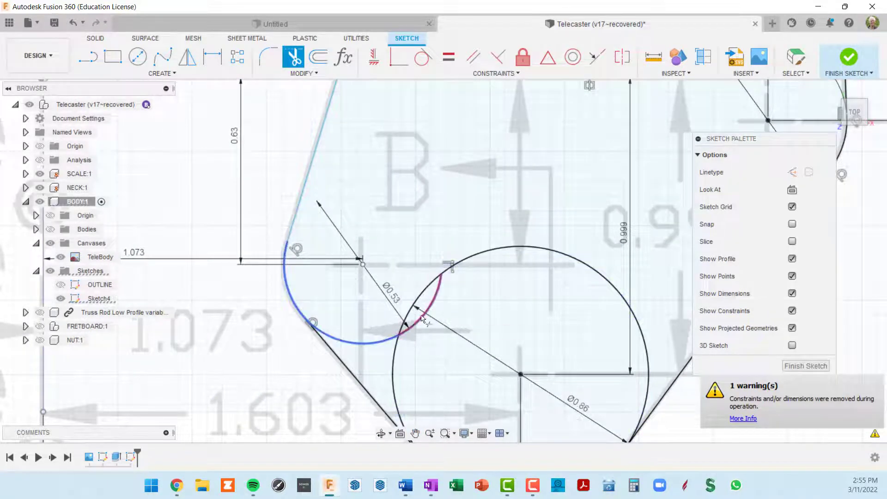
{"action": "left_click", "coordinate": [422, 319]}
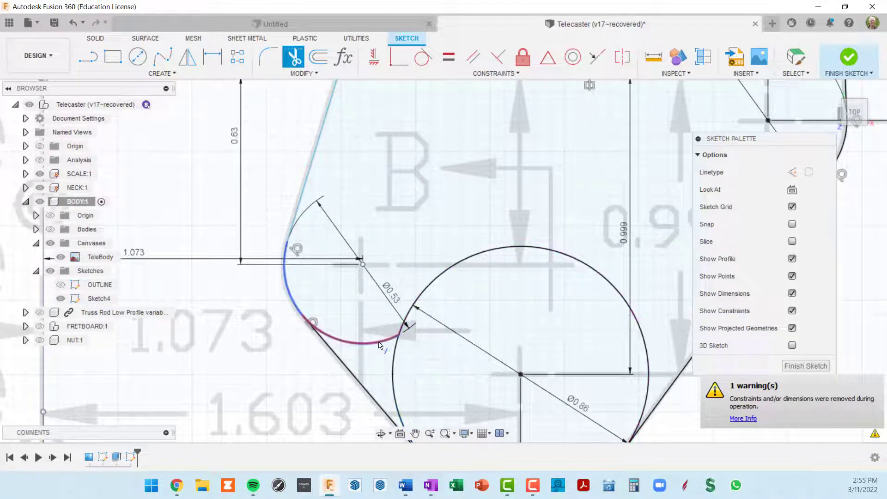
{"action": "left_click", "coordinate": [452, 274]}
{"action": "scroll", "coordinate": [567, 322], "scroll_direction": "down", "scroll_amount": 3}
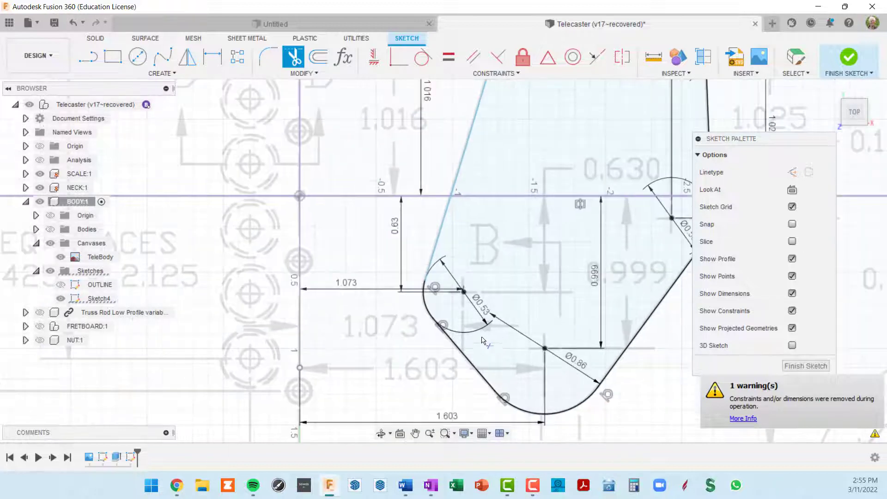
{"action": "scroll", "coordinate": [485, 337], "scroll_direction": "down", "scroll_amount": 2}
{"action": "scroll", "coordinate": [614, 231], "scroll_direction": "up", "scroll_amount": 2}
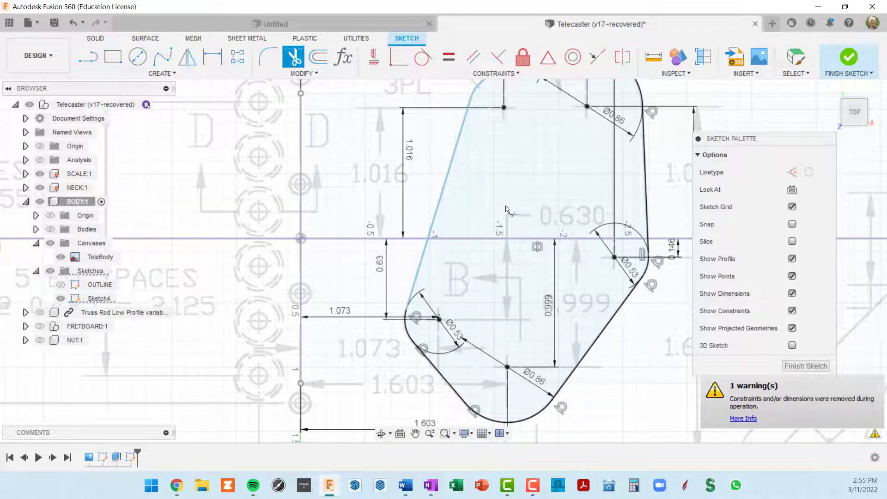
{"action": "scroll", "coordinate": [512, 303], "scroll_direction": "down", "scroll_amount": 2}
{"action": "scroll", "coordinate": [531, 265], "scroll_direction": "down", "scroll_amount": 2}
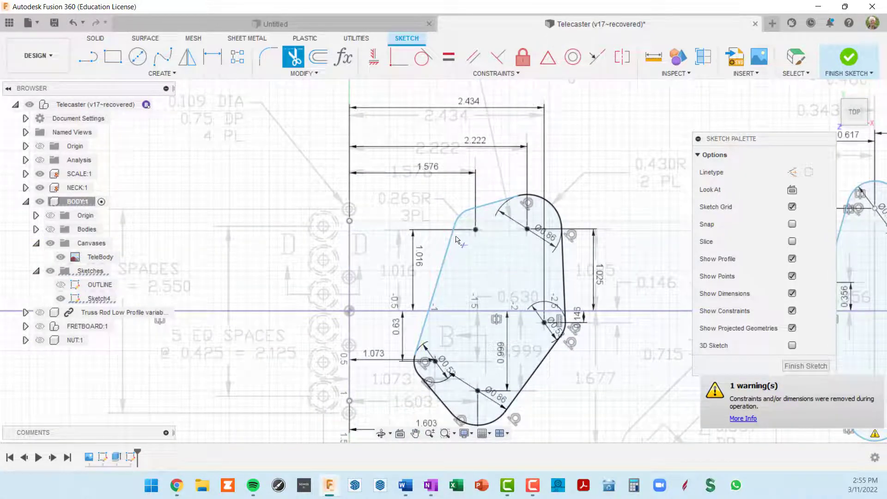
{"action": "key", "text": "Escape"}
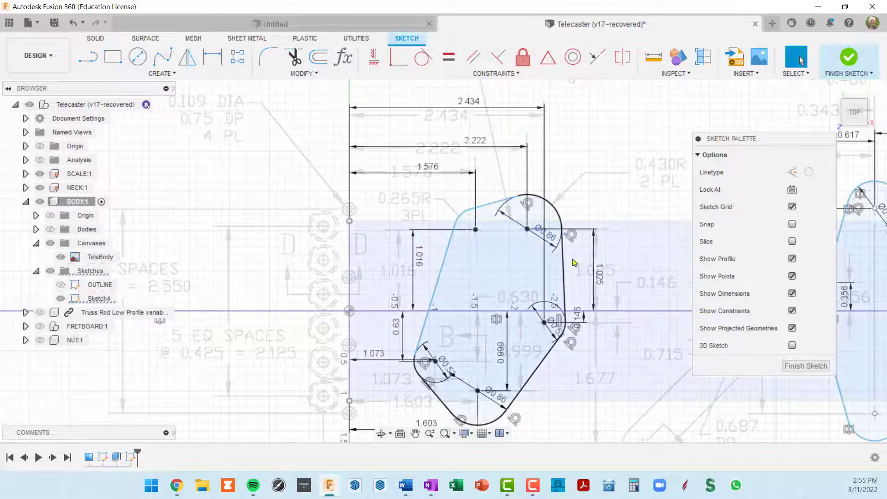
- Dimension the radius of the upper bridge-side corner arc as 0.265 in
{"action": "scroll", "coordinate": [478, 230], "scroll_direction": "up", "scroll_amount": 2}
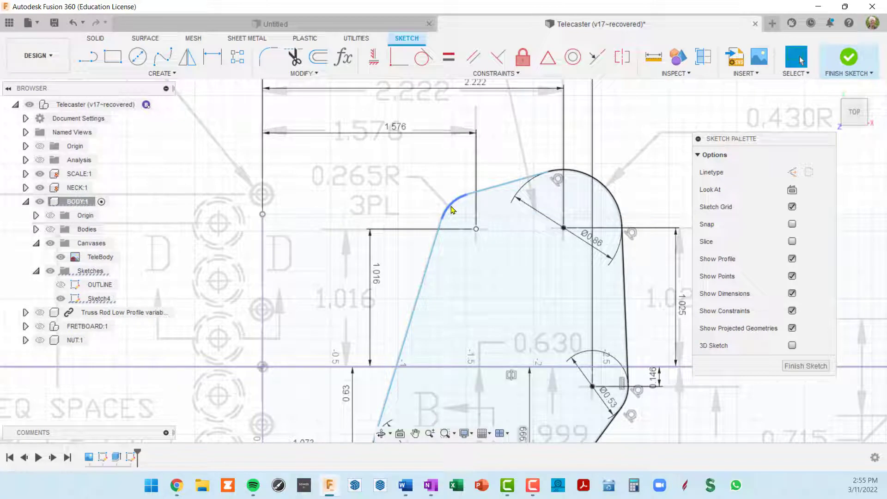
{"action": "key", "text": "d"}
{"action": "left_click", "coordinate": [451, 209]}
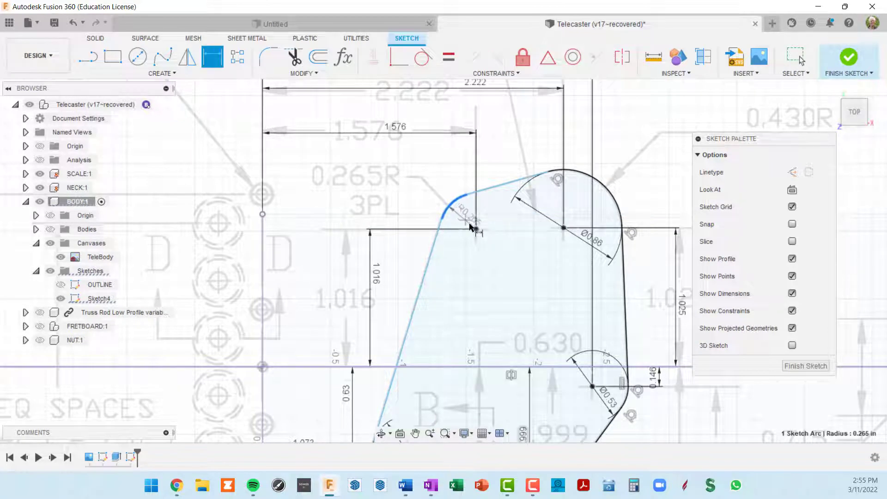
{"action": "left_click", "coordinate": [452, 203]}
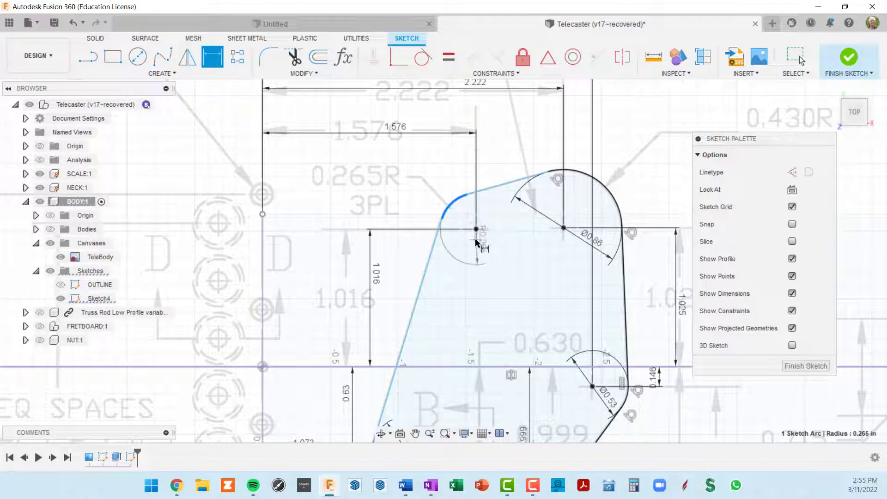
{"action": "left_click", "coordinate": [483, 263]}
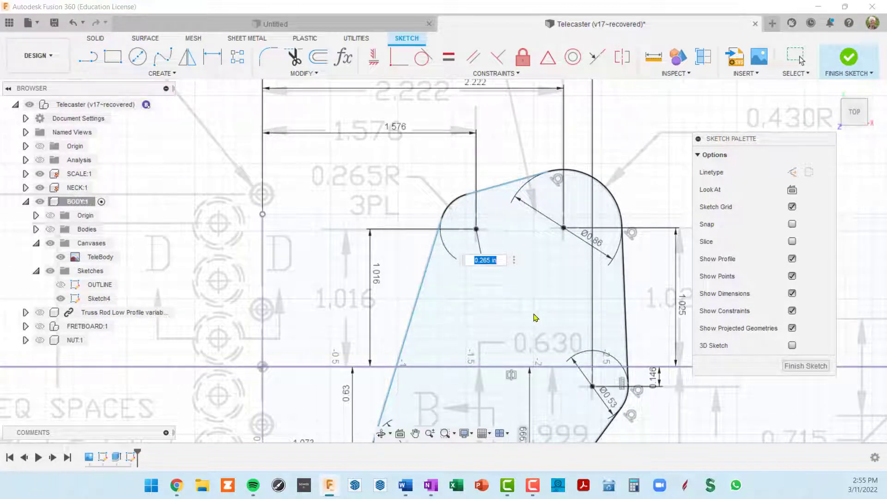
{"action": "key", "text": "Return"}
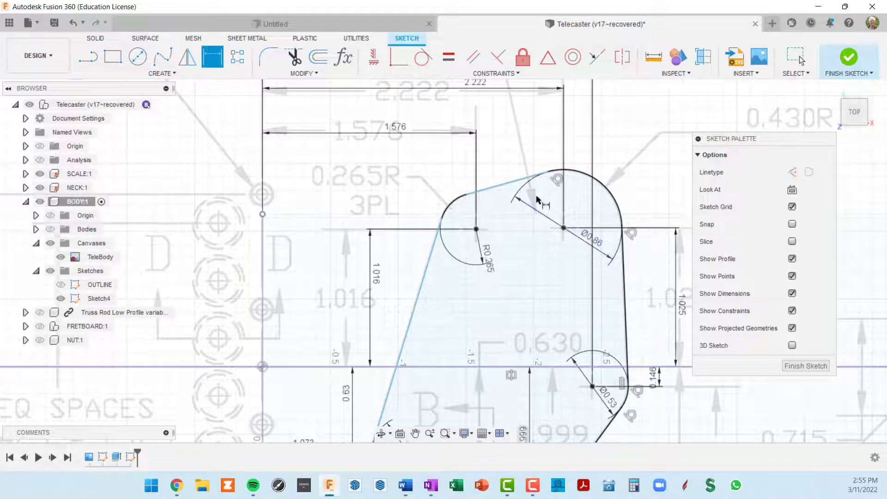
{"action": "scroll", "coordinate": [537, 200], "scroll_direction": "down", "scroll_amount": 3}
{"action": "key", "text": "Escape"}
- Make the long slanted bridge-side line of the cavity tangent to the 0.265 in radius corner arc
{"action": "scroll", "coordinate": [515, 198], "scroll_direction": "up", "scroll_amount": 3}
{"action": "left_click", "coordinate": [514, 199]}
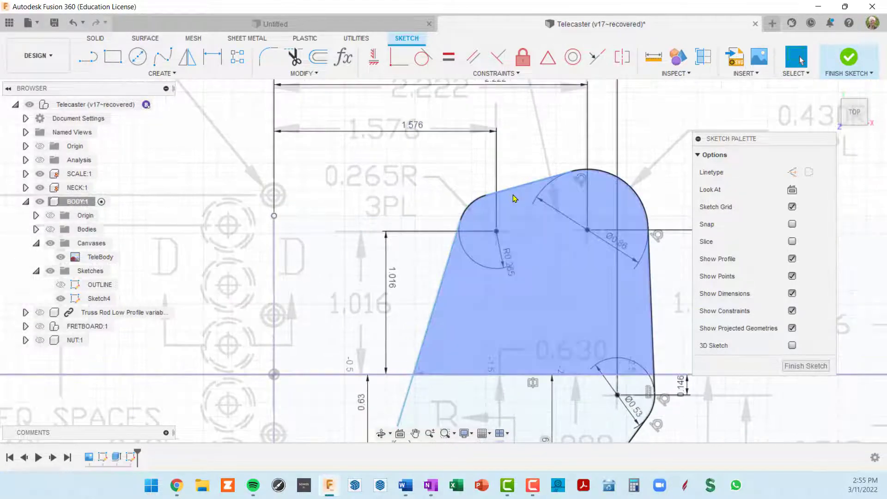
{"action": "scroll", "coordinate": [514, 198], "scroll_direction": "down", "scroll_amount": 2}
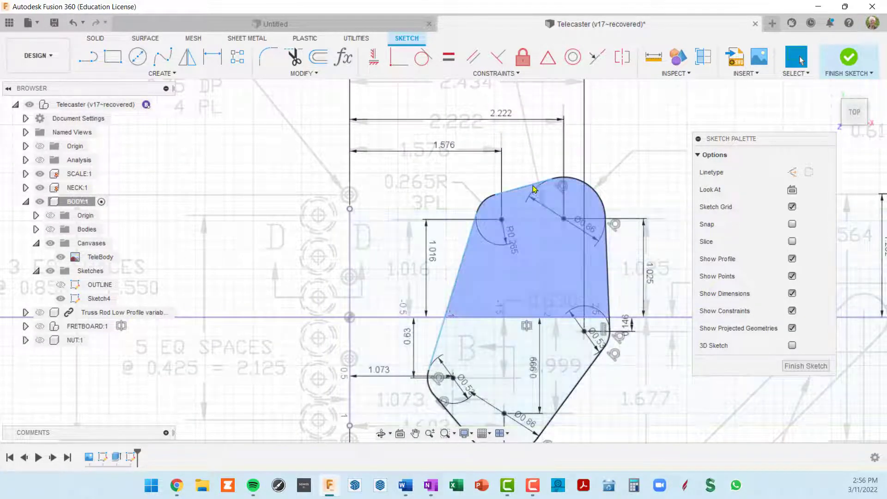
{"action": "scroll", "coordinate": [533, 189], "scroll_direction": "up", "scroll_amount": 4}
{"action": "scroll", "coordinate": [412, 333], "scroll_direction": "down", "scroll_amount": 4}
{"action": "middle_click_drag", "start_coordinate": [452, 282], "coordinate": [521, 86]}
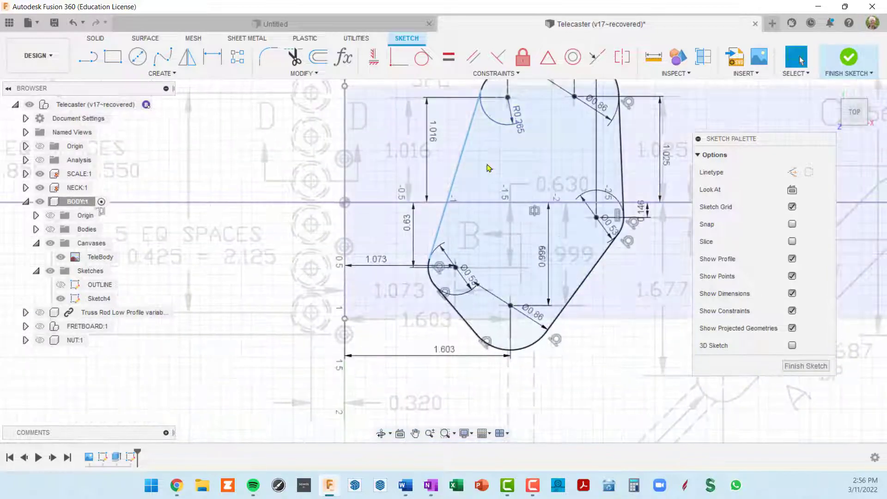
{"action": "middle_click_drag", "start_coordinate": [444, 258], "coordinate": [441, 279]}
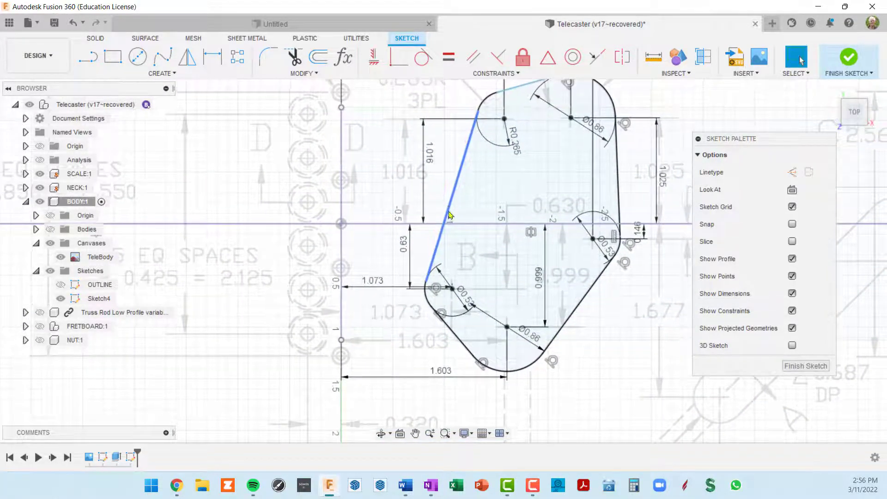
{"action": "left_click", "coordinate": [422, 57]}
{"action": "left_click", "coordinate": [471, 134]}
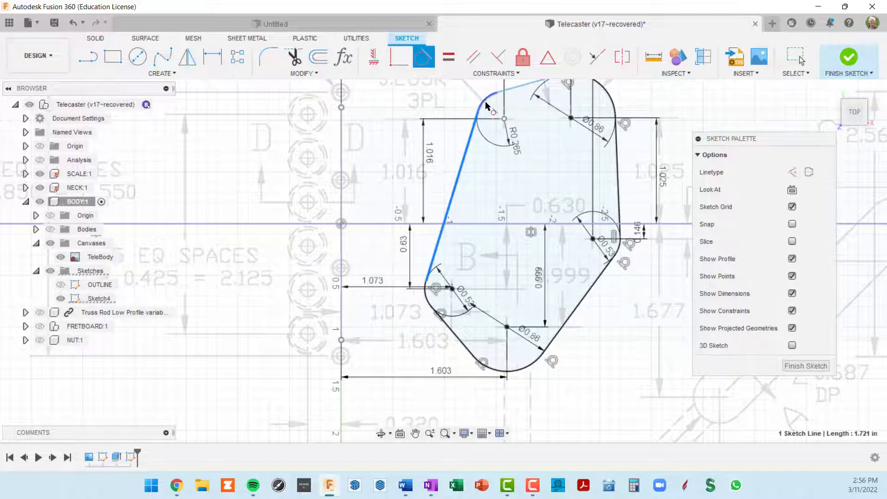
{"action": "left_click", "coordinate": [483, 103]}
- Make the short upper line of the cavity tangent to the 0.265 in radius corner arc
{"action": "scroll", "coordinate": [445, 293], "scroll_direction": "up", "scroll_amount": 5}
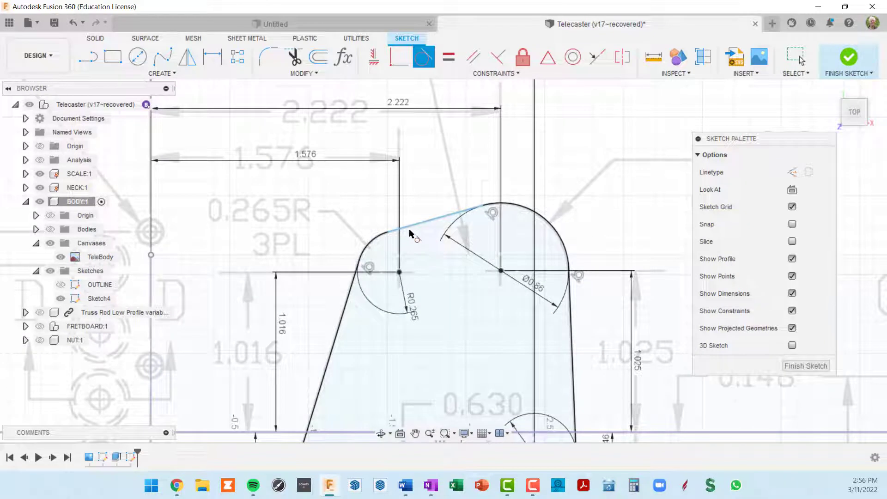
{"action": "left_click", "coordinate": [423, 226]}
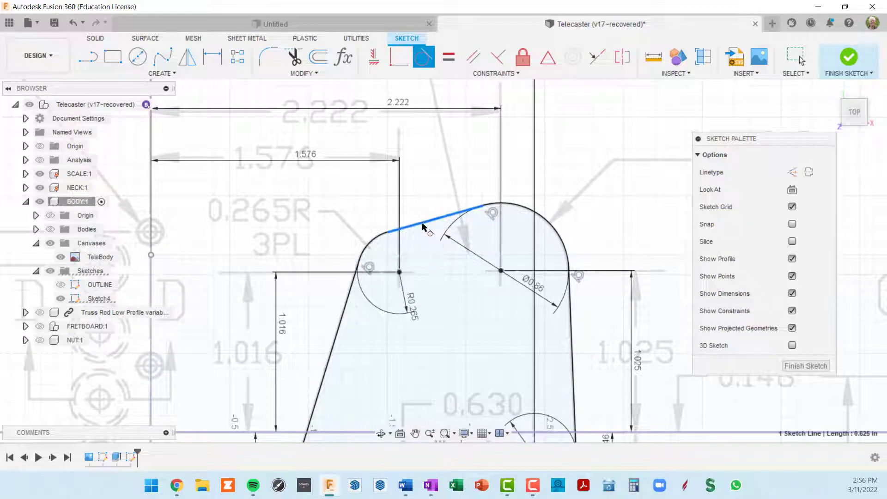
{"action": "left_click", "coordinate": [380, 239]}
{"action": "middle_click_drag", "start_coordinate": [475, 272], "coordinate": [550, 101]}
{"action": "scroll", "coordinate": [550, 100], "scroll_direction": "down", "scroll_amount": 6}
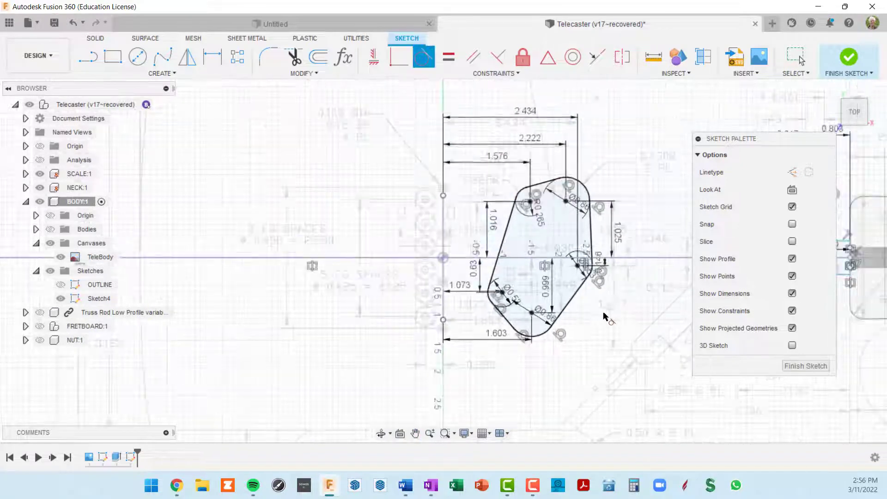
{"action": "middle_click_drag", "start_coordinate": [629, 289], "coordinate": [524, 292]}
{"action": "key", "text": "Escape"}
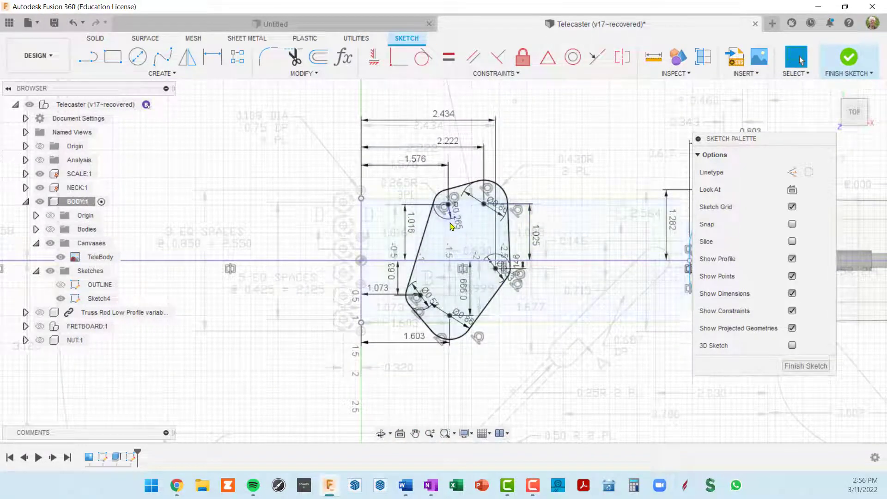
- Hide the SCALE component and convert the body's horizontal centre line to a construction line
{"action": "scroll", "coordinate": [423, 222], "scroll_direction": "down", "scroll_amount": 3}
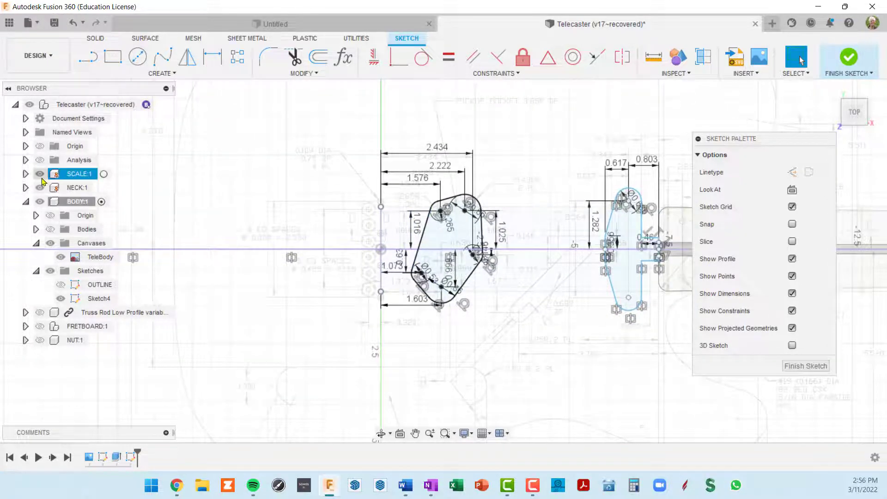
{"action": "left_click", "coordinate": [39, 176]}
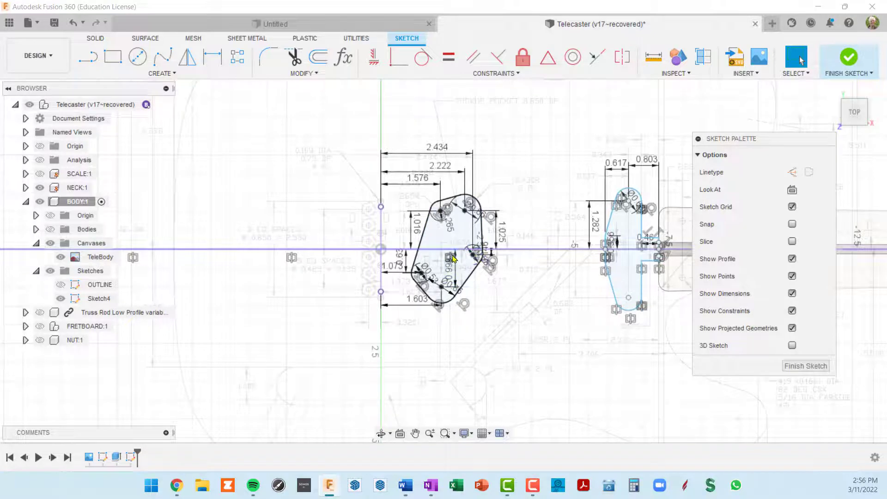
{"action": "scroll", "coordinate": [453, 258], "scroll_direction": "up", "scroll_amount": 3}
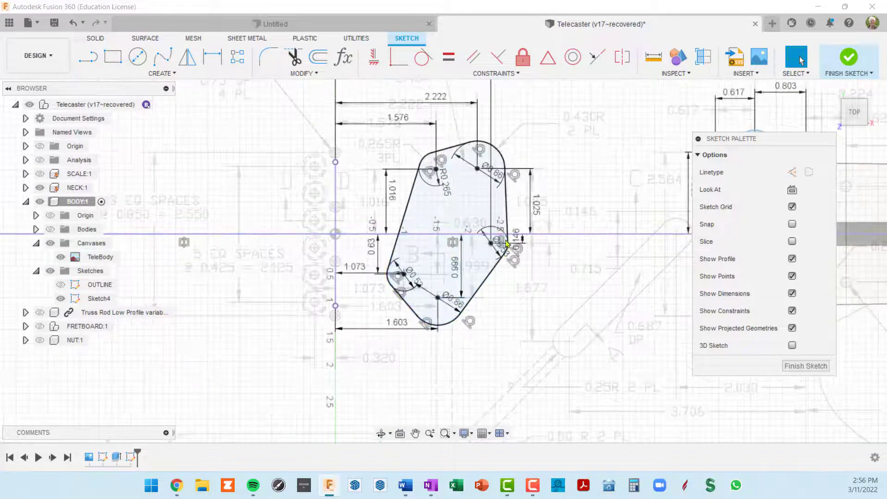
{"action": "left_click", "coordinate": [361, 235]}
{"action": "key", "text": "x"}
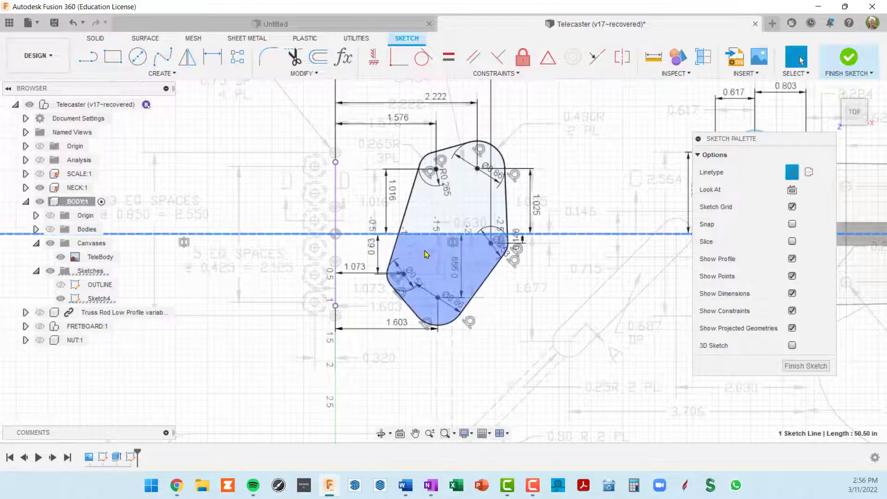
- Delete the duplicate solid line overlapping the construction centre line so the bridge pickup cavity forms one undivided profile
{"action": "scroll", "coordinate": [499, 231], "scroll_direction": "up", "scroll_amount": 3}
{"action": "scroll", "coordinate": [512, 240], "scroll_direction": "down", "scroll_amount": 5}
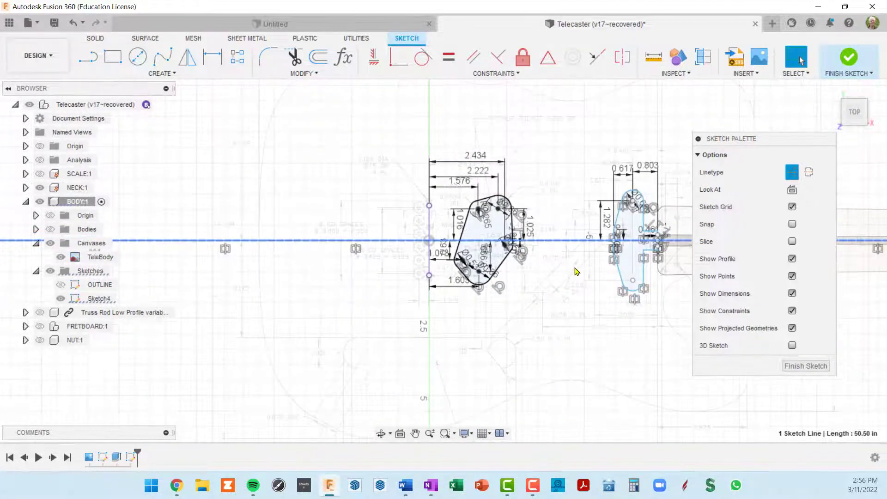
{"action": "mouse_move", "coordinate": [512, 240]}
{"action": "middle_mouse_down"}
{"action": "mouse_move", "coordinate": [362, 251]}
{"action": "mouse_move", "coordinate": [278, 273]}
{"action": "mouse_move", "coordinate": [423, 256]}
{"action": "middle_mouse_up"}
{"action": "scroll", "coordinate": [421, 252], "scroll_direction": "up", "scroll_amount": 5}
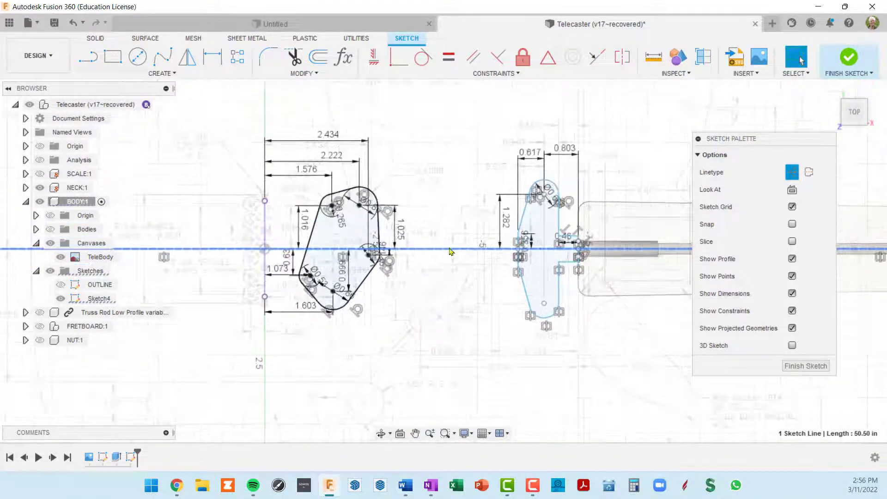
{"action": "scroll", "coordinate": [419, 248], "scroll_direction": "up", "scroll_amount": 4}
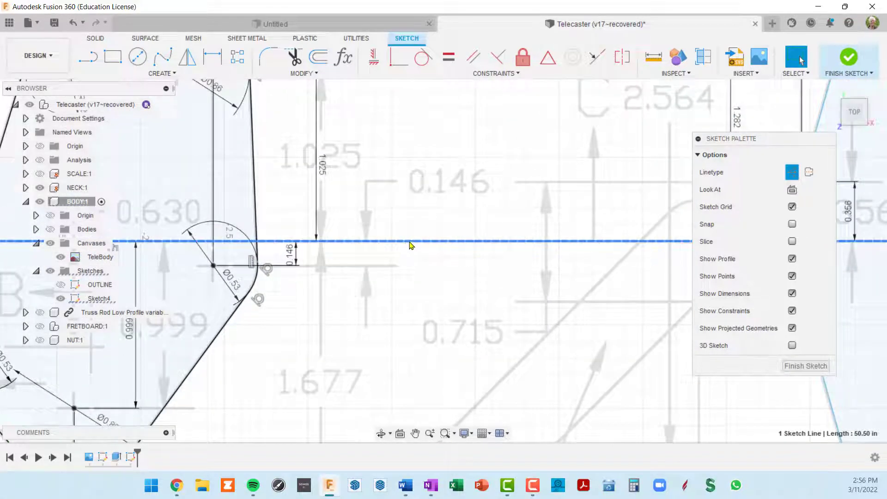
{"action": "left_click", "coordinate": [411, 244]}
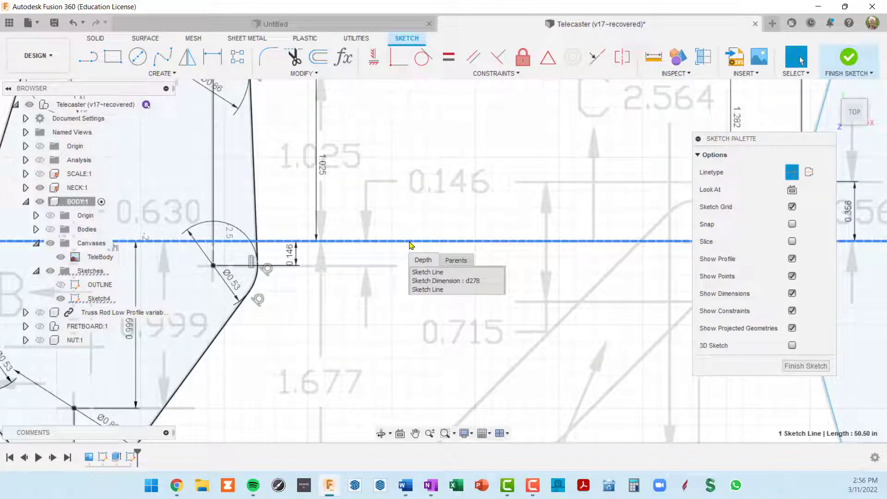
{"action": "left_click", "coordinate": [436, 290]}
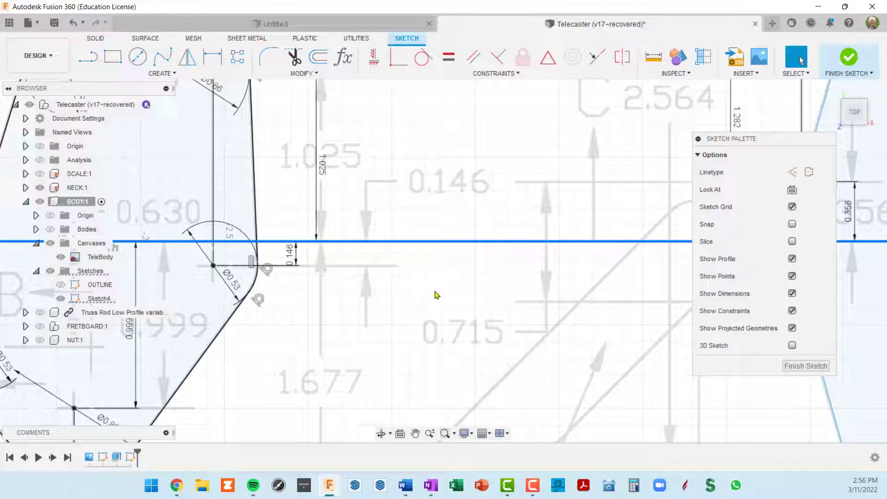
{"action": "right_click", "coordinate": [426, 245]}
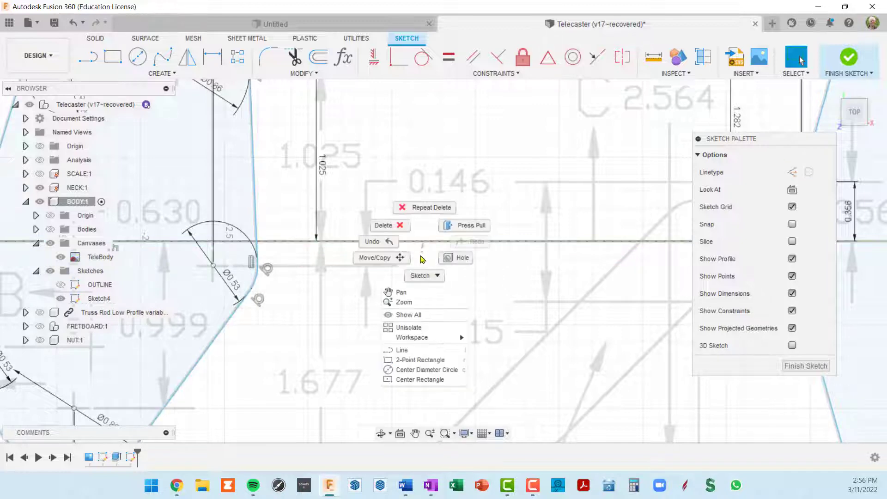
{"action": "left_click", "coordinate": [452, 299]}
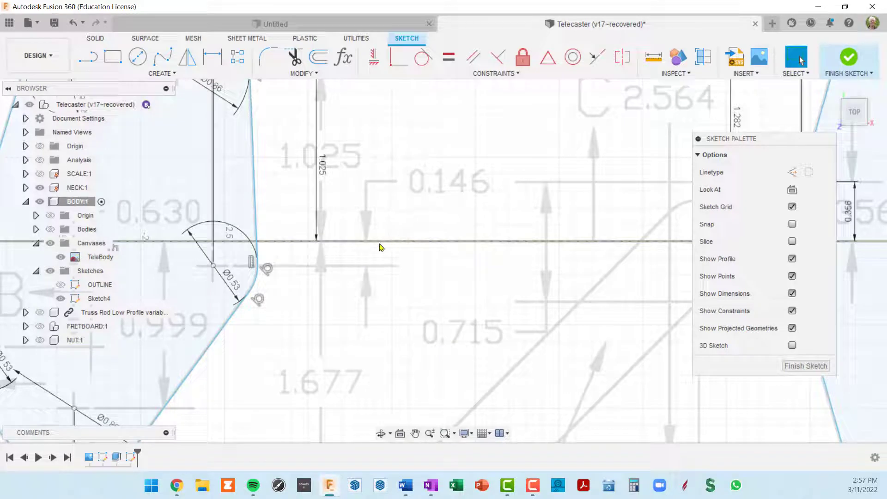
{"action": "scroll", "coordinate": [455, 265], "scroll_direction": "down", "scroll_amount": 5}
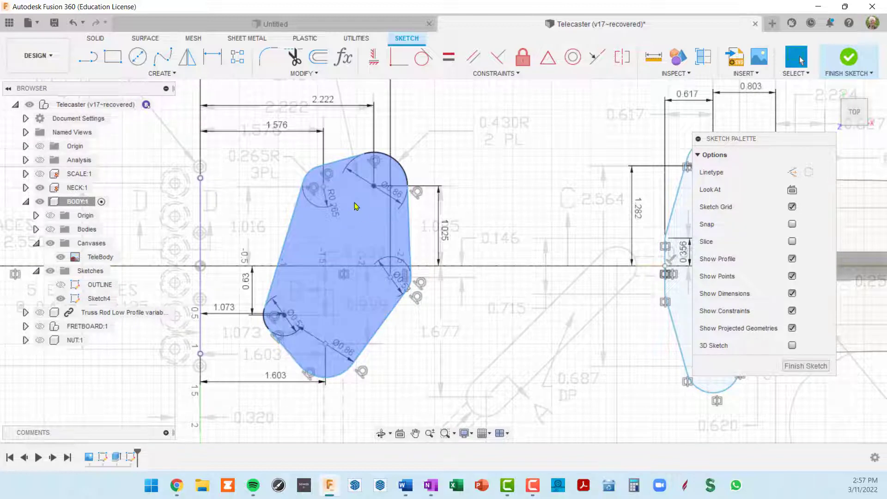
{"action": "scroll", "coordinate": [324, 249], "scroll_direction": "down", "scroll_amount": 2}
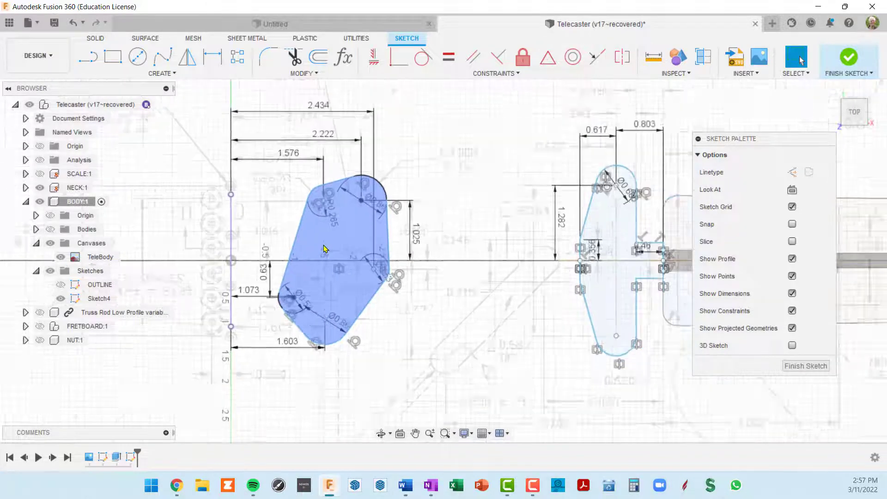
{"action": "scroll", "coordinate": [323, 249], "scroll_direction": "down", "scroll_amount": 1}
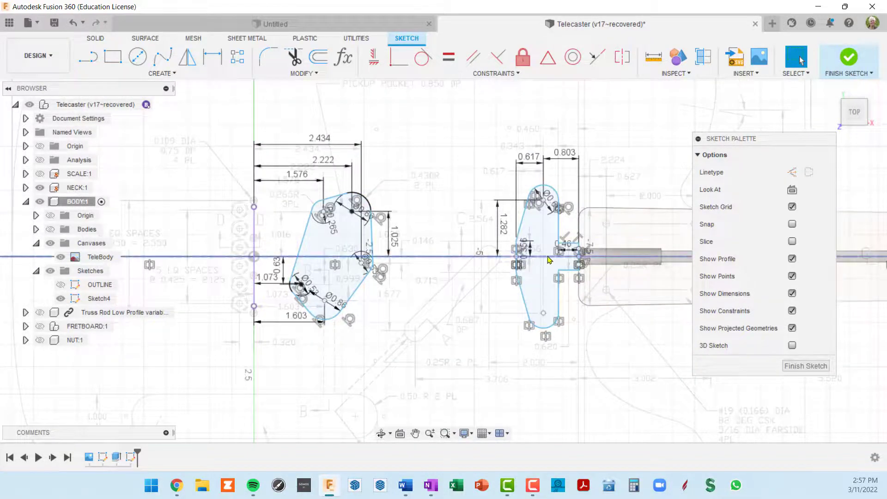
- Draw a 1 in diameter circle centred on the neck-side rounded end of the control cavity in the blueprint
{"action": "scroll", "coordinate": [548, 260], "scroll_direction": "down", "scroll_amount": 2}
{"action": "middle_click_drag", "start_coordinate": [547, 259], "coordinate": [455, 218]}
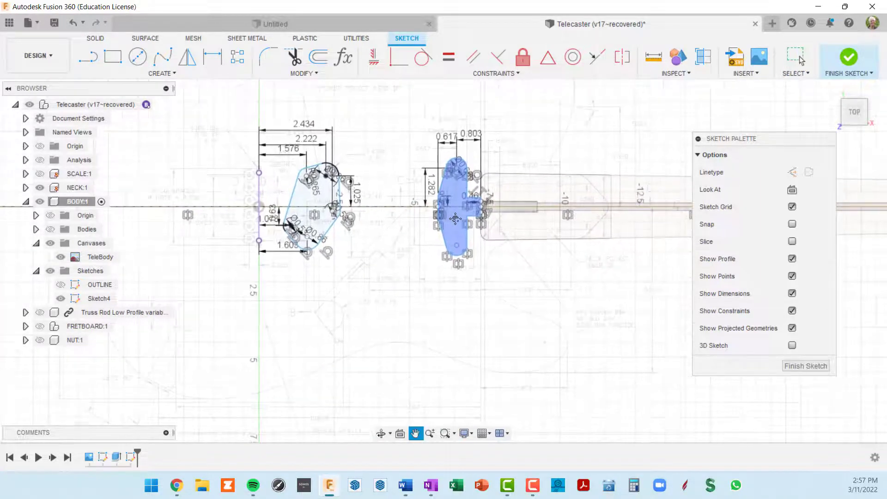
{"action": "scroll", "coordinate": [370, 210], "scroll_direction": "down", "scroll_amount": 1}
{"action": "scroll", "coordinate": [360, 209], "scroll_direction": "up", "scroll_amount": 2}
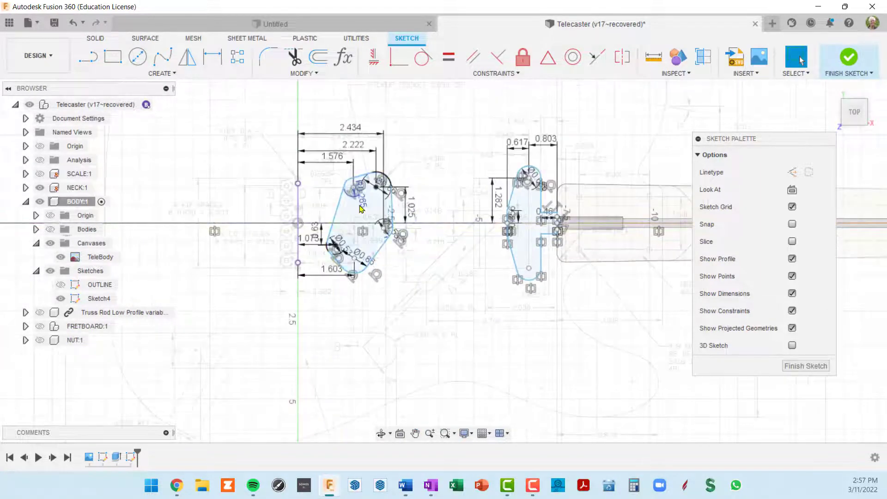
{"action": "scroll", "coordinate": [359, 209], "scroll_direction": "down", "scroll_amount": 2}
{"action": "middle_click_drag", "start_coordinate": [450, 256], "coordinate": [583, 188]}
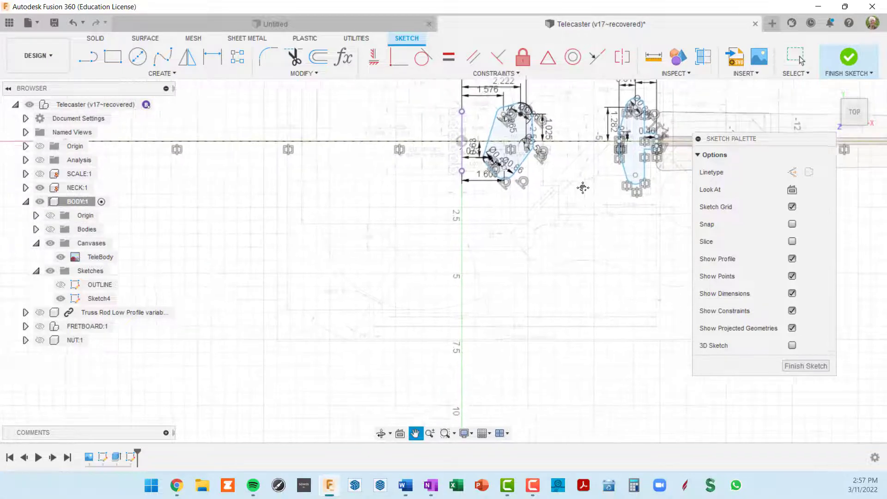
{"action": "scroll", "coordinate": [425, 243], "scroll_direction": "up", "scroll_amount": 3}
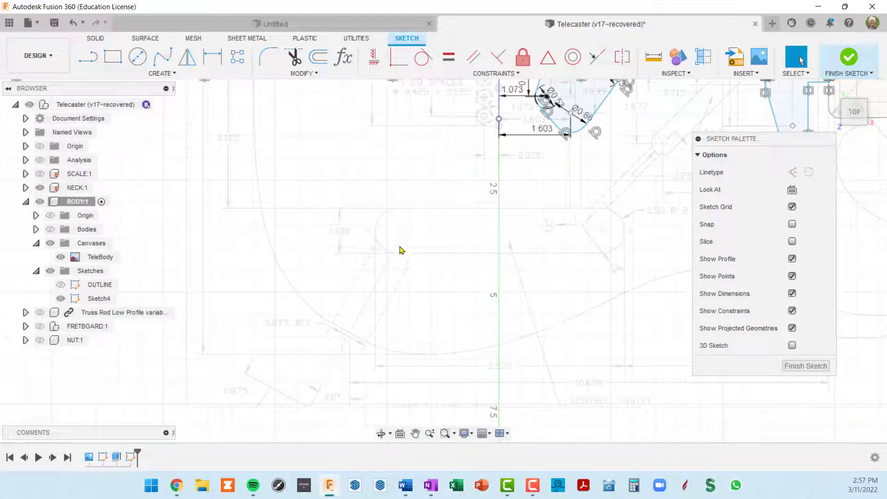
{"action": "scroll", "coordinate": [481, 247], "scroll_direction": "up", "scroll_amount": 5}
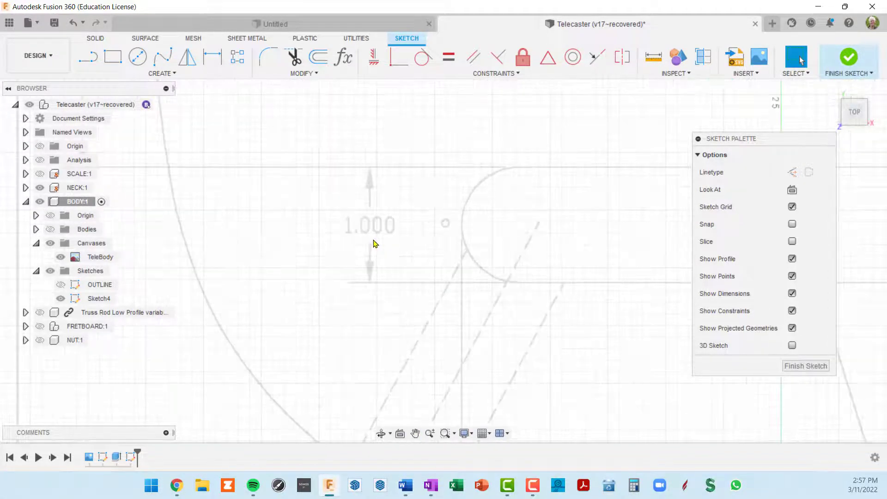
{"action": "scroll", "coordinate": [377, 242], "scroll_direction": "down", "scroll_amount": 3}
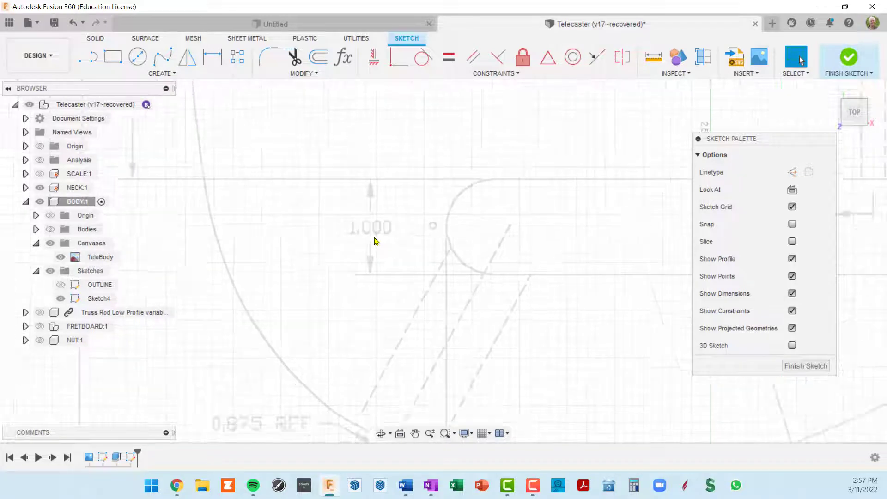
{"action": "mouse_move", "coordinate": [509, 241]}
{"action": "middle_mouse_down"}
{"action": "mouse_move", "coordinate": [397, 229]}
{"action": "mouse_move", "coordinate": [245, 229]}
{"action": "mouse_move", "coordinate": [255, 233]}
{"action": "middle_mouse_up"}
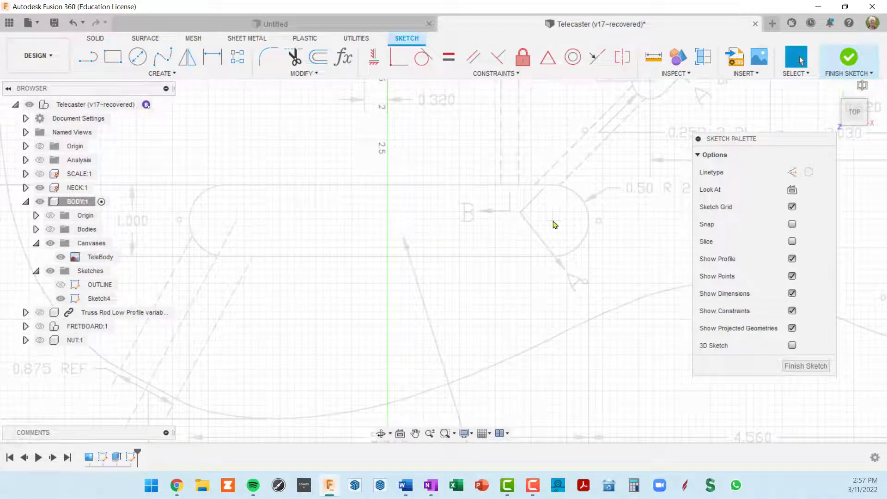
{"action": "left_click", "coordinate": [137, 56]}
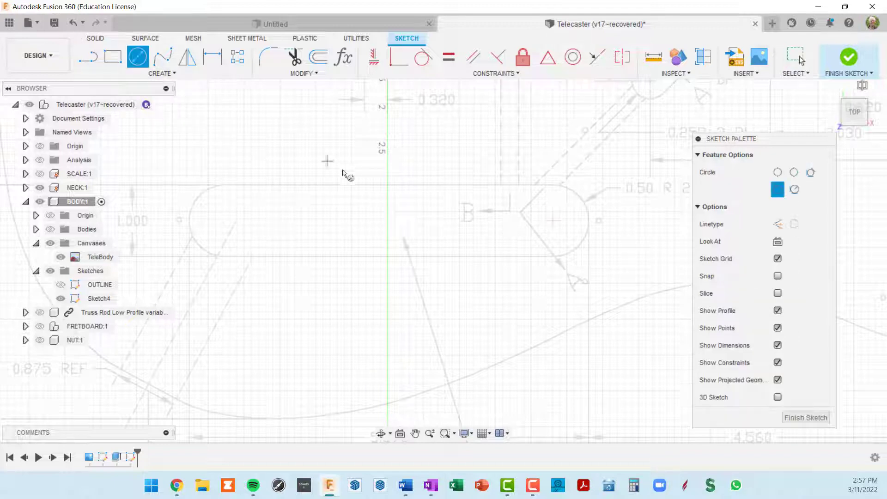
{"action": "left_click", "coordinate": [552, 220]}
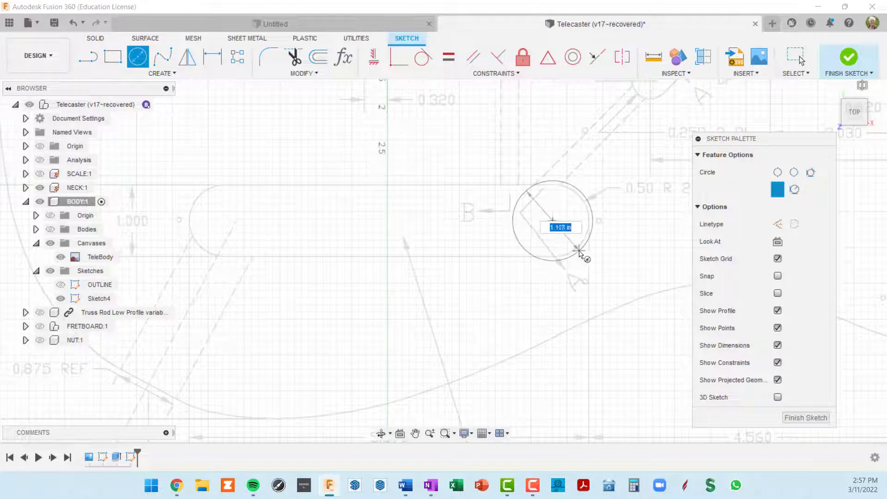
{"action": "type", "text": "1"}
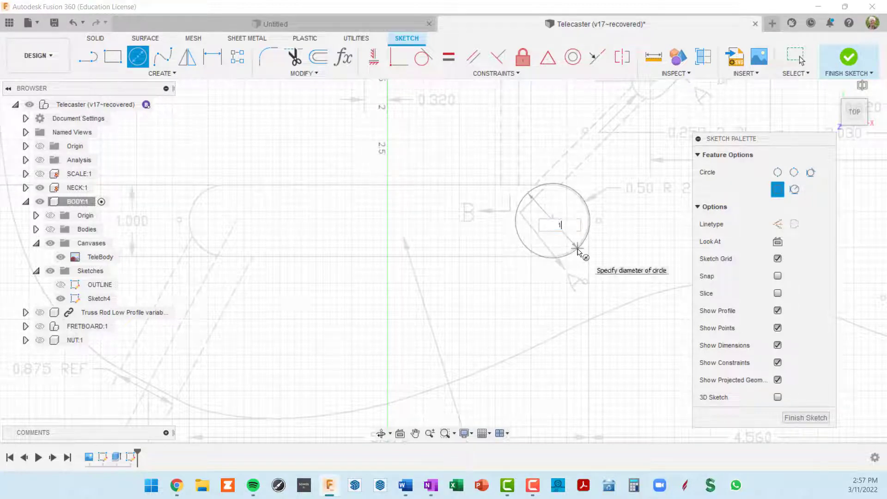
{"action": "key", "text": "Return"}
{"action": "key", "text": "Escape"}
- Copy the 1 in circle about 4.52 in along X to the opposite rounded end of the control cavity
{"action": "scroll", "coordinate": [578, 255], "scroll_direction": "down", "scroll_amount": 1}
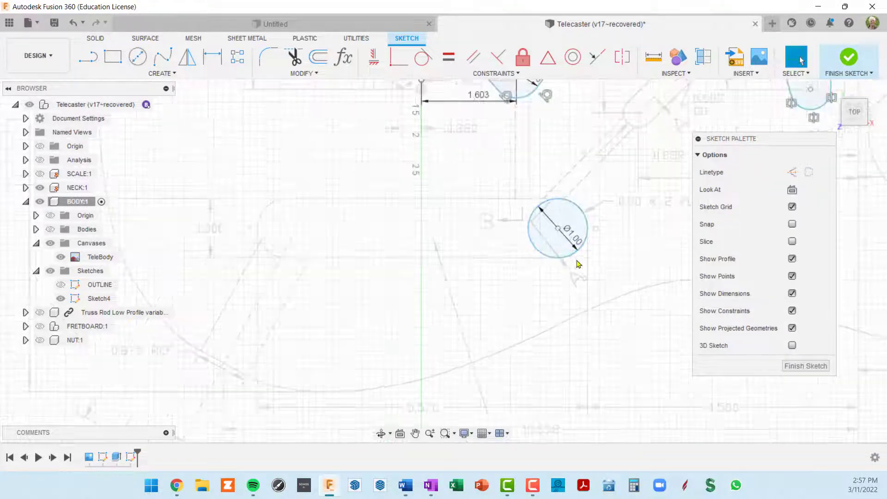
{"action": "left_click", "coordinate": [545, 257]}
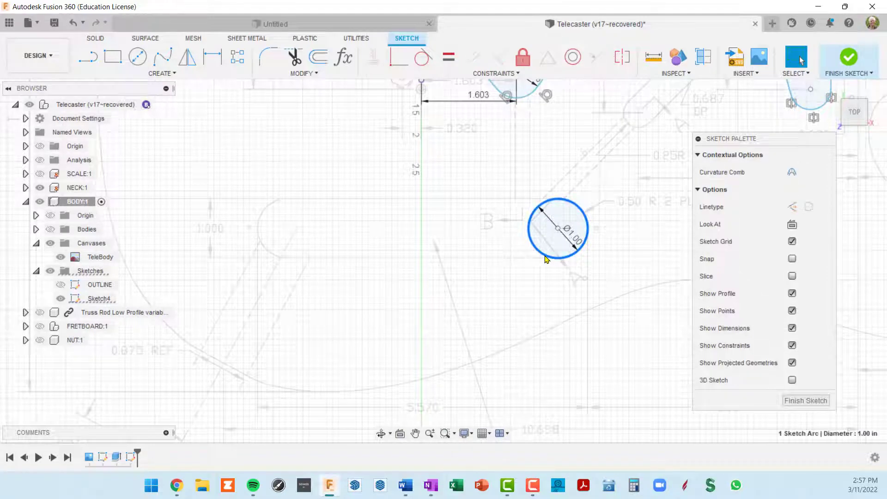
{"action": "key", "text": "m"}
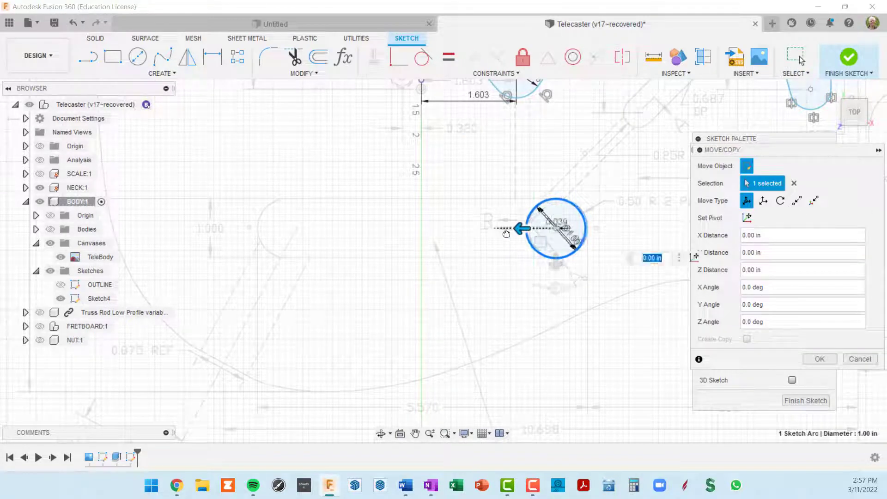
{"action": "left_click_drag", "start_coordinate": [506, 233], "coordinate": [253, 250]}
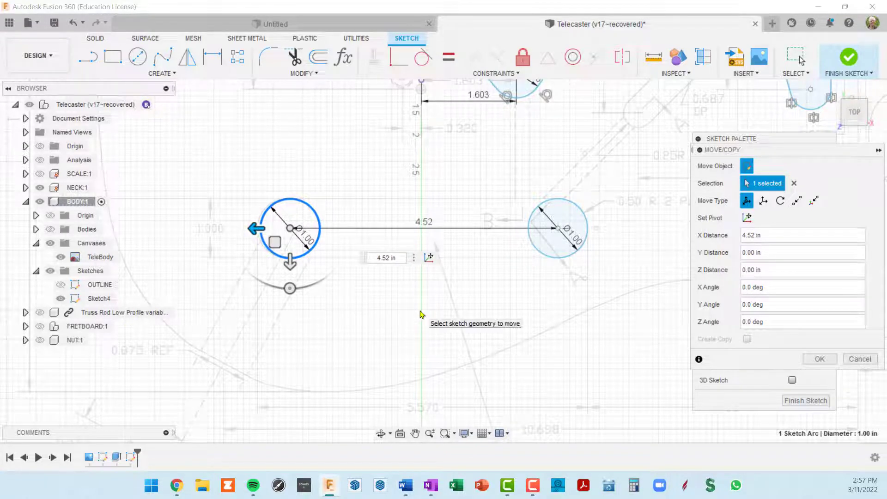
{"action": "key", "text": "Return"}
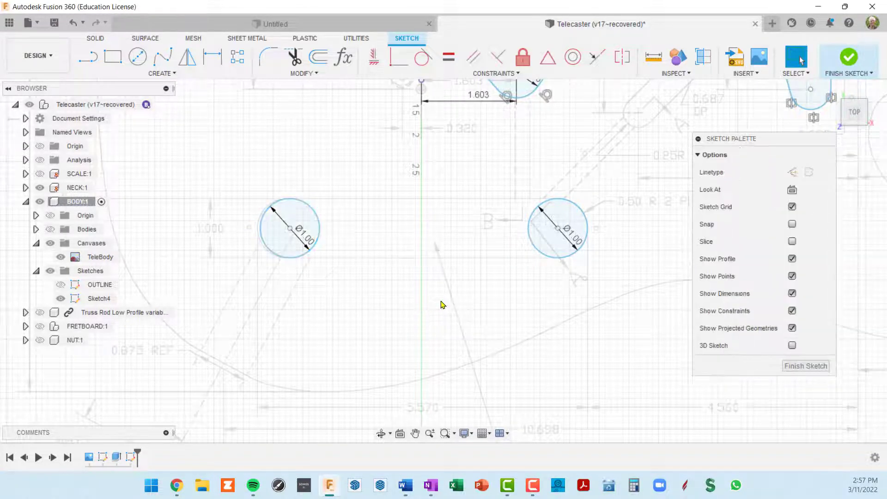
- Dimension the horizontal distance between the centres of the two 1 in circles and set it to 5.57 in
{"action": "scroll", "coordinate": [452, 300], "scroll_direction": "down", "scroll_amount": 3}
{"action": "mouse_move", "coordinate": [464, 297]}
{"action": "middle_mouse_down"}
{"action": "mouse_move", "coordinate": [581, 250]}
{"action": "mouse_move", "coordinate": [578, 230]}
{"action": "middle_mouse_up"}
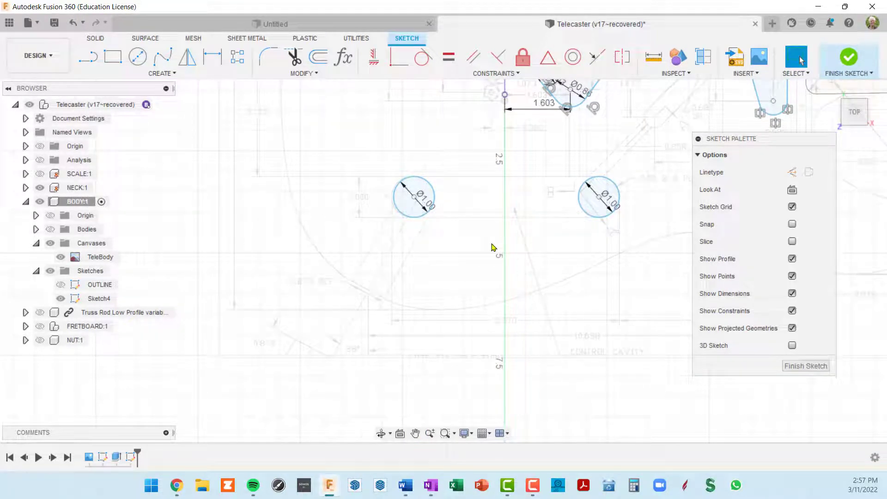
{"action": "key", "text": "d"}
{"action": "left_click", "coordinate": [414, 197]}
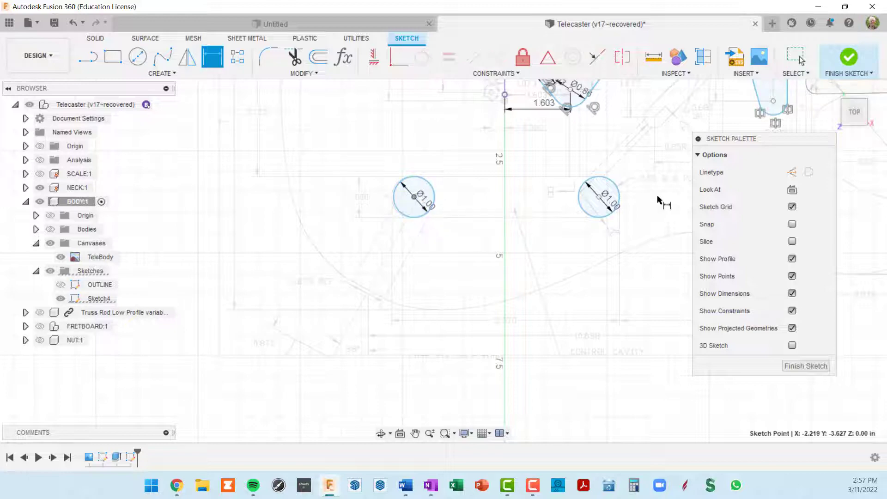
{"action": "left_click", "coordinate": [599, 197]}
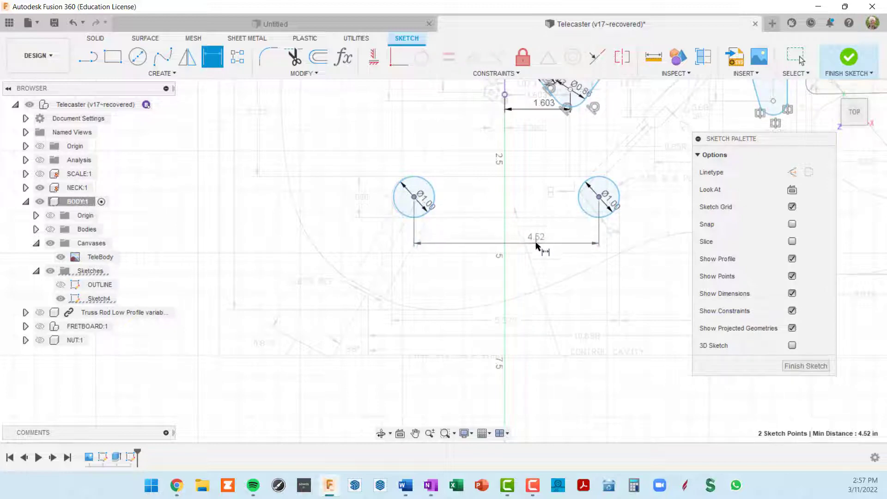
{"action": "left_click", "coordinate": [538, 245]}
{"action": "key", "text": "BackSpace"}
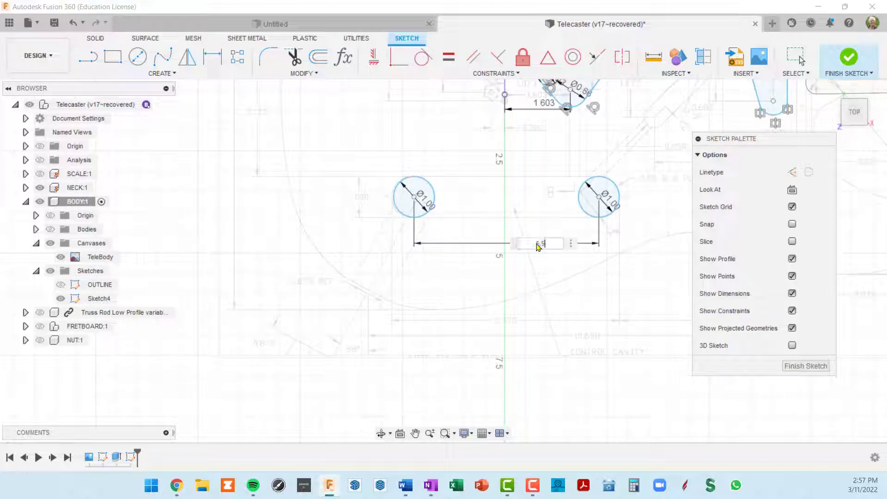
{"action": "key", "text": "Return"}
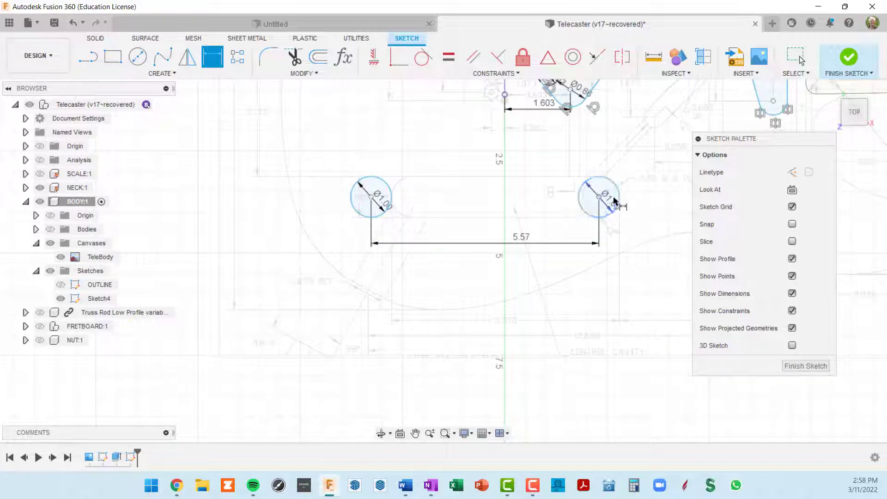
- Set the centre distance between the two control cavity circles to 4.57 in and check their fit against the blueprint
{"action": "double_click", "coordinate": [518, 243]}
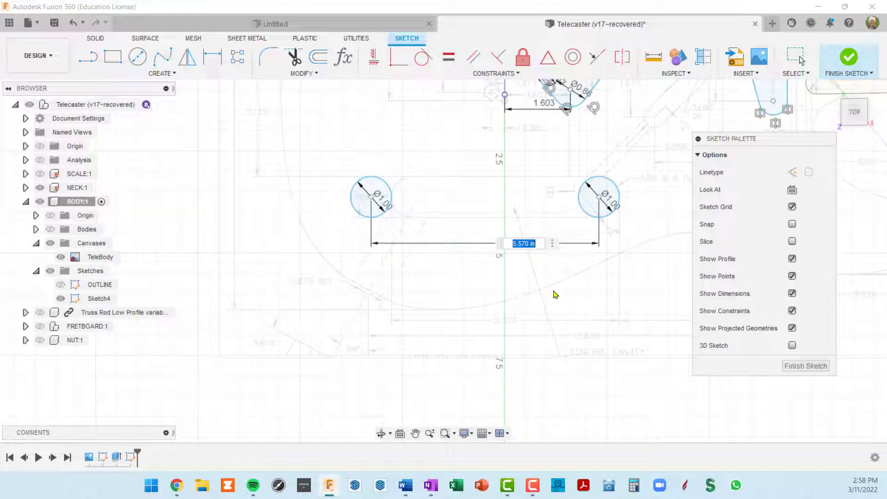
{"action": "key", "text": "Home"}
{"action": "type", "text": "4"}
{"action": "key", "text": "Return"}
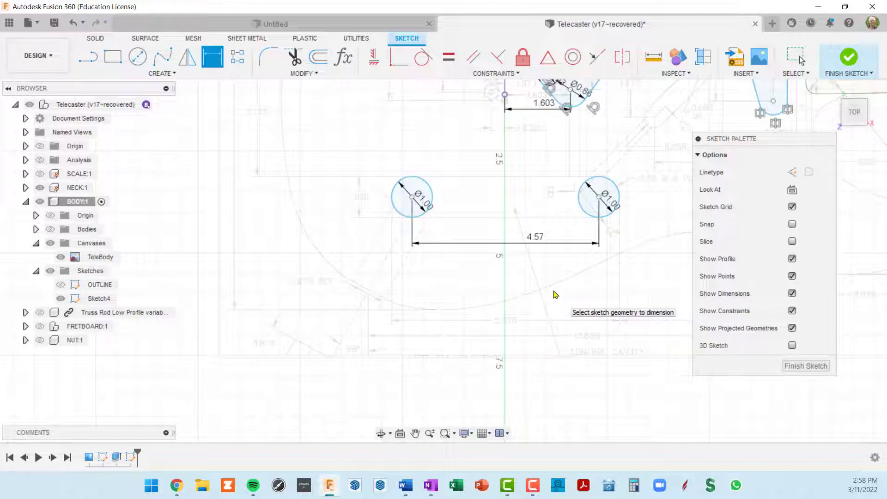
{"action": "scroll", "coordinate": [396, 257], "scroll_direction": "up", "scroll_amount": 3}
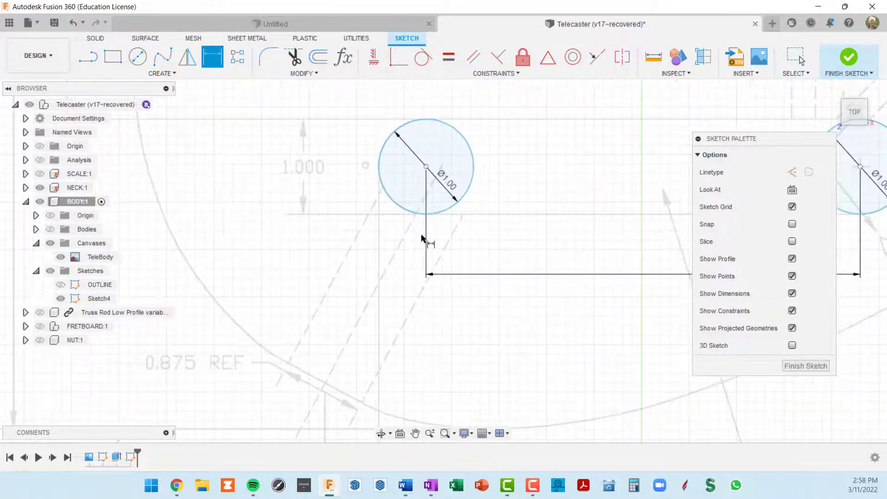
{"action": "scroll", "coordinate": [423, 238], "scroll_direction": "down", "scroll_amount": 4}
{"action": "scroll", "coordinate": [423, 238], "scroll_direction": "down", "scroll_amount": 1}
{"action": "middle_click_drag", "start_coordinate": [508, 231], "coordinate": [471, 215]}
{"action": "scroll", "coordinate": [475, 215], "scroll_direction": "up", "scroll_amount": 2}
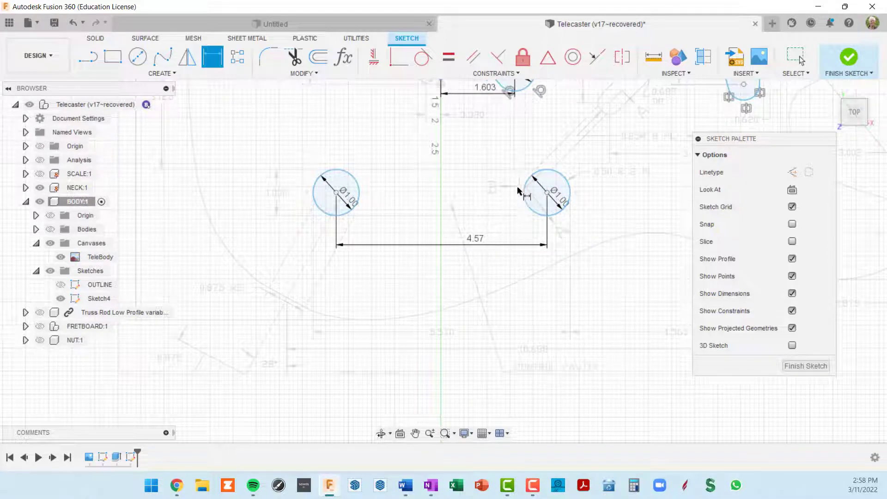
{"action": "middle_click_drag", "start_coordinate": [589, 229], "coordinate": [585, 220]}
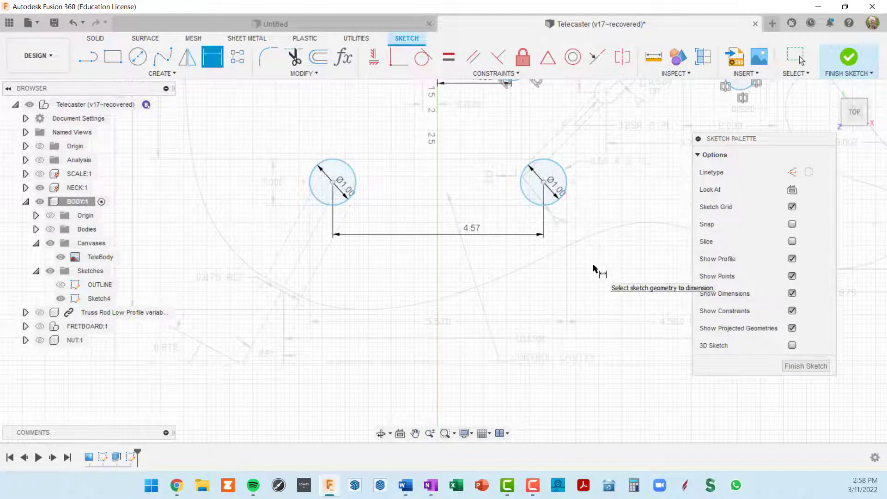
- Dimension the horizontal distance from the neck-side 1 in circle's centre to the pickup cavity's short edge at the neck pocket as 5.06 in
{"action": "scroll", "coordinate": [596, 271], "scroll_direction": "down", "scroll_amount": 3}
{"action": "mouse_move", "coordinate": [613, 263]}
{"action": "middle_mouse_down"}
{"action": "mouse_move", "coordinate": [412, 232]}
{"action": "mouse_move", "coordinate": [429, 279]}
{"action": "middle_mouse_up"}
{"action": "scroll", "coordinate": [430, 279], "scroll_direction": "up", "scroll_amount": 2}
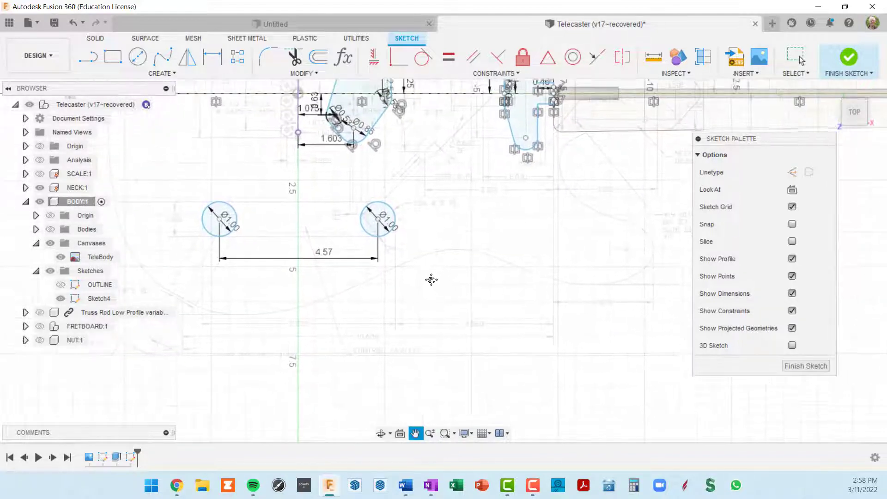
{"action": "key", "text": "d"}
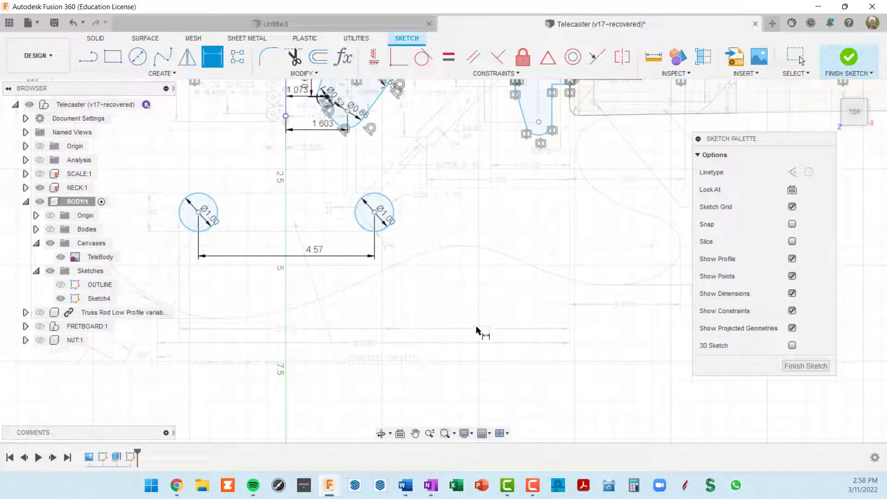
{"action": "scroll", "coordinate": [574, 178], "scroll_direction": "down", "scroll_amount": 3}
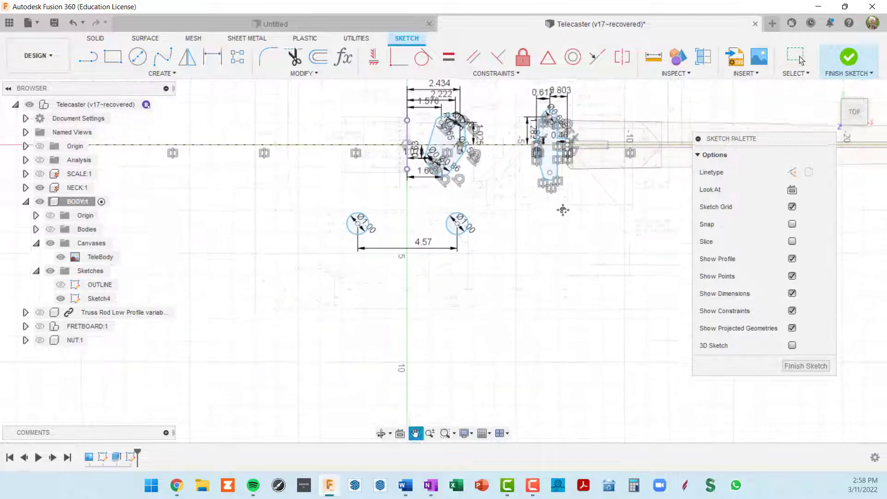
{"action": "scroll", "coordinate": [563, 159], "scroll_direction": "up", "scroll_amount": 1}
{"action": "scroll", "coordinate": [562, 158], "scroll_direction": "up", "scroll_amount": 2}
{"action": "scroll", "coordinate": [572, 164], "scroll_direction": "up", "scroll_amount": 3}
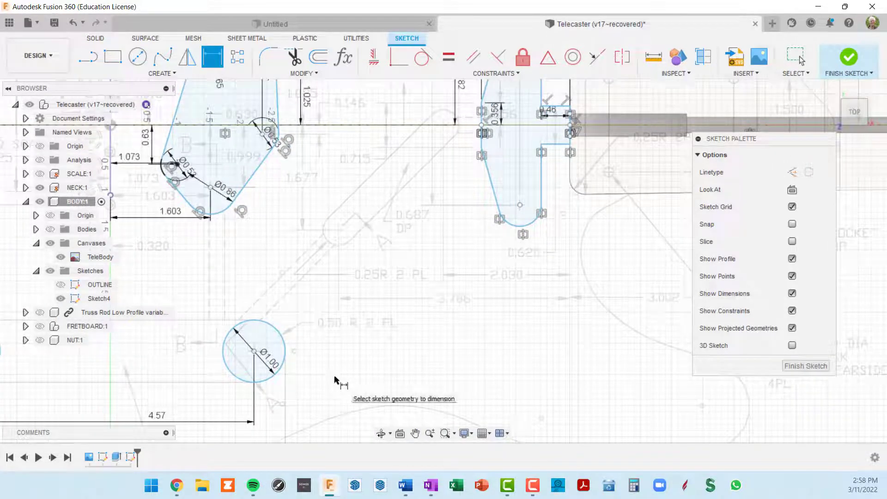
{"action": "left_click", "coordinate": [253, 351]}
{"action": "scroll", "coordinate": [370, 365], "scroll_direction": "down", "scroll_amount": 4}
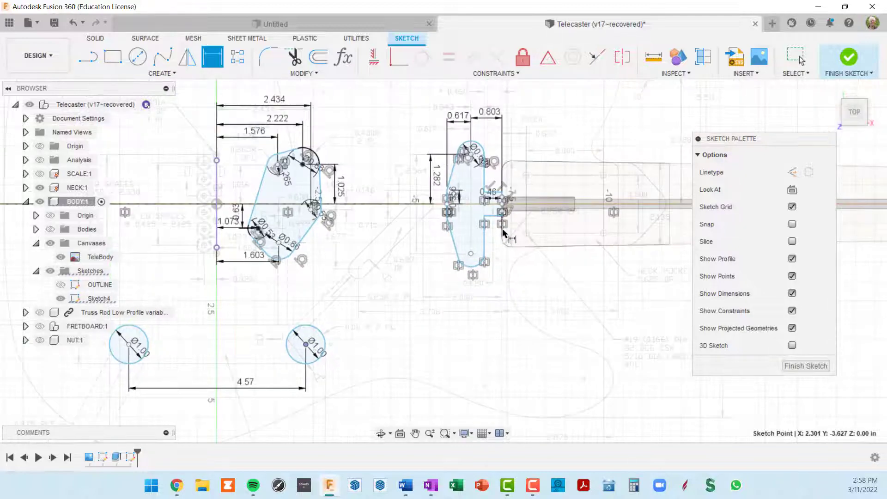
{"action": "scroll", "coordinate": [506, 221], "scroll_direction": "up", "scroll_amount": 4}
{"action": "scroll", "coordinate": [505, 217], "scroll_direction": "up", "scroll_amount": 2}
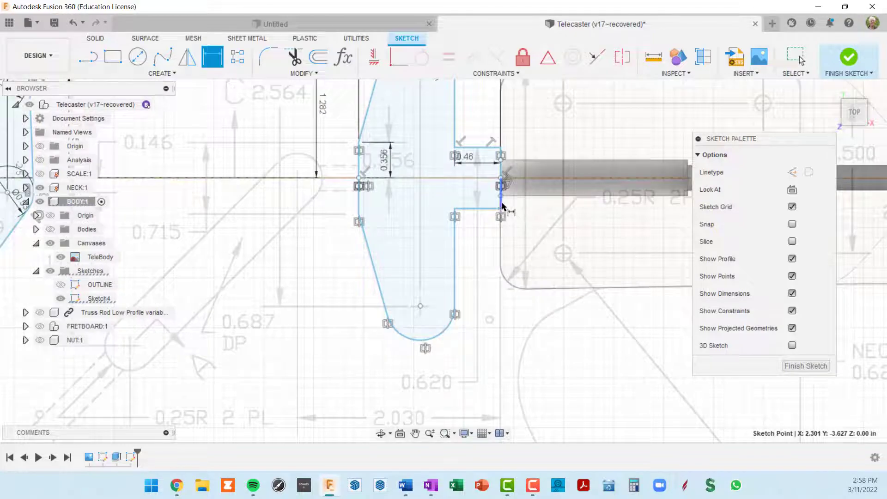
{"action": "scroll", "coordinate": [502, 207], "scroll_direction": "up", "scroll_amount": 3}
{"action": "left_click", "coordinate": [500, 206]}
{"action": "scroll", "coordinate": [436, 337], "scroll_direction": "down", "scroll_amount": 4}
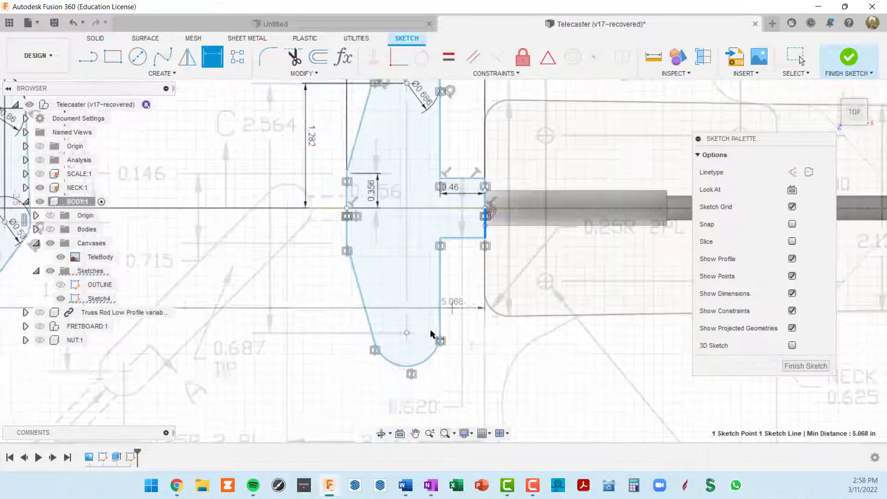
{"action": "scroll", "coordinate": [441, 259], "scroll_direction": "up", "scroll_amount": 3}
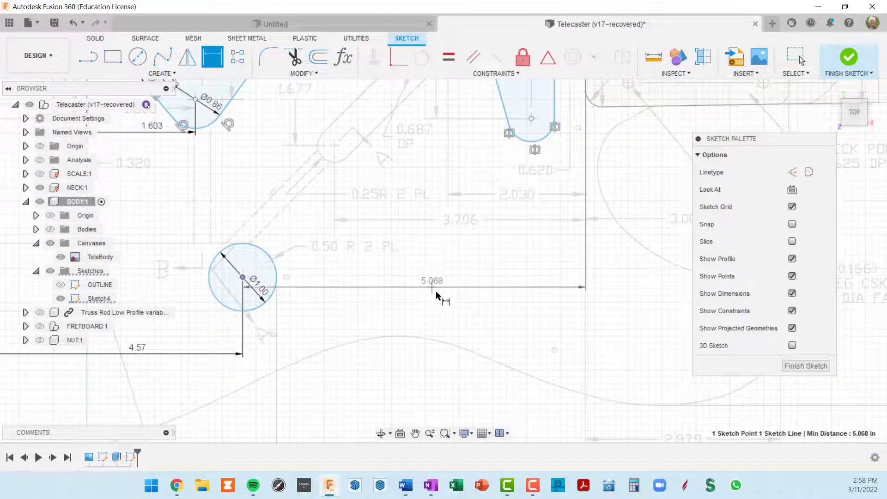
{"action": "scroll", "coordinate": [436, 340], "scroll_direction": "down", "scroll_amount": 2}
{"action": "middle_click_drag", "start_coordinate": [434, 333], "coordinate": [509, 228]}
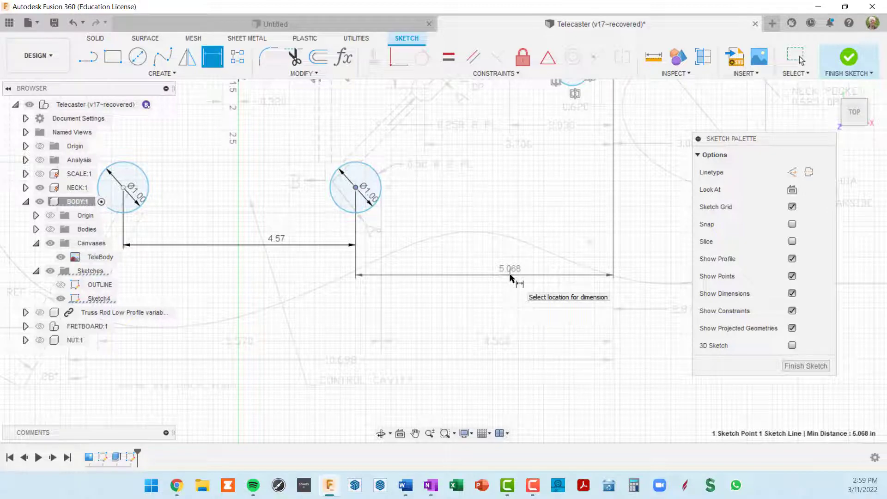
{"action": "left_click", "coordinate": [511, 277]}
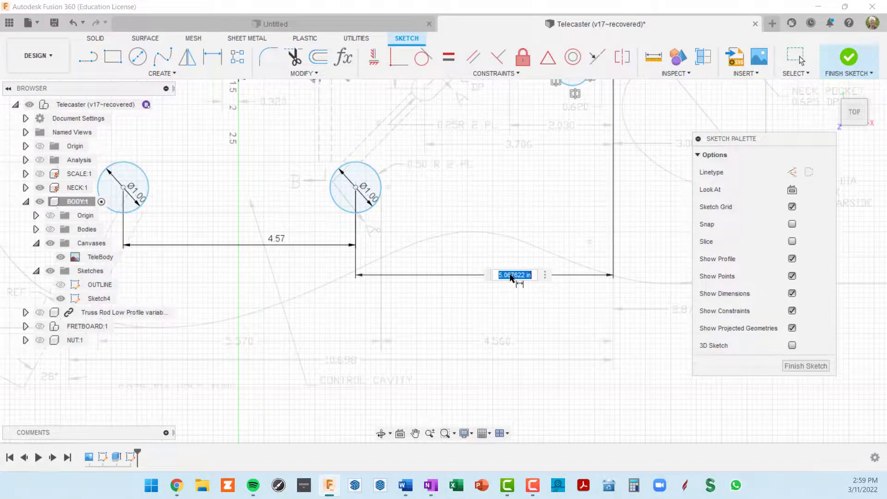
{"action": "type", "text": "5"}
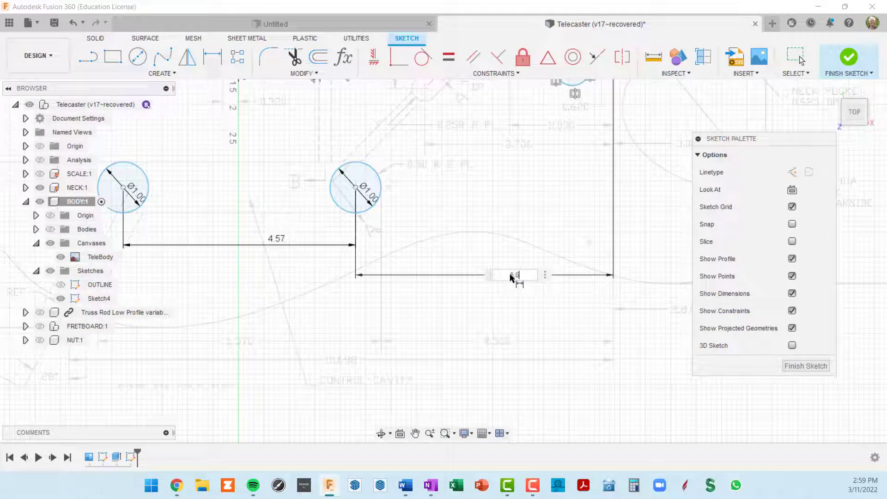
{"action": "type", "text": ".06"}
{"action": "key", "text": "Return"}
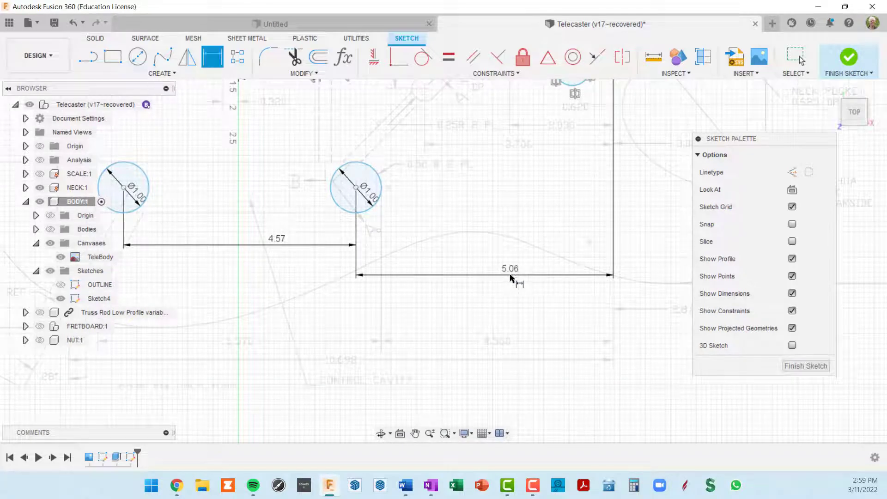
- Draw a horizontal line joining the upper edges of the two 1 in circles and make it tangent to the bridge-side circle
{"action": "scroll", "coordinate": [734, 418], "scroll_direction": "down", "scroll_amount": 1}
{"action": "scroll", "coordinate": [735, 418], "scroll_direction": "down", "scroll_amount": 2}
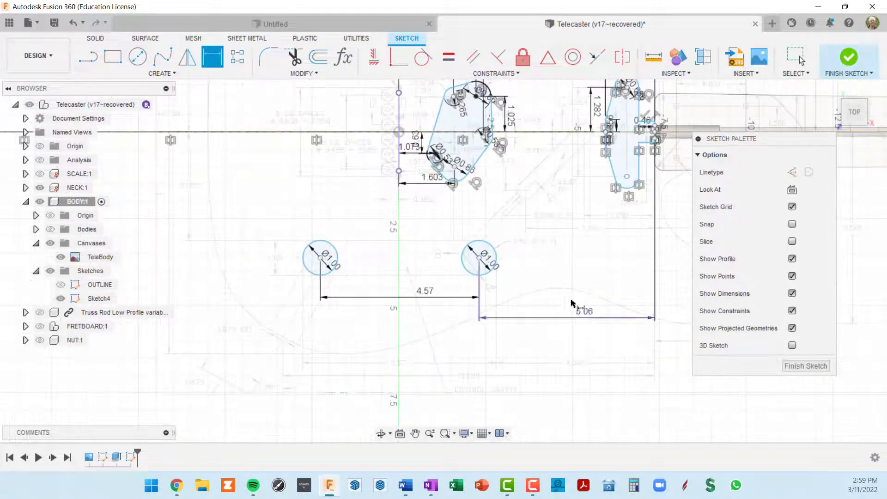
{"action": "middle_click_drag", "start_coordinate": [581, 273], "coordinate": [587, 213]}
{"action": "scroll", "coordinate": [390, 216], "scroll_direction": "up", "scroll_amount": 3}
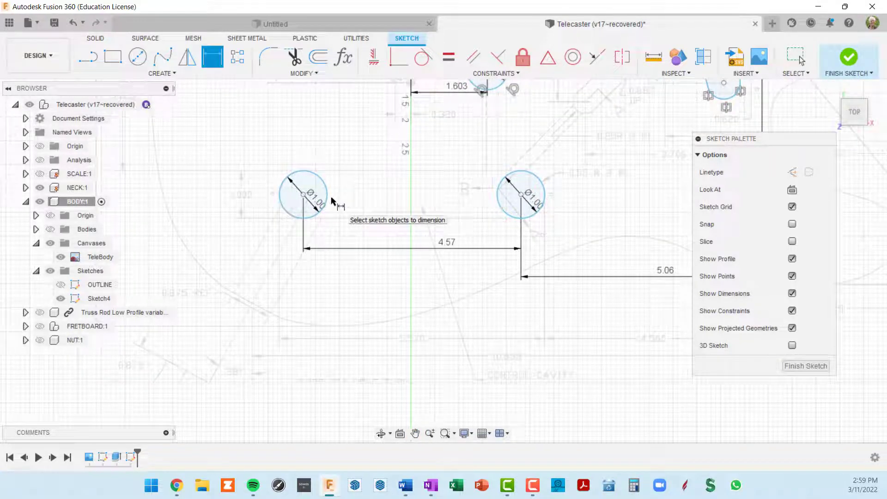
{"action": "key", "text": "l"}
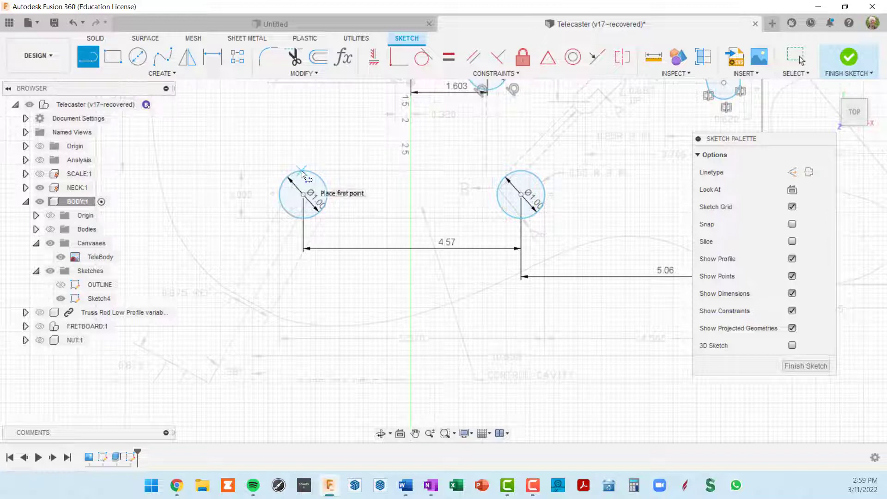
{"action": "left_click", "coordinate": [303, 171]}
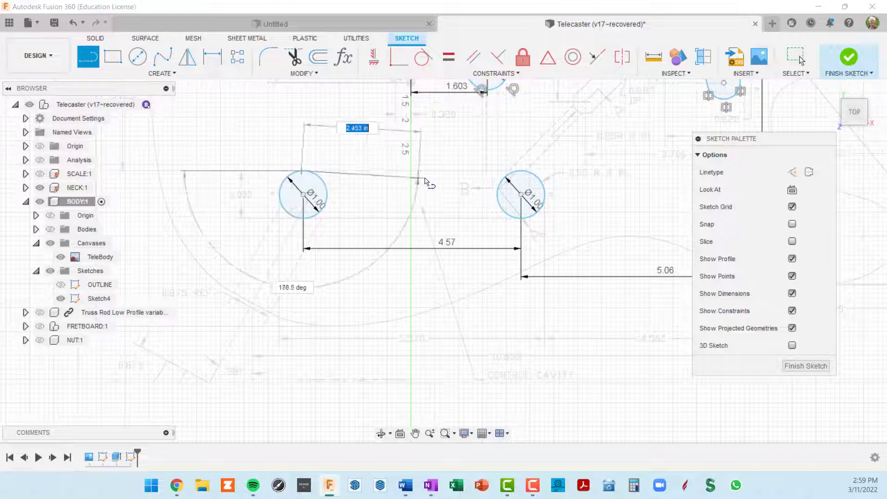
{"action": "left_click", "coordinate": [521, 170]}
{"action": "key", "text": "Escape"}
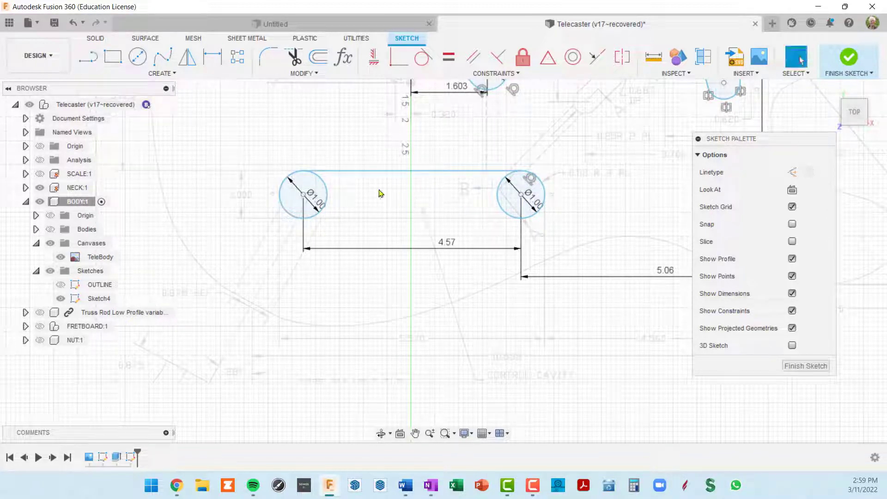
{"action": "left_click", "coordinate": [424, 58]}
{"action": "left_click", "coordinate": [342, 171]}
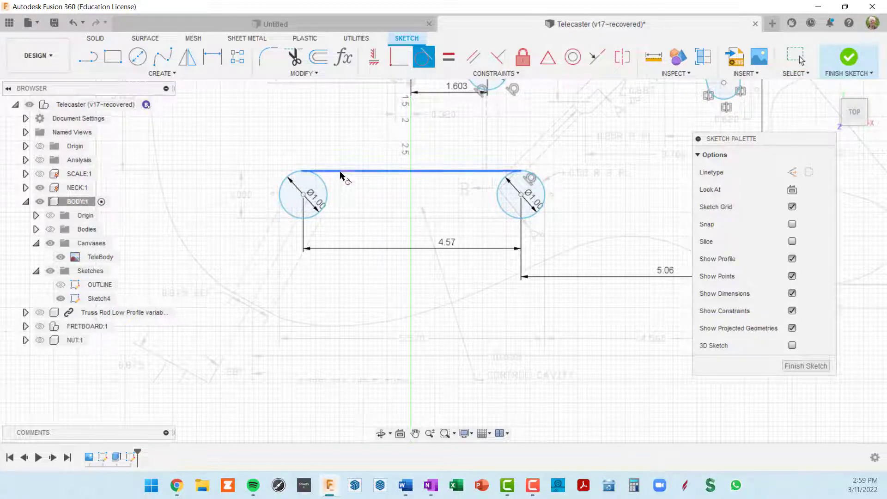
{"action": "left_click", "coordinate": [325, 189]}
- Draw a matching line joining the lower edges of the two circles and make it tangent to the bridge-side circle
{"action": "key", "text": "l"}
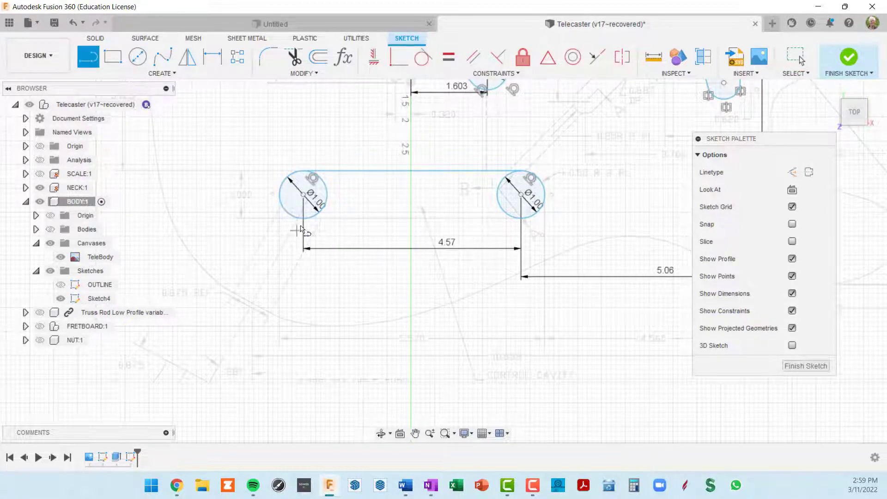
{"action": "left_click", "coordinate": [302, 219]}
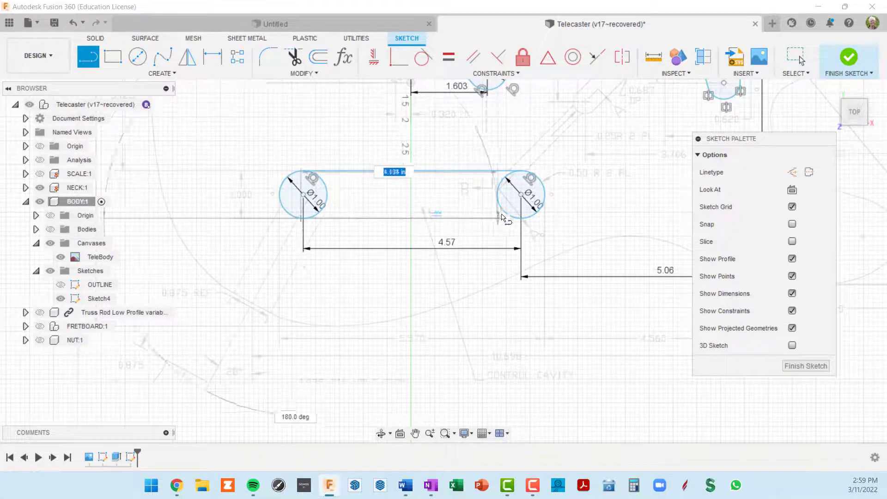
{"action": "left_click", "coordinate": [527, 220]}
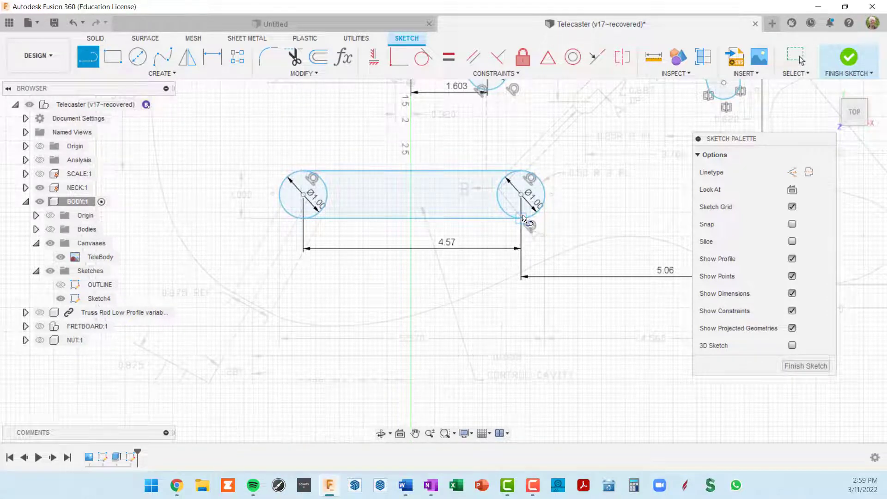
{"action": "left_click", "coordinate": [425, 63]}
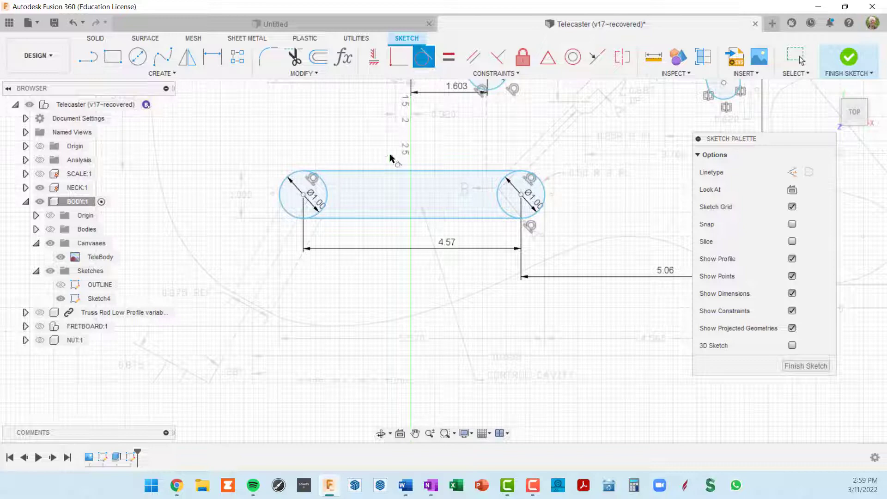
{"action": "left_click", "coordinate": [339, 221]}
{"action": "left_click", "coordinate": [287, 213]}
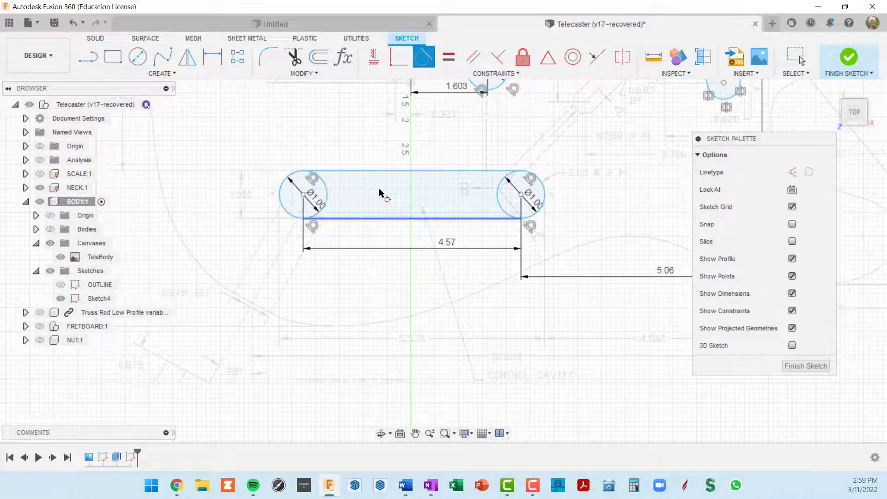
- Trim the inner arcs of both circles to leave a single closed slot profile for the control cavity
{"action": "left_click", "coordinate": [294, 56]}
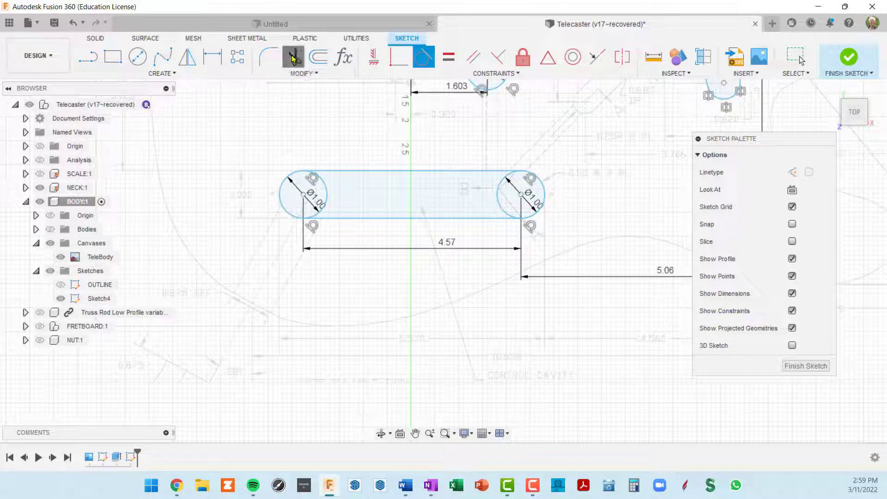
{"action": "left_click", "coordinate": [337, 198]}
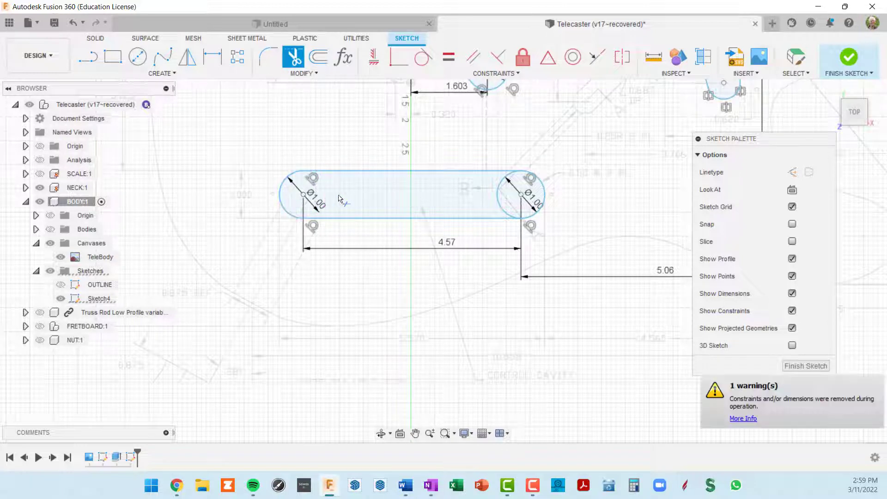
{"action": "left_click", "coordinate": [500, 200]}
{"action": "scroll", "coordinate": [454, 205], "scroll_direction": "up", "scroll_amount": 3}
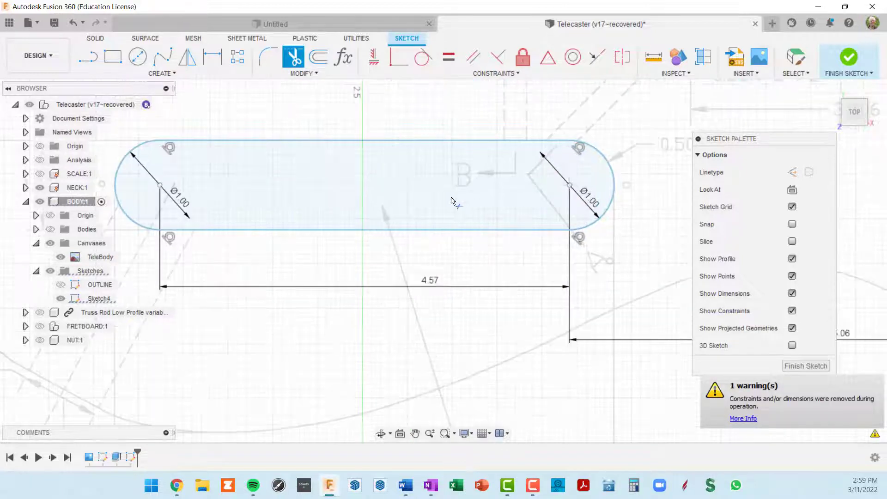
{"action": "key", "text": "Escape"}
- Examine the control cavity, pickup cavities, neck pocket and bridge area against the blueprint
{"action": "scroll", "coordinate": [434, 181], "scroll_direction": "down", "scroll_amount": 5}
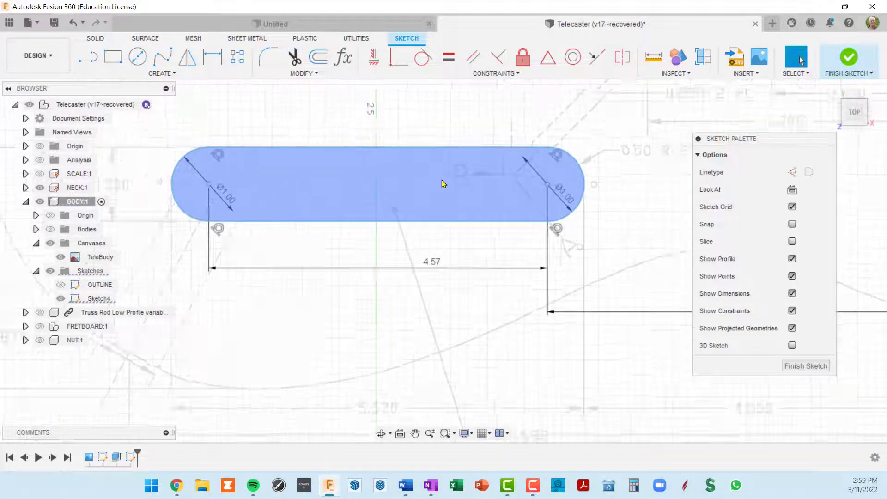
{"action": "middle_click_drag", "start_coordinate": [444, 182], "coordinate": [428, 248]}
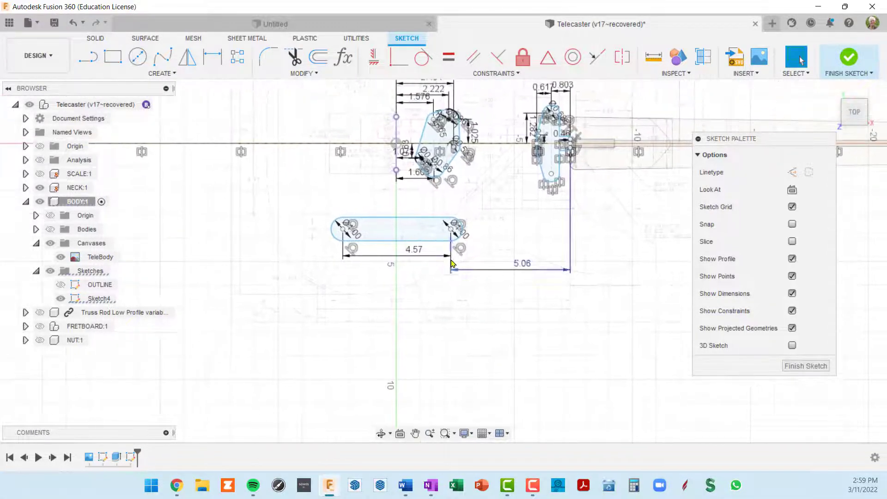
{"action": "middle_click_drag", "start_coordinate": [499, 240], "coordinate": [436, 289]}
{"action": "scroll", "coordinate": [574, 222], "scroll_direction": "up", "scroll_amount": 2}
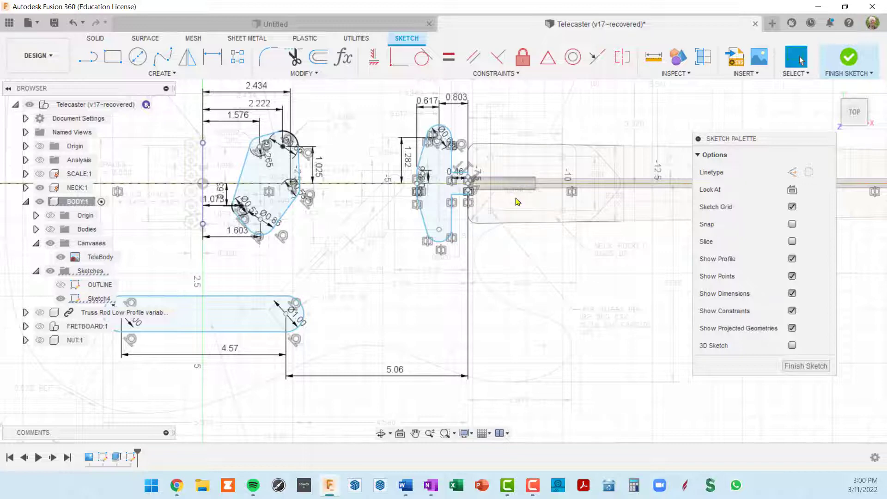
{"action": "scroll", "coordinate": [516, 201], "scroll_direction": "down", "scroll_amount": 2}
{"action": "mouse_move", "coordinate": [371, 192]}
{"action": "middle_mouse_down"}
{"action": "mouse_move", "coordinate": [501, 180]}
{"action": "mouse_move", "coordinate": [563, 206]}
{"action": "mouse_move", "coordinate": [567, 224]}
{"action": "middle_mouse_up"}
{"action": "scroll", "coordinate": [491, 212], "scroll_direction": "up", "scroll_amount": 2}
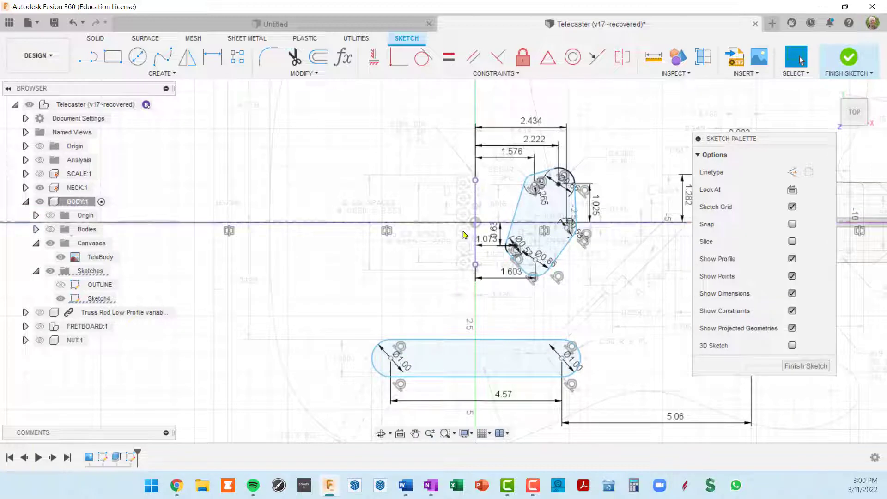
{"action": "scroll", "coordinate": [476, 239], "scroll_direction": "down", "scroll_amount": 4}
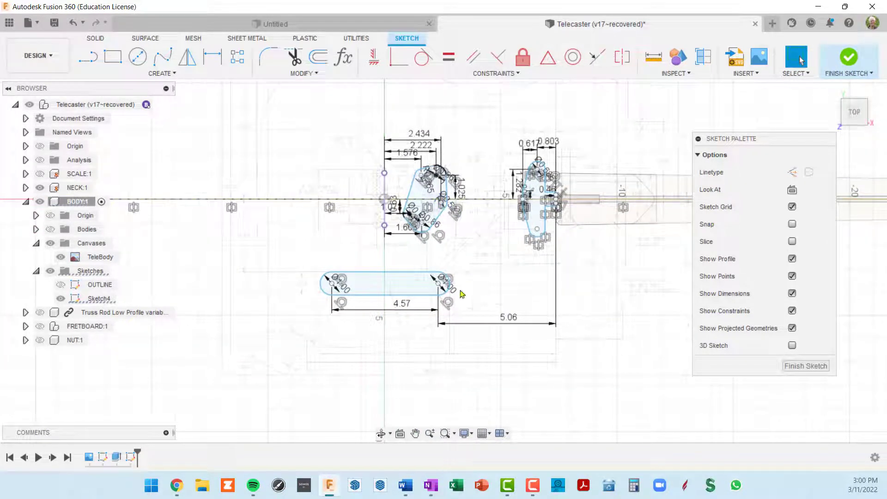
- Finish the cavity sketch and select Sketch4 among the body's sketches
{"action": "left_click", "coordinate": [803, 364]}
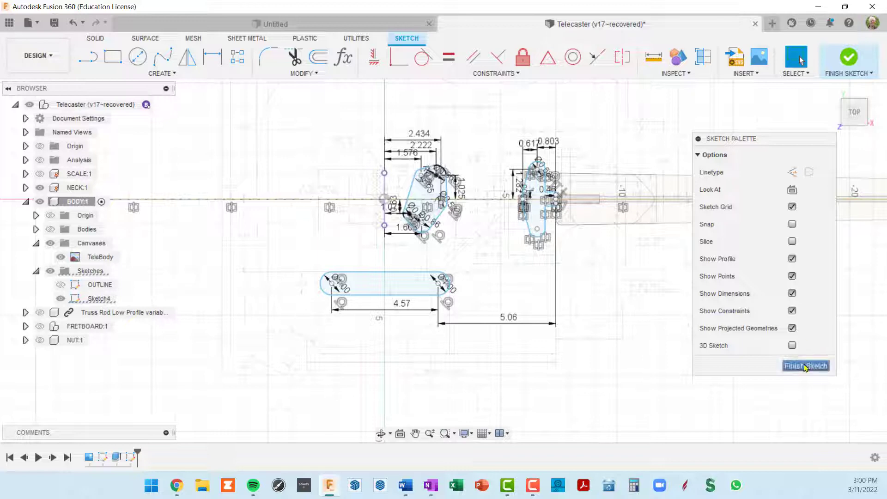
{"action": "left_click", "coordinate": [98, 300]}
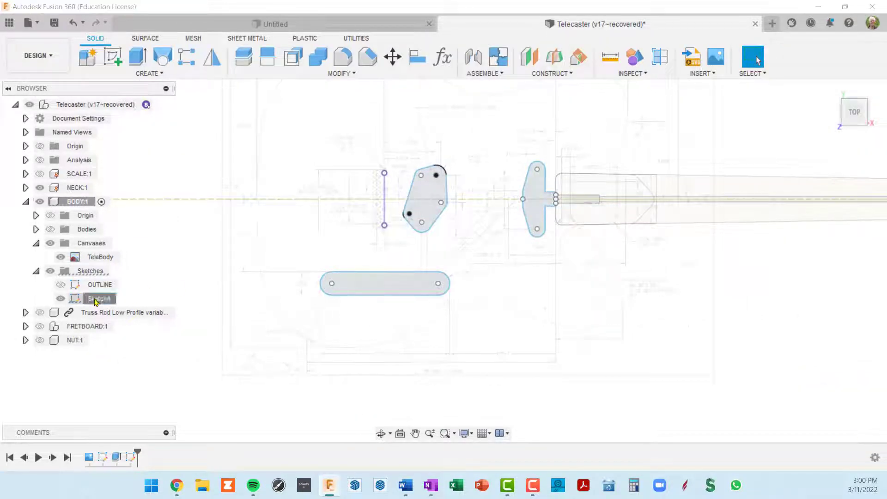
- Rename the cavity sketch in the BODY component as CAVITIES
{"action": "left_click", "coordinate": [100, 299]}
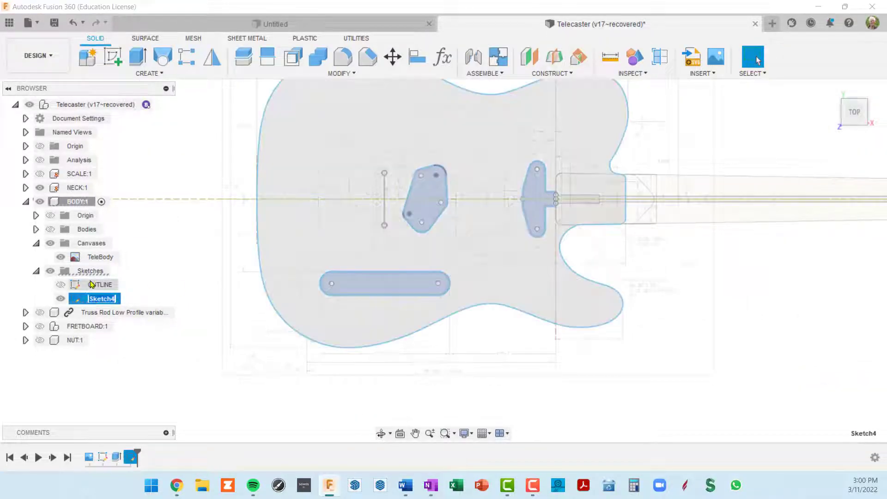
{"action": "type", "text": "CAVITIES"}
{"action": "key", "text": "Return"}
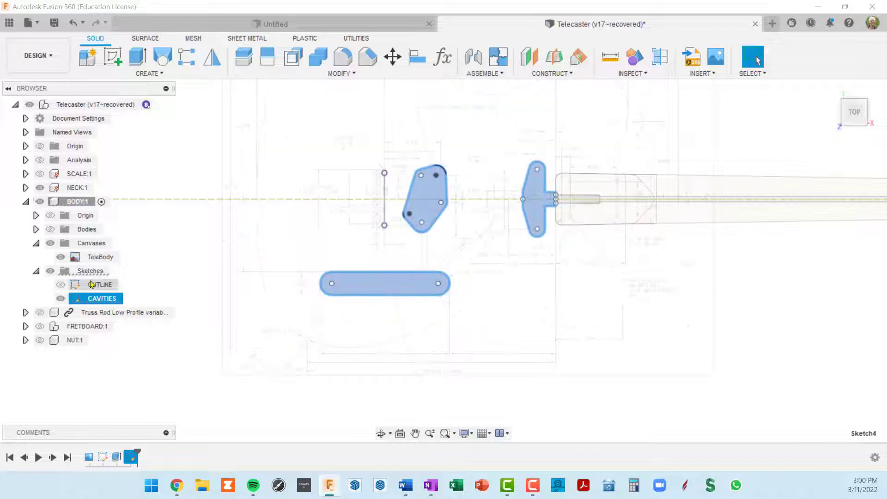
- Show the BODY component's solid bodies and inspect the cavity profiles against the wooden top face
{"action": "mouse_move", "coordinate": [408, 217]}
{"action": "middle_mouse_down", "text": "shift"}
{"action": "mouse_move", "coordinate": [462, 251]}
{"action": "mouse_move", "coordinate": [461, 219]}
{"action": "mouse_move", "coordinate": [486, 188]}
{"action": "mouse_move", "coordinate": [406, 214]}
{"action": "middle_mouse_up", "text": "shift"}
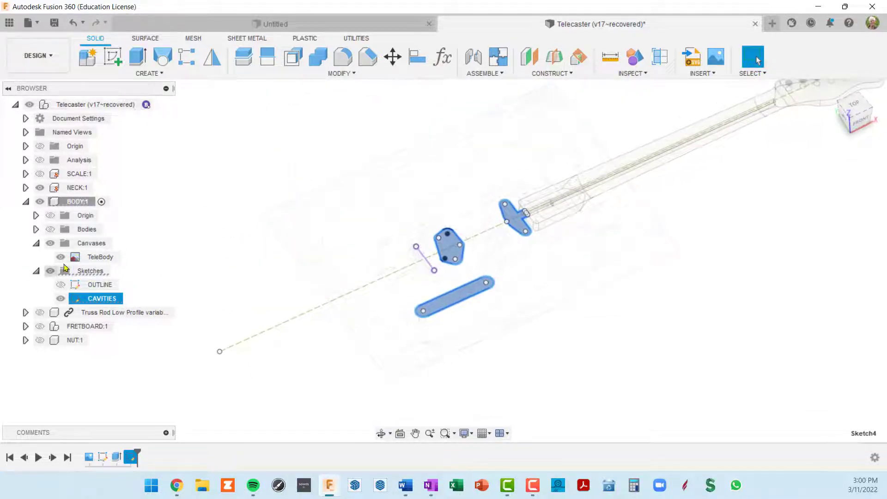
{"action": "left_click", "coordinate": [50, 243]}
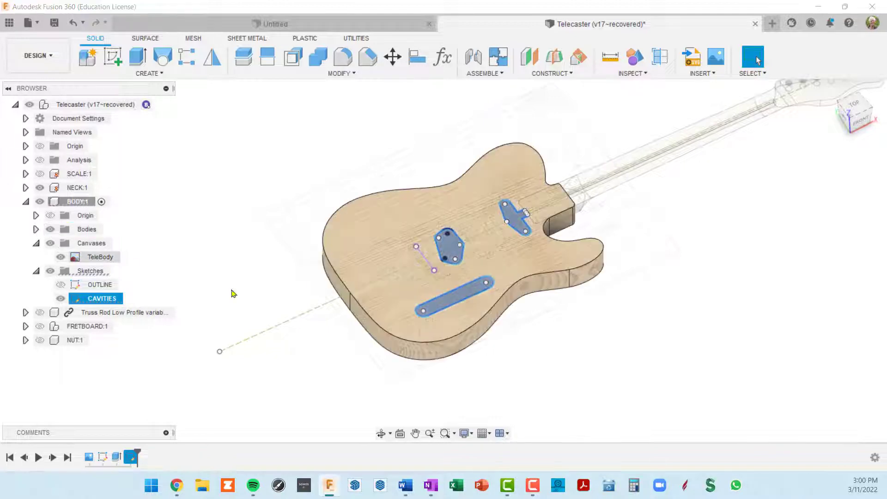
{"action": "scroll", "coordinate": [464, 280], "scroll_direction": "up", "scroll_amount": 3}
{"action": "scroll", "coordinate": [507, 232], "scroll_direction": "up", "scroll_amount": 3}
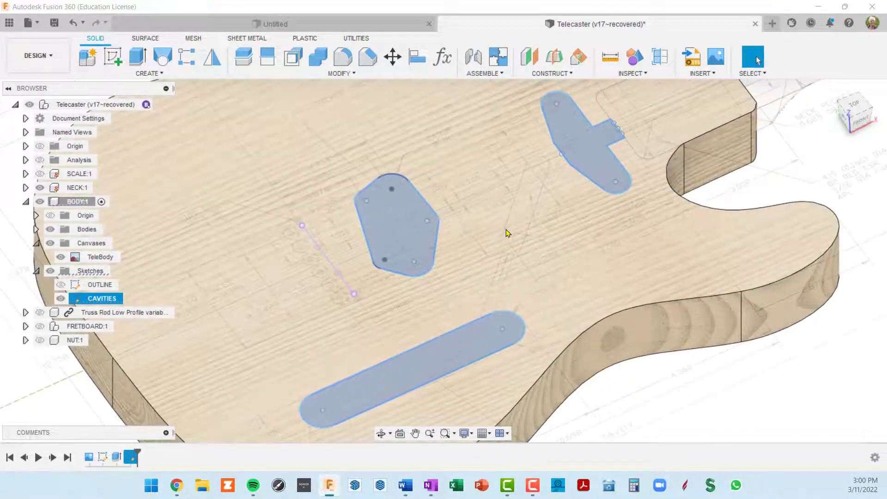
{"action": "scroll", "coordinate": [489, 241], "scroll_direction": "up", "scroll_amount": 5}
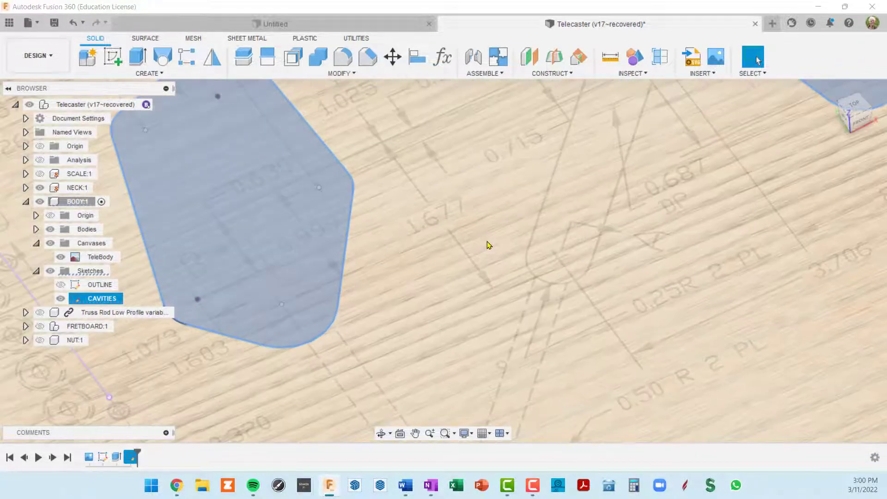
{"action": "scroll", "coordinate": [497, 249], "scroll_direction": "down", "scroll_amount": 3}
{"action": "middle_click_drag", "start_coordinate": [499, 254], "coordinate": [475, 254], "text": "shift"}
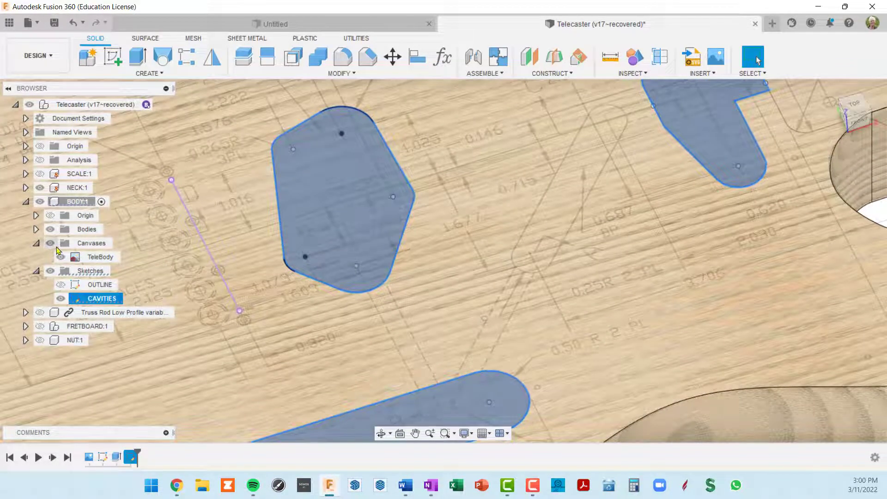
- Hide the solid bodies and examine the blueprint's depth notes for the pickup pockets and the control cavity
{"action": "left_click", "coordinate": [50, 230]}
{"action": "scroll", "coordinate": [493, 204], "scroll_direction": "down", "scroll_amount": 4}
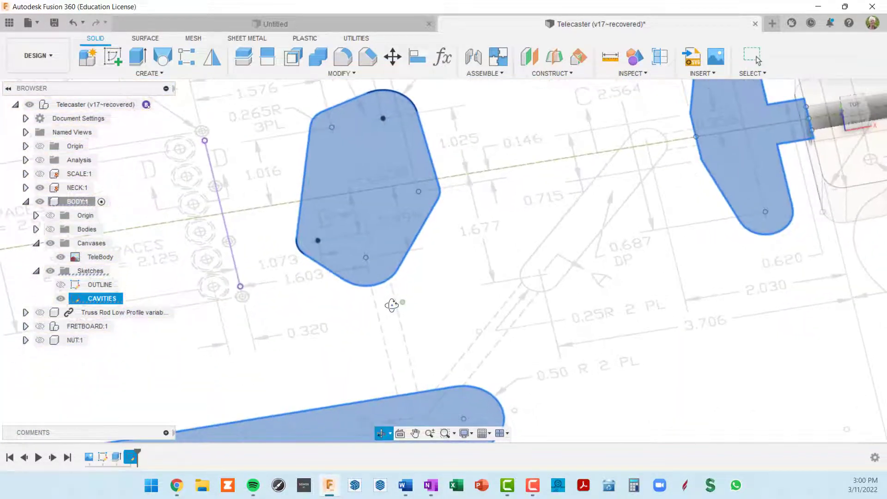
{"action": "middle_click_drag", "start_coordinate": [493, 204], "coordinate": [536, 269], "text": "shift"}
{"action": "middle_click_drag", "start_coordinate": [507, 206], "coordinate": [501, 243]}
{"action": "scroll", "coordinate": [511, 200], "scroll_direction": "up", "scroll_amount": 5}
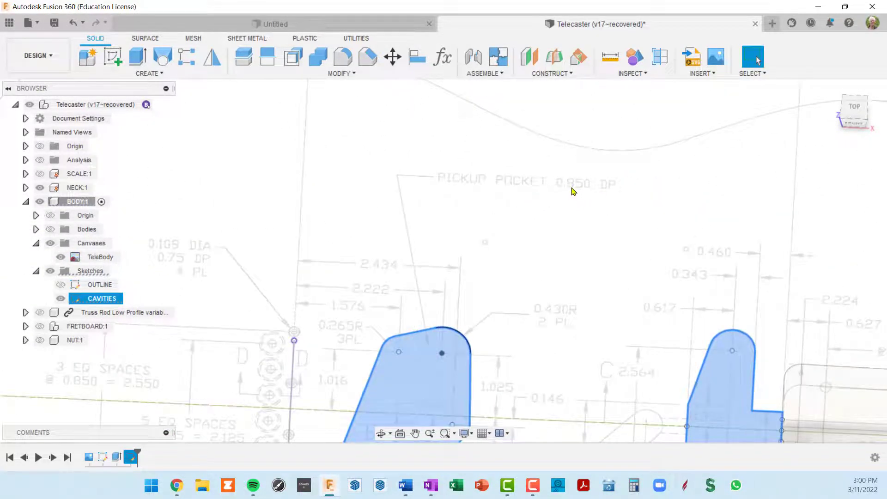
{"action": "scroll", "coordinate": [573, 191], "scroll_direction": "down", "scroll_amount": 3}
{"action": "scroll", "coordinate": [685, 278], "scroll_direction": "up", "scroll_amount": 5}
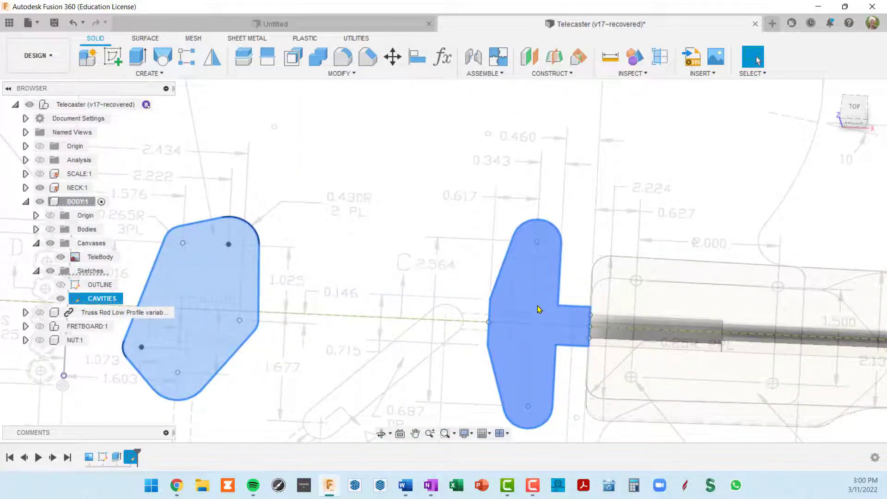
{"action": "scroll", "coordinate": [543, 348], "scroll_direction": "down", "scroll_amount": 4}
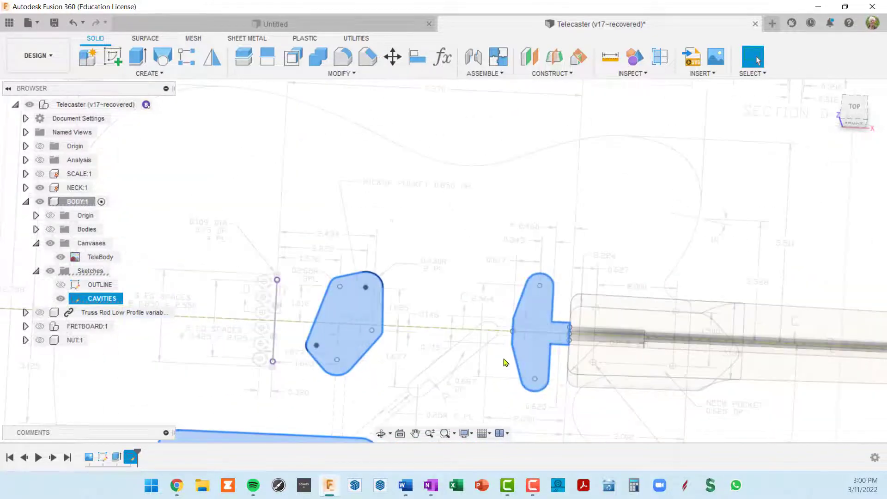
{"action": "middle_click_drag", "start_coordinate": [393, 331], "coordinate": [624, 108]}
{"action": "key", "text": "Escape"}
{"action": "scroll", "coordinate": [533, 242], "scroll_direction": "up", "scroll_amount": 3}
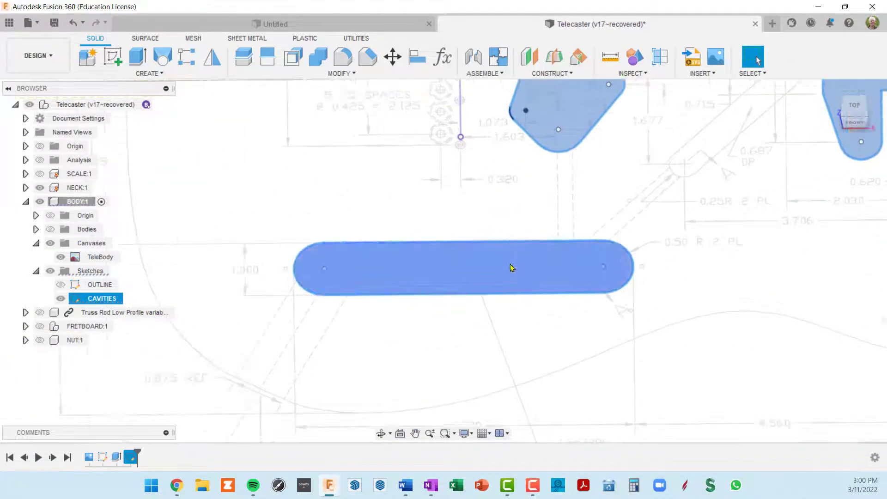
{"action": "scroll", "coordinate": [499, 275], "scroll_direction": "down", "scroll_amount": 3}
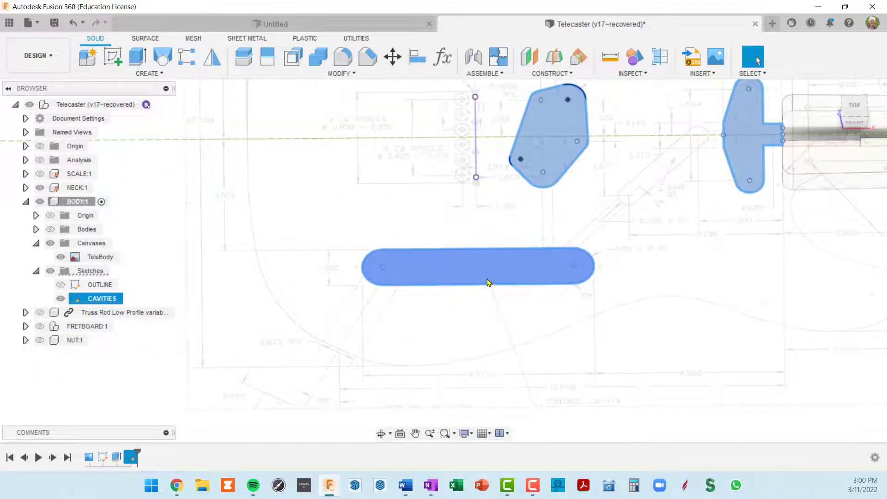
{"action": "scroll", "coordinate": [489, 282], "scroll_direction": "down", "scroll_amount": 1}
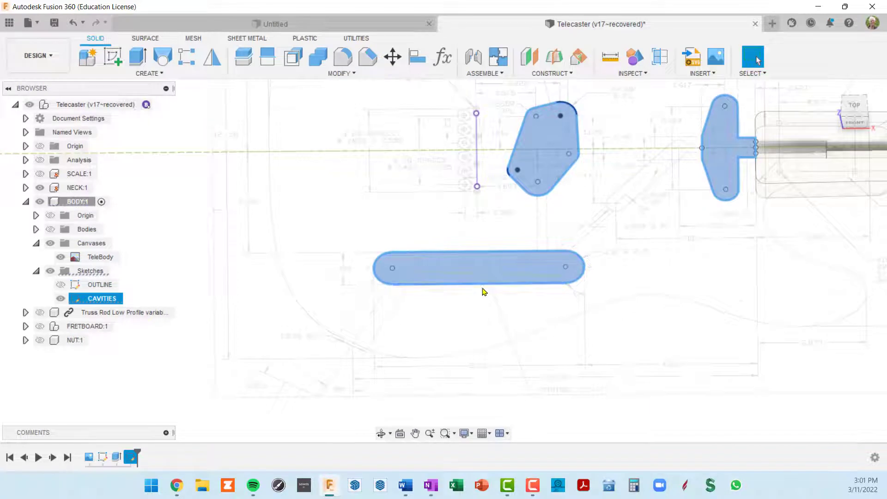
{"action": "scroll", "coordinate": [566, 415], "scroll_direction": "up", "scroll_amount": 5}
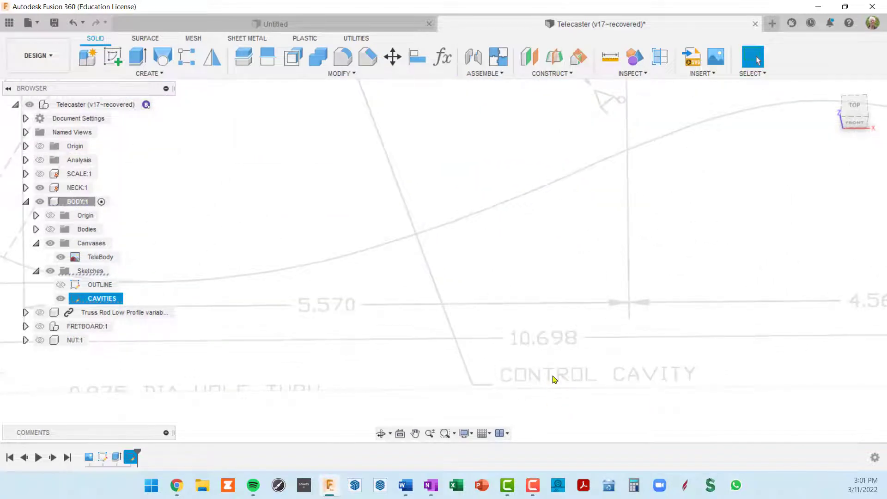
{"action": "scroll", "coordinate": [554, 377], "scroll_direction": "down", "scroll_amount": 3}
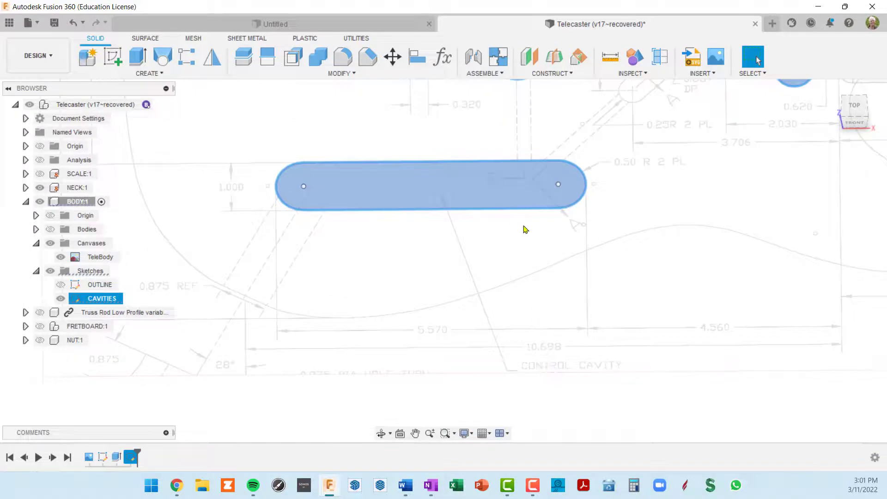
{"action": "middle_click_drag", "start_coordinate": [526, 230], "coordinate": [512, 255]}
{"action": "scroll", "coordinate": [559, 116], "scroll_direction": "down", "scroll_amount": 2}
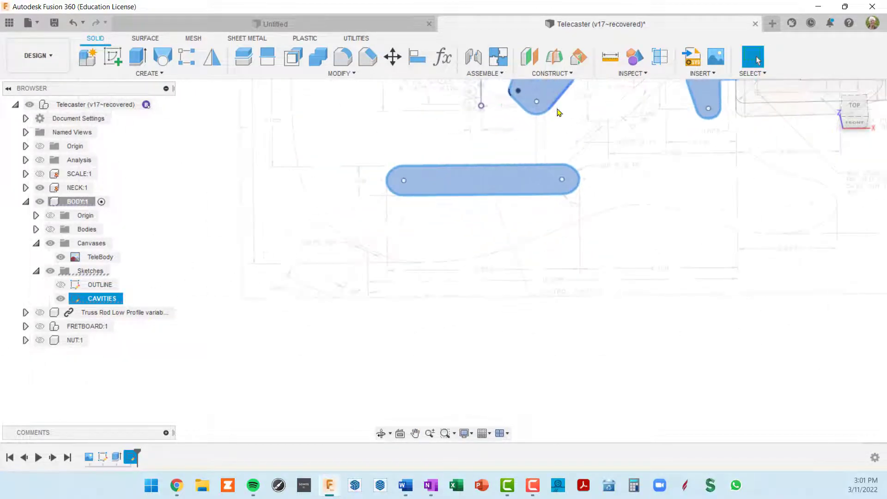
{"action": "middle_click_drag", "start_coordinate": [559, 113], "coordinate": [646, 238]}
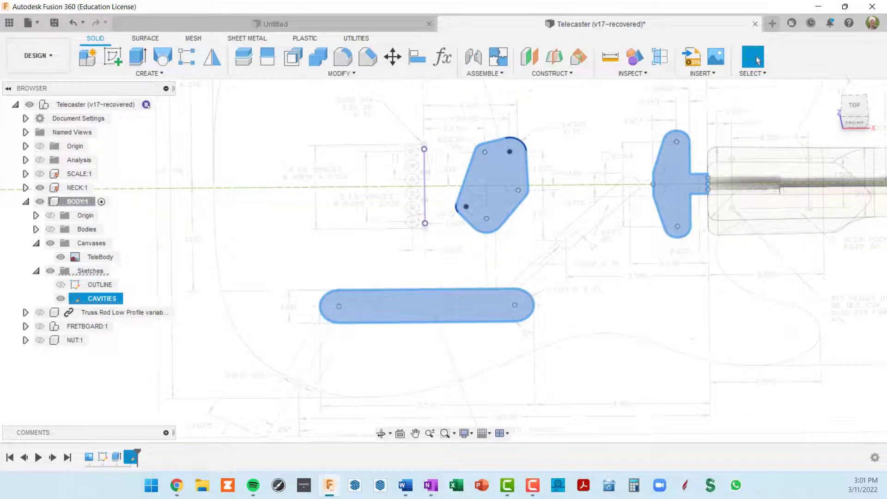
{"action": "middle_click_drag", "start_coordinate": [573, 333], "coordinate": [629, 206], "text": "shift"}
{"action": "scroll", "coordinate": [492, 250], "scroll_direction": "up", "scroll_amount": 3}
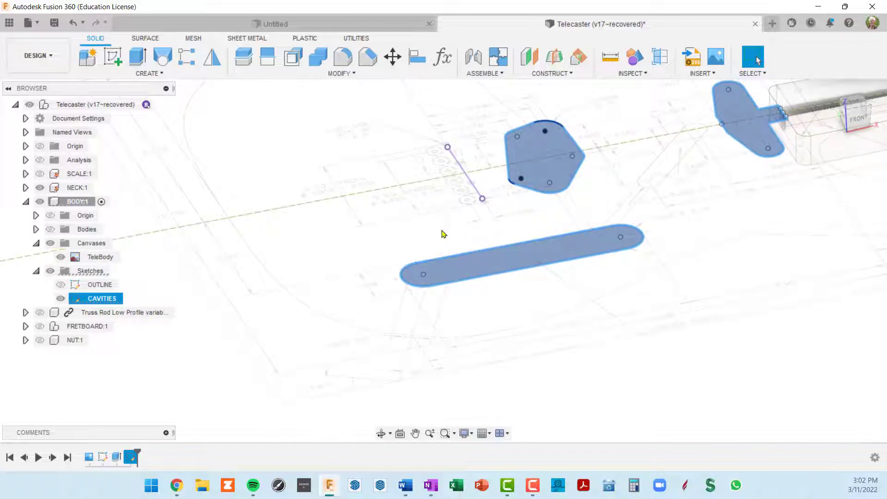
{"action": "scroll", "coordinate": [240, 233], "scroll_direction": "down", "scroll_amount": 2}
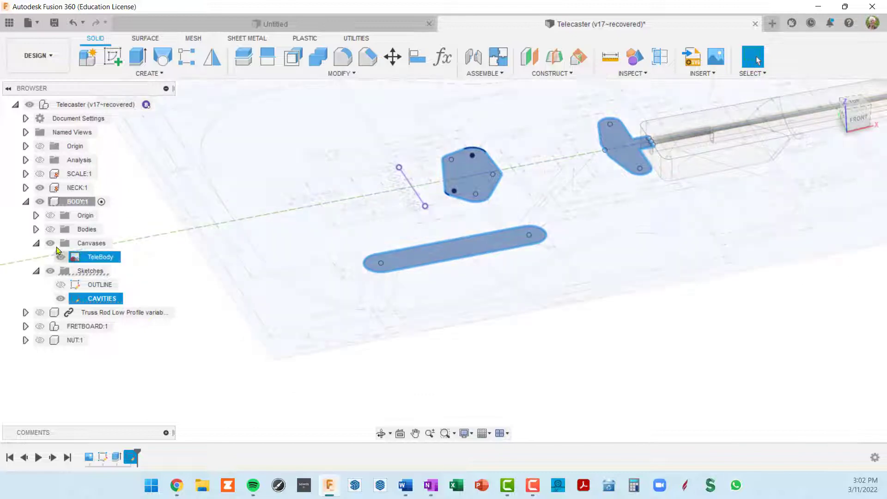
- Show the solid bodies again and extrude the long slot-shaped control cavity profile as a cut with a distance of -1.5 in
{"action": "left_click", "coordinate": [50, 229]}
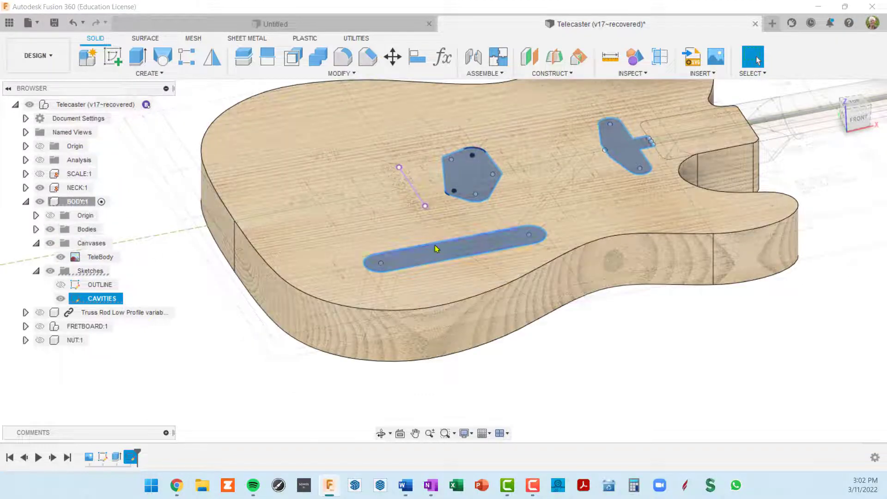
{"action": "left_click", "coordinate": [436, 255]}
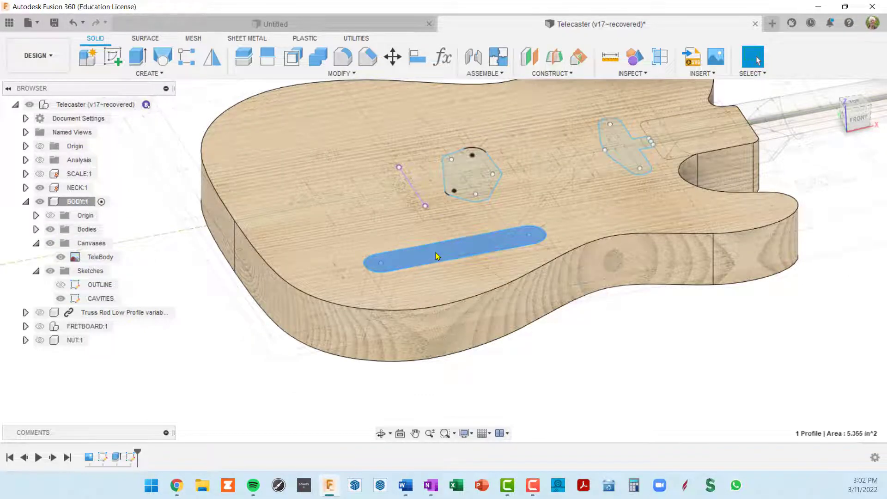
{"action": "key", "text": "e"}
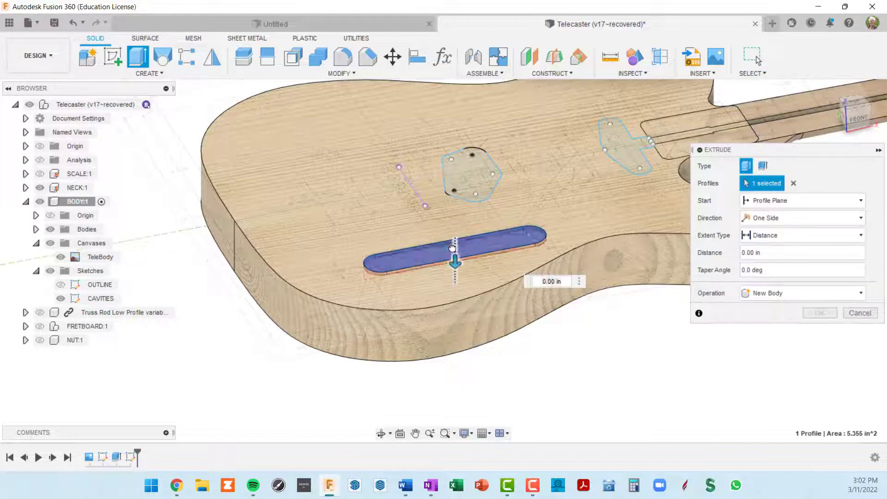
{"action": "left_click_drag", "start_coordinate": [452, 248], "coordinate": [454, 263]}
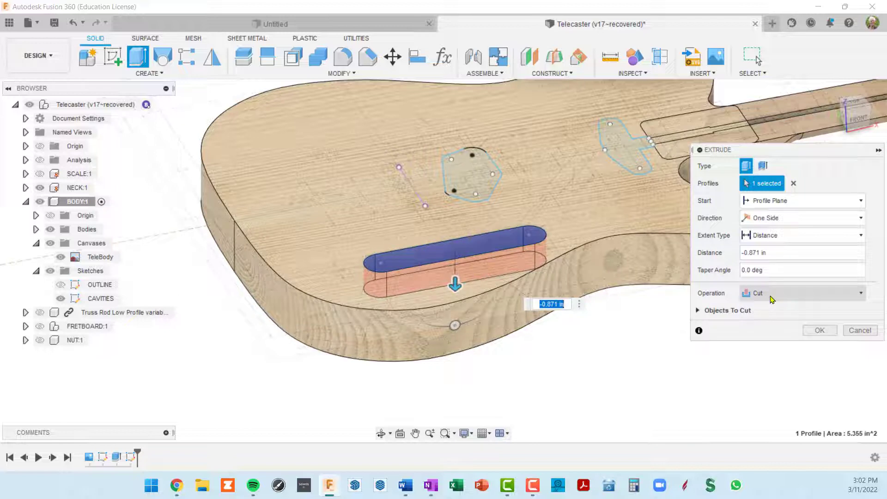
{"action": "key", "text": "BackSpace"}
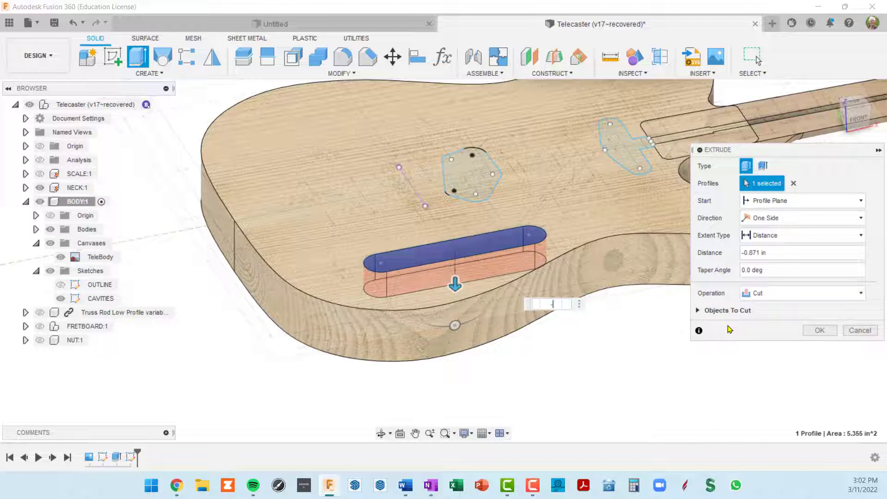
{"action": "type", "text": "-1.5"}
{"action": "key", "text": "Return"}
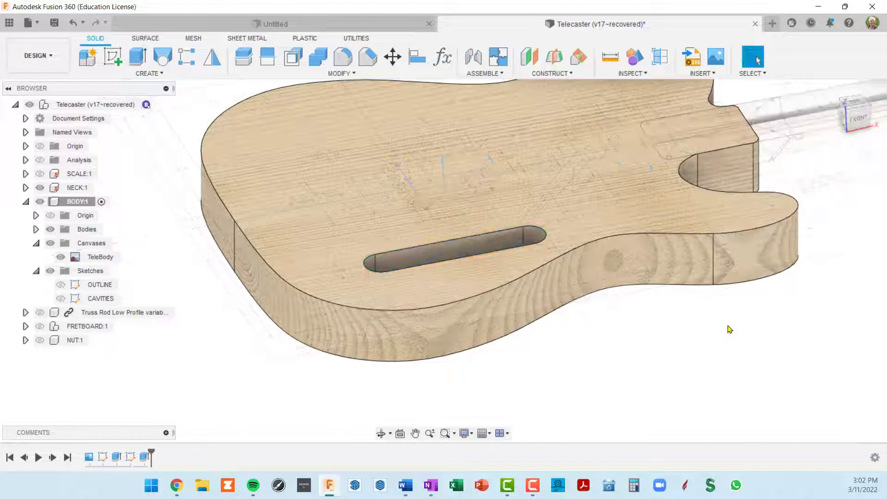
- Make the CAVITIES sketch visible again over the guitar body
{"action": "mouse_move", "coordinate": [549, 224]}
{"action": "middle_mouse_down", "text": "shift"}
{"action": "mouse_move", "coordinate": [538, 299]}
{"action": "mouse_move", "coordinate": [523, 278]}
{"action": "mouse_move", "coordinate": [574, 194]}
{"action": "mouse_move", "coordinate": [549, 234]}
{"action": "middle_mouse_up", "text": "shift"}
{"action": "scroll", "coordinate": [525, 265], "scroll_direction": "down", "scroll_amount": 3}
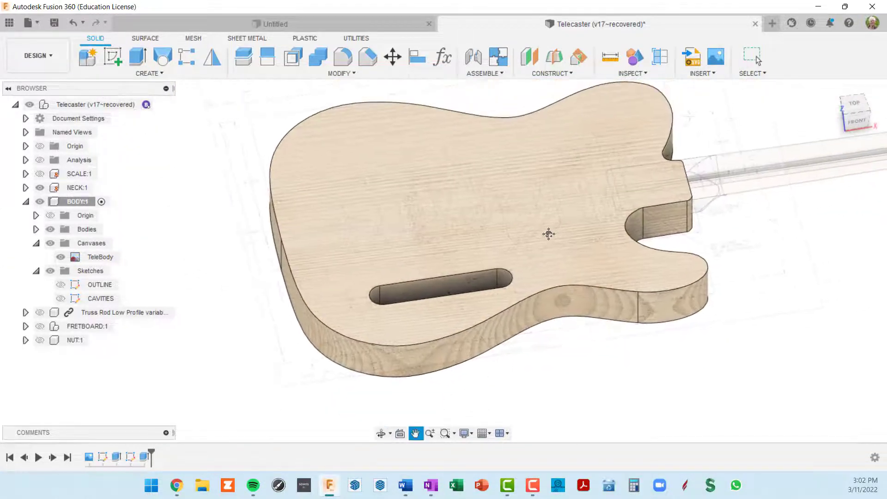
{"action": "left_click", "coordinate": [62, 300]}
{"action": "left_click", "coordinate": [60, 299]}
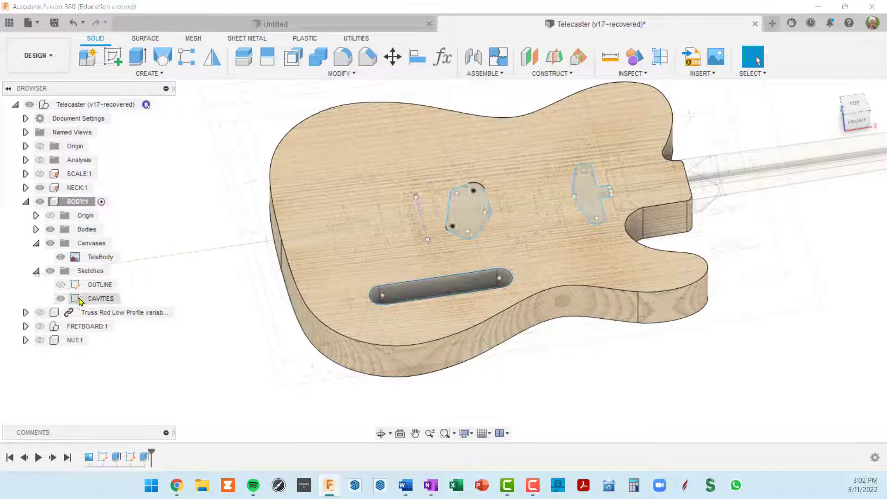
{"action": "scroll", "coordinate": [402, 206], "scroll_direction": "up", "scroll_amount": 5}
{"action": "scroll", "coordinate": [508, 212], "scroll_direction": "down", "scroll_amount": 4}
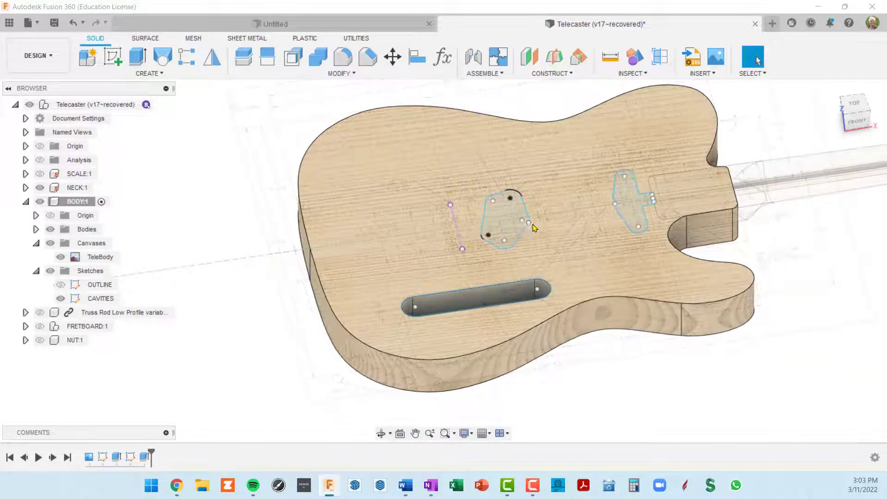
- Extrude the polygonal bridge pickup profile and the neck pickup profile together as a downward cut into the body
{"action": "left_click", "coordinate": [509, 211]}
{"action": "key", "text": "e"}
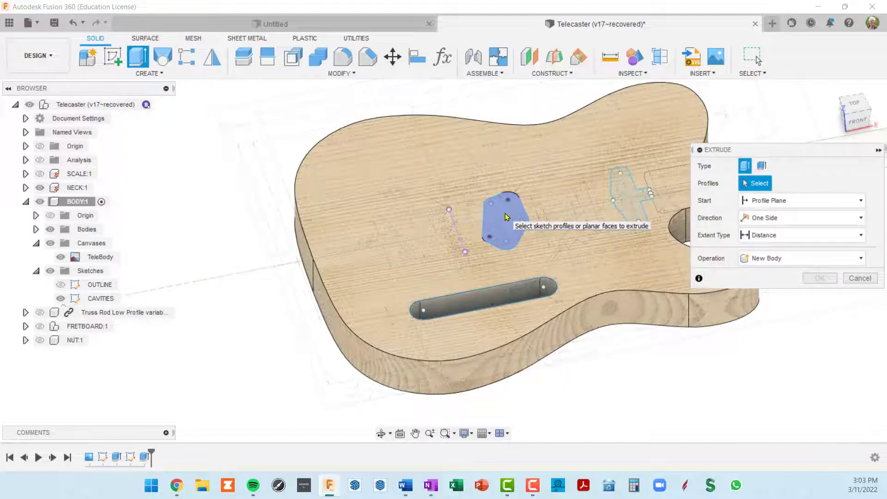
{"action": "left_click", "coordinate": [507, 216]}
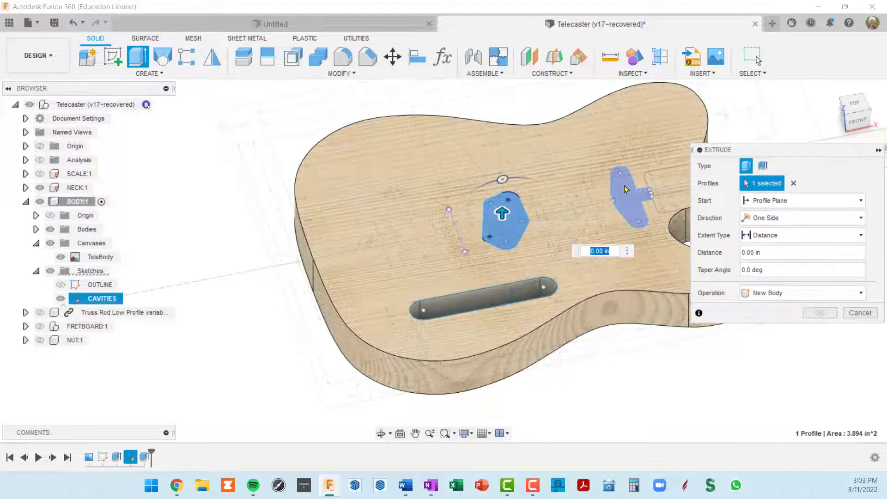
{"action": "left_click", "coordinate": [625, 189]}
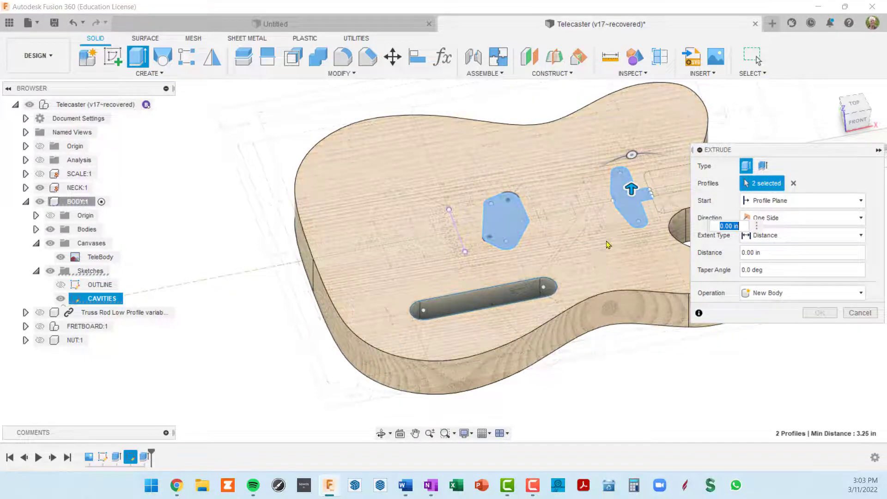
{"action": "left_click_drag", "start_coordinate": [631, 188], "coordinate": [633, 210]}
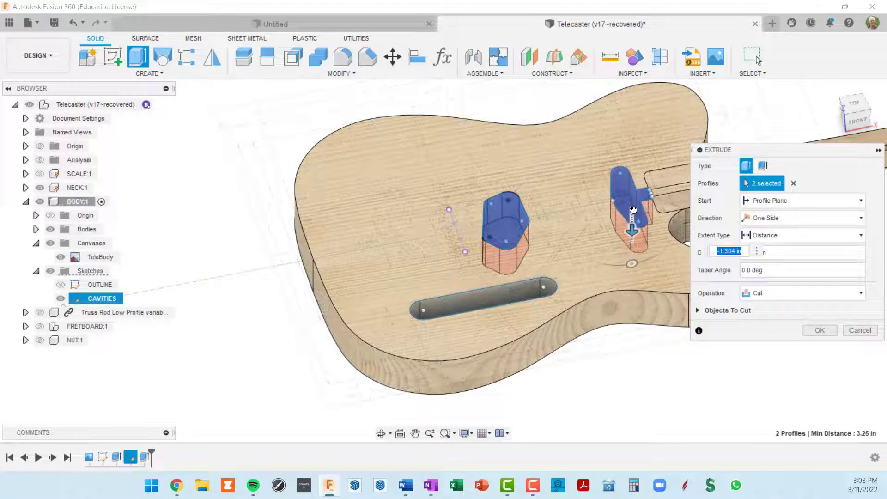
{"action": "key", "text": "BackSpace"}
{"action": "key", "text": "Return"}
{"action": "scroll", "coordinate": [578, 223], "scroll_direction": "up", "scroll_amount": 5}
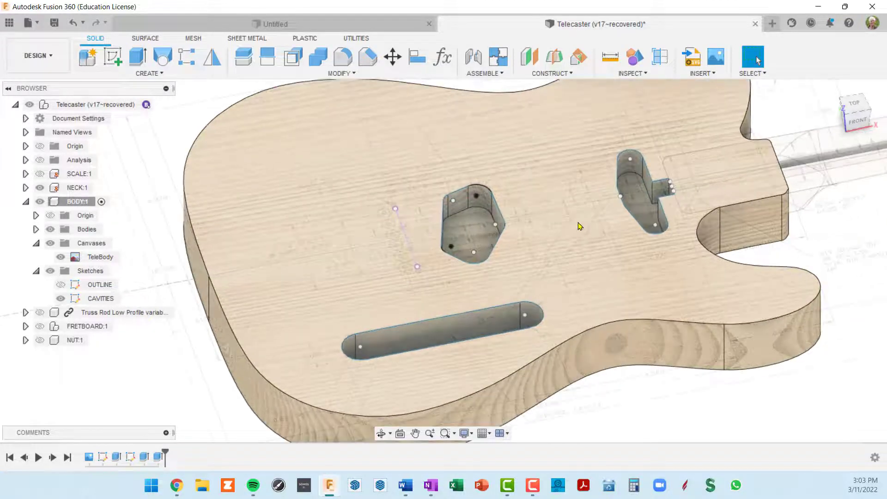
{"action": "middle_click_drag", "start_coordinate": [568, 230], "coordinate": [610, 241], "text": "shift"}
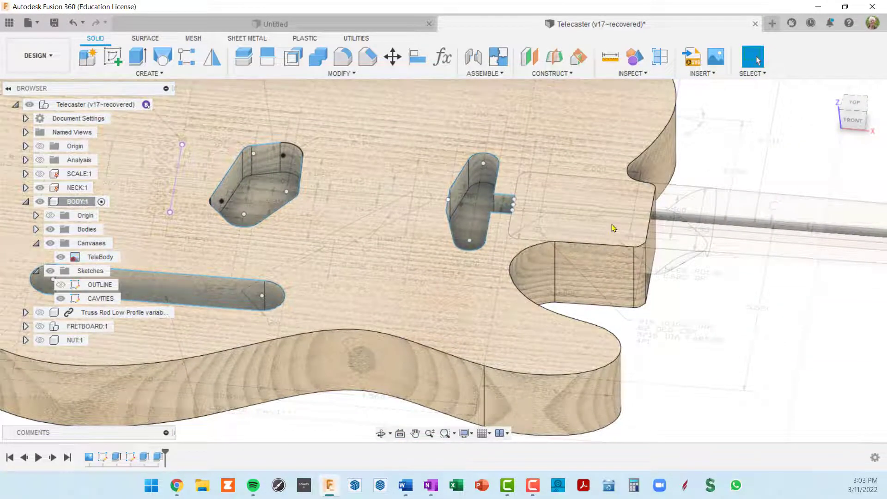
- Examine the blueprint's bridge hole layout and the neck pocket notes on the top of the cut body
{"action": "scroll", "coordinate": [613, 228], "scroll_direction": "down", "scroll_amount": 5}
{"action": "middle_click_drag", "start_coordinate": [587, 221], "coordinate": [620, 233], "text": "shift"}
{"action": "scroll", "coordinate": [451, 240], "scroll_direction": "up", "scroll_amount": 5}
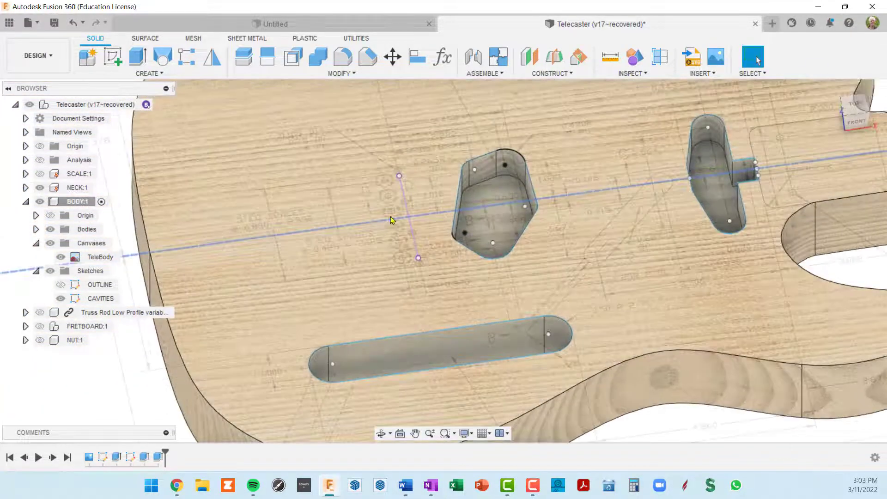
{"action": "scroll", "coordinate": [402, 194], "scroll_direction": "up", "scroll_amount": 2}
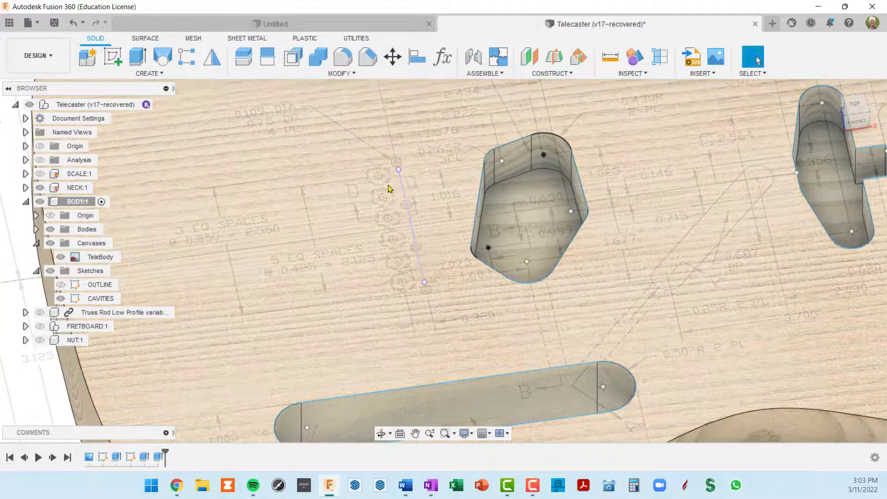
{"action": "scroll", "coordinate": [388, 195], "scroll_direction": "up", "scroll_amount": 3}
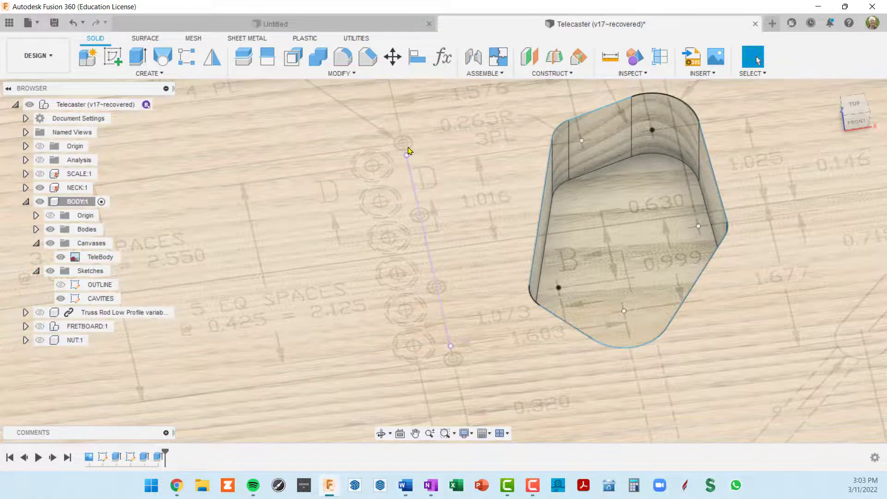
{"action": "scroll", "coordinate": [409, 147], "scroll_direction": "down", "scroll_amount": 1}
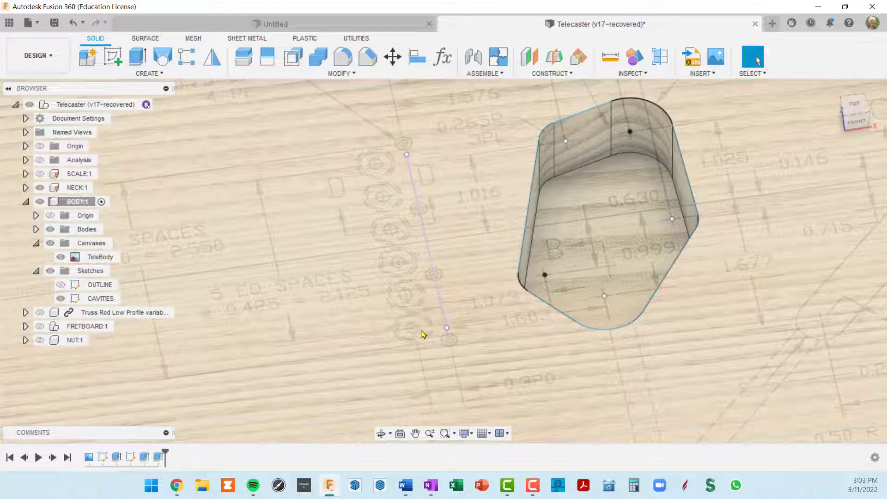
{"action": "scroll", "coordinate": [423, 331], "scroll_direction": "down", "scroll_amount": 4}
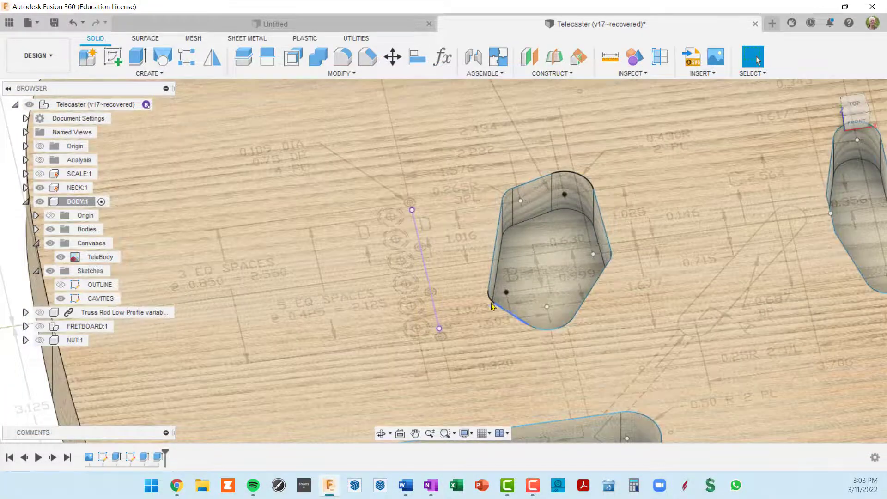
{"action": "scroll", "coordinate": [491, 303], "scroll_direction": "up", "scroll_amount": 3}
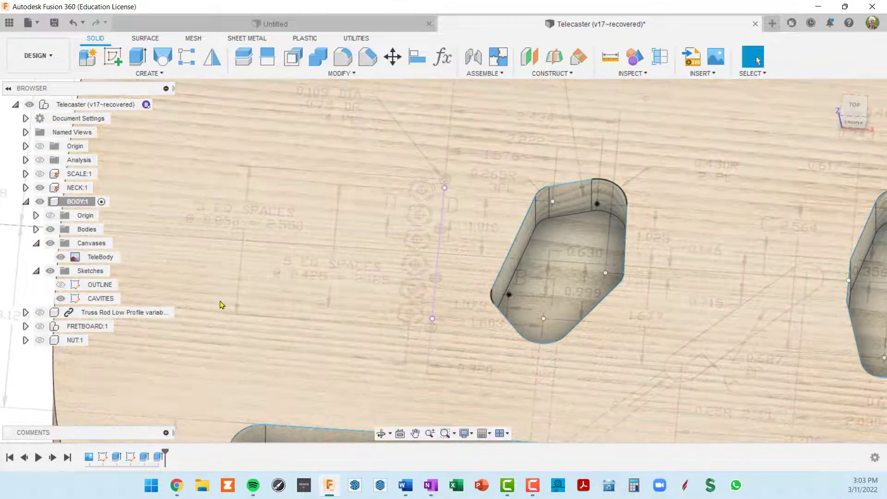
{"action": "scroll", "coordinate": [416, 287], "scroll_direction": "down", "scroll_amount": 4}
{"action": "scroll", "coordinate": [689, 264], "scroll_direction": "up", "scroll_amount": 5}
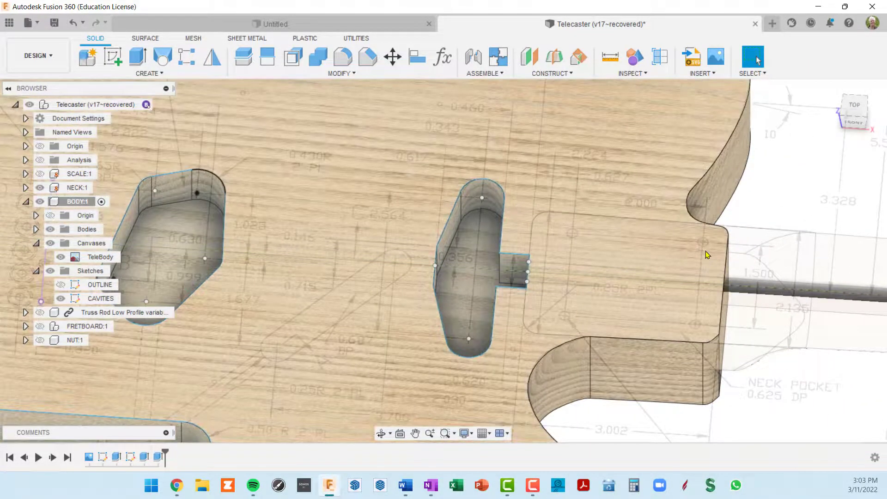
{"action": "scroll", "coordinate": [709, 252], "scroll_direction": "down", "scroll_amount": 2}
{"action": "mouse_move", "coordinate": [368, 271]}
{"action": "middle_mouse_down"}
{"action": "mouse_move", "coordinate": [504, 253]}
{"action": "mouse_move", "coordinate": [535, 267]}
{"action": "mouse_move", "coordinate": [392, 277]}
{"action": "middle_mouse_up"}
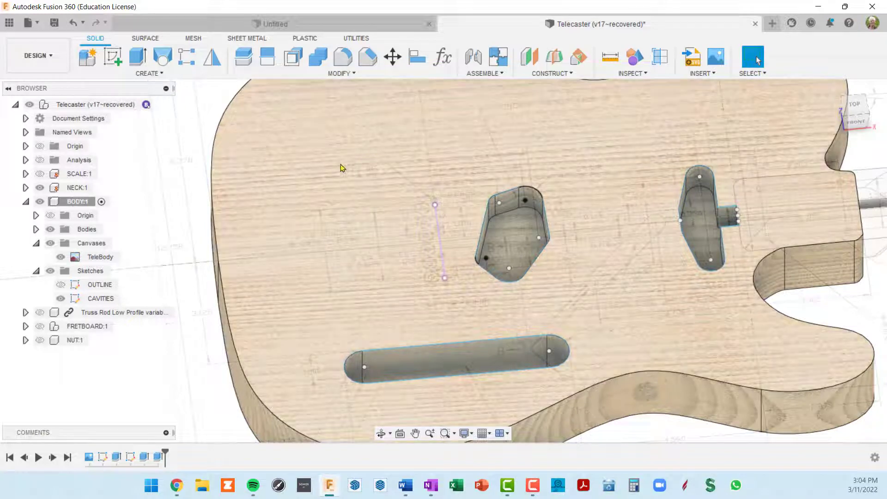
- Start a new sketch on the guitar body's top face and hide the solid bodies to expose the blueprint
{"action": "left_click", "coordinate": [369, 157]}
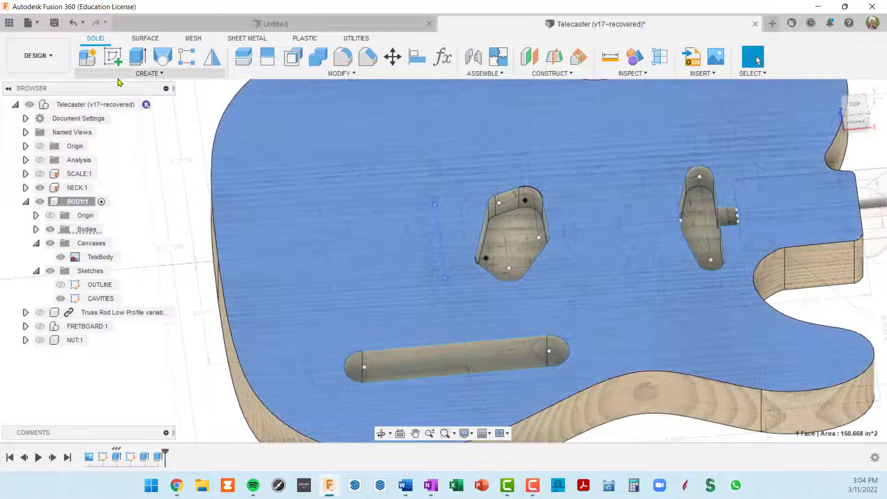
{"action": "left_click", "coordinate": [112, 56]}
{"action": "scroll", "coordinate": [259, 241], "scroll_direction": "down", "scroll_amount": 3}
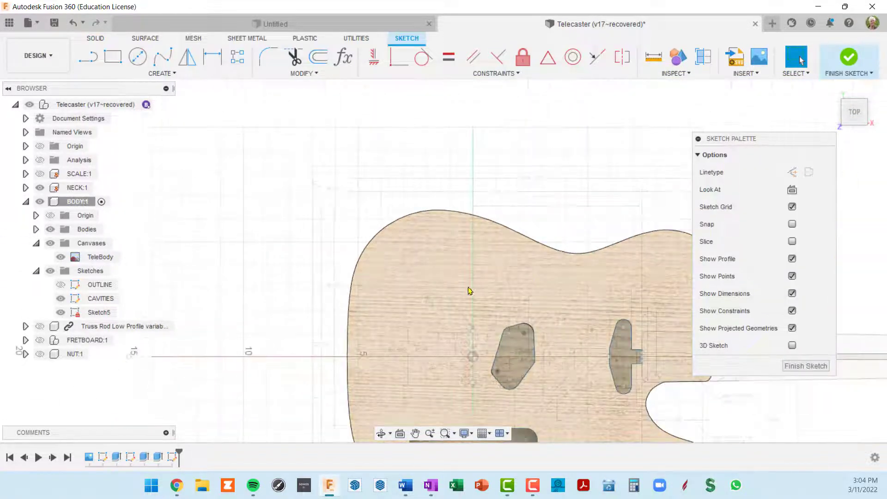
{"action": "mouse_move", "coordinate": [565, 229]}
{"action": "middle_mouse_down"}
{"action": "mouse_move", "coordinate": [552, 192]}
{"action": "mouse_move", "coordinate": [505, 124]}
{"action": "middle_mouse_up"}
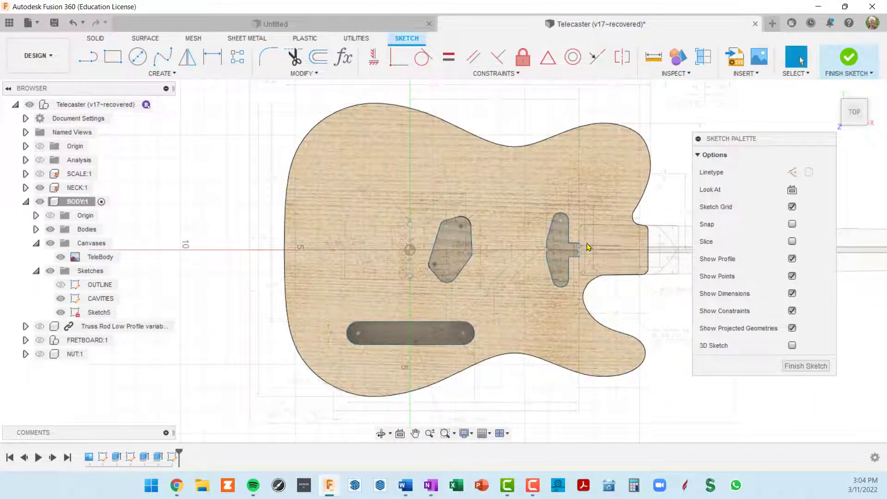
{"action": "scroll", "coordinate": [665, 244], "scroll_direction": "up", "scroll_amount": 5}
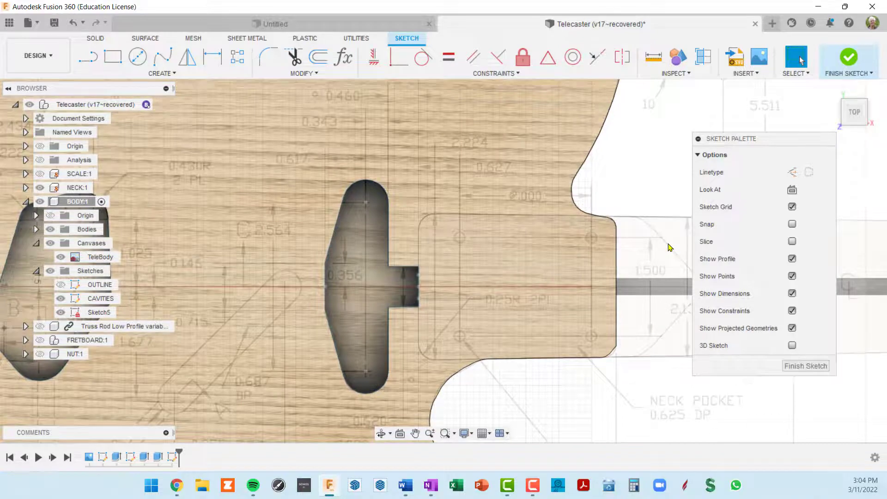
{"action": "scroll", "coordinate": [669, 247], "scroll_direction": "down", "scroll_amount": 3}
{"action": "scroll", "coordinate": [649, 252], "scroll_direction": "down", "scroll_amount": 3}
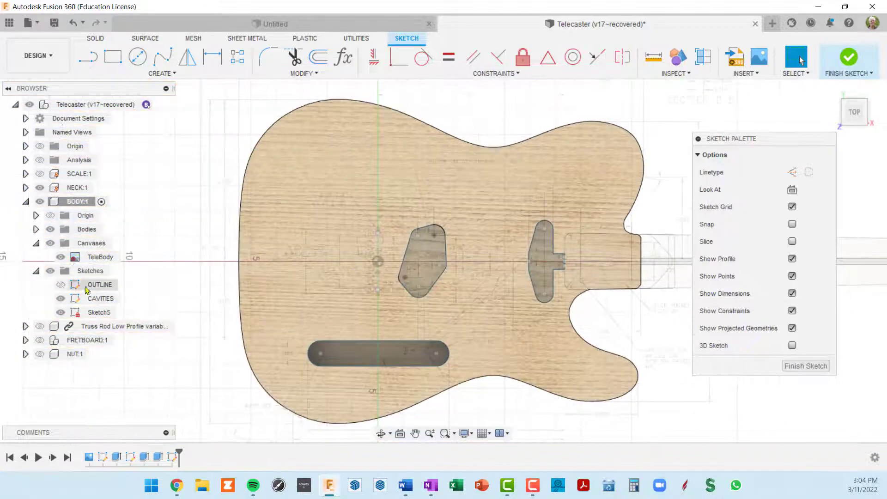
{"action": "left_click", "coordinate": [50, 229]}
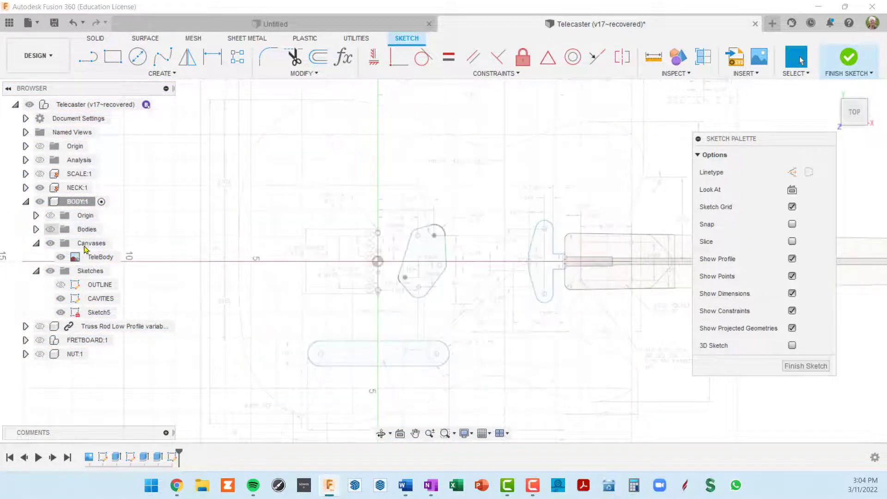
- Examine the blueprint's spacing notes for the bridge's string holes and mounting holes
{"action": "scroll", "coordinate": [347, 276], "scroll_direction": "up", "scroll_amount": 5}
{"action": "scroll", "coordinate": [425, 259], "scroll_direction": "down", "scroll_amount": 4}
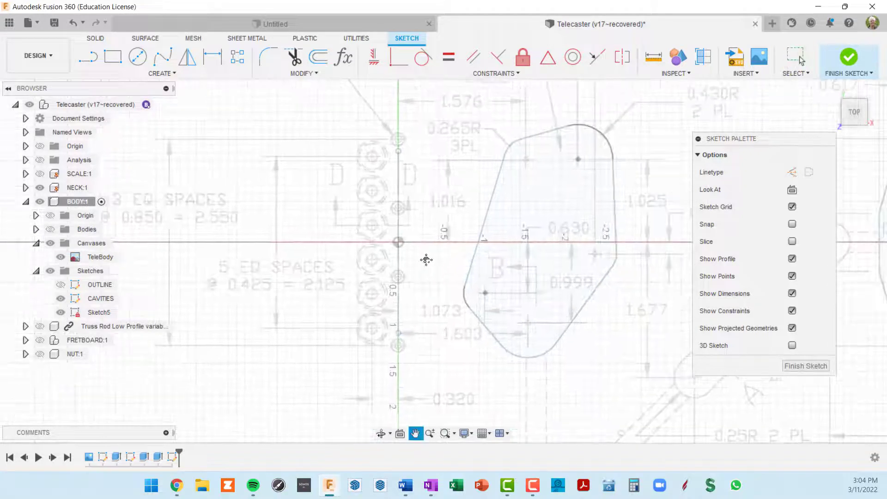
{"action": "scroll", "coordinate": [392, 285], "scroll_direction": "up", "scroll_amount": 5}
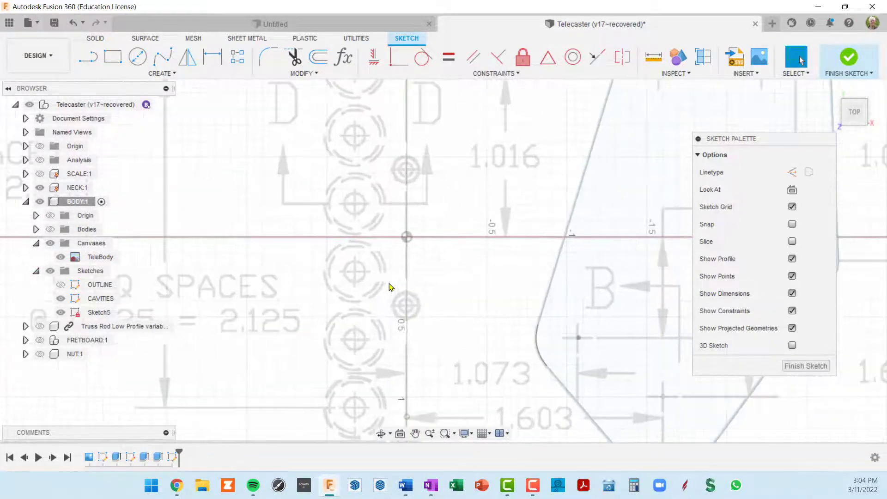
{"action": "scroll", "coordinate": [366, 257], "scroll_direction": "down", "scroll_amount": 3}
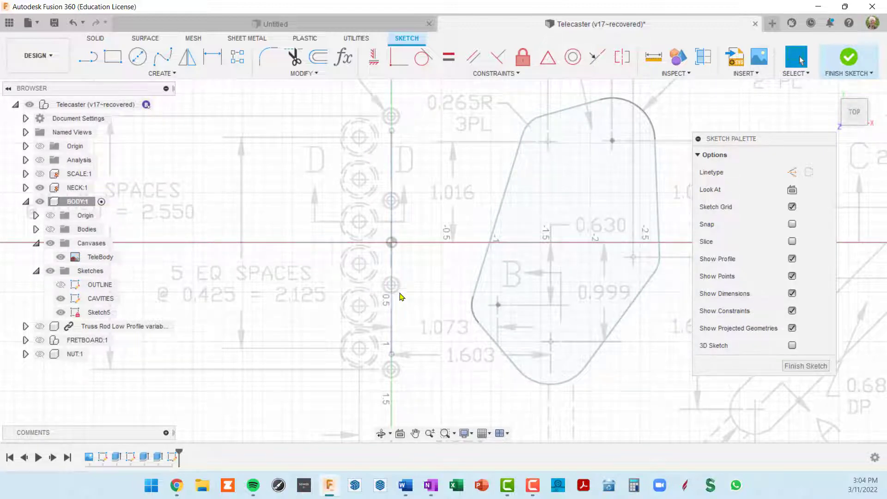
{"action": "middle_click_drag", "start_coordinate": [403, 289], "coordinate": [438, 311]}
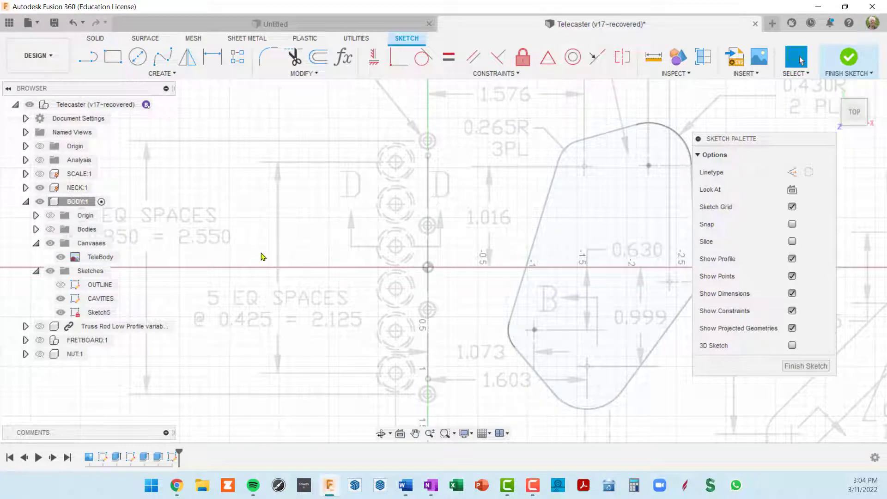
{"action": "middle_click_drag", "start_coordinate": [280, 238], "coordinate": [403, 219]}
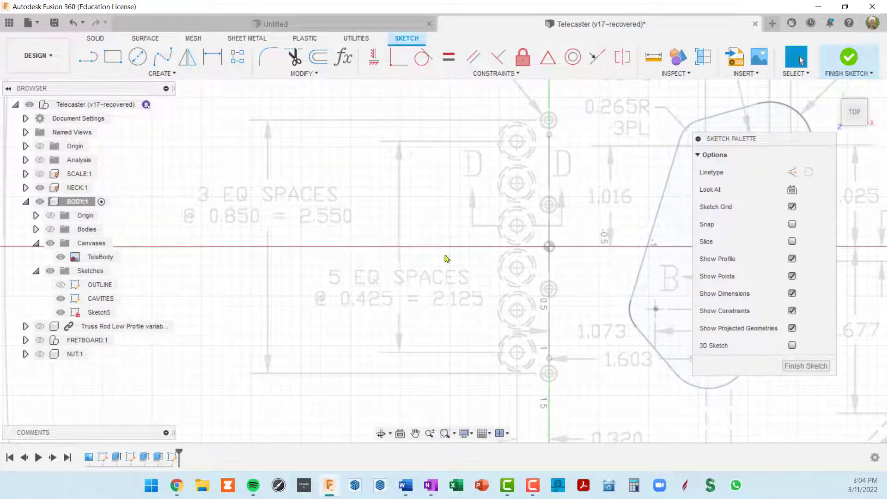
{"action": "middle_click_drag", "start_coordinate": [523, 262], "coordinate": [495, 261]}
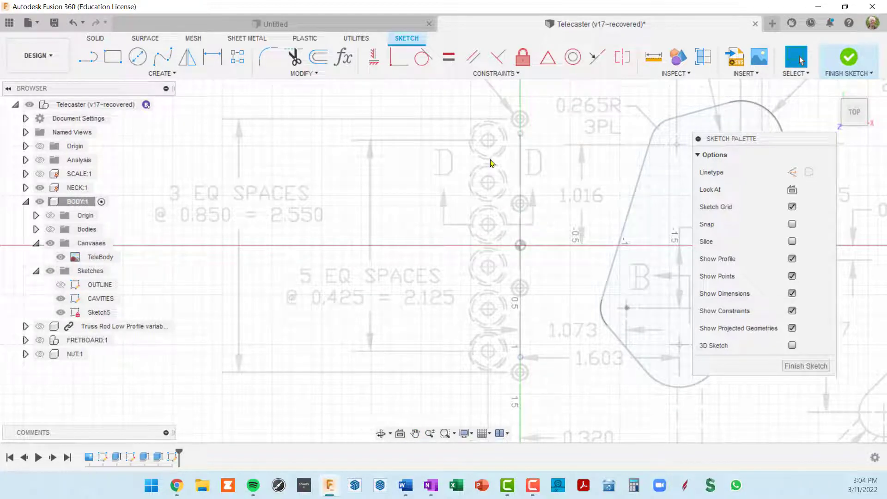
- Sketch a 0.125 in diameter circle centred on the uppermost string hole in the blueprint's bridge hole row
{"action": "key", "text": "c"}
{"action": "scroll", "coordinate": [490, 148], "scroll_direction": "up", "scroll_amount": 3}
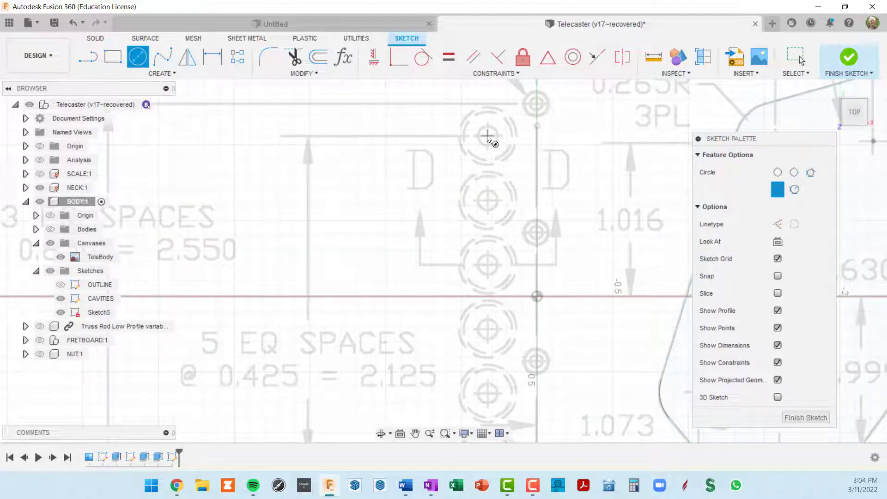
{"action": "left_click", "coordinate": [487, 137]}
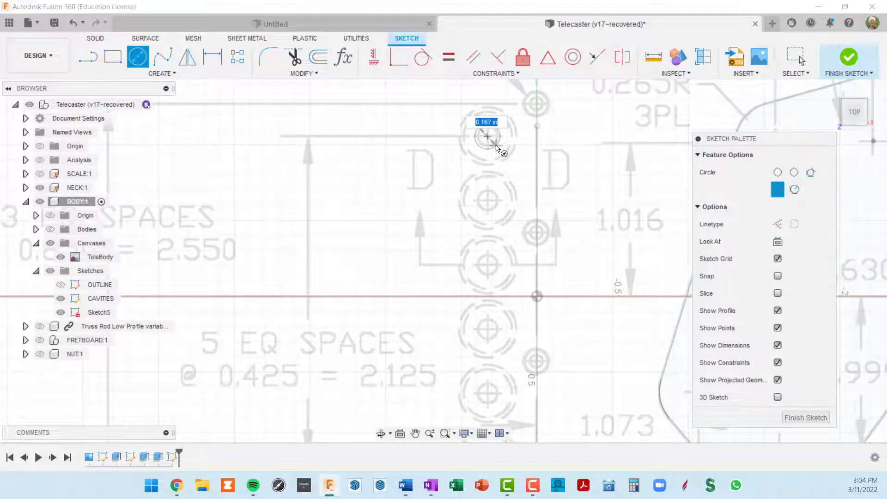
{"action": "scroll", "coordinate": [496, 147], "scroll_direction": "up", "scroll_amount": 2}
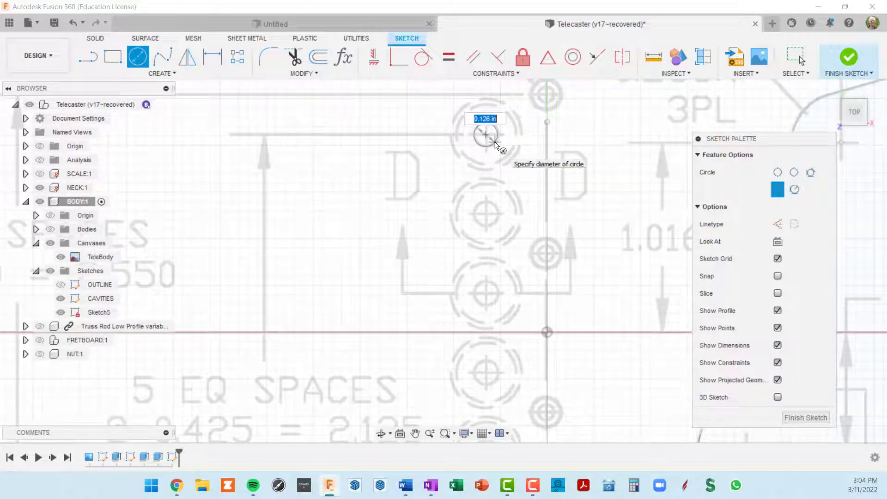
{"action": "key", "text": "BackSpace"}
{"action": "type", "text": ".125"}
{"action": "key", "text": "Return"}
{"action": "key", "text": "Escape"}
{"action": "scroll", "coordinate": [498, 146], "scroll_direction": "down", "scroll_amount": 1}
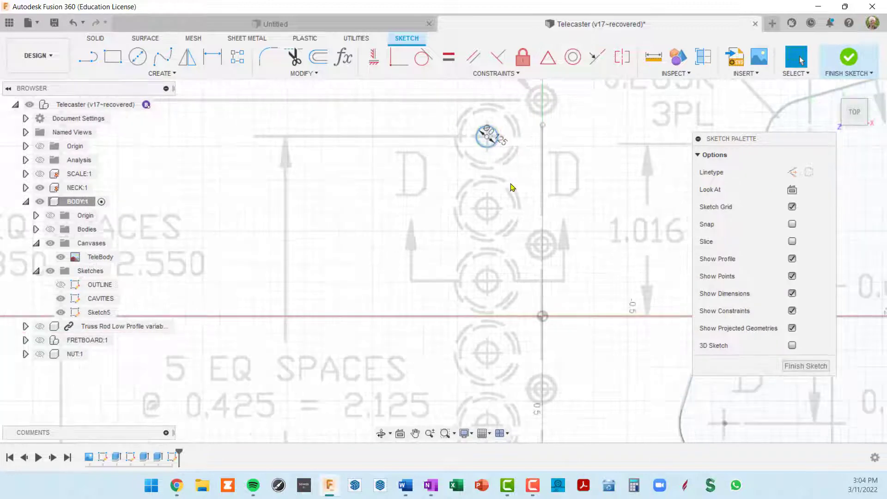
{"action": "mouse_move", "coordinate": [520, 182]}
{"action": "middle_mouse_down"}
{"action": "mouse_move", "coordinate": [513, 167]}
{"action": "mouse_move", "coordinate": [517, 189]}
{"action": "middle_mouse_up"}
{"action": "scroll", "coordinate": [518, 190], "scroll_direction": "down", "scroll_amount": 2}
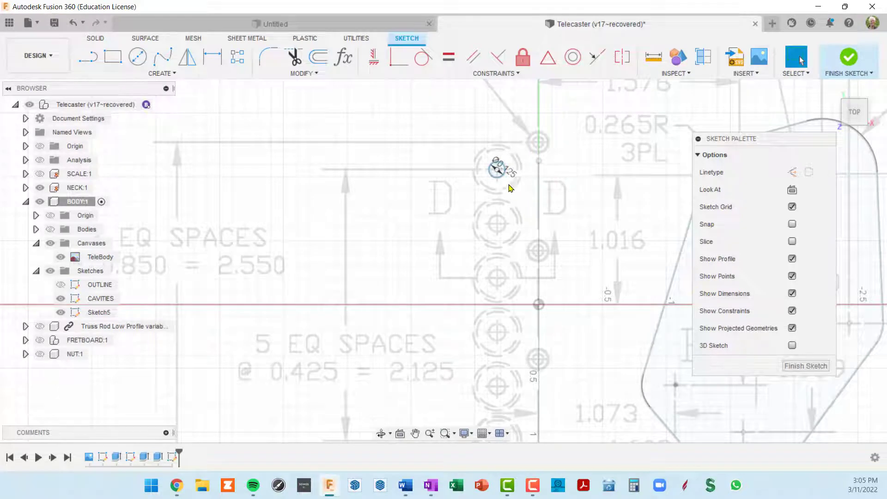
{"action": "scroll", "coordinate": [499, 172], "scroll_direction": "up", "scroll_amount": 3}
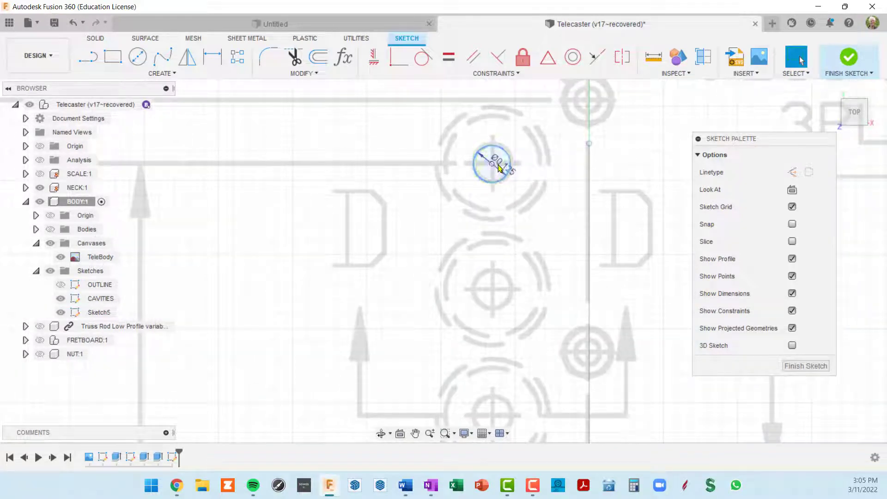
{"action": "left_click", "coordinate": [499, 168]}
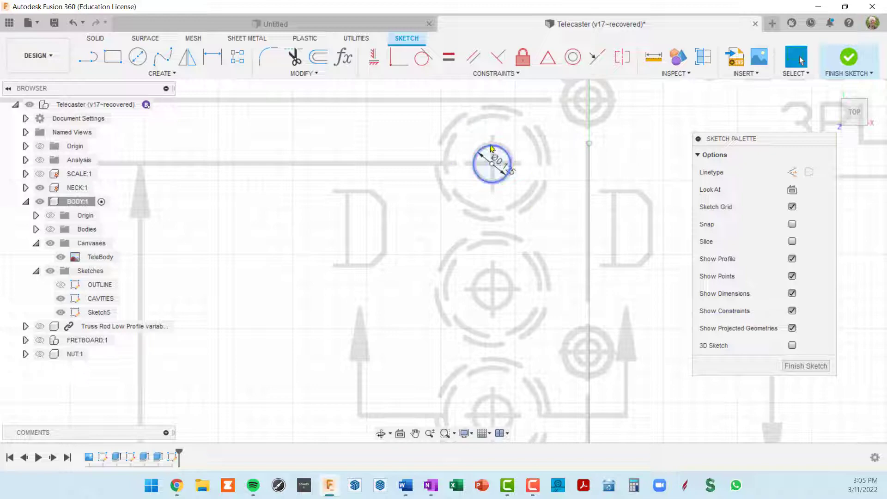
{"action": "scroll", "coordinate": [492, 148], "scroll_direction": "down", "scroll_amount": 2}
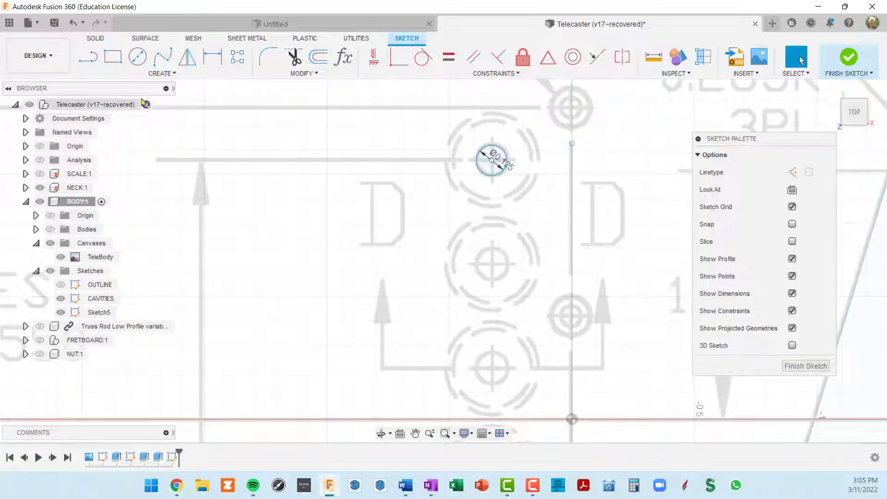
- Add a concentric 0.375 in diameter circle around the small circle at the uppermost string hole
{"action": "left_click", "coordinate": [137, 56]}
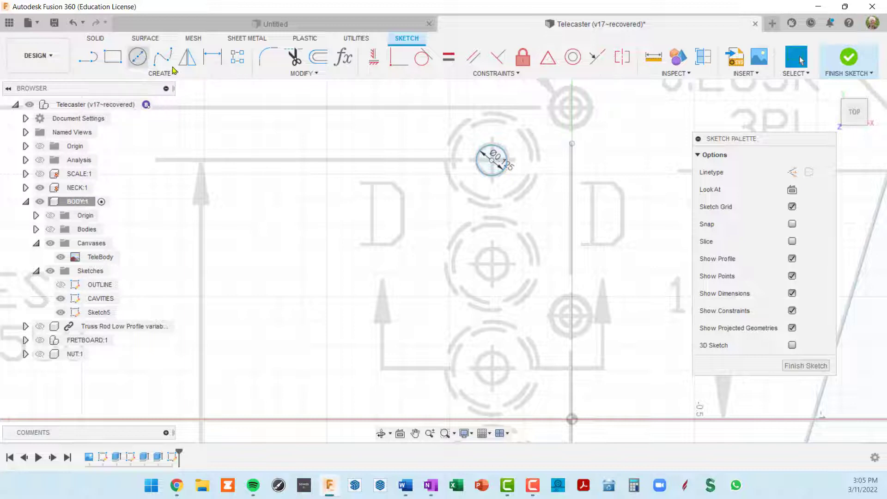
{"action": "left_click", "coordinate": [493, 160]}
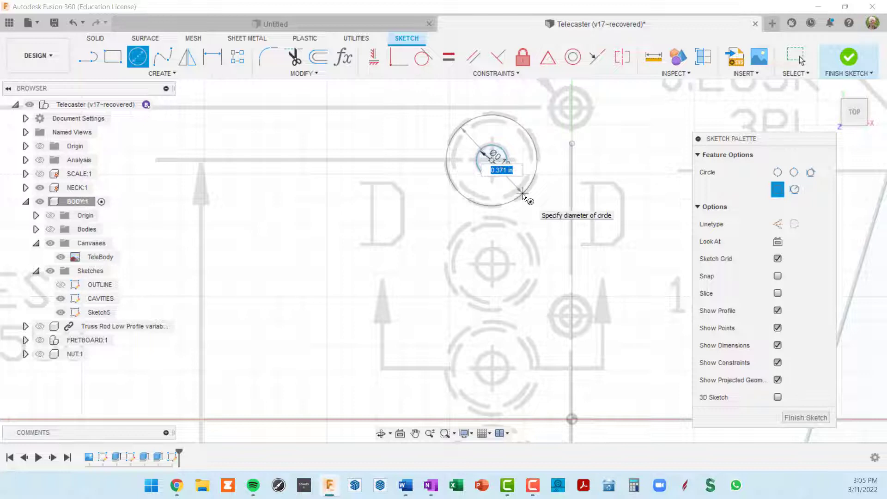
{"action": "key", "text": "BackSpace"}
{"action": "type", "text": ".375"}
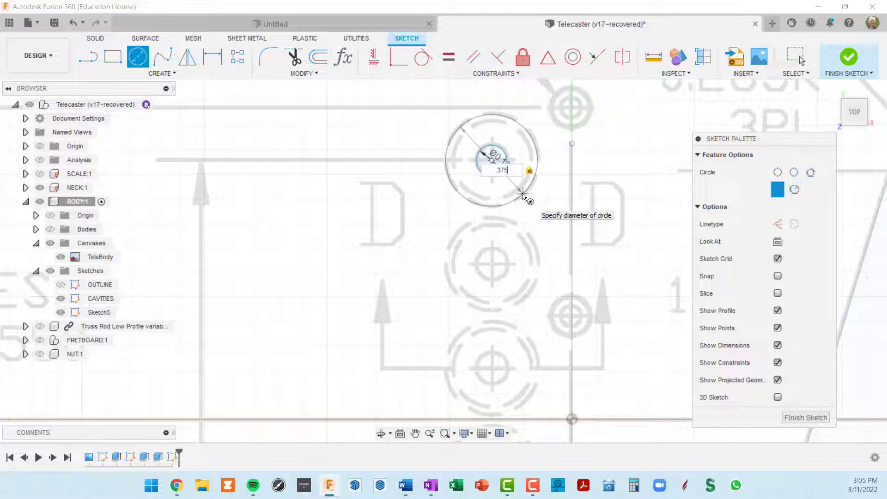
{"action": "key", "text": "Return"}
{"action": "scroll", "coordinate": [531, 200], "scroll_direction": "down", "scroll_amount": 3}
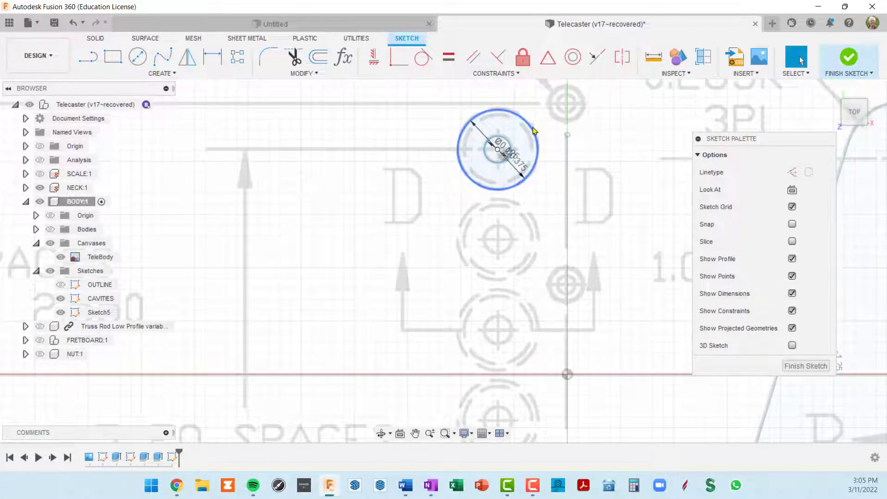
{"action": "scroll", "coordinate": [534, 131], "scroll_direction": "up", "scroll_amount": 2}
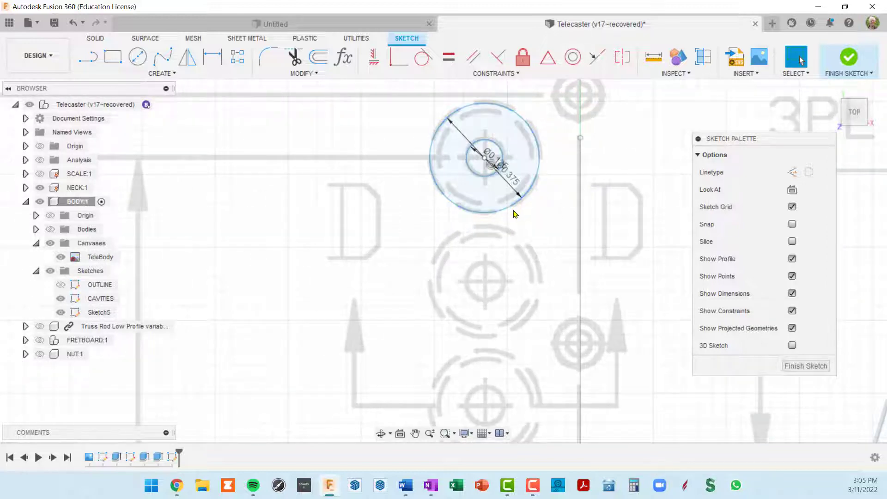
{"action": "mouse_move", "coordinate": [524, 227]}
{"action": "middle_mouse_down"}
{"action": "mouse_move", "coordinate": [436, 183]}
{"action": "mouse_move", "coordinate": [511, 181]}
{"action": "middle_mouse_up"}
{"action": "scroll", "coordinate": [439, 181], "scroll_direction": "down", "scroll_amount": 2}
{"action": "key", "text": "Escape"}
{"action": "scroll", "coordinate": [512, 181], "scroll_direction": "down", "scroll_amount": 1}
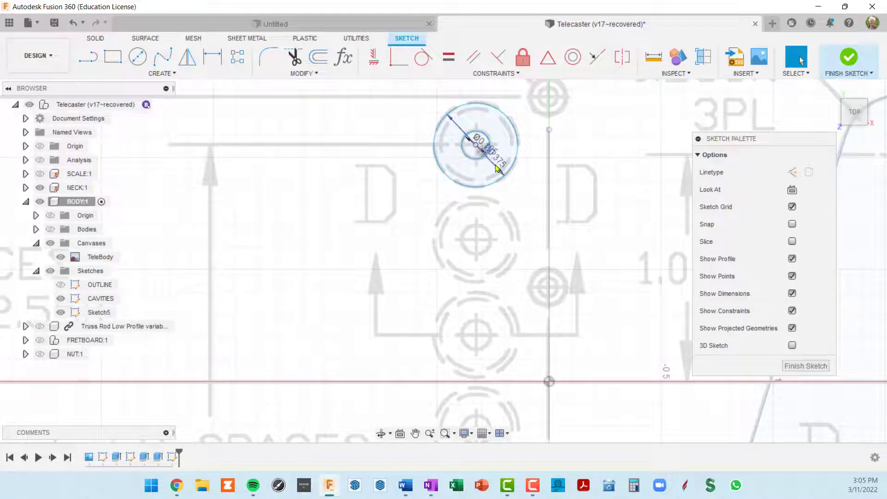
{"action": "scroll", "coordinate": [511, 189], "scroll_direction": "down", "scroll_amount": 2}
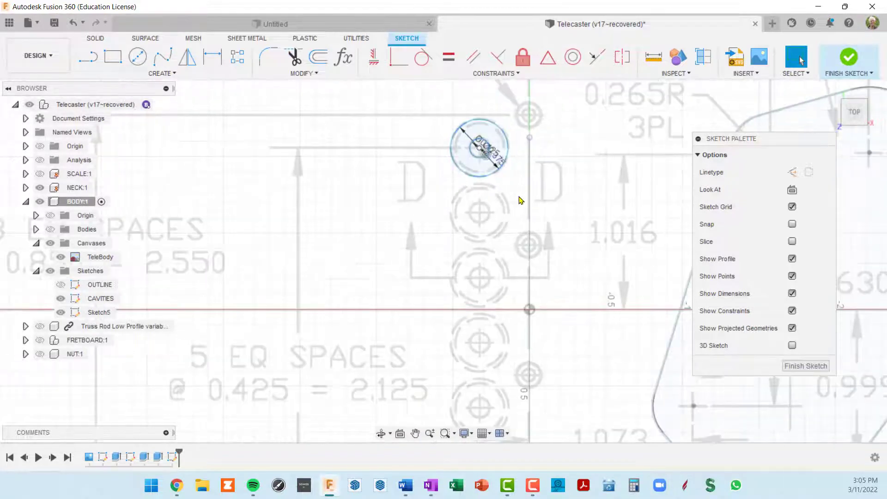
- Dimension the concentric circles' centre vertically from the body's horizontal centreline at 2.125/2 in
{"action": "scroll", "coordinate": [520, 198], "scroll_direction": "down", "scroll_amount": 1}
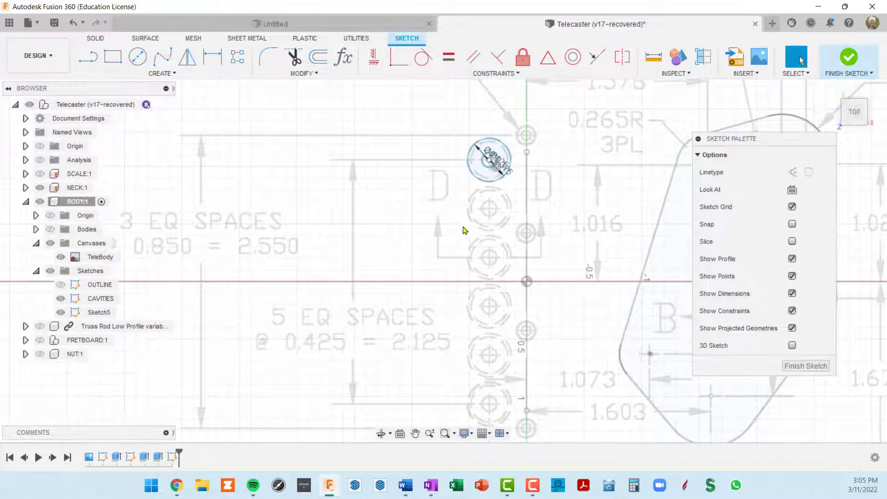
{"action": "scroll", "coordinate": [461, 228], "scroll_direction": "down", "scroll_amount": 1}
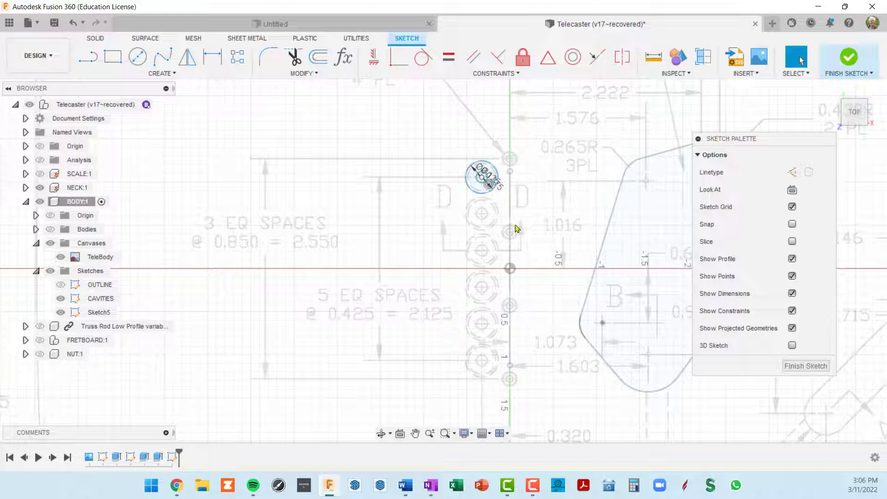
{"action": "scroll", "coordinate": [510, 362], "scroll_direction": "up", "scroll_amount": 3}
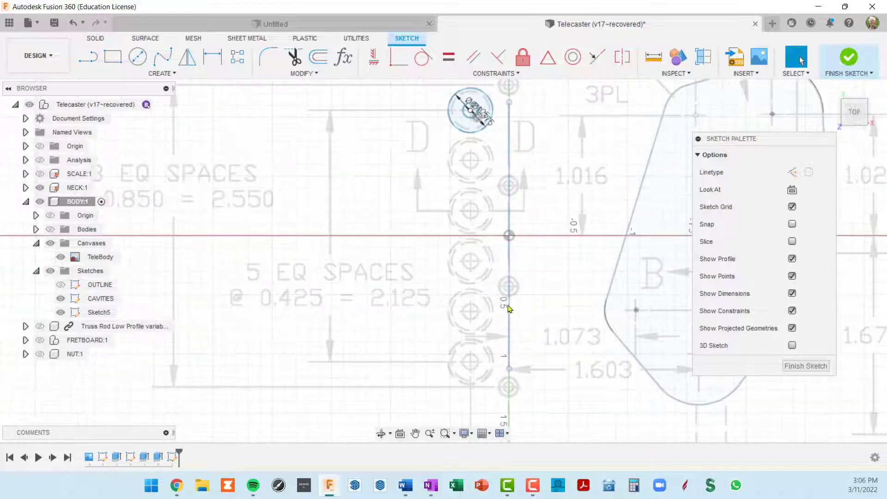
{"action": "scroll", "coordinate": [507, 281], "scroll_direction": "down", "scroll_amount": 3}
{"action": "mouse_move", "coordinate": [515, 273]}
{"action": "middle_mouse_down"}
{"action": "mouse_move", "coordinate": [501, 245]}
{"action": "mouse_move", "coordinate": [510, 283]}
{"action": "mouse_move", "coordinate": [531, 282]}
{"action": "middle_mouse_up"}
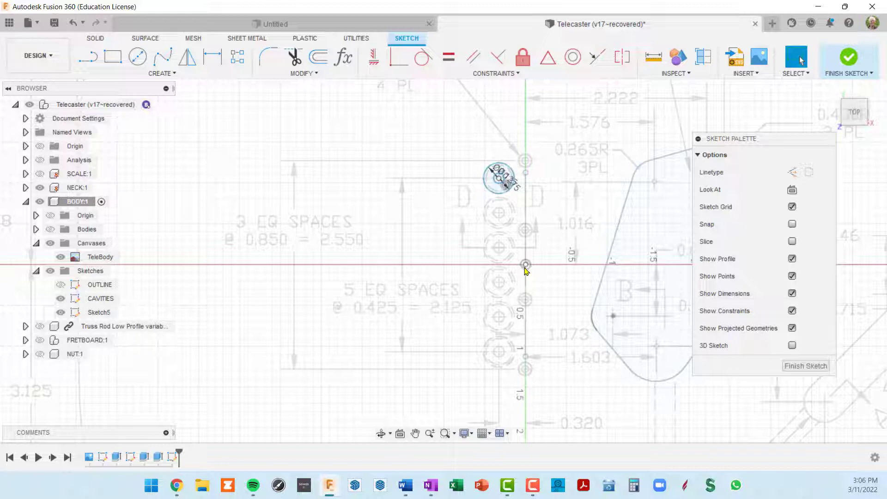
{"action": "left_click", "coordinate": [499, 269]}
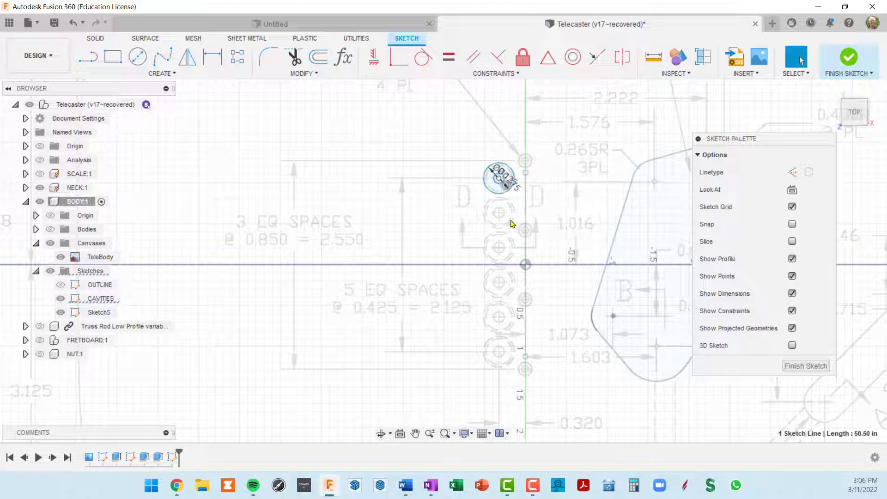
{"action": "key", "text": "d"}
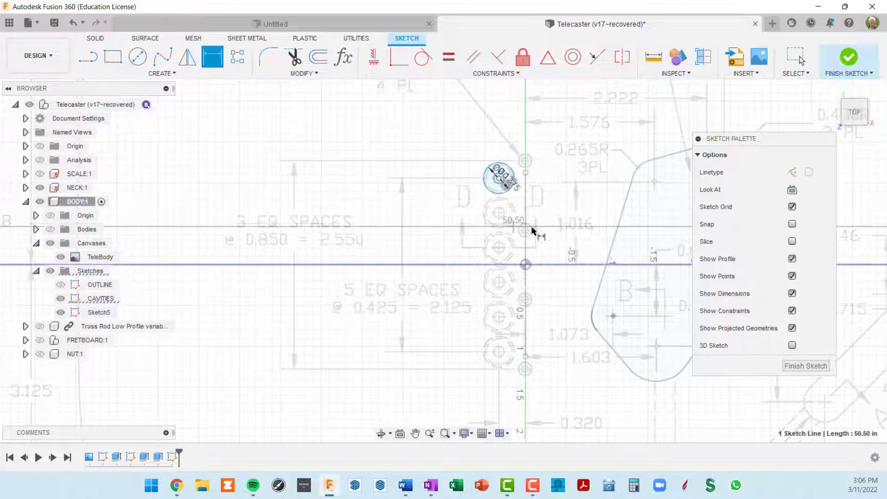
{"action": "left_click", "coordinate": [498, 180]}
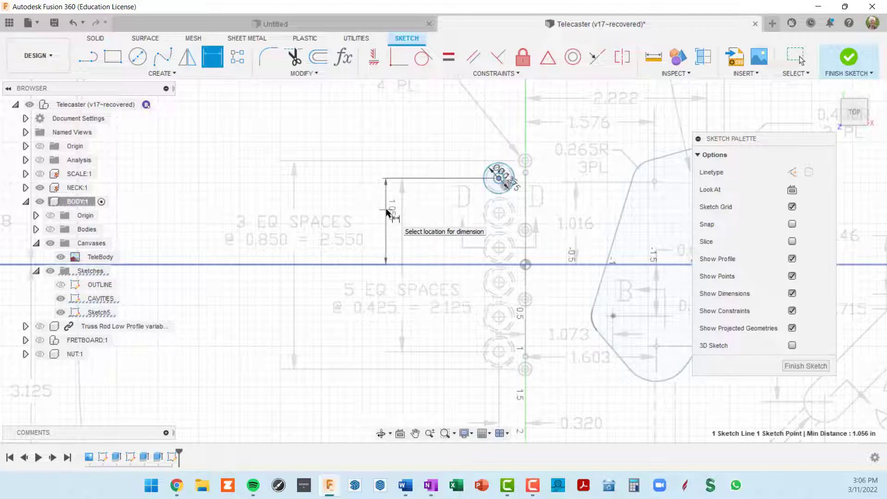
{"action": "left_click", "coordinate": [387, 211]}
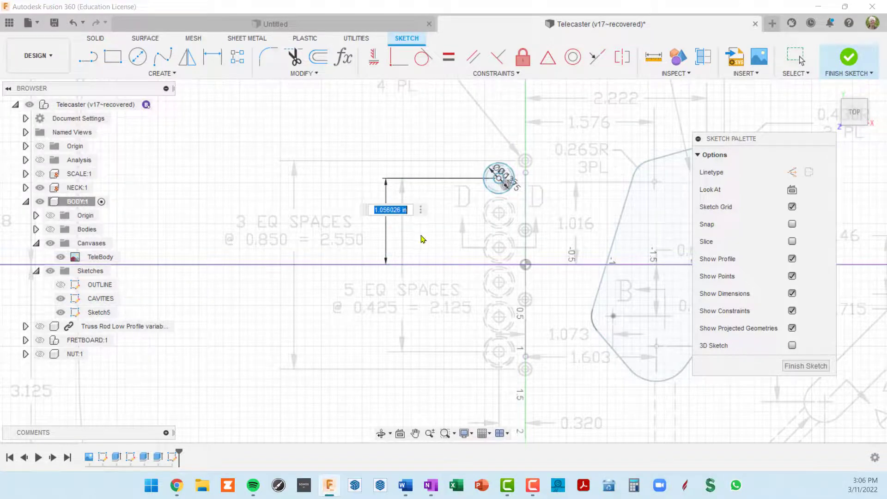
{"action": "type", "text": "2.125/2"}
{"action": "key", "text": "Return"}
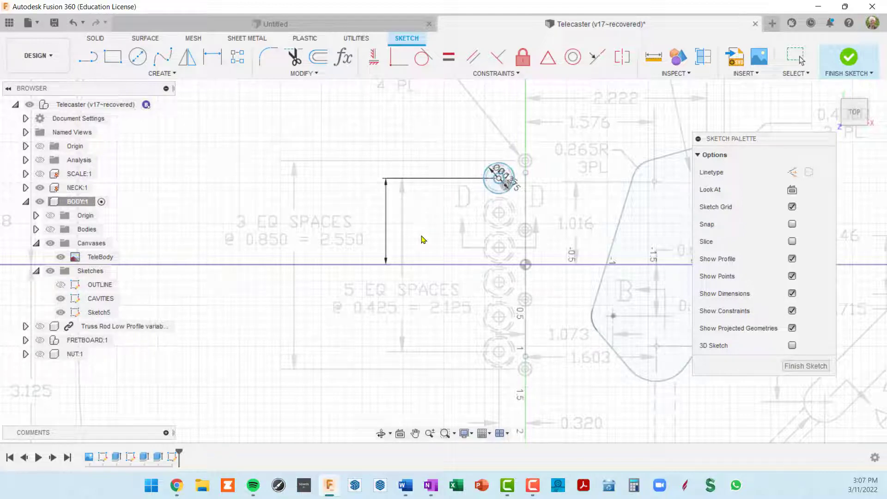
{"action": "key", "text": "d"}
{"action": "scroll", "coordinate": [500, 181], "scroll_direction": "up", "scroll_amount": 3}
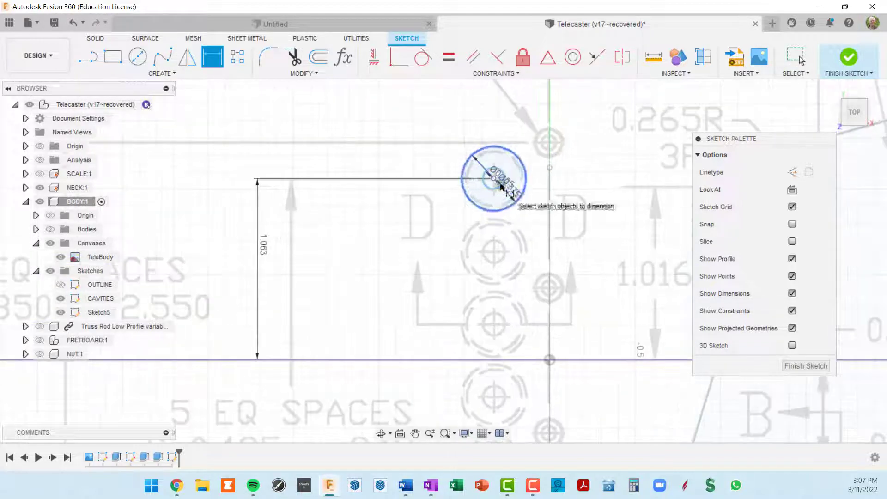
{"action": "scroll", "coordinate": [500, 187], "scroll_direction": "down", "scroll_amount": 4}
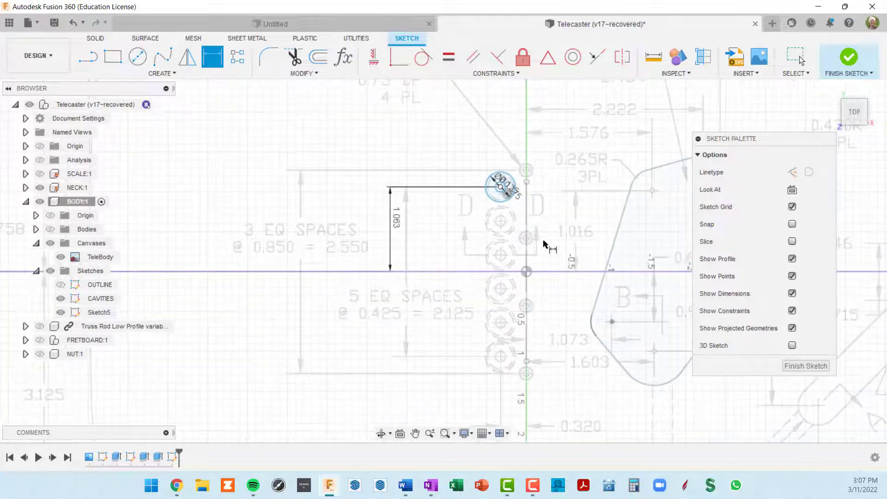
{"action": "middle_click_drag", "start_coordinate": [545, 245], "coordinate": [526, 217]}
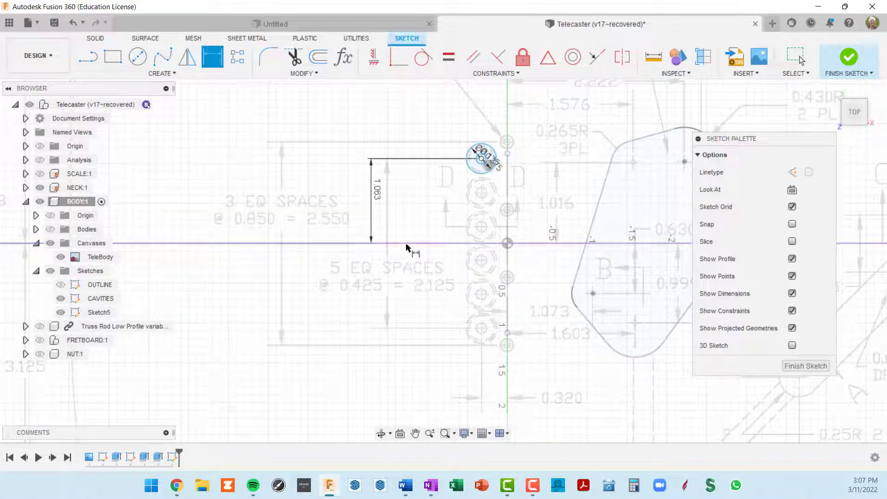
{"action": "scroll", "coordinate": [521, 200], "scroll_direction": "down", "scroll_amount": 3}
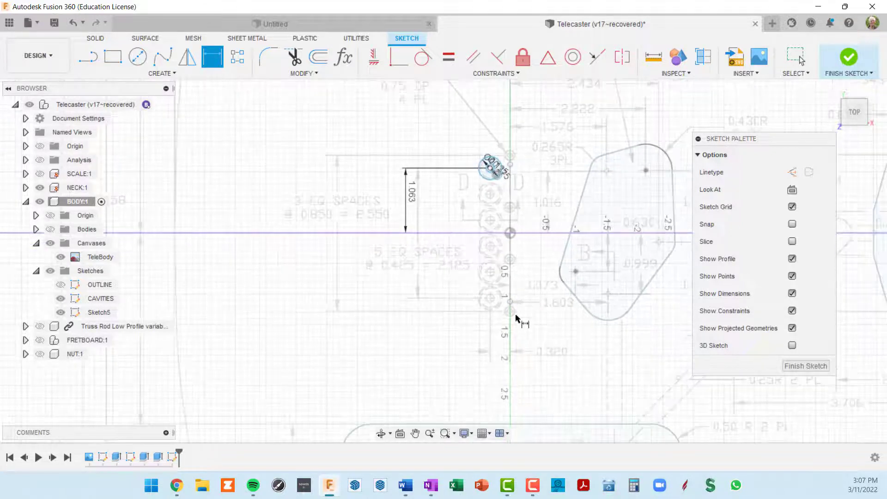
{"action": "scroll", "coordinate": [501, 353], "scroll_direction": "up", "scroll_amount": 2}
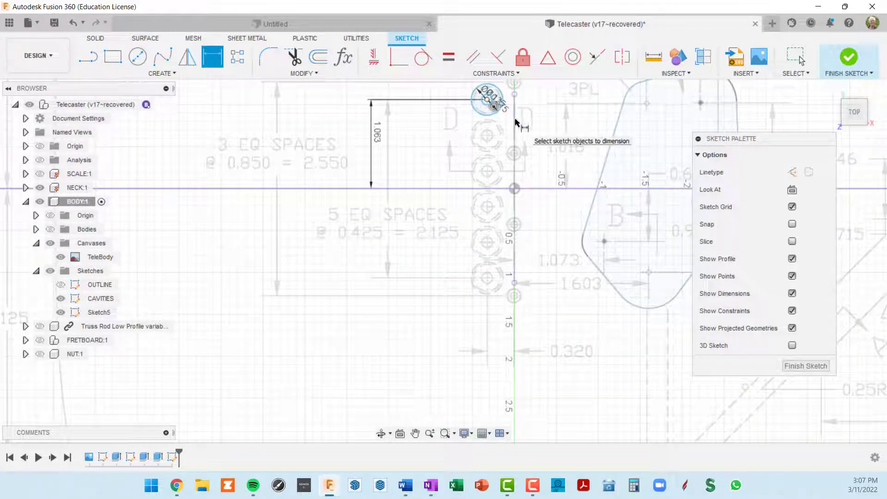
{"action": "left_click", "coordinate": [515, 123]}
{"action": "key", "text": "Escape"}
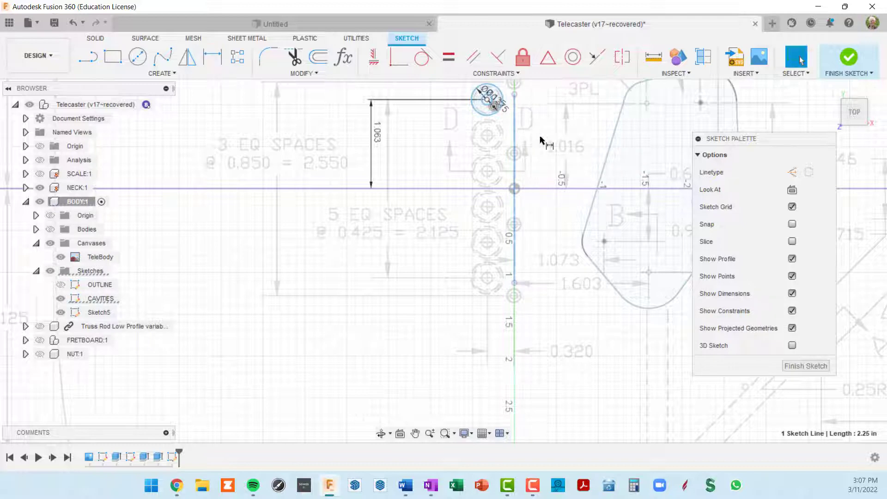
{"action": "key", "text": "Escape"}
- Dimension the concentric circles' centre horizontally at 0.320 in from the vertical line through the bridge mounting holes
{"action": "middle_click_drag", "start_coordinate": [541, 139], "coordinate": [522, 237]}
{"action": "key", "text": "d"}
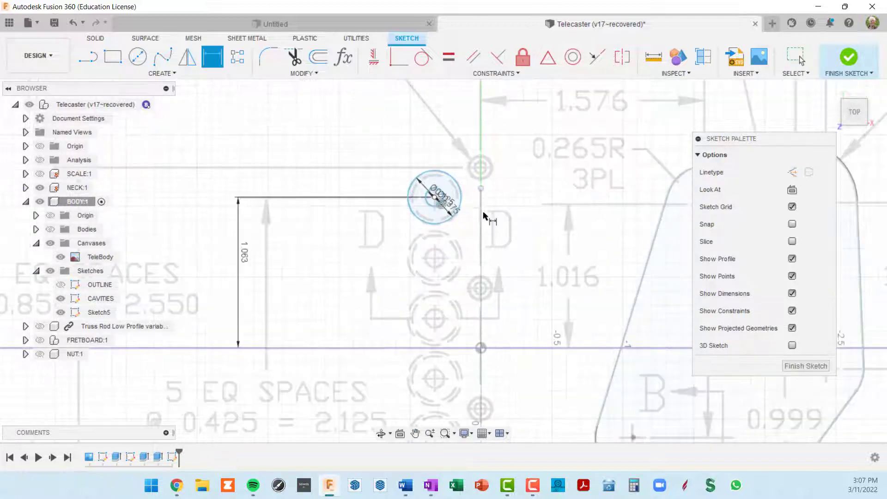
{"action": "scroll", "coordinate": [501, 217], "scroll_direction": "up", "scroll_amount": 2}
{"action": "left_click", "coordinate": [434, 199]}
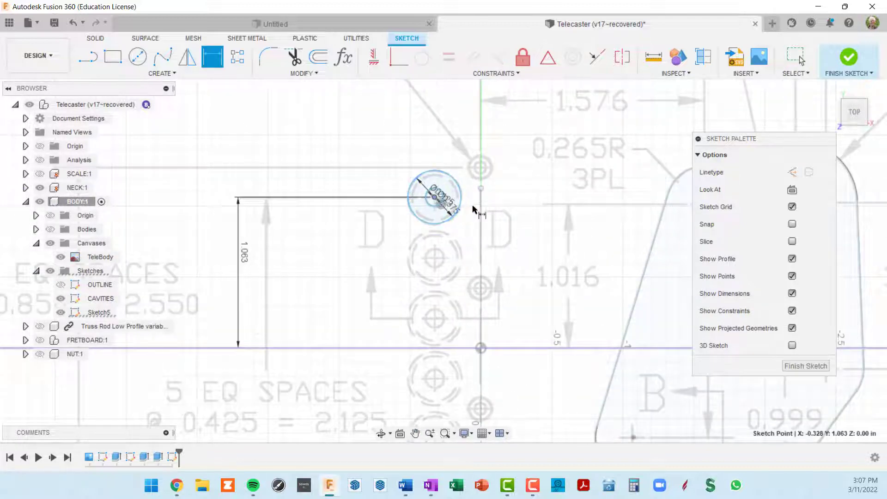
{"action": "left_click", "coordinate": [481, 208]}
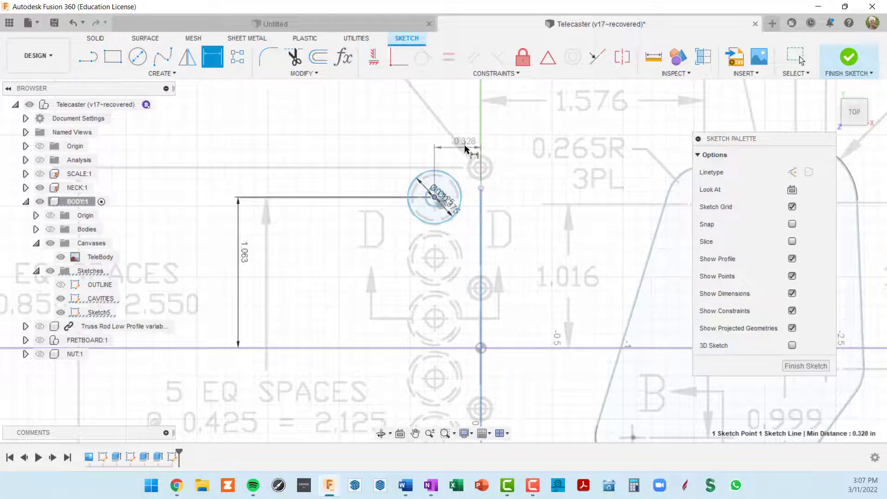
{"action": "left_click", "coordinate": [466, 143]}
{"action": "scroll", "coordinate": [524, 303], "scroll_direction": "down", "scroll_amount": 1}
{"action": "scroll", "coordinate": [525, 303], "scroll_direction": "down", "scroll_amount": 2}
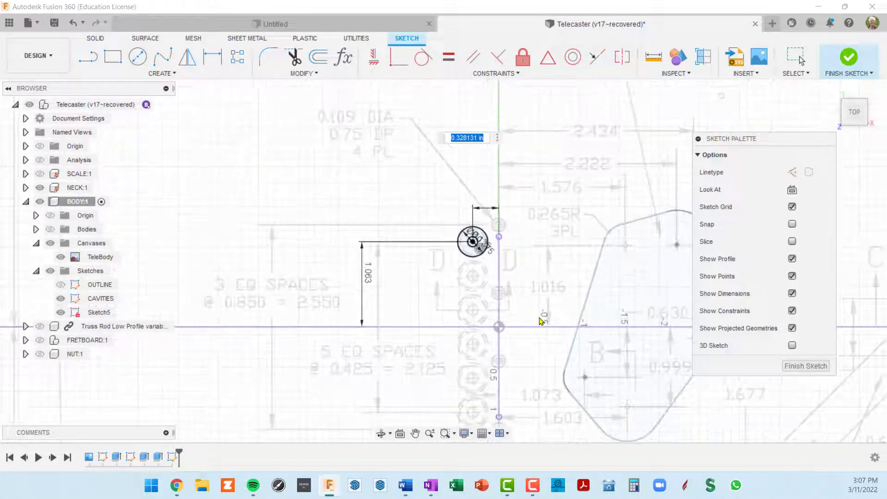
{"action": "mouse_move", "coordinate": [540, 321]}
{"action": "middle_mouse_down"}
{"action": "mouse_move", "coordinate": [534, 132]}
{"action": "mouse_move", "coordinate": [536, 164]}
{"action": "middle_mouse_up"}
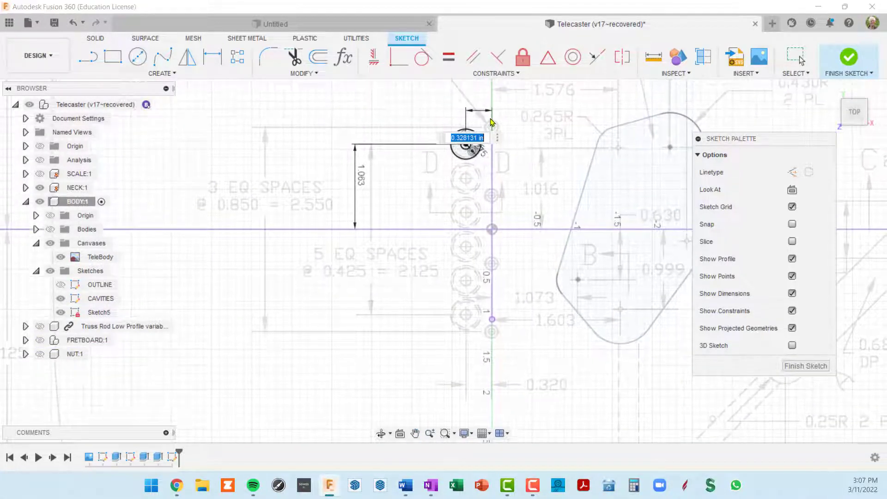
{"action": "scroll", "coordinate": [480, 113], "scroll_direction": "up", "scroll_amount": 2}
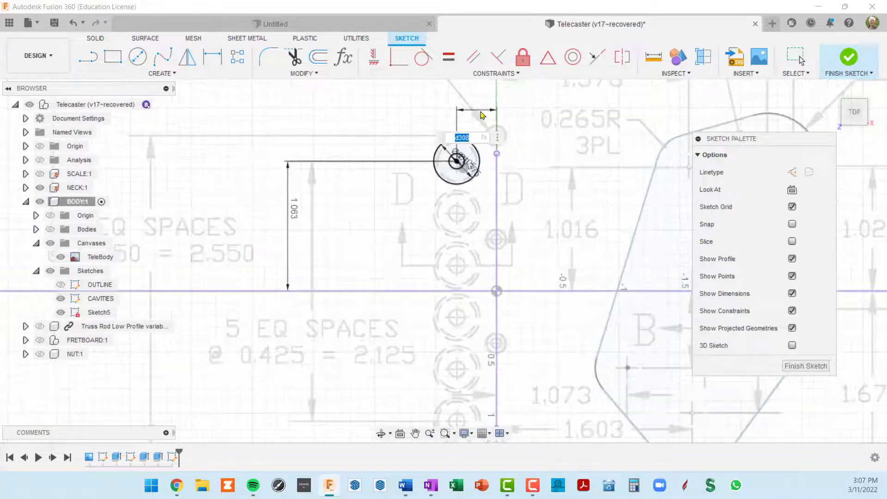
{"action": "scroll", "coordinate": [509, 269], "scroll_direction": "down", "scroll_amount": 3}
{"action": "scroll", "coordinate": [519, 421], "scroll_direction": "up", "scroll_amount": 1}
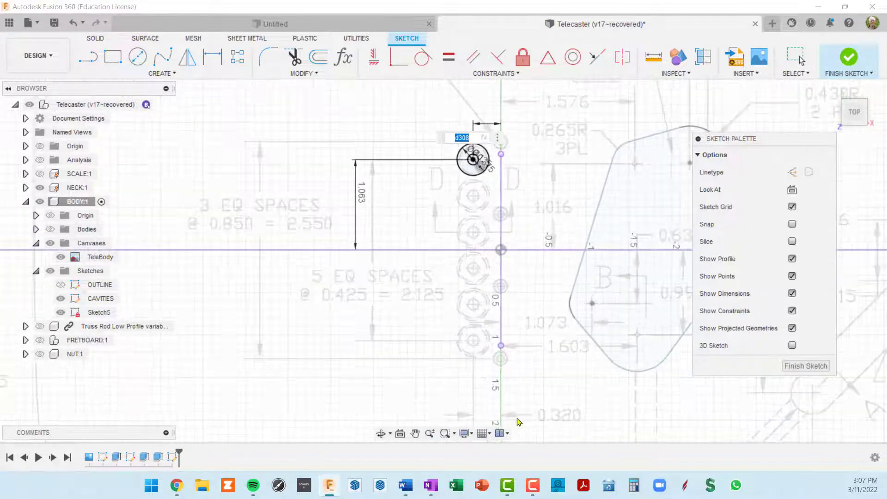
{"action": "scroll", "coordinate": [461, 160], "scroll_direction": "up", "scroll_amount": 1}
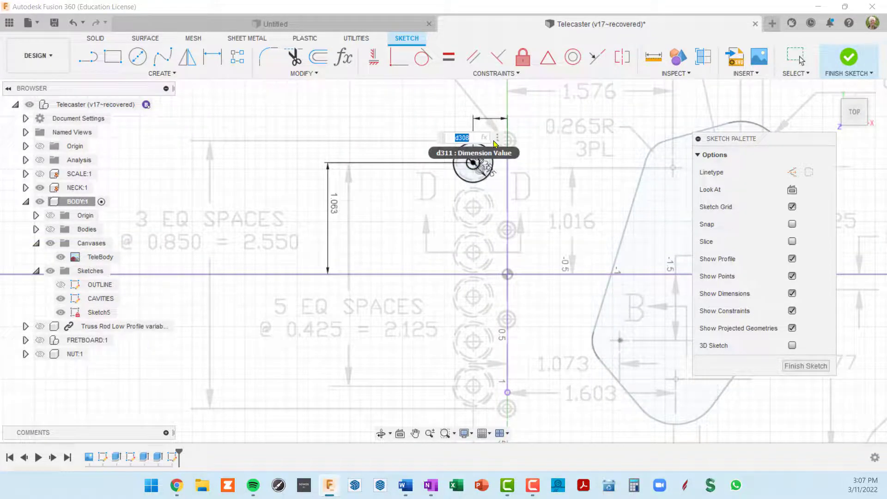
{"action": "key", "text": "BackSpace"}
{"action": "type", "text": ".320"}
{"action": "key", "text": "Return"}
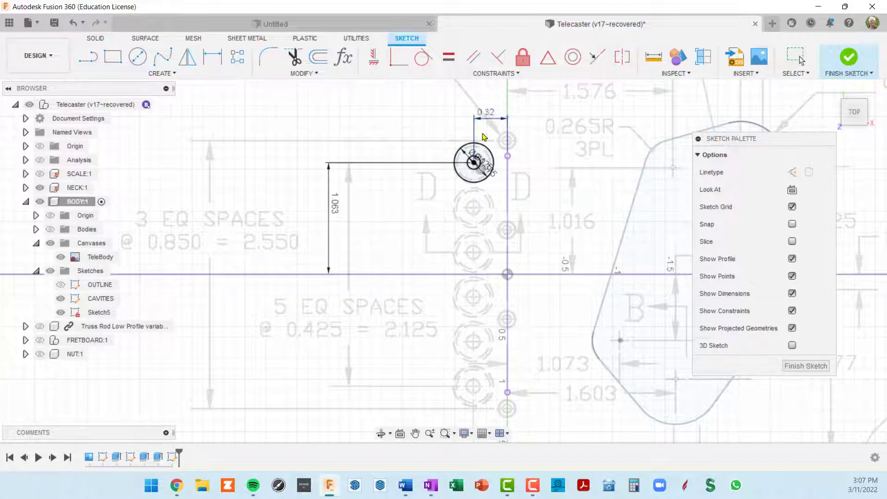
- Reposition the 0.32 in dimension below the string hole row, in line with the blueprint's matching 0.320 dimension
{"action": "middle_click_drag", "start_coordinate": [524, 350], "coordinate": [499, 239]}
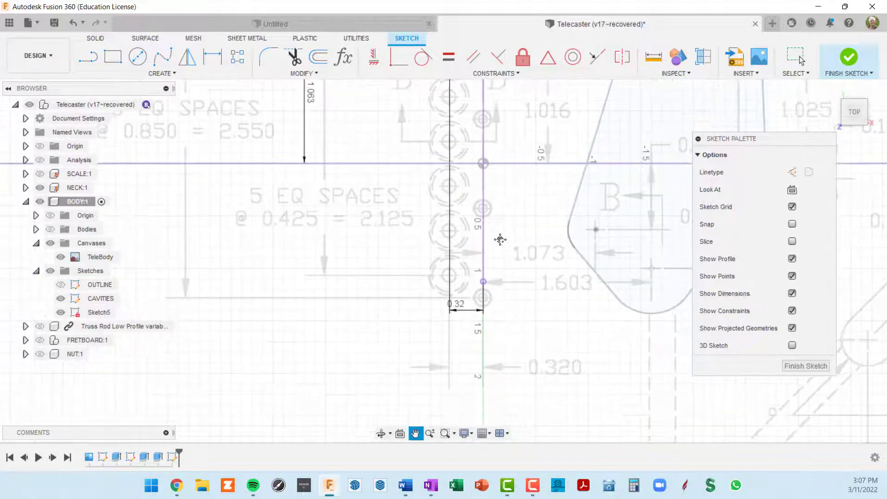
{"action": "left_click_drag", "start_coordinate": [474, 310], "coordinate": [479, 372]}
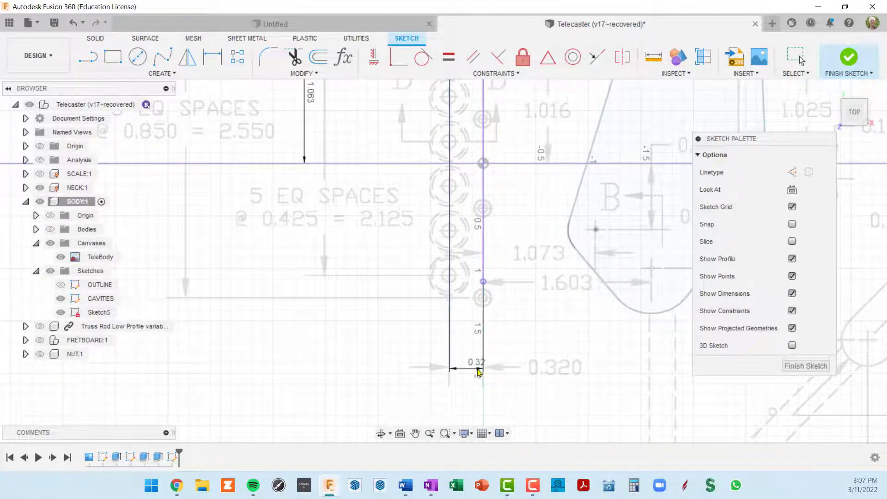
{"action": "key", "text": "d"}
{"action": "middle_click_drag", "start_coordinate": [501, 248], "coordinate": [497, 342]}
{"action": "scroll", "coordinate": [494, 277], "scroll_direction": "up", "scroll_amount": 2}
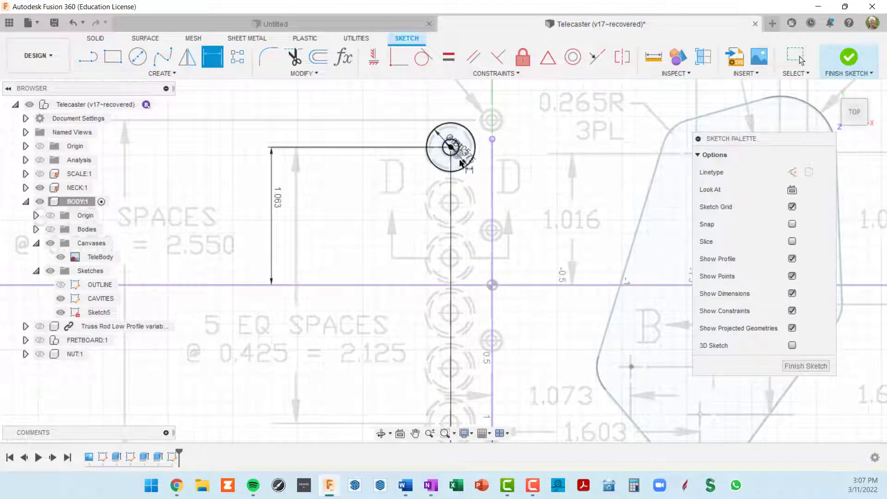
{"action": "scroll", "coordinate": [465, 166], "scroll_direction": "down", "scroll_amount": 2}
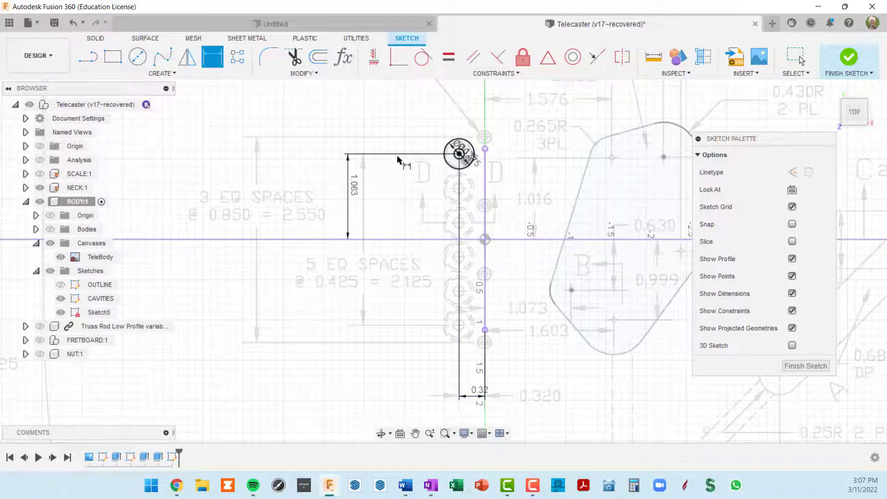
- Start a rectangular pattern of the uppermost string hole's two concentric circles, directed along the vertical line through the bridge mounting holes
{"action": "left_click", "coordinate": [241, 60]}
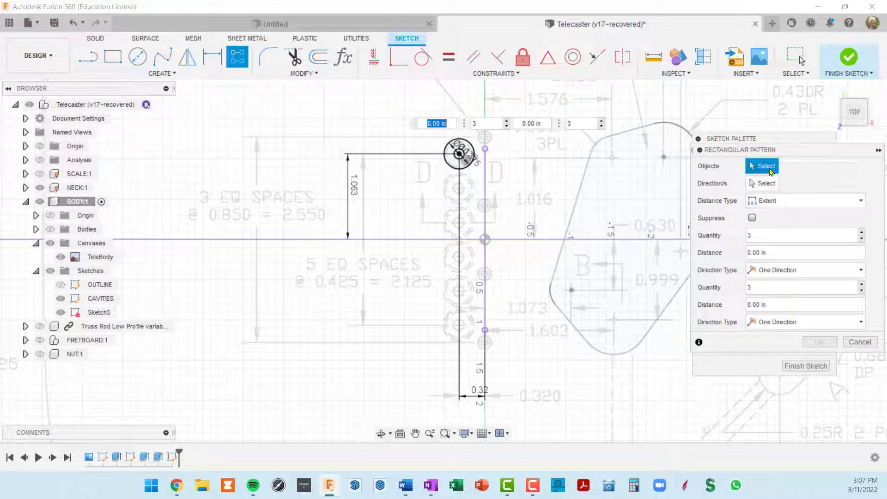
{"action": "scroll", "coordinate": [511, 168], "scroll_direction": "up", "scroll_amount": 3}
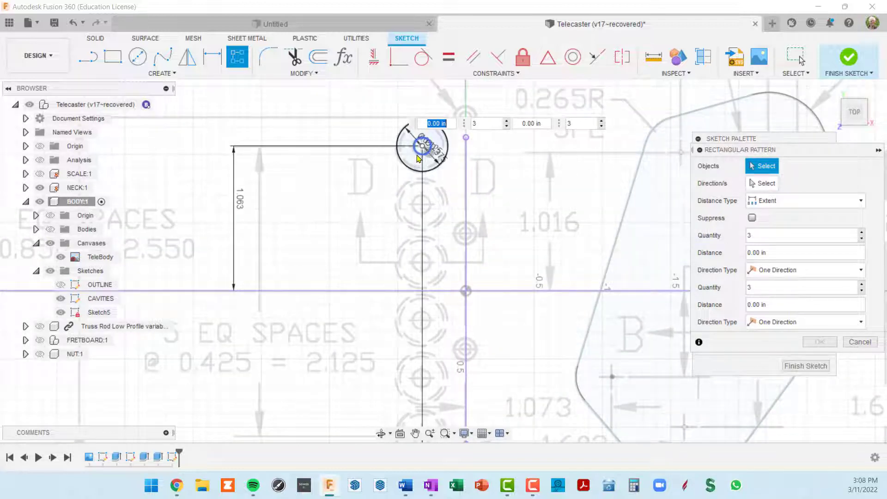
{"action": "left_click", "coordinate": [419, 158]}
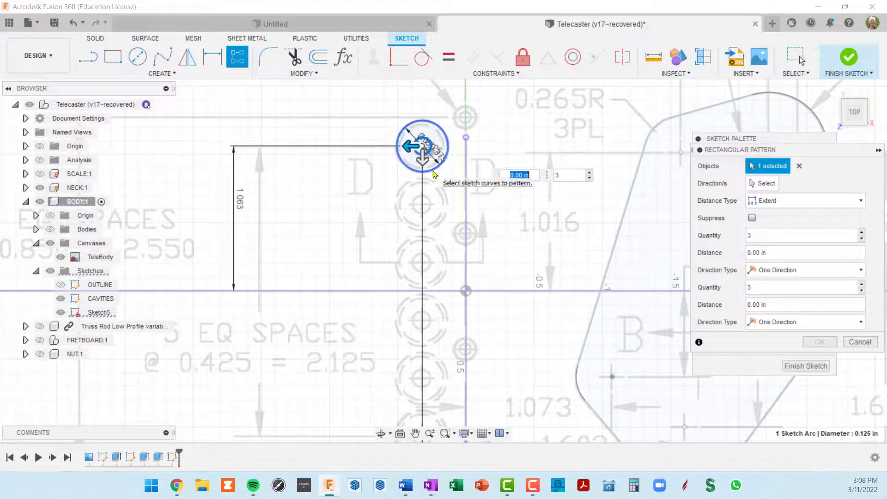
{"action": "left_click", "coordinate": [434, 174]}
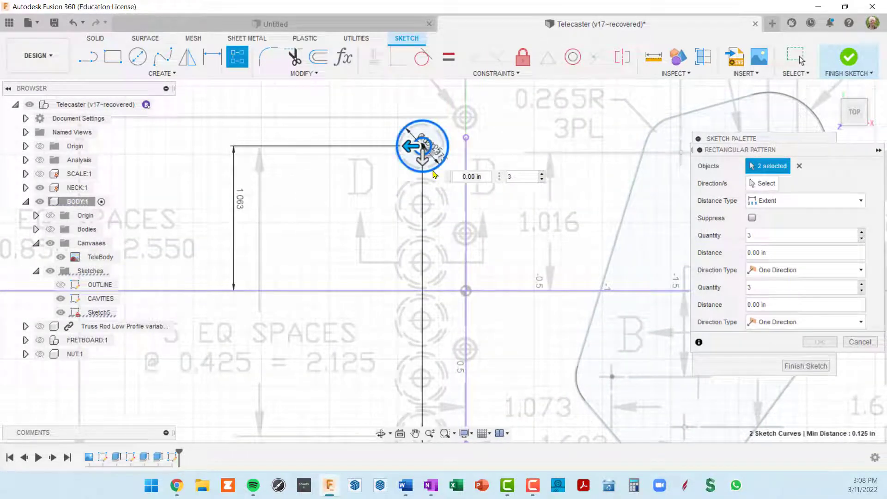
{"action": "left_click", "coordinate": [765, 186]}
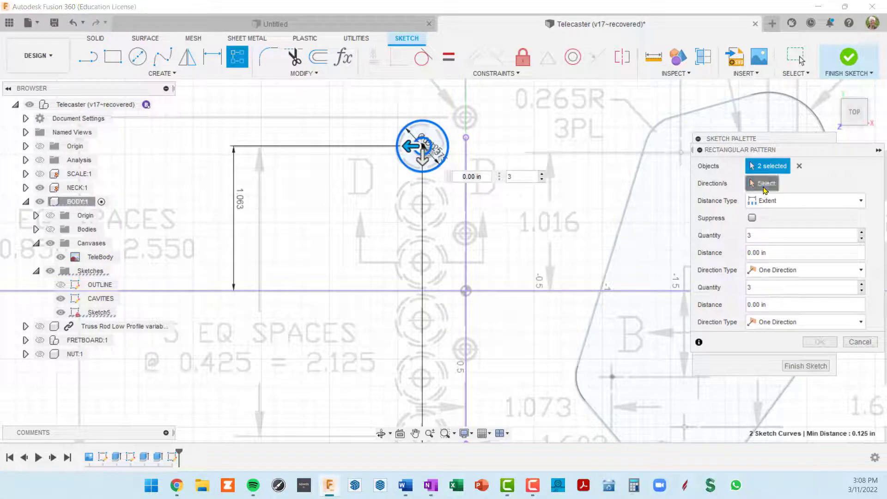
{"action": "left_click", "coordinate": [466, 213]}
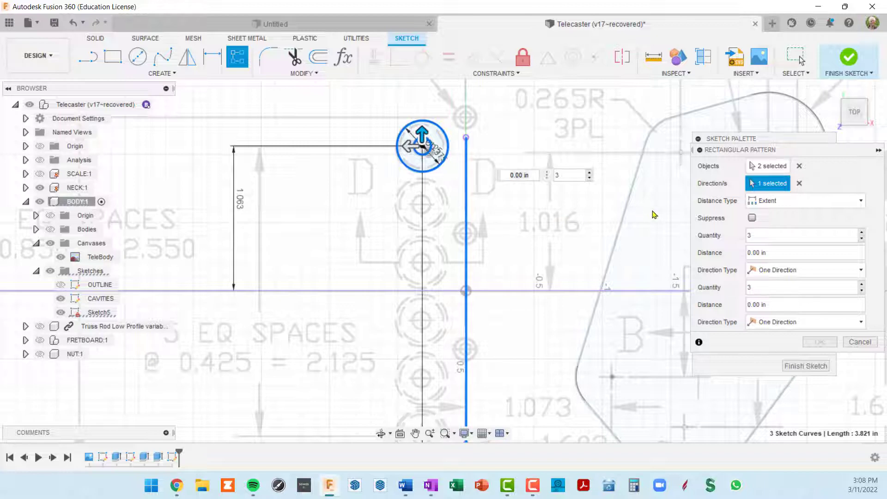
{"action": "scroll", "coordinate": [636, 222], "scroll_direction": "down", "scroll_amount": 1}
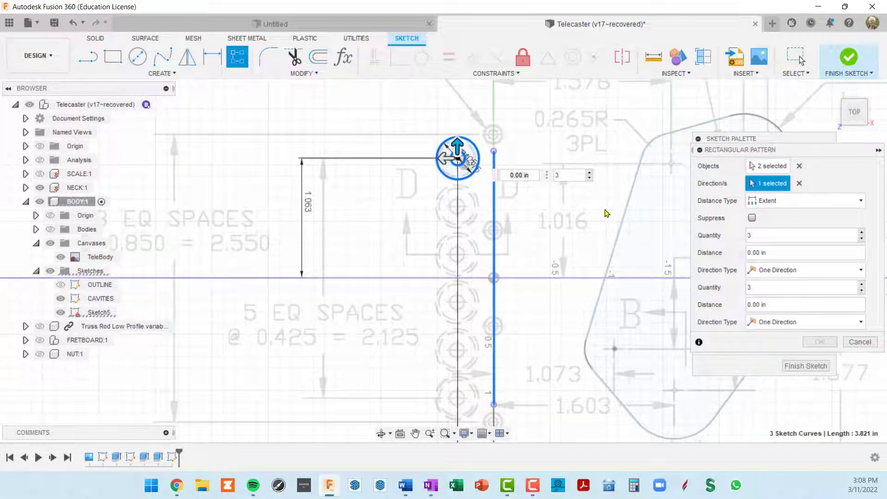
{"action": "scroll", "coordinate": [610, 217], "scroll_direction": "down", "scroll_amount": 3}
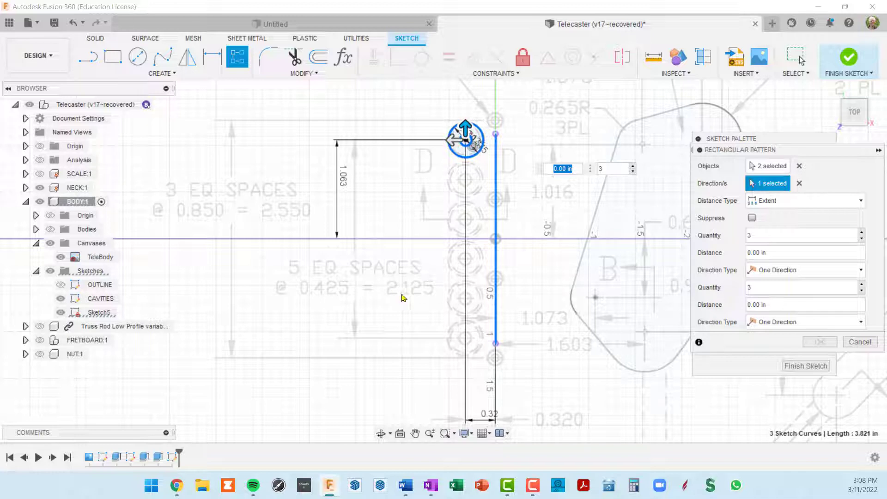
- Pattern the concentric circles down the string hole row with a quantity of 6 and an extent distance of -2.125 in
{"action": "double_click", "coordinate": [763, 237]}
{"action": "type", "text": "6"}
{"action": "key", "text": "Tab"}
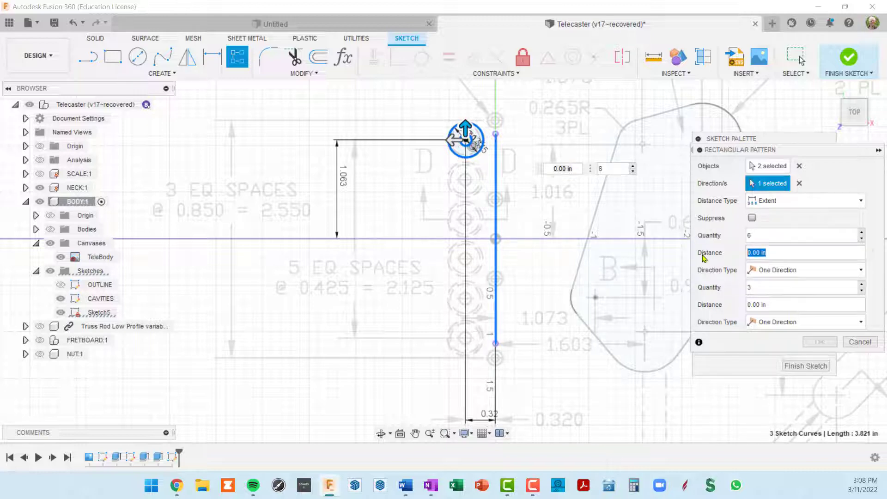
{"action": "type", "text": "2.125"}
{"action": "key", "text": "Return"}
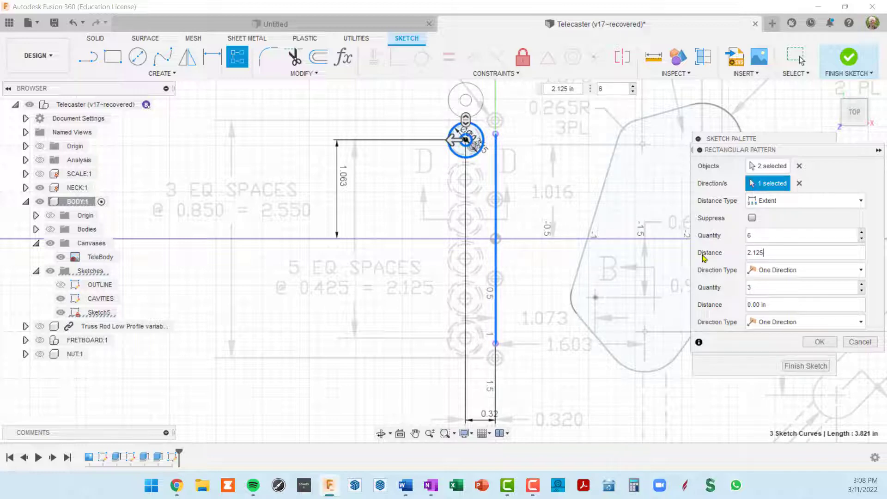
{"action": "scroll", "coordinate": [517, 178], "scroll_direction": "down", "scroll_amount": 2}
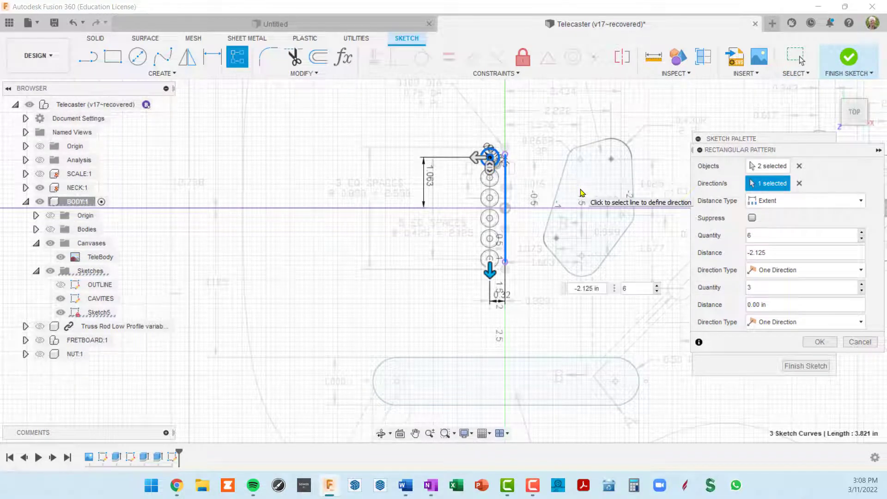
{"action": "scroll", "coordinate": [502, 211], "scroll_direction": "up", "scroll_amount": 3}
{"action": "scroll", "coordinate": [504, 217], "scroll_direction": "up", "scroll_amount": 1}
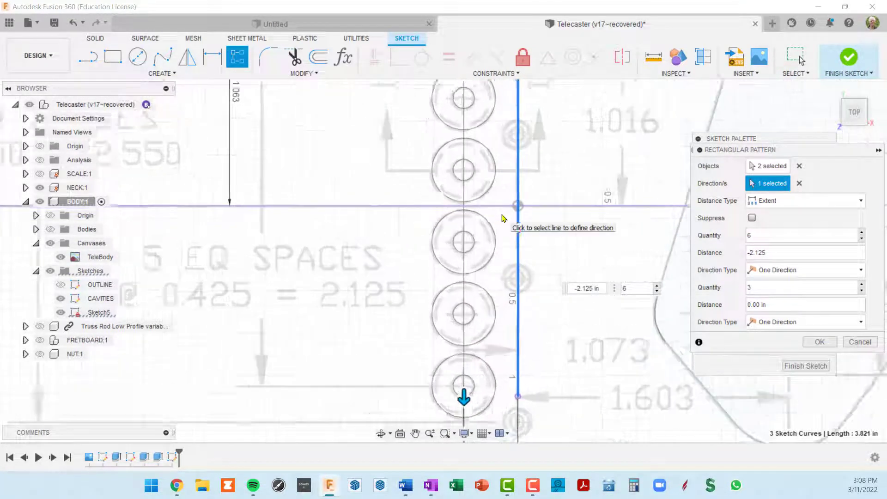
{"action": "scroll", "coordinate": [504, 218], "scroll_direction": "down", "scroll_amount": 1}
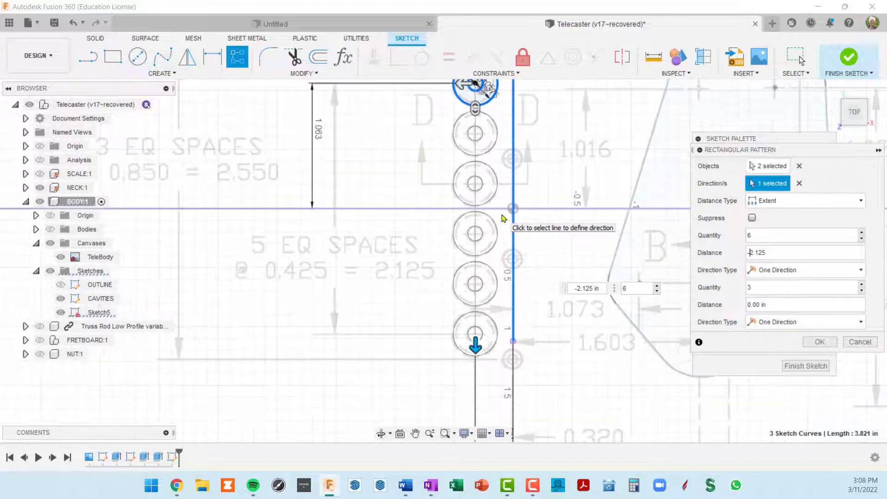
{"action": "scroll", "coordinate": [503, 218], "scroll_direction": "down", "scroll_amount": 2}
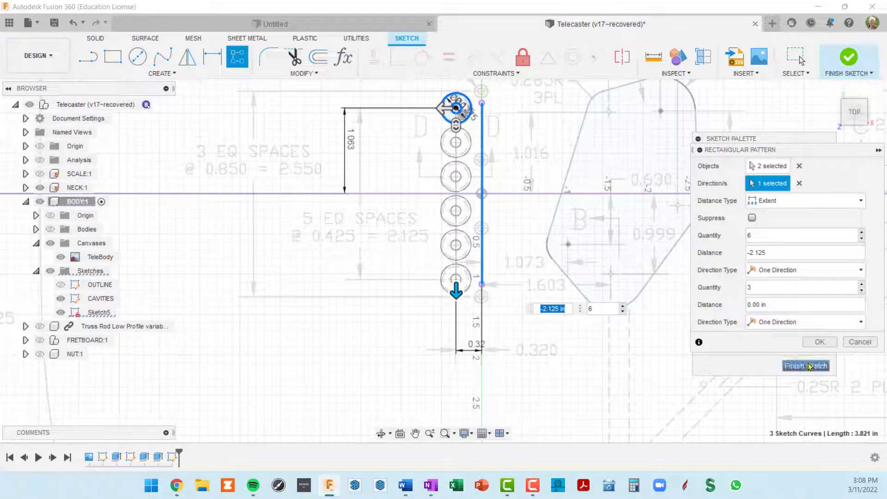
{"action": "left_click", "coordinate": [819, 342]}
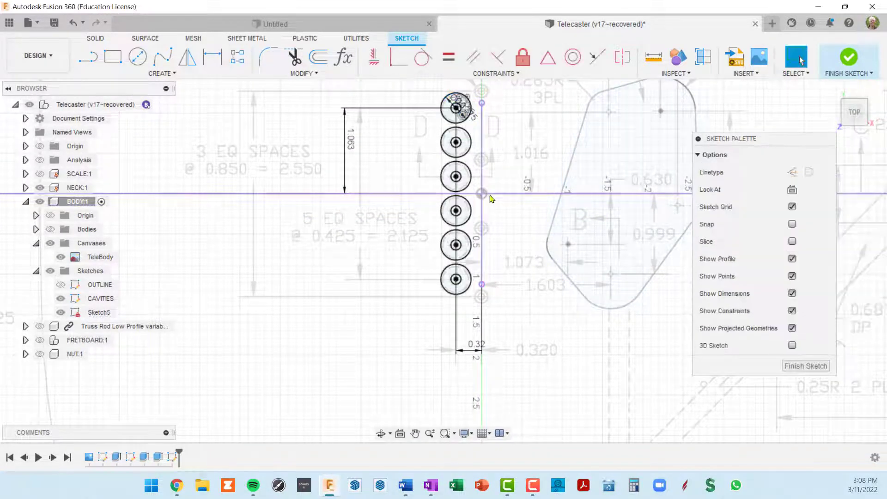
- Compare the patterned string holes with the blueprint and review the rectangular pattern's settings without changing them
{"action": "scroll", "coordinate": [462, 185], "scroll_direction": "up", "scroll_amount": 2}
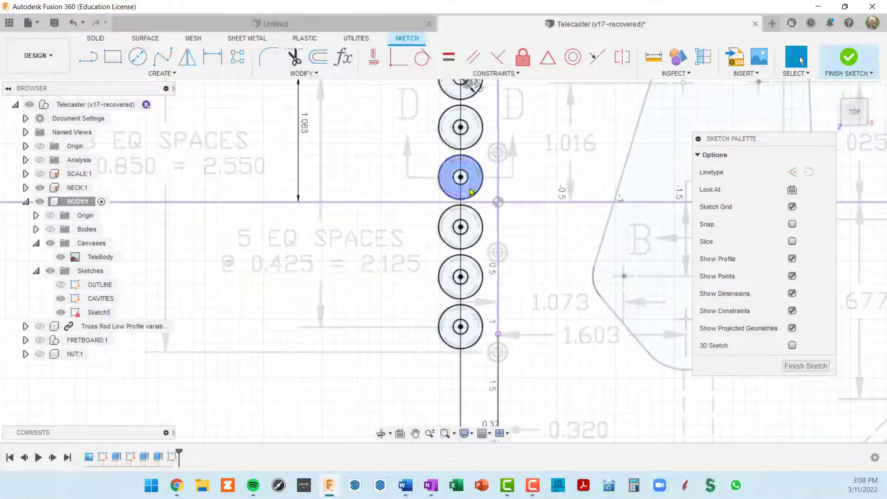
{"action": "scroll", "coordinate": [484, 206], "scroll_direction": "down", "scroll_amount": 3}
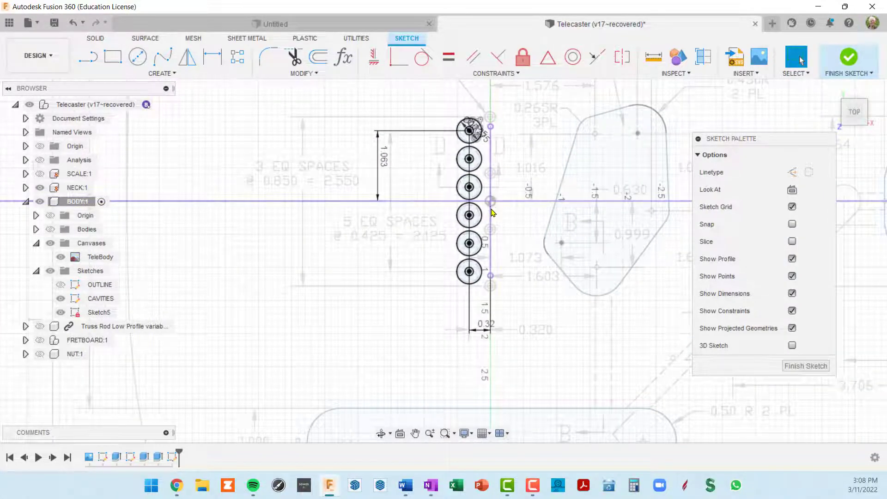
{"action": "scroll", "coordinate": [492, 211], "scroll_direction": "up", "scroll_amount": 4}
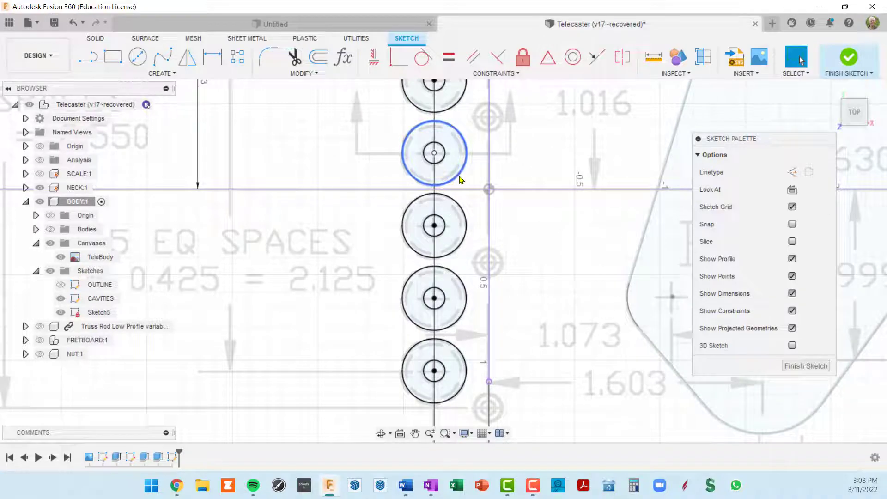
{"action": "scroll", "coordinate": [460, 180], "scroll_direction": "down", "scroll_amount": 3}
{"action": "mouse_move", "coordinate": [460, 91]}
{"action": "middle_mouse_down"}
{"action": "mouse_move", "coordinate": [489, 149]}
{"action": "mouse_move", "coordinate": [515, 175]}
{"action": "middle_mouse_up"}
{"action": "scroll", "coordinate": [515, 174], "scroll_direction": "up", "scroll_amount": 8}
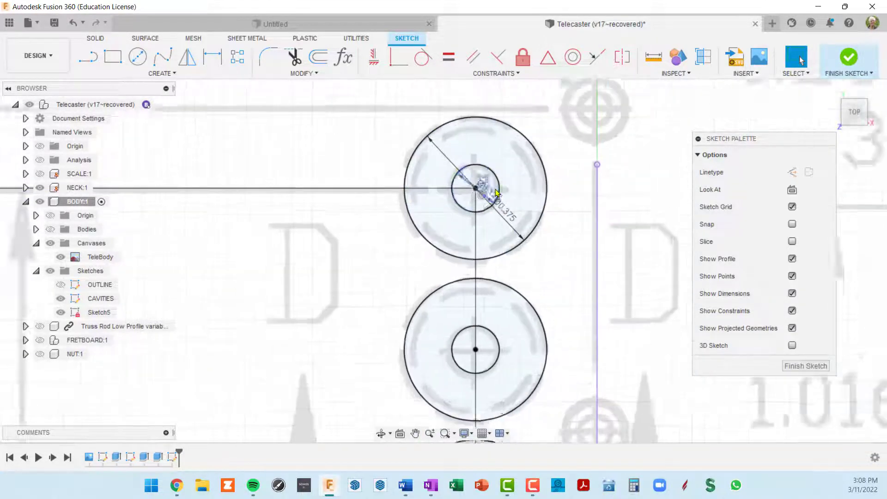
{"action": "scroll", "coordinate": [480, 190], "scroll_direction": "up", "scroll_amount": 3}
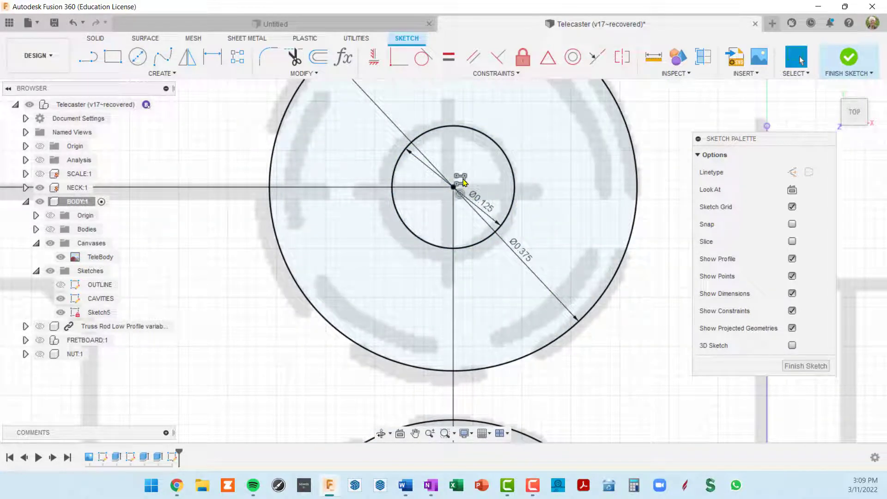
{"action": "double_click", "coordinate": [462, 179]}
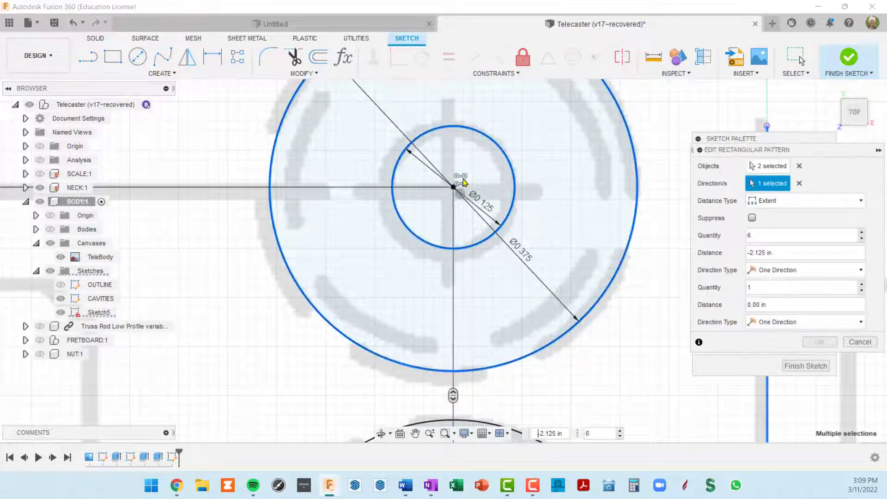
{"action": "mouse_move", "coordinate": [811, 153]}
{"action": "left_mouse_down"}
{"action": "mouse_move", "coordinate": [603, 156]}
{"action": "mouse_move", "coordinate": [619, 147]}
{"action": "mouse_move", "coordinate": [781, 179]}
{"action": "mouse_move", "coordinate": [811, 168]}
{"action": "left_mouse_up"}
{"action": "left_click", "coordinate": [841, 358]}
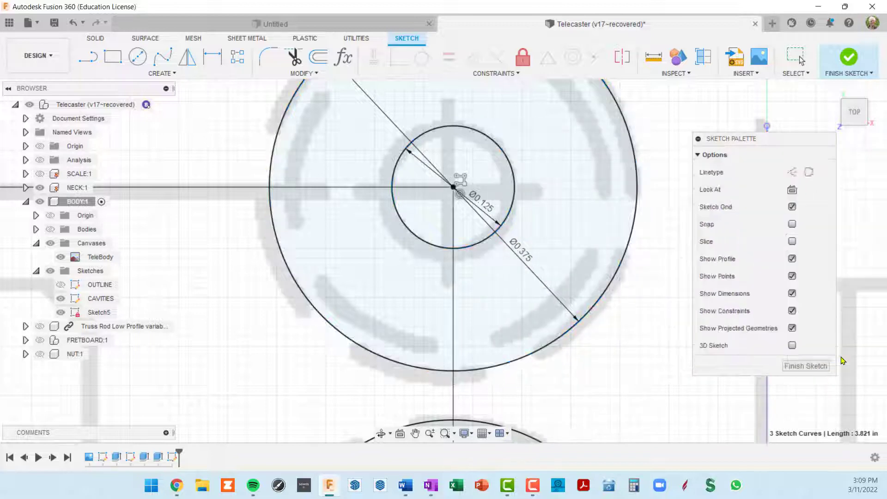
- Examine the string hole row's spacing and the blueprint's diameter callout for the bridge mounting holes
{"action": "scroll", "coordinate": [473, 258], "scroll_direction": "down", "scroll_amount": 10}
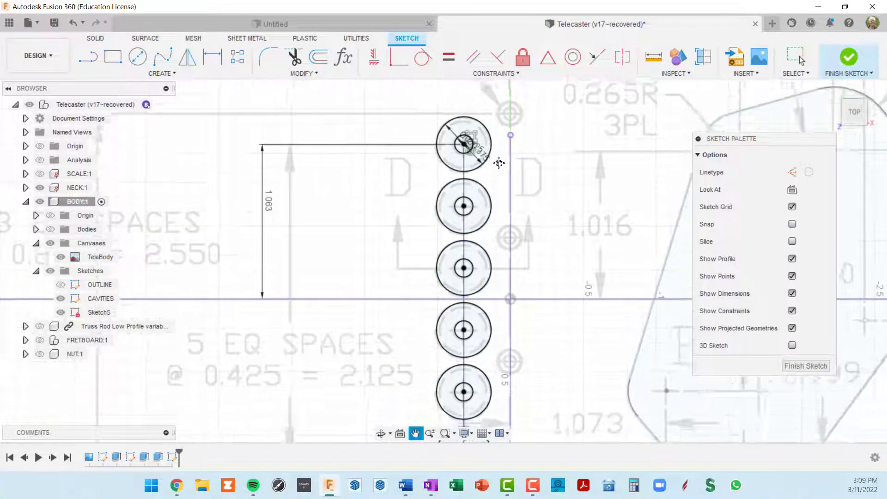
{"action": "scroll", "coordinate": [505, 193], "scroll_direction": "down", "scroll_amount": 3}
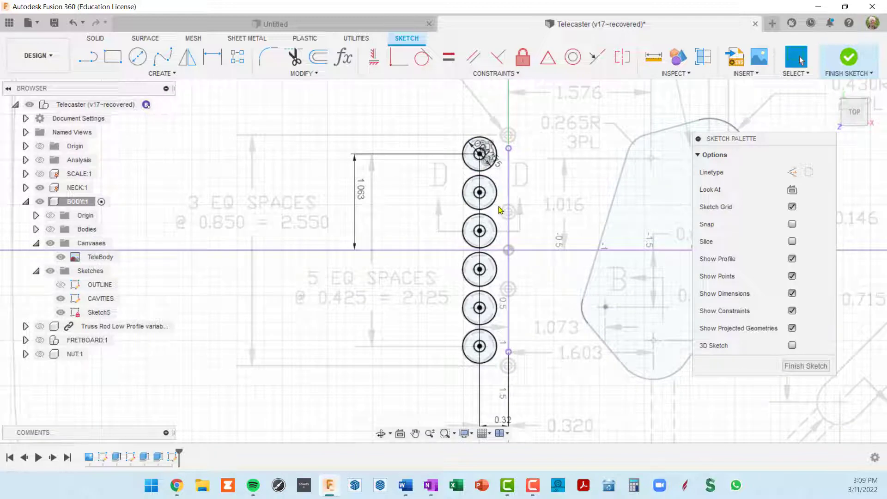
{"action": "scroll", "coordinate": [514, 157], "scroll_direction": "up", "scroll_amount": 2}
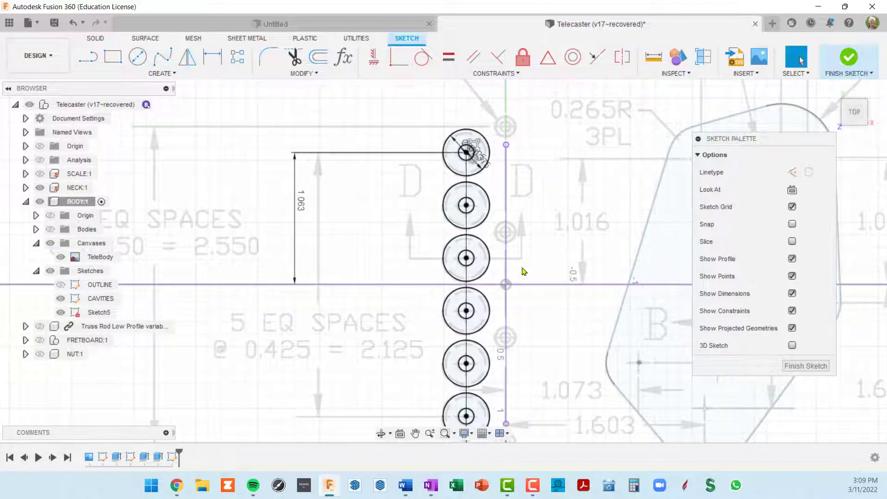
{"action": "scroll", "coordinate": [510, 356], "scroll_direction": "down", "scroll_amount": 3}
{"action": "scroll", "coordinate": [500, 218], "scroll_direction": "up", "scroll_amount": 3}
{"action": "scroll", "coordinate": [501, 370], "scroll_direction": "down", "scroll_amount": 3}
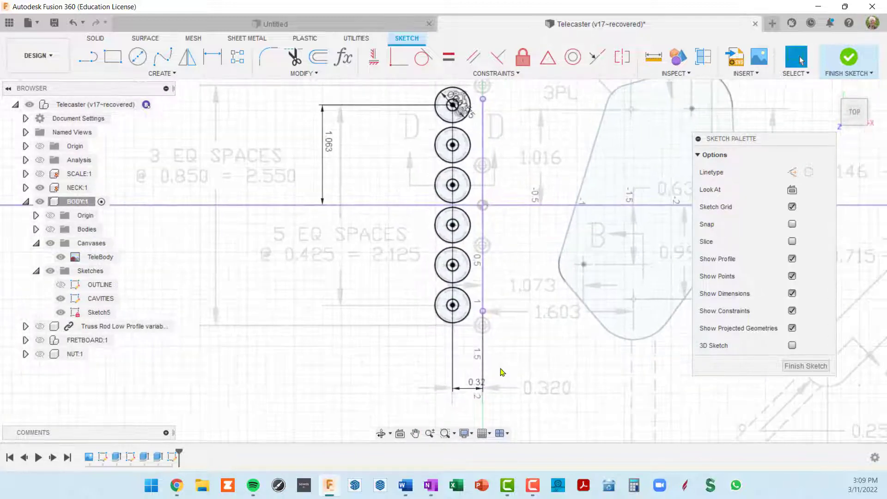
{"action": "left_click", "coordinate": [484, 382]}
{"action": "middle_click_drag", "start_coordinate": [511, 249], "coordinate": [504, 289]}
{"action": "middle_click_drag", "start_coordinate": [488, 161], "coordinate": [508, 303]}
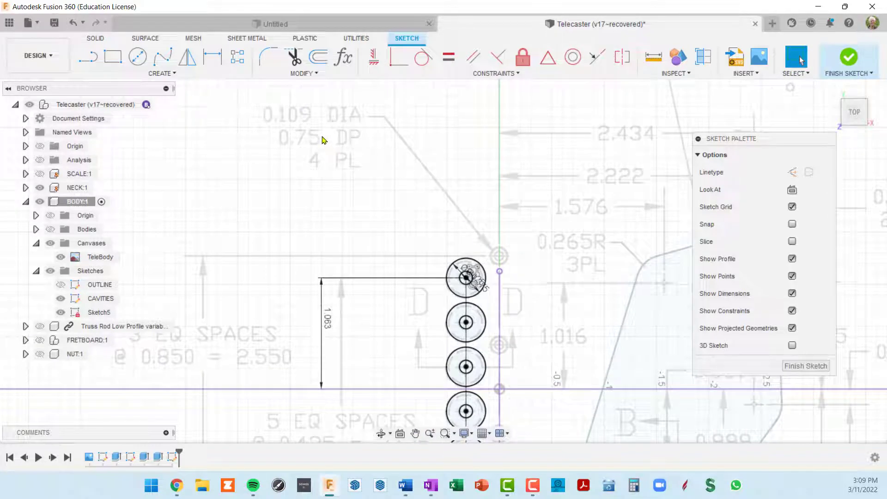
{"action": "scroll", "coordinate": [496, 263], "scroll_direction": "up", "scroll_amount": 3}
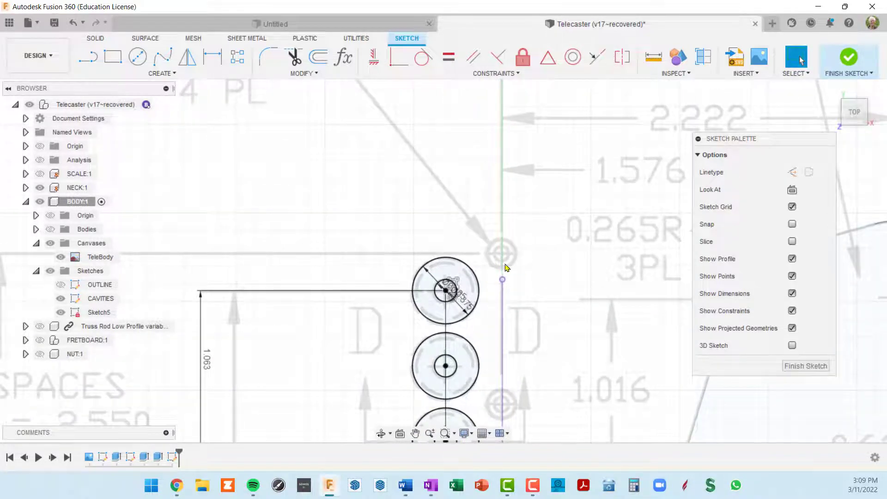
- Sketch a circle about 0.086 in in diameter at the uppermost bridge mounting hole, centred on the blueprint's mark
{"action": "scroll", "coordinate": [507, 268], "scroll_direction": "down", "scroll_amount": 3}
{"action": "key", "text": "c"}
{"action": "scroll", "coordinate": [516, 278], "scroll_direction": "up", "scroll_amount": 3}
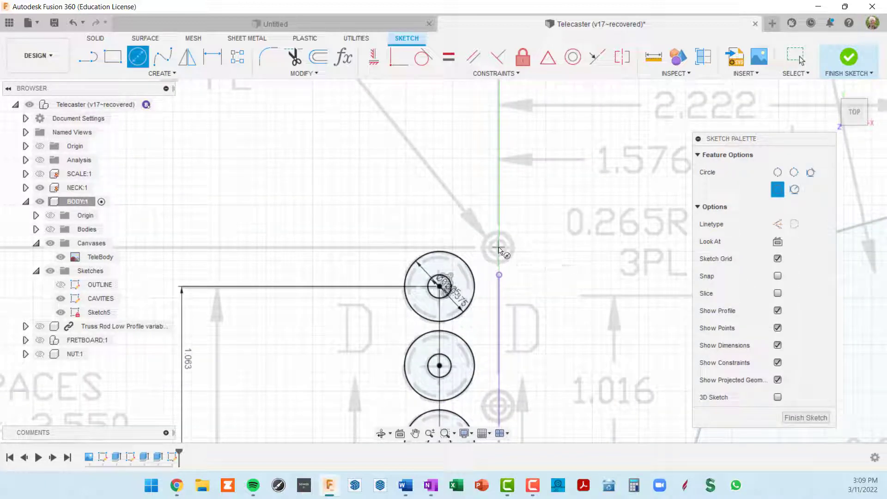
{"action": "left_click", "coordinate": [498, 248]}
{"action": "scroll", "coordinate": [503, 257], "scroll_direction": "up", "scroll_amount": 1}
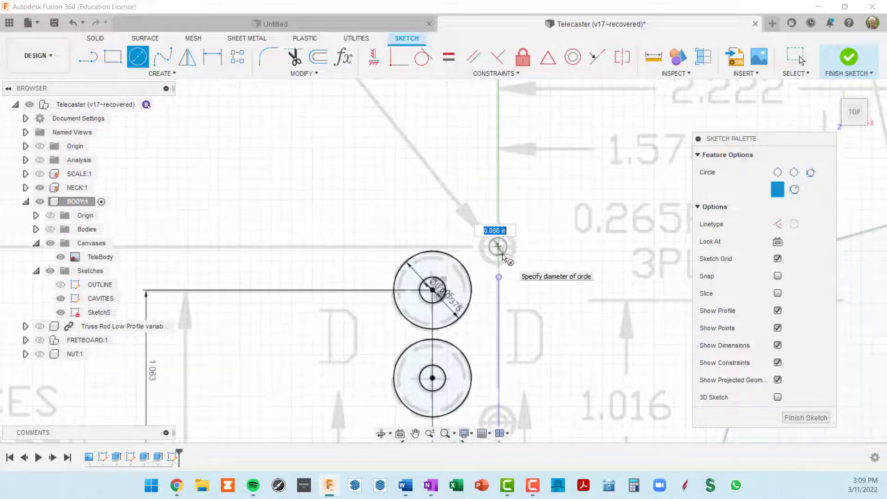
{"action": "left_click", "coordinate": [503, 256]}
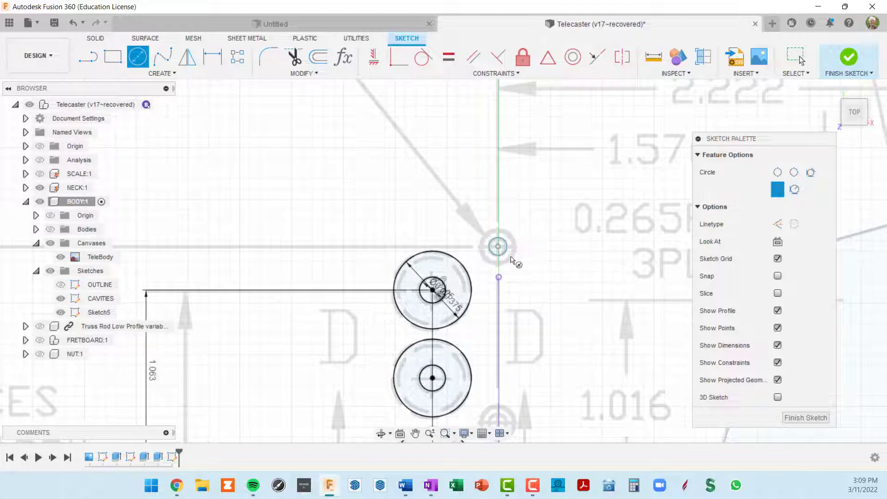
{"action": "scroll", "coordinate": [524, 254], "scroll_direction": "up", "scroll_amount": 2}
{"action": "scroll", "coordinate": [517, 203], "scroll_direction": "down", "scroll_amount": 2}
{"action": "scroll", "coordinate": [522, 206], "scroll_direction": "down", "scroll_amount": 2}
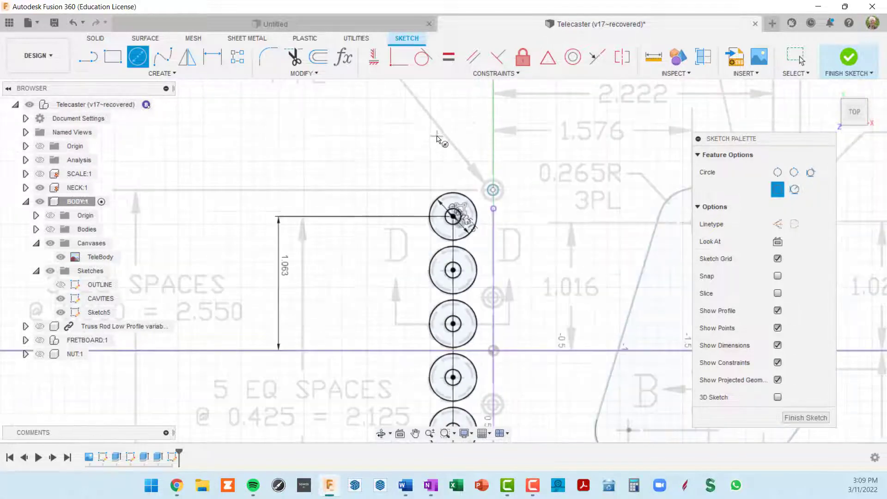
{"action": "middle_click_drag", "start_coordinate": [452, 213], "coordinate": [471, 323]}
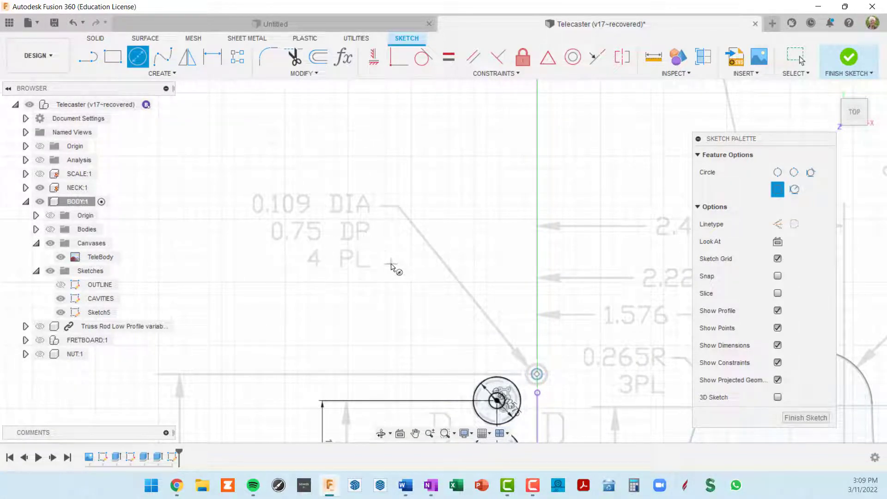
{"action": "middle_click_drag", "start_coordinate": [497, 267], "coordinate": [475, 181]}
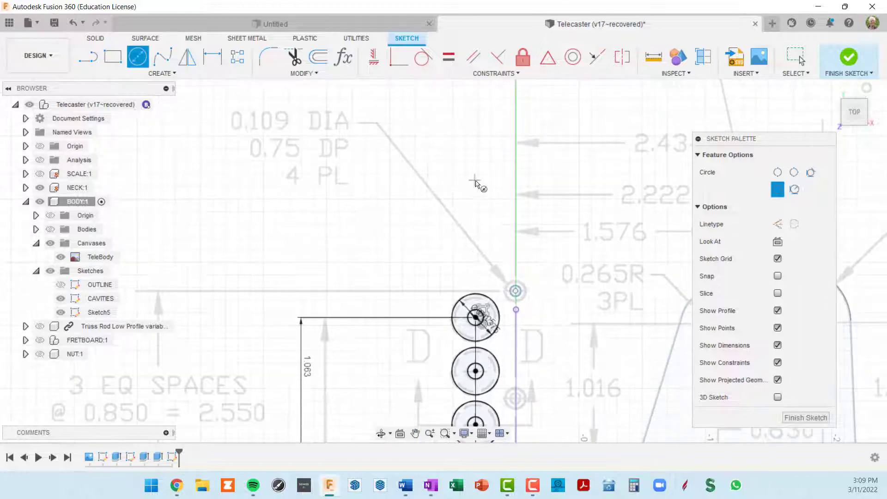
{"action": "scroll", "coordinate": [541, 309], "scroll_direction": "up", "scroll_amount": 5}
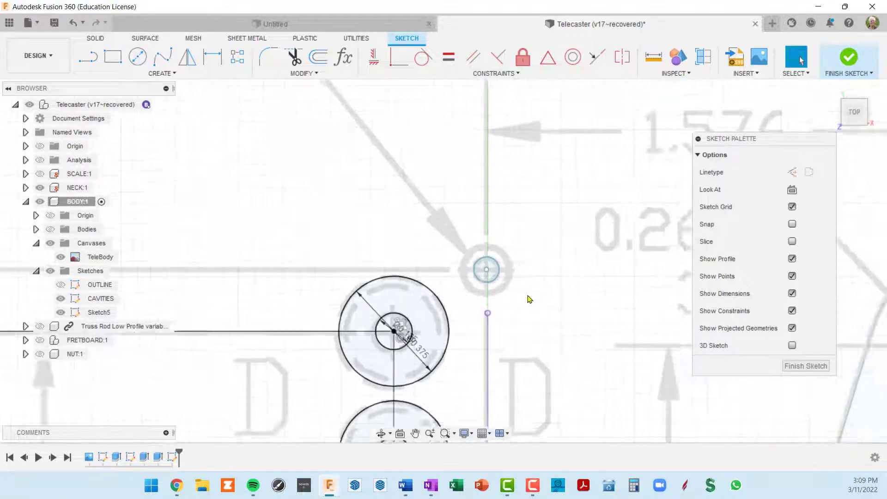
- Dimension the uppermost bridge mounting hole circle's diameter at 0.109 in
{"action": "key", "text": "Escape"}
{"action": "left_click", "coordinate": [493, 279]}
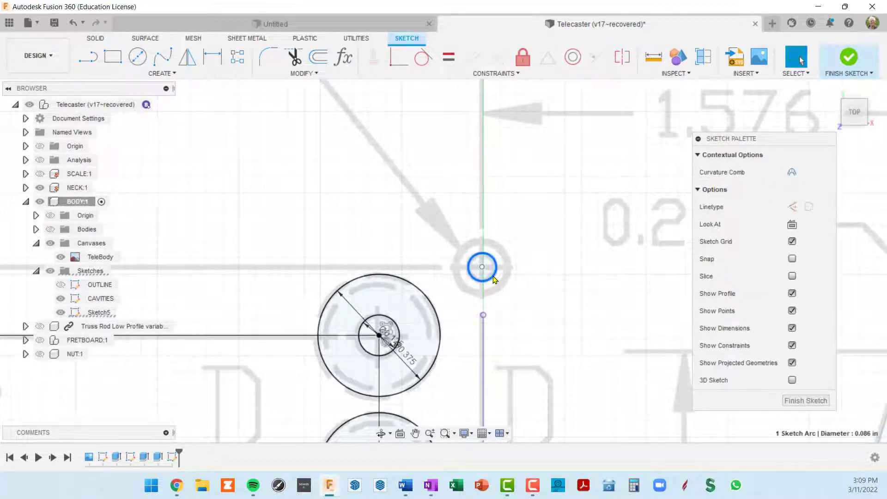
{"action": "key", "text": "d"}
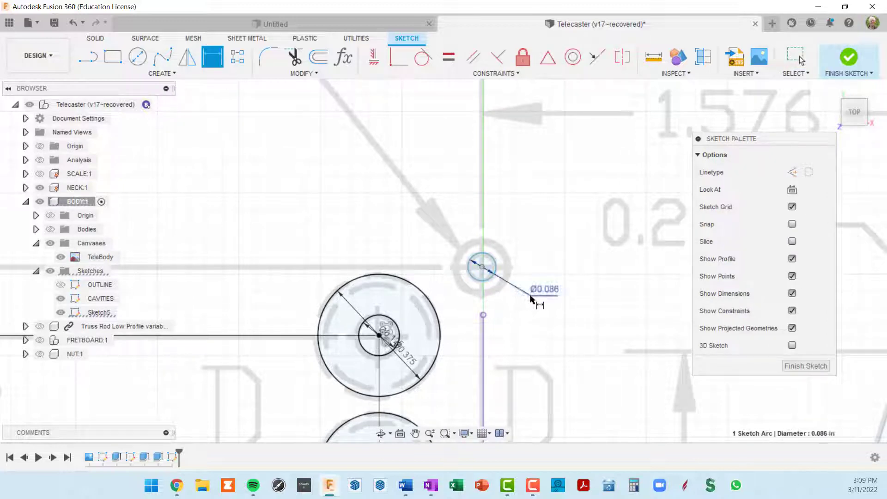
{"action": "left_click", "coordinate": [531, 299]}
{"action": "type", "text": "1"}
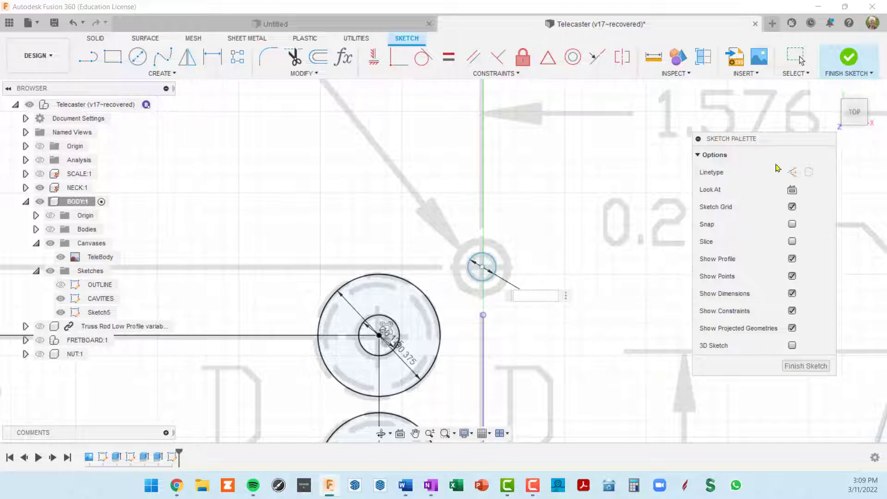
{"action": "mouse_move", "coordinate": [217, 138]}
{"action": "middle_mouse_down"}
{"action": "mouse_move", "coordinate": [422, 321]}
{"action": "mouse_move", "coordinate": [509, 440]}
{"action": "mouse_move", "coordinate": [684, 463]}
{"action": "mouse_move", "coordinate": [415, 258]}
{"action": "mouse_move", "coordinate": [414, 226]}
{"action": "mouse_move", "coordinate": [401, 217]}
{"action": "middle_mouse_up"}
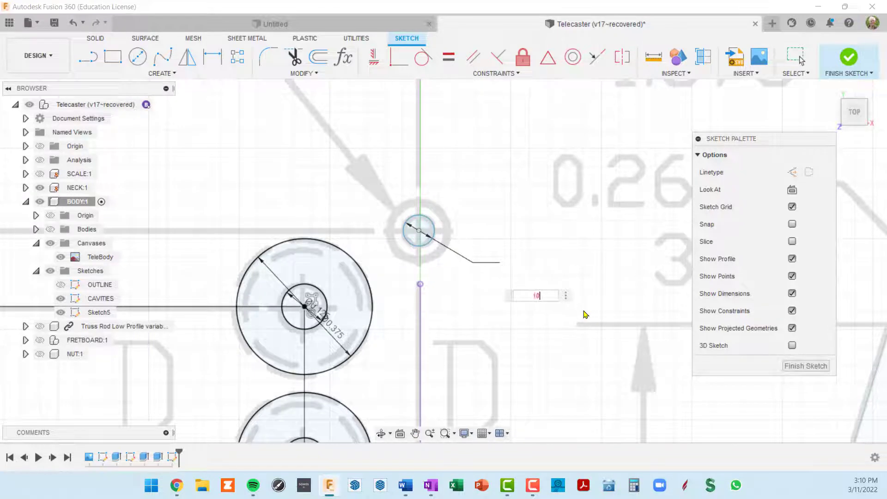
{"action": "key", "text": "Return"}
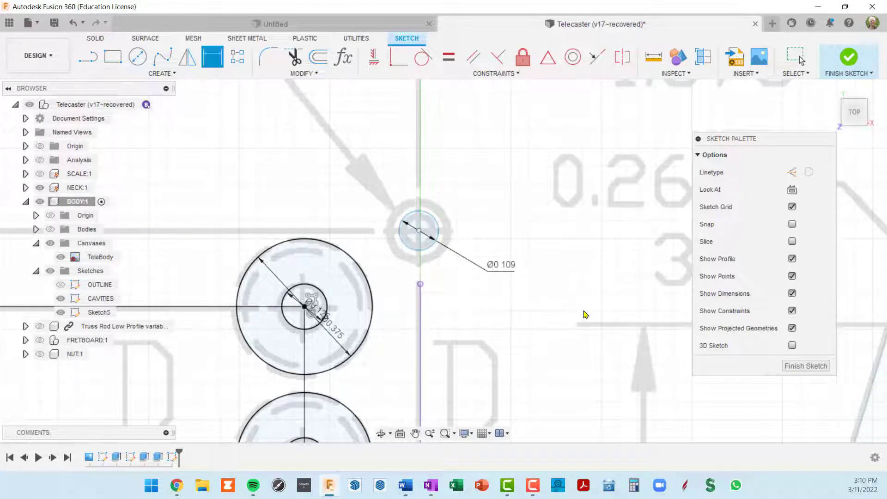
- Constrain the mounting hole circle's centre vertically in line with the upper endpoint of the vertical bridge line
{"action": "scroll", "coordinate": [531, 284], "scroll_direction": "down", "scroll_amount": 3}
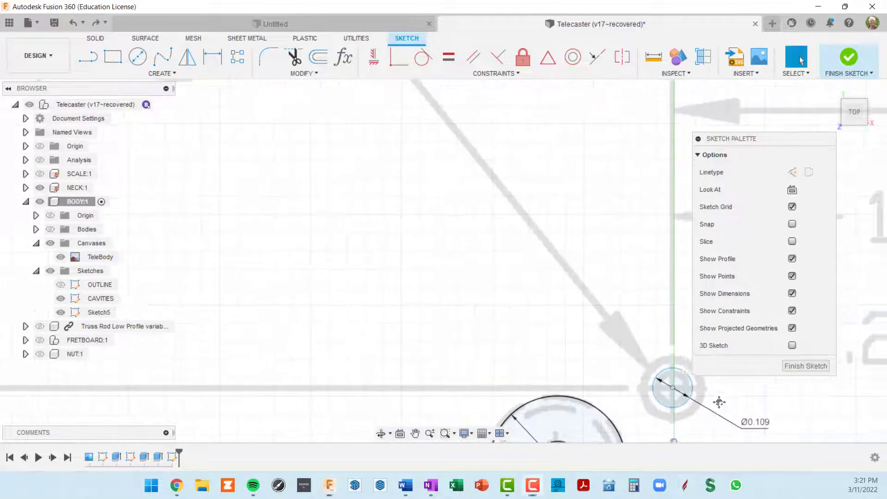
{"action": "mouse_move", "coordinate": [719, 402]}
{"action": "middle_mouse_down"}
{"action": "mouse_move", "coordinate": [605, 257]}
{"action": "mouse_move", "coordinate": [585, 204]}
{"action": "middle_mouse_up"}
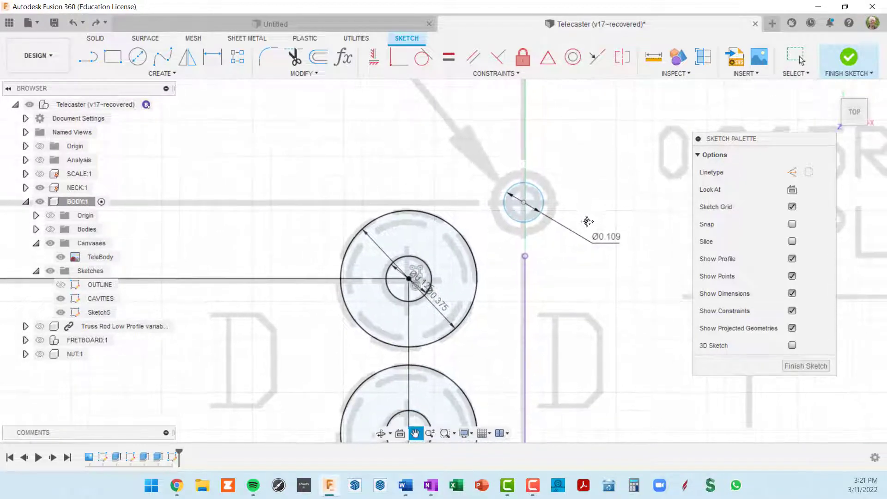
{"action": "scroll", "coordinate": [531, 207], "scroll_direction": "up", "scroll_amount": 4}
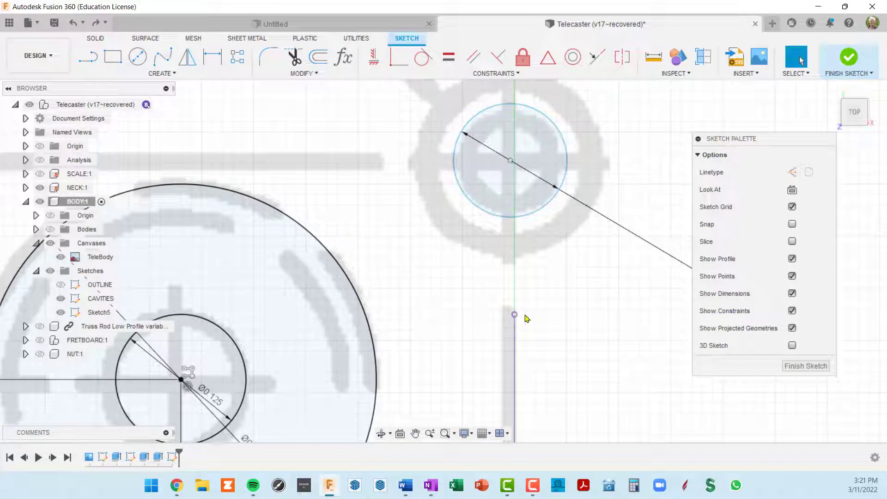
{"action": "left_click", "coordinate": [374, 60]}
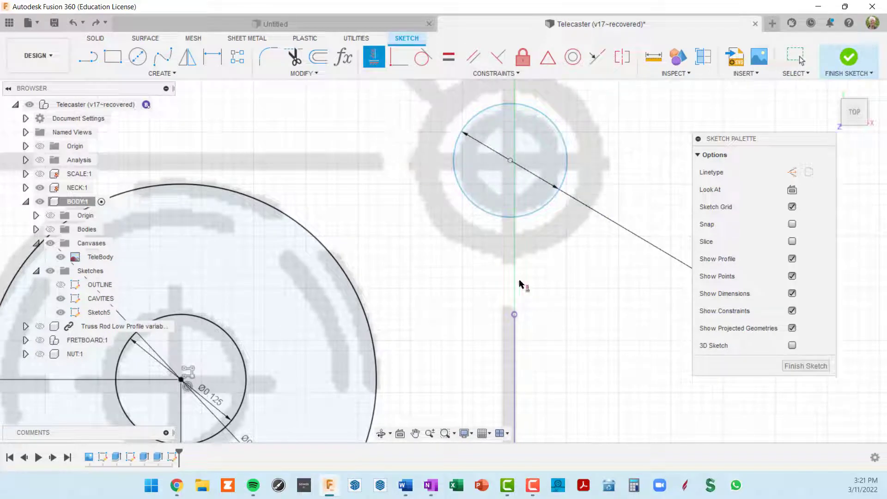
{"action": "left_click", "coordinate": [514, 315]}
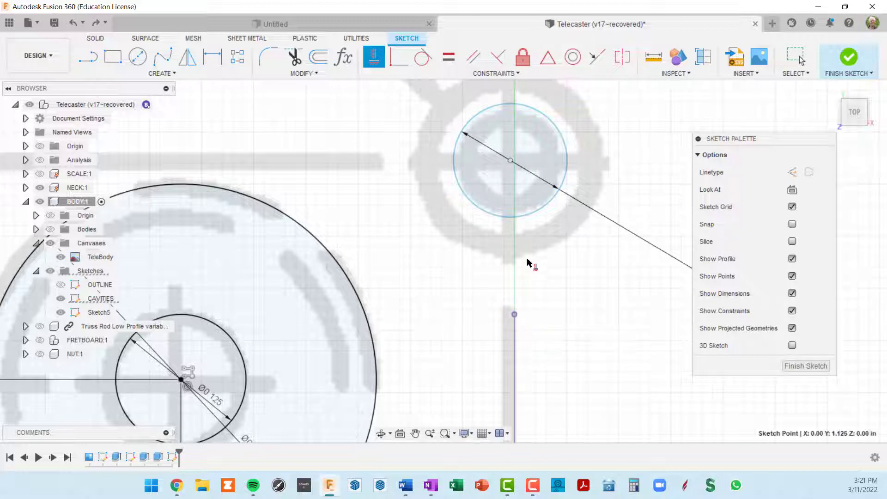
{"action": "left_click", "coordinate": [511, 161]}
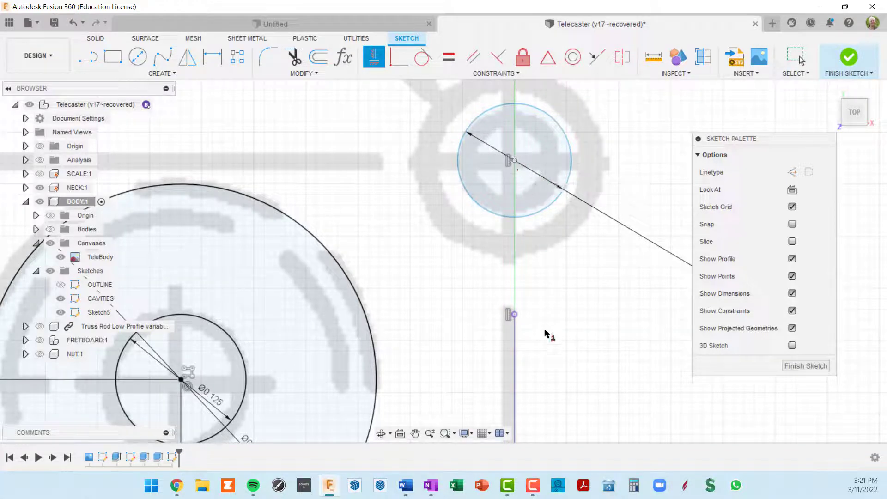
- Dimension the mounting hole's centre at 2.55/2 in above the body's horizontal centreline, using half the blueprint's overall hole spacing
{"action": "scroll", "coordinate": [546, 314], "scroll_direction": "down", "scroll_amount": 2}
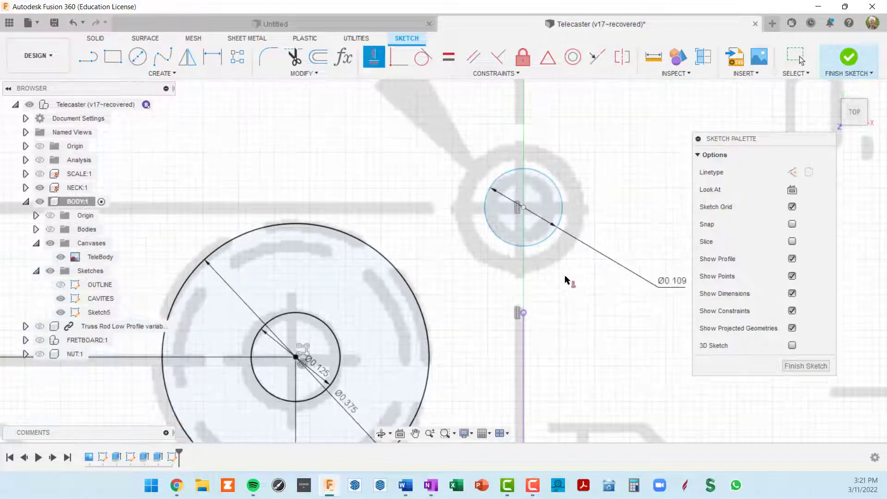
{"action": "middle_click_drag", "start_coordinate": [570, 278], "coordinate": [468, 227]}
{"action": "scroll", "coordinate": [468, 226], "scroll_direction": "down", "scroll_amount": 5}
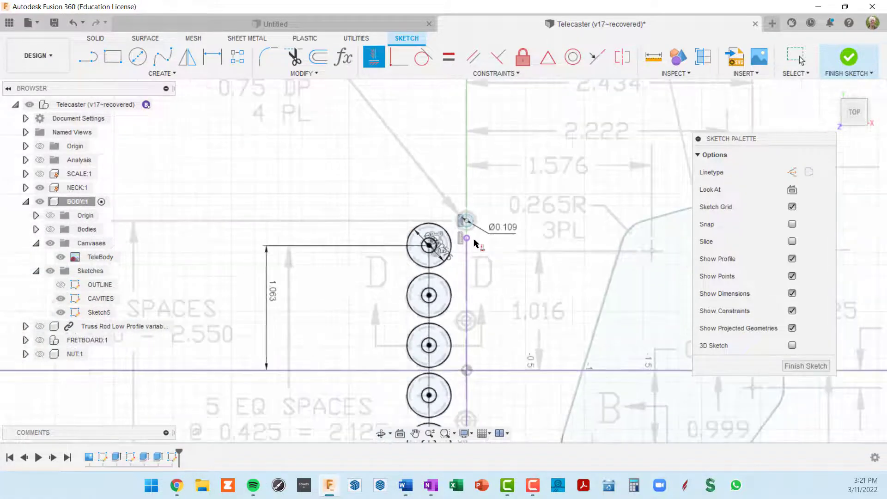
{"action": "scroll", "coordinate": [464, 222], "scroll_direction": "up", "scroll_amount": 1}
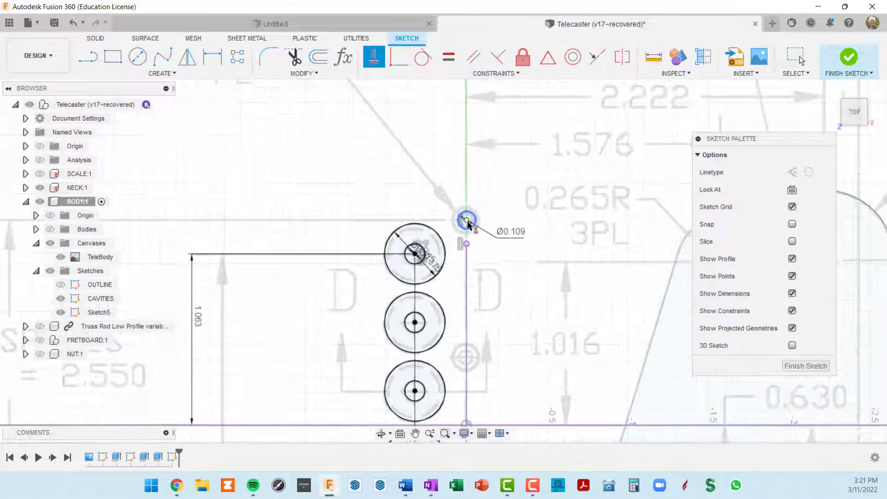
{"action": "scroll", "coordinate": [497, 365], "scroll_direction": "down", "scroll_amount": 2}
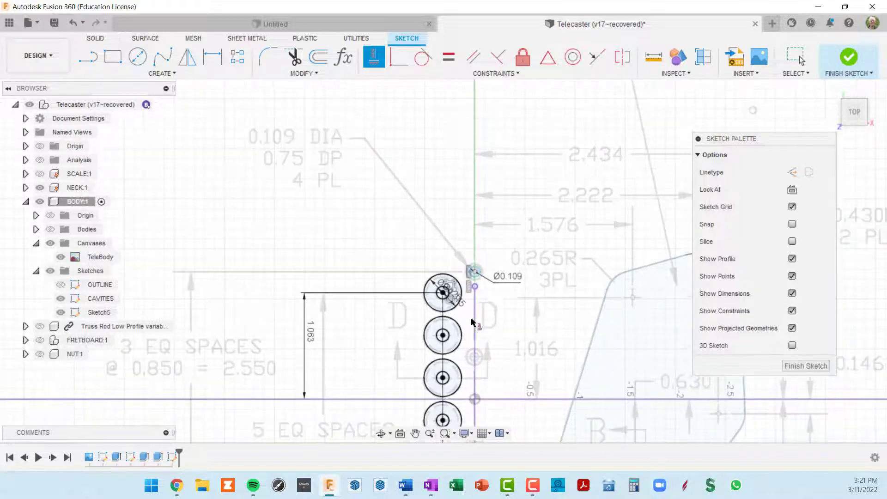
{"action": "scroll", "coordinate": [498, 365], "scroll_direction": "up", "scroll_amount": 1}
{"action": "middle_click_drag", "start_coordinate": [498, 365], "coordinate": [614, 181]}
{"action": "key", "text": "h"}
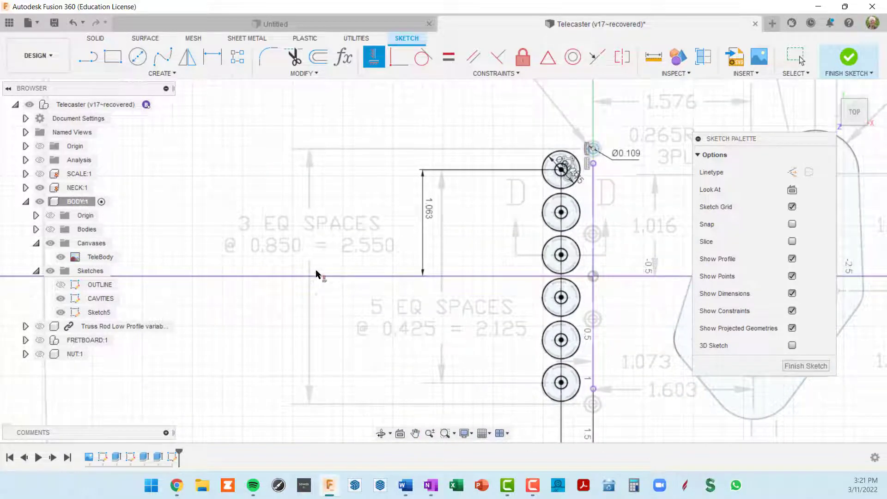
{"action": "middle_click_drag", "start_coordinate": [357, 261], "coordinate": [296, 259]}
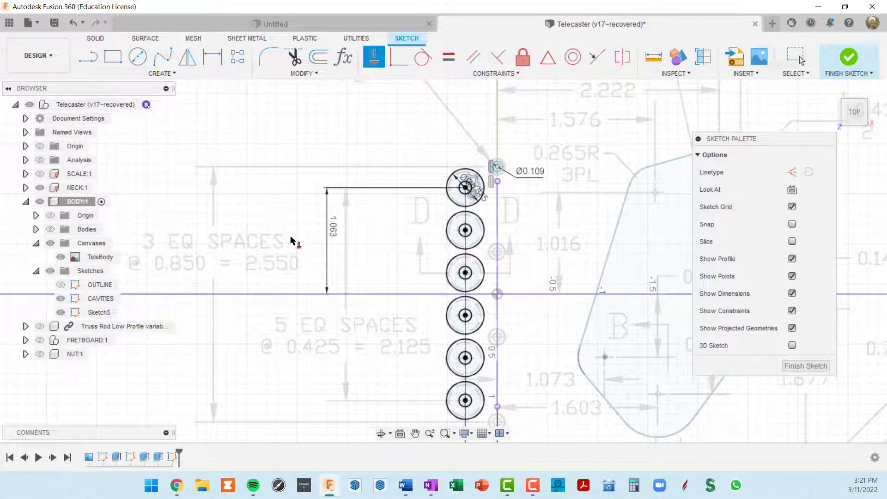
{"action": "key", "text": "d"}
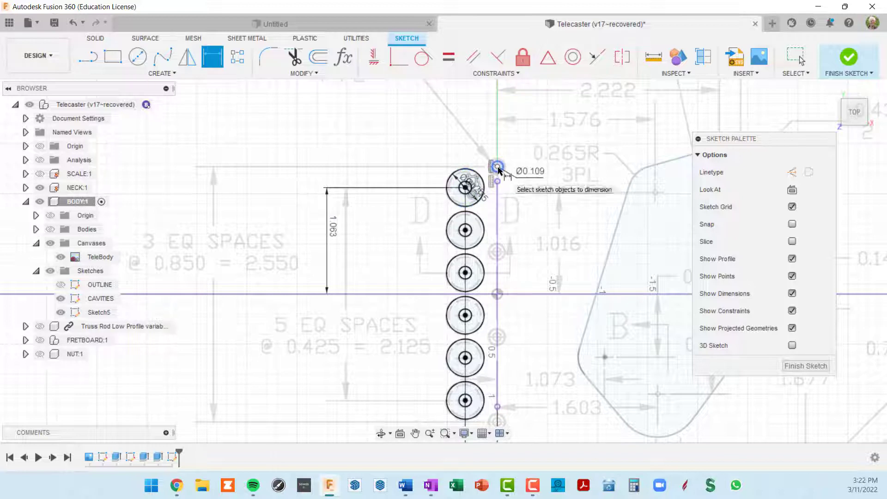
{"action": "left_click", "coordinate": [513, 294]}
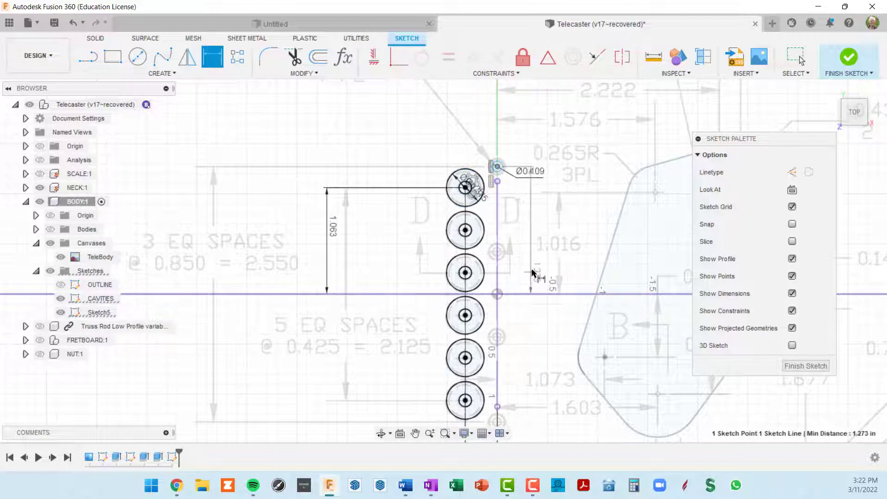
{"action": "left_click", "coordinate": [584, 224]}
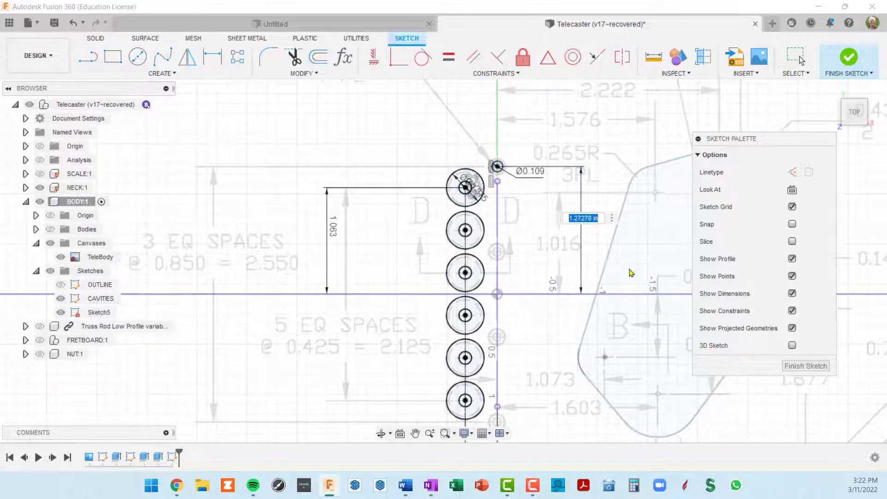
{"action": "type", "text": "2.55/2"}
{"action": "key", "text": "Return"}
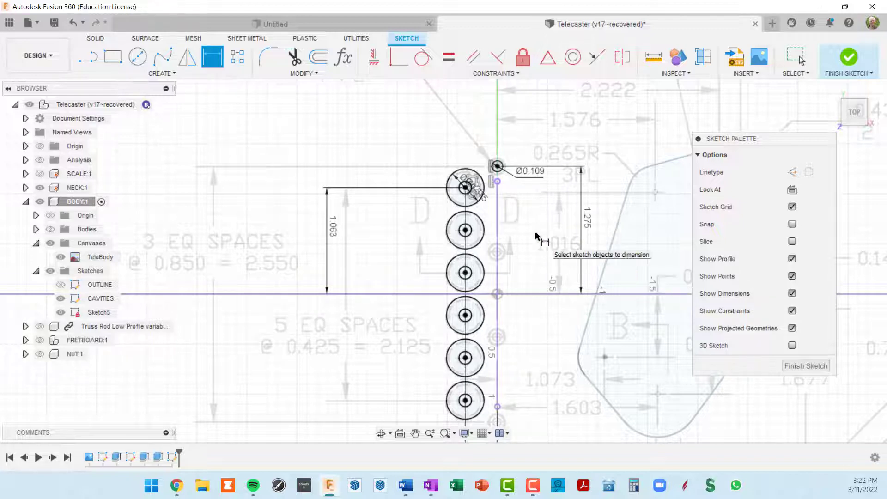
{"action": "scroll", "coordinate": [496, 165], "scroll_direction": "up", "scroll_amount": 3}
{"action": "scroll", "coordinate": [541, 234], "scroll_direction": "down", "scroll_amount": 3}
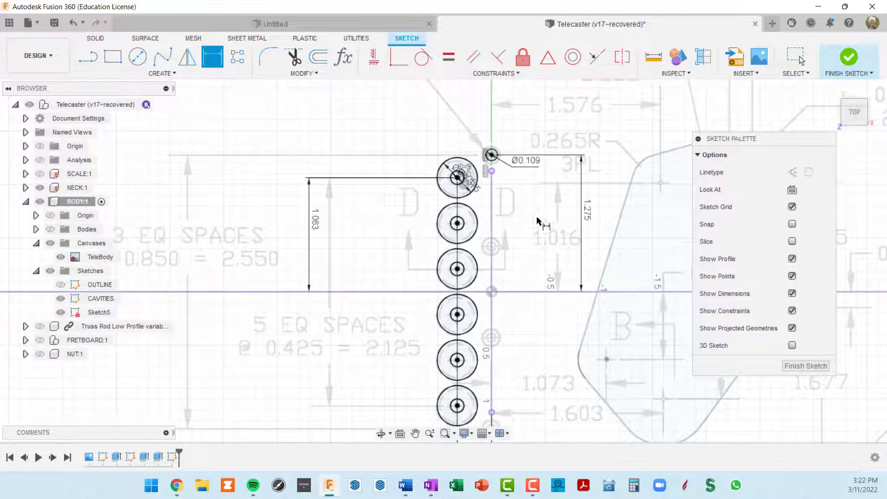
{"action": "scroll", "coordinate": [505, 231], "scroll_direction": "up", "scroll_amount": 3}
{"action": "scroll", "coordinate": [502, 204], "scroll_direction": "up", "scroll_amount": 3}
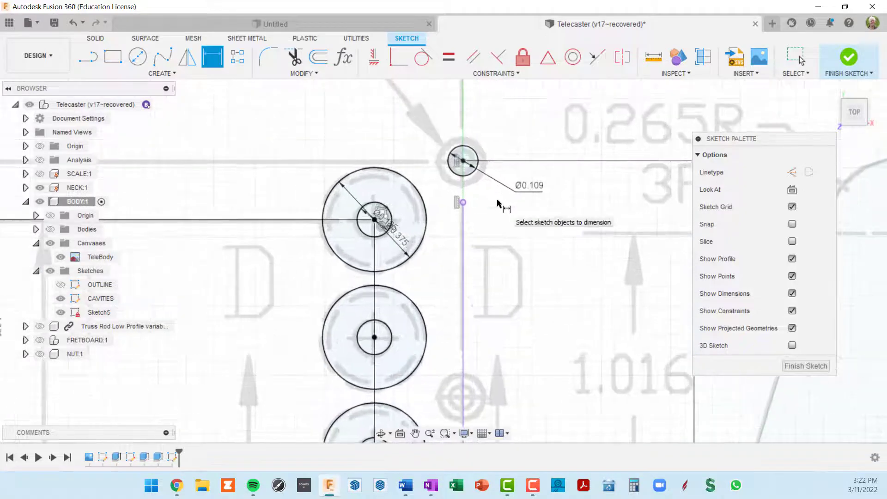
{"action": "scroll", "coordinate": [503, 218], "scroll_direction": "down", "scroll_amount": 4}
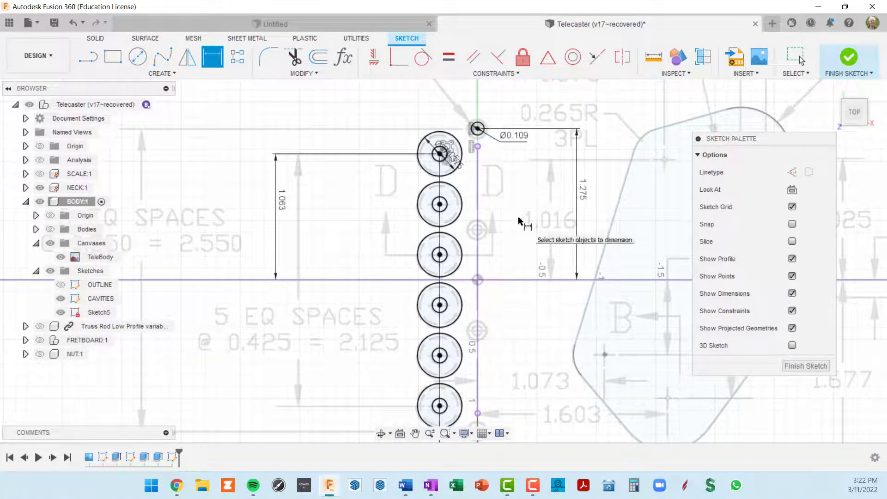
- Pattern the 0.109 in mounting hole circle along the vertical bridge line with quantity 4 and extent -2.55 in, and finish the sketch
{"action": "left_click", "coordinate": [237, 57]}
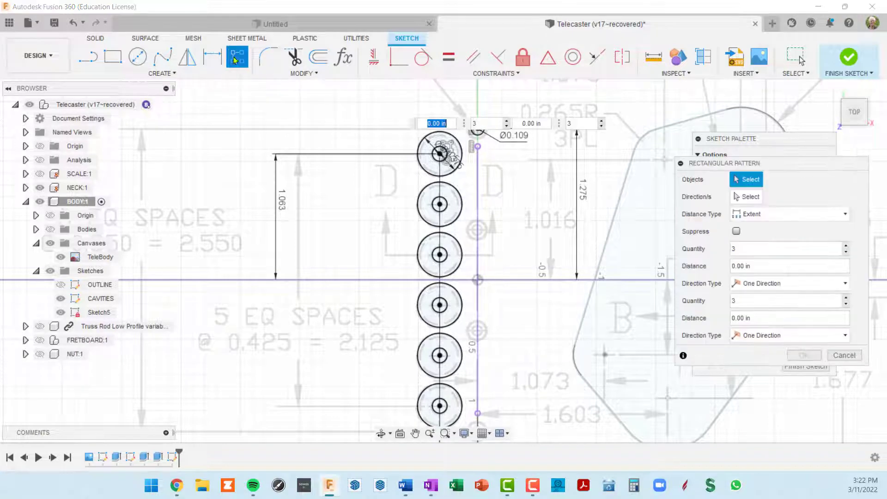
{"action": "middle_click_drag", "start_coordinate": [506, 175], "coordinate": [486, 225]}
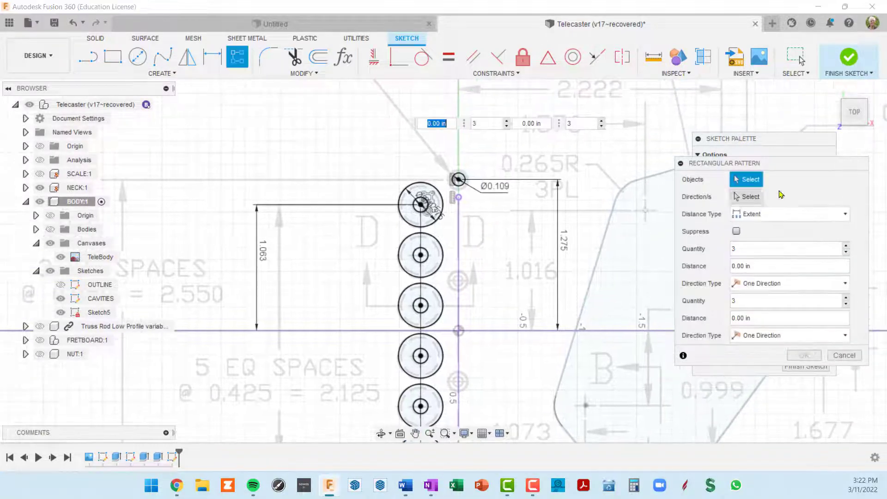
{"action": "scroll", "coordinate": [457, 188], "scroll_direction": "up", "scroll_amount": 4}
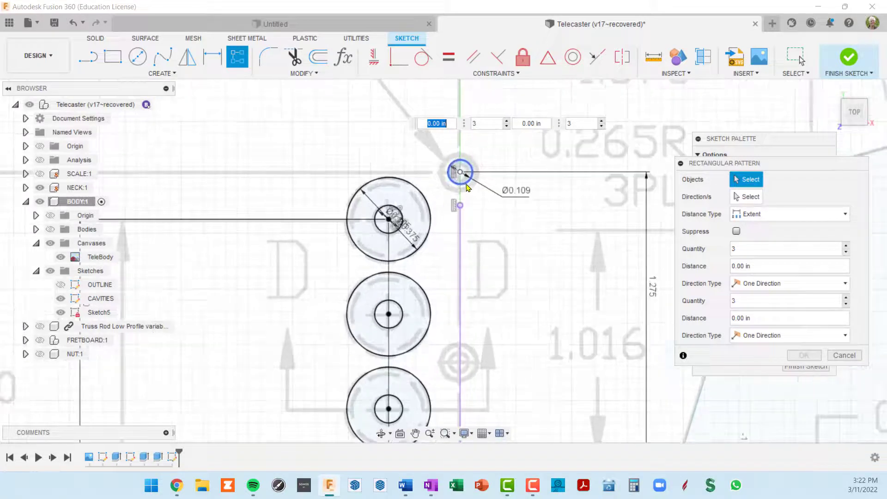
{"action": "left_click", "coordinate": [460, 175]}
{"action": "scroll", "coordinate": [521, 264], "scroll_direction": "down", "scroll_amount": 2}
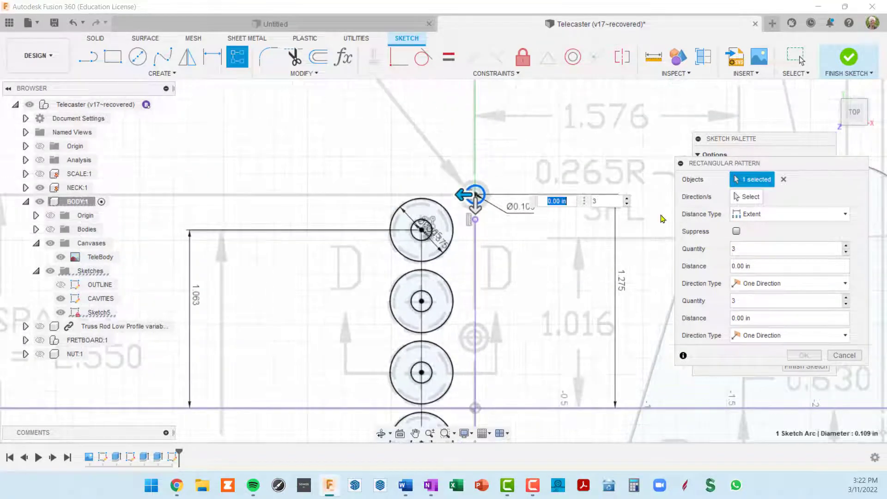
{"action": "left_click", "coordinate": [750, 202]}
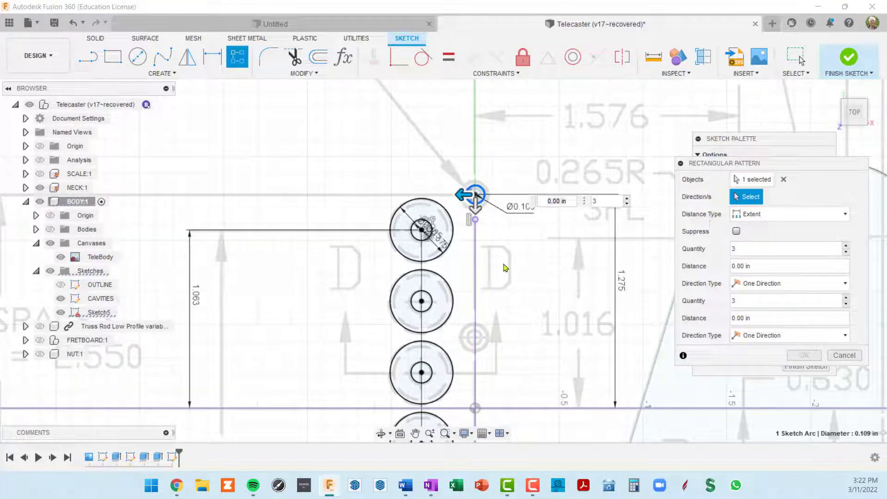
{"action": "left_click", "coordinate": [475, 262]}
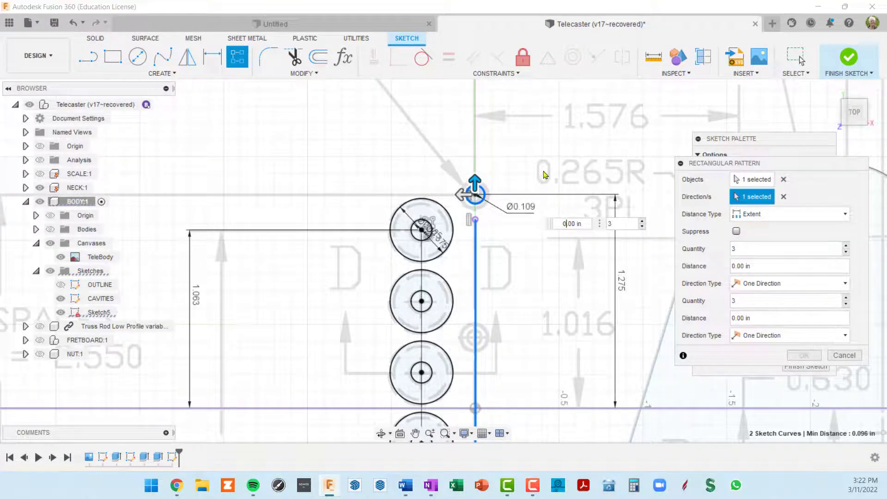
{"action": "left_click", "coordinate": [473, 186]}
{"action": "key", "text": "Tab"}
{"action": "middle_click_drag", "start_coordinate": [536, 274], "coordinate": [507, 238]}
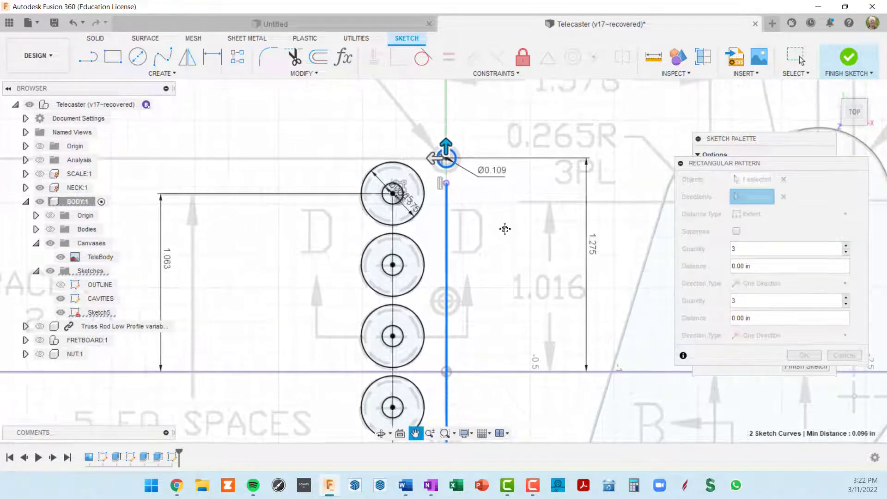
{"action": "scroll", "coordinate": [469, 254], "scroll_direction": "down", "scroll_amount": 2}
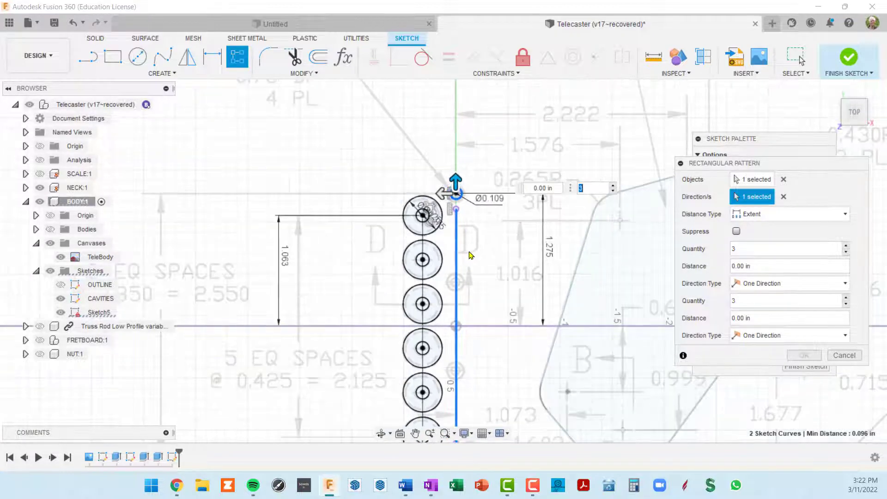
{"action": "middle_click_drag", "start_coordinate": [515, 229], "coordinate": [532, 161]}
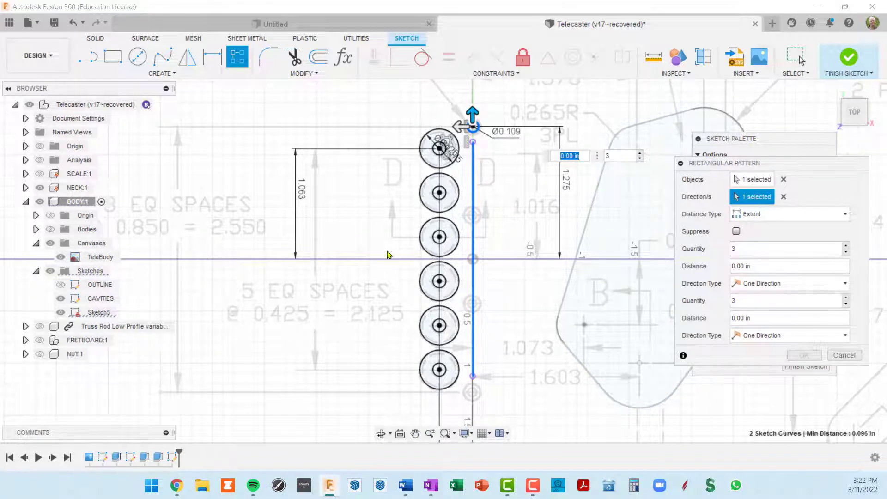
{"action": "middle_click_drag", "start_coordinate": [174, 245], "coordinate": [256, 237]}
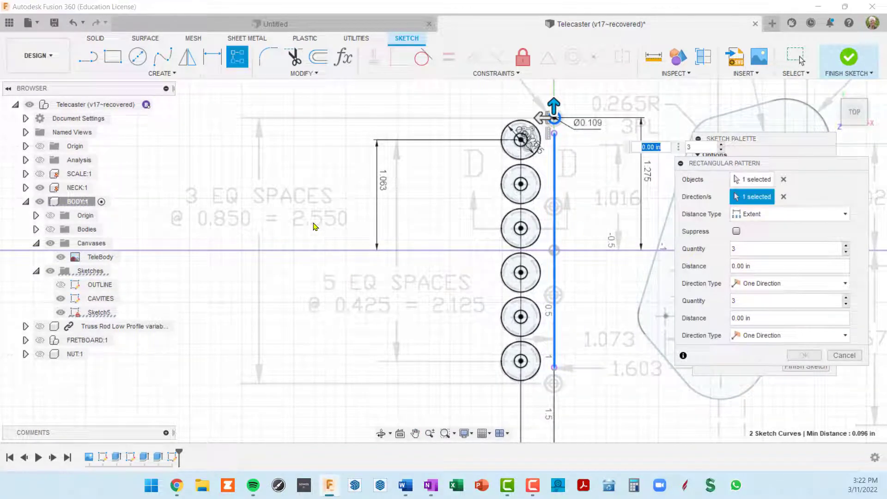
{"action": "middle_click_drag", "start_coordinate": [401, 224], "coordinate": [296, 208]}
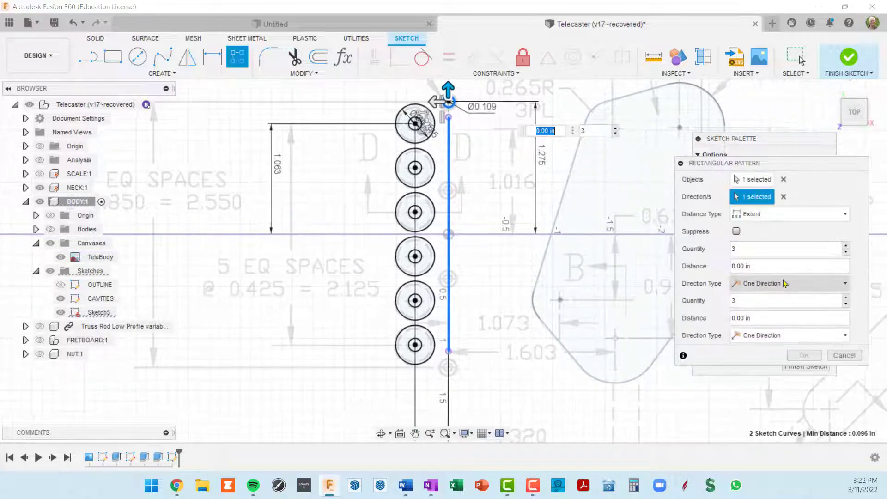
{"action": "left_click", "coordinate": [741, 251]}
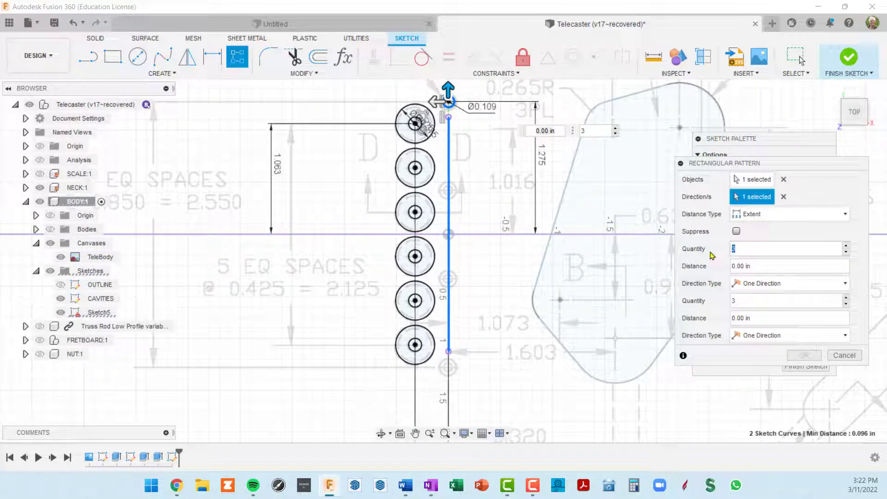
{"action": "type", "text": "4"}
{"action": "double_click", "coordinate": [756, 264]}
{"action": "type", "text": "-2.55"}
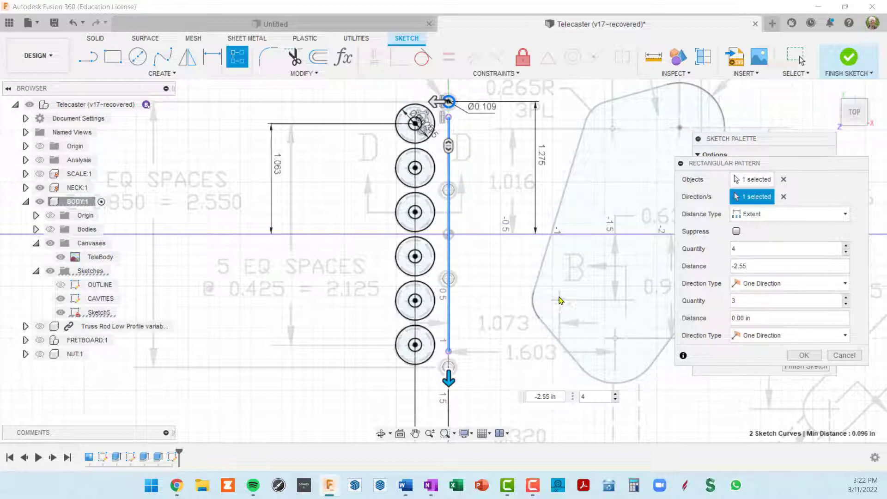
{"action": "left_click", "coordinate": [810, 357]}
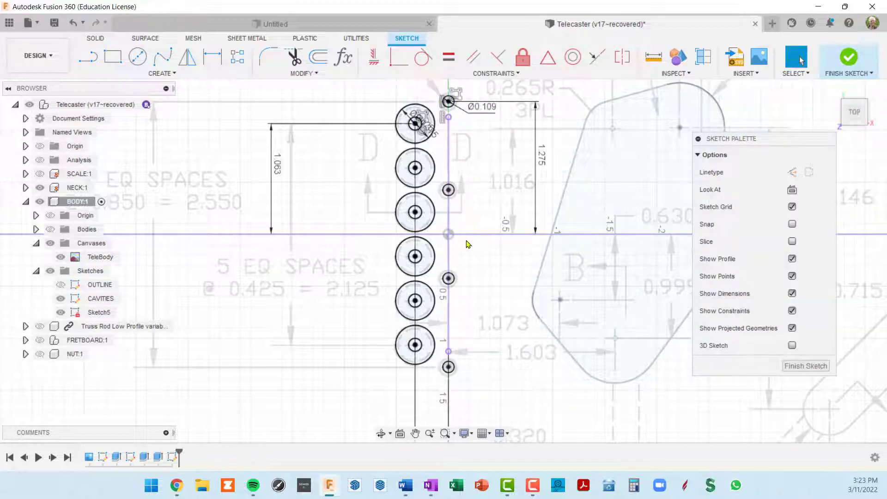
{"action": "scroll", "coordinate": [468, 247], "scroll_direction": "down", "scroll_amount": 3}
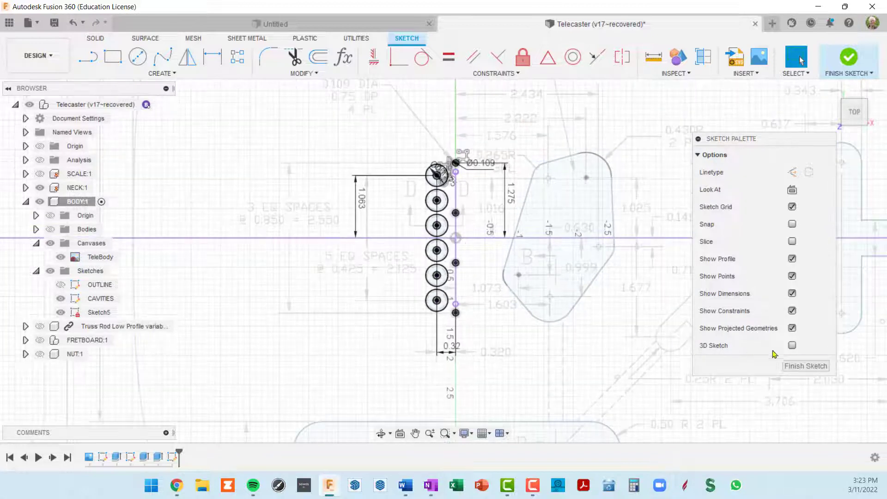
{"action": "left_click", "coordinate": [816, 368]}
- Examine the blueprint's wiring channels between the pickup cavities and the control cavity
{"action": "scroll", "coordinate": [631, 318], "scroll_direction": "down", "scroll_amount": 3}
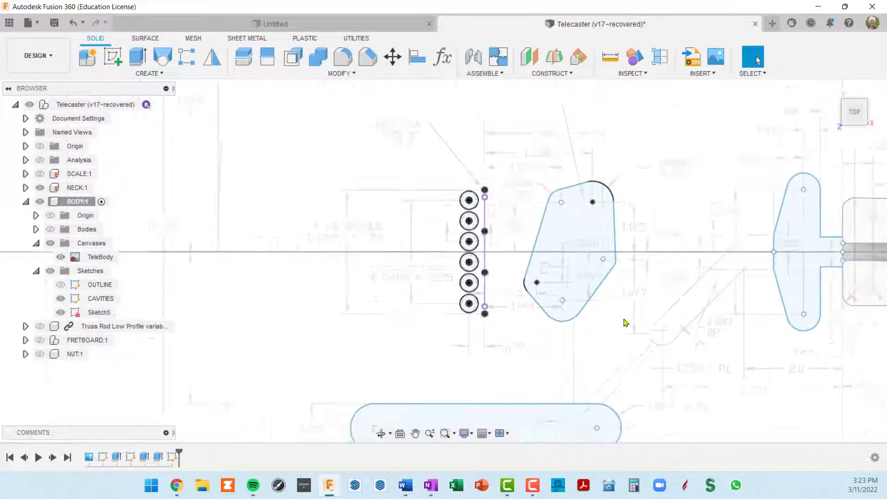
{"action": "middle_click_drag", "start_coordinate": [636, 314], "coordinate": [519, 206]}
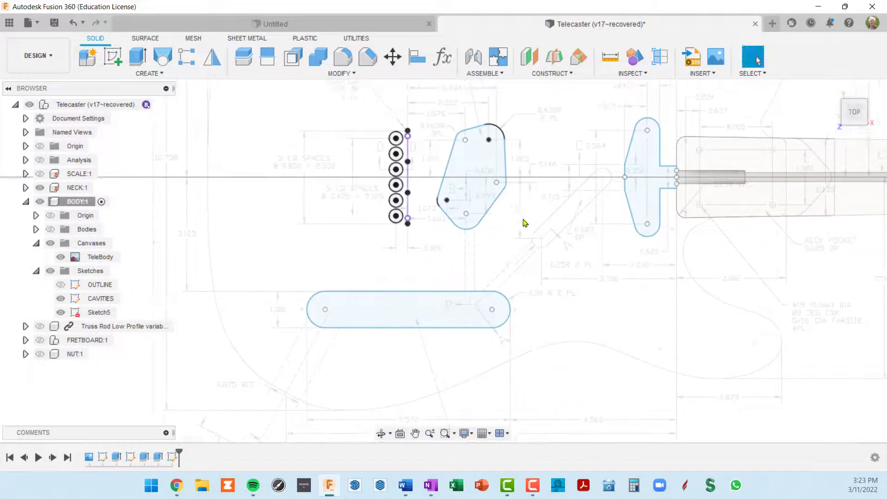
{"action": "scroll", "coordinate": [569, 217], "scroll_direction": "up", "scroll_amount": 2}
{"action": "scroll", "coordinate": [578, 208], "scroll_direction": "down", "scroll_amount": 2}
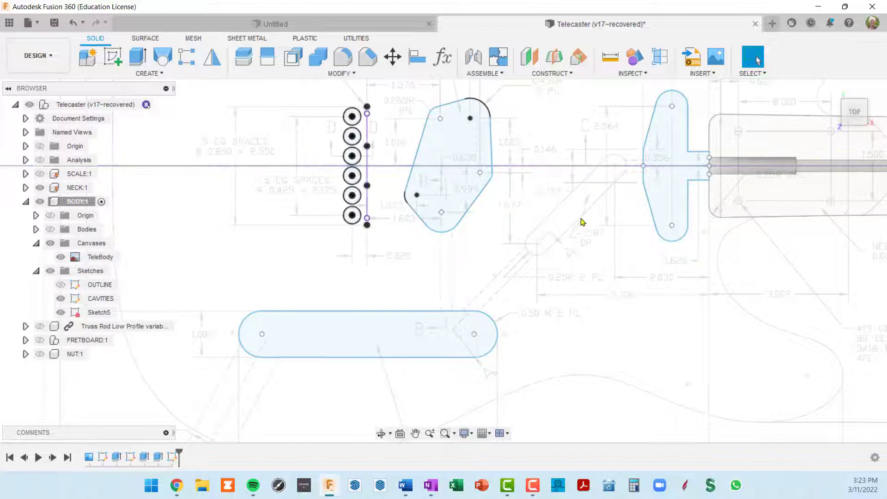
{"action": "middle_click_drag", "start_coordinate": [572, 224], "coordinate": [522, 215]}
{"action": "key", "text": "Escape"}
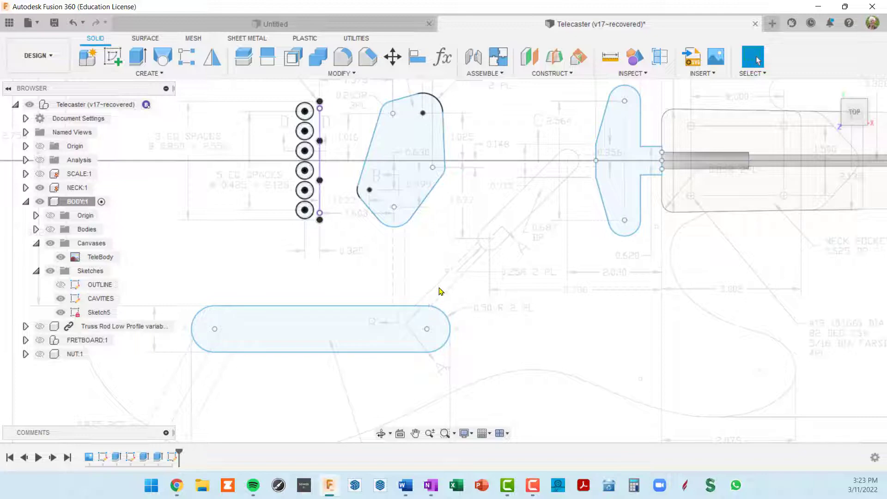
{"action": "middle_click_drag", "start_coordinate": [520, 238], "coordinate": [568, 227]}
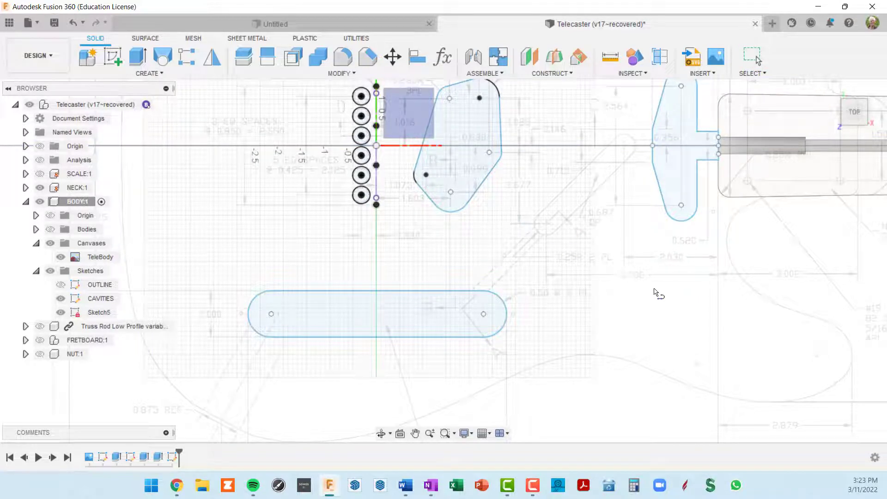
{"action": "scroll", "coordinate": [633, 218], "scroll_direction": "down", "scroll_amount": 2}
{"action": "scroll", "coordinate": [324, 252], "scroll_direction": "down", "scroll_amount": 2}
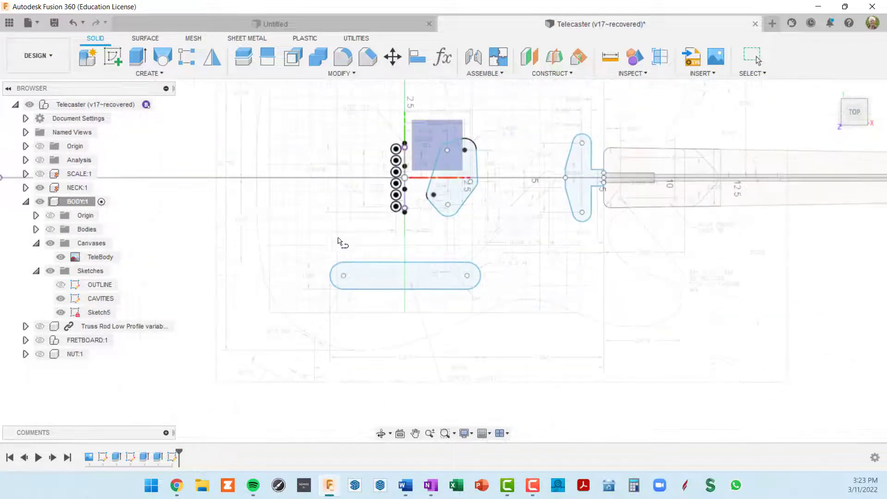
{"action": "mouse_move", "coordinate": [341, 241]}
{"action": "middle_mouse_down"}
{"action": "mouse_move", "coordinate": [447, 248]}
{"action": "mouse_move", "coordinate": [438, 244]}
{"action": "middle_mouse_up"}
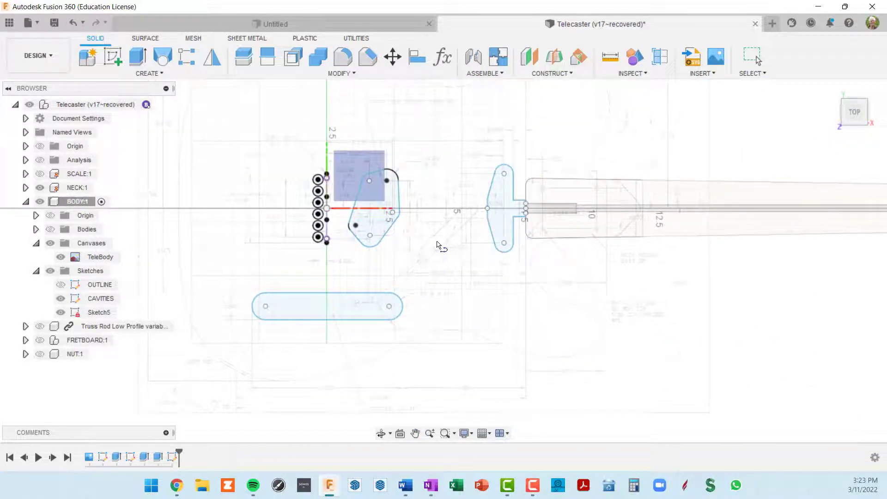
- Rename the bridge hole sketch as HOLES
{"action": "double_click", "coordinate": [97, 319]}
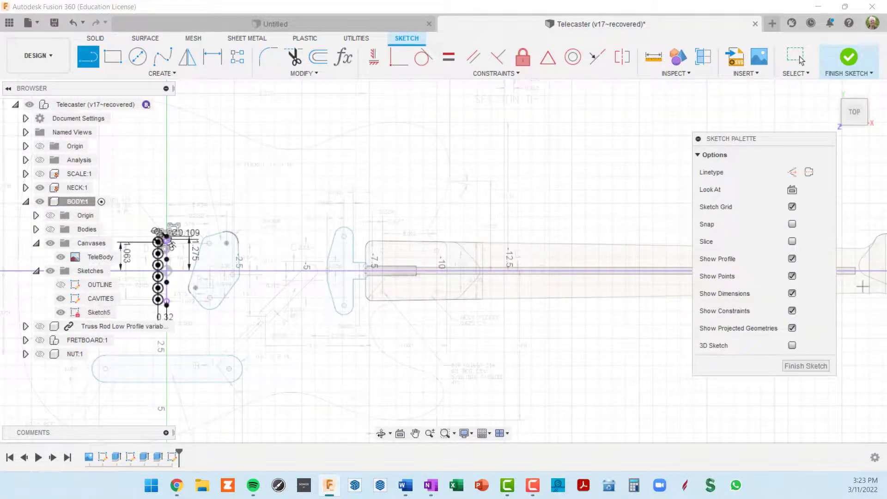
{"action": "left_click", "coordinate": [805, 365]}
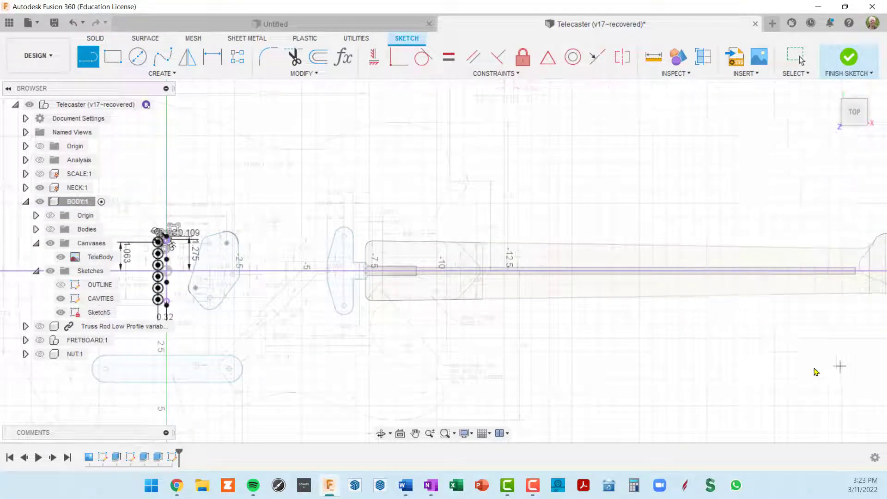
{"action": "left_click", "coordinate": [96, 314]}
{"action": "left_click", "coordinate": [95, 314]}
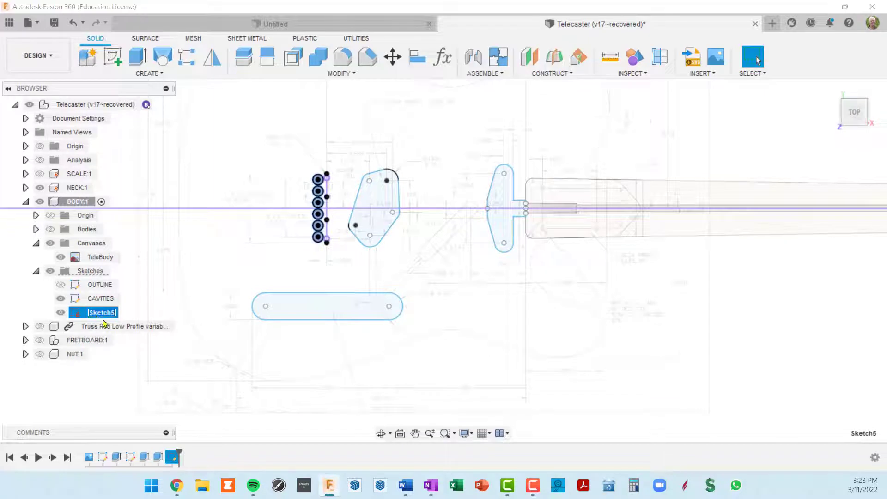
{"action": "type", "text": "HOLES"}
{"action": "key", "text": "Return"}
- Create a new sketch on the neck's large flat top face
{"action": "scroll", "coordinate": [250, 185], "scroll_direction": "down", "scroll_amount": 2}
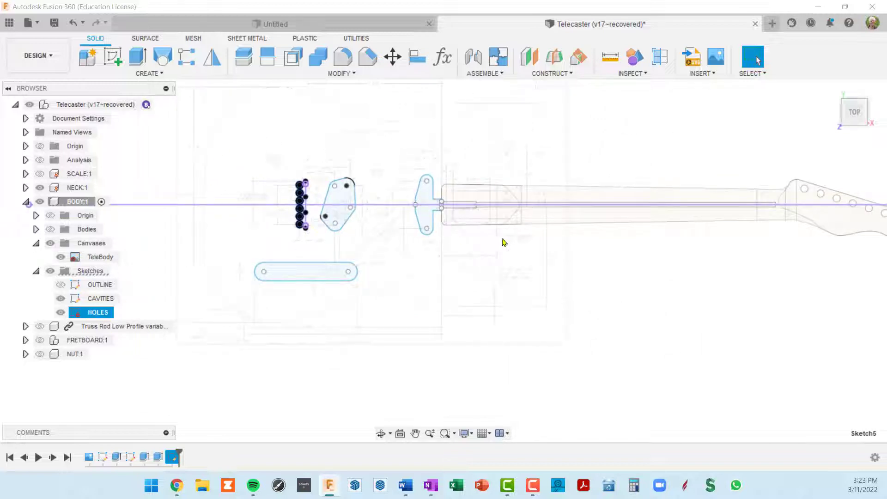
{"action": "left_click", "coordinate": [542, 220]}
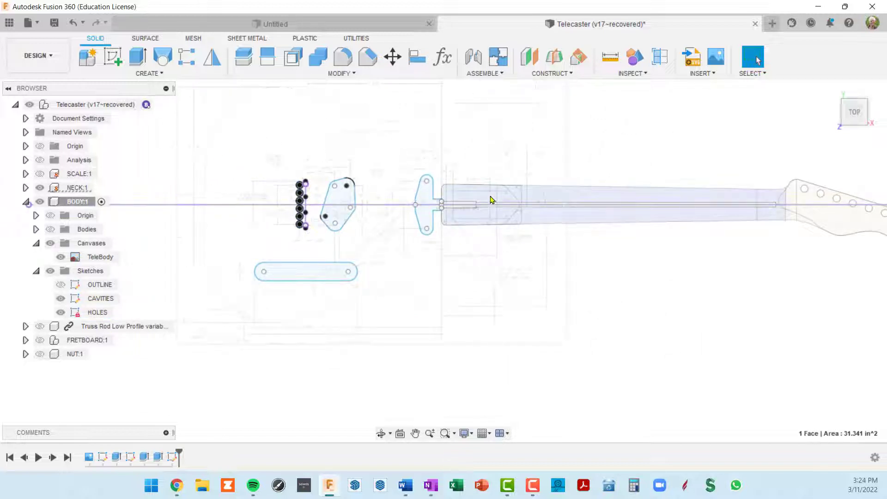
{"action": "left_click", "coordinate": [116, 58]}
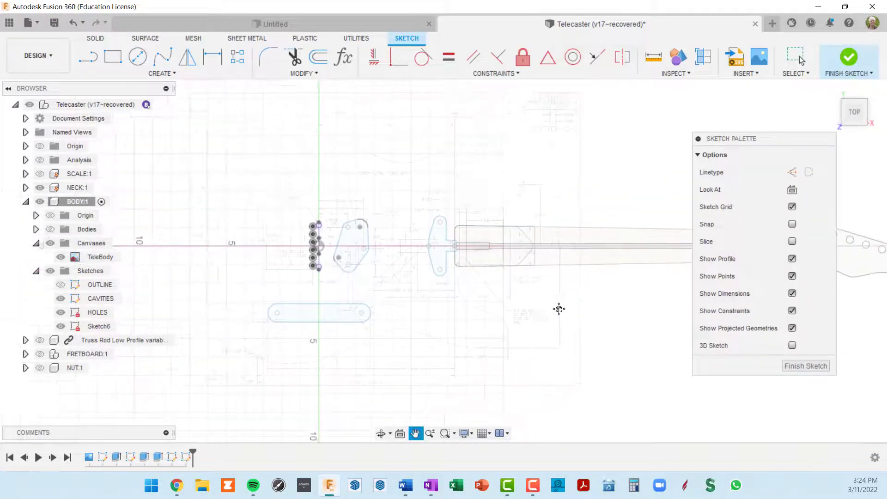
{"action": "scroll", "coordinate": [446, 291], "scroll_direction": "up", "scroll_amount": 3}
{"action": "scroll", "coordinate": [447, 291], "scroll_direction": "down", "scroll_amount": 3}
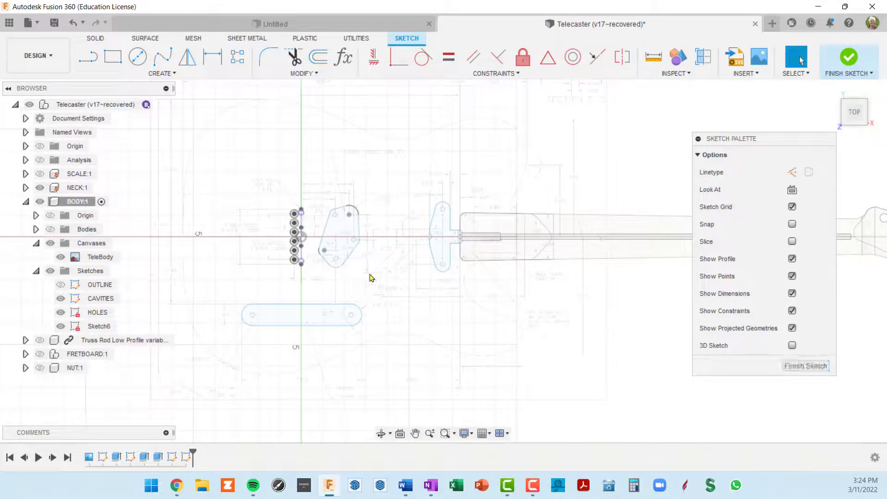
- Switch the sketch linetype to construction for new geometry
{"action": "scroll", "coordinate": [338, 278], "scroll_direction": "up", "scroll_amount": 2}
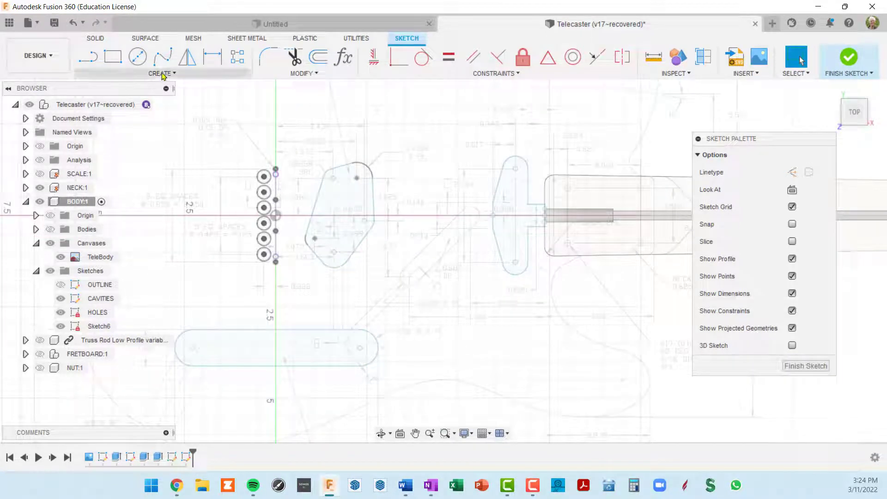
{"action": "key", "text": "l"}
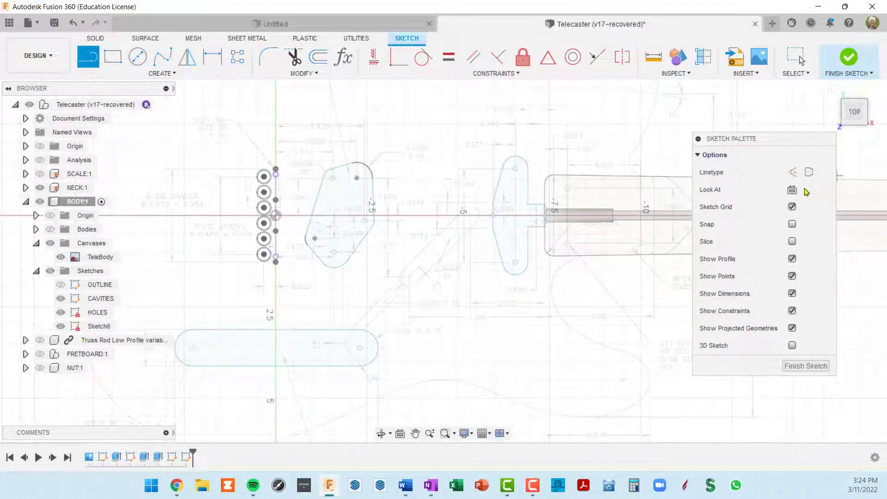
{"action": "left_click", "coordinate": [792, 172]}
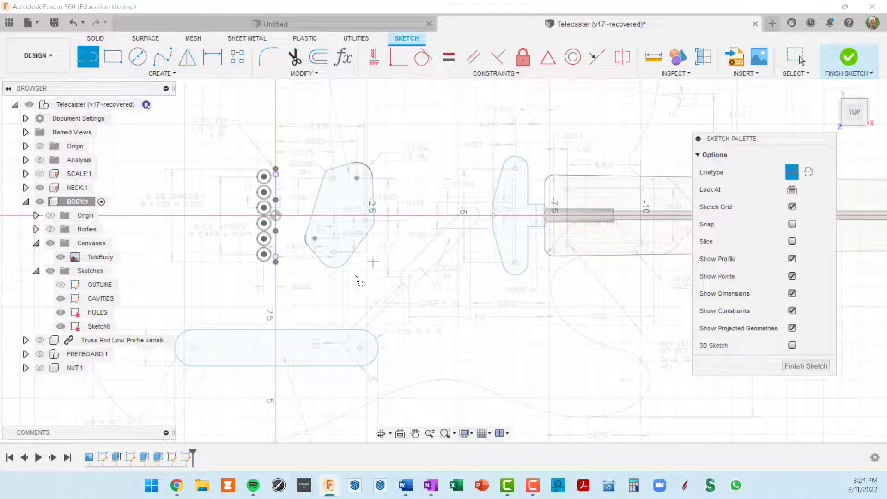
{"action": "scroll", "coordinate": [335, 268], "scroll_direction": "up", "scroll_amount": 3}
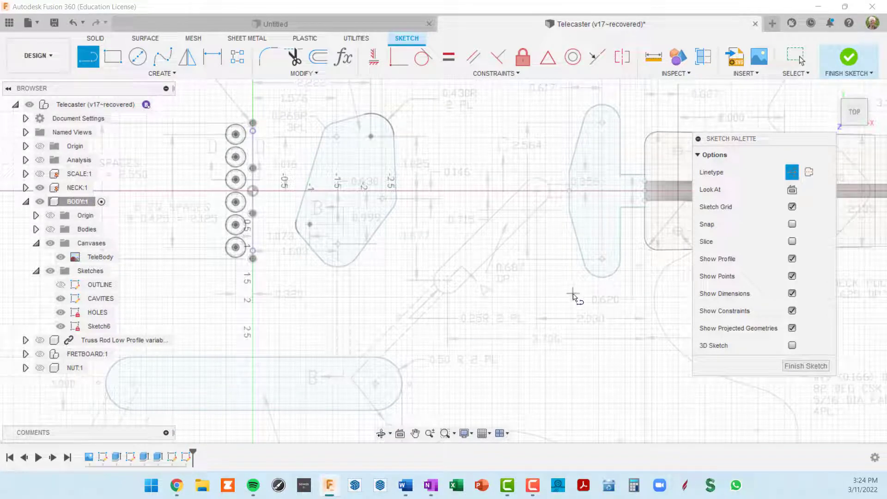
{"action": "key", "text": "Escape"}
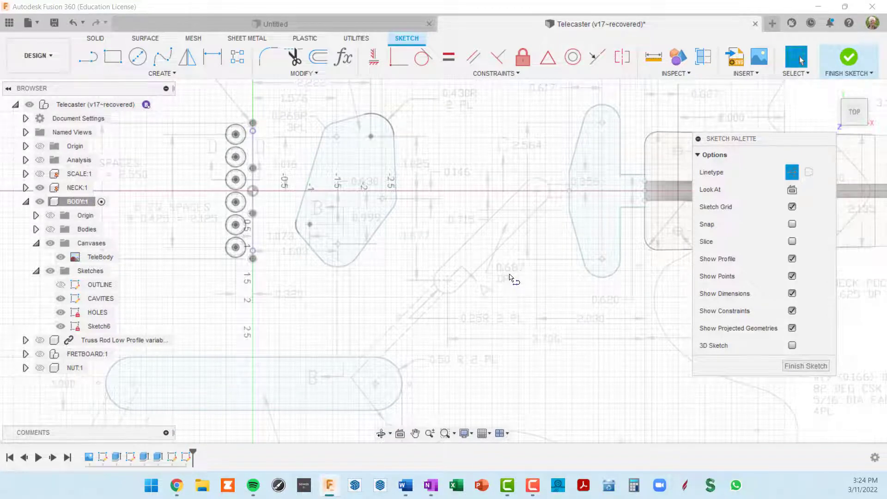
- Project the outlines of the bridge pickup, control and neck pickup cavities into the sketch as construction geometry
{"action": "double_click", "coordinate": [375, 240]}
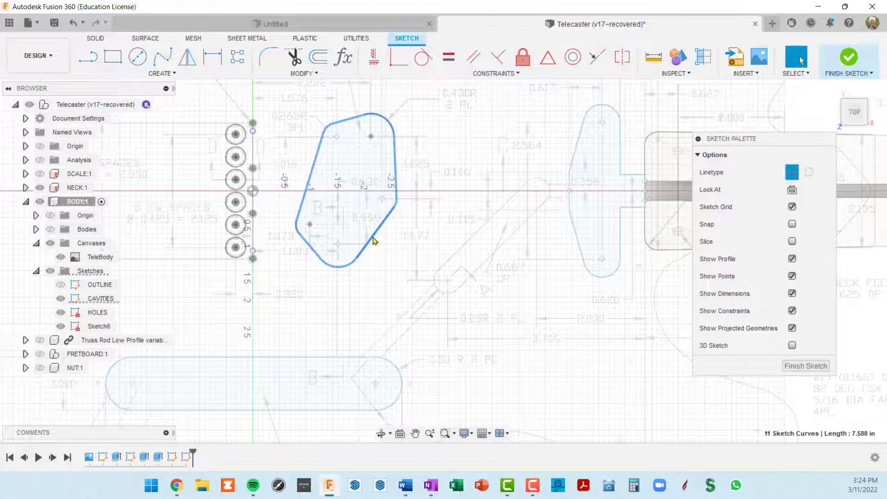
{"action": "key", "text": "p"}
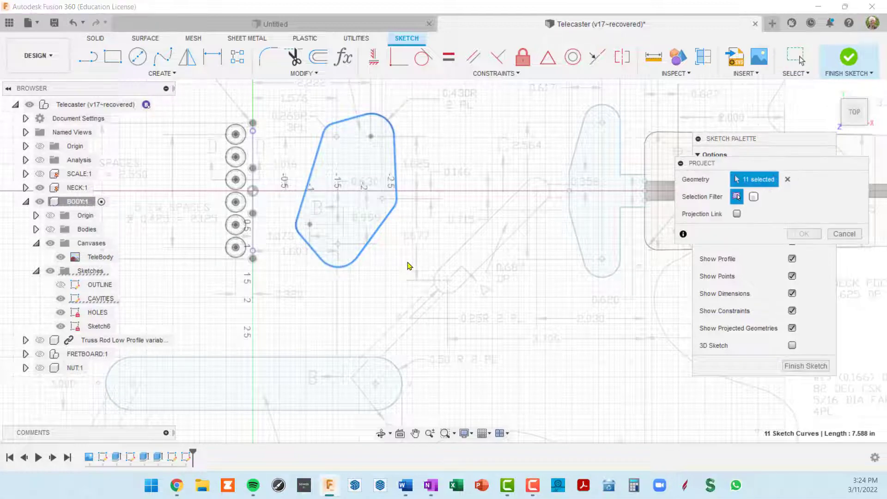
{"action": "double_click", "coordinate": [331, 357]}
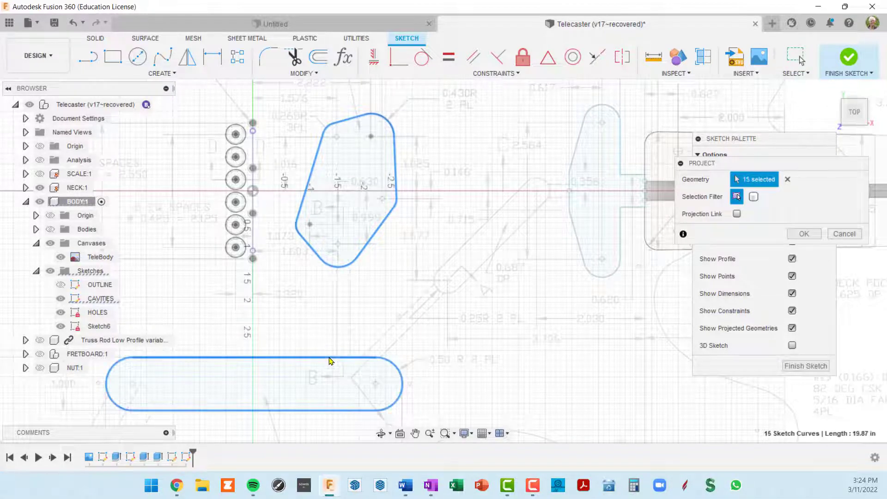
{"action": "double_click", "coordinate": [581, 252]}
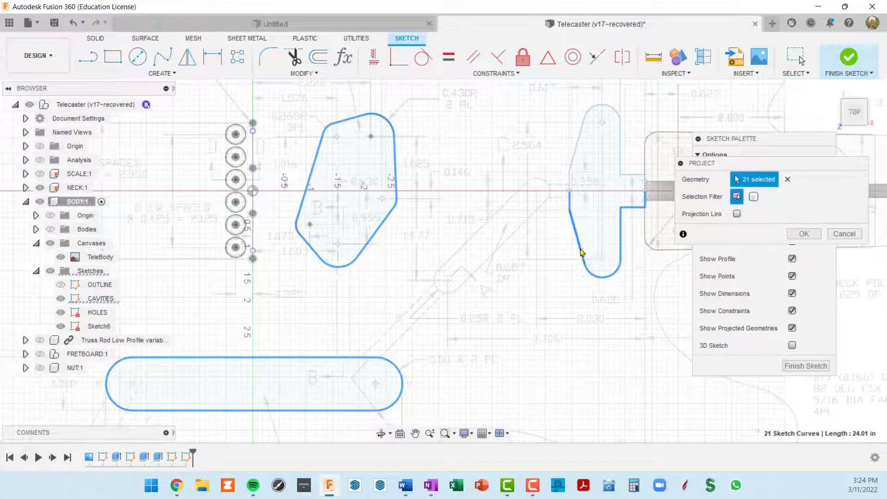
{"action": "double_click", "coordinate": [571, 184]}
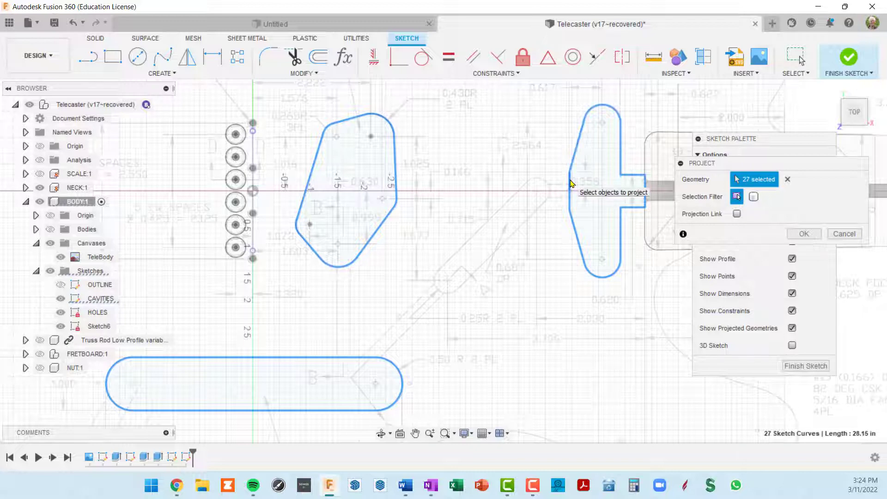
{"action": "scroll", "coordinate": [577, 307], "scroll_direction": "down", "scroll_amount": 5}
{"action": "middle_click_drag", "start_coordinate": [575, 317], "coordinate": [531, 240]}
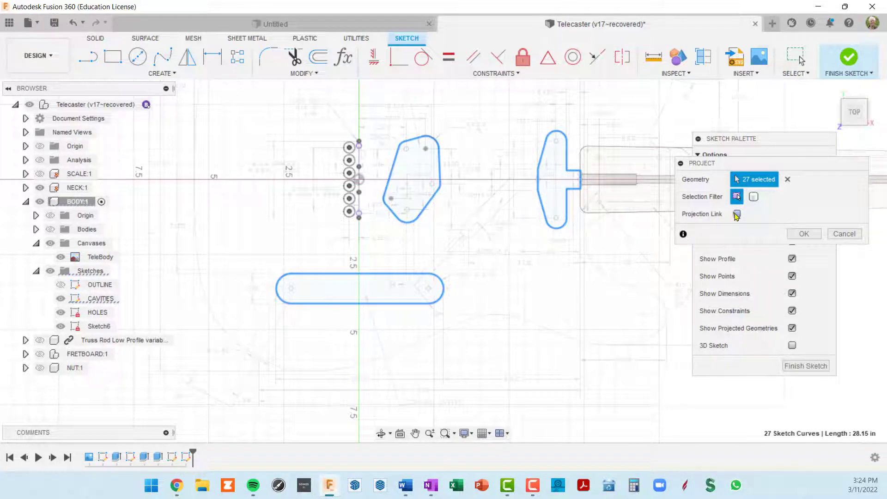
{"action": "left_click", "coordinate": [803, 234]}
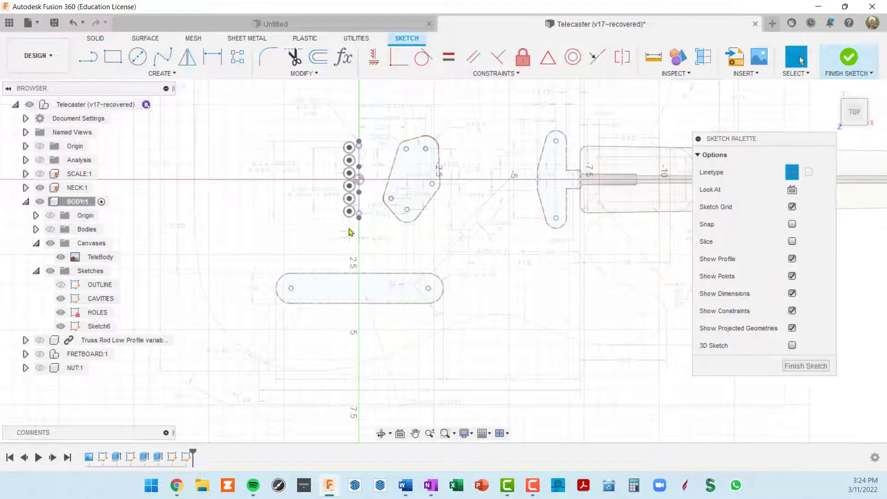
- Draw a vertical construction line from the lowest point of the bridge pickup cavity to the near straight edge of the control cavity
{"action": "left_click", "coordinate": [444, 289]}
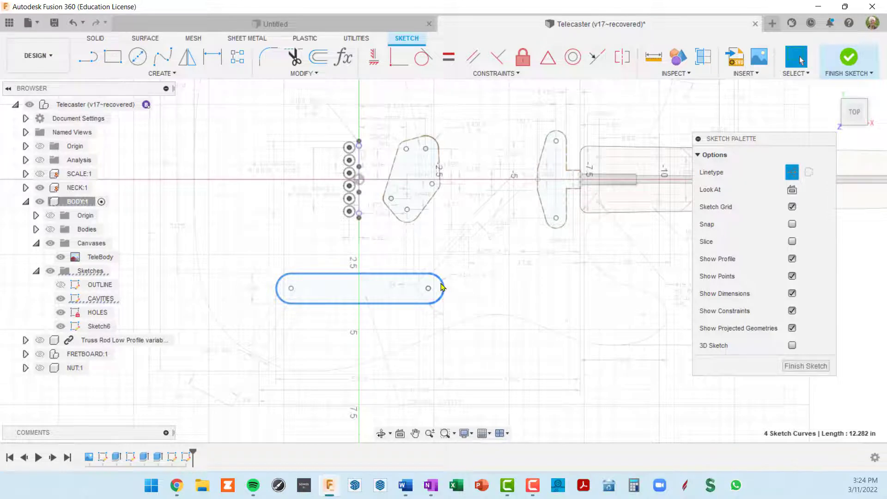
{"action": "scroll", "coordinate": [441, 287], "scroll_direction": "up", "scroll_amount": 5}
{"action": "left_click", "coordinate": [465, 292]}
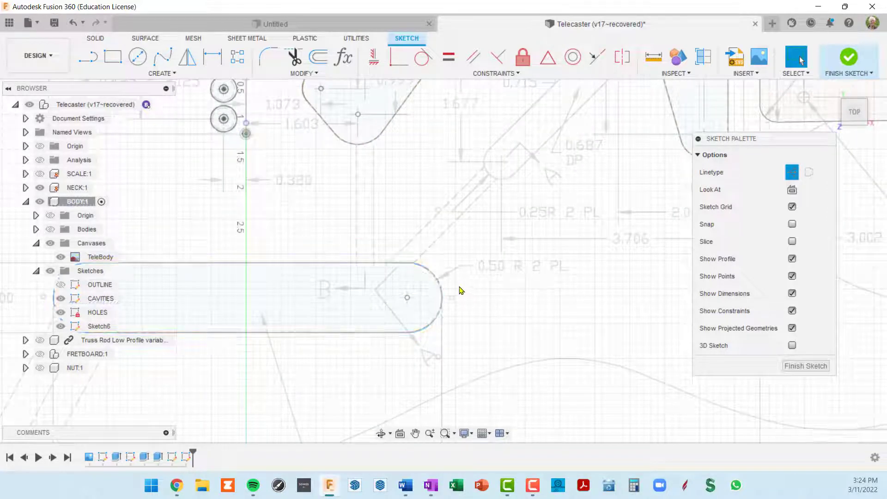
{"action": "scroll", "coordinate": [420, 141], "scroll_direction": "down", "scroll_amount": 3}
{"action": "middle_click_drag", "start_coordinate": [420, 140], "coordinate": [441, 244]}
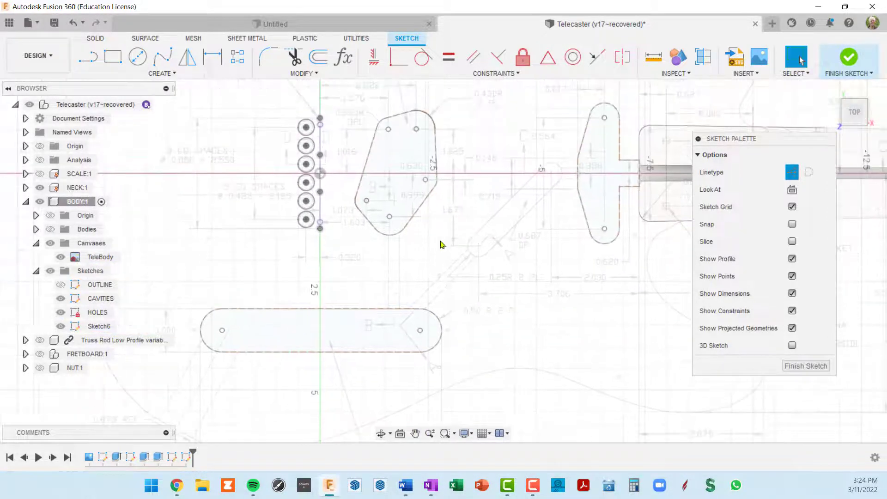
{"action": "key", "text": "l"}
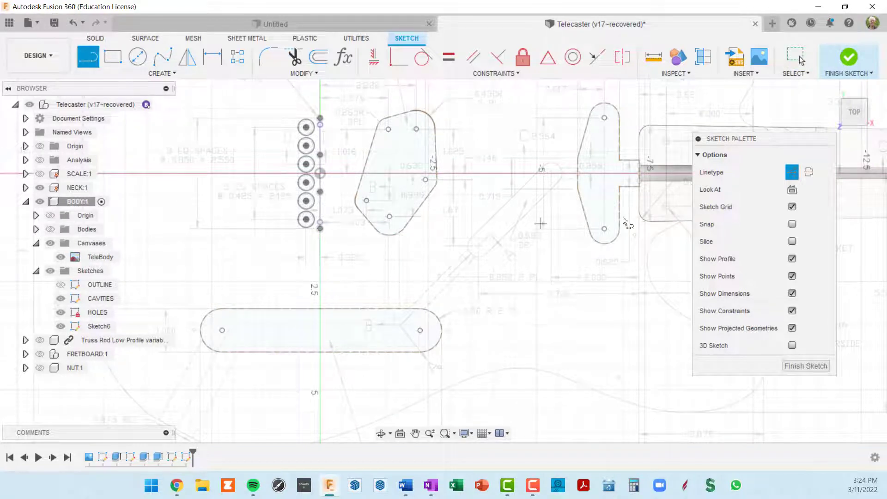
{"action": "left_click", "coordinate": [790, 172]}
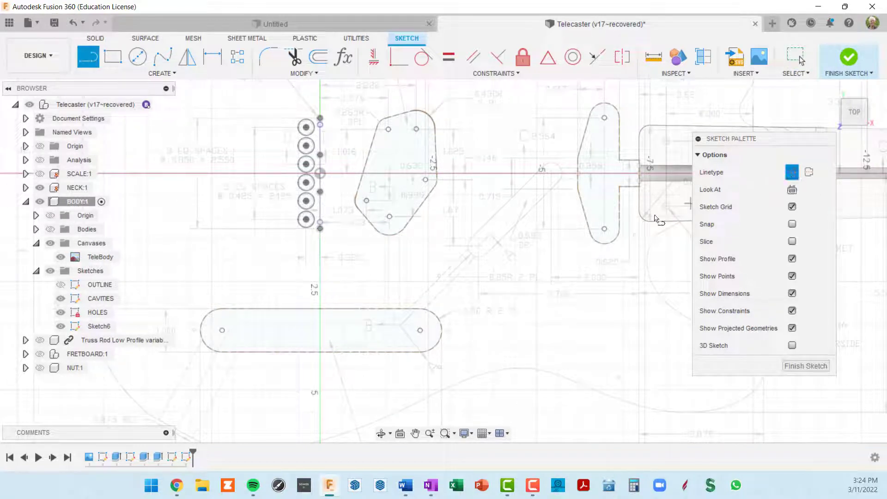
{"action": "left_click", "coordinate": [389, 234]}
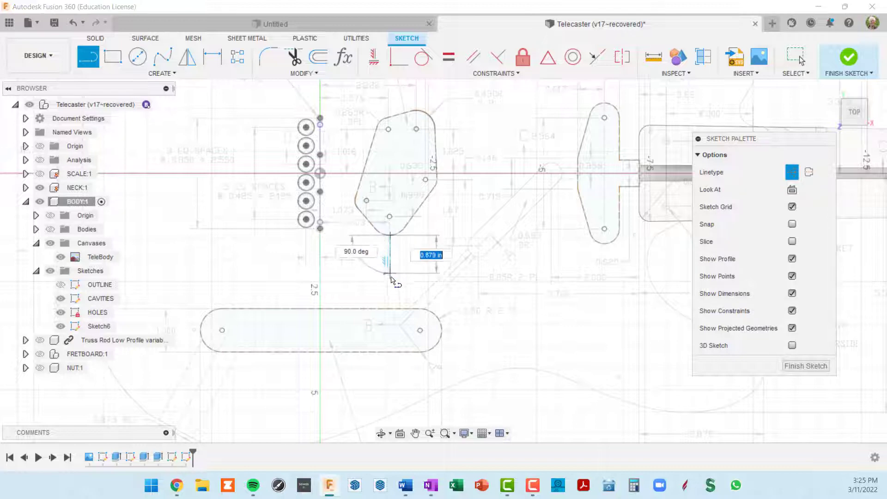
{"action": "double_click", "coordinate": [390, 308]}
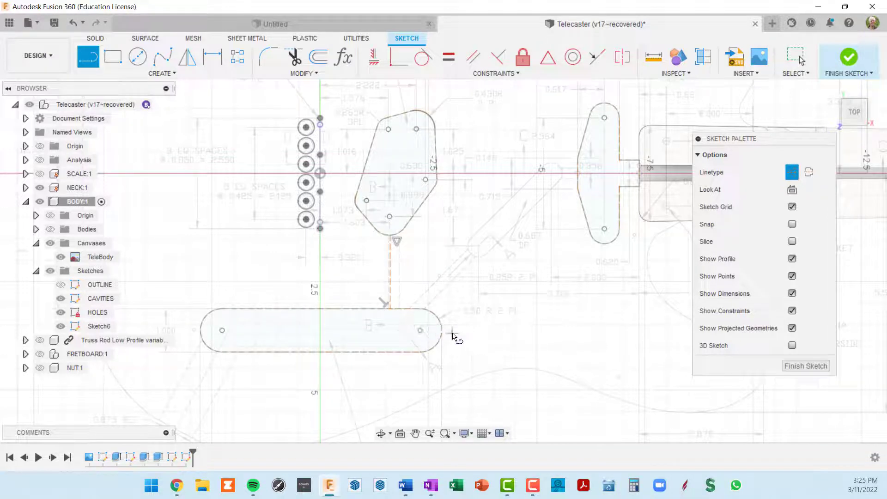
{"action": "left_click", "coordinate": [443, 307]}
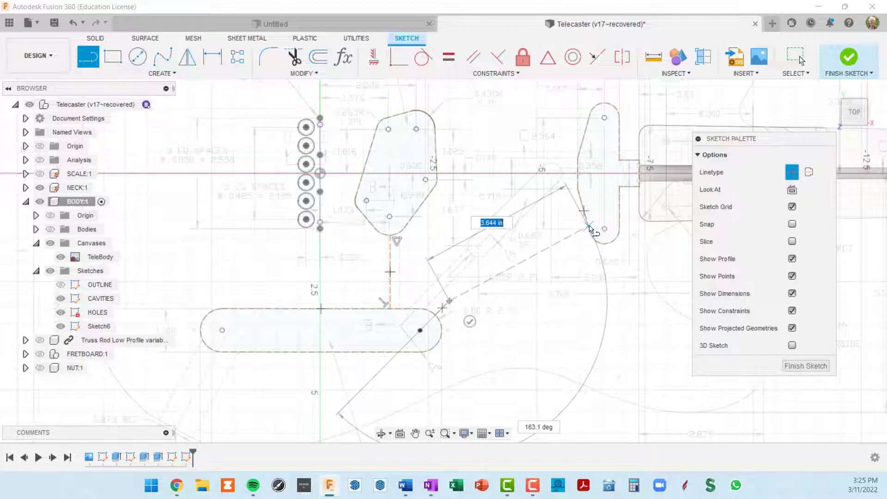
{"action": "key", "text": "Escape"}
{"action": "scroll", "coordinate": [439, 329], "scroll_direction": "up", "scroll_amount": 5}
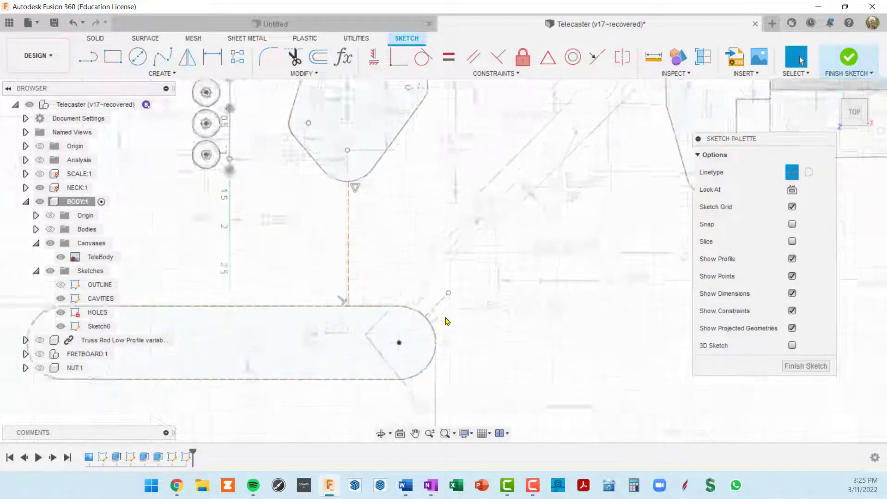
{"action": "left_click", "coordinate": [440, 297]}
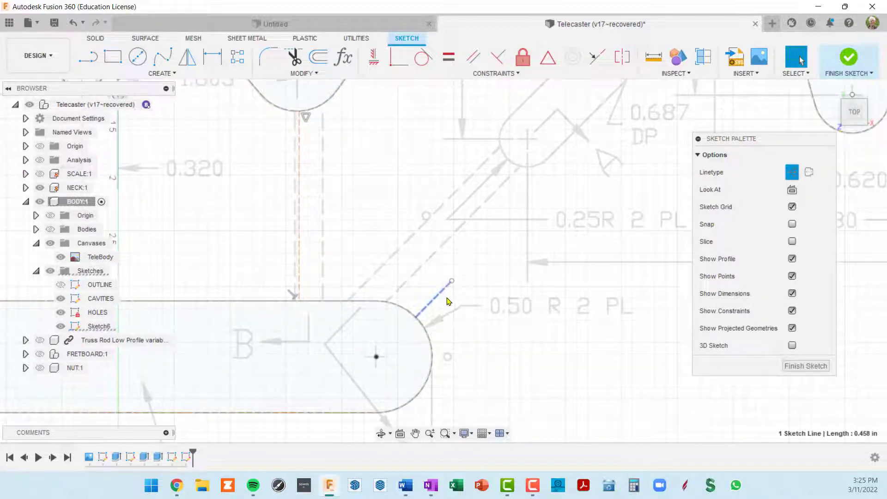
{"action": "key", "text": "Delete"}
- Draw a diagonal construction line from the control cavity's rounded end nearest the neck to the slanted lower edge of the neck pickup cavity
{"action": "key", "text": "l"}
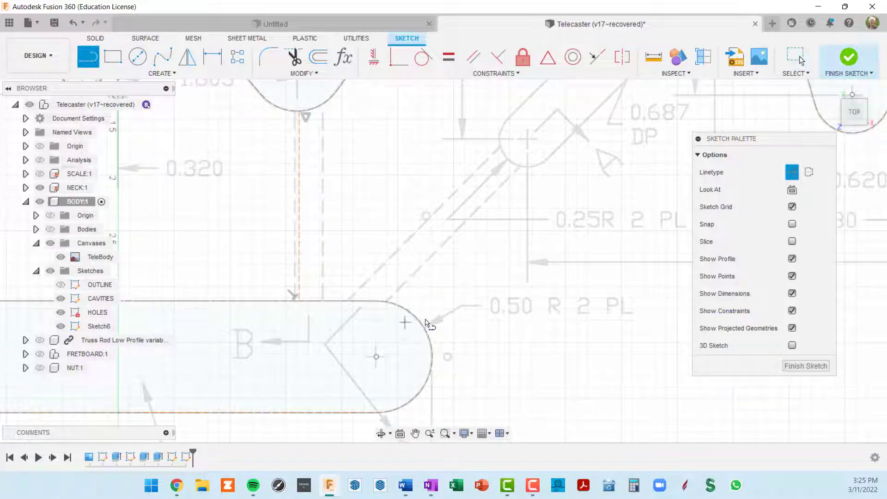
{"action": "scroll", "coordinate": [418, 320], "scroll_direction": "down", "scroll_amount": 4}
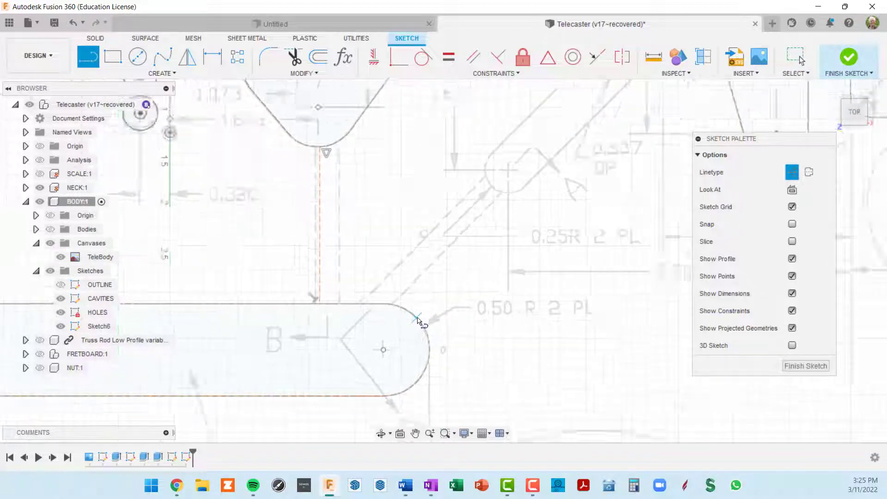
{"action": "left_click", "coordinate": [418, 320]}
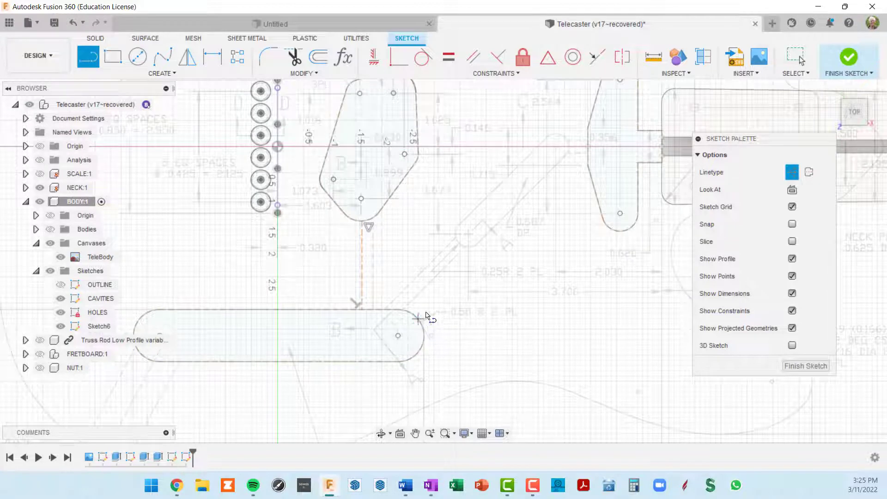
{"action": "left_click", "coordinate": [602, 223]}
{"action": "scroll", "coordinate": [581, 245], "scroll_direction": "down", "scroll_amount": 3}
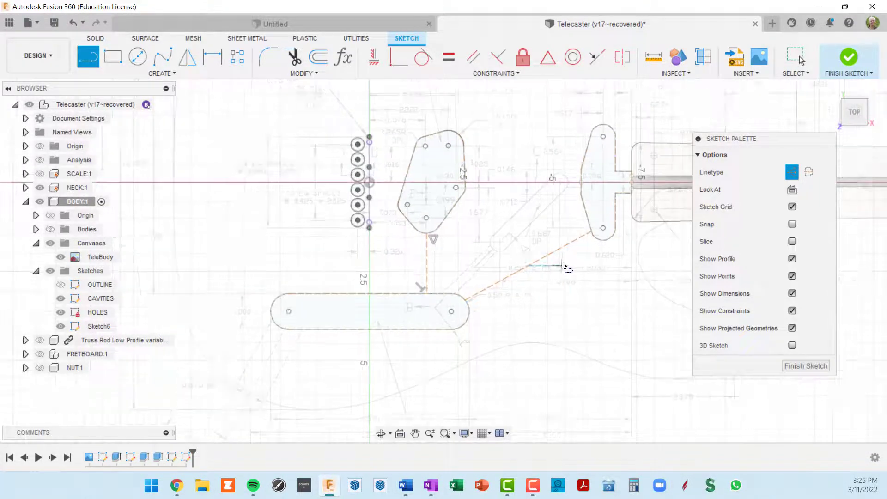
{"action": "middle_click_drag", "start_coordinate": [566, 267], "coordinate": [495, 292]}
{"action": "key", "text": "l"}
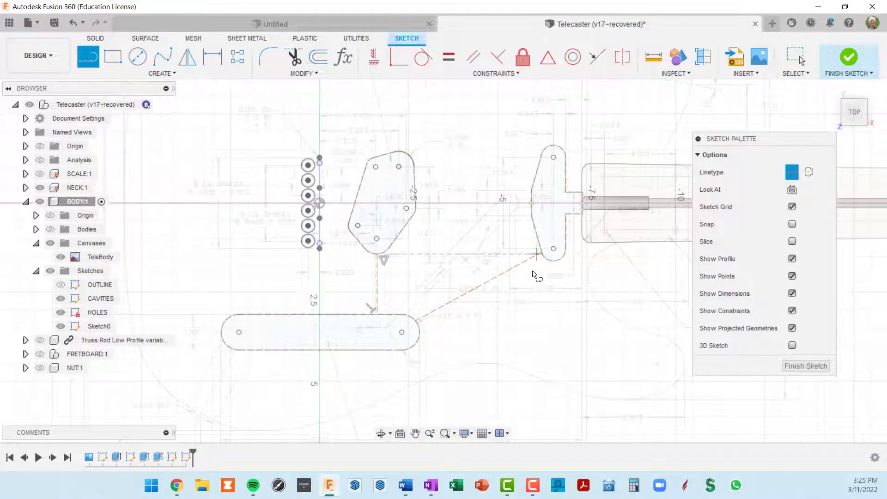
{"action": "scroll", "coordinate": [517, 277], "scroll_direction": "up", "scroll_amount": 2}
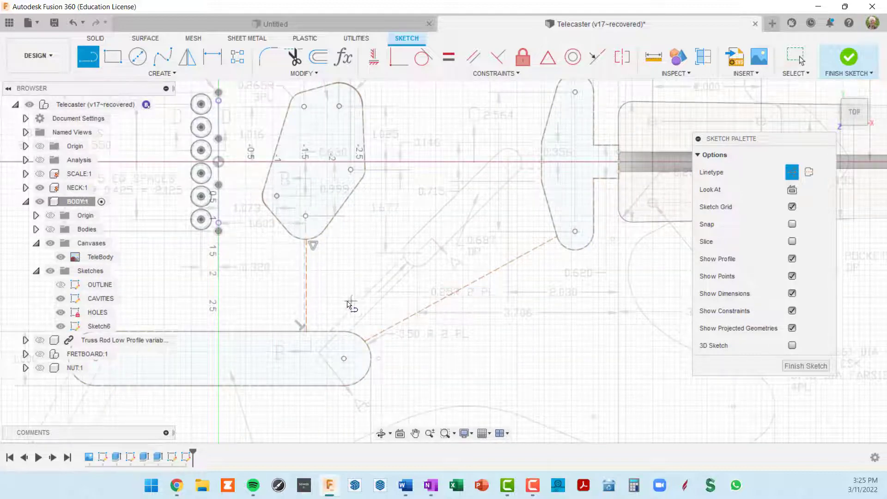
{"action": "key", "text": "Escape"}
- Draw a solid vertical line from the bridge pickup cavity to the control cavity, parallel to the construction line and on its neck side
{"action": "scroll", "coordinate": [309, 284], "scroll_direction": "up", "scroll_amount": 4}
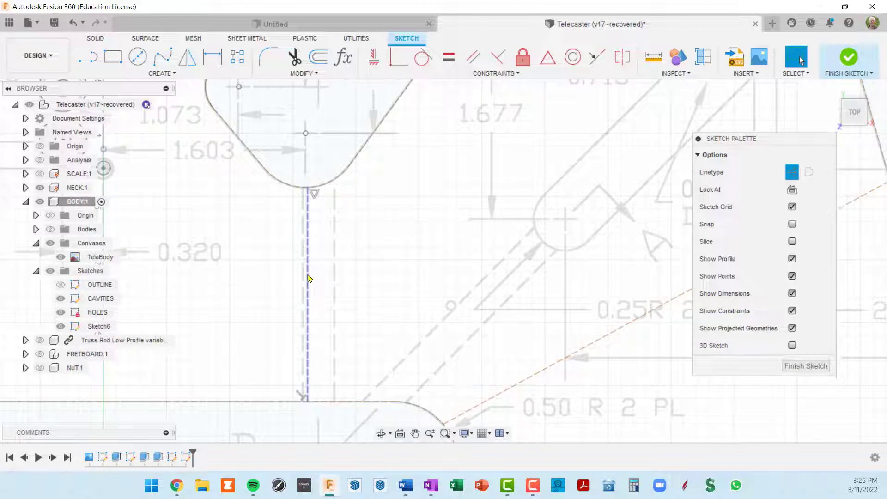
{"action": "key", "text": "l"}
{"action": "scroll", "coordinate": [326, 218], "scroll_direction": "up", "scroll_amount": 1}
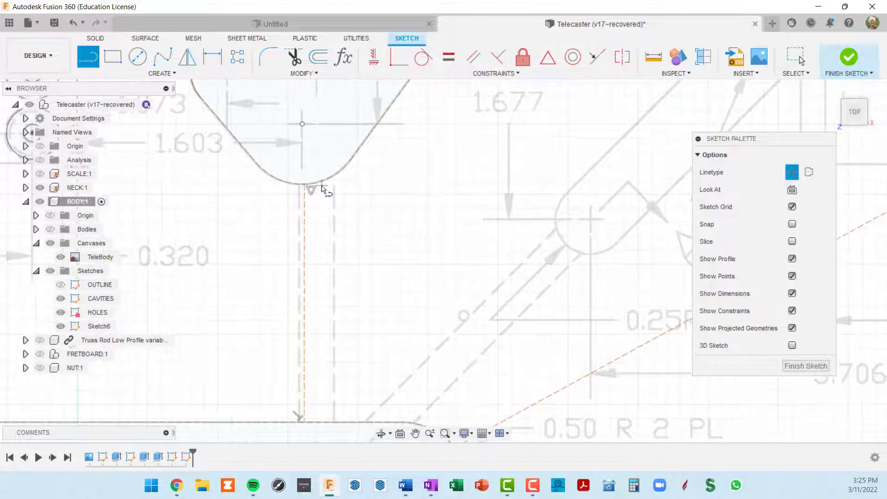
{"action": "left_click", "coordinate": [792, 172]}
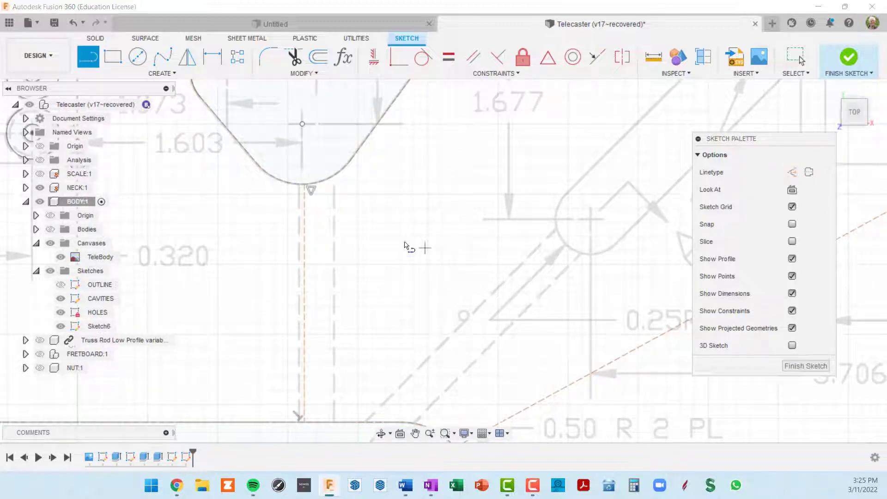
{"action": "left_click", "coordinate": [321, 181]}
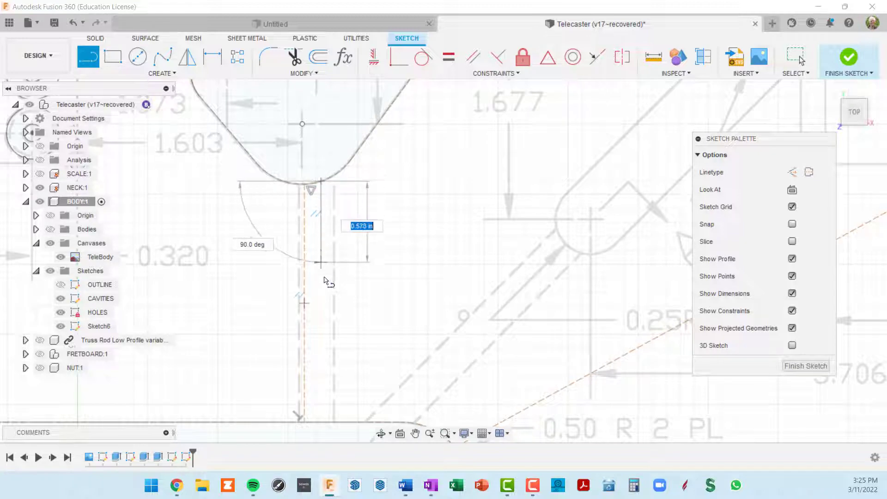
{"action": "left_click", "coordinate": [318, 422]}
{"action": "key", "text": "Escape"}
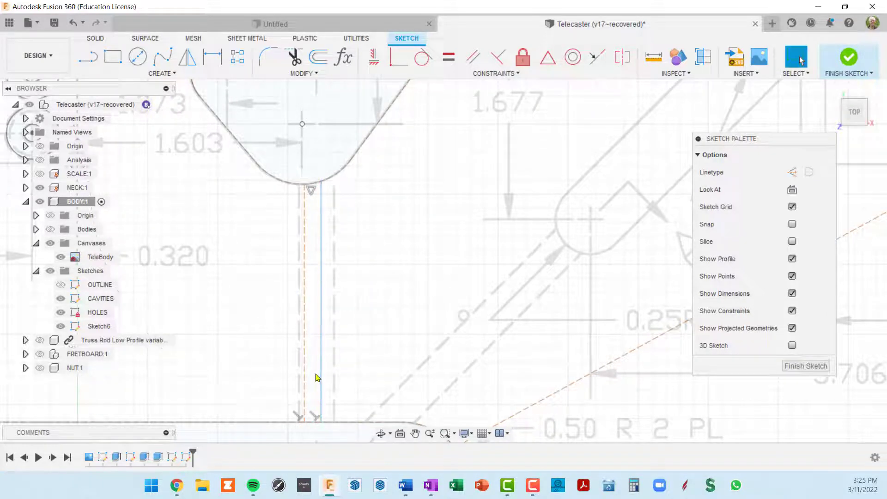
- Dimension the solid vertical line 3/16 in from the vertical construction line between the bridge pickup and control cavities
{"action": "key", "text": "d"}
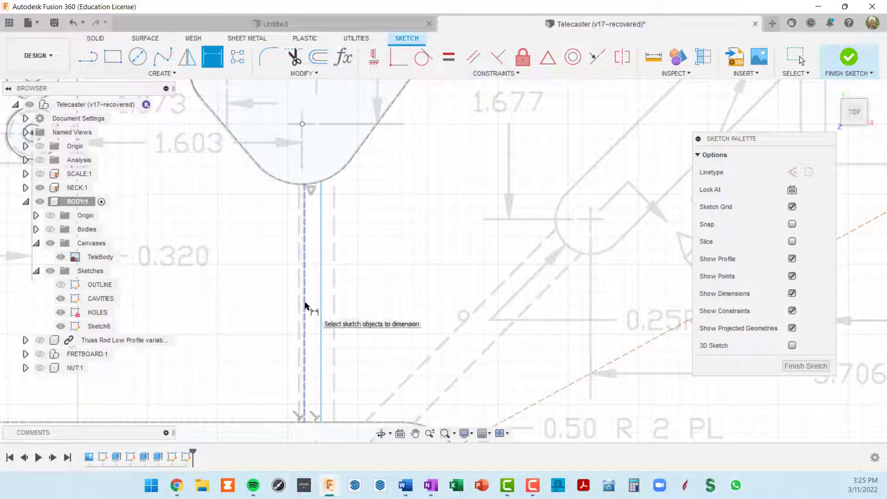
{"action": "left_click", "coordinate": [305, 307]}
{"action": "left_click", "coordinate": [319, 305]}
{"action": "scroll", "coordinate": [314, 300], "scroll_direction": "up", "scroll_amount": 3}
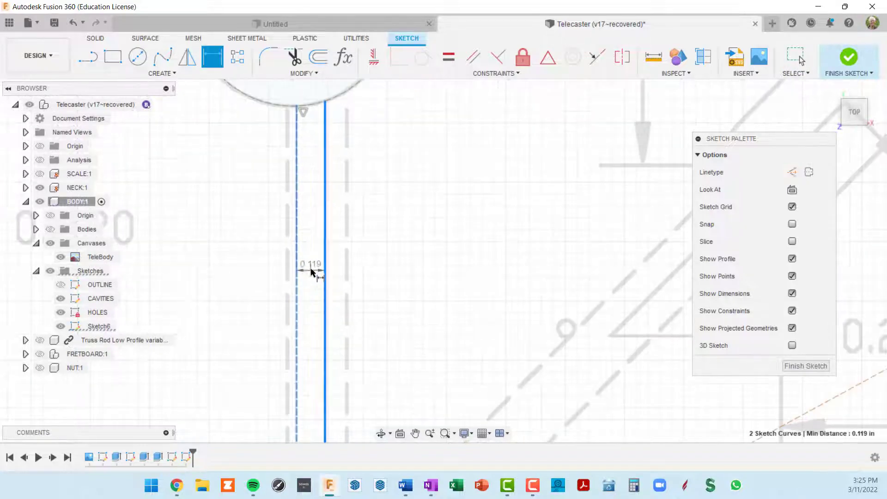
{"action": "left_click", "coordinate": [317, 263]}
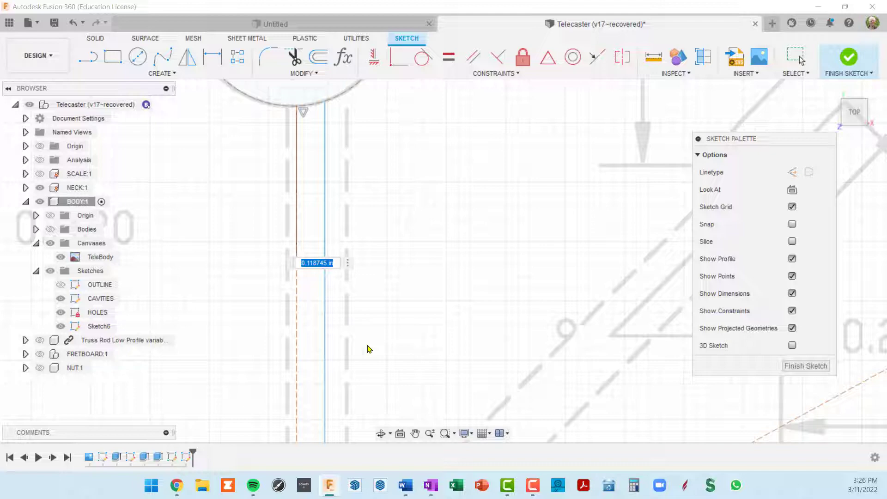
{"action": "type", "text": "3/16"}
{"action": "key", "text": "Return"}
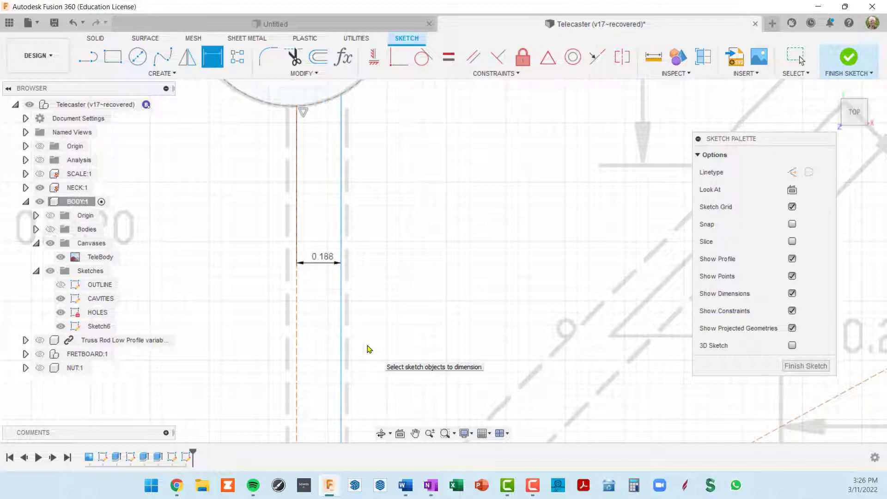
- Try to draw a second solid line between the control and bridge pickup cavities, parallel to the vertical construction line on its bridge side
{"action": "scroll", "coordinate": [369, 349], "scroll_direction": "down", "scroll_amount": 5}
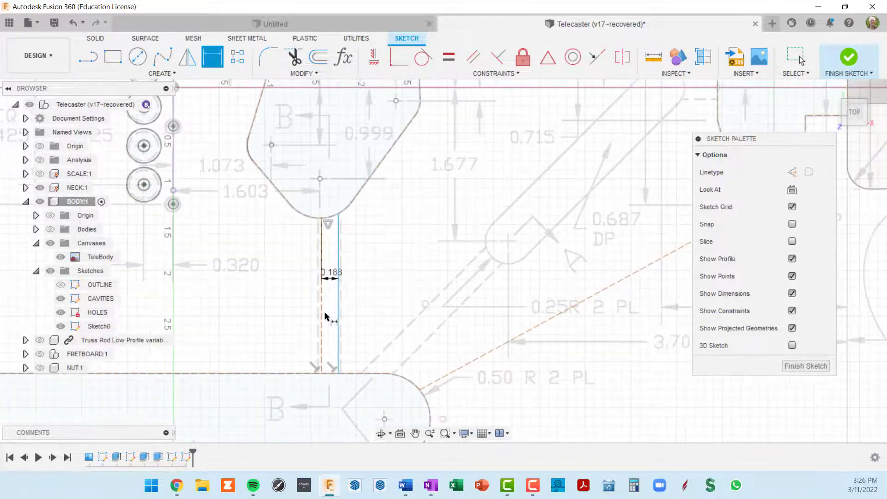
{"action": "scroll", "coordinate": [320, 323], "scroll_direction": "up", "scroll_amount": 2}
{"action": "key", "text": "l"}
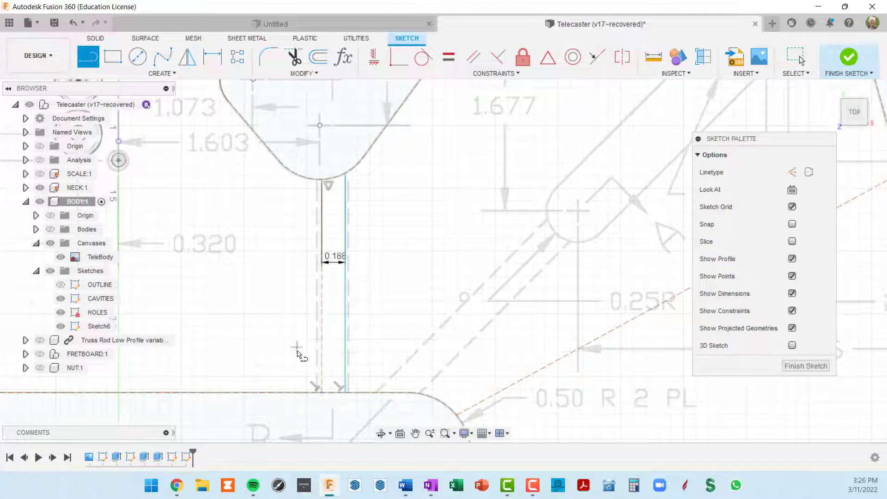
{"action": "left_click", "coordinate": [297, 373]}
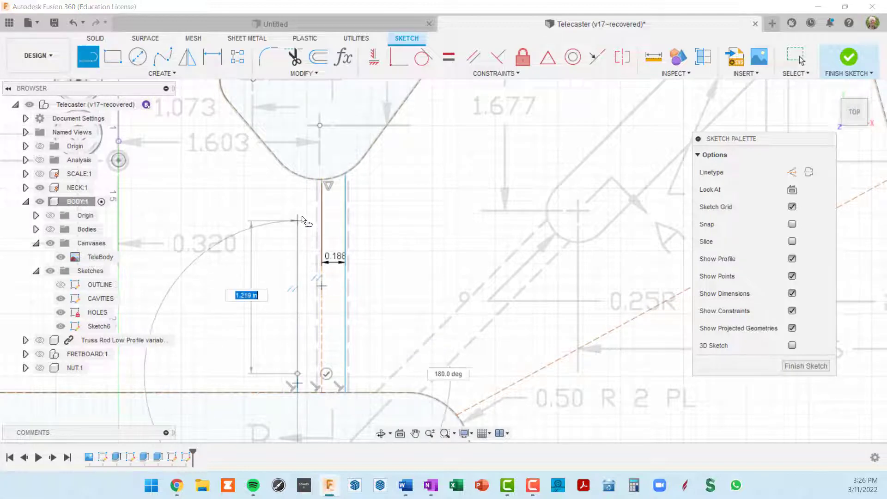
{"action": "scroll", "coordinate": [306, 182], "scroll_direction": "up", "scroll_amount": 2}
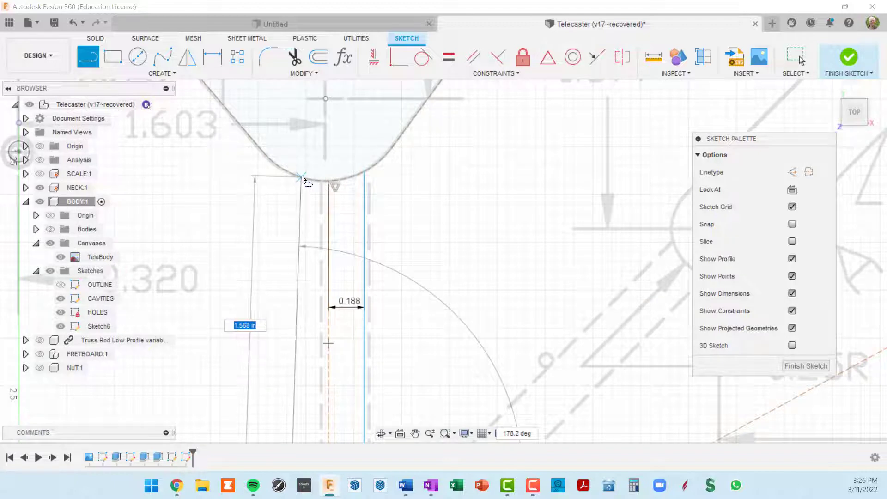
{"action": "left_click", "coordinate": [294, 174]}
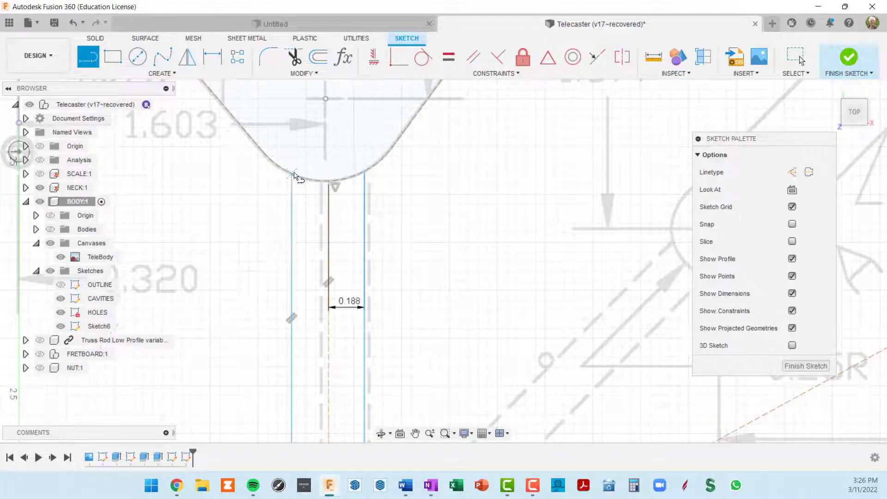
{"action": "scroll", "coordinate": [375, 291], "scroll_direction": "down", "scroll_amount": 3}
{"action": "scroll", "coordinate": [393, 296], "scroll_direction": "up", "scroll_amount": 1}
{"action": "middle_click_drag", "start_coordinate": [393, 290], "coordinate": [428, 188]}
{"action": "scroll", "coordinate": [408, 283], "scroll_direction": "down", "scroll_amount": 1}
{"action": "scroll", "coordinate": [407, 284], "scroll_direction": "up", "scroll_amount": 3}
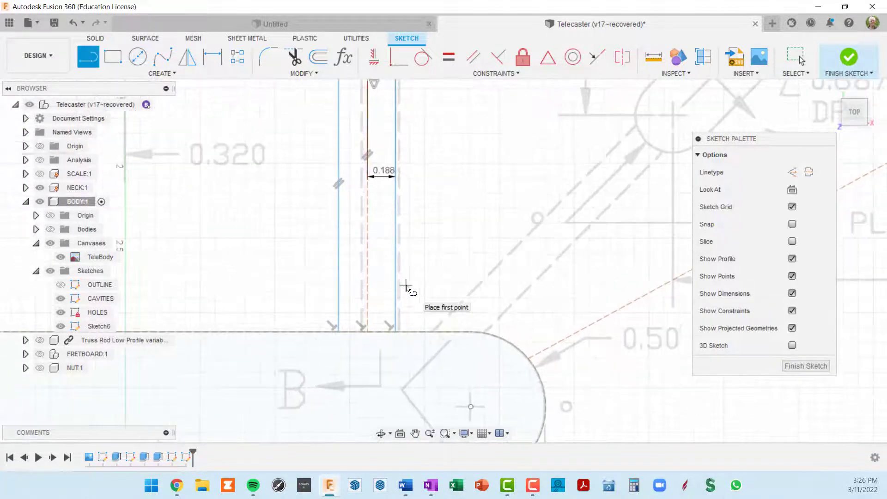
{"action": "middle_click_drag", "start_coordinate": [377, 237], "coordinate": [371, 276]}
{"action": "key", "text": "Escape"}
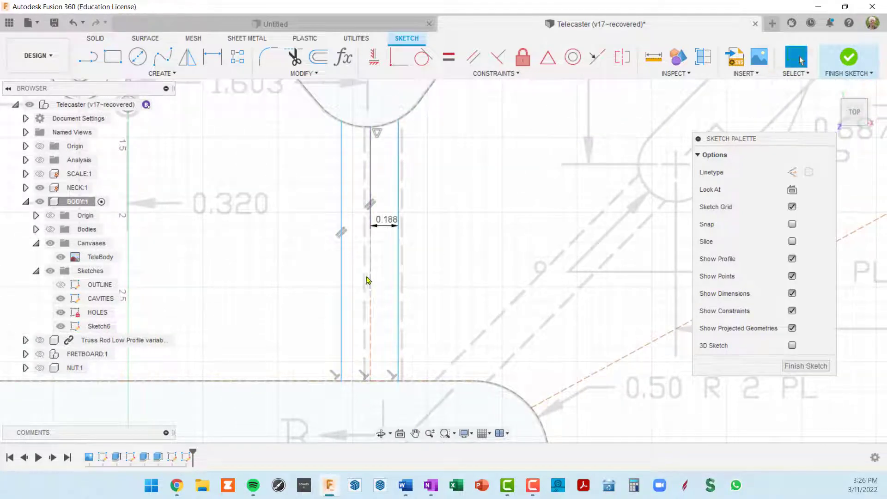
{"action": "key", "text": "d"}
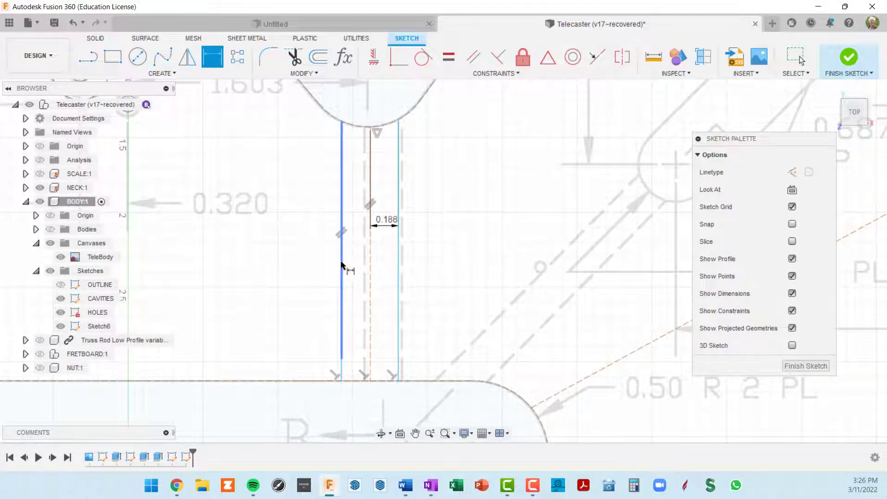
{"action": "key", "text": "Escape"}
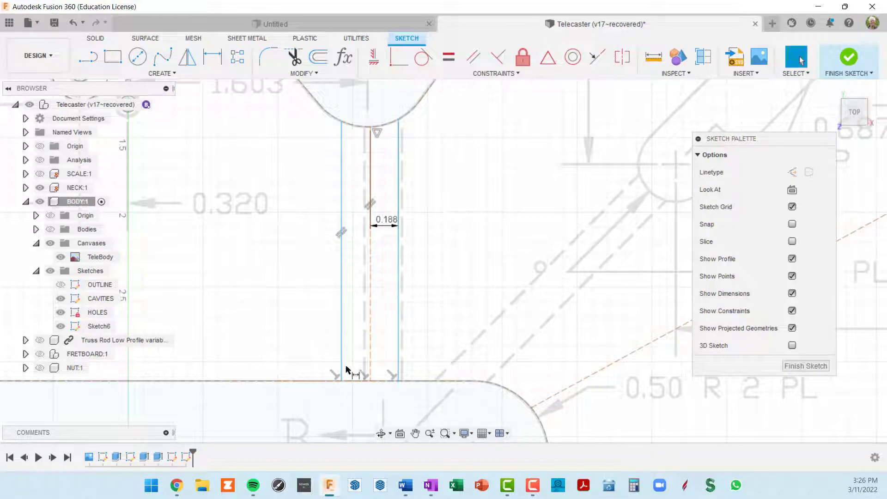
{"action": "key", "text": "ctrl+z"}
- Draw a solid line from the control cavity's straight edge to the bridge pickup cavity, on the construction line's bridge side, and constrain it vertical
{"action": "key", "text": "l"}
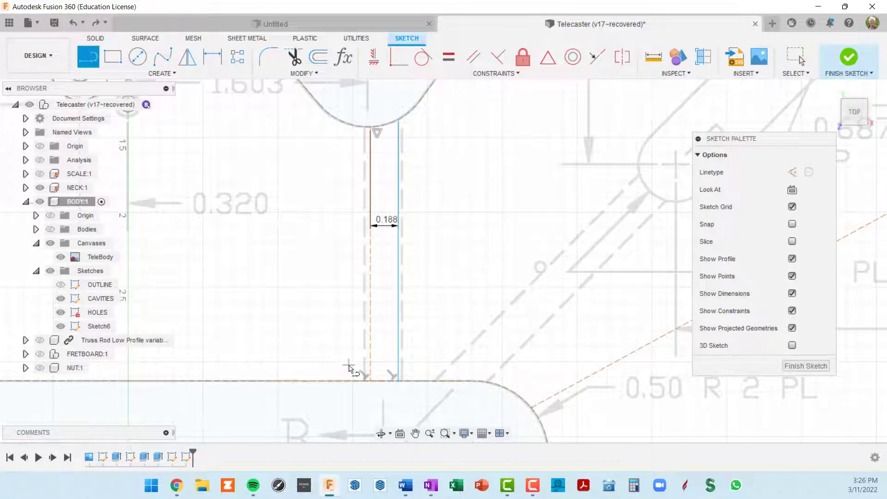
{"action": "left_click", "coordinate": [332, 382]}
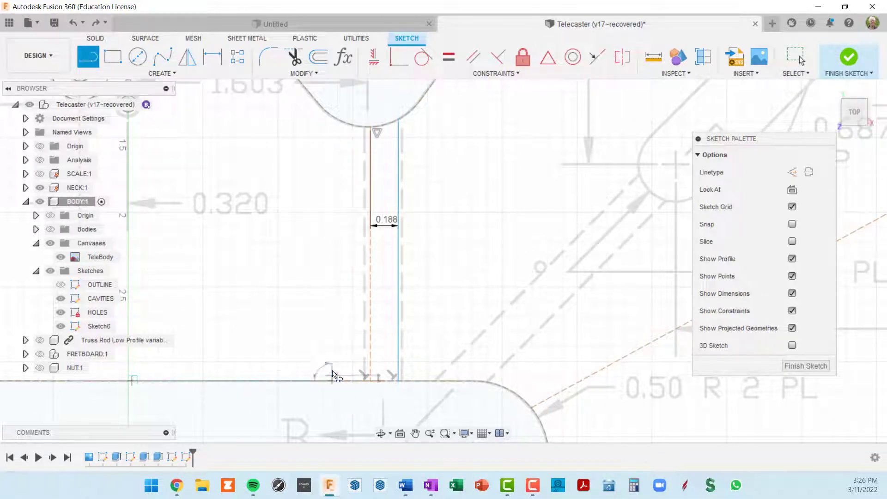
{"action": "left_click", "coordinate": [333, 118]}
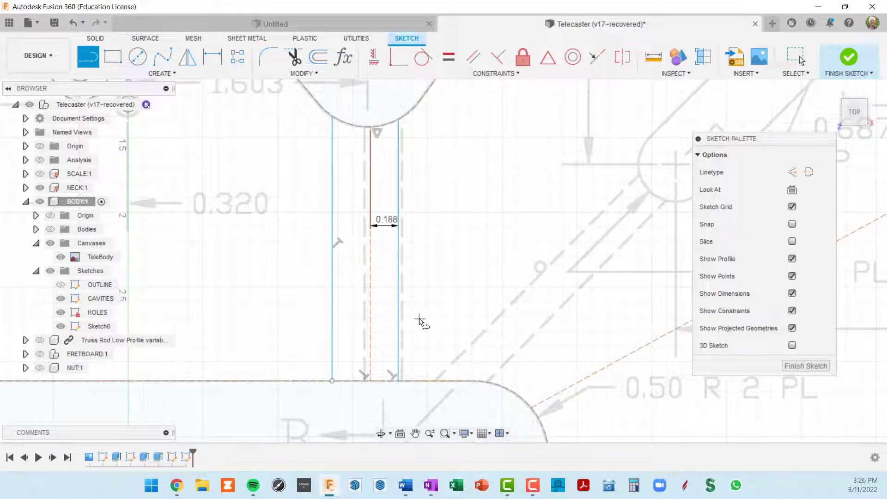
{"action": "key", "text": "Escape"}
{"action": "left_click", "coordinate": [333, 214]}
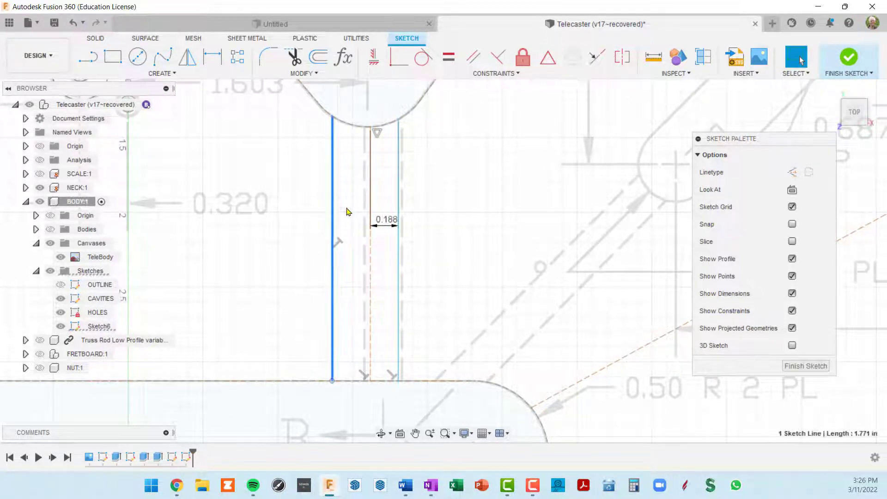
{"action": "left_click", "coordinate": [375, 57]}
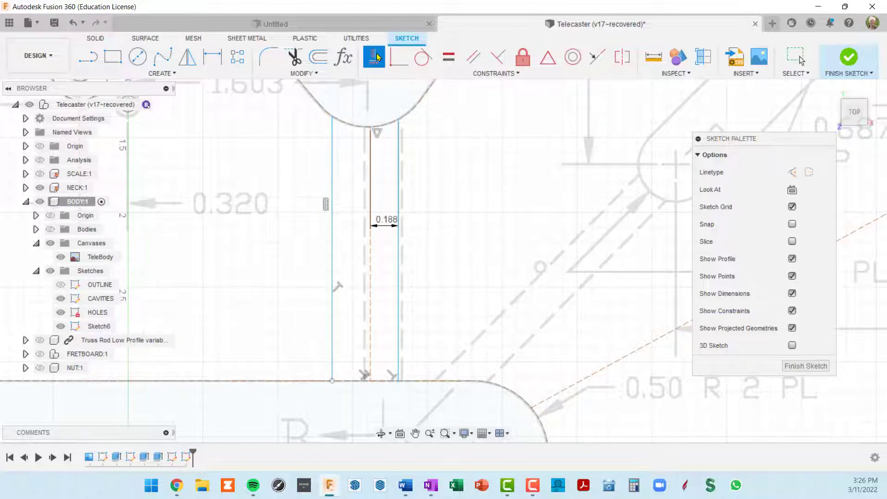
{"action": "left_click", "coordinate": [400, 212]}
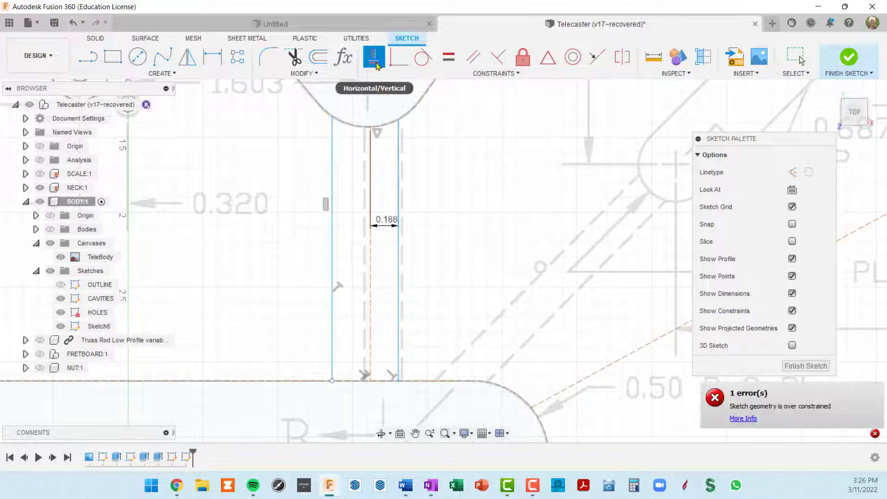
{"action": "left_click", "coordinate": [377, 65]}
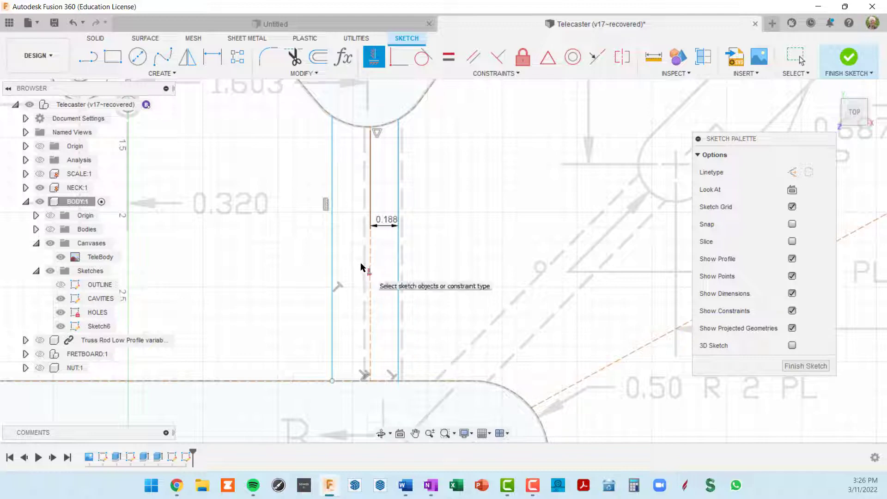
- Dimension the distance between the two solid vertical channel lines as 0.375 in
{"action": "key", "text": "d"}
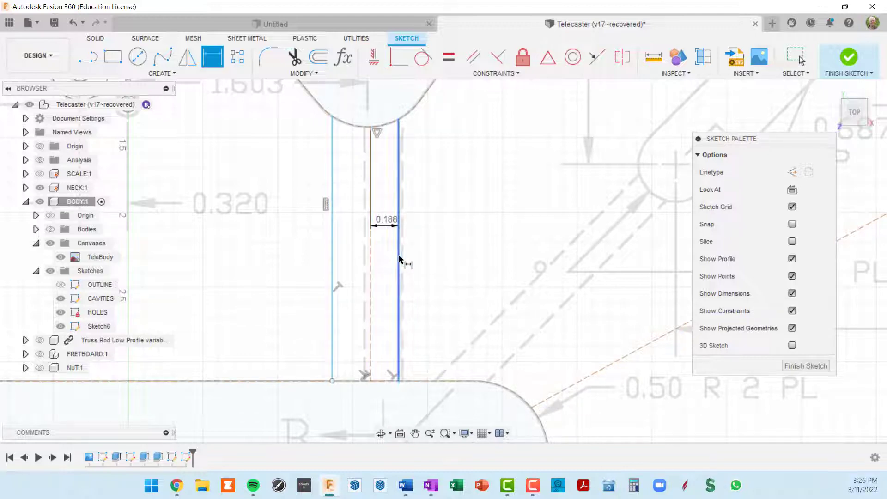
{"action": "left_click", "coordinate": [398, 270]}
{"action": "left_click", "coordinate": [333, 253]}
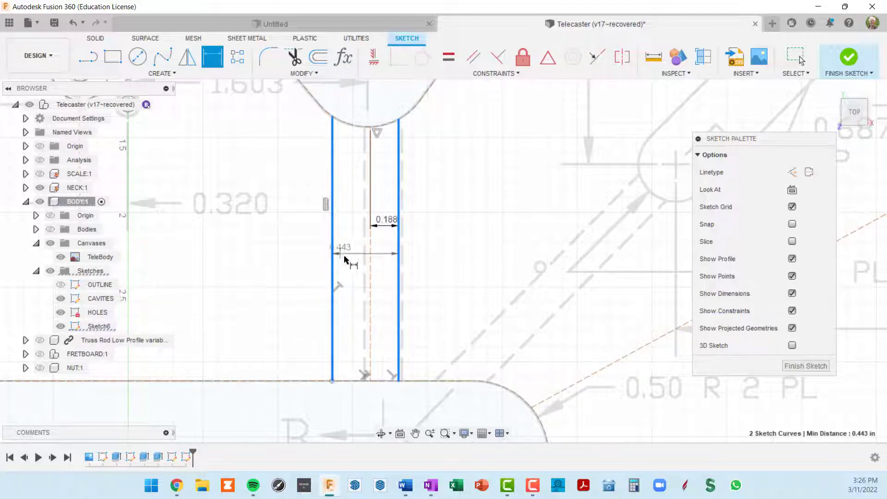
{"action": "scroll", "coordinate": [351, 257], "scroll_direction": "up", "scroll_amount": 3}
{"action": "left_click", "coordinate": [360, 268]}
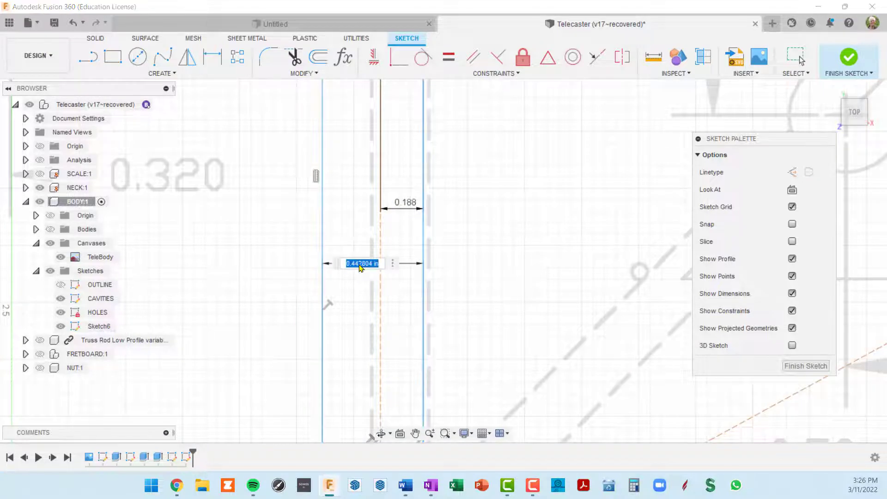
{"action": "key", "text": "BackSpace"}
{"action": "key", "text": "Return"}
{"action": "scroll", "coordinate": [361, 268], "scroll_direction": "down", "scroll_amount": 3}
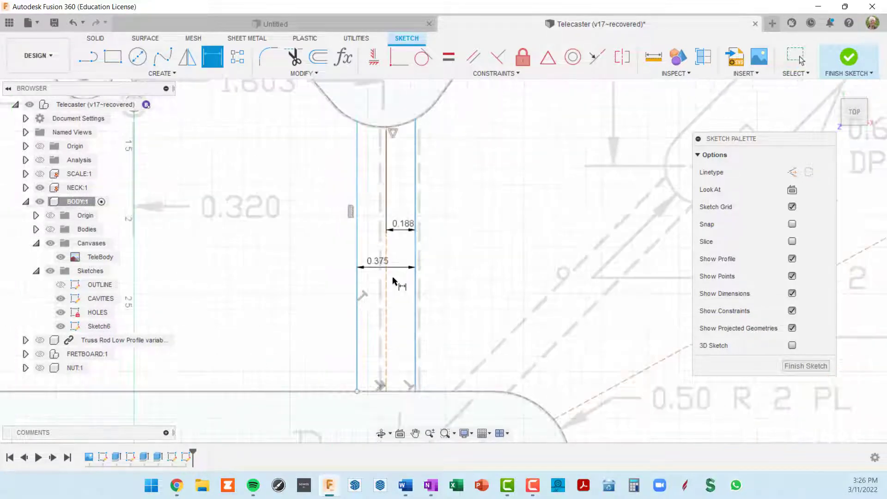
- Examine the vertical channel's centre line and side lines between the bridge pickup and control cavities
{"action": "scroll", "coordinate": [384, 303], "scroll_direction": "down", "scroll_amount": 1}
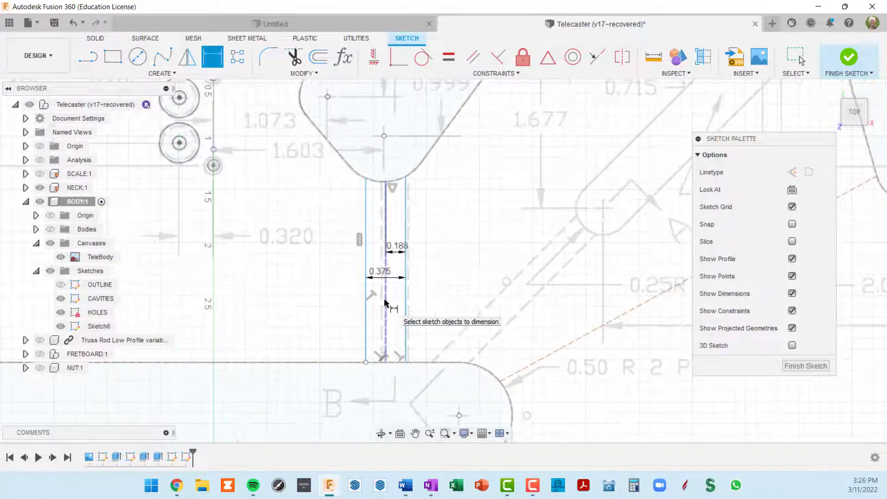
{"action": "scroll", "coordinate": [404, 221], "scroll_direction": "up", "scroll_amount": 3}
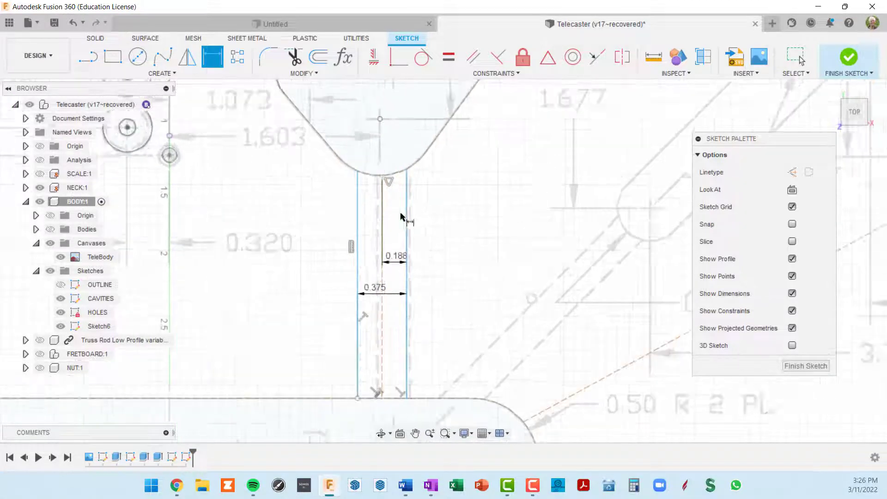
{"action": "left_click", "coordinate": [376, 200]}
{"action": "key", "text": "Escape"}
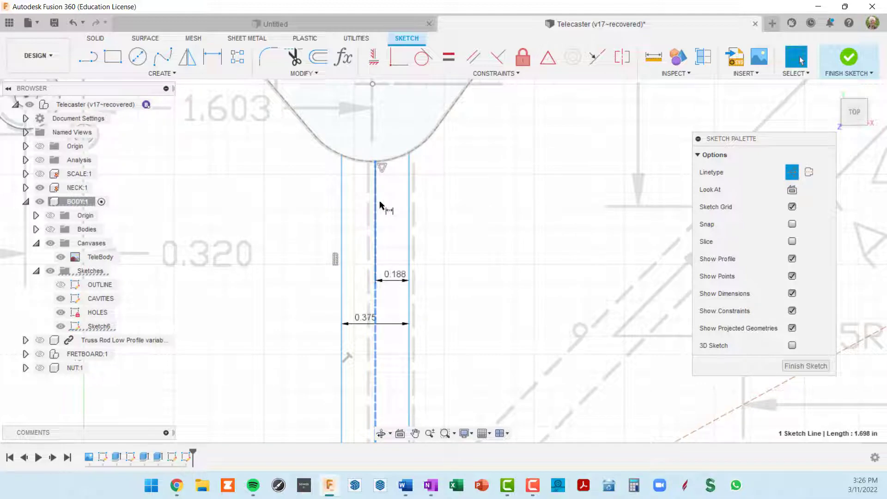
{"action": "left_click_drag", "start_coordinate": [376, 202], "coordinate": [377, 205]}
{"action": "scroll", "coordinate": [485, 168], "scroll_direction": "down", "scroll_amount": 5}
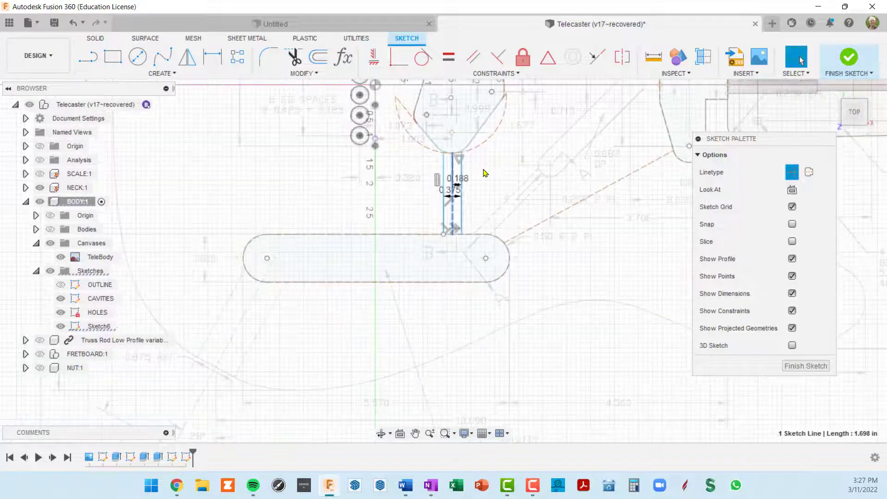
{"action": "key", "text": "Escape"}
{"action": "scroll", "coordinate": [462, 178], "scroll_direction": "up", "scroll_amount": 5}
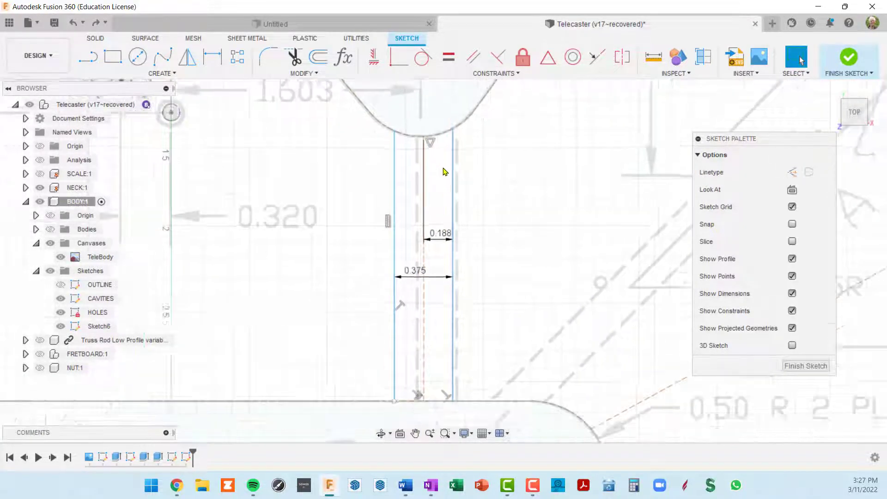
{"action": "scroll", "coordinate": [443, 171], "scroll_direction": "down", "scroll_amount": 4}
{"action": "scroll", "coordinate": [447, 278], "scroll_direction": "down", "scroll_amount": 5}
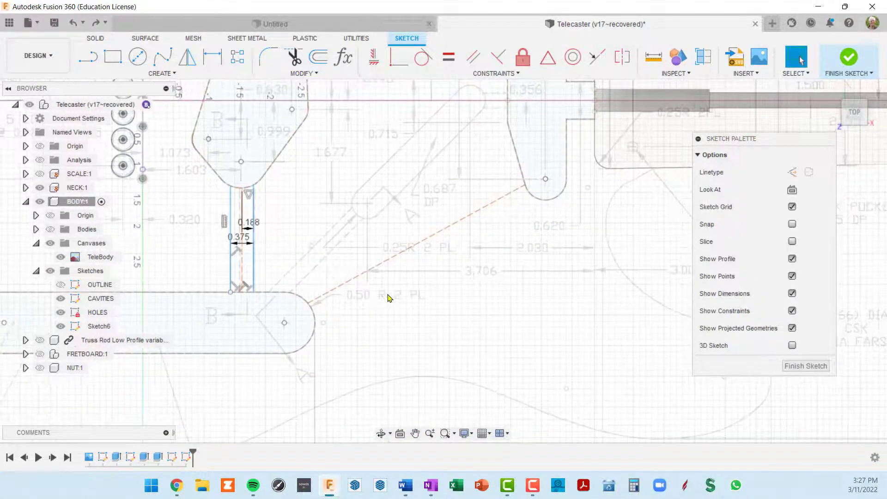
{"action": "key", "text": "l"}
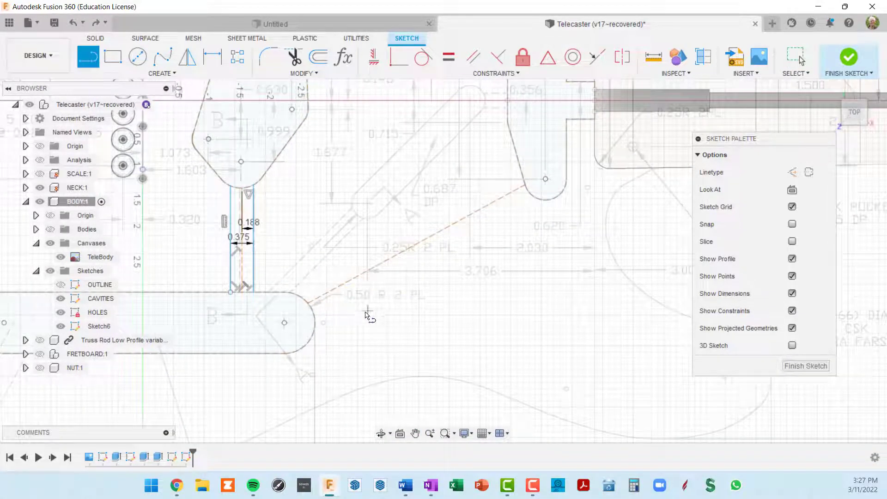
{"action": "left_click", "coordinate": [314, 319]}
{"action": "left_click", "coordinate": [338, 300]}
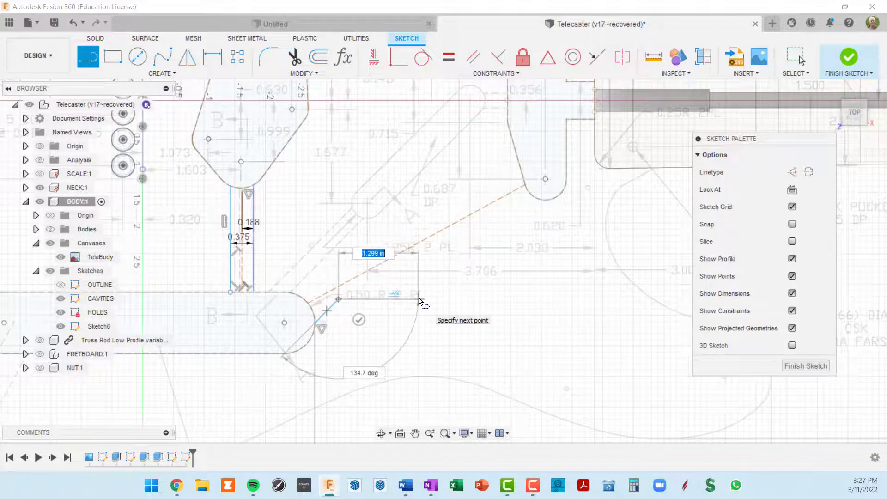
{"action": "key", "text": "Escape"}
{"action": "scroll", "coordinate": [338, 320], "scroll_direction": "up", "scroll_amount": 2}
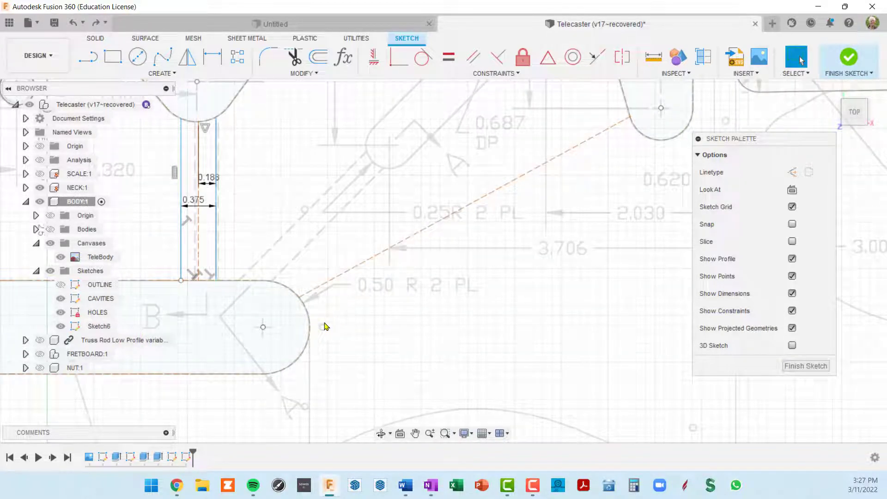
- Draw a solid line about 4.06 in long from control cavity to neck pickup cavity, below the diagonal construction line, and constrain it parallel to that line
{"action": "key", "text": "l"}
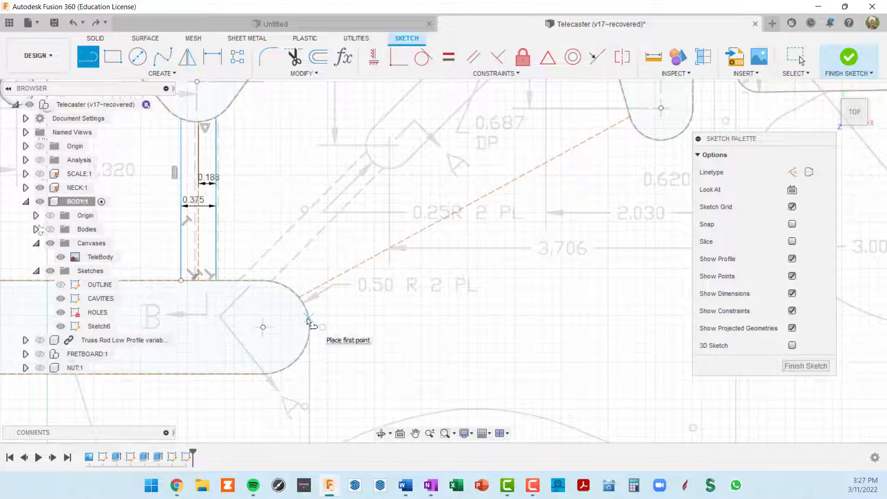
{"action": "left_click", "coordinate": [309, 319]}
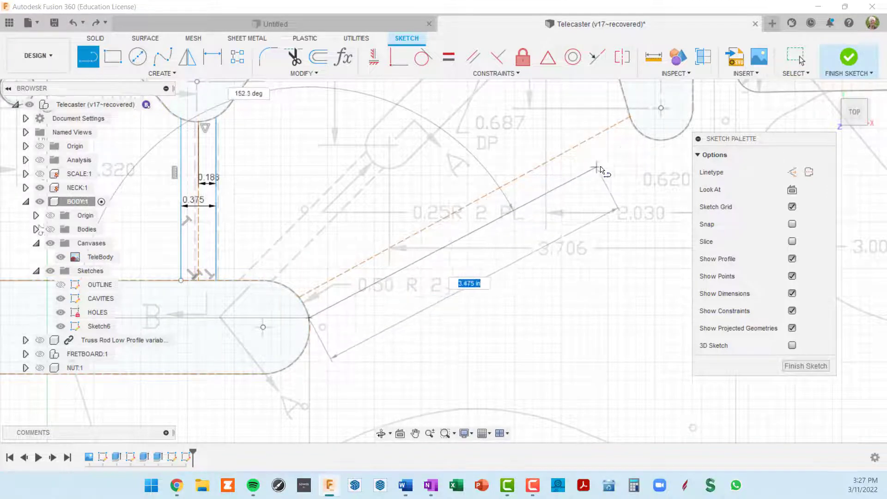
{"action": "left_click", "coordinate": [639, 134]}
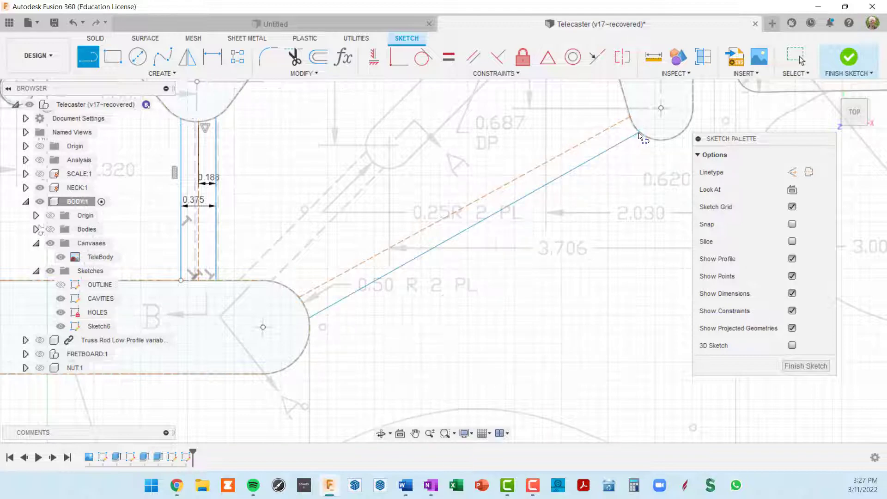
{"action": "key", "text": "Escape"}
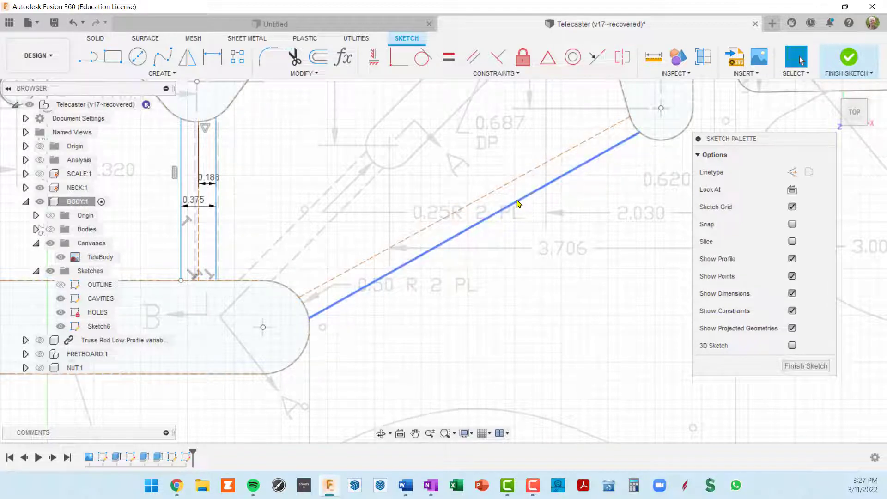
{"action": "left_click", "coordinate": [518, 202]}
{"action": "left_click", "coordinate": [472, 60]}
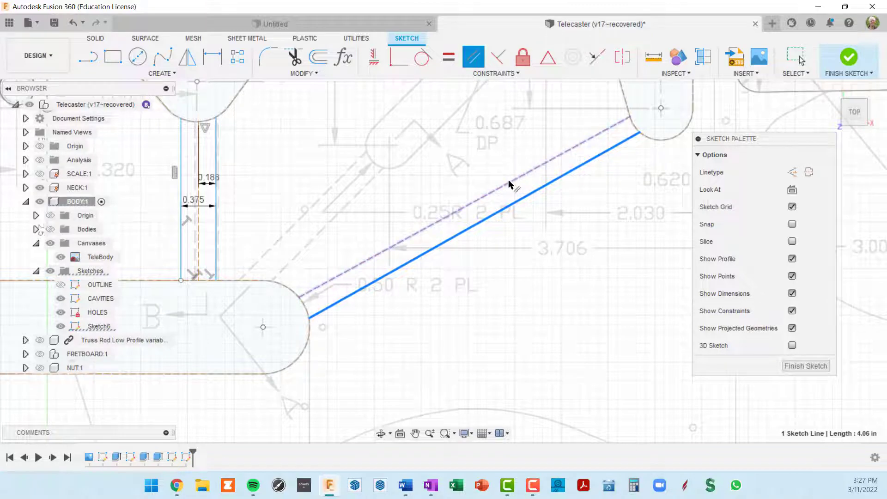
{"action": "left_click", "coordinate": [508, 184]}
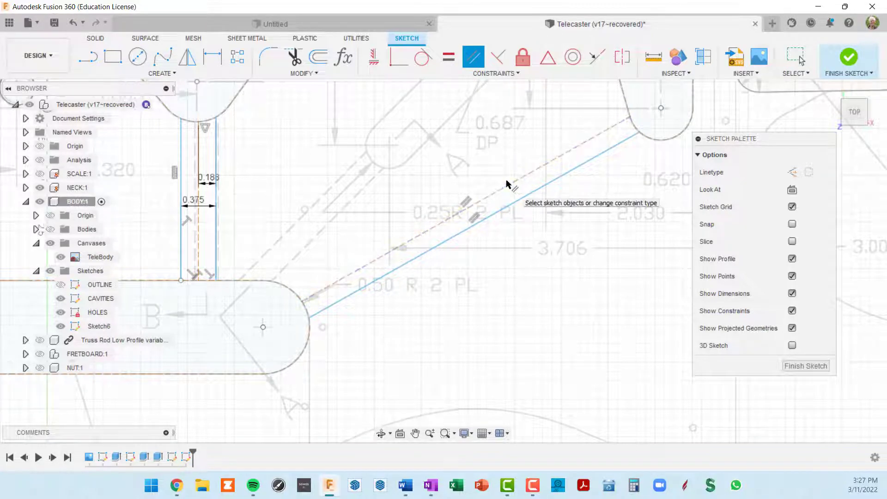
{"action": "key", "text": "l"}
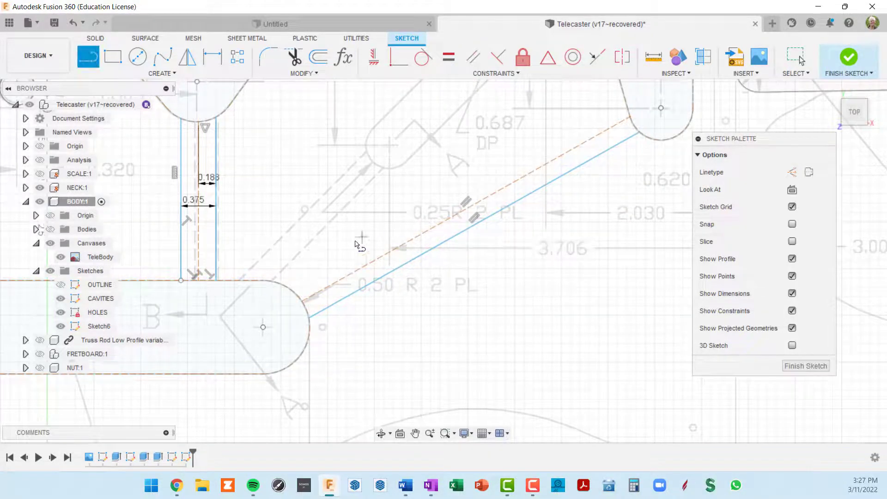
{"action": "left_click", "coordinate": [293, 280]}
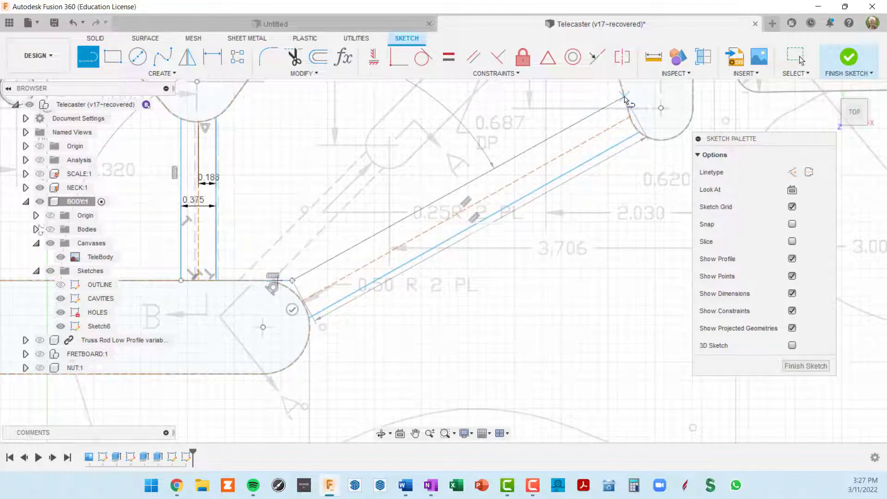
{"action": "key", "text": "Escape"}
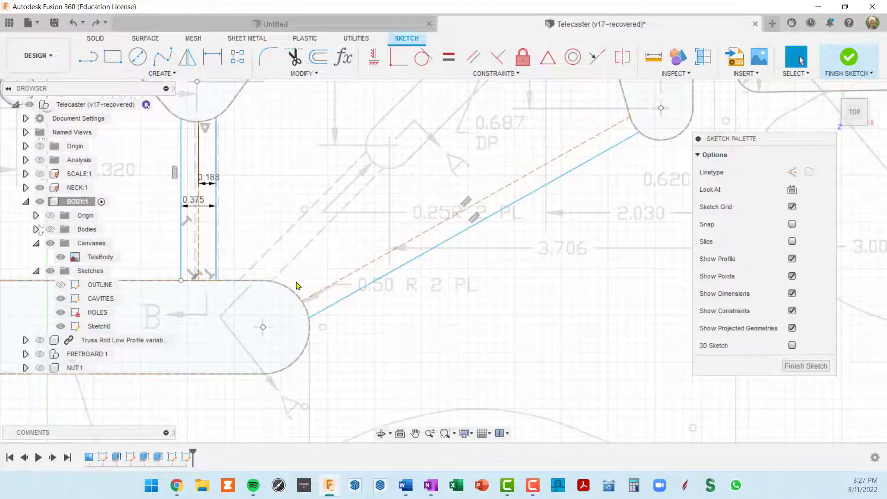
- Draw a second solid line about 4.135 in long between the control and neck pickup cavities, above the diagonal construction line
{"action": "key", "text": "l"}
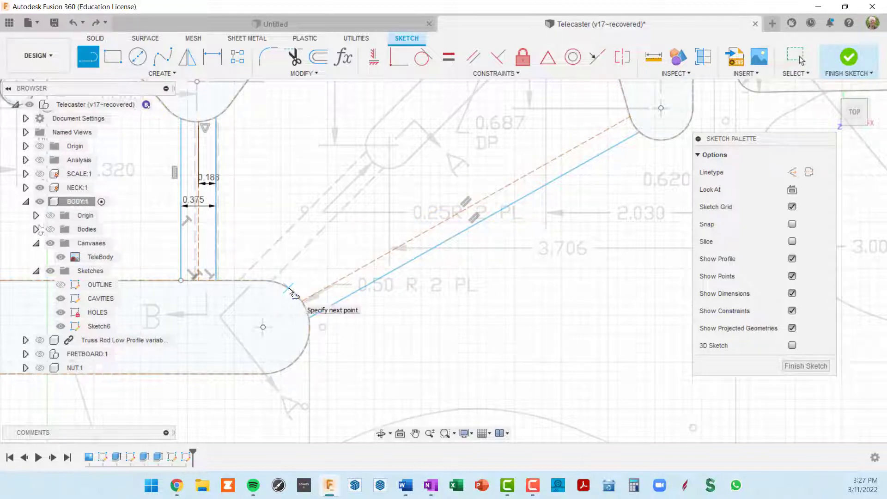
{"action": "left_click", "coordinate": [288, 288]}
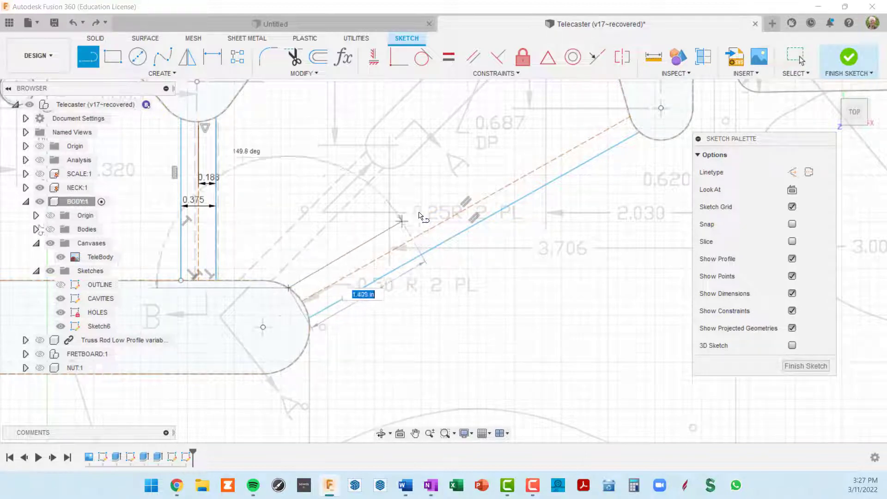
{"action": "left_click", "coordinate": [625, 99]}
{"action": "key", "text": "Escape"}
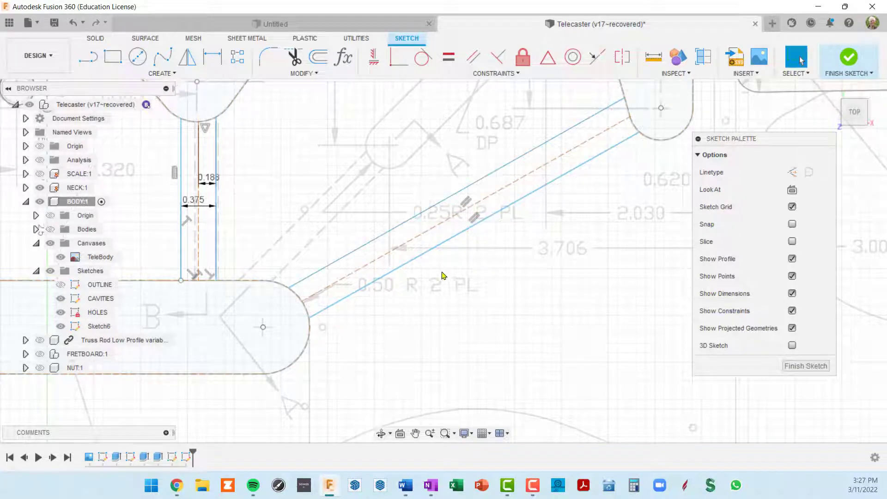
- Dimension the distance between the diagonal construction line and the lower solid channel line as 3/16 in
{"action": "scroll", "coordinate": [442, 272], "scroll_direction": "up", "scroll_amount": 1}
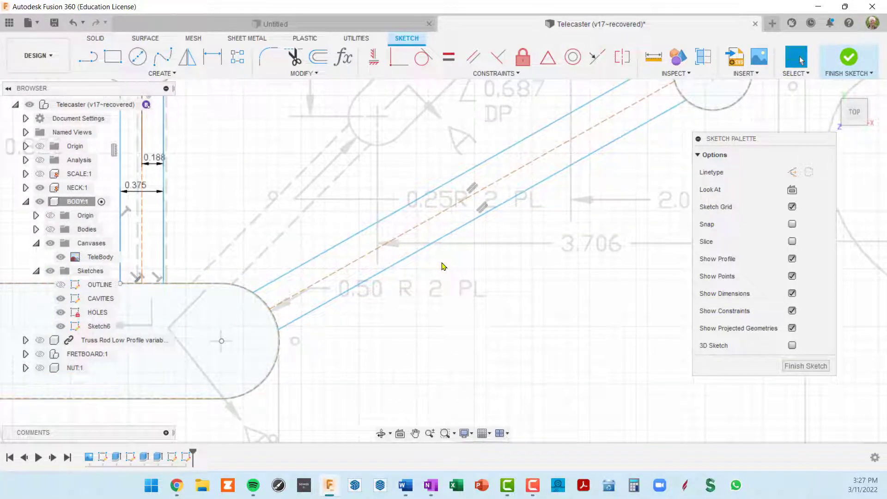
{"action": "key", "text": "d"}
{"action": "left_click", "coordinate": [453, 231]}
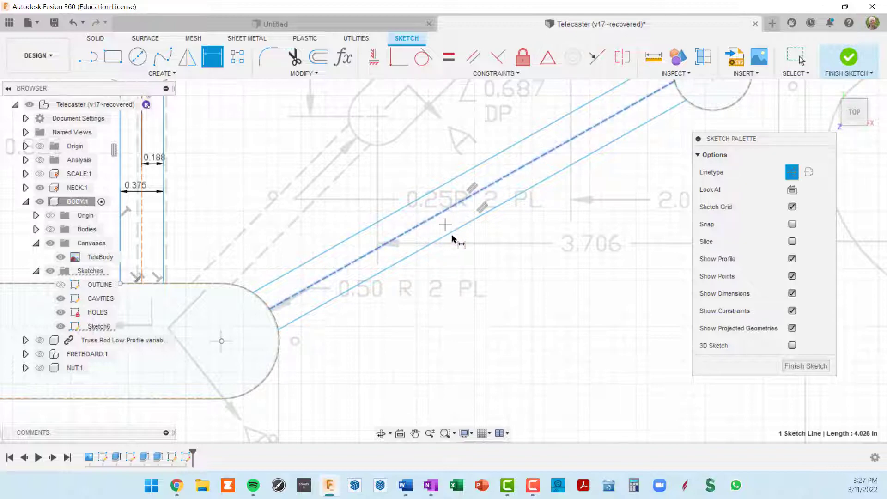
{"action": "left_click", "coordinate": [458, 220]}
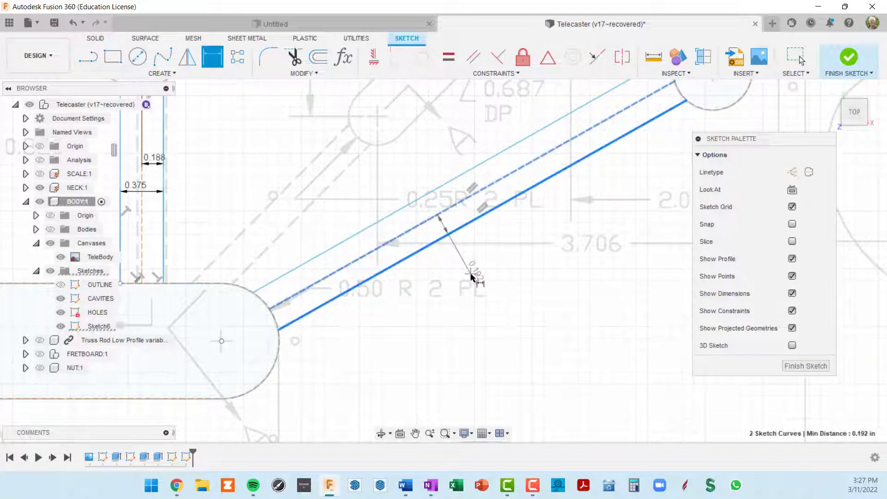
{"action": "left_click", "coordinate": [501, 251]}
{"action": "type", "text": "."}
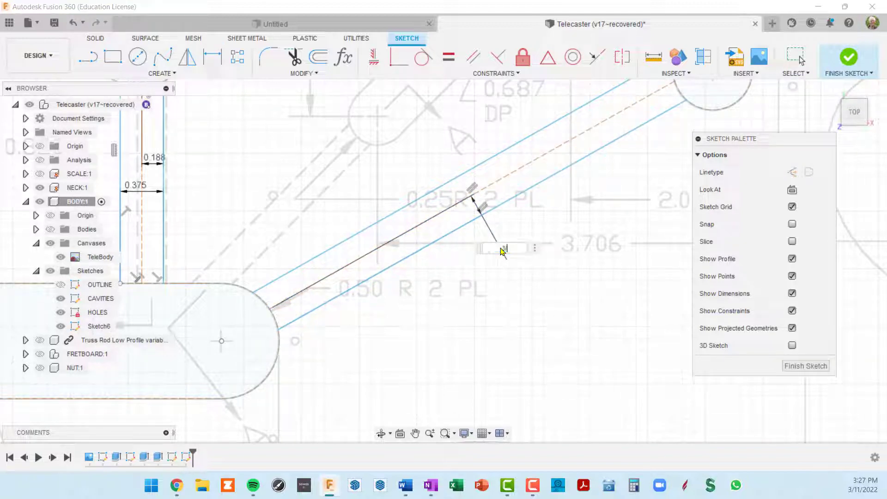
{"action": "type", "text": "/16"}
{"action": "key", "text": "Return"}
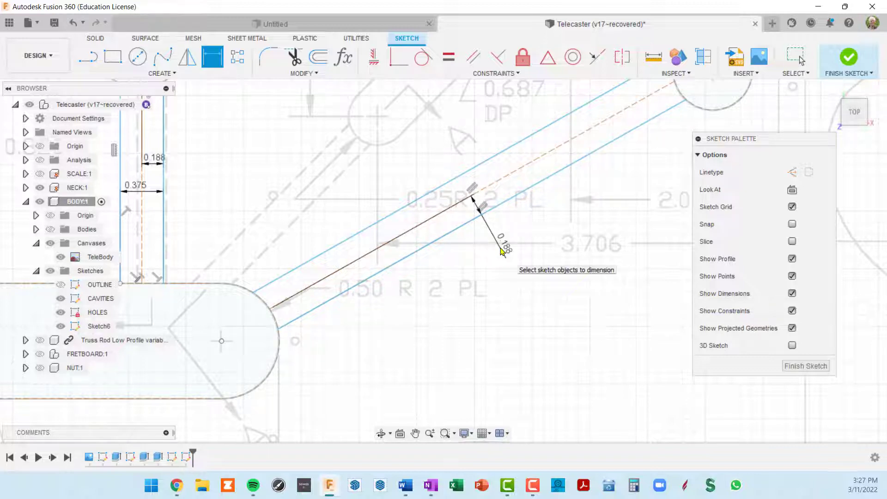
{"action": "key", "text": "Escape"}
- Place an angular dimension between the upper solid diagonal line and the diagonal construction line
{"action": "left_click", "coordinate": [489, 189]}
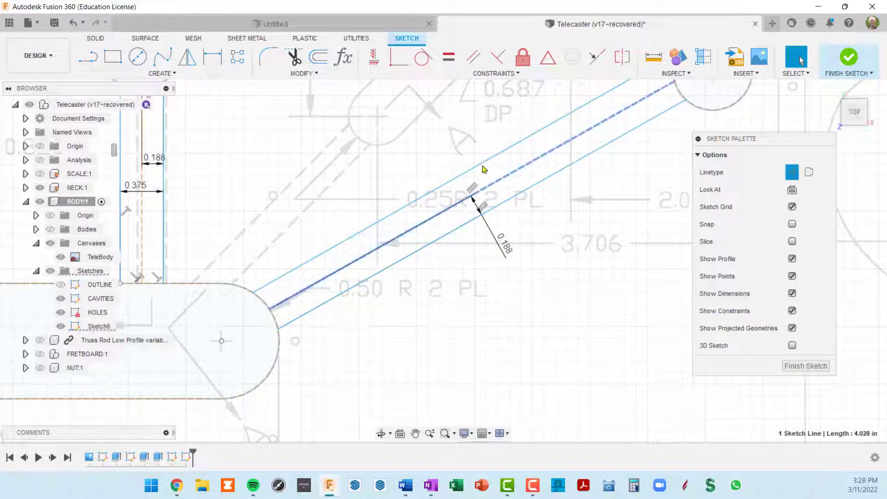
{"action": "left_click", "coordinate": [472, 170]}
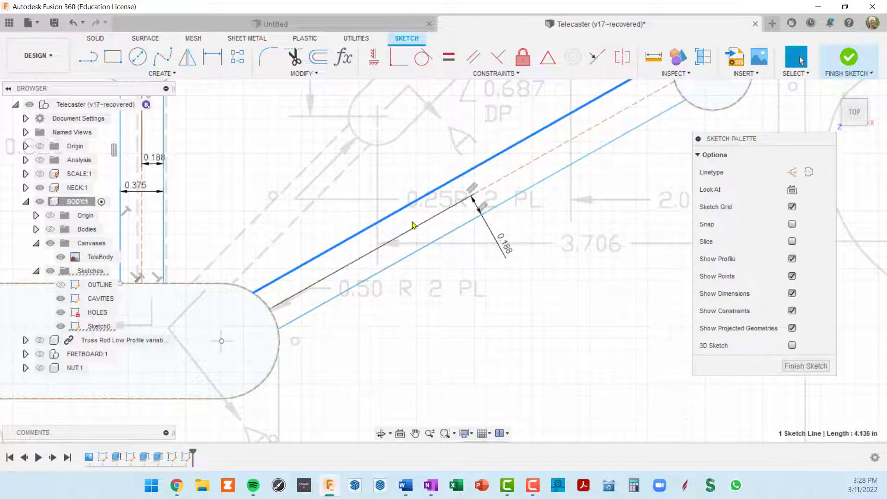
{"action": "key", "text": "Escape"}
{"action": "key", "text": "d"}
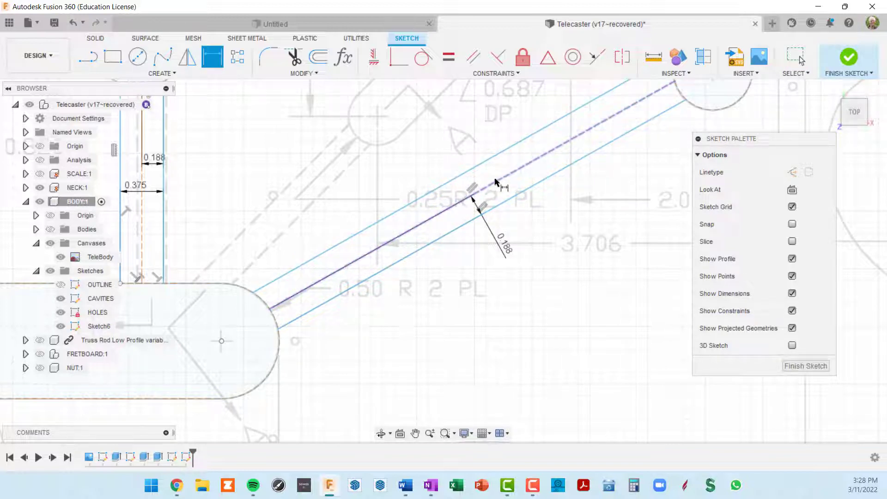
{"action": "left_click", "coordinate": [485, 162]}
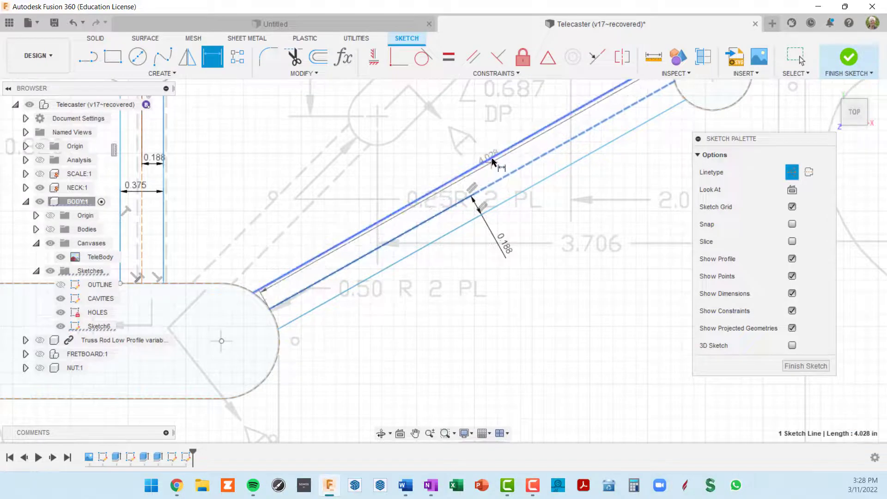
{"action": "left_click", "coordinate": [501, 172]}
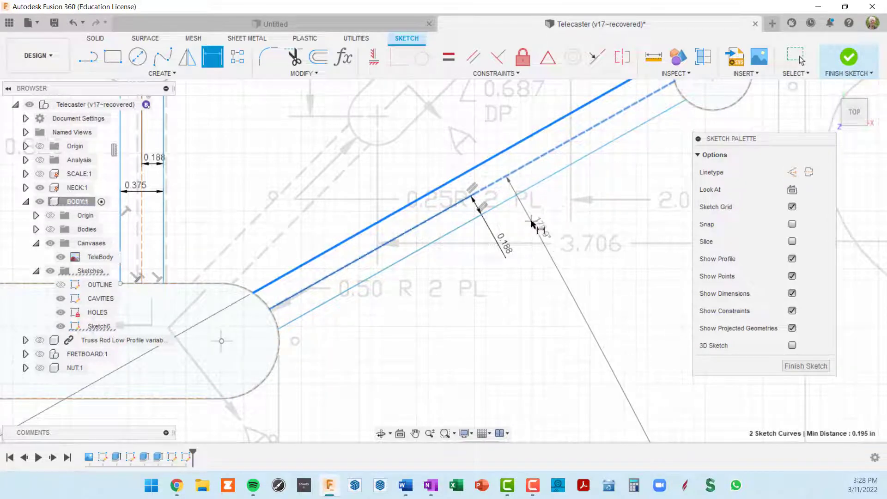
{"action": "left_click", "coordinate": [531, 222]}
{"action": "key", "text": "Return"}
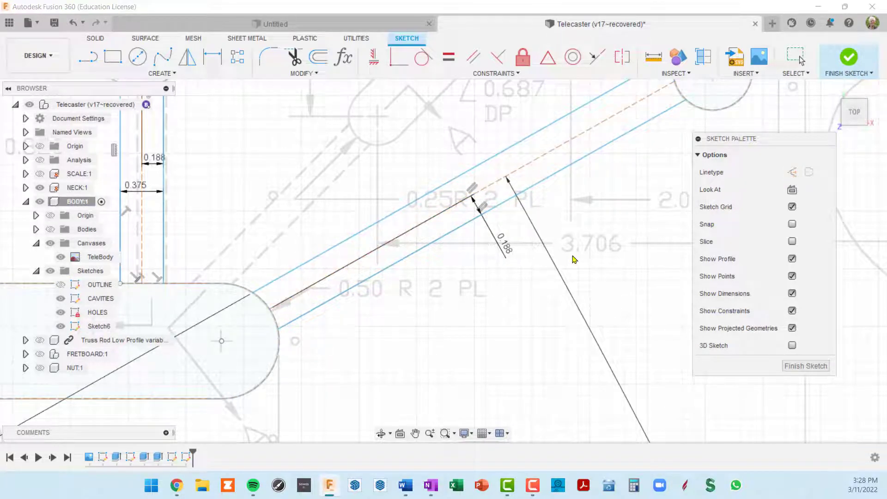
{"action": "key", "text": "Escape"}
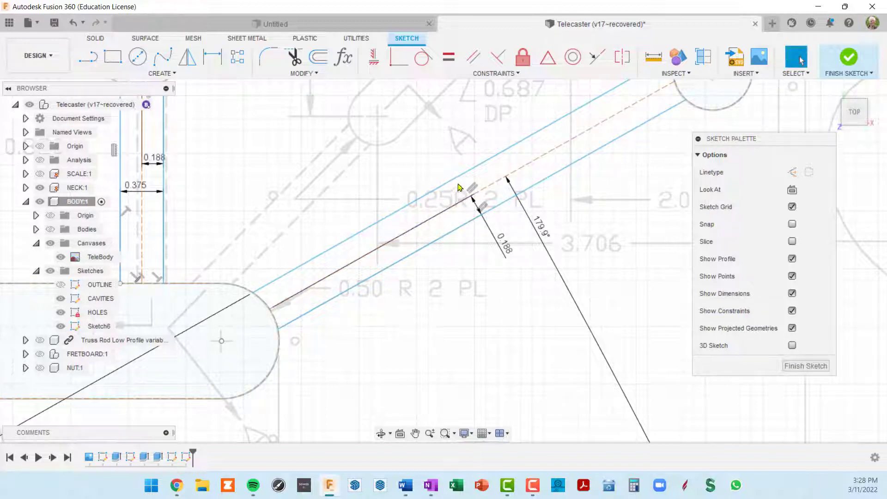
- Try to constrain the upper solid diagonal line parallel to the diagonal construction line
{"action": "left_click", "coordinate": [460, 175]}
{"action": "key", "text": "Escape"}
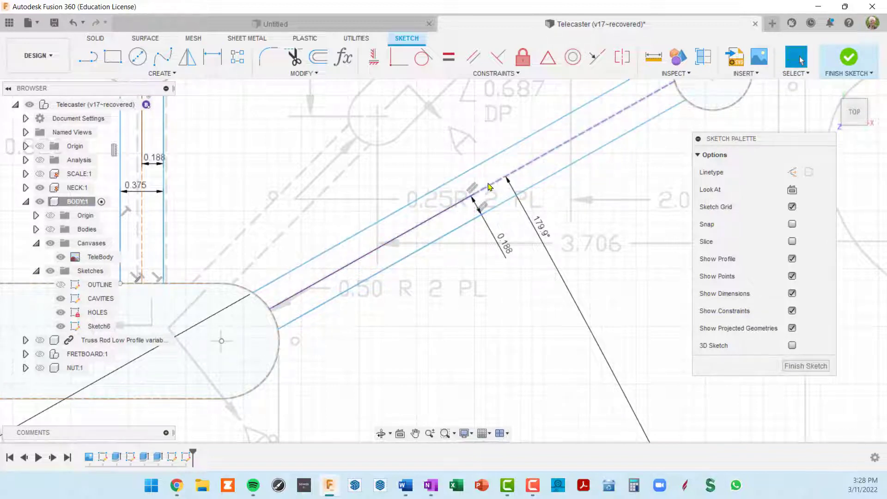
{"action": "left_click", "coordinate": [473, 56]}
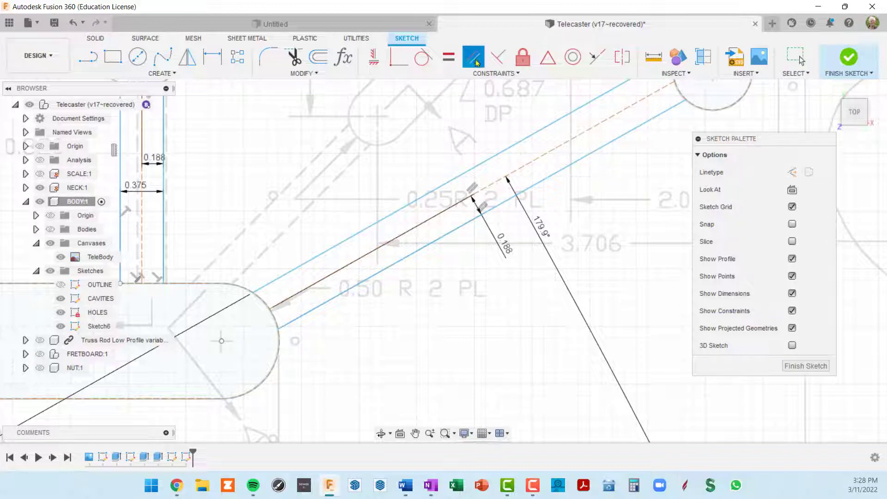
{"action": "left_click", "coordinate": [486, 166]}
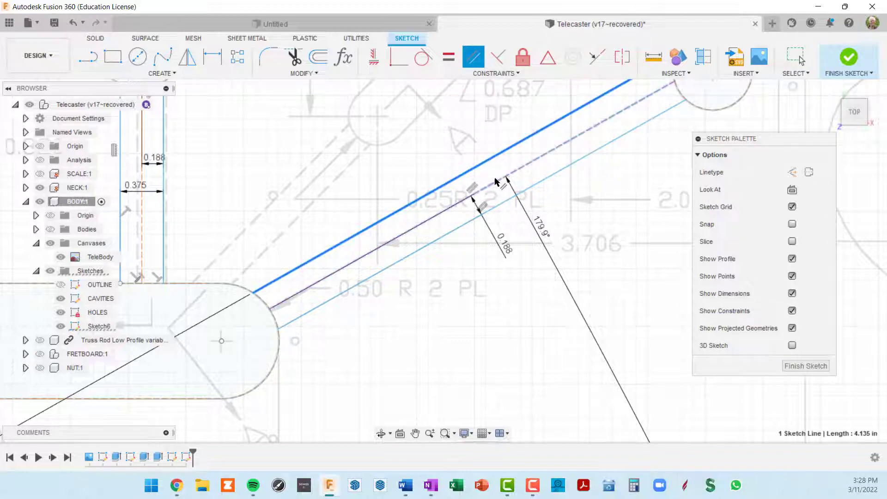
{"action": "left_click", "coordinate": [501, 184]}
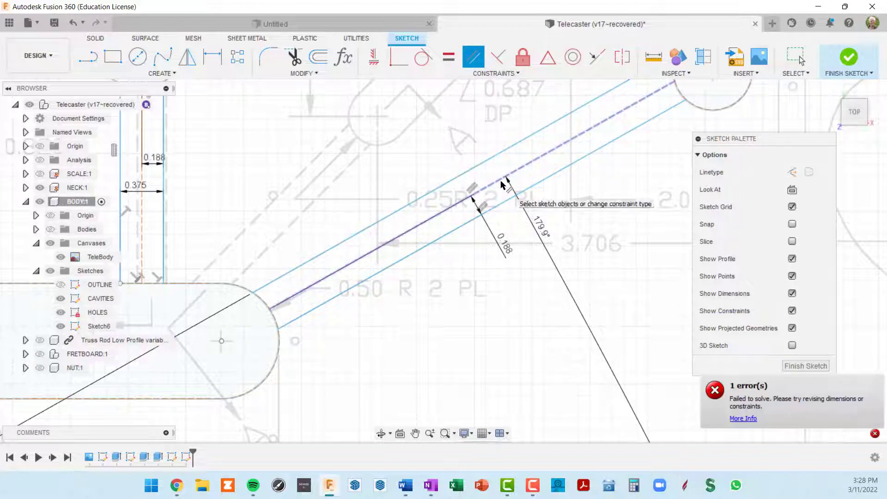
- Try to add another dimension between the upper solid diagonal line and the diagonal construction line
{"action": "key", "text": "d"}
{"action": "left_click", "coordinate": [515, 145]}
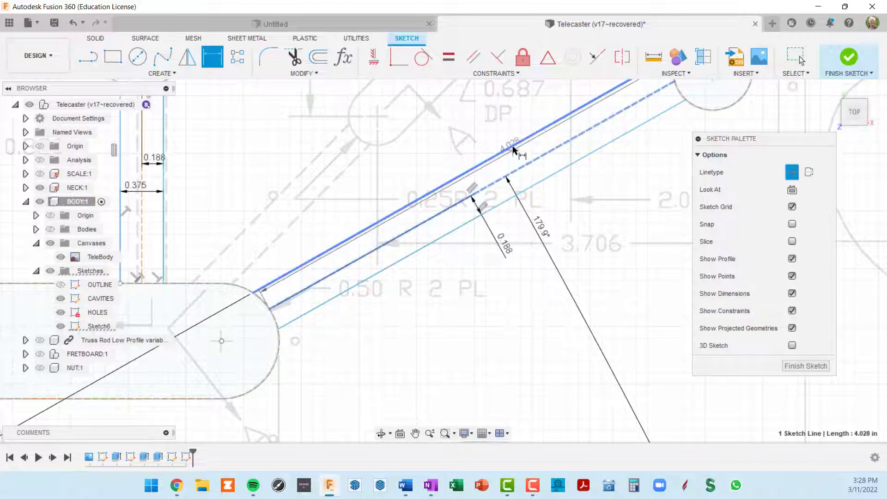
{"action": "left_click", "coordinate": [520, 167]}
{"action": "scroll", "coordinate": [521, 157], "scroll_direction": "up", "scroll_amount": 1}
{"action": "scroll", "coordinate": [521, 157], "scroll_direction": "up", "scroll_amount": 1}
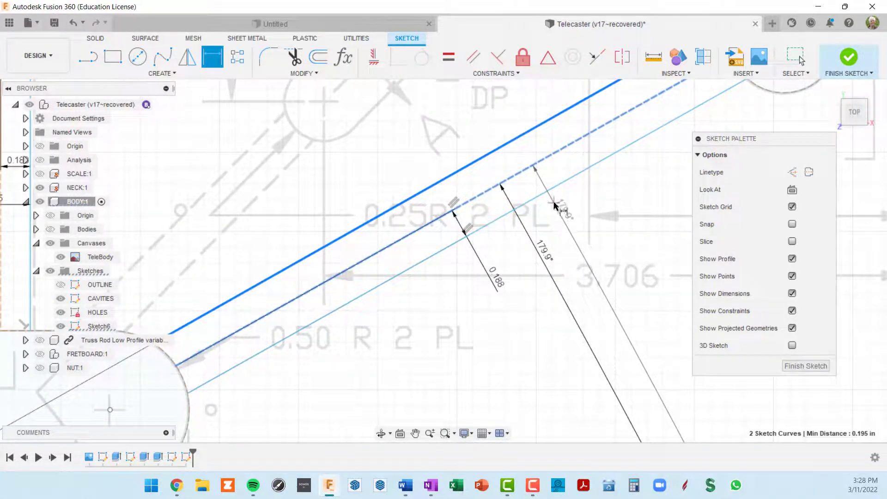
{"action": "left_click", "coordinate": [525, 147]}
{"action": "left_click", "coordinate": [522, 253]}
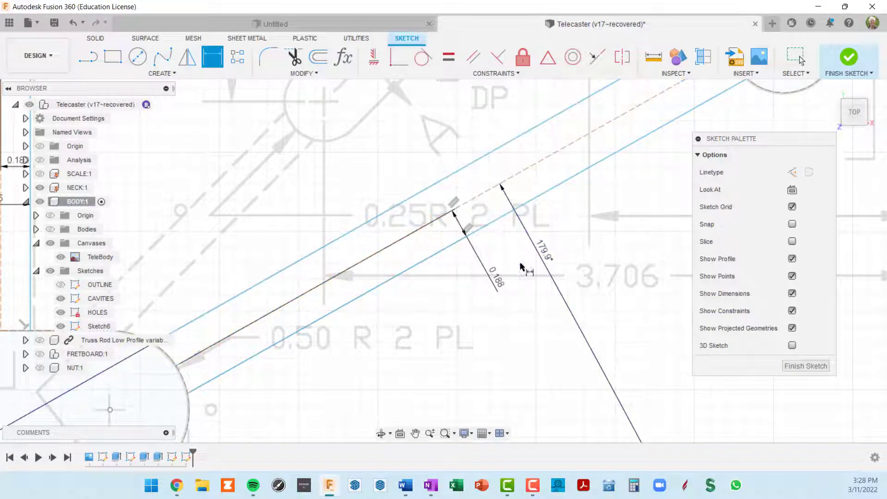
- Try to dimension the distance between the two solid diagonal channel lines
{"action": "scroll", "coordinate": [395, 300], "scroll_direction": "down", "scroll_amount": 2}
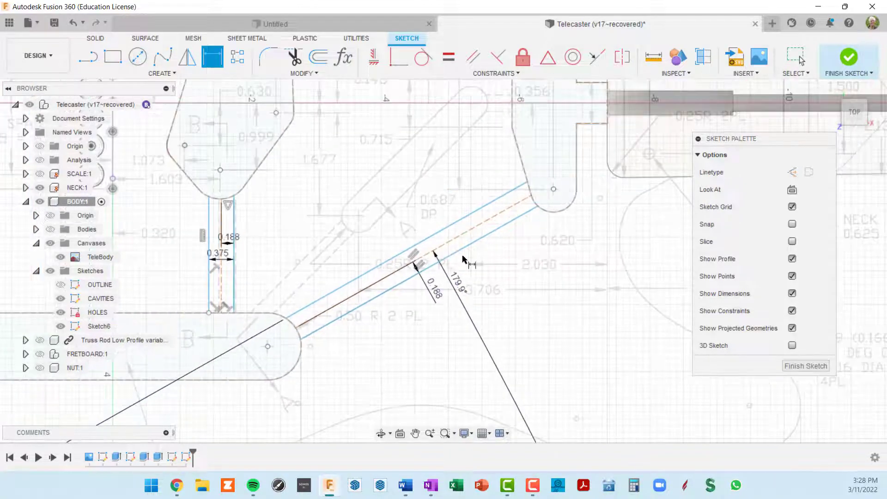
{"action": "scroll", "coordinate": [416, 264], "scroll_direction": "up", "scroll_amount": 3}
{"action": "left_click", "coordinate": [395, 284]}
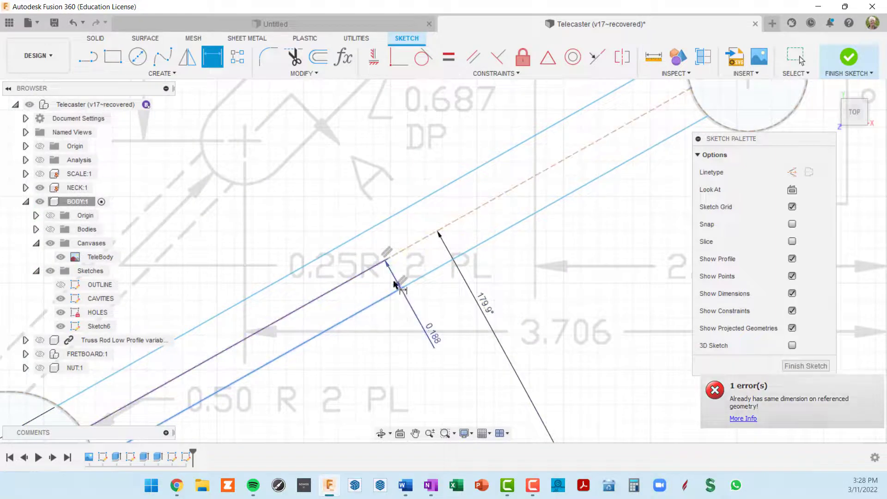
{"action": "left_click", "coordinate": [395, 215]}
{"action": "left_click", "coordinate": [422, 277]}
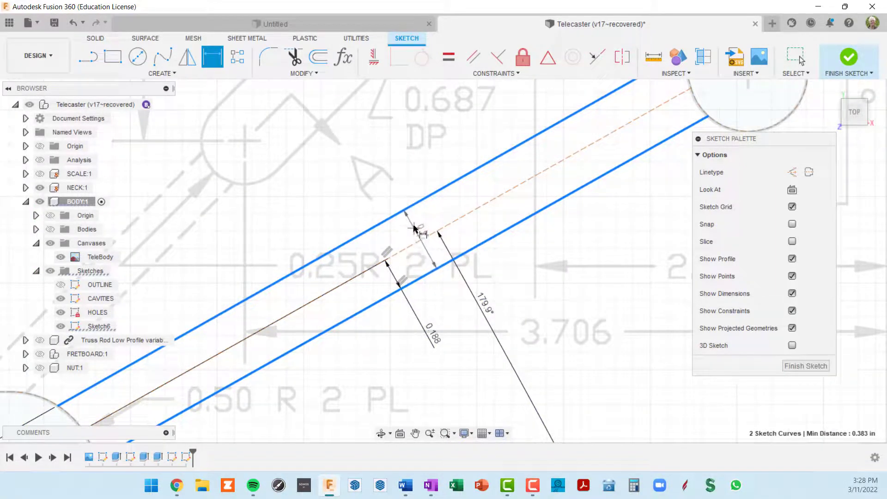
{"action": "key", "text": "Escape"}
{"action": "scroll", "coordinate": [432, 231], "scroll_direction": "down", "scroll_amount": 3}
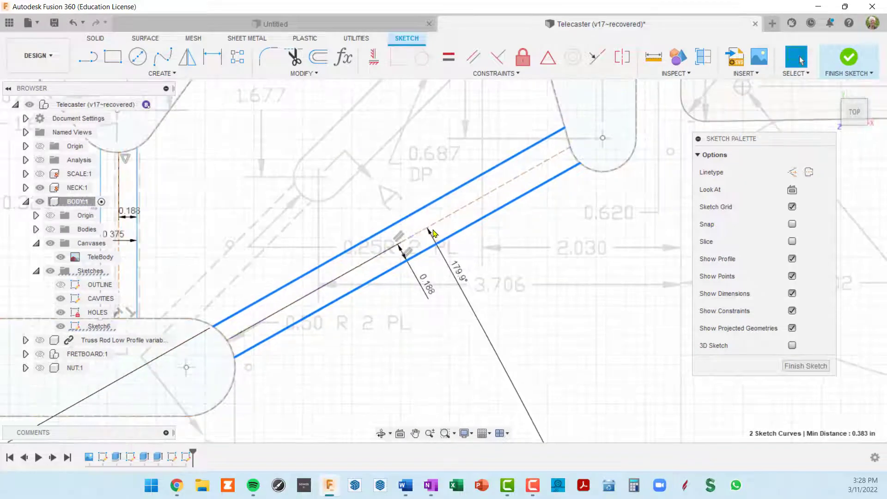
- Delete the upper solid diagonal line of the angled wiring channel
{"action": "left_click", "coordinate": [426, 209]}
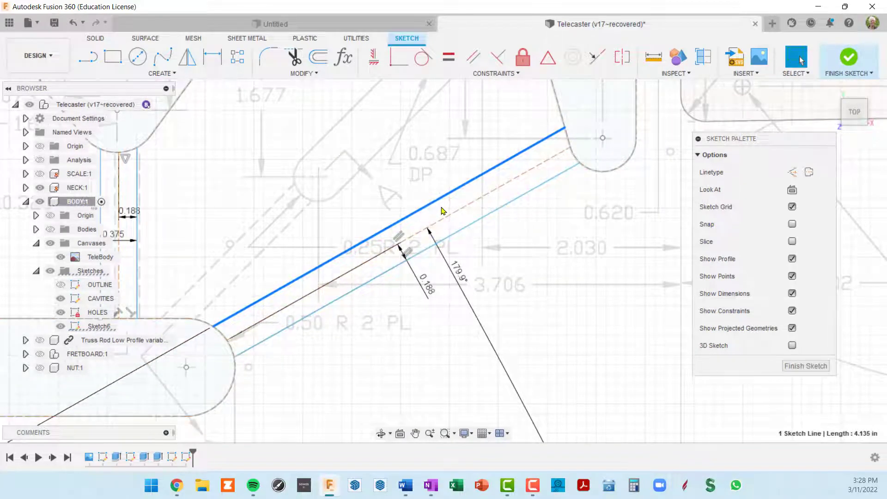
{"action": "key", "text": "Delete"}
{"action": "key", "text": "l"}
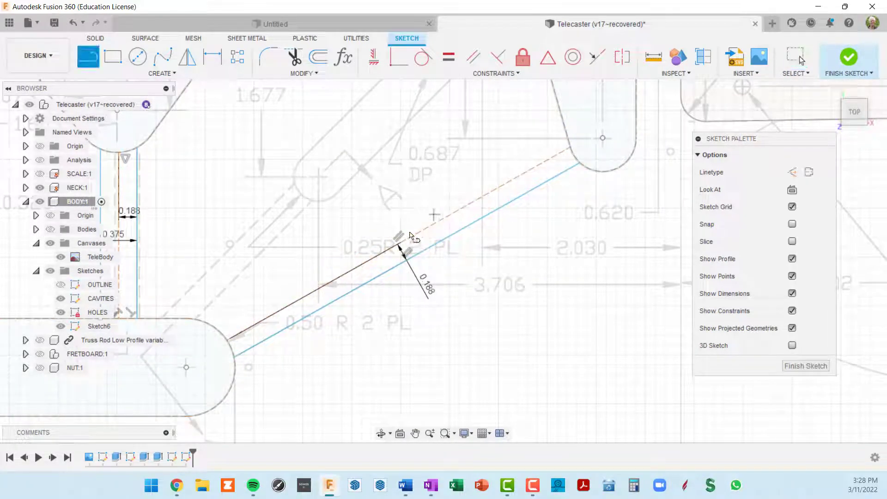
{"action": "left_click", "coordinate": [220, 315]}
{"action": "left_click", "coordinate": [235, 358]}
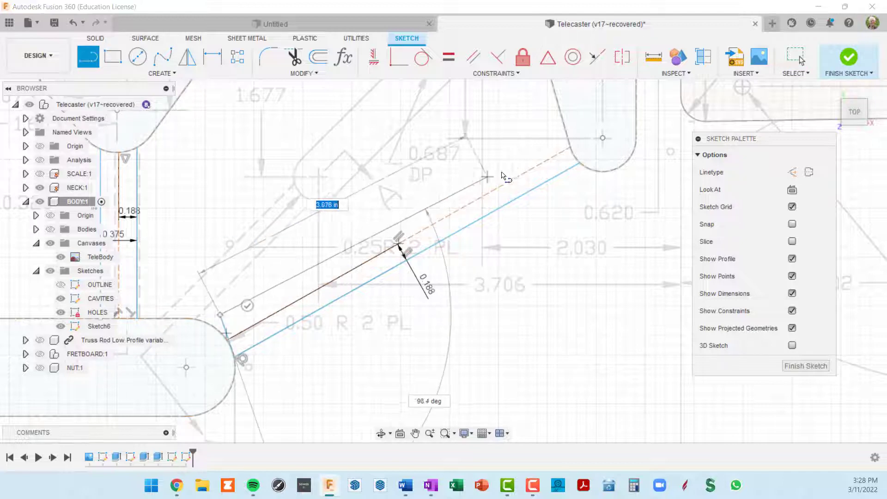
{"action": "key", "text": "Escape"}
{"action": "key", "text": "ctrl+z"}
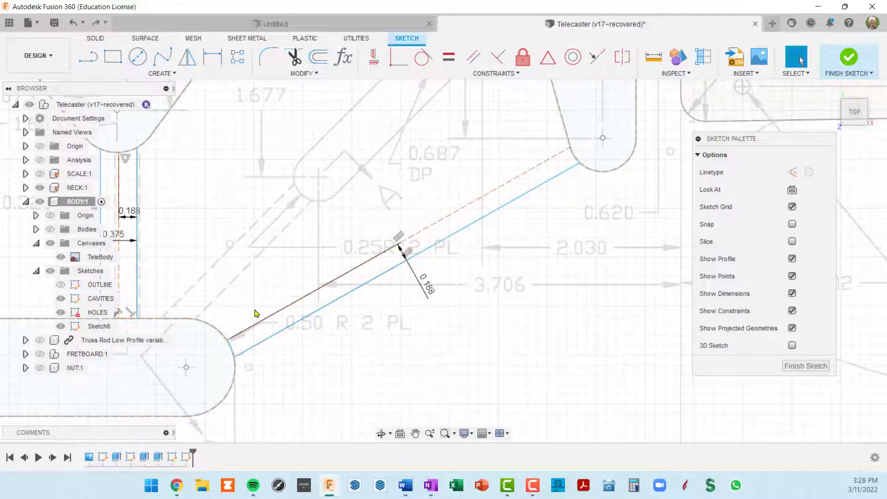
- Draw a line about 4.14 in long above the diagonal construction line, from the control cavity edge to the neck pickup cavity edge
{"action": "key", "text": "l"}
{"action": "left_click", "coordinate": [212, 326]}
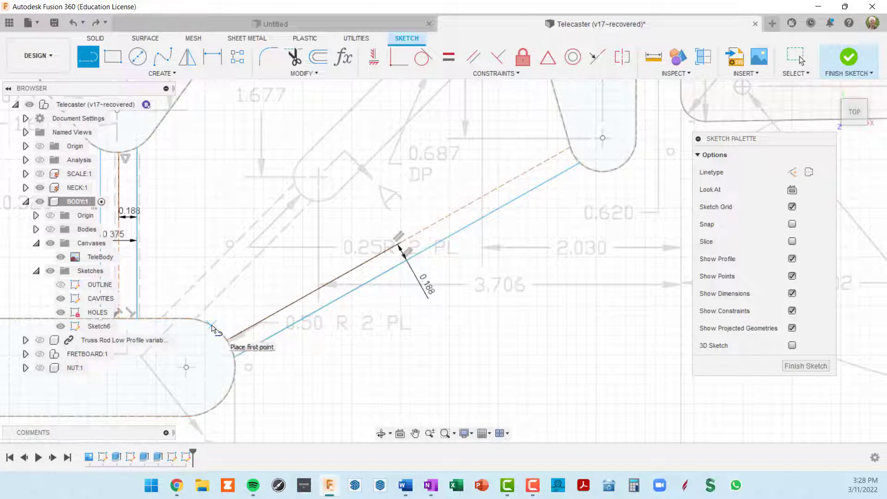
{"action": "left_click", "coordinate": [564, 130]}
{"action": "key", "text": "Escape"}
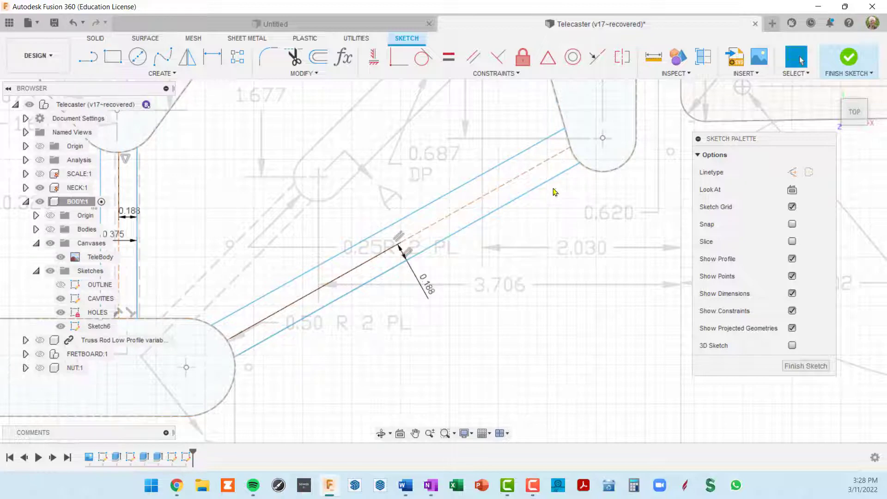
- Constrain the new upper diagonal line parallel to the diagonal construction line
{"action": "left_click", "coordinate": [462, 189]}
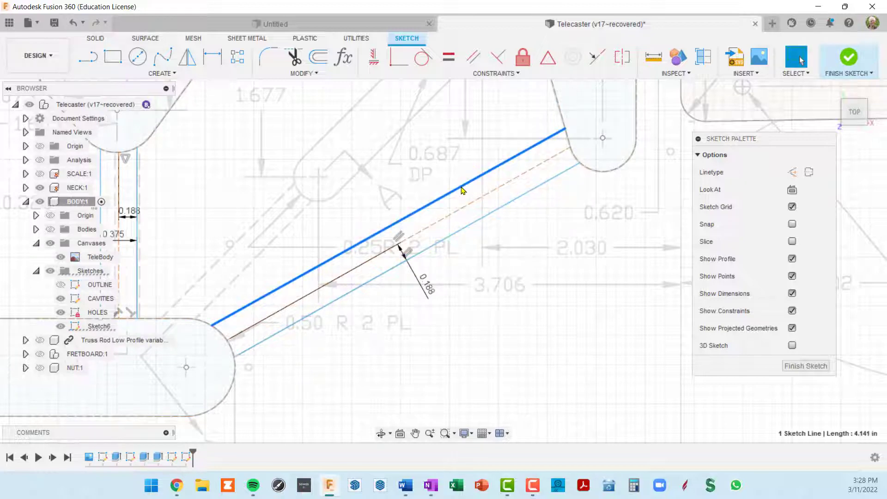
{"action": "left_click", "coordinate": [474, 56]}
{"action": "left_click", "coordinate": [491, 197]}
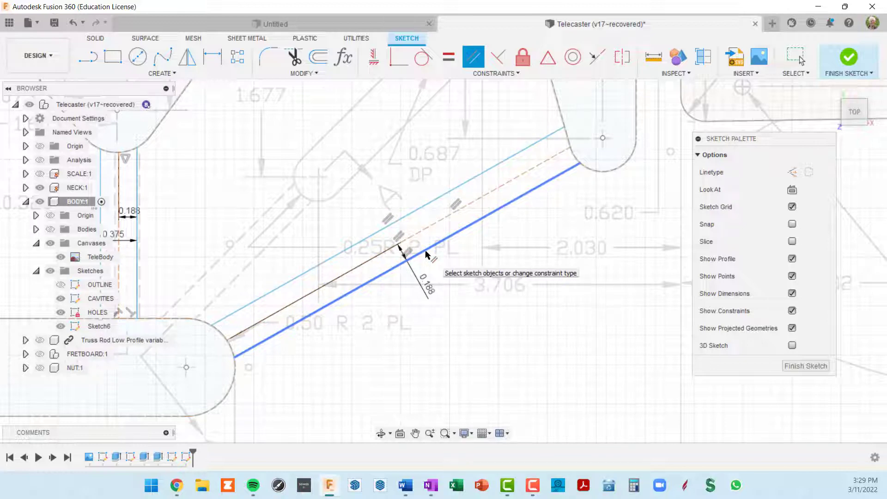
- Dimension the distance between the upper diagonal line and the diagonal construction line as 3/16 in
{"action": "key", "text": "d"}
{"action": "left_click", "coordinate": [420, 213]}
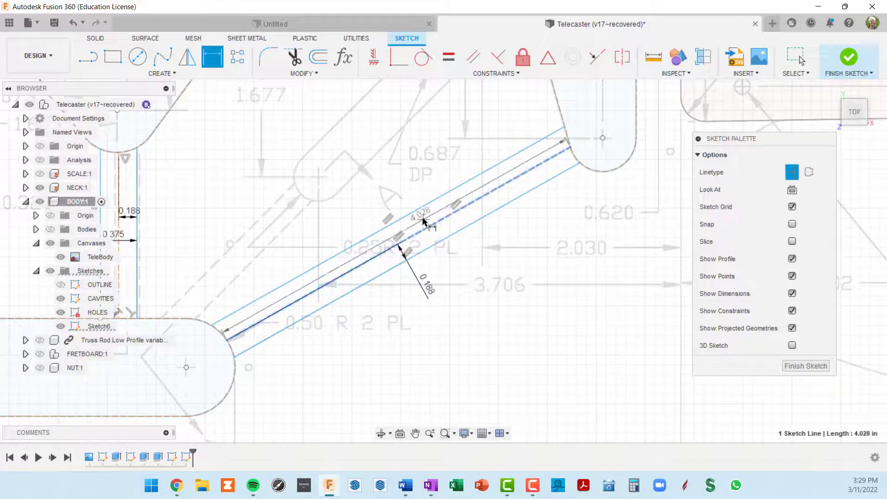
{"action": "left_click", "coordinate": [430, 220]}
{"action": "scroll", "coordinate": [413, 217], "scroll_direction": "up", "scroll_amount": 3}
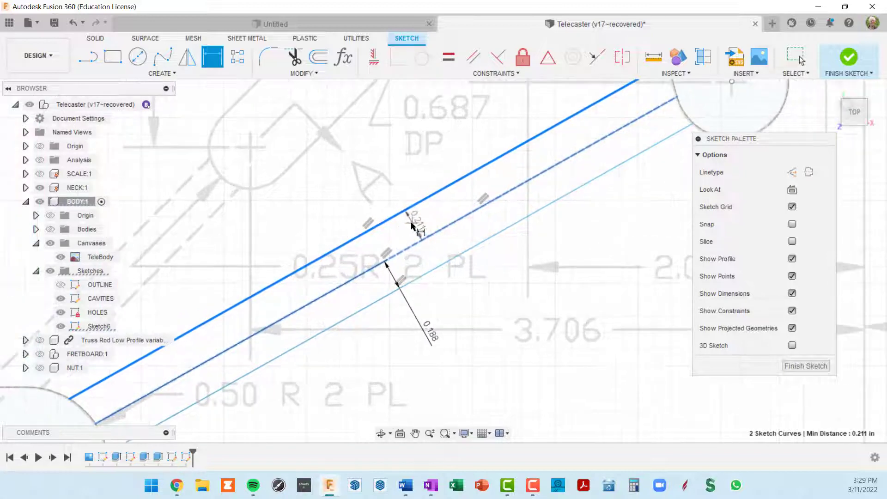
{"action": "left_click", "coordinate": [406, 229]}
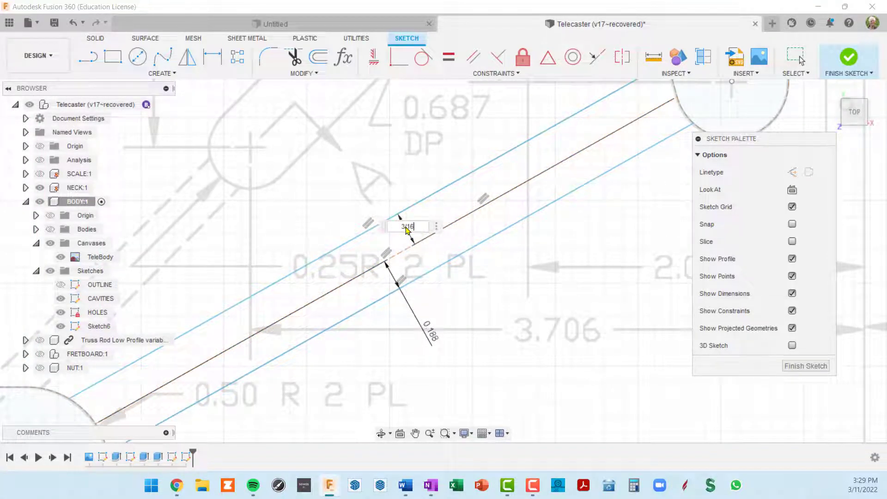
{"action": "key", "text": "Return"}
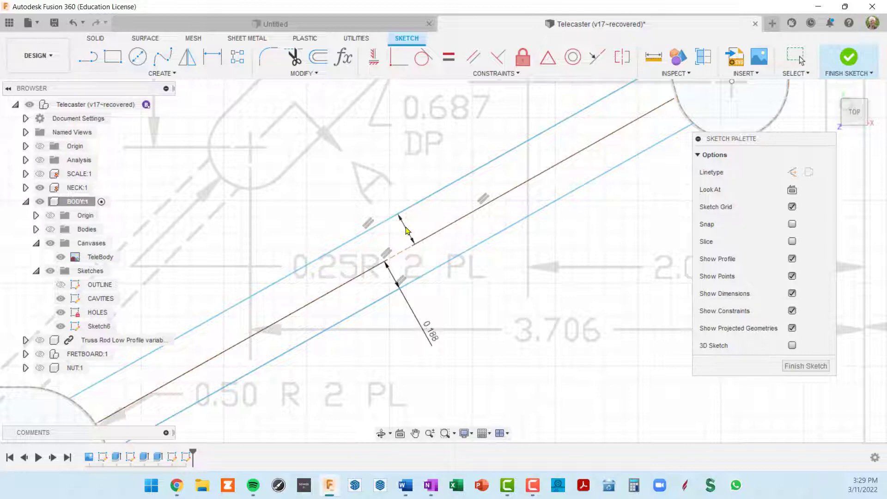
- Close the diagonal channel's control cavity end with a line joining the endpoints of its two outer lines
{"action": "scroll", "coordinate": [510, 252], "scroll_direction": "down", "scroll_amount": 3}
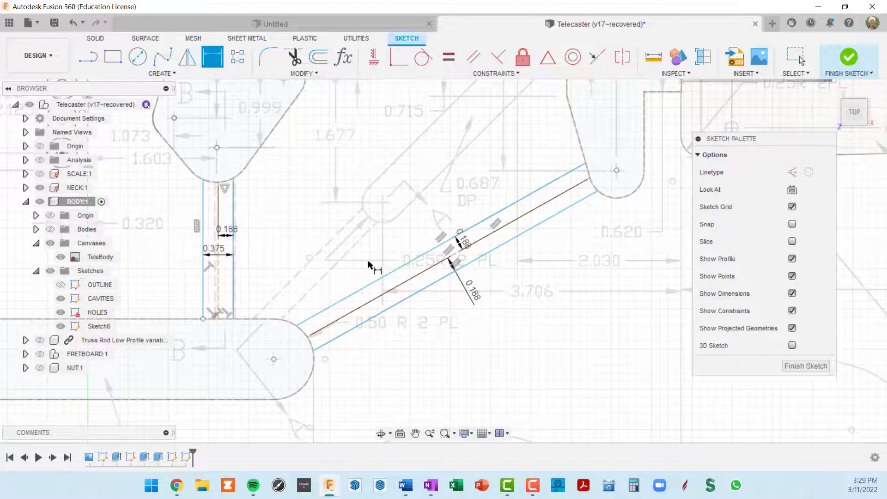
{"action": "scroll", "coordinate": [319, 338], "scroll_direction": "up", "scroll_amount": 2}
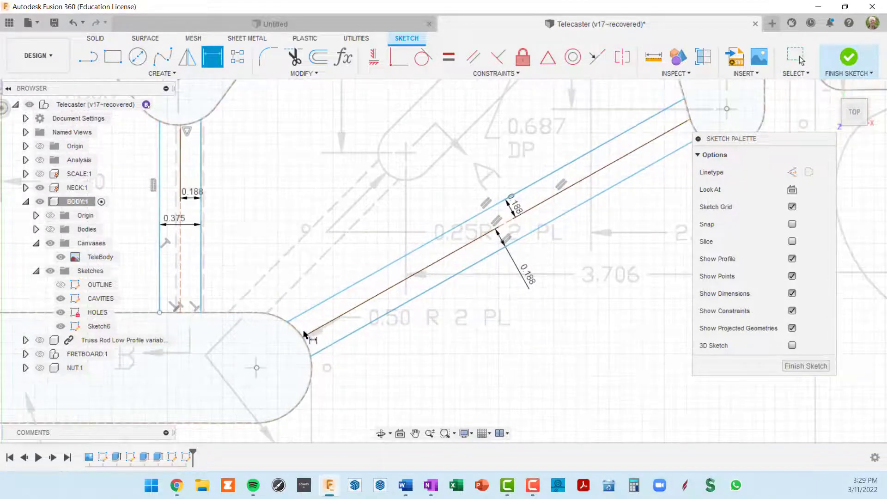
{"action": "scroll", "coordinate": [317, 323], "scroll_direction": "up", "scroll_amount": 3}
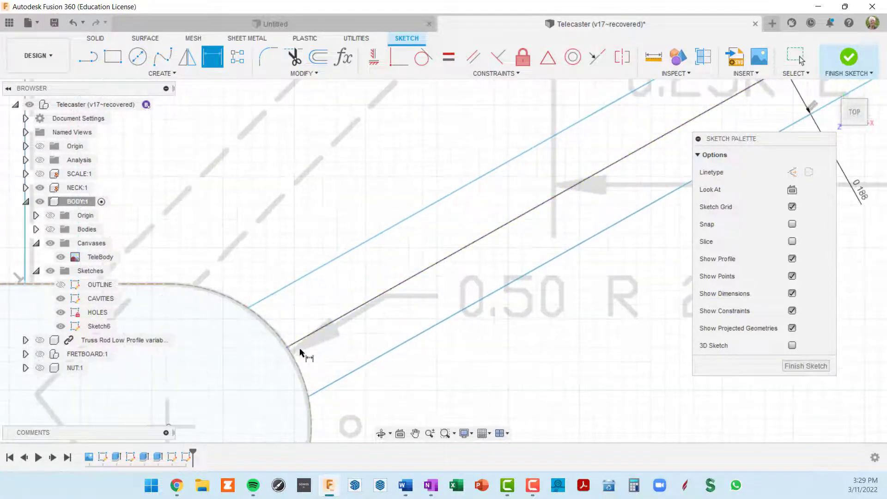
{"action": "scroll", "coordinate": [295, 361], "scroll_direction": "down", "scroll_amount": 5}
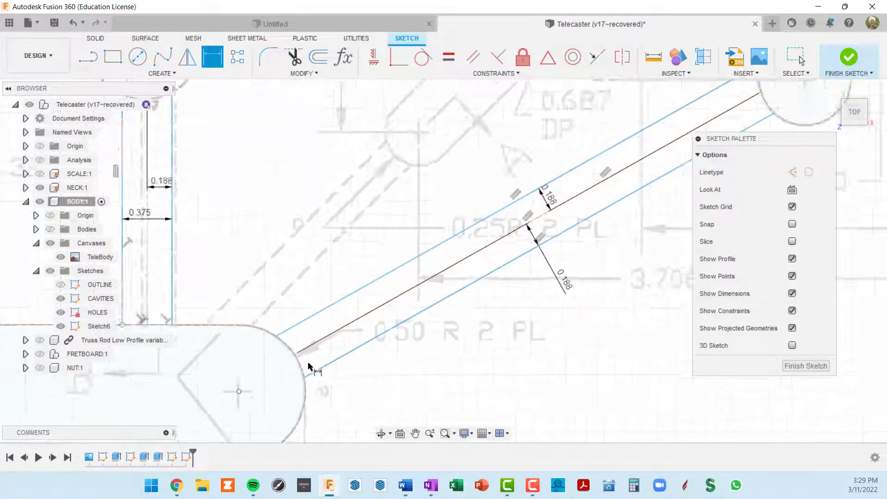
{"action": "mouse_move", "coordinate": [377, 349]}
{"action": "middle_mouse_down"}
{"action": "mouse_move", "coordinate": [437, 311]}
{"action": "mouse_move", "coordinate": [497, 241]}
{"action": "middle_mouse_up"}
{"action": "key", "text": "d"}
{"action": "scroll", "coordinate": [411, 241], "scroll_direction": "up", "scroll_amount": 4}
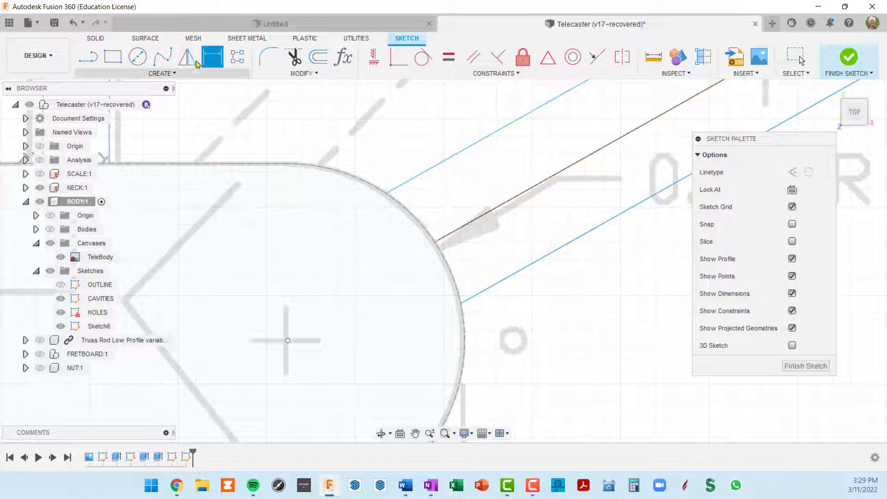
{"action": "left_click", "coordinate": [94, 64]}
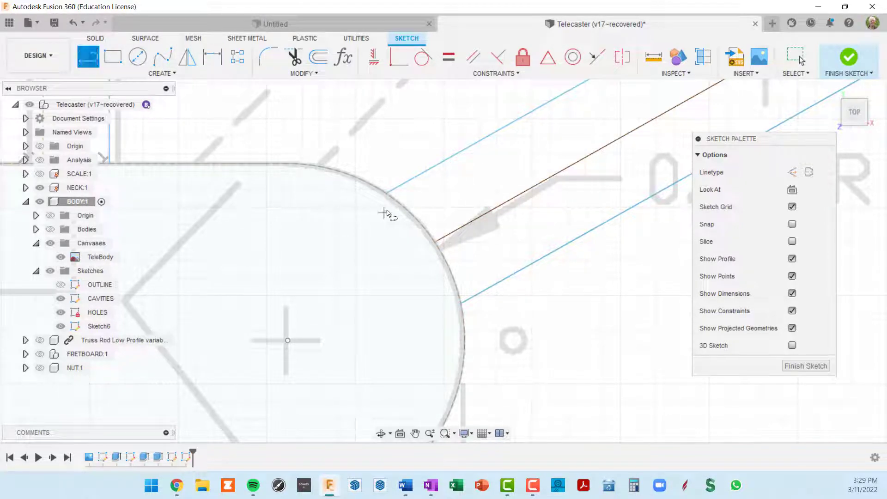
{"action": "left_click", "coordinate": [385, 193]}
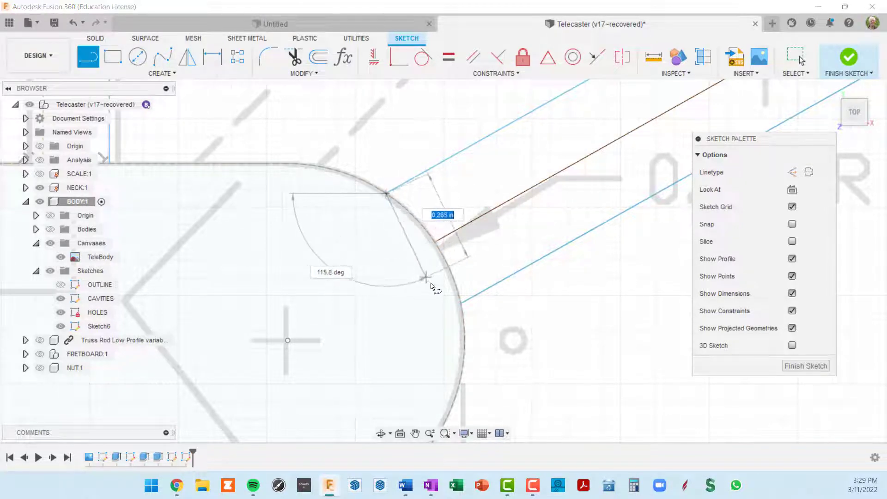
{"action": "left_click", "coordinate": [460, 301]}
- Close the diagonal channel's neck pickup cavity end with a line joining the endpoints of its two outer lines
{"action": "scroll", "coordinate": [462, 301], "scroll_direction": "down", "scroll_amount": 3}
{"action": "mouse_move", "coordinate": [641, 167]}
{"action": "middle_mouse_down"}
{"action": "mouse_move", "coordinate": [380, 284]}
{"action": "mouse_move", "coordinate": [295, 309]}
{"action": "middle_mouse_up"}
{"action": "middle_click_drag", "start_coordinate": [662, 129], "coordinate": [316, 280]}
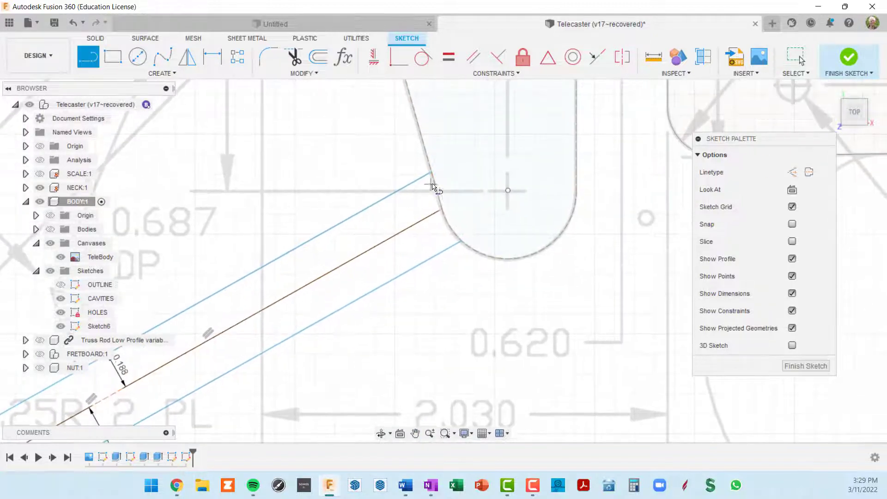
{"action": "left_click", "coordinate": [460, 243]}
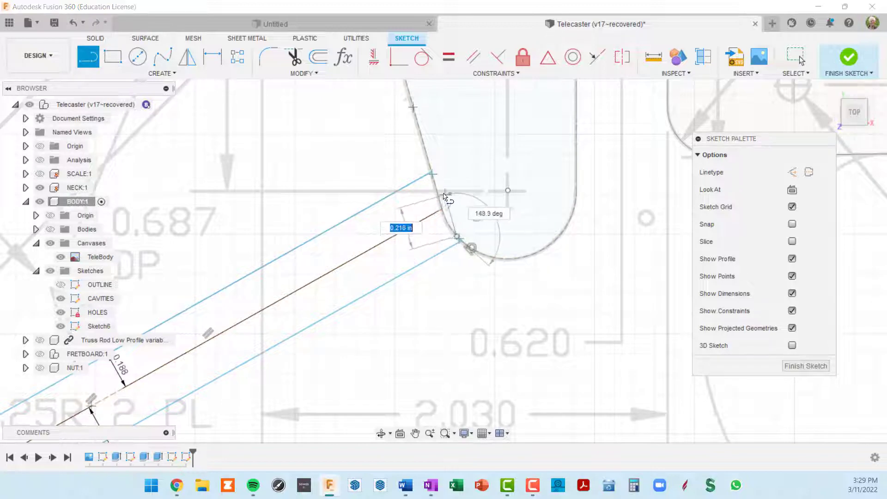
{"action": "key", "text": "Escape"}
{"action": "scroll", "coordinate": [470, 240], "scroll_direction": "up", "scroll_amount": 3}
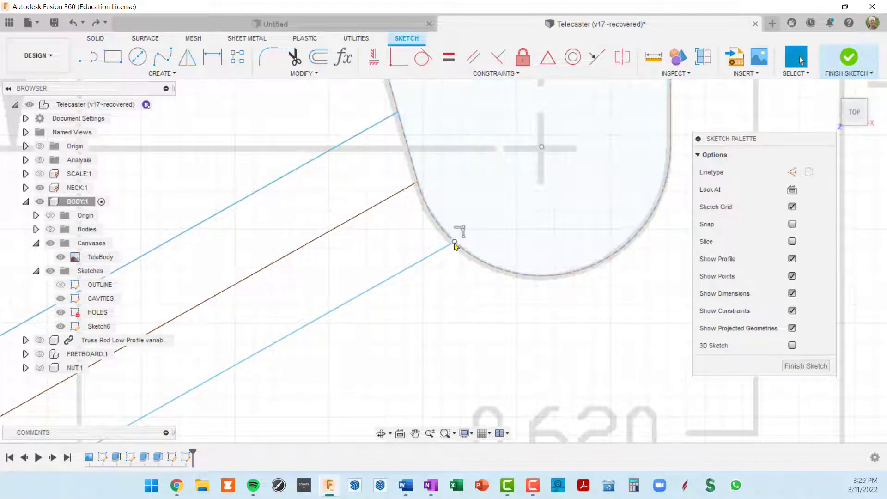
{"action": "key", "text": "l"}
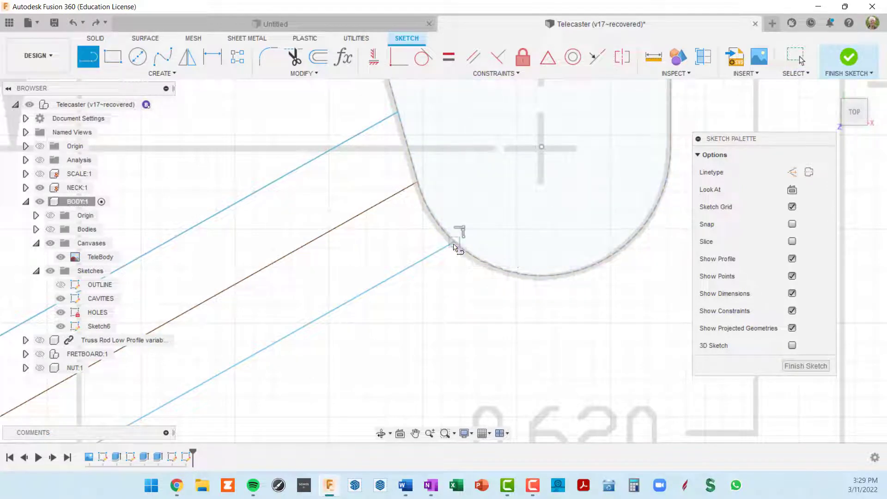
{"action": "left_click", "coordinate": [454, 241]}
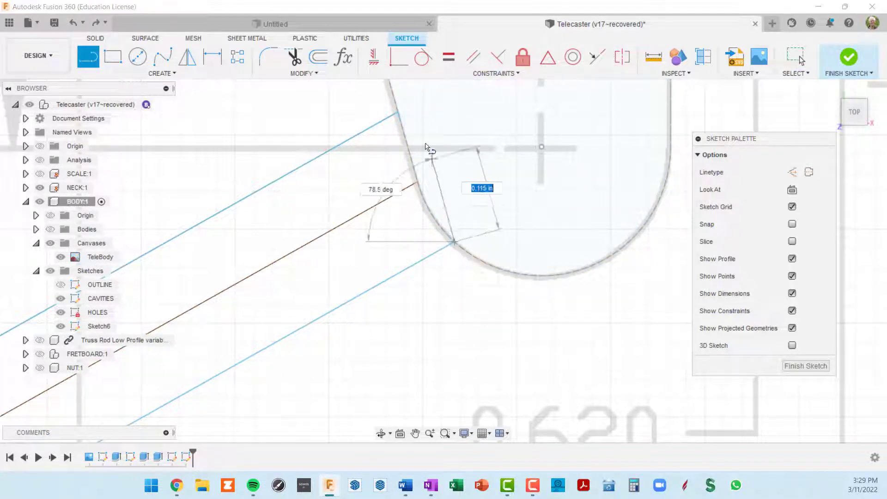
{"action": "left_click", "coordinate": [399, 112]}
{"action": "key", "text": "Escape"}
{"action": "scroll", "coordinate": [400, 212], "scroll_direction": "down", "scroll_amount": 10}
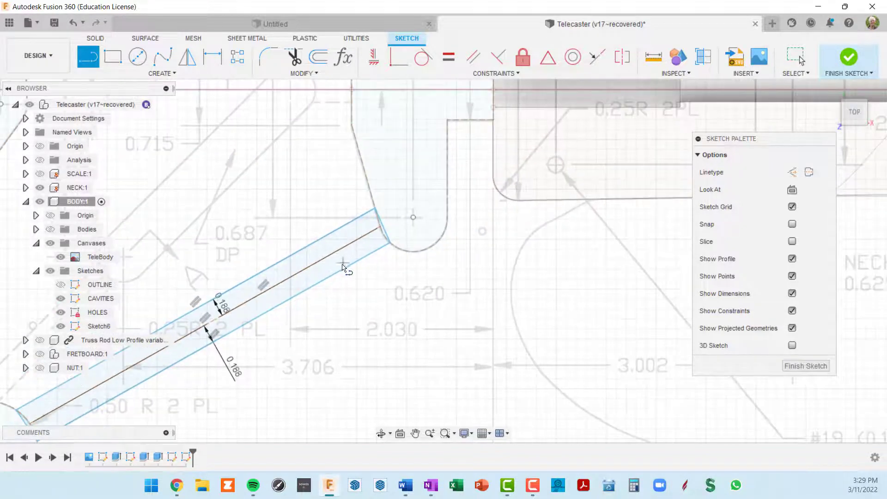
- Close the vertical channel's lower end with a line along the control cavity edge between its two outer lines
{"action": "middle_click_drag", "start_coordinate": [271, 291], "coordinate": [510, 232]}
{"action": "key", "text": "l"}
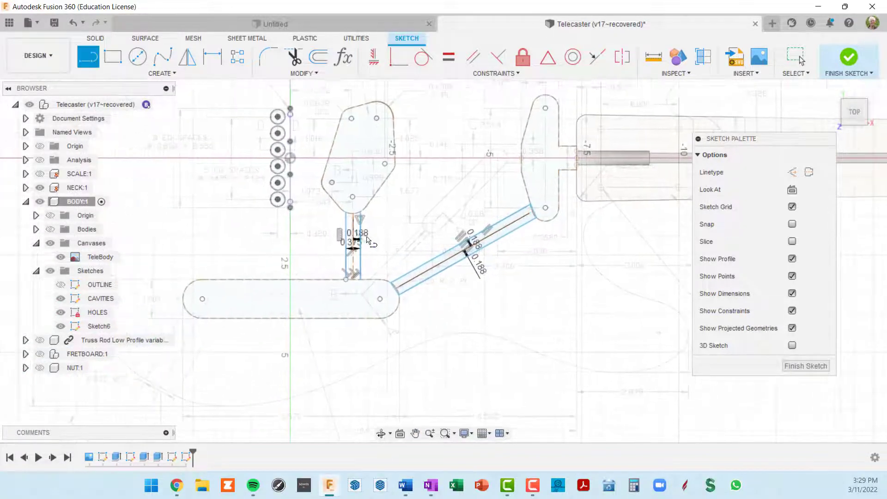
{"action": "key", "text": "Escape"}
{"action": "scroll", "coordinate": [344, 282], "scroll_direction": "up", "scroll_amount": 6}
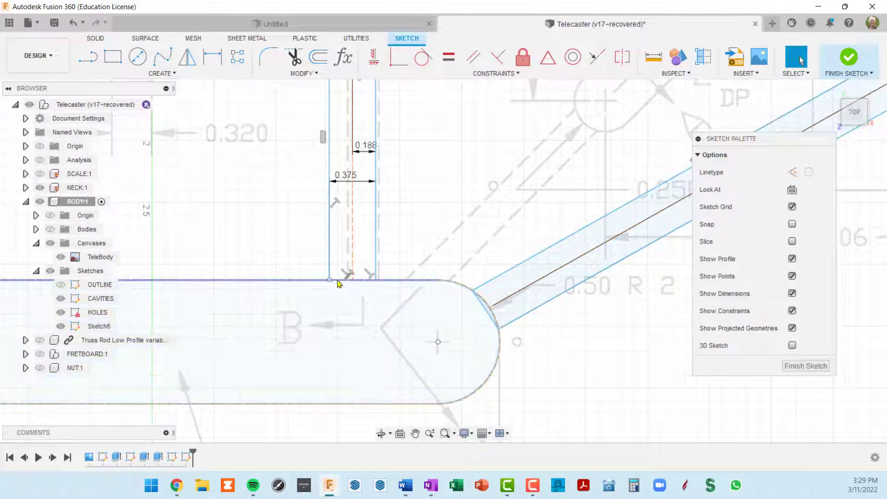
{"action": "key", "text": "l"}
{"action": "left_click", "coordinate": [328, 280]}
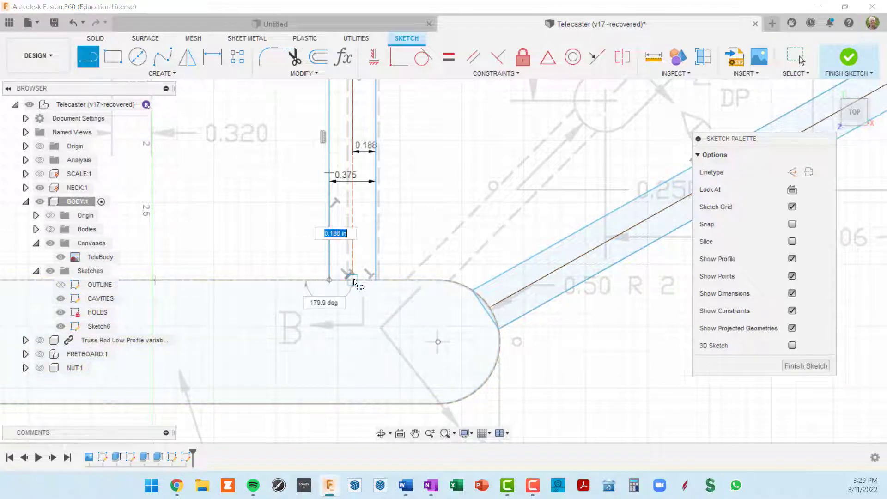
{"action": "left_click", "coordinate": [377, 280]}
- Try to close the vertical channel's upper end with a line across the bridge pickup cavity's lower edge
{"action": "middle_click_drag", "start_coordinate": [379, 90], "coordinate": [361, 355]}
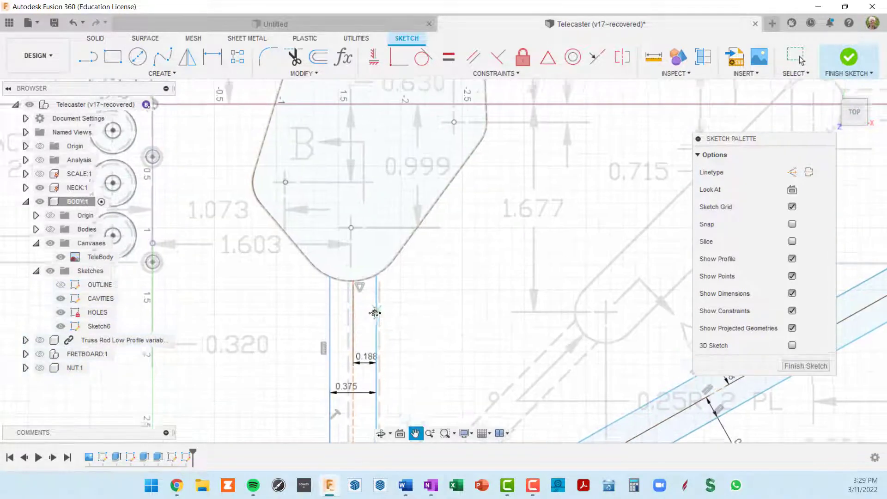
{"action": "scroll", "coordinate": [322, 280], "scroll_direction": "up", "scroll_amount": 3}
{"action": "left_click", "coordinate": [312, 276]}
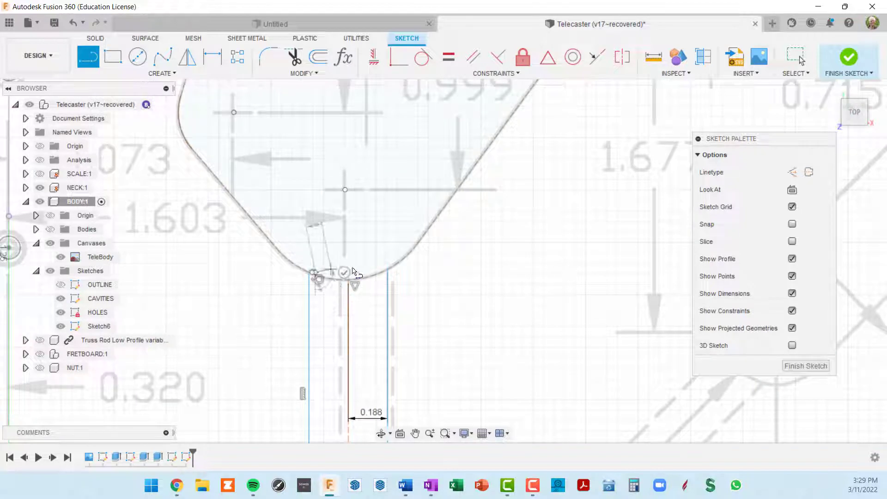
{"action": "scroll", "coordinate": [365, 273], "scroll_direction": "up", "scroll_amount": 2}
{"action": "left_click", "coordinate": [398, 272]}
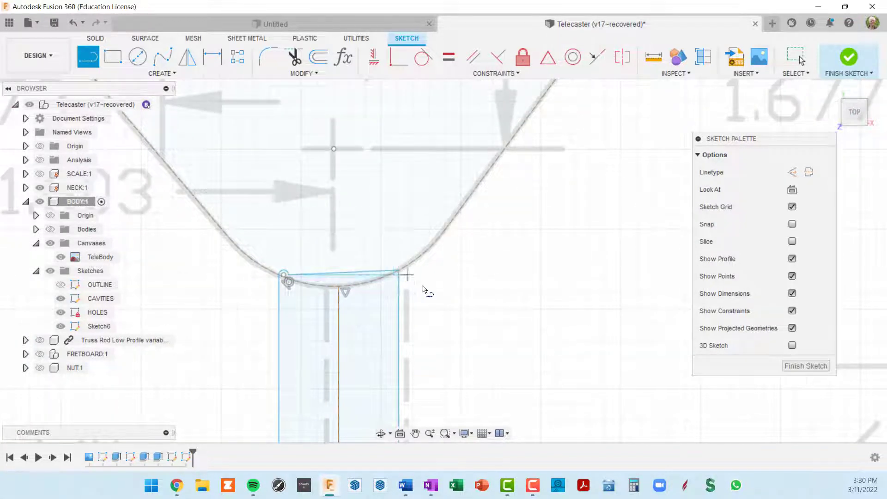
{"action": "scroll", "coordinate": [418, 291], "scroll_direction": "down", "scroll_amount": 4}
{"action": "scroll", "coordinate": [382, 305], "scroll_direction": "up", "scroll_amount": 4}
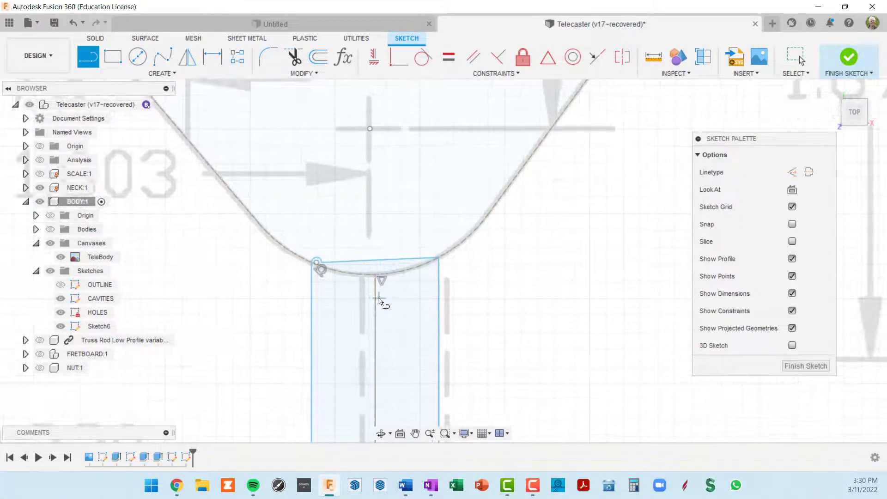
{"action": "key", "text": "Escape"}
{"action": "scroll", "coordinate": [329, 272], "scroll_direction": "up", "scroll_amount": 5}
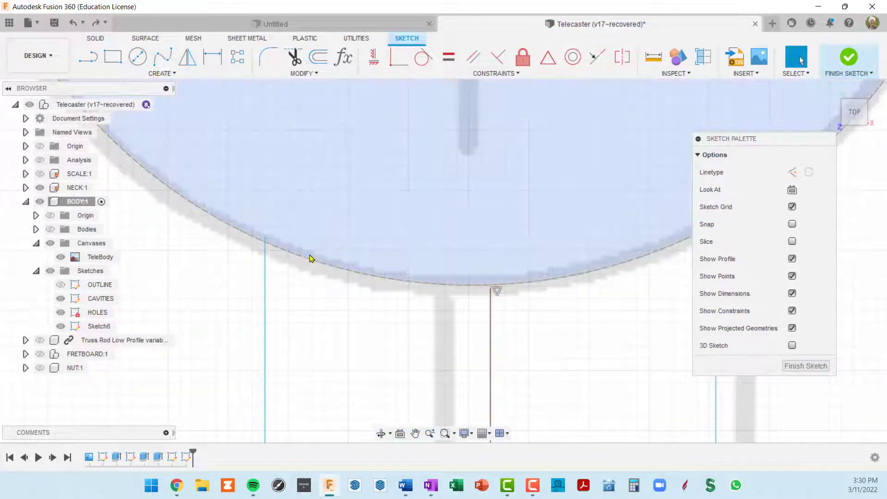
- Close the vertical channel's upper end with a line joining the endpoints of its two outer lines, and finish the sketch
{"action": "key", "text": "l"}
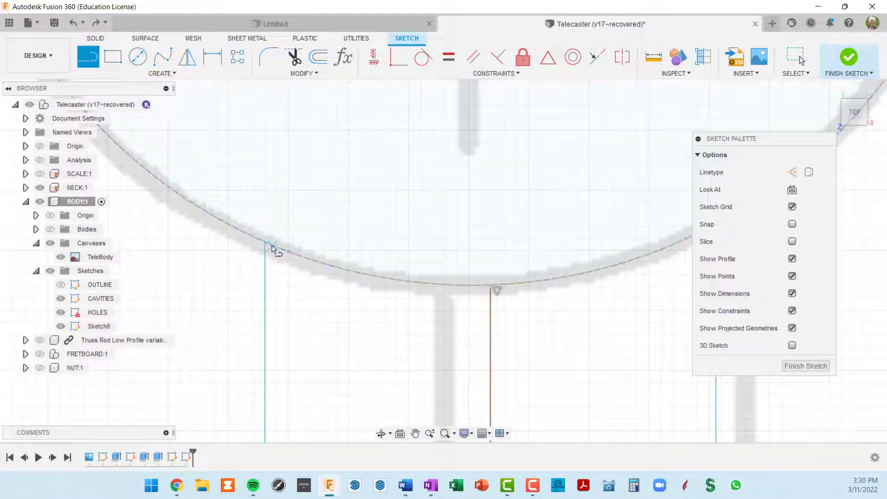
{"action": "left_click", "coordinate": [265, 246]}
{"action": "scroll", "coordinate": [330, 253], "scroll_direction": "down", "scroll_amount": 3}
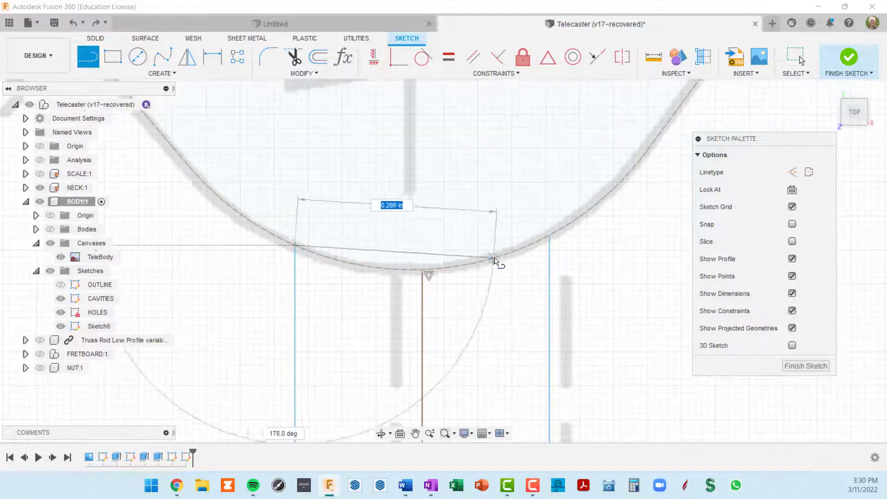
{"action": "left_click", "coordinate": [549, 237]}
{"action": "scroll", "coordinate": [555, 245], "scroll_direction": "down", "scroll_amount": 6}
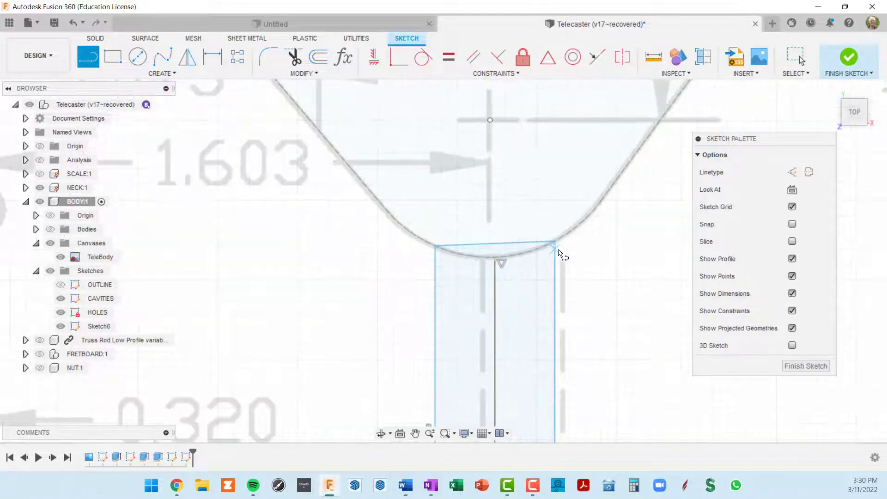
{"action": "scroll", "coordinate": [596, 303], "scroll_direction": "down", "scroll_amount": 3}
{"action": "middle_click_drag", "start_coordinate": [600, 277], "coordinate": [446, 233]}
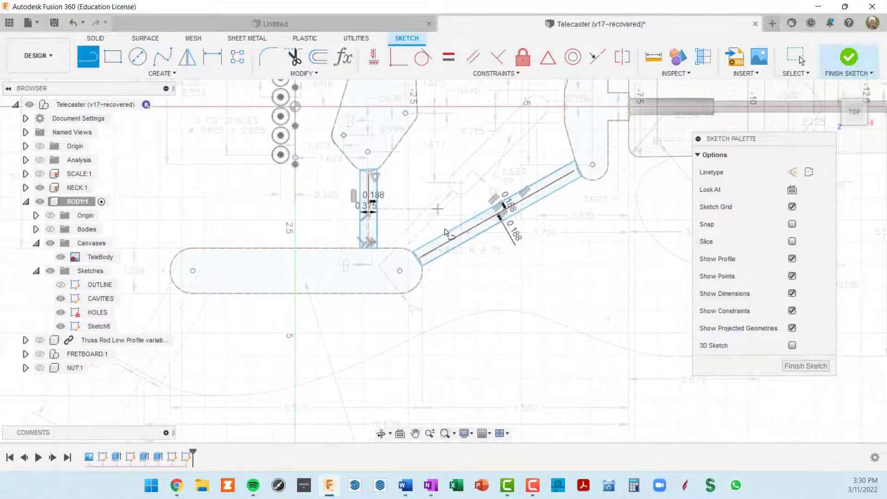
{"action": "left_click", "coordinate": [806, 366]}
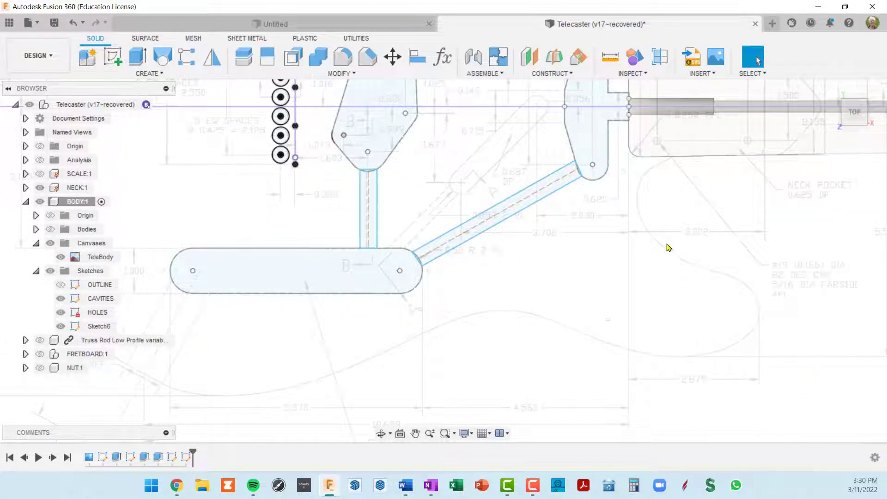
- Rename the wiring channel sketch as WIRE CHASES and leave sketch editing
{"action": "mouse_move", "coordinate": [667, 247]}
{"action": "middle_mouse_down"}
{"action": "mouse_move", "coordinate": [632, 373]}
{"action": "mouse_move", "coordinate": [602, 380]}
{"action": "middle_mouse_up"}
{"action": "scroll", "coordinate": [602, 370], "scroll_direction": "up", "scroll_amount": 1}
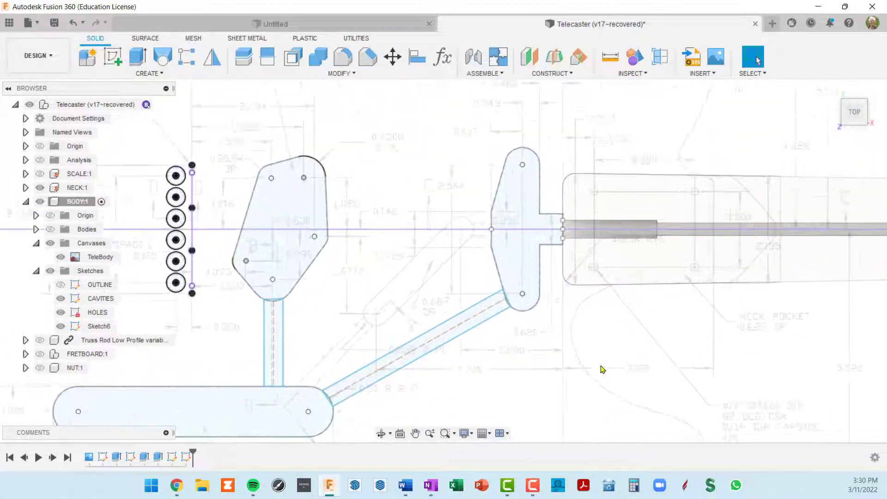
{"action": "scroll", "coordinate": [598, 363], "scroll_direction": "down", "scroll_amount": 3}
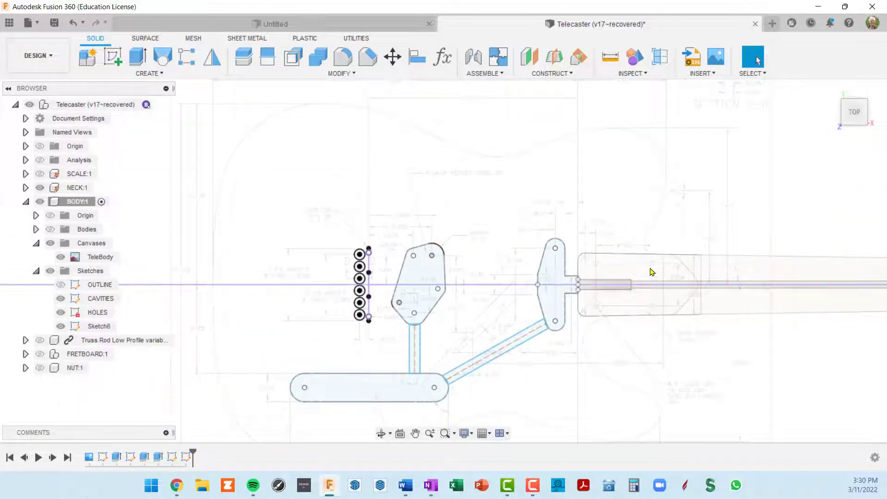
{"action": "scroll", "coordinate": [609, 263], "scroll_direction": "down", "scroll_amount": 3}
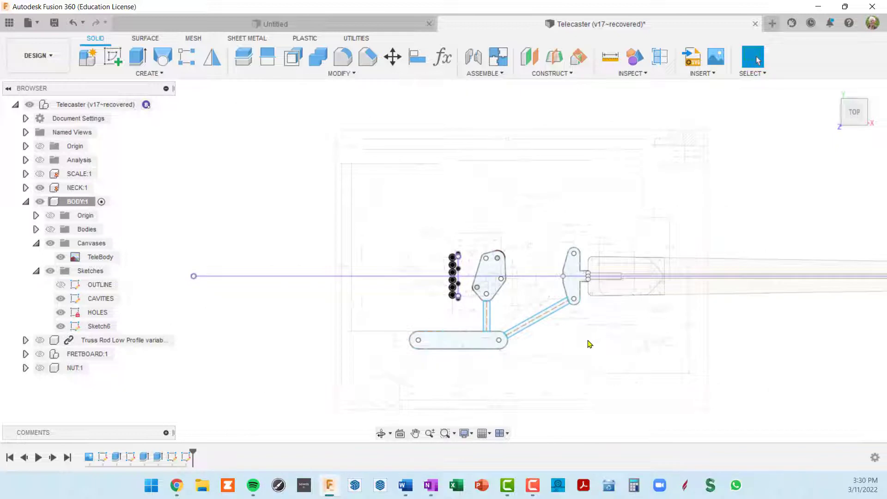
{"action": "mouse_move", "coordinate": [589, 344]}
{"action": "middle_mouse_down", "text": "shift"}
{"action": "mouse_move", "coordinate": [596, 307]}
{"action": "mouse_move", "coordinate": [614, 287]}
{"action": "mouse_move", "coordinate": [610, 235]}
{"action": "mouse_move", "coordinate": [529, 244]}
{"action": "middle_mouse_up", "text": "shift"}
{"action": "scroll", "coordinate": [478, 314], "scroll_direction": "up", "scroll_amount": 2}
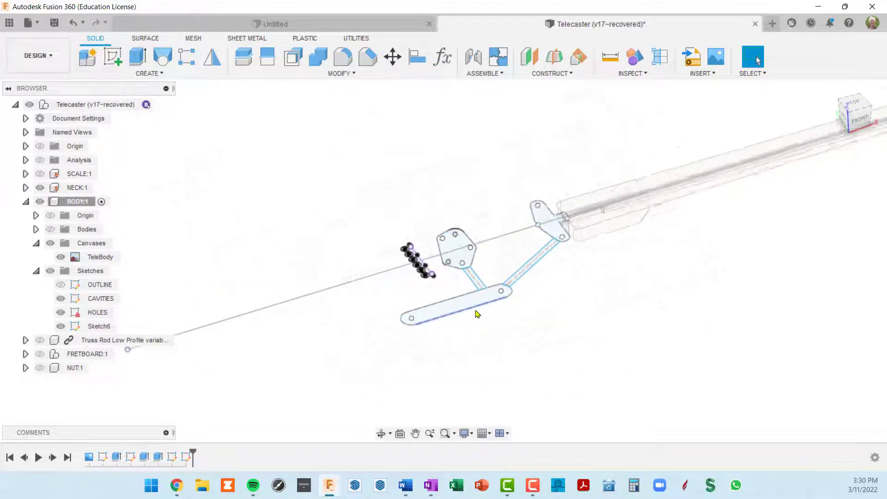
{"action": "scroll", "coordinate": [477, 314], "scroll_direction": "up", "scroll_amount": 2}
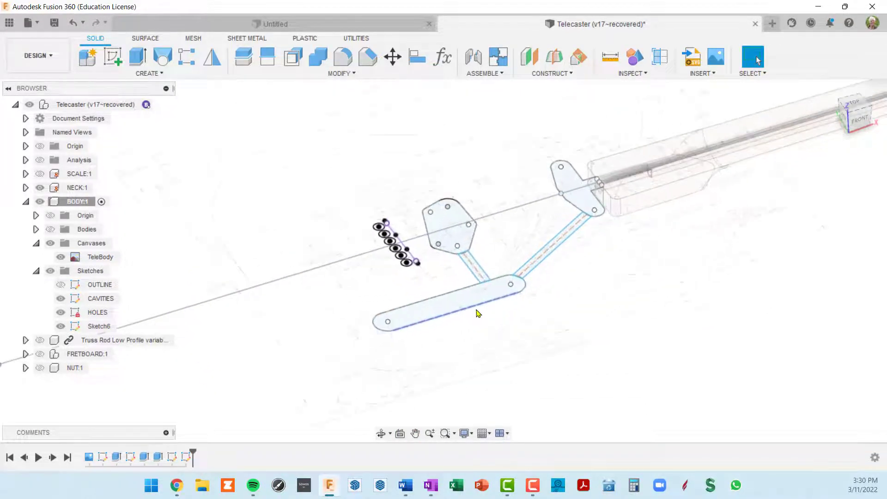
{"action": "double_click", "coordinate": [97, 326]}
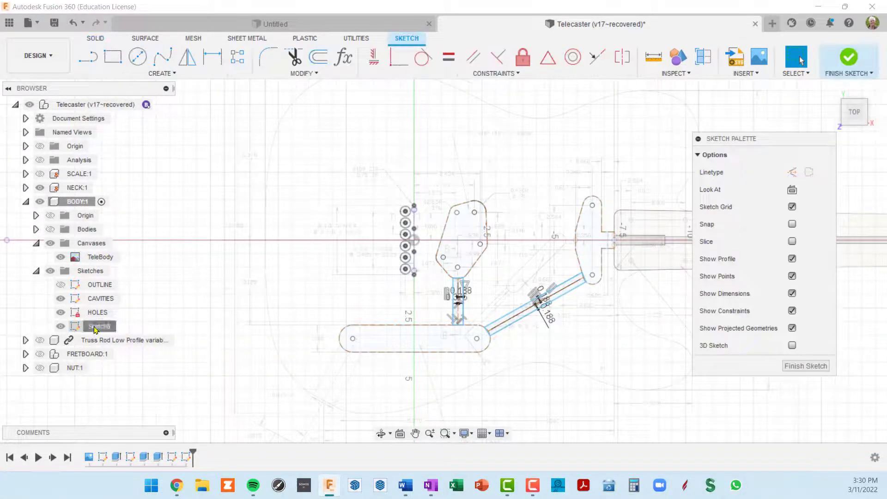
{"action": "left_click", "coordinate": [96, 329]}
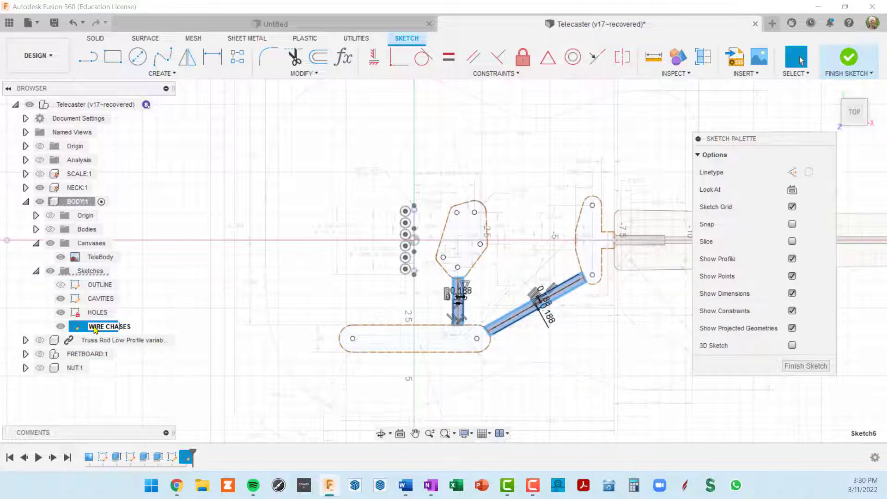
{"action": "key", "text": "Return"}
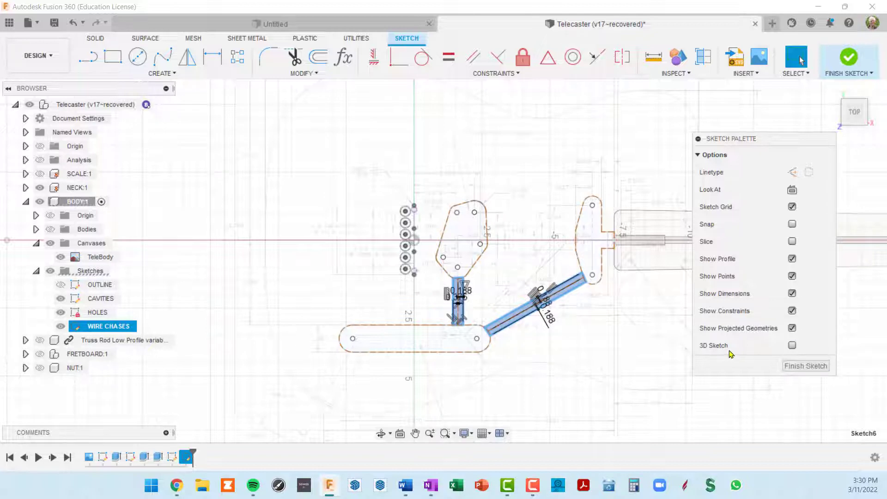
{"action": "left_click", "coordinate": [806, 366]}
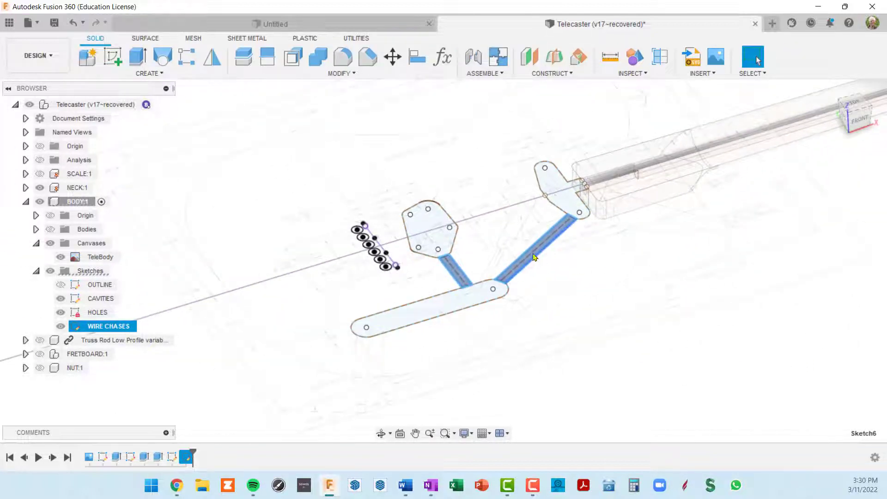
- Show the BODY component's bodies and inspect the wiring channel profiles against the cavities
{"action": "scroll", "coordinate": [538, 256], "scroll_direction": "up", "scroll_amount": 8}
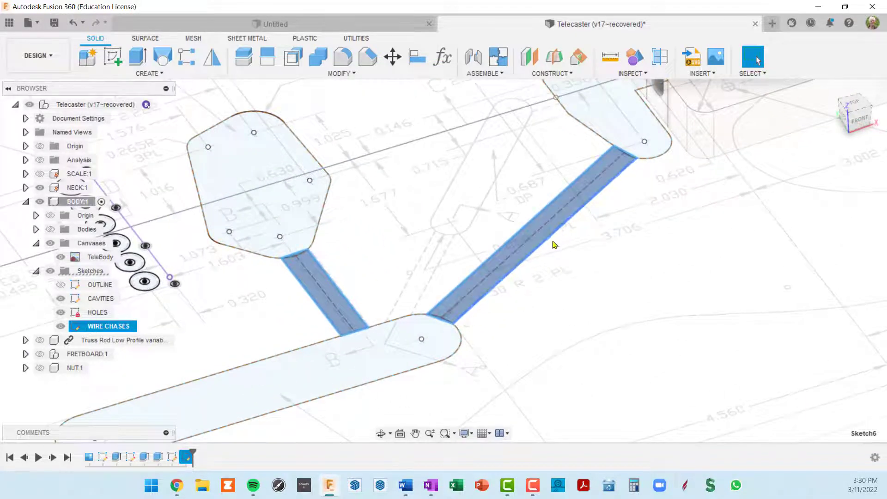
{"action": "scroll", "coordinate": [531, 247], "scroll_direction": "down", "scroll_amount": 6}
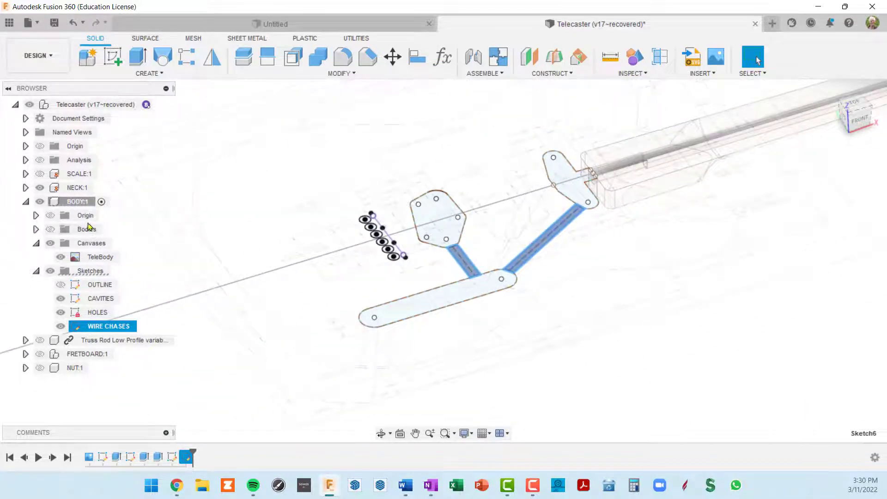
{"action": "left_click", "coordinate": [50, 229]}
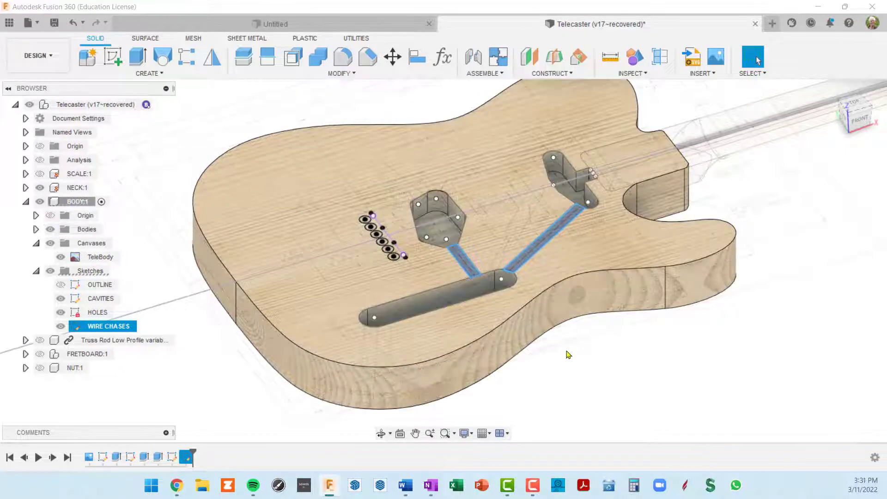
{"action": "scroll", "coordinate": [571, 337], "scroll_direction": "up", "scroll_amount": 3}
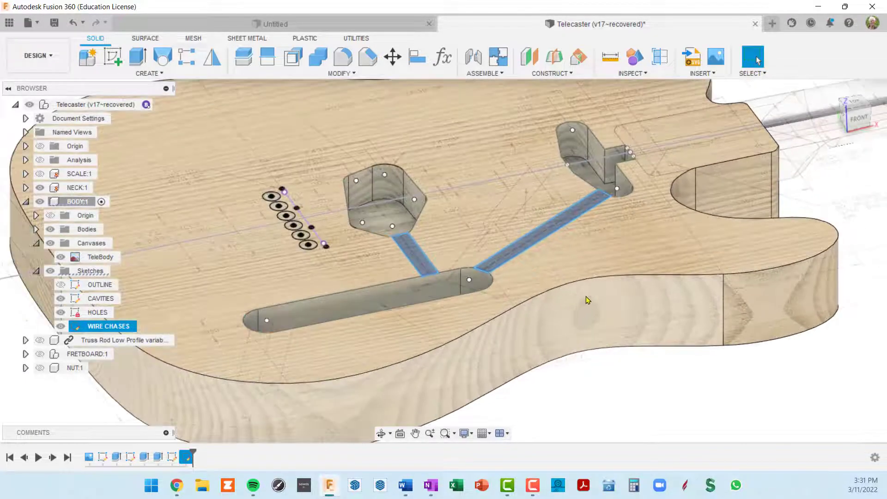
{"action": "scroll", "coordinate": [613, 295], "scroll_direction": "down", "scroll_amount": 4}
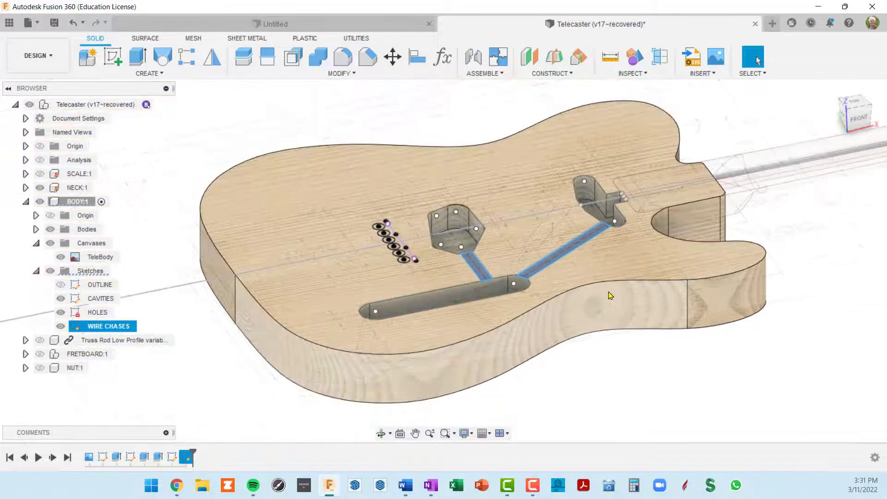
{"action": "middle_click_drag", "start_coordinate": [679, 303], "coordinate": [636, 263], "text": "shift"}
{"action": "scroll", "coordinate": [636, 259], "scroll_direction": "up", "scroll_amount": 5}
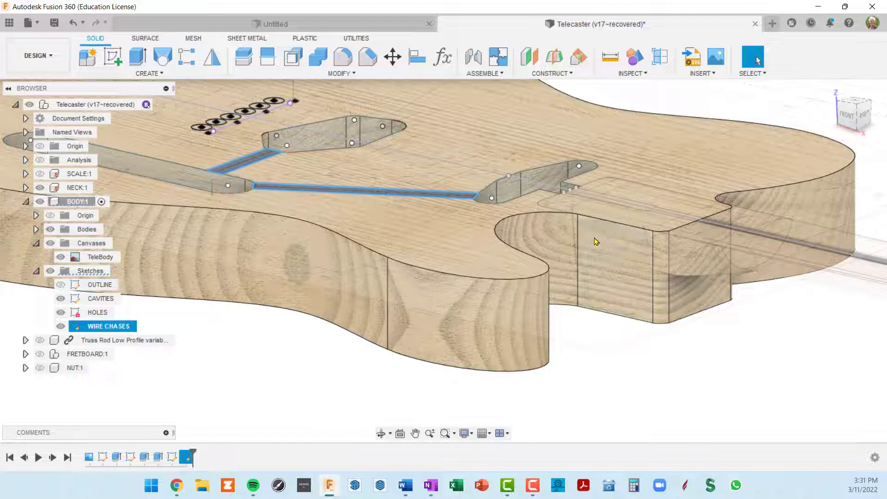
{"action": "middle_click_drag", "start_coordinate": [582, 237], "coordinate": [631, 317], "text": "shift"}
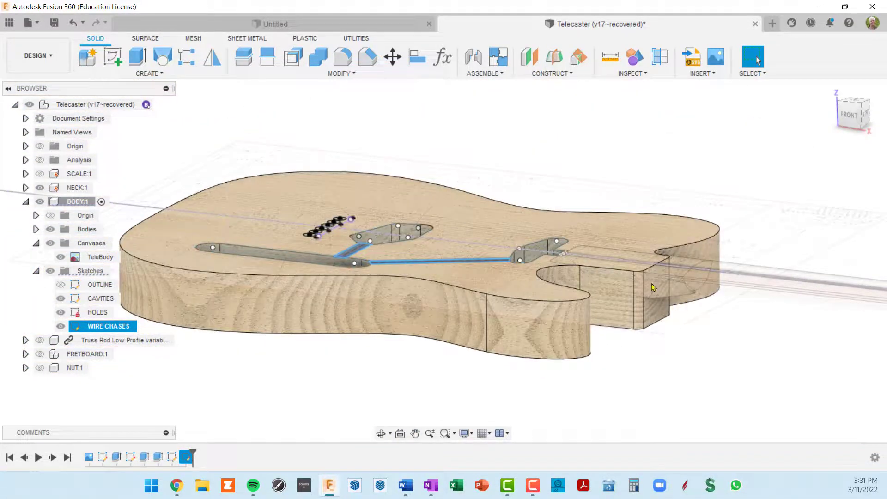
{"action": "scroll", "coordinate": [647, 295], "scroll_direction": "down", "scroll_amount": 6}
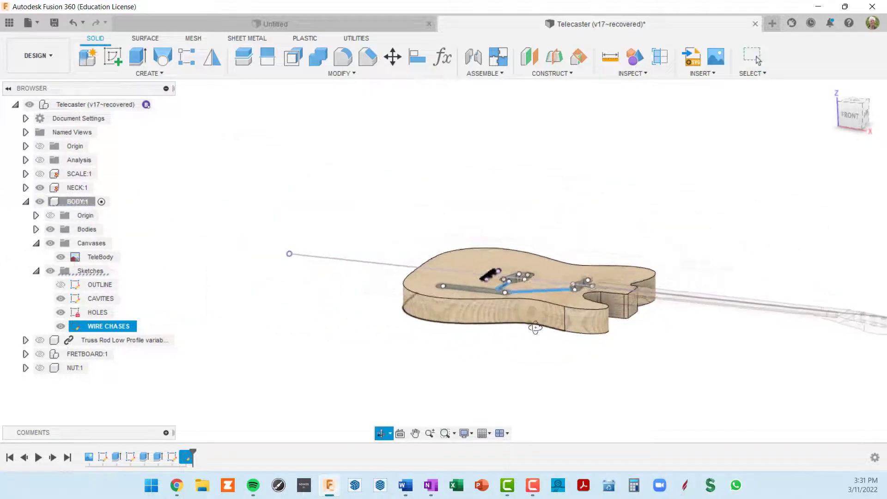
{"action": "middle_click_drag", "start_coordinate": [536, 326], "coordinate": [602, 324], "text": "shift"}
{"action": "scroll", "coordinate": [548, 331], "scroll_direction": "up", "scroll_amount": 5}
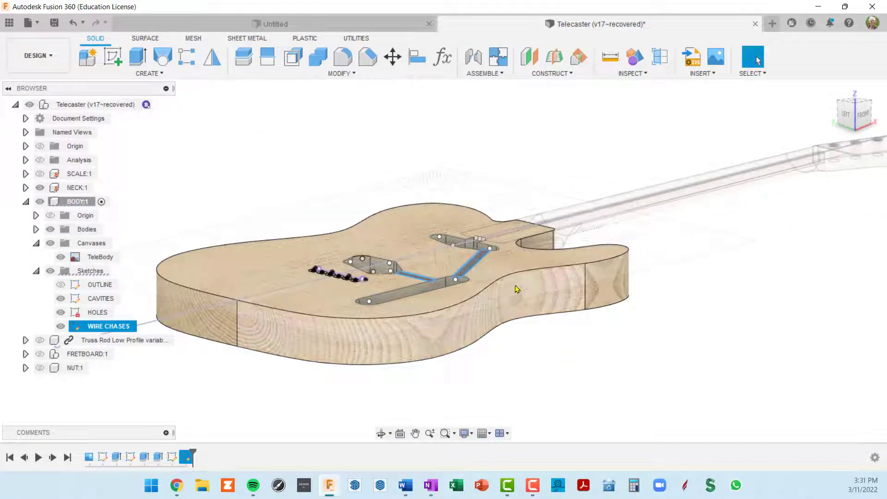
{"action": "middle_click_drag", "start_coordinate": [517, 289], "coordinate": [511, 301], "text": "shift"}
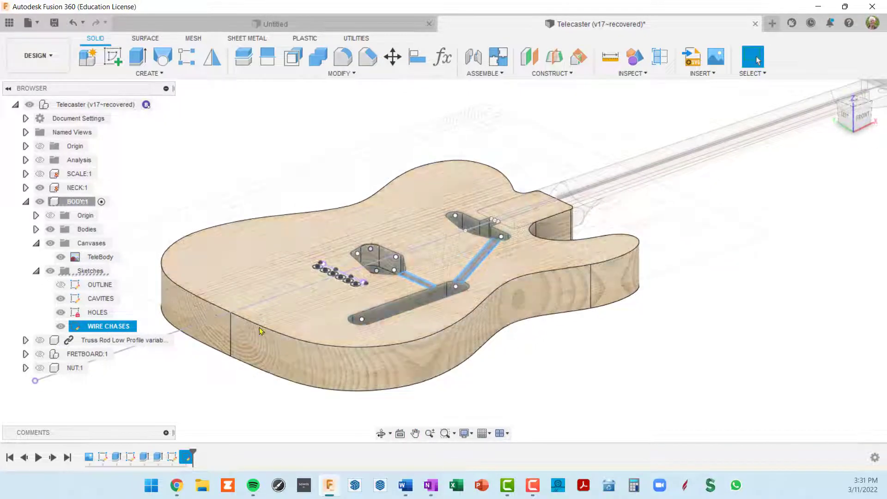
- Create a construction plane offset -0.5 in from the guitar body's top face
{"action": "left_click", "coordinate": [35, 229]}
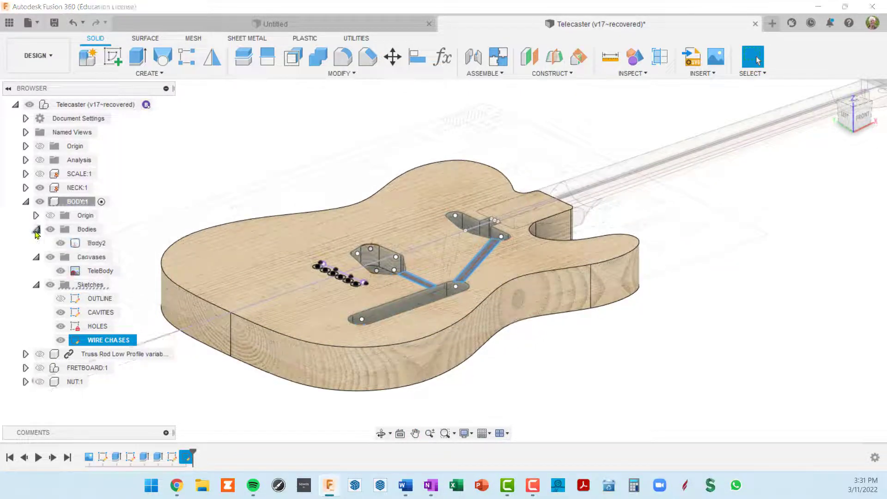
{"action": "left_click", "coordinate": [98, 244]}
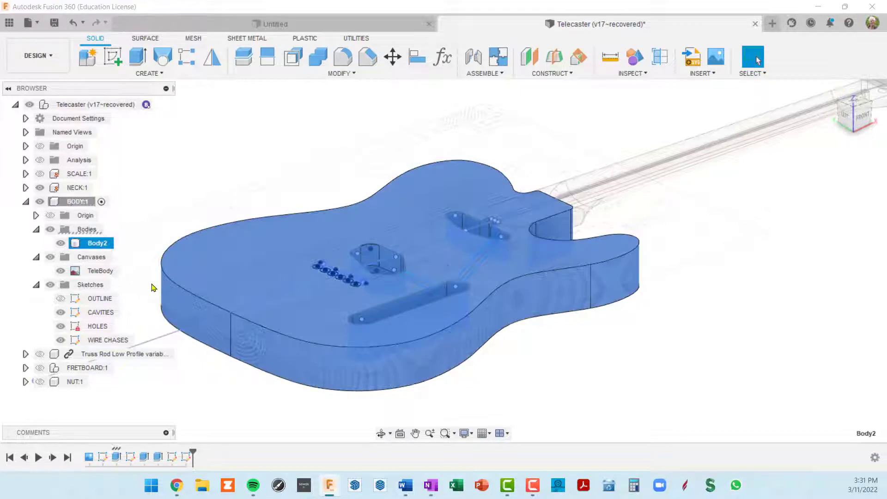
{"action": "middle_click_drag", "start_coordinate": [678, 393], "coordinate": [698, 323]}
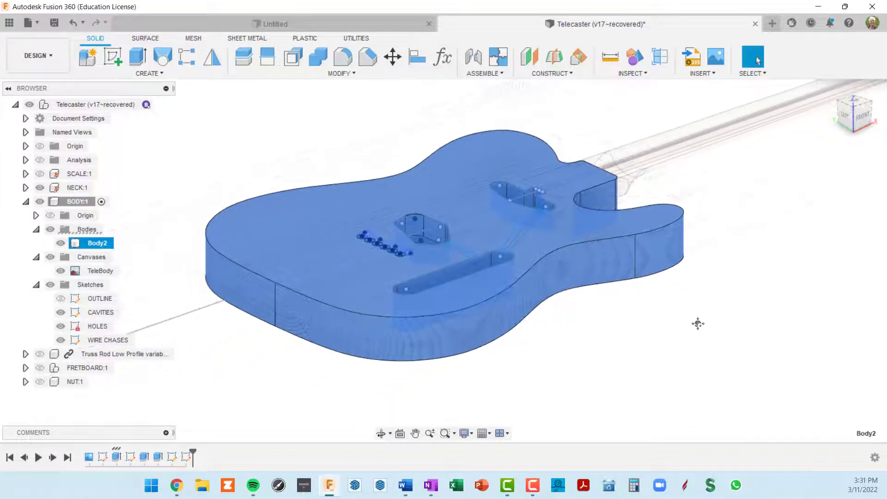
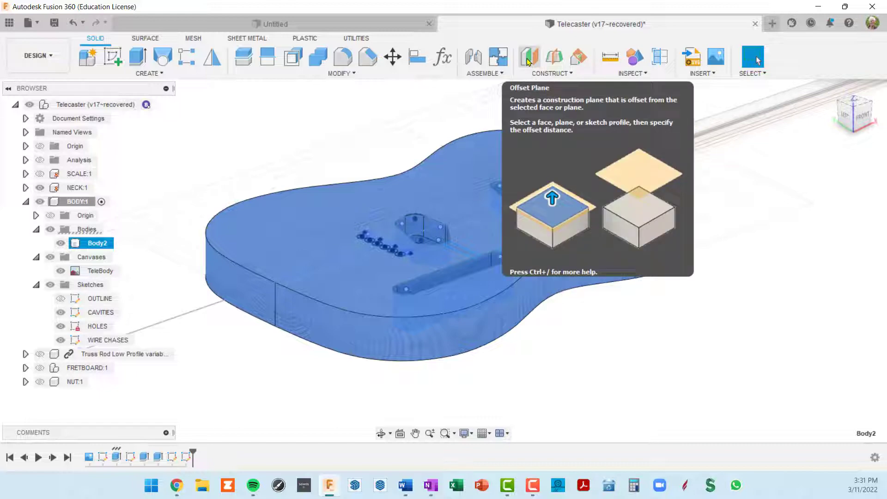
{"action": "left_click", "coordinate": [529, 57]}
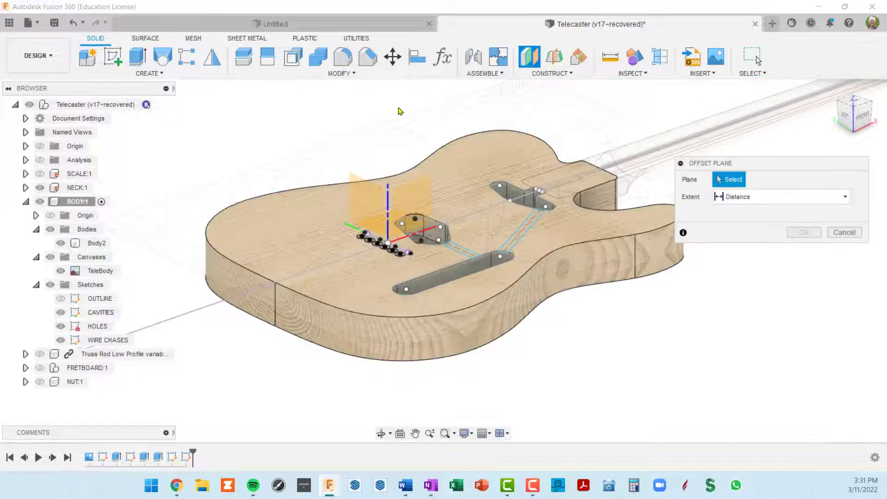
{"action": "left_click", "coordinate": [374, 261]}
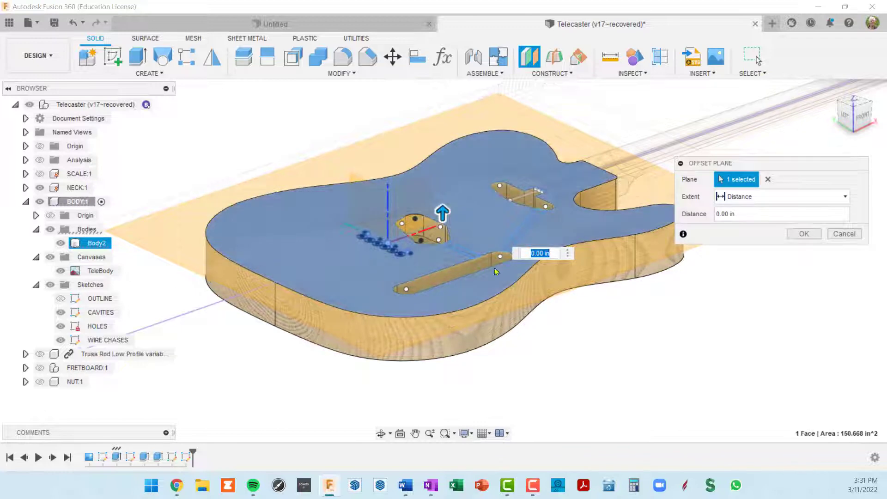
{"action": "left_click_drag", "start_coordinate": [442, 214], "coordinate": [443, 229]}
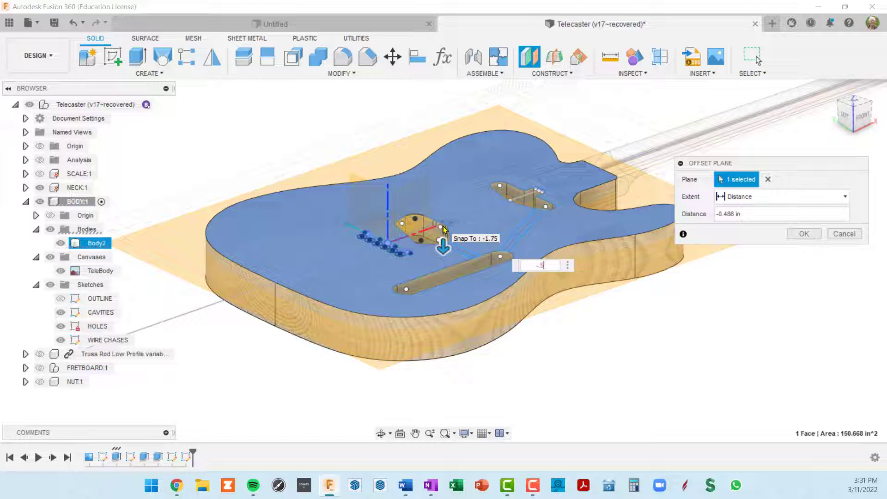
{"action": "key", "text": "Return"}
- Split the guitar body into upper and lower parts with the offset construction plane as the splitting tool
{"action": "middle_click_drag", "start_coordinate": [444, 230], "coordinate": [503, 314], "text": "shift"}
{"action": "left_click_drag", "start_coordinate": [503, 314], "coordinate": [467, 303], "text": "shift"}
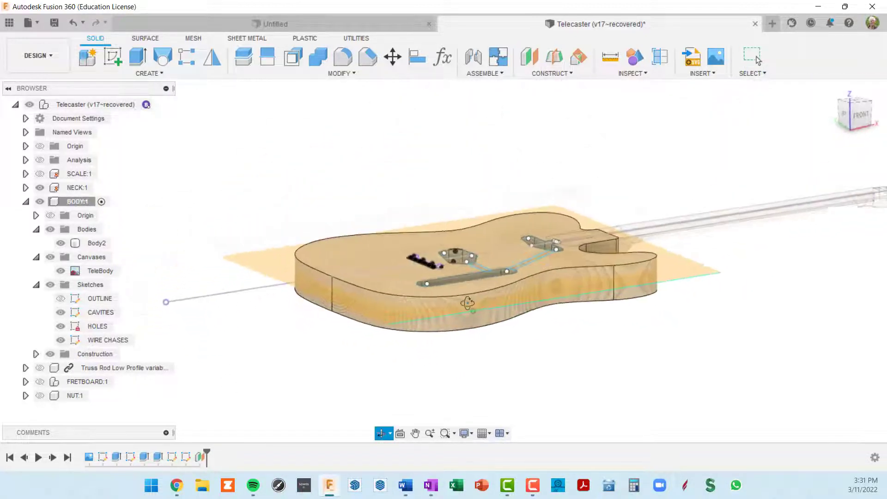
{"action": "middle_click_drag", "start_coordinate": [467, 303], "coordinate": [427, 273], "text": "shift"}
{"action": "left_click", "coordinate": [326, 169]}
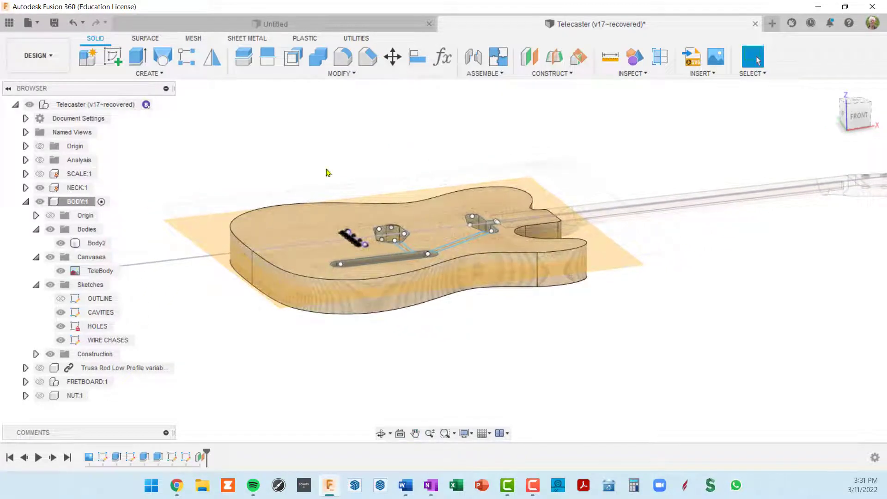
{"action": "left_click", "coordinate": [244, 63]}
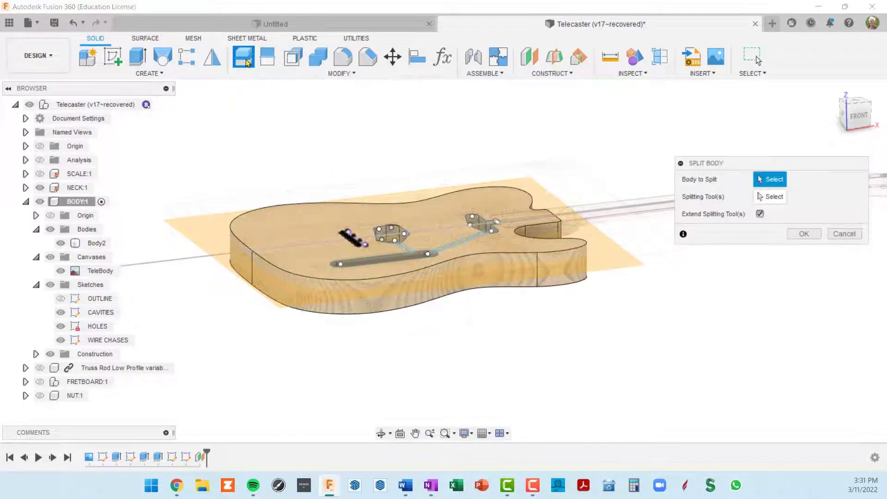
{"action": "left_click", "coordinate": [311, 234]}
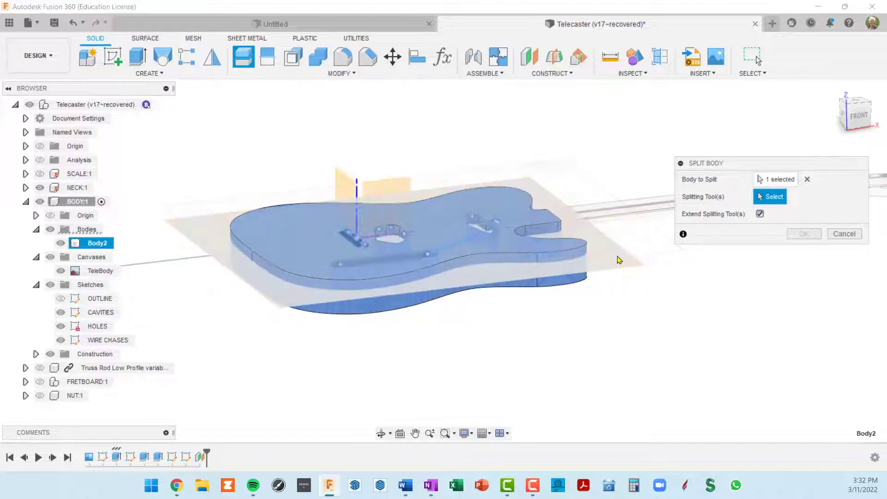
{"action": "left_click", "coordinate": [612, 261]}
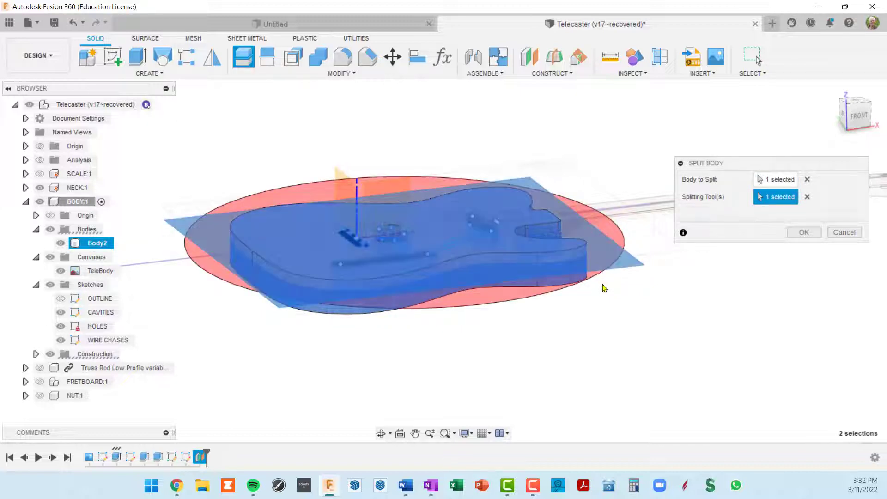
{"action": "middle_click_drag", "start_coordinate": [602, 284], "coordinate": [628, 281], "text": "shift"}
{"action": "left_click", "coordinate": [808, 232]}
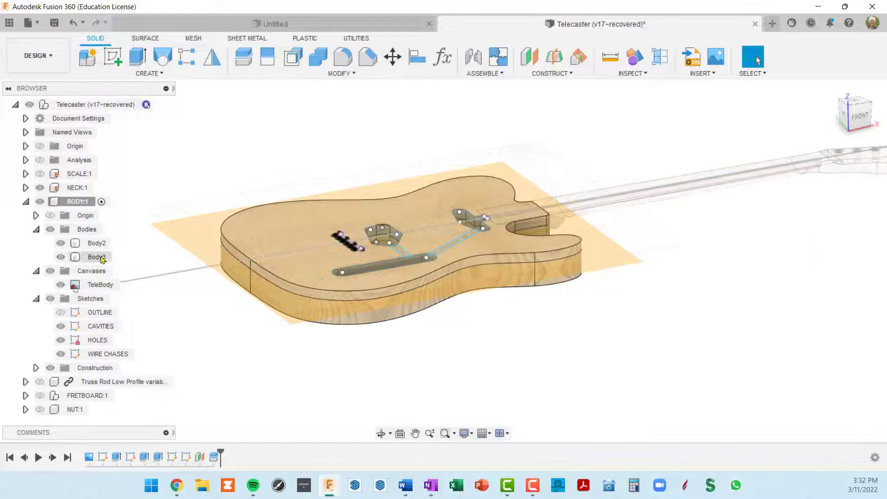
{"action": "middle_click_drag", "start_coordinate": [507, 335], "coordinate": [706, 358], "text": "shift"}
{"action": "scroll", "coordinate": [706, 357], "scroll_direction": "up", "scroll_amount": 5}
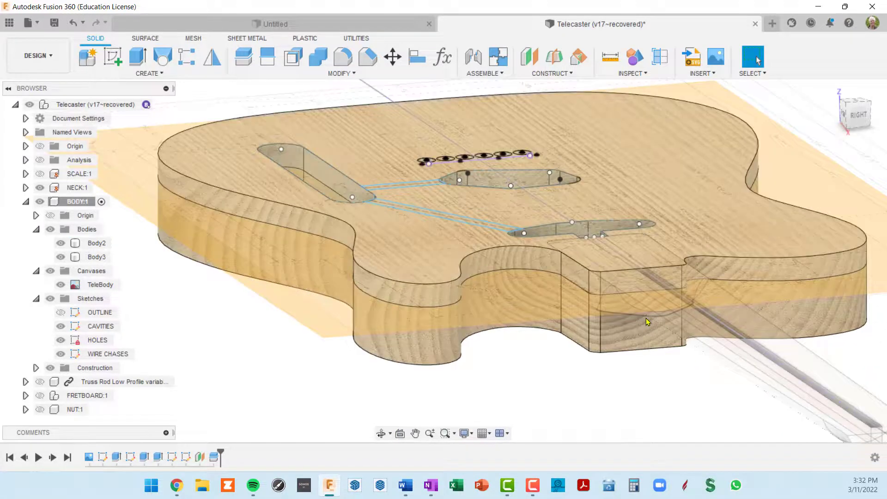
{"action": "scroll", "coordinate": [646, 321], "scroll_direction": "down", "scroll_amount": 5}
{"action": "middle_click_drag", "start_coordinate": [646, 321], "coordinate": [396, 251], "text": "shift"}
{"action": "left_click", "coordinate": [401, 298]}
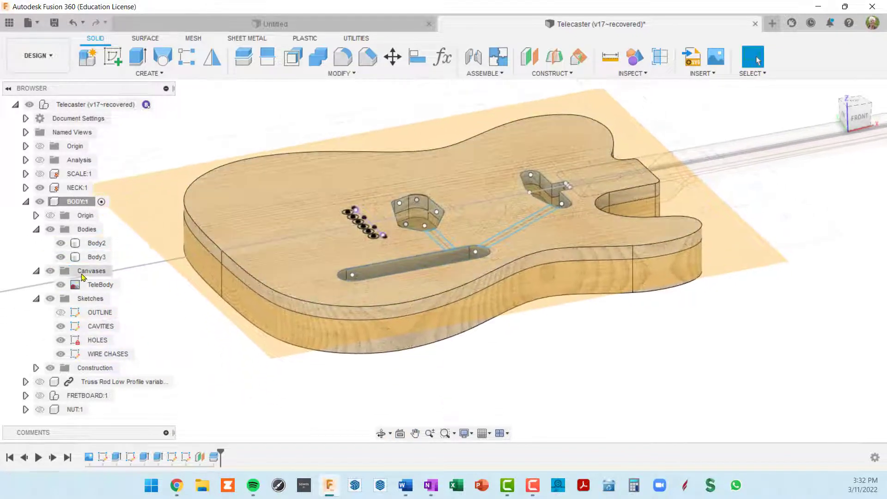
- Toggle the visibility of Body2 and Body3 in turn to identify which layer of the guitar body each one is
{"action": "left_click", "coordinate": [61, 243]}
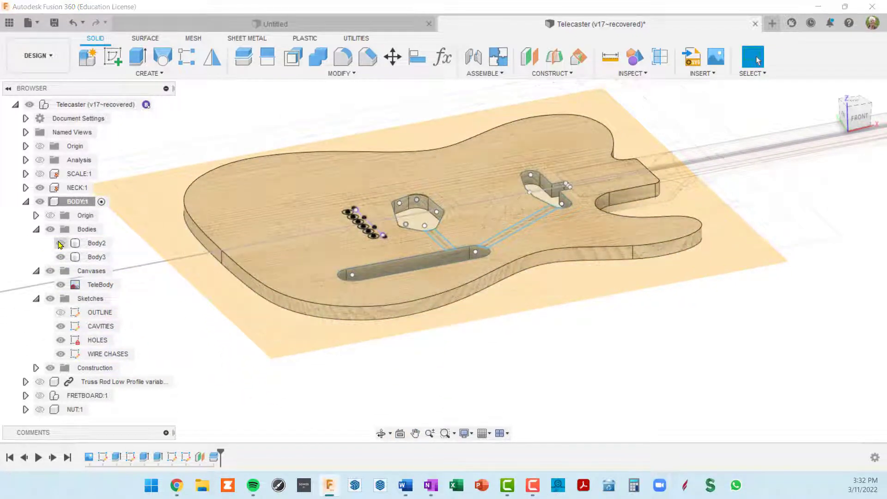
{"action": "left_click", "coordinate": [60, 243]}
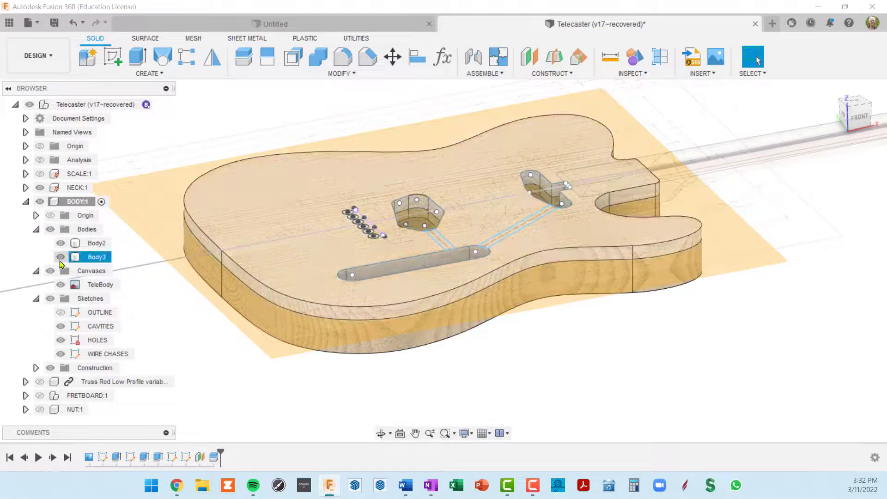
{"action": "left_click", "coordinate": [60, 257]}
{"action": "left_click", "coordinate": [60, 259]}
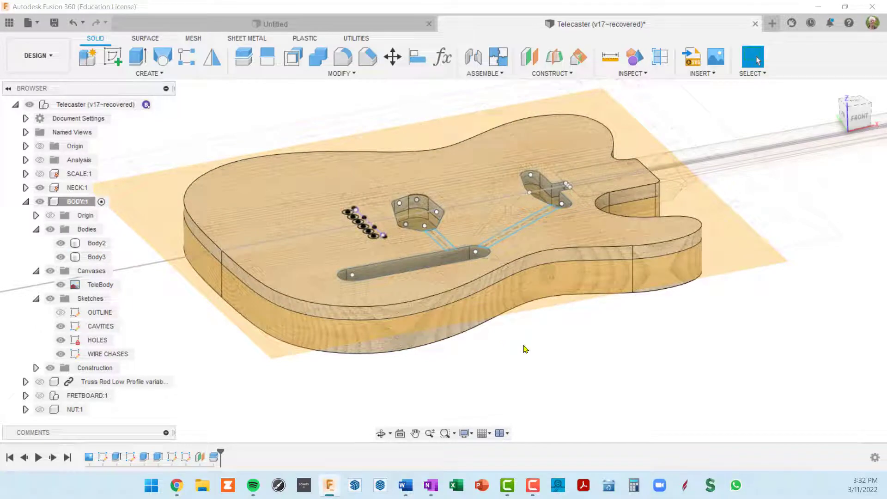
{"action": "middle_click_drag", "start_coordinate": [500, 329], "coordinate": [512, 328], "text": "shift"}
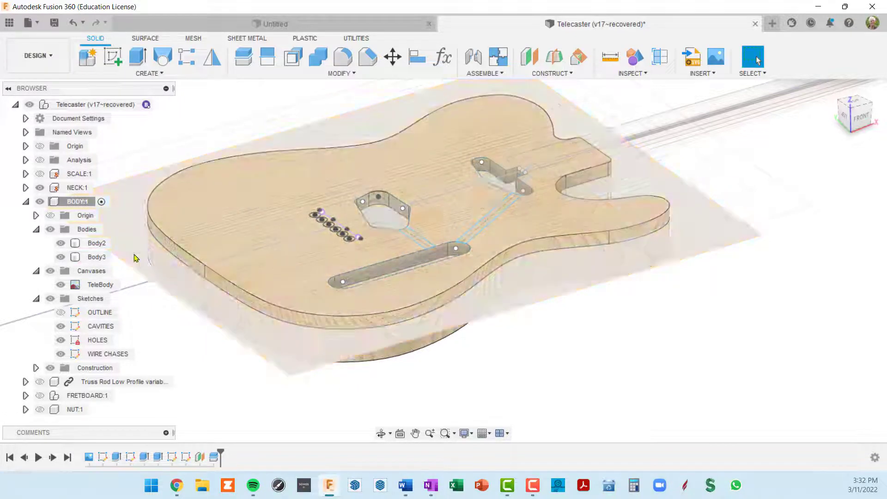
- Hide Body2 and rename the two bodies, Body3 as TOP and Body2 as BOTTOM
{"action": "left_click", "coordinate": [96, 243]}
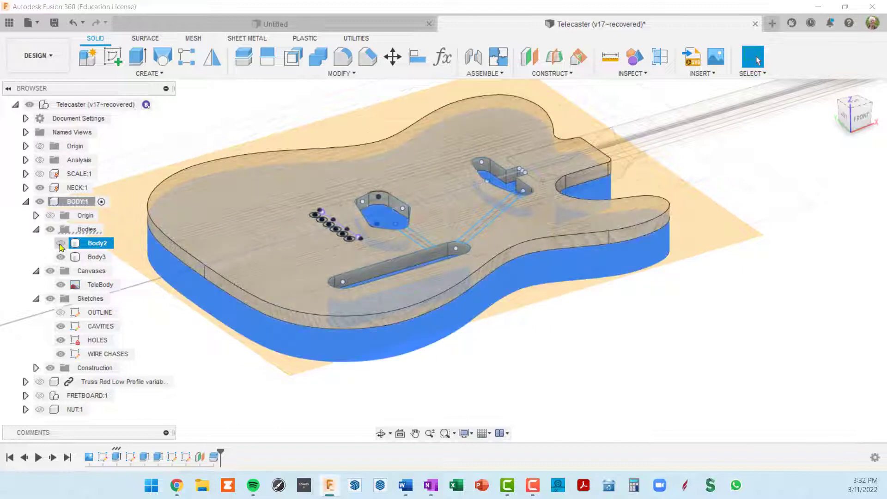
{"action": "left_click", "coordinate": [61, 244]}
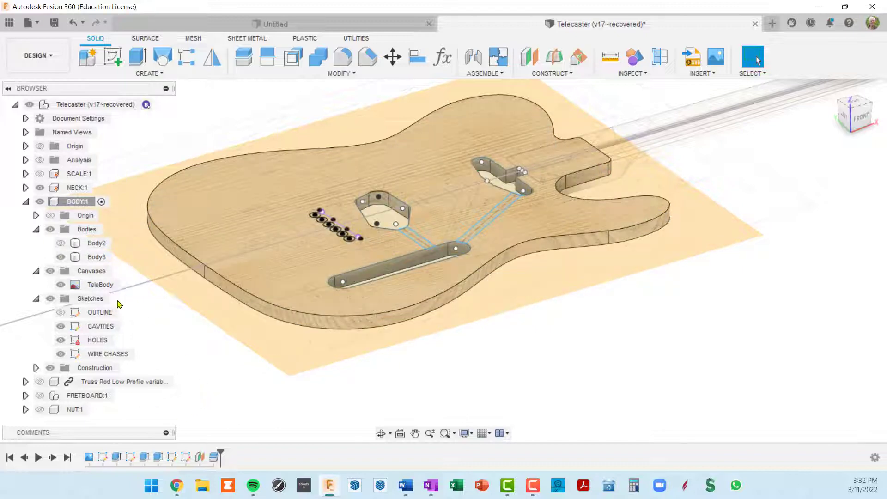
{"action": "left_click", "coordinate": [97, 257]}
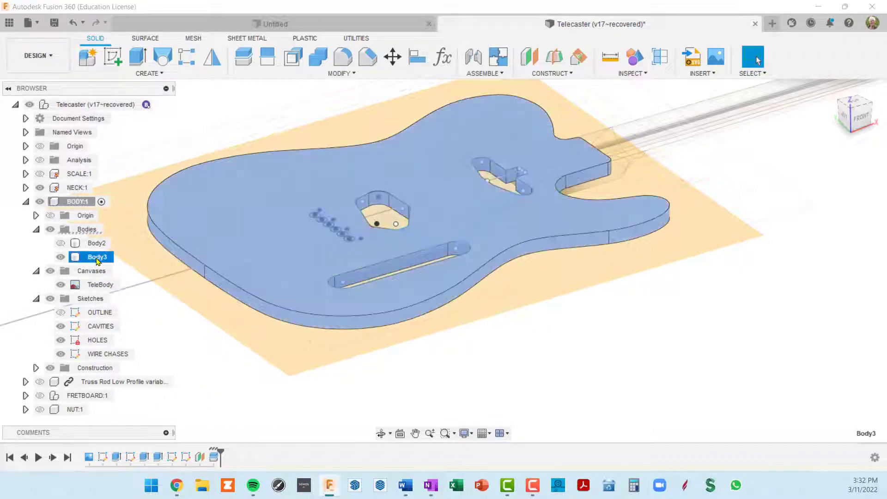
{"action": "double_click", "coordinate": [98, 258]}
{"action": "key", "text": "Return"}
{"action": "left_click", "coordinate": [94, 245]}
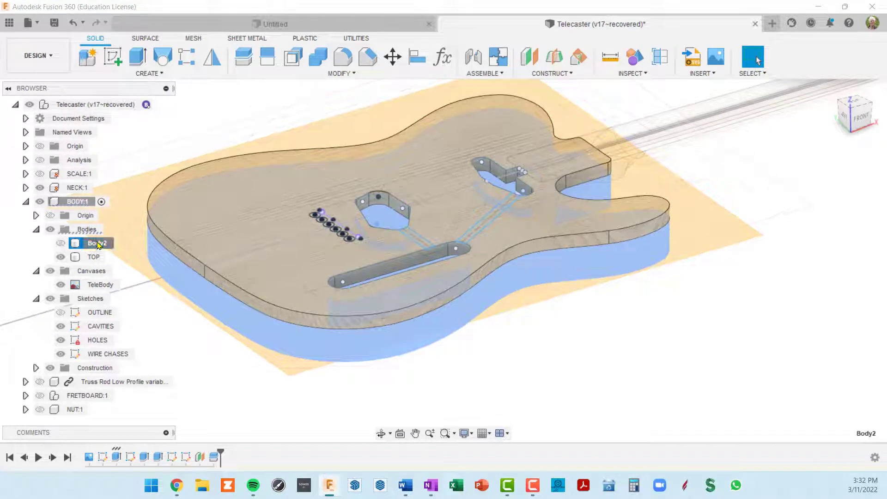
{"action": "double_click", "coordinate": [97, 243]}
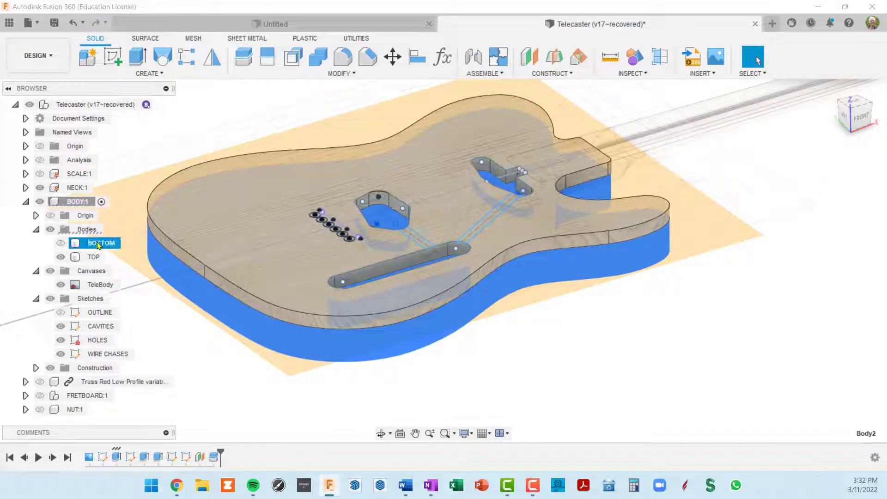
- Hide the TOP body and the BODY component's Construction folder, and show the BOTTOM body
{"action": "left_click", "coordinate": [65, 256], "text": "shift"}
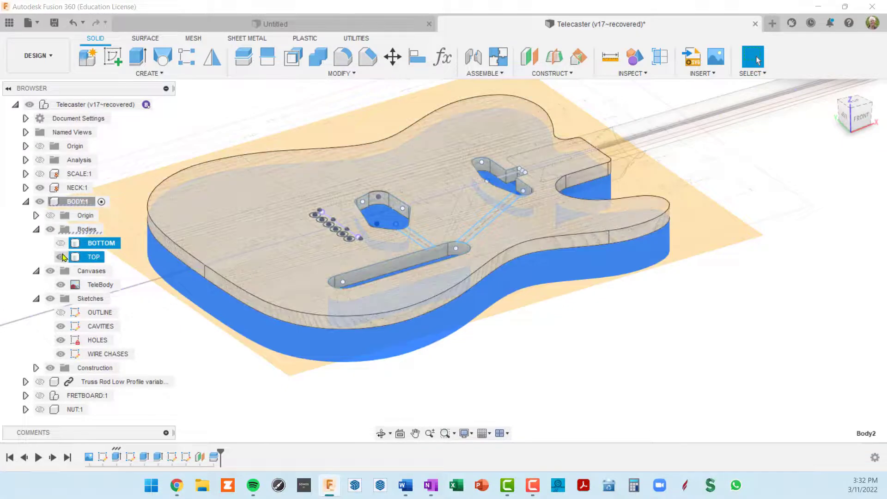
{"action": "left_click", "coordinate": [61, 256]}
{"action": "left_click", "coordinate": [662, 404]}
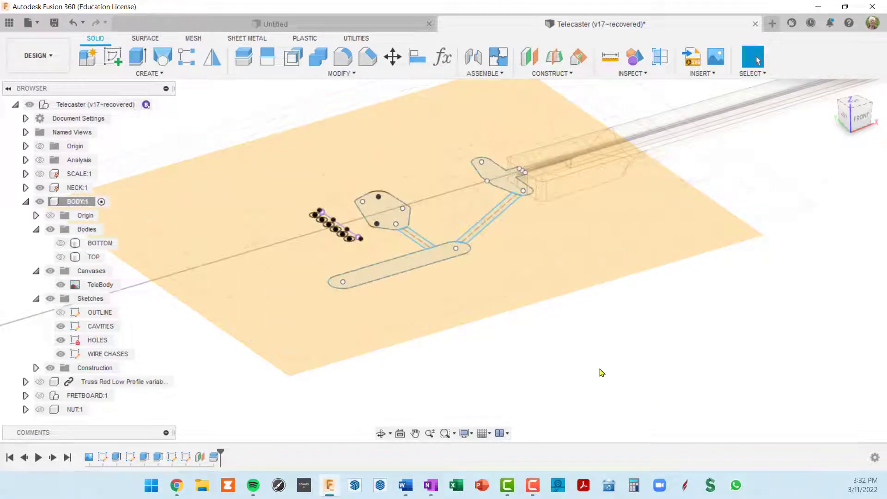
{"action": "mouse_move", "coordinate": [515, 311]}
{"action": "middle_mouse_down", "text": "shift"}
{"action": "mouse_move", "coordinate": [543, 283]}
{"action": "mouse_move", "coordinate": [551, 290]}
{"action": "mouse_move", "coordinate": [535, 277]}
{"action": "middle_mouse_up", "text": "shift"}
{"action": "scroll", "coordinate": [539, 261], "scroll_direction": "up", "scroll_amount": 3}
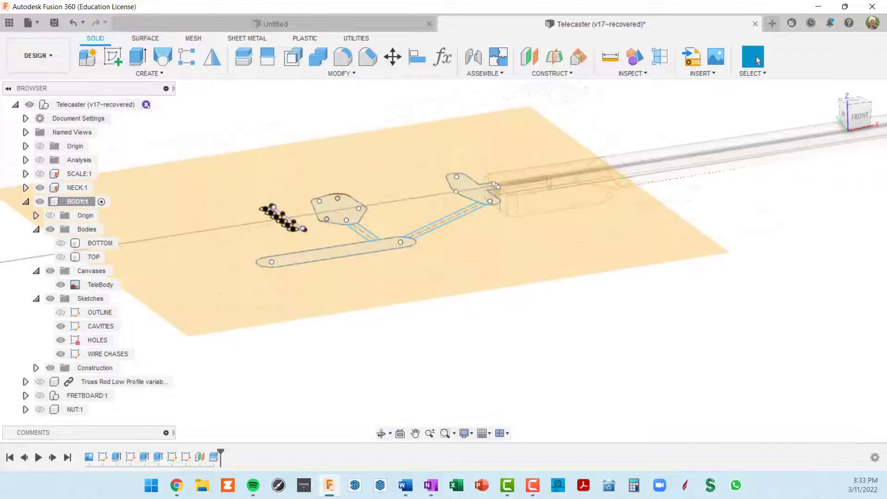
{"action": "left_click", "coordinate": [60, 242]}
{"action": "middle_click_drag", "start_coordinate": [432, 296], "coordinate": [480, 261], "text": "shift"}
{"action": "left_click", "coordinate": [480, 261]}
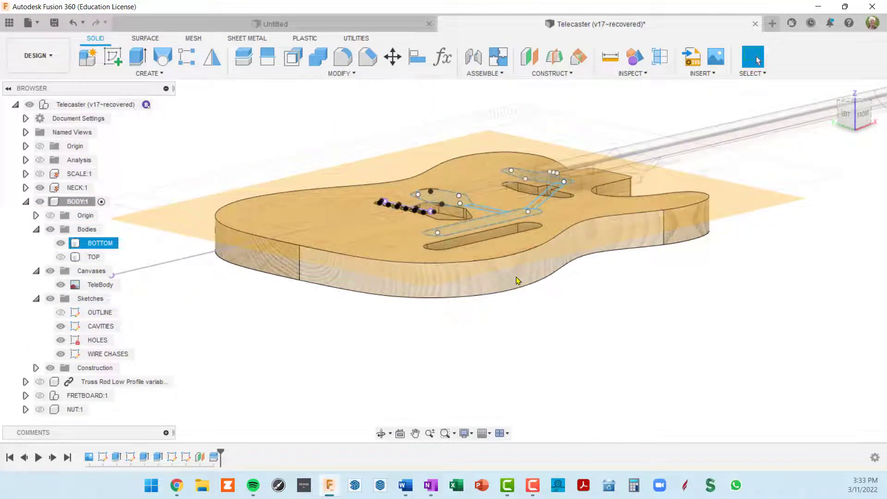
{"action": "left_click", "coordinate": [339, 312]}
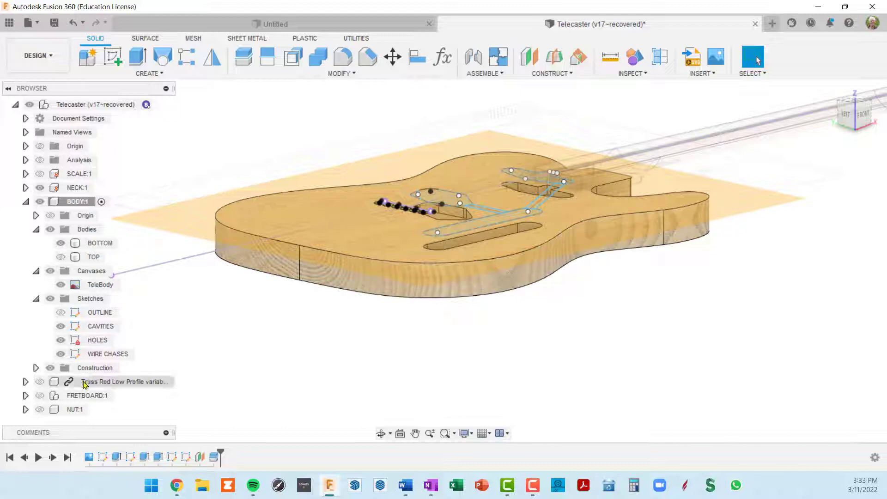
{"action": "left_click", "coordinate": [54, 368]}
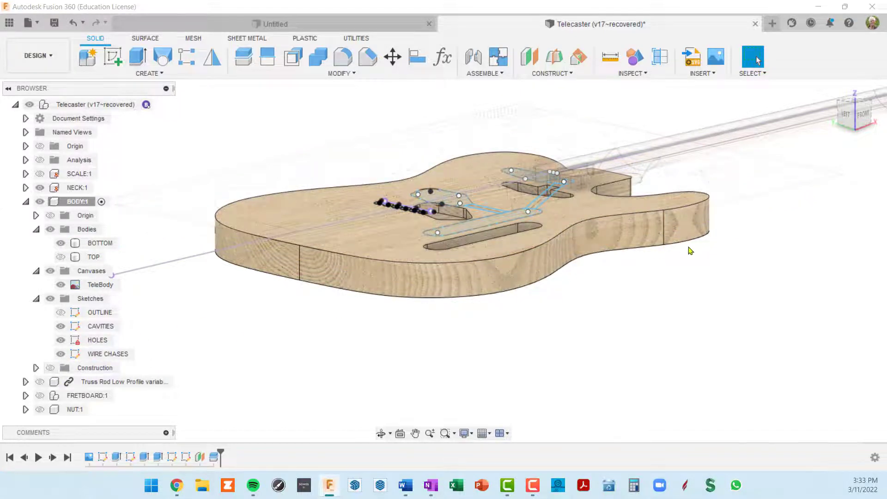
- Extrude both wire chase profiles as a cut into the BOTTOM body, using an Offset start of 0.00 in and a distance of -0.75 in
{"action": "middle_click_drag", "start_coordinate": [691, 251], "coordinate": [549, 222], "text": "shift"}
{"action": "scroll", "coordinate": [550, 222], "scroll_direction": "up", "scroll_amount": 3}
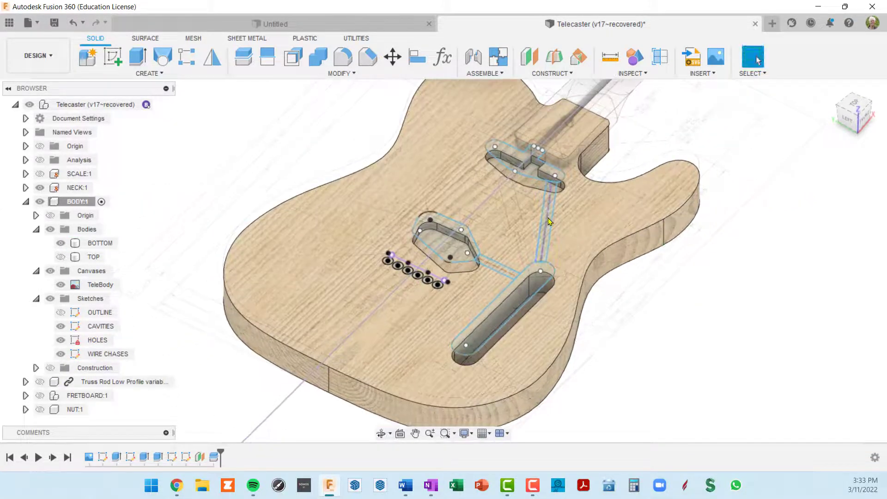
{"action": "scroll", "coordinate": [550, 221], "scroll_direction": "up", "scroll_amount": 3}
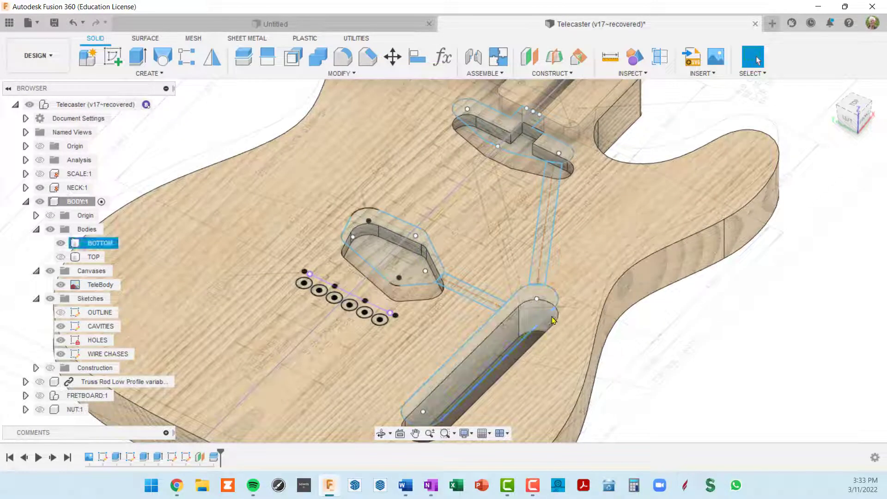
{"action": "left_click", "coordinate": [523, 315]}
{"action": "middle_click_drag", "start_coordinate": [611, 283], "coordinate": [594, 266], "text": "shift"}
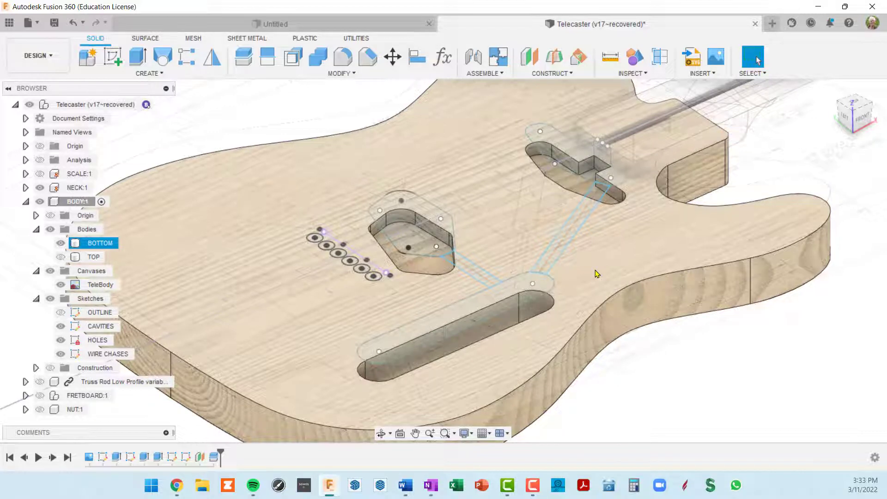
{"action": "key", "text": "e"}
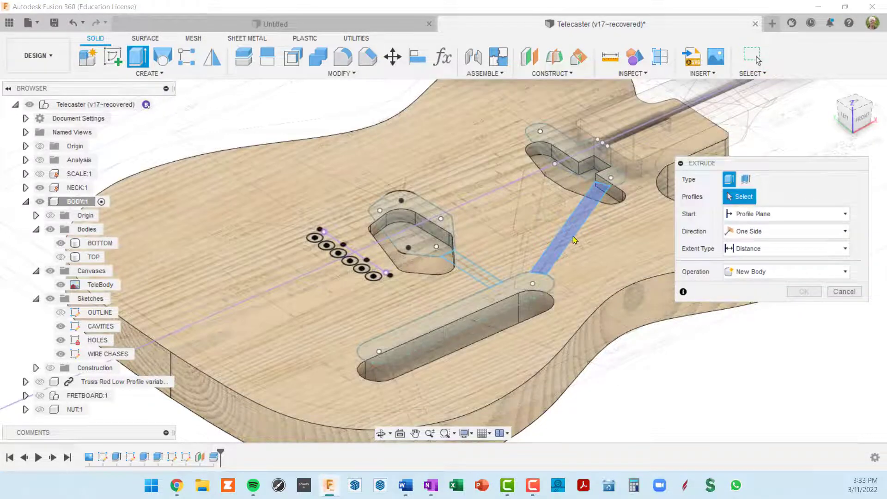
{"action": "left_click", "coordinate": [572, 234]}
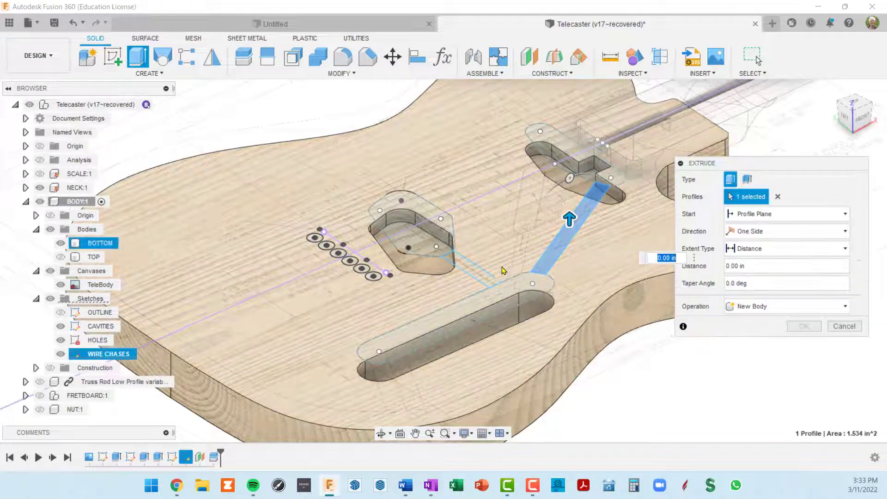
{"action": "left_click", "coordinate": [480, 283]}
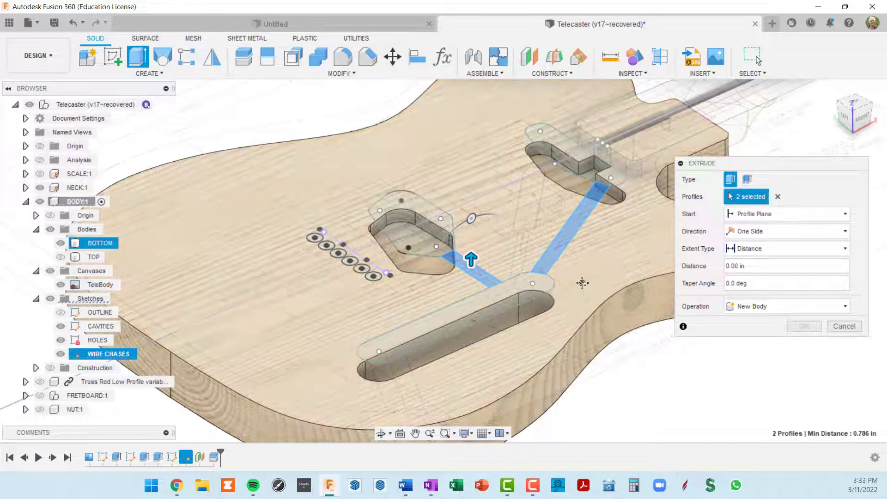
{"action": "middle_click_drag", "start_coordinate": [582, 282], "coordinate": [519, 260]}
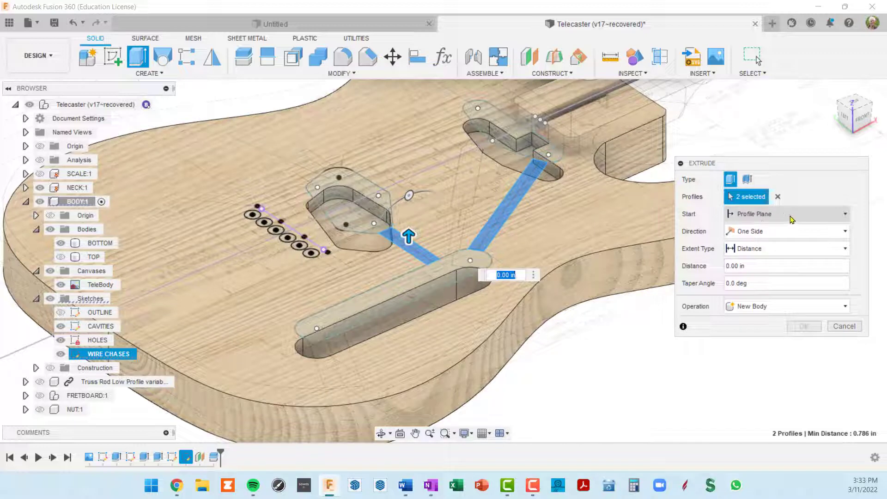
{"action": "left_click", "coordinate": [848, 218]}
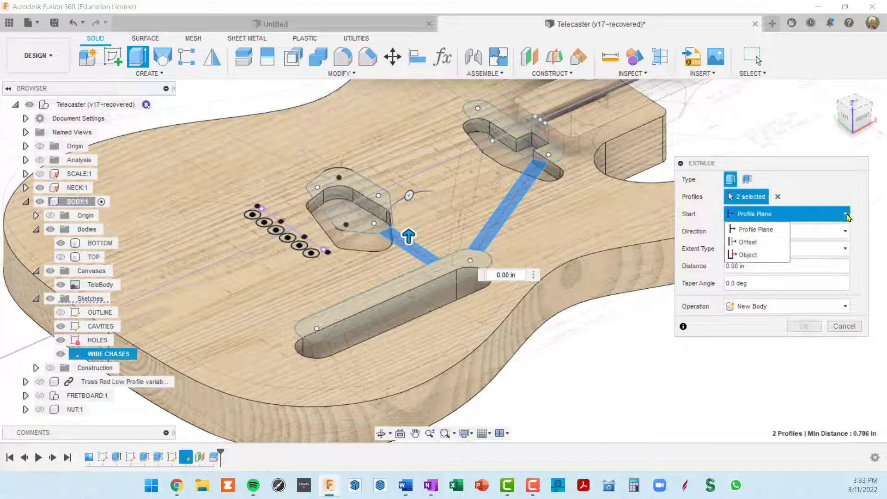
{"action": "left_click", "coordinate": [757, 242]}
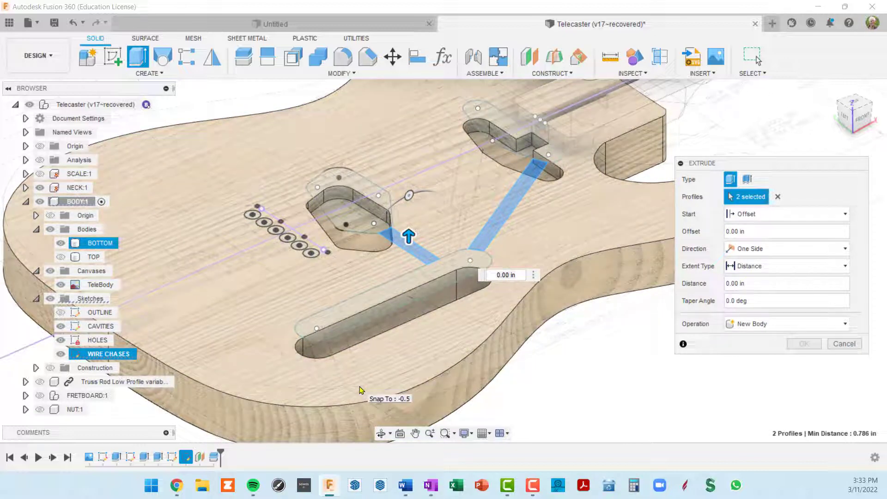
{"action": "left_click_drag", "start_coordinate": [361, 389], "coordinate": [361, 389]}
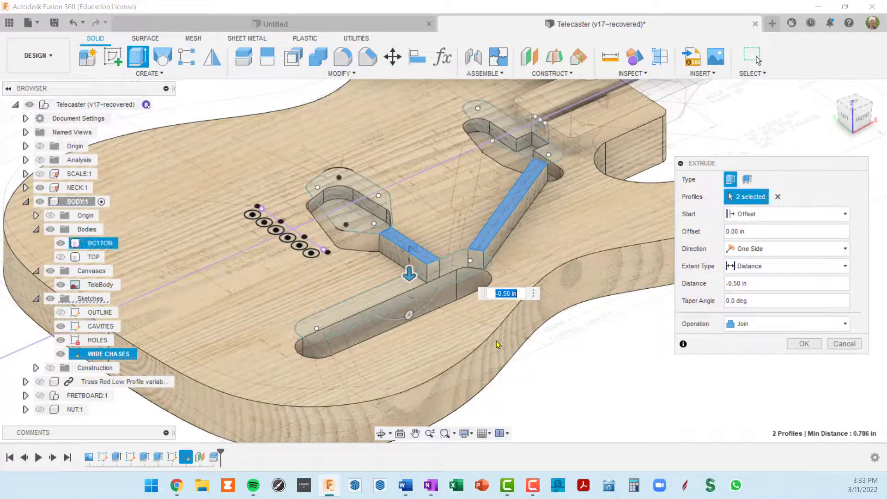
{"action": "left_click_drag", "start_coordinate": [406, 271], "coordinate": [406, 295]}
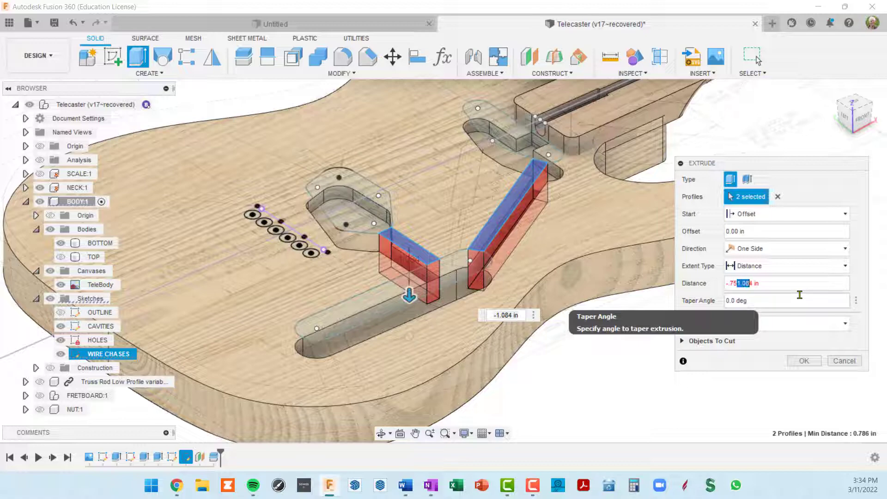
{"action": "key", "text": "Delete"}
{"action": "key", "text": "Return"}
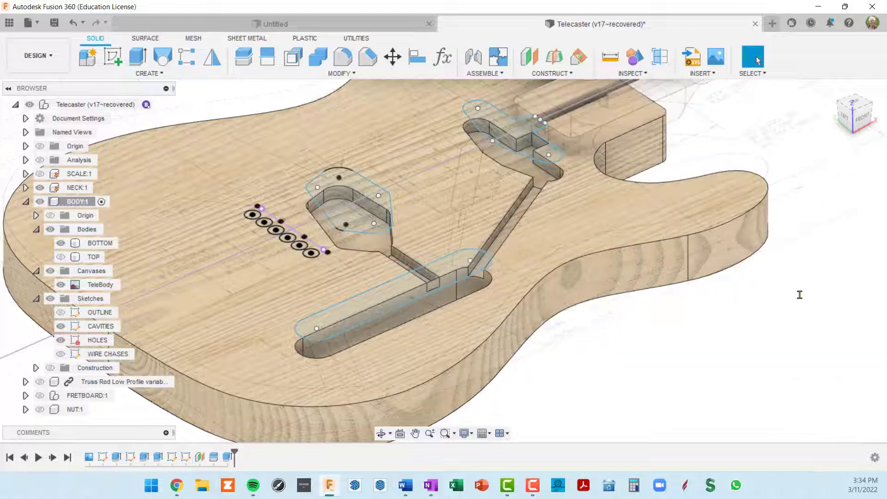
- Hide the Sketches and Canvases folders of the BODY component
{"action": "scroll", "coordinate": [646, 277], "scroll_direction": "up", "scroll_amount": 5}
{"action": "middle_click_drag", "start_coordinate": [508, 259], "coordinate": [459, 250], "text": "shift"}
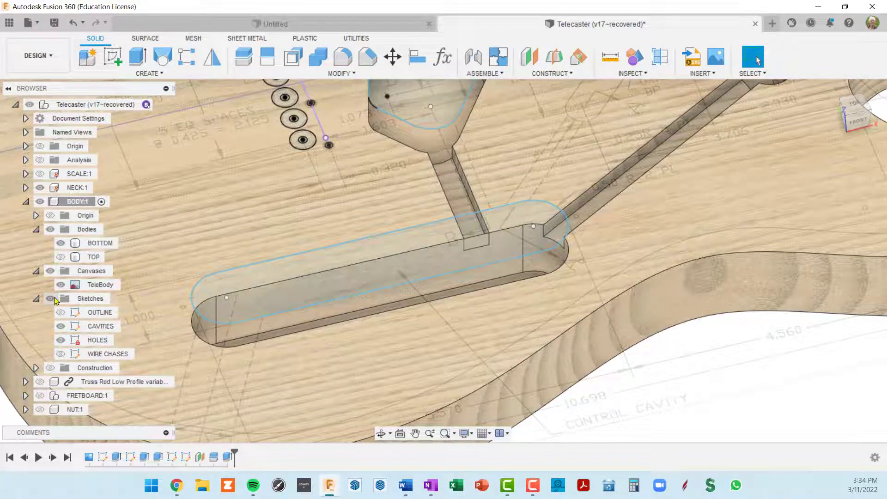
{"action": "left_click", "coordinate": [49, 298]}
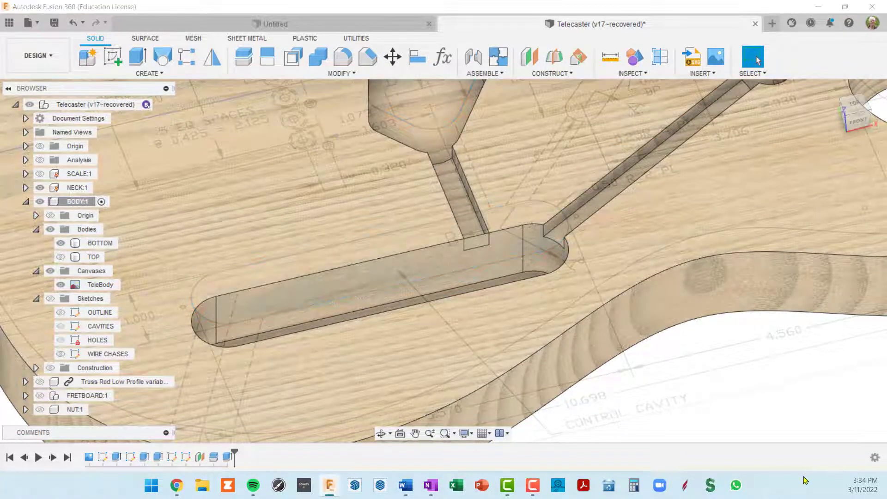
{"action": "scroll", "coordinate": [520, 247], "scroll_direction": "up", "scroll_amount": 3}
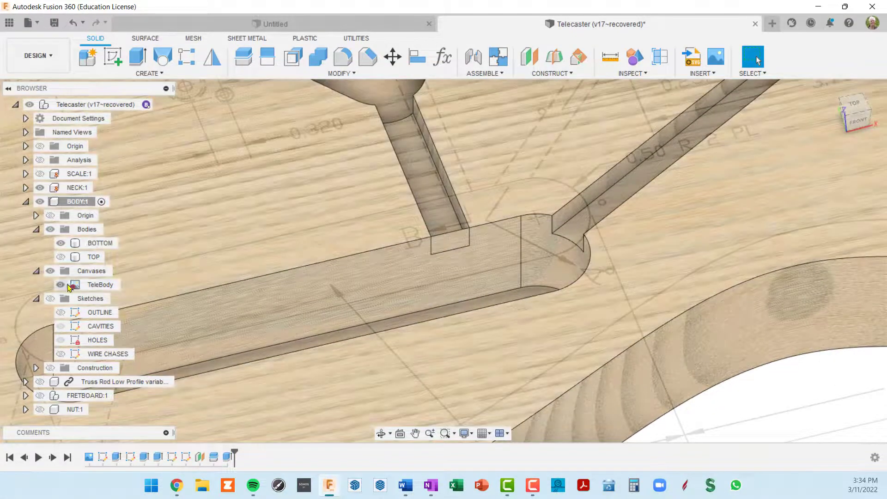
{"action": "left_click", "coordinate": [50, 271]}
{"action": "scroll", "coordinate": [415, 249], "scroll_direction": "up", "scroll_amount": 3}
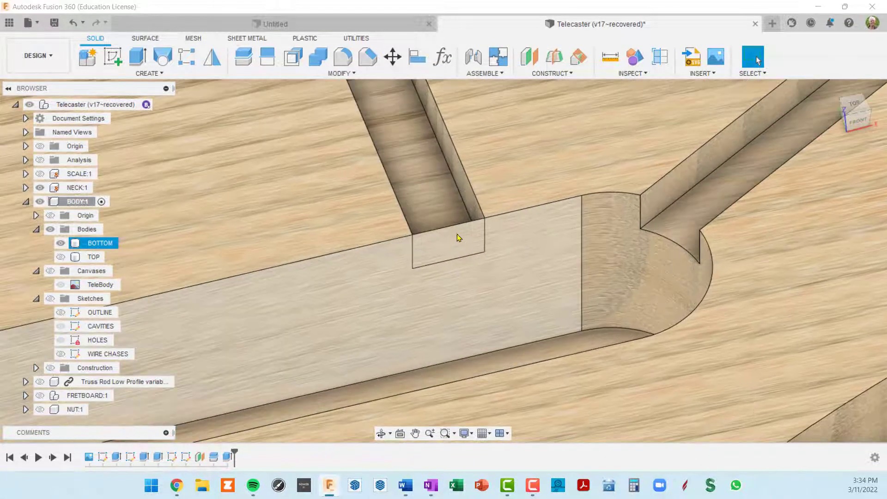
- Inspect the wire chases where they meet the control cavity and the pickup cavities
{"action": "middle_click_drag", "start_coordinate": [456, 234], "coordinate": [407, 244], "text": "shift"}
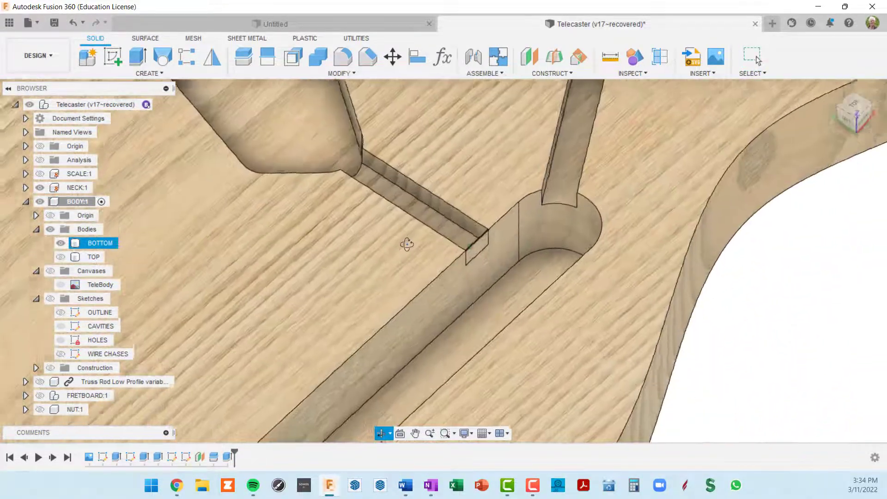
{"action": "scroll", "coordinate": [525, 185], "scroll_direction": "down", "scroll_amount": 5}
{"action": "scroll", "coordinate": [476, 249], "scroll_direction": "down", "scroll_amount": 3}
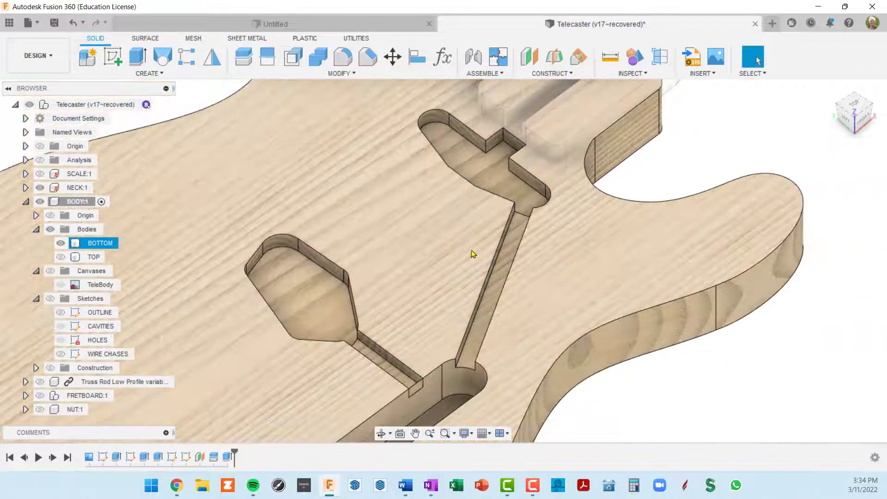
{"action": "middle_click_drag", "start_coordinate": [472, 253], "coordinate": [530, 161], "text": "shift"}
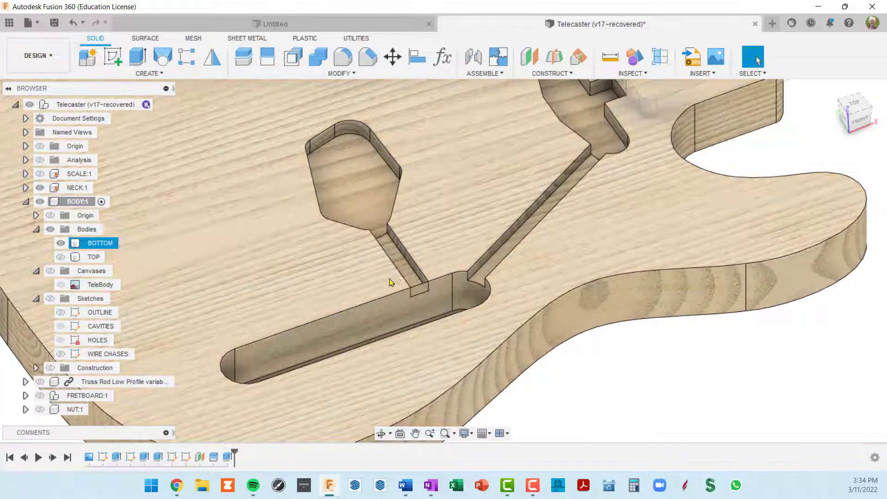
{"action": "scroll", "coordinate": [389, 278], "scroll_direction": "up", "scroll_amount": 3}
{"action": "middle_click_drag", "start_coordinate": [389, 247], "coordinate": [348, 284], "text": "shift"}
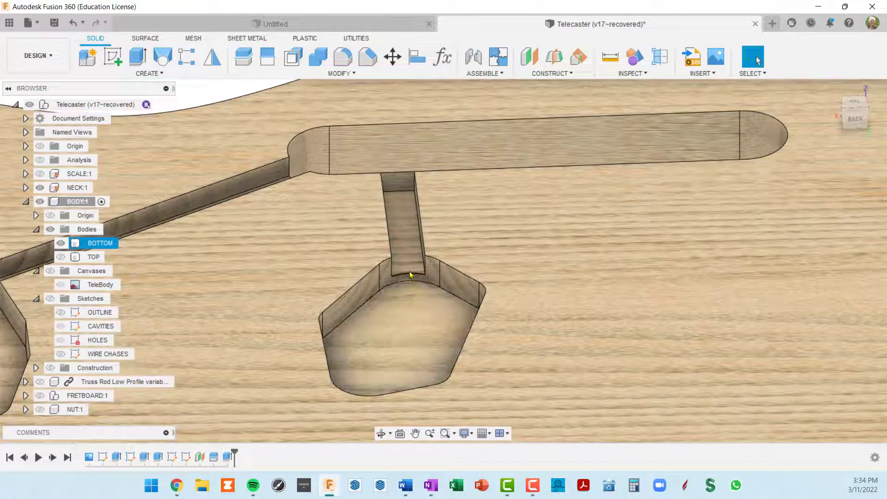
- Edit the wire chase cut feature to extend both chases deeper into the BOTTOM body
{"action": "middle_click_drag", "start_coordinate": [410, 287], "coordinate": [256, 307], "text": "shift"}
{"action": "key", "text": "Escape"}
{"action": "key", "text": "Escape"}
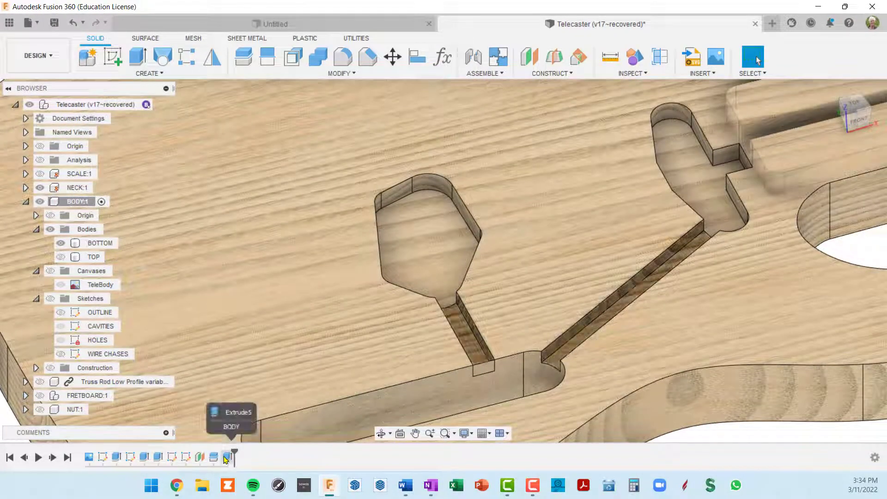
{"action": "right_click", "coordinate": [227, 459]}
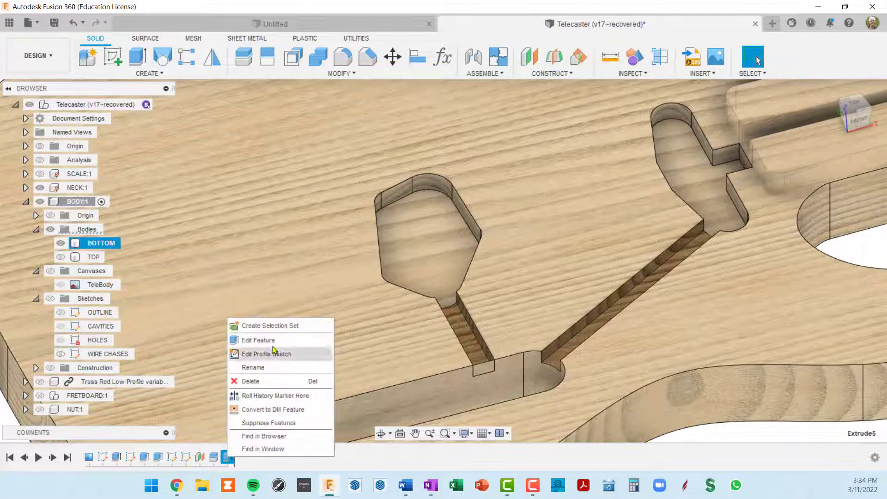
{"action": "left_click", "coordinate": [273, 346]}
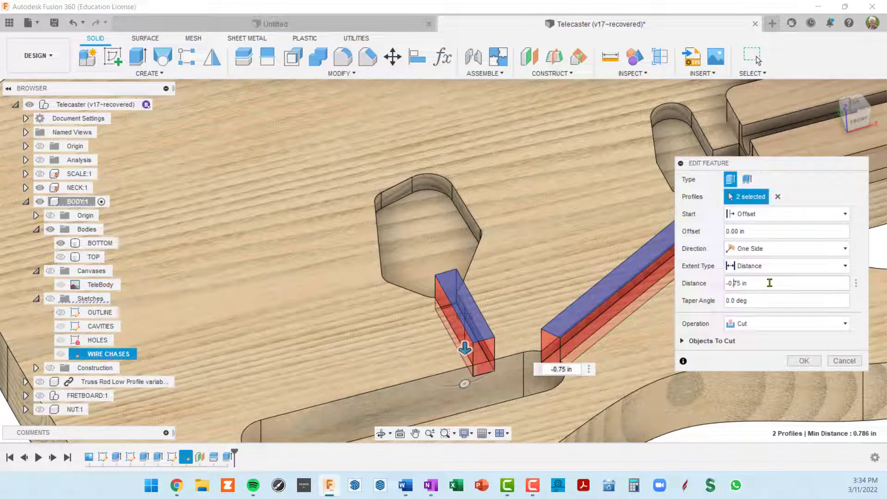
{"action": "key", "text": "Return"}
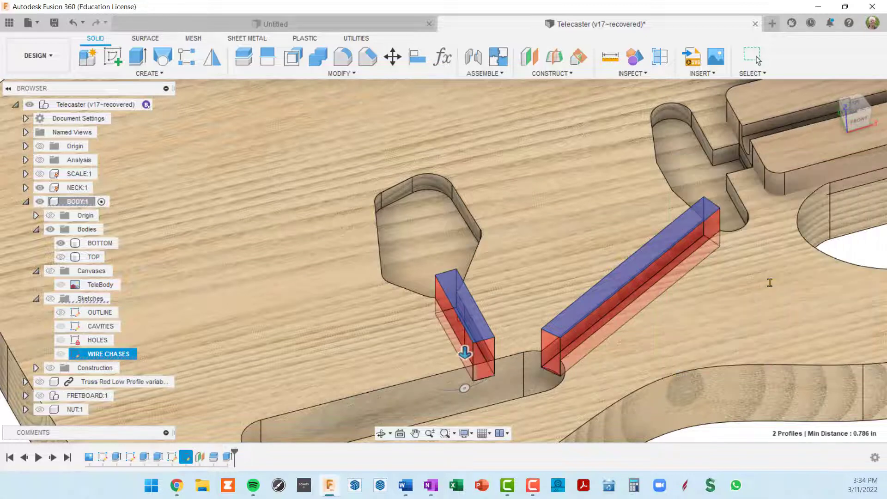
{"action": "left_click", "coordinate": [753, 57]}
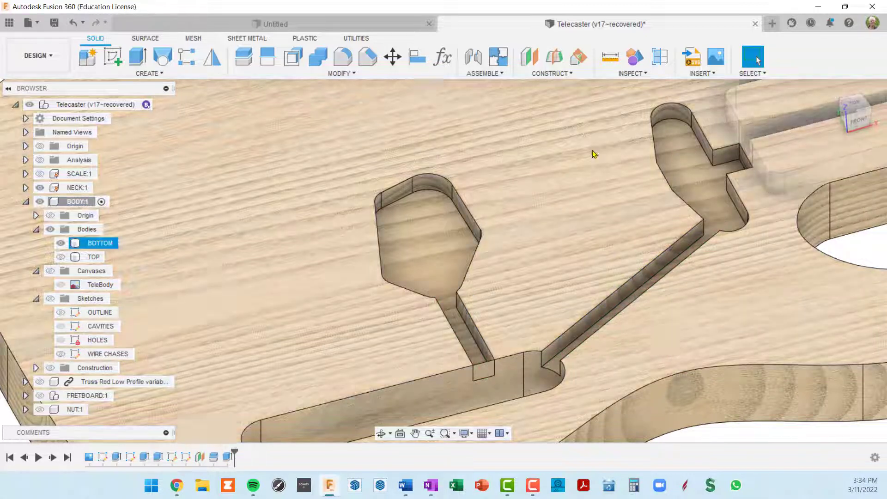
- Examine the deepened wire chases where they open into the control cavity and the pickup cavities
{"action": "middle_click_drag", "start_coordinate": [477, 252], "coordinate": [661, 254], "text": "shift"}
{"action": "scroll", "coordinate": [490, 180], "scroll_direction": "up", "scroll_amount": 3}
{"action": "scroll", "coordinate": [503, 187], "scroll_direction": "down", "scroll_amount": 4}
{"action": "middle_click_drag", "start_coordinate": [382, 231], "coordinate": [578, 255]}
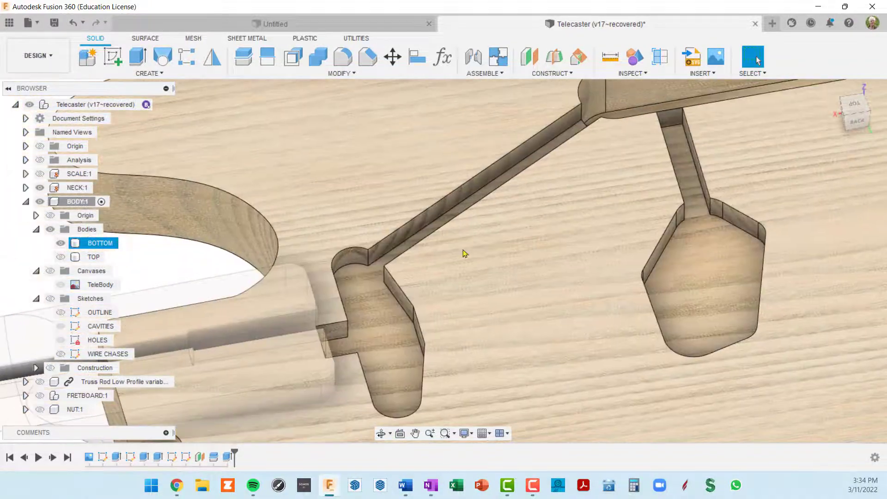
{"action": "middle_click_drag", "start_coordinate": [372, 308], "coordinate": [555, 273], "text": "shift"}
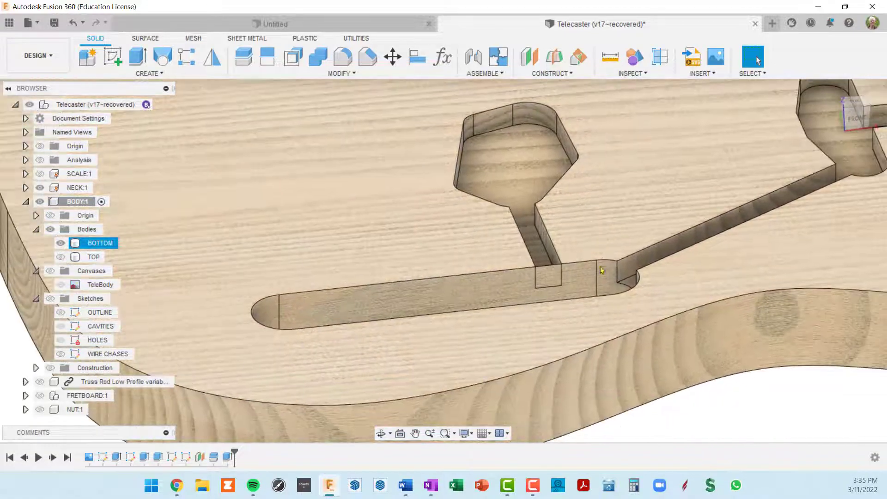
{"action": "scroll", "coordinate": [551, 276], "scroll_direction": "up", "scroll_amount": 4}
{"action": "scroll", "coordinate": [531, 261], "scroll_direction": "down", "scroll_amount": 3}
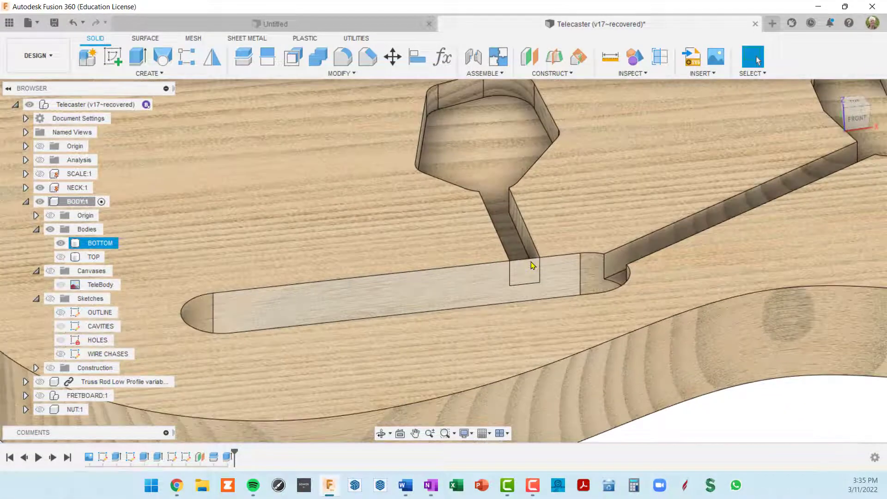
{"action": "scroll", "coordinate": [531, 263], "scroll_direction": "up", "scroll_amount": 2}
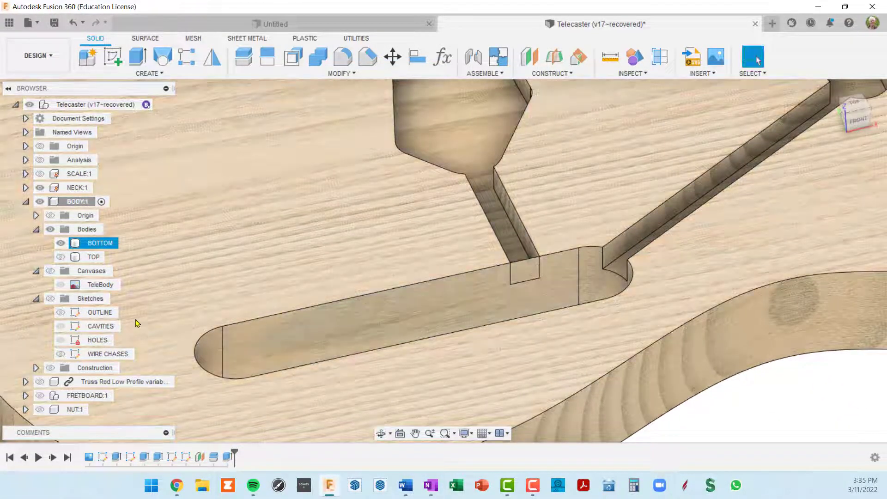
- Edit the WIRE CHASES sketch so both chases end slightly inside the control cavity outline, and finish the sketch
{"action": "left_click", "coordinate": [137, 323]}
{"action": "double_click", "coordinate": [76, 355]}
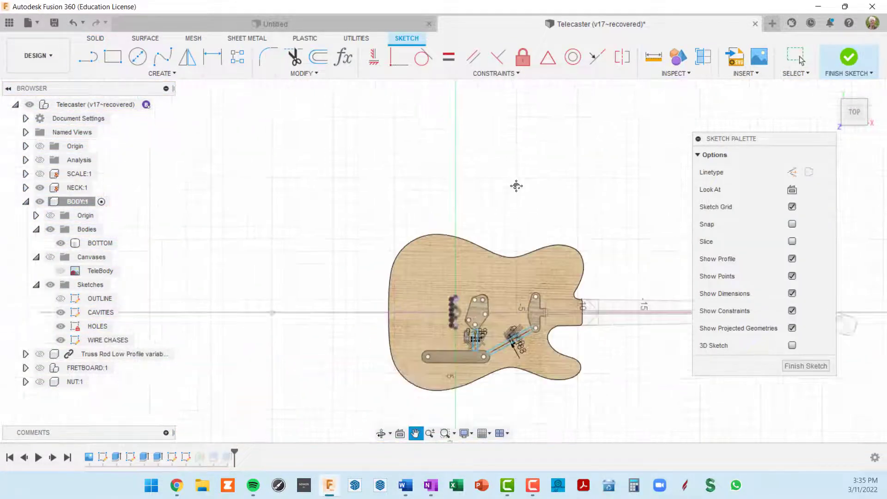
{"action": "scroll", "coordinate": [514, 183], "scroll_direction": "up", "scroll_amount": 8}
{"action": "scroll", "coordinate": [509, 169], "scroll_direction": "up", "scroll_amount": 5}
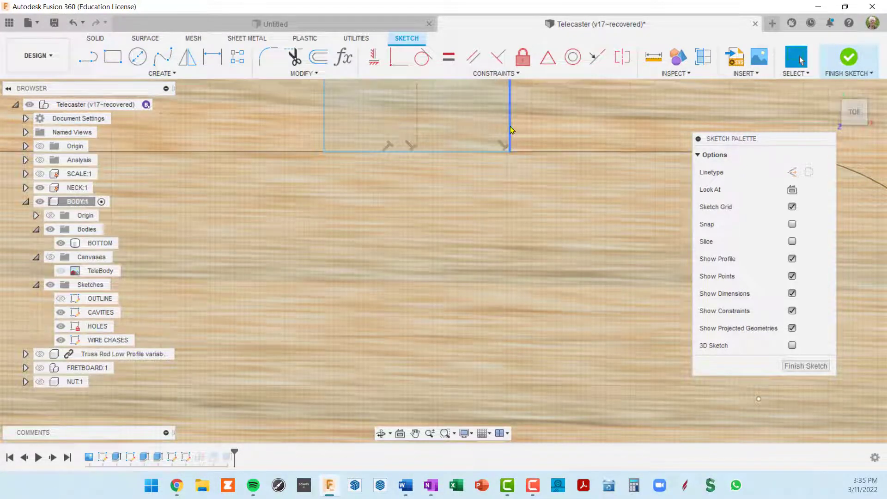
{"action": "scroll", "coordinate": [461, 188], "scroll_direction": "down", "scroll_amount": 3}
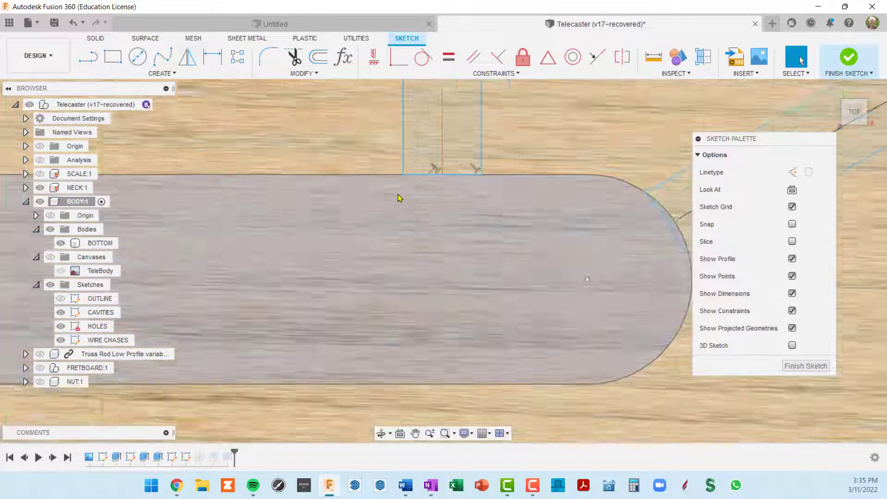
{"action": "scroll", "coordinate": [402, 198], "scroll_direction": "down", "scroll_amount": 4}
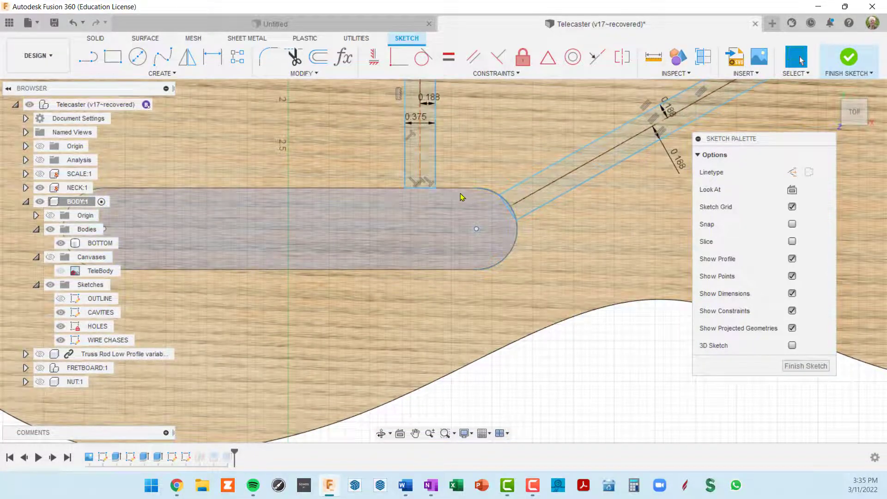
{"action": "scroll", "coordinate": [459, 191], "scroll_direction": "up", "scroll_amount": 3}
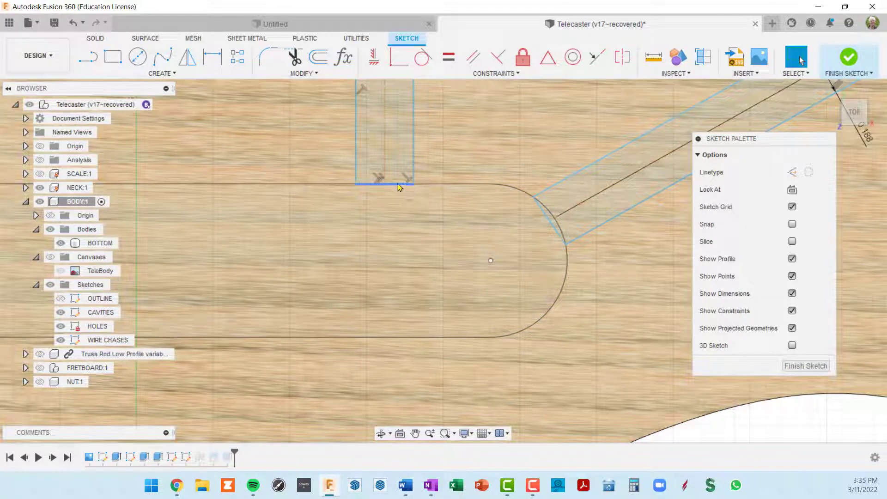
{"action": "left_click", "coordinate": [397, 185]}
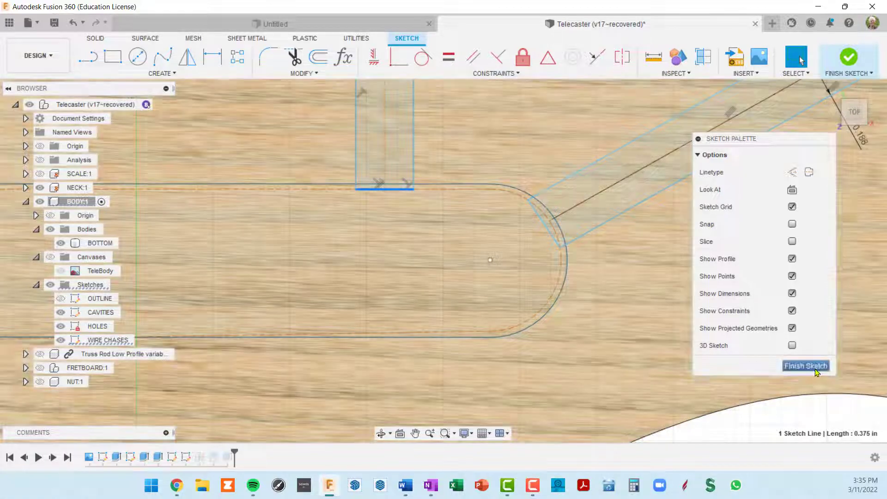
{"action": "left_click", "coordinate": [814, 368]}
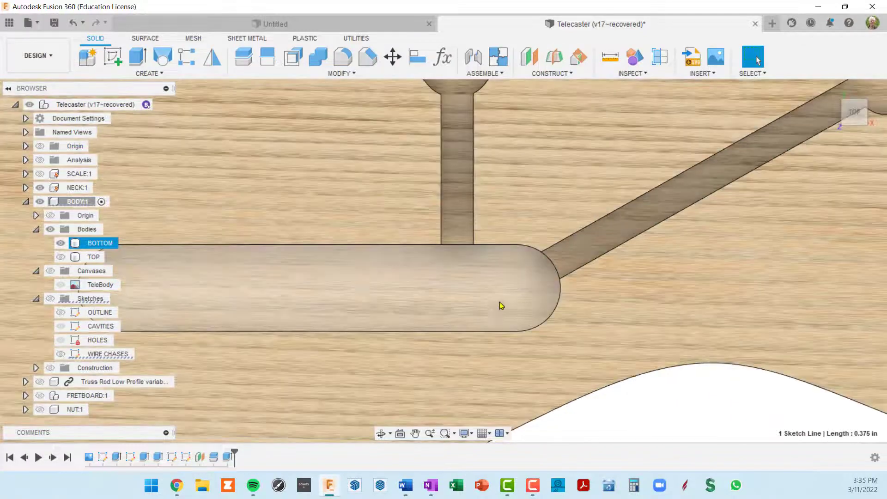
- Check the chase ends at the control cavity and show the TOP body
{"action": "scroll", "coordinate": [455, 262], "scroll_direction": "up", "scroll_amount": 5}
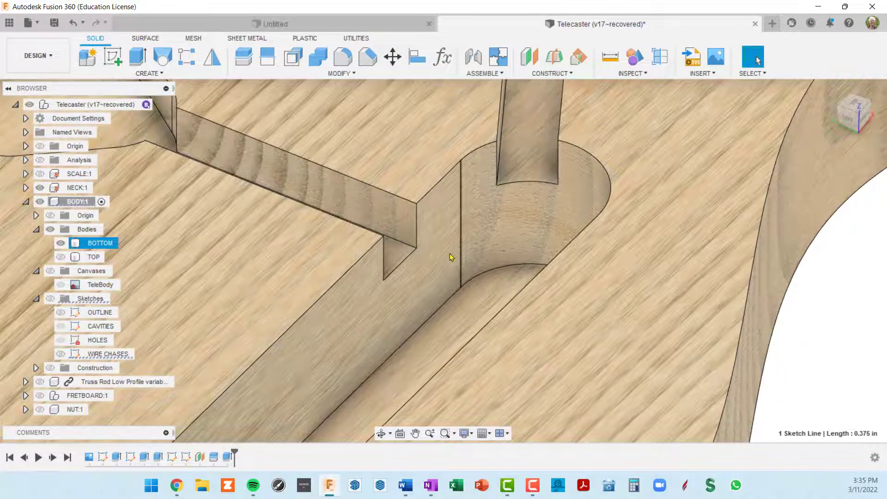
{"action": "scroll", "coordinate": [452, 256], "scroll_direction": "down", "scroll_amount": 2}
{"action": "scroll", "coordinate": [487, 206], "scroll_direction": "down", "scroll_amount": 5}
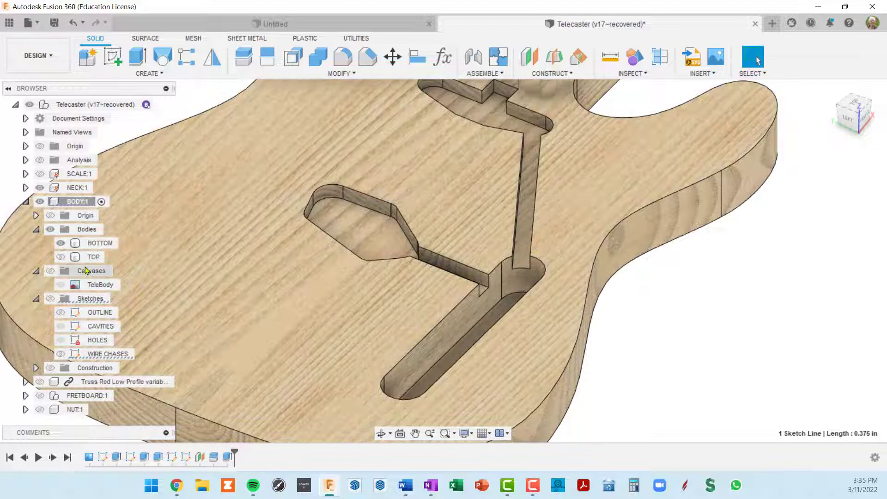
{"action": "left_click", "coordinate": [66, 259]}
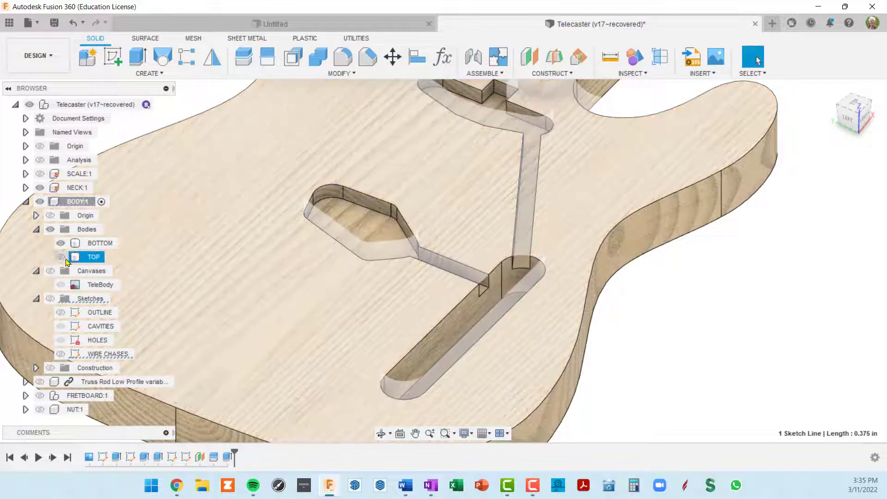
{"action": "scroll", "coordinate": [532, 334], "scroll_direction": "down", "scroll_amount": 5}
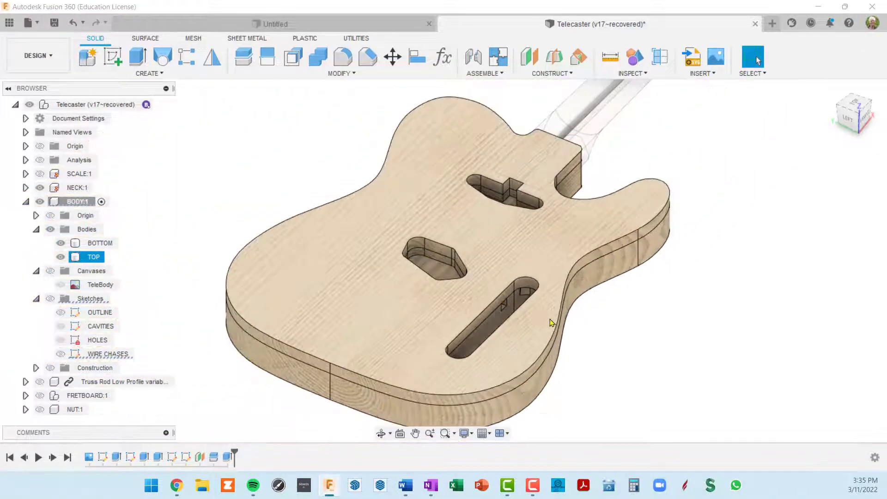
- Examine the assembled top and bottom layers, focusing on the neck joint area and the neck pickup cavity
{"action": "middle_click_drag", "start_coordinate": [550, 321], "coordinate": [478, 289], "text": "shift"}
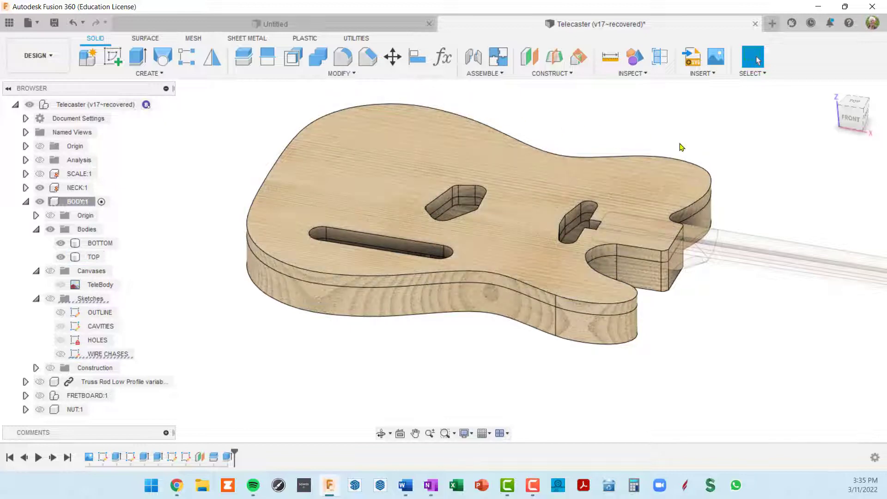
{"action": "middle_click_drag", "start_coordinate": [583, 334], "coordinate": [612, 327], "text": "shift"}
{"action": "scroll", "coordinate": [582, 231], "scroll_direction": "up", "scroll_amount": 4}
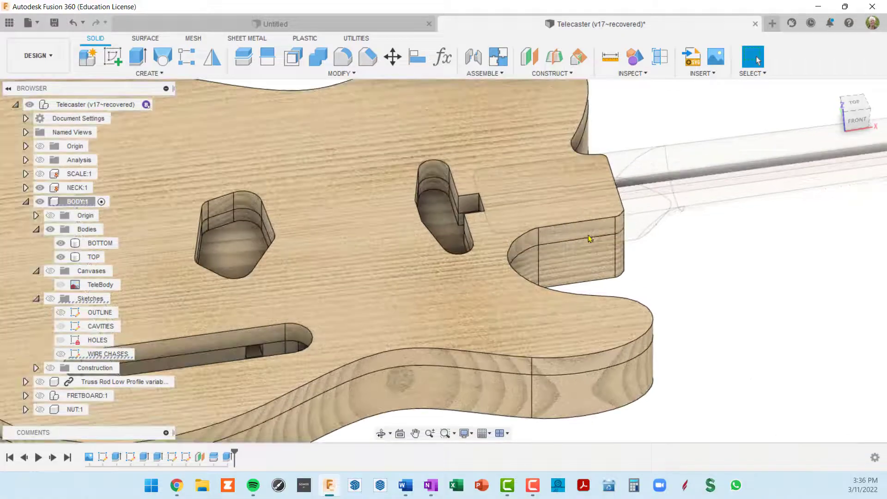
{"action": "scroll", "coordinate": [562, 237], "scroll_direction": "down", "scroll_amount": 4}
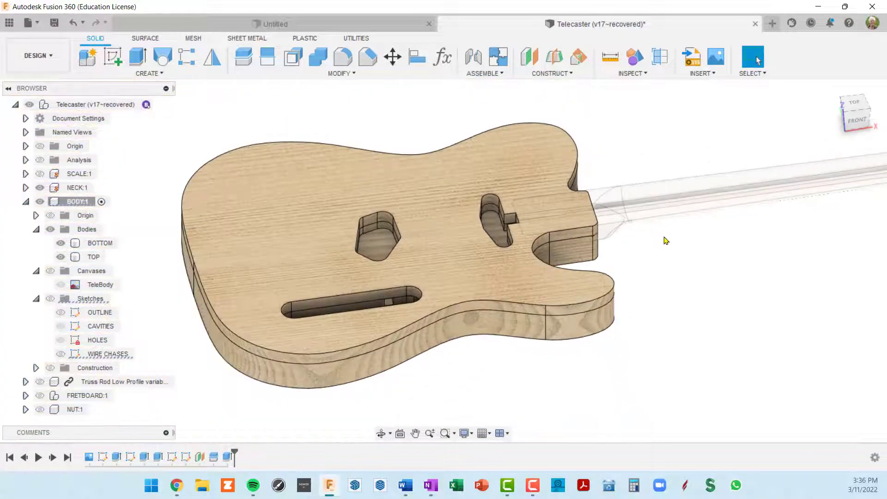
{"action": "middle_click_drag", "start_coordinate": [663, 237], "coordinate": [603, 237], "text": "shift"}
{"action": "middle_click_drag", "start_coordinate": [621, 283], "coordinate": [585, 265], "text": "shift"}
{"action": "scroll", "coordinate": [584, 264], "scroll_direction": "up", "scroll_amount": 4}
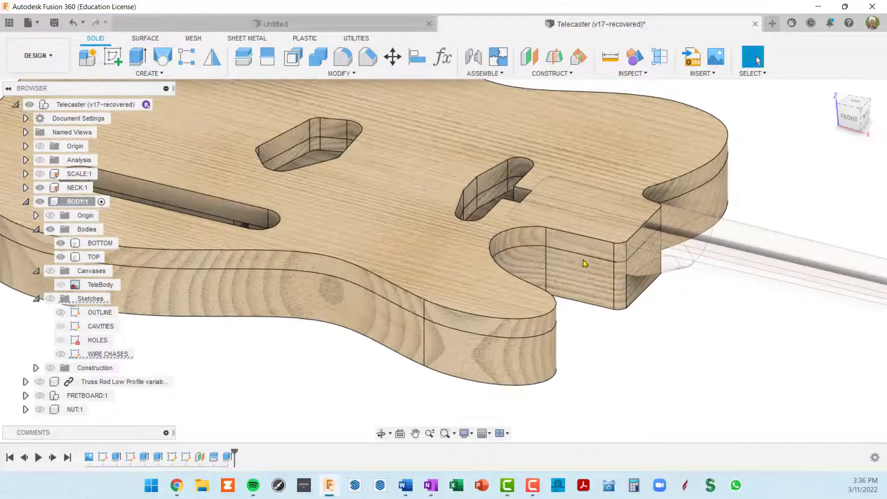
{"action": "scroll", "coordinate": [584, 264], "scroll_direction": "down", "scroll_amount": 3}
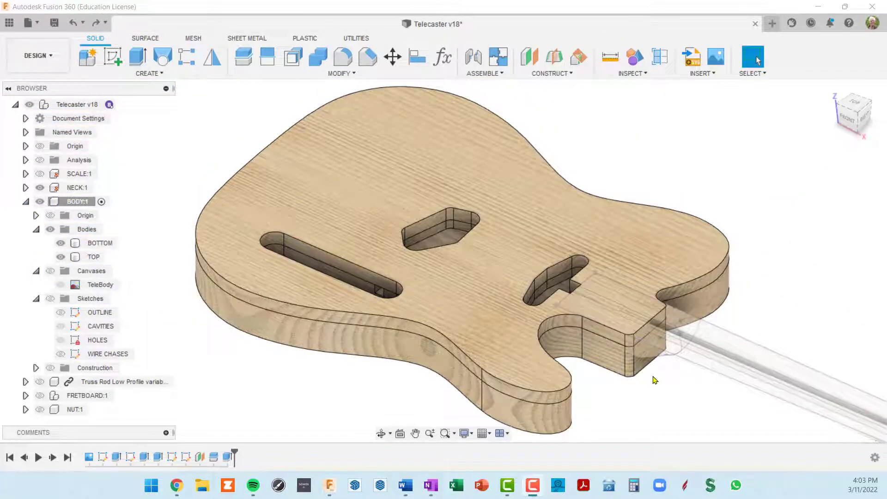
{"action": "middle_click_drag", "start_coordinate": [655, 380], "coordinate": [719, 378], "text": "shift"}
{"action": "middle_click_drag", "start_coordinate": [702, 340], "coordinate": [699, 174]}
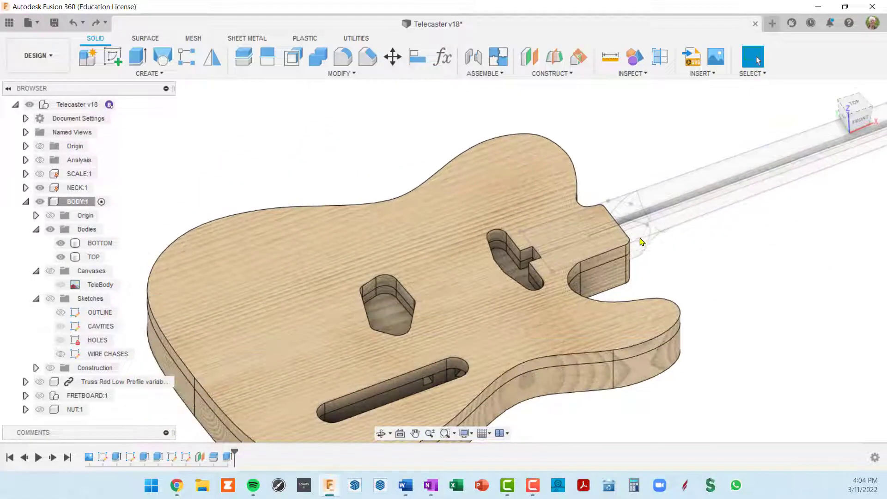
{"action": "scroll", "coordinate": [699, 174], "scroll_direction": "up", "scroll_amount": 3}
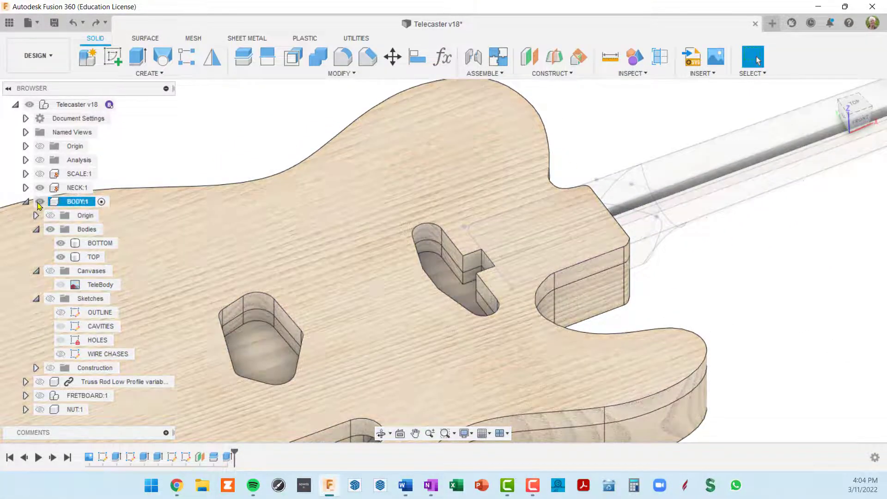
- Hide the BODY component and examine the shape of the neck heel, selecting its lower face
{"action": "left_click", "coordinate": [39, 202]}
{"action": "middle_click_drag", "start_coordinate": [511, 320], "coordinate": [480, 293], "text": "shift"}
{"action": "scroll", "coordinate": [480, 292], "scroll_direction": "up", "scroll_amount": 3}
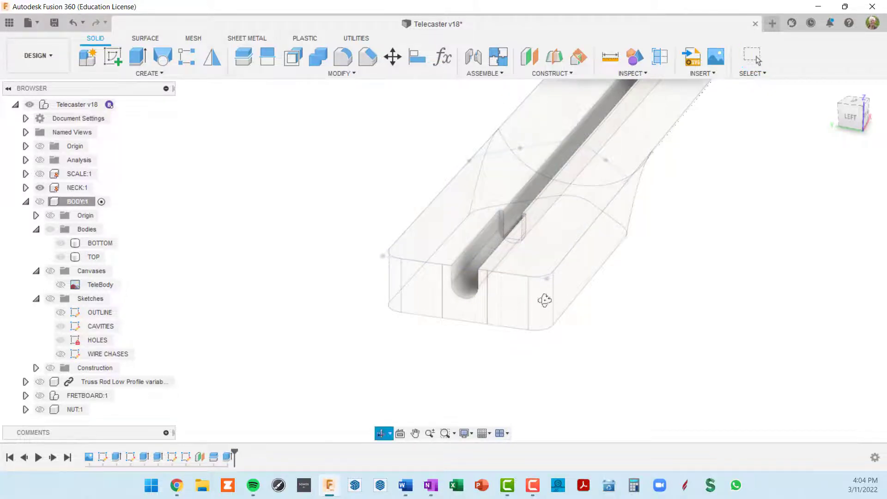
{"action": "middle_click_drag", "start_coordinate": [544, 301], "coordinate": [557, 239], "text": "shift"}
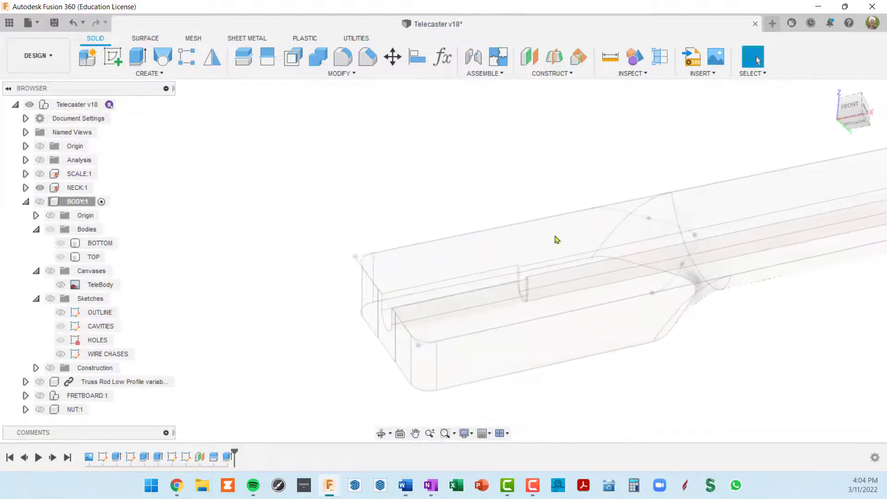
{"action": "left_click", "coordinate": [601, 329]}
{"action": "scroll", "coordinate": [621, 302], "scroll_direction": "down", "scroll_amount": 3}
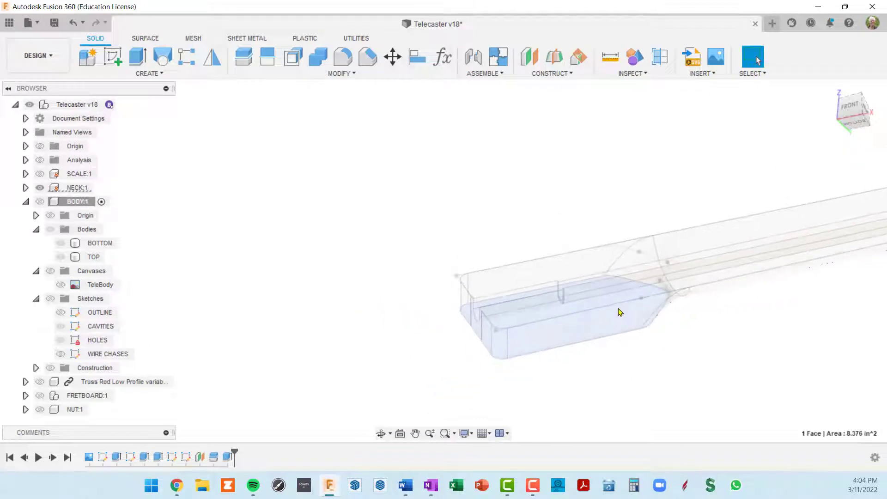
{"action": "middle_click_drag", "start_coordinate": [617, 311], "coordinate": [639, 342], "text": "shift"}
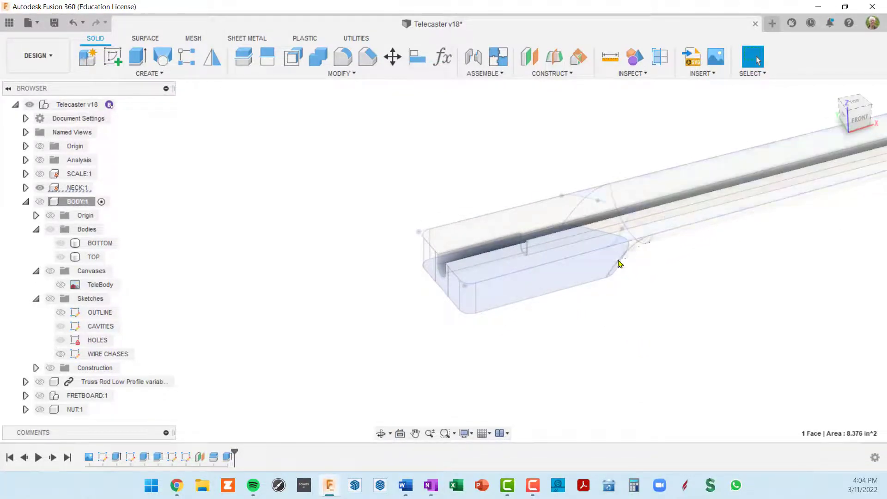
{"action": "middle_click_drag", "start_coordinate": [619, 257], "coordinate": [513, 304], "text": "shift"}
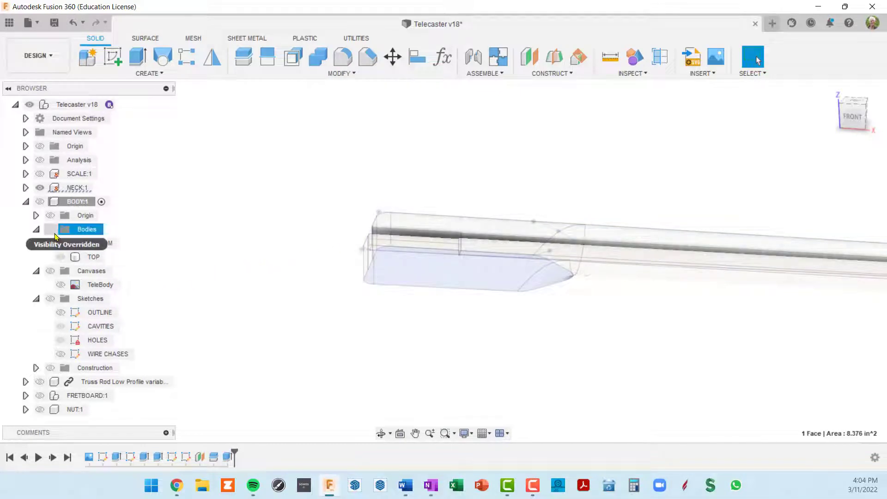
- Show the BODY component again and view where the neck heel overlaps the body
{"action": "left_click", "coordinate": [40, 201]}
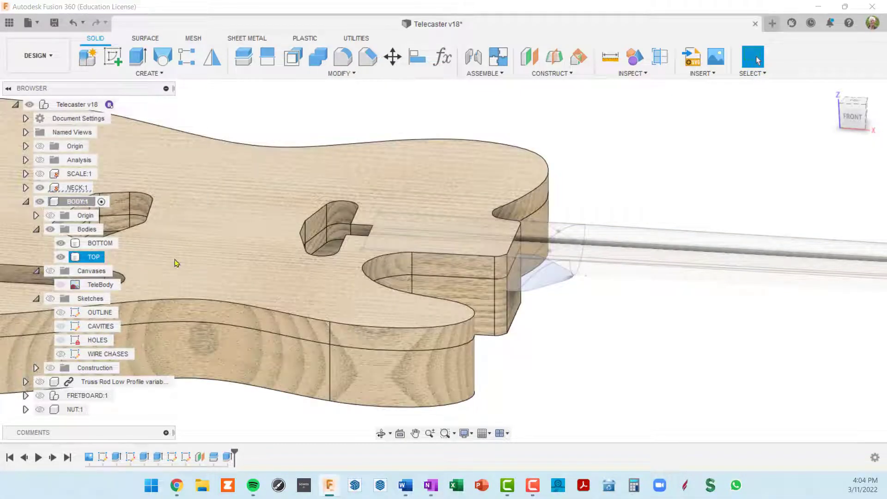
{"action": "scroll", "coordinate": [312, 287], "scroll_direction": "down", "scroll_amount": 2}
{"action": "left_click", "coordinate": [312, 286]}
{"action": "middle_click_drag", "start_coordinate": [312, 286], "coordinate": [480, 333], "text": "shift"}
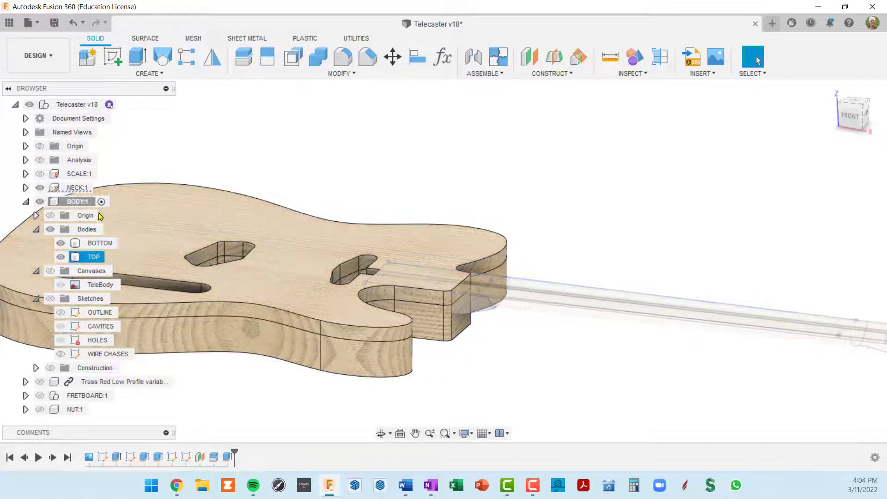
{"action": "left_click", "coordinate": [389, 370]}
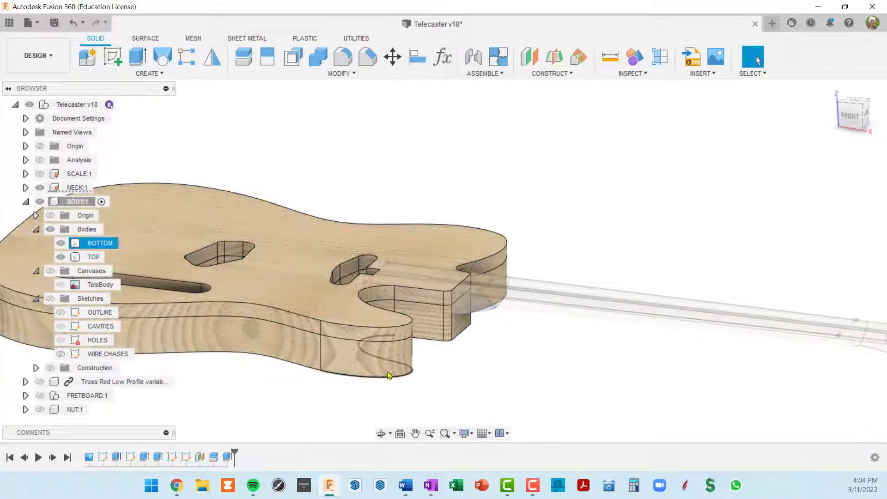
- Set up an extruded cut of -1.094 in through the body from the neck heel's lower face, reselecting that face as the profile
{"action": "key", "text": "e"}
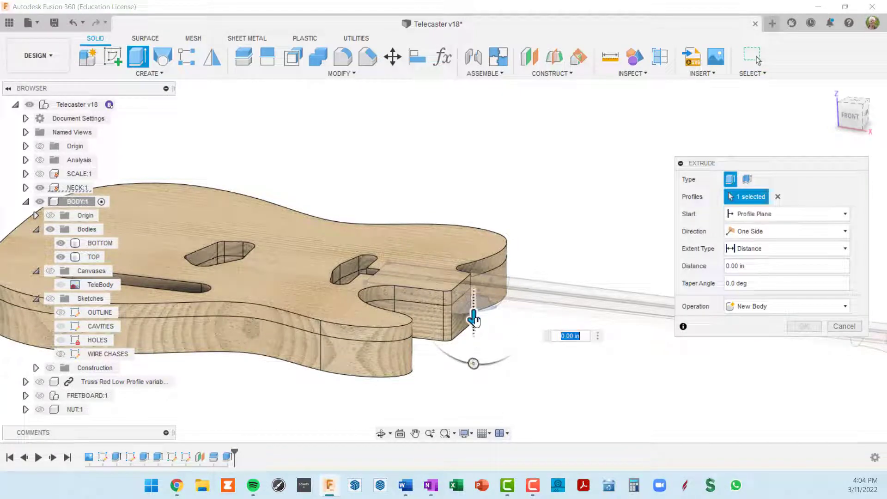
{"action": "left_click_drag", "start_coordinate": [474, 320], "coordinate": [479, 292]}
{"action": "middle_click_drag", "start_coordinate": [488, 330], "coordinate": [491, 324], "text": "shift"}
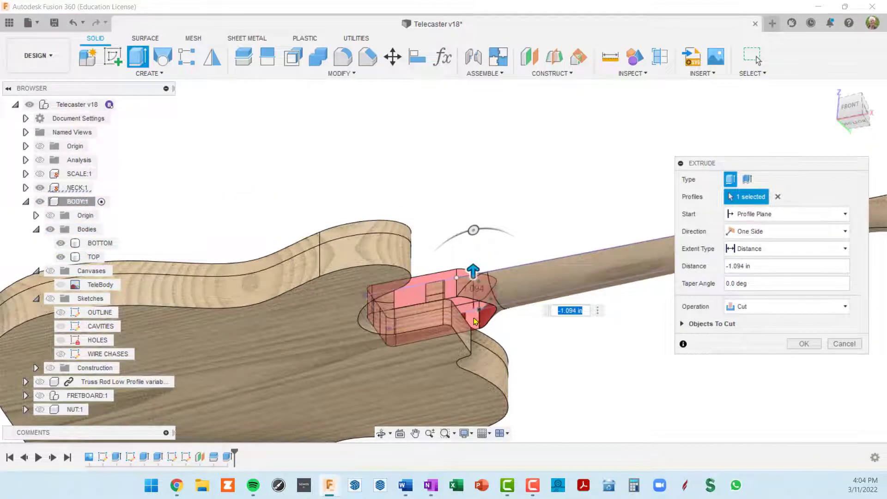
{"action": "left_click", "coordinate": [779, 197]}
{"action": "scroll", "coordinate": [491, 324], "scroll_direction": "up", "scroll_amount": 3}
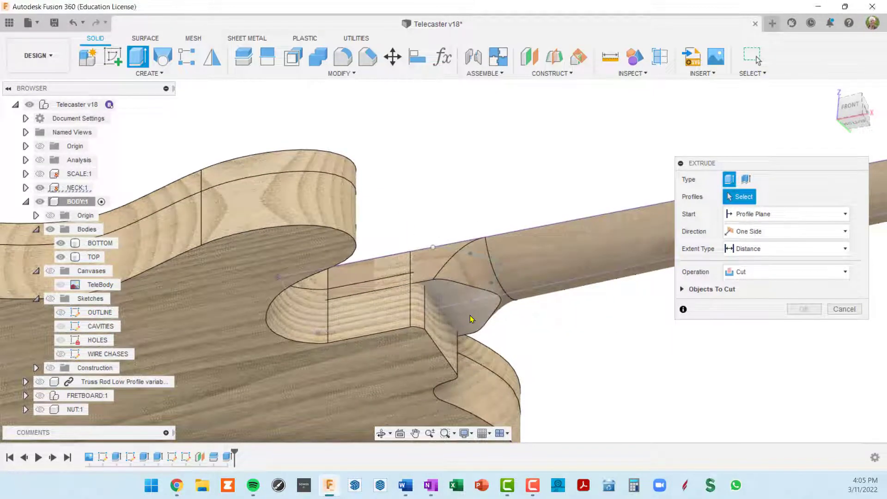
{"action": "left_click", "coordinate": [470, 316]}
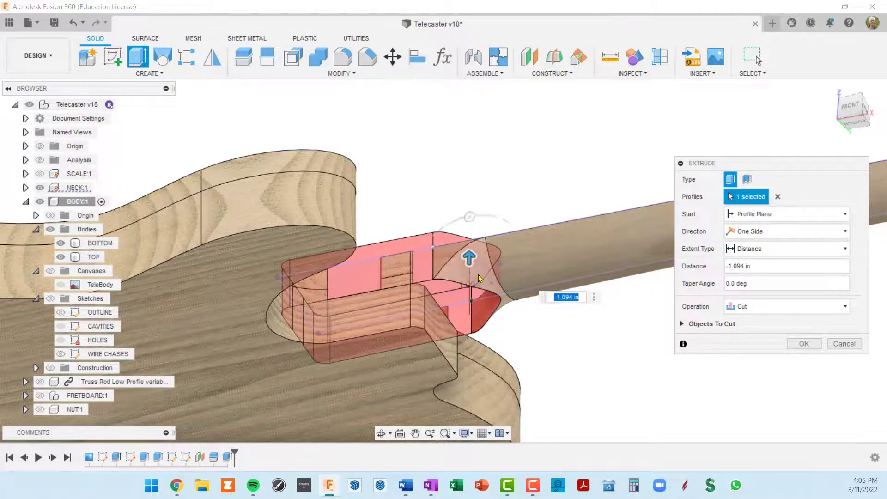
{"action": "middle_click_drag", "start_coordinate": [479, 298], "coordinate": [499, 354], "text": "shift"}
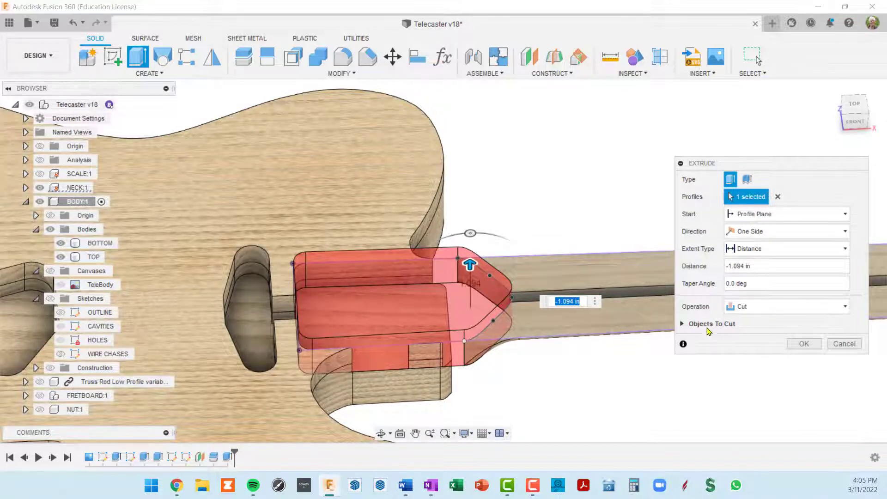
- Exclude the NECK component's Body22 from the objects to cut and complete the neck pocket cut in BOTTOM and TOP
{"action": "left_click", "coordinate": [683, 325]}
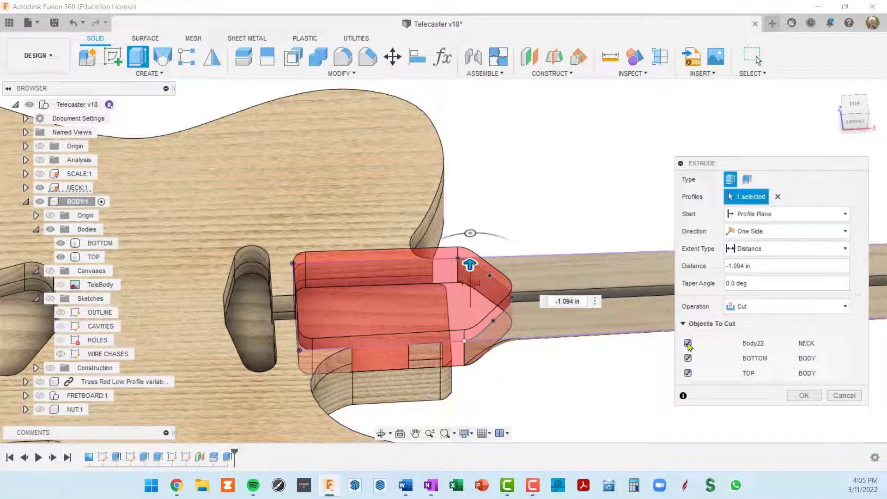
{"action": "left_click", "coordinate": [687, 343]}
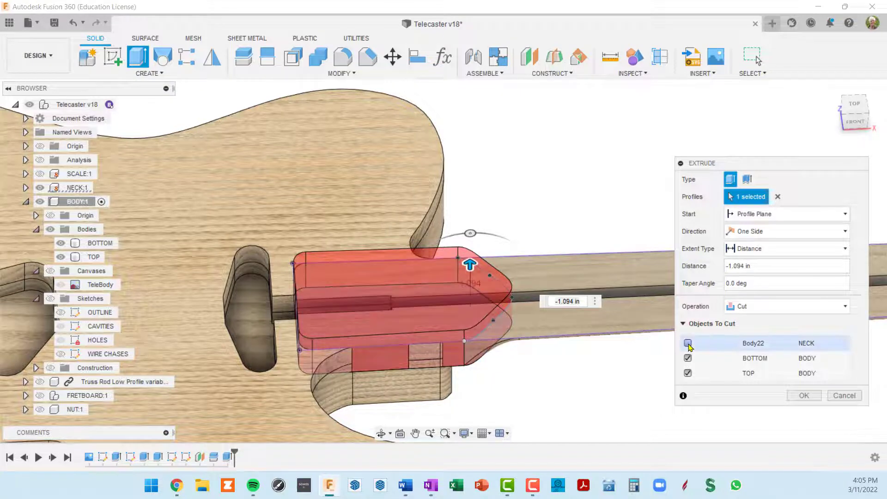
{"action": "middle_click_drag", "start_coordinate": [583, 335], "coordinate": [614, 333], "text": "shift"}
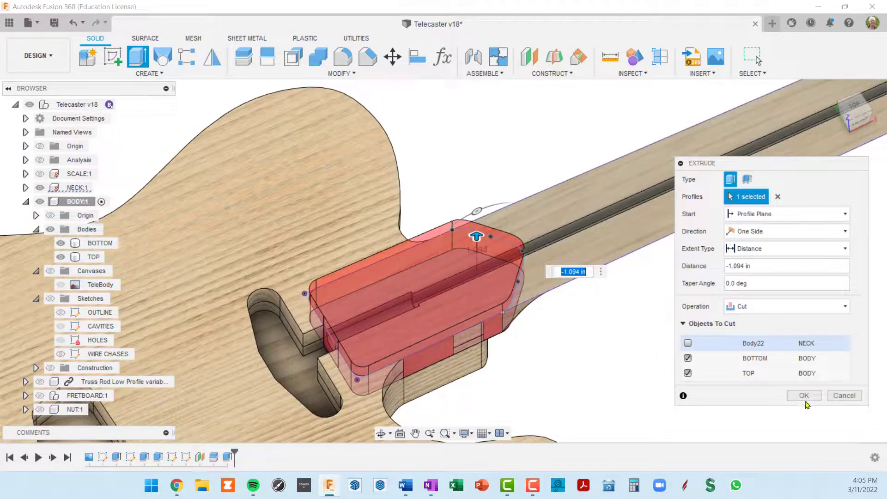
{"action": "left_click", "coordinate": [804, 396]}
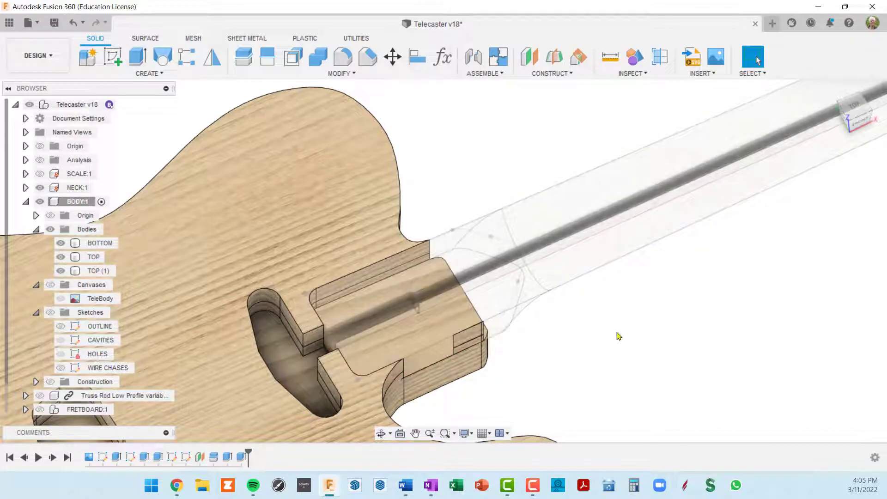
- Hide the NECK component and examine the neck pocket, focusing on the leftover piece of wood at its edge near the cutaway
{"action": "left_click", "coordinate": [40, 187]}
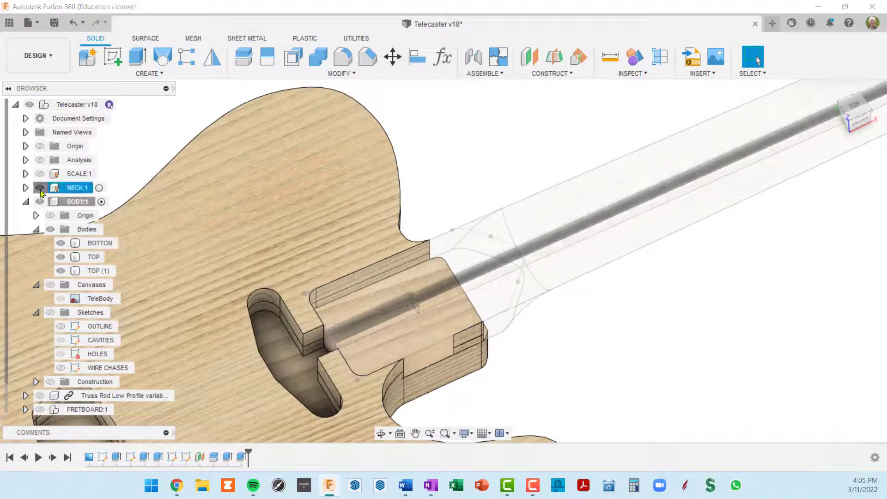
{"action": "middle_click_drag", "start_coordinate": [585, 378], "coordinate": [495, 306], "text": "shift"}
{"action": "key", "text": "Escape"}
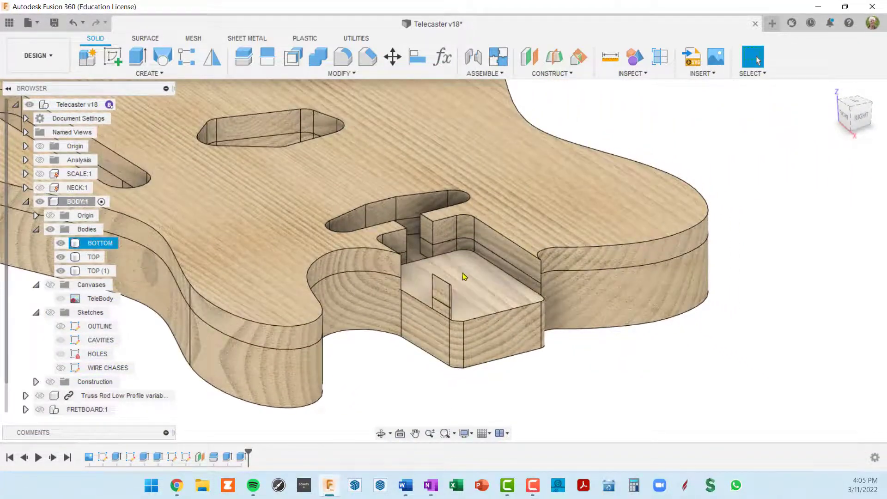
{"action": "scroll", "coordinate": [451, 307], "scroll_direction": "up", "scroll_amount": 5}
{"action": "scroll", "coordinate": [449, 310], "scroll_direction": "down", "scroll_amount": 5}
{"action": "middle_click_drag", "start_coordinate": [450, 310], "coordinate": [475, 323], "text": "shift"}
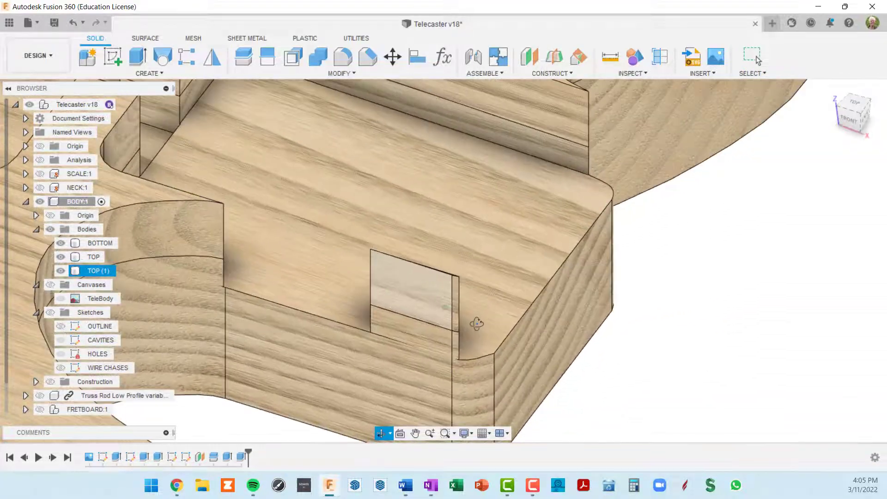
{"action": "key", "text": "Escape"}
{"action": "scroll", "coordinate": [290, 312], "scroll_direction": "down", "scroll_amount": 5}
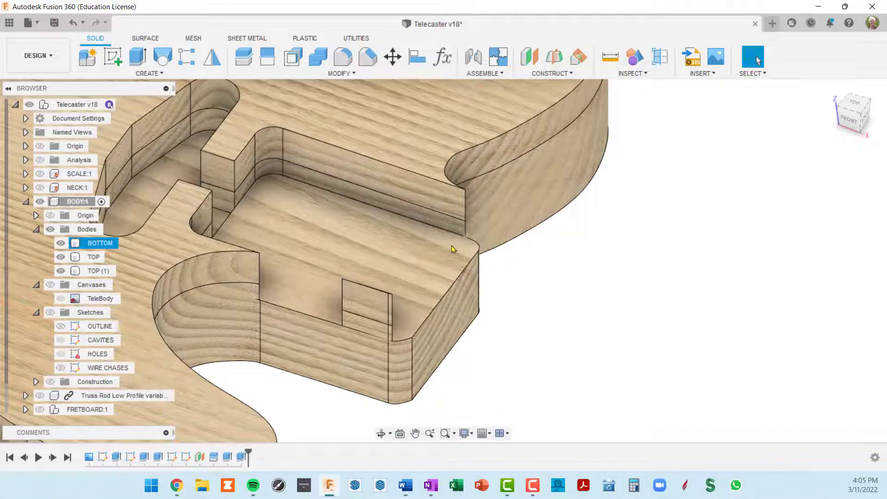
{"action": "left_click", "coordinate": [366, 306]}
{"action": "scroll", "coordinate": [386, 310], "scroll_direction": "up", "scroll_amount": 2}
{"action": "scroll", "coordinate": [386, 310], "scroll_direction": "up", "scroll_amount": 3}
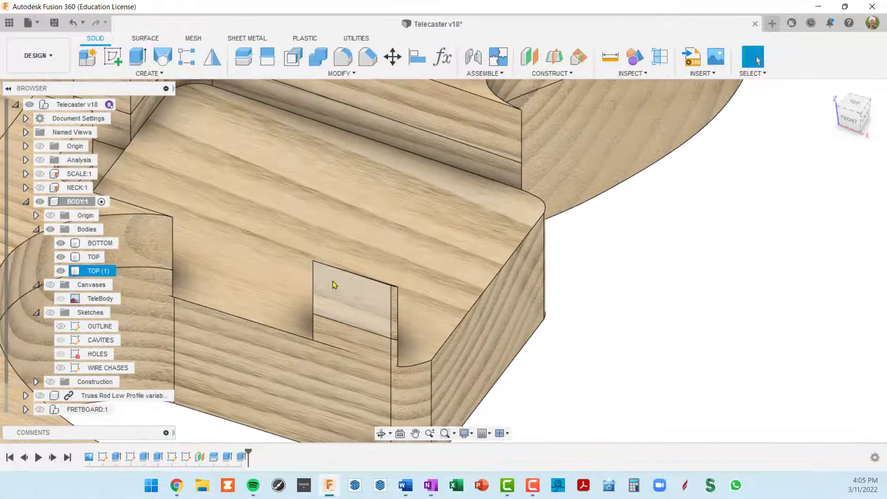
{"action": "left_click", "coordinate": [423, 360]}
{"action": "scroll", "coordinate": [446, 307], "scroll_direction": "down", "scroll_amount": 2}
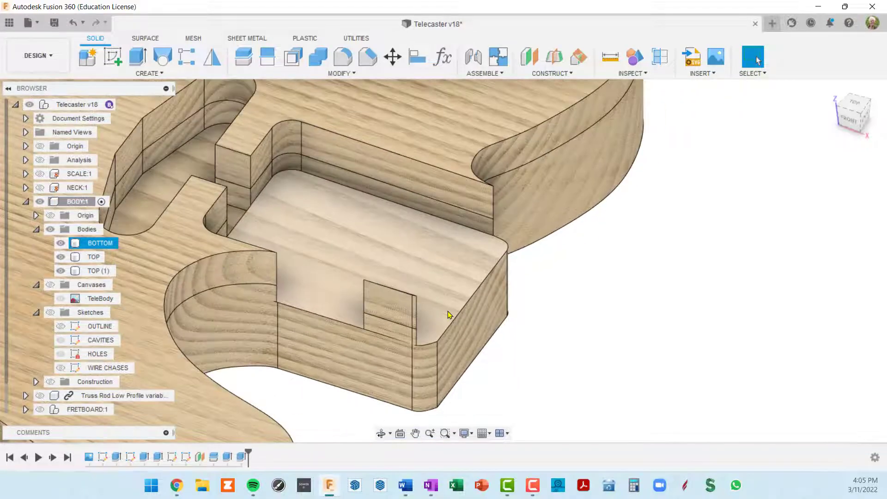
{"action": "scroll", "coordinate": [505, 298], "scroll_direction": "down", "scroll_amount": 5}
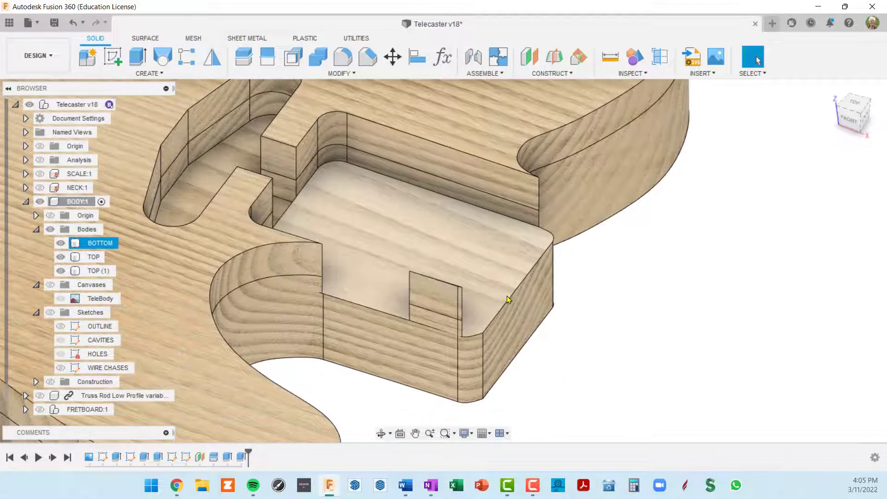
{"action": "left_click", "coordinate": [245, 301]}
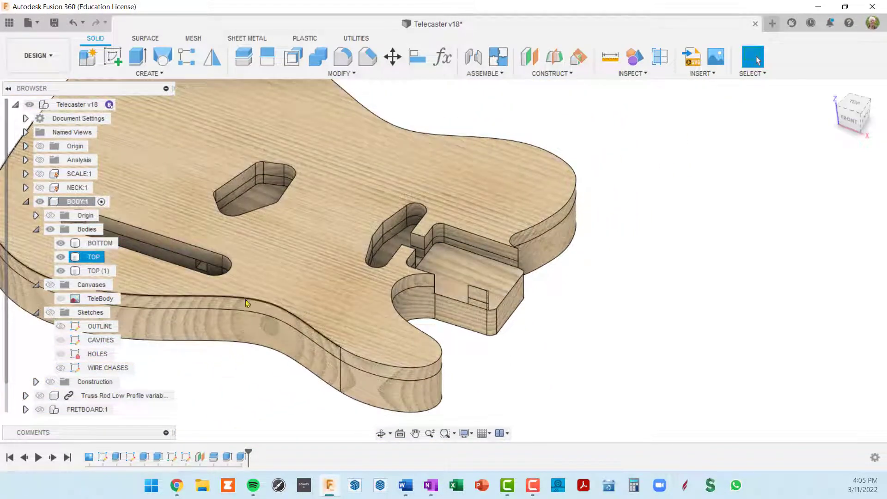
- Open the OUTLINE sketch for editing with the NECK component shown, and delete the short spline along the neck's cutaway-side edge
{"action": "double_click", "coordinate": [77, 328]}
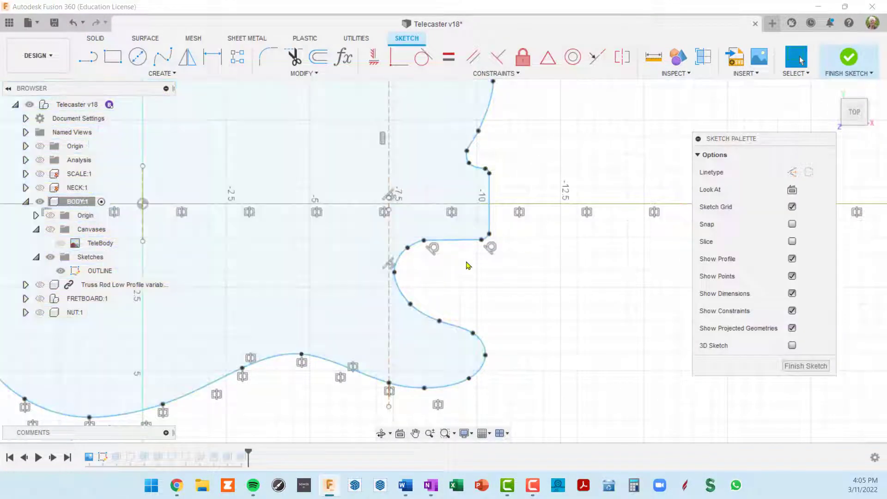
{"action": "left_click", "coordinate": [40, 189]}
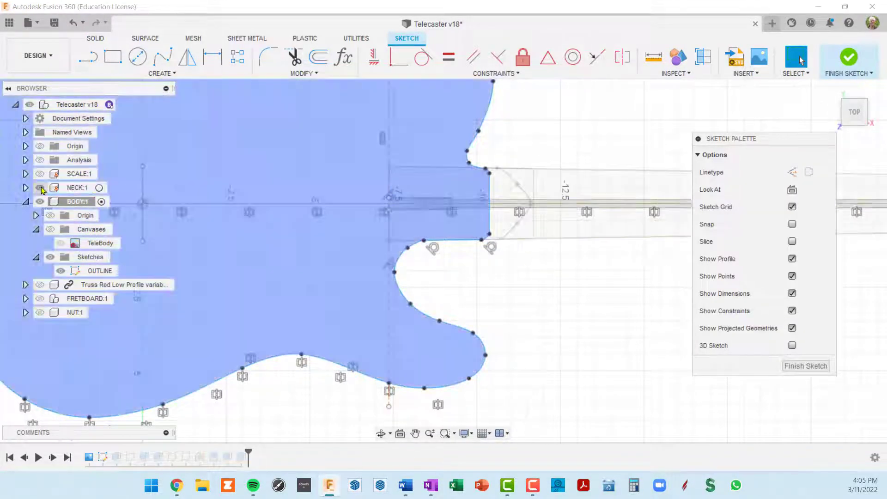
{"action": "scroll", "coordinate": [465, 242], "scroll_direction": "up", "scroll_amount": 5}
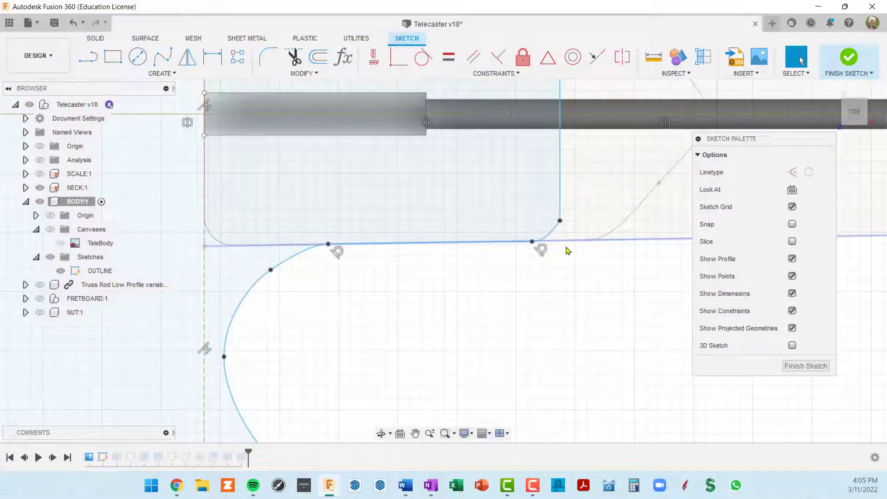
{"action": "scroll", "coordinate": [567, 250], "scroll_direction": "up", "scroll_amount": 3}
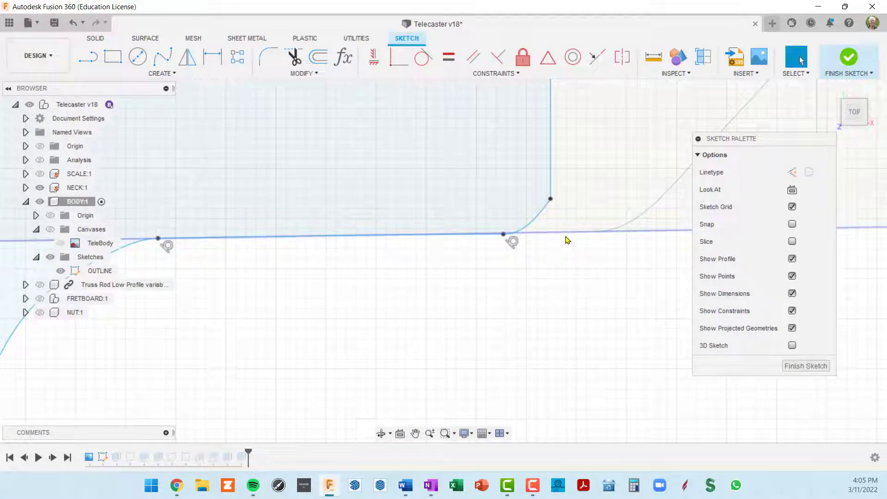
{"action": "scroll", "coordinate": [572, 242], "scroll_direction": "down", "scroll_amount": 3}
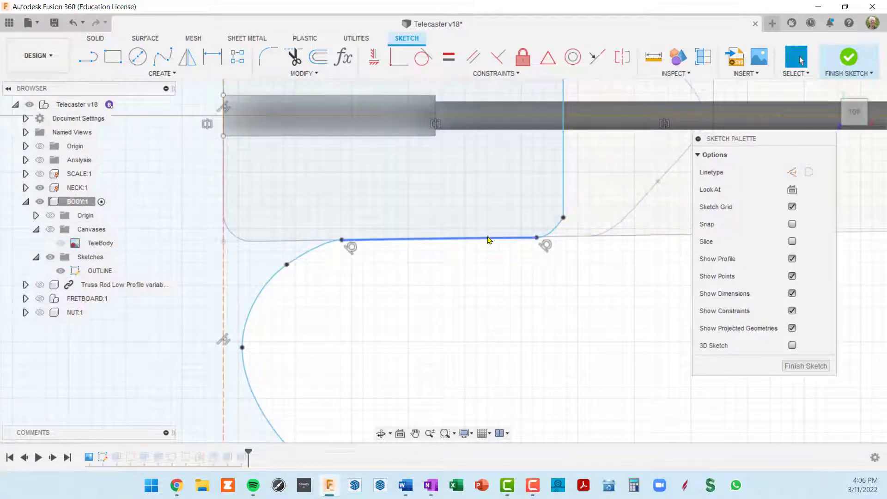
{"action": "left_click", "coordinate": [485, 241]}
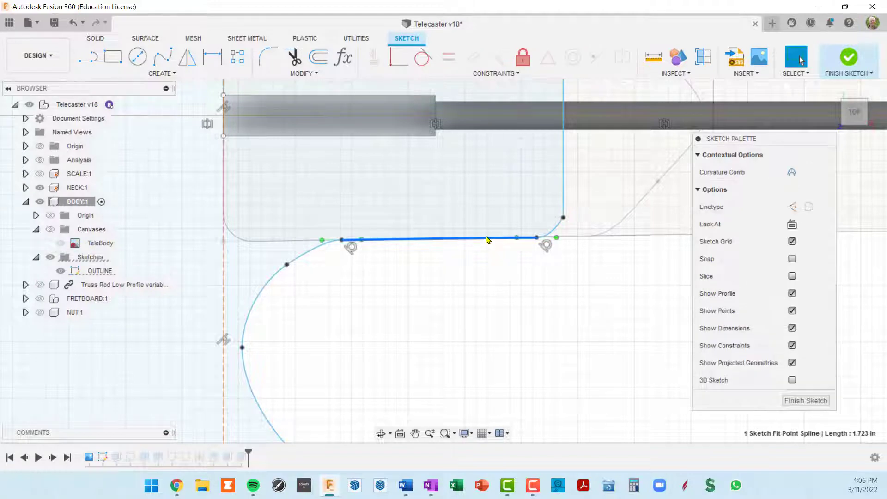
{"action": "key", "text": "Escape"}
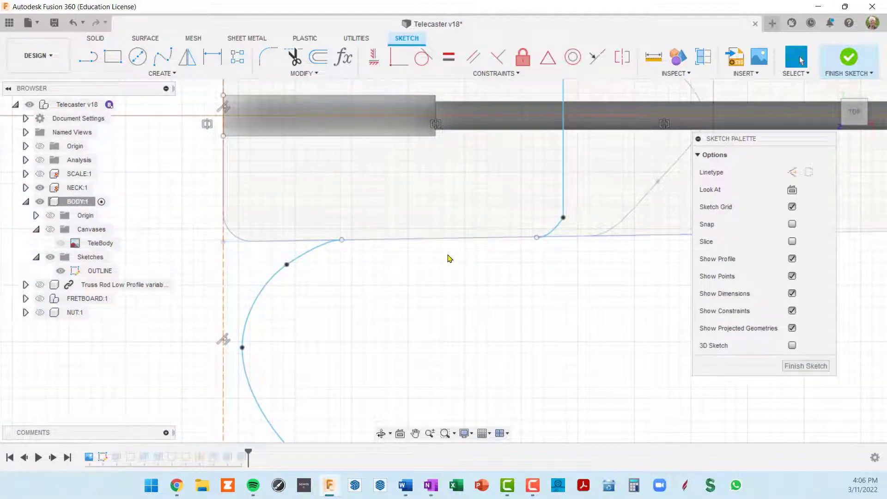
- Project the neck's long cutaway-side edge line into the OUTLINE sketch
{"action": "mouse_move", "coordinate": [448, 258]}
{"action": "middle_mouse_down"}
{"action": "mouse_move", "coordinate": [628, 251]}
{"action": "mouse_move", "coordinate": [516, 267]}
{"action": "middle_mouse_up"}
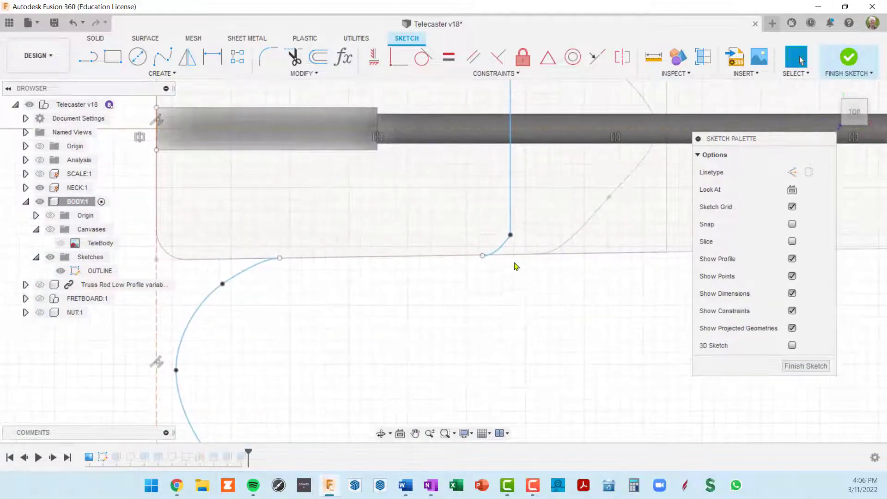
{"action": "key", "text": "p"}
{"action": "left_click", "coordinate": [620, 257]}
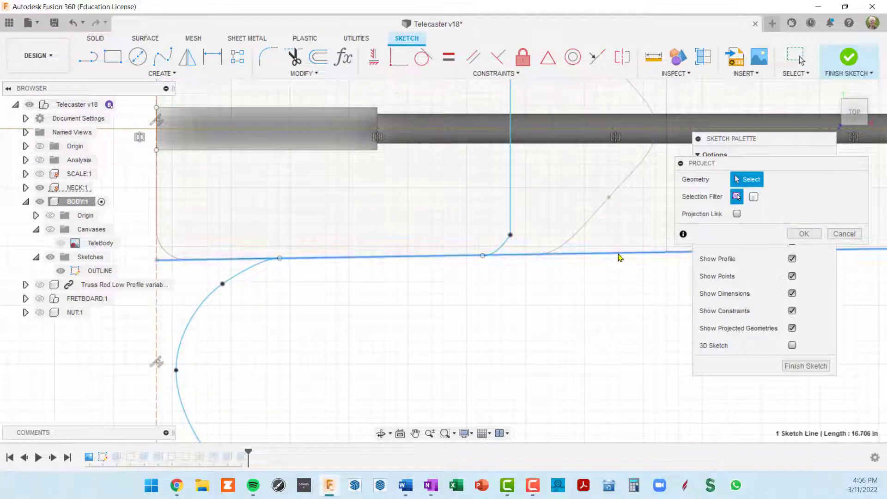
{"action": "left_click", "coordinate": [804, 234]}
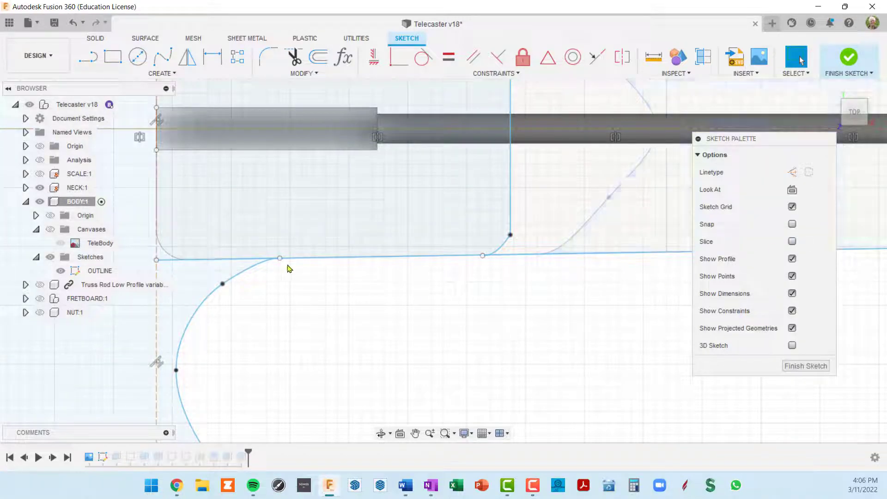
- Check where the projected neck line meets the cutaway curve and hide the NECK component
{"action": "scroll", "coordinate": [288, 268], "scroll_direction": "up", "scroll_amount": 3}
{"action": "scroll", "coordinate": [283, 258], "scroll_direction": "up", "scroll_amount": 3}
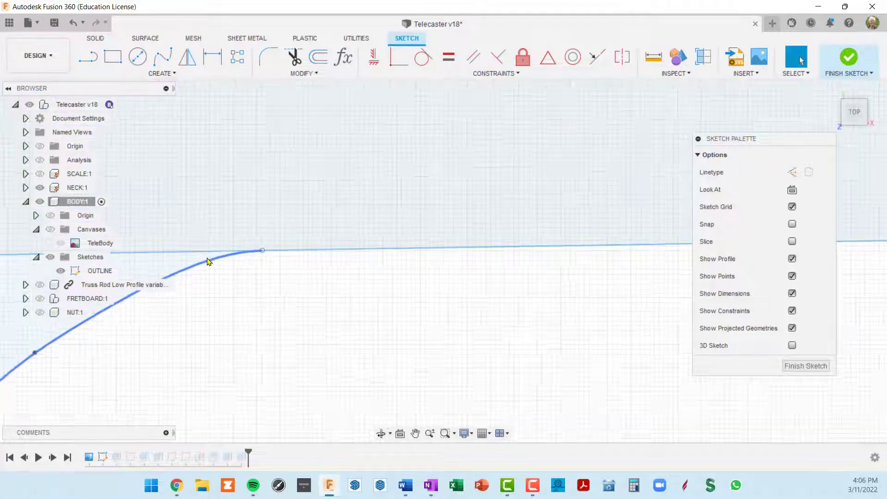
{"action": "scroll", "coordinate": [367, 192], "scroll_direction": "down", "scroll_amount": 5}
{"action": "middle_click_drag", "start_coordinate": [470, 177], "coordinate": [367, 259]}
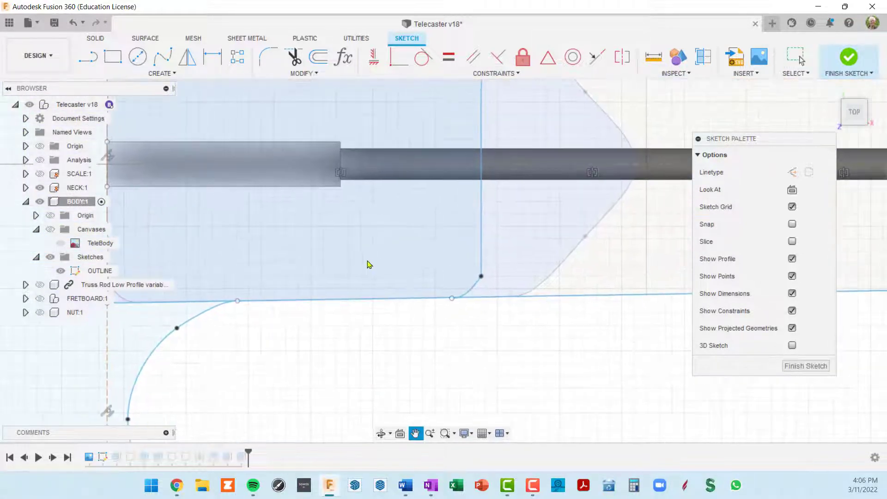
{"action": "scroll", "coordinate": [378, 255], "scroll_direction": "down", "scroll_amount": 3}
{"action": "scroll", "coordinate": [503, 242], "scroll_direction": "down", "scroll_amount": 4}
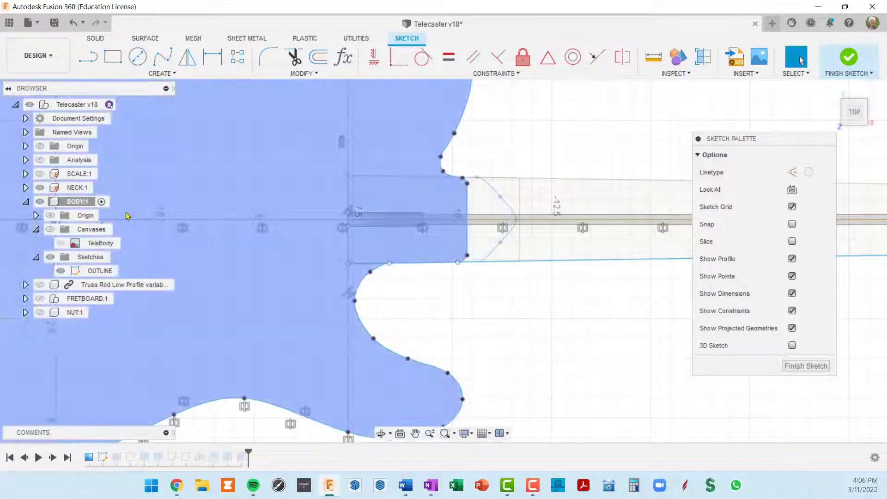
{"action": "left_click", "coordinate": [46, 188]}
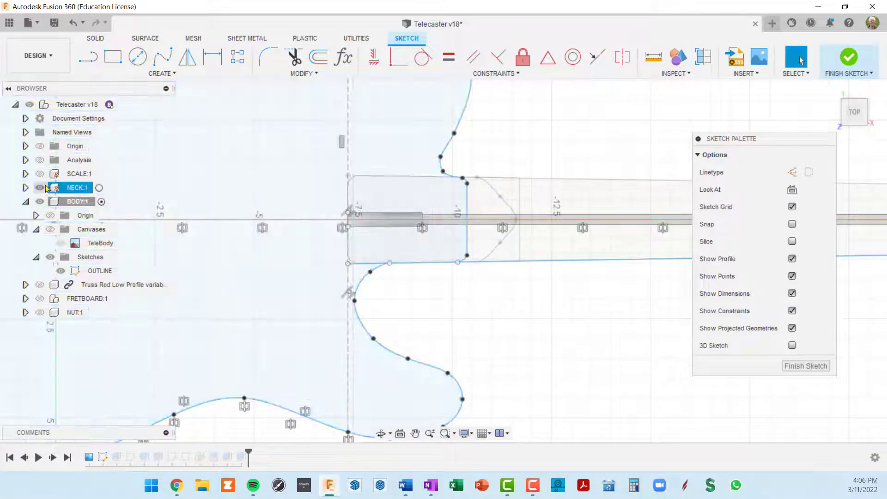
{"action": "left_click", "coordinate": [40, 187]}
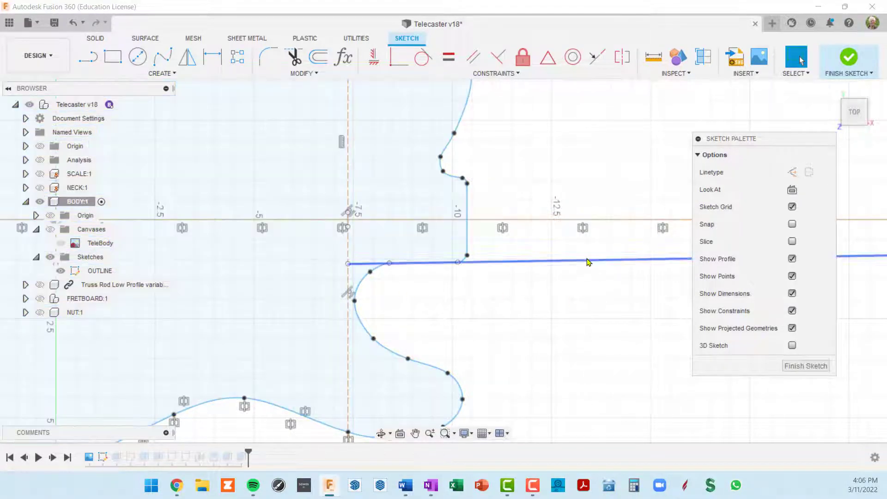
- Trim the part of the projected neck line that extends into the body past the end of the cutaway curve
{"action": "scroll", "coordinate": [517, 273], "scroll_direction": "up", "scroll_amount": 2}
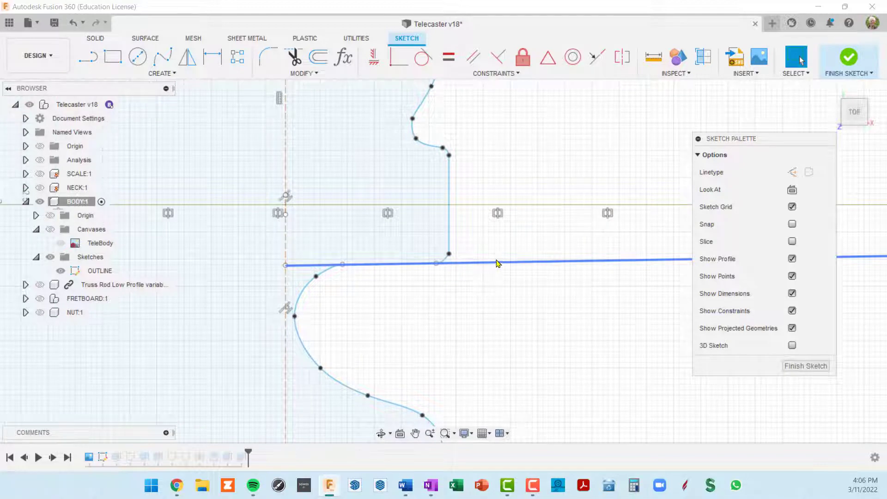
{"action": "left_click", "coordinate": [293, 57]}
{"action": "scroll", "coordinate": [308, 274], "scroll_direction": "up", "scroll_amount": 2}
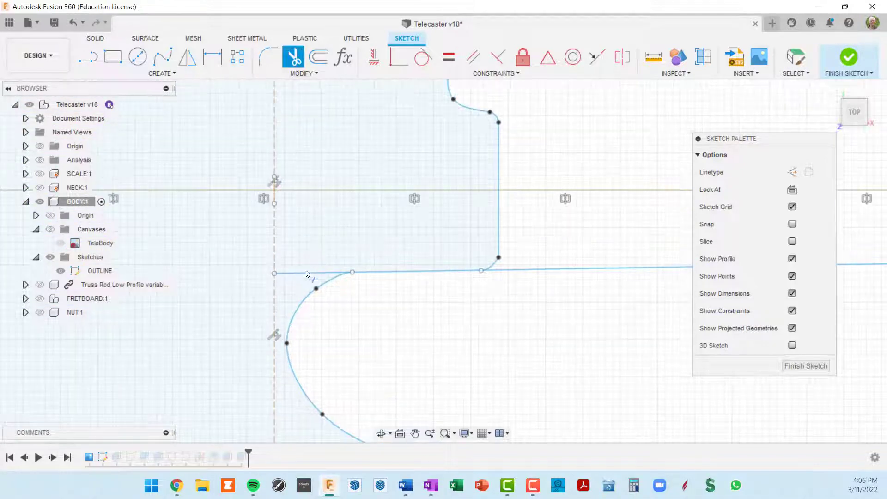
{"action": "left_click", "coordinate": [306, 274]}
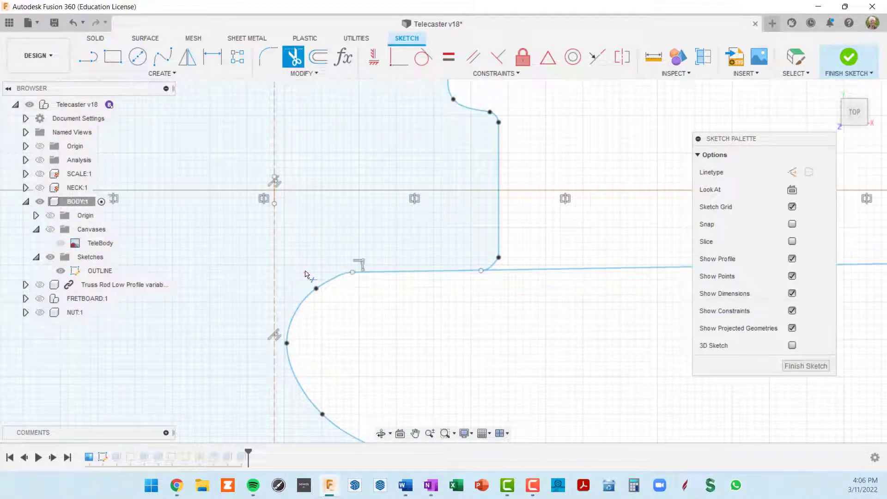
- Trim the projected neck line beyond the heel corner curve and the short tail of that curve below the line
{"action": "left_click", "coordinate": [522, 270]}
{"action": "scroll", "coordinate": [486, 285], "scroll_direction": "up", "scroll_amount": 10}
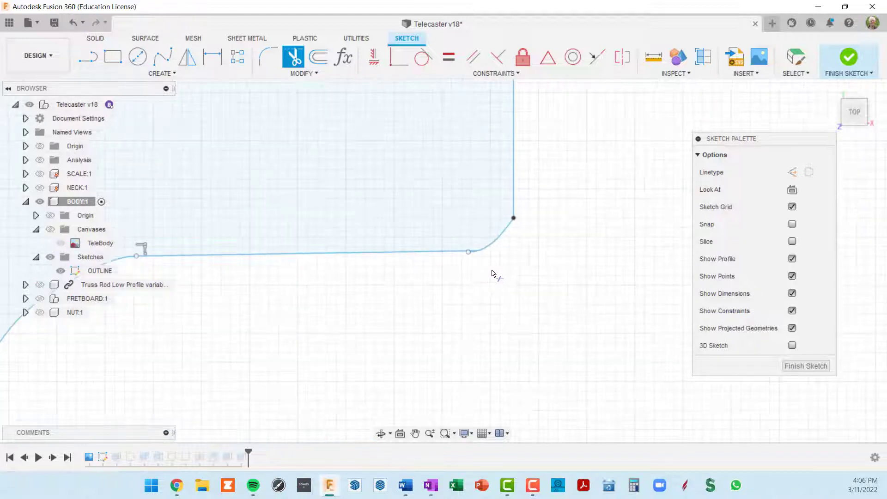
{"action": "scroll", "coordinate": [467, 247], "scroll_direction": "up", "scroll_amount": 2}
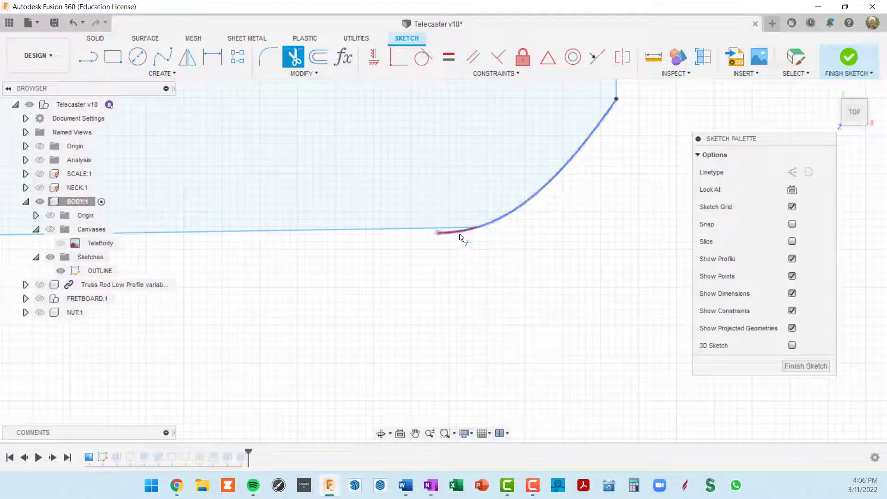
{"action": "left_click", "coordinate": [460, 236]}
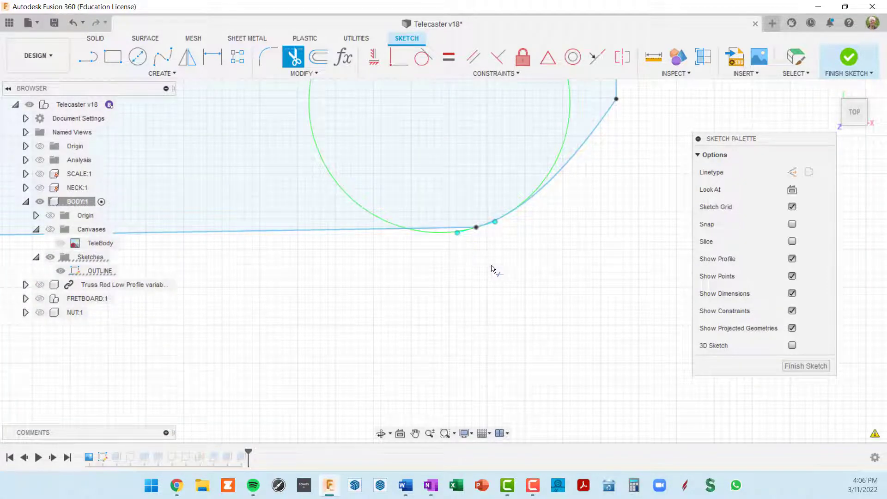
{"action": "scroll", "coordinate": [494, 267], "scroll_direction": "up", "scroll_amount": 5}
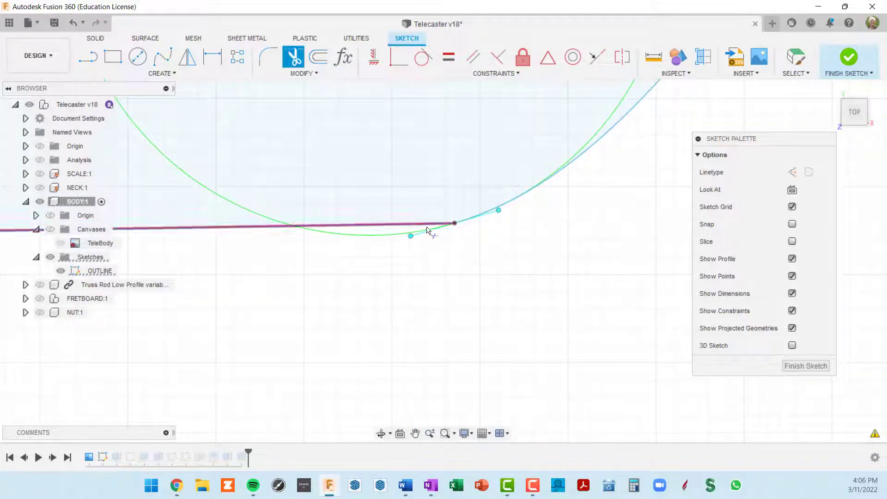
{"action": "left_click", "coordinate": [491, 215]}
{"action": "scroll", "coordinate": [497, 252], "scroll_direction": "down", "scroll_amount": 4}
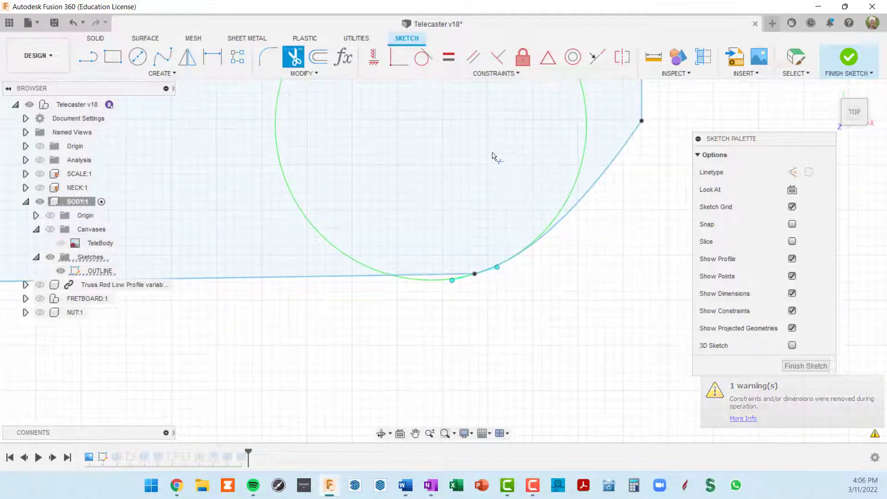
- Apply a Tangent constraint between the heel corner curve and the projected neck line
{"action": "left_click", "coordinate": [423, 57]}
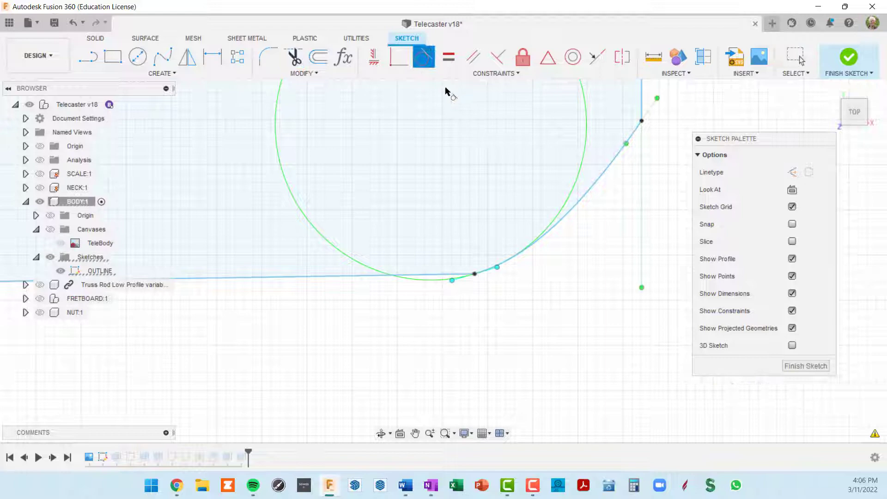
{"action": "left_click", "coordinate": [537, 238]}
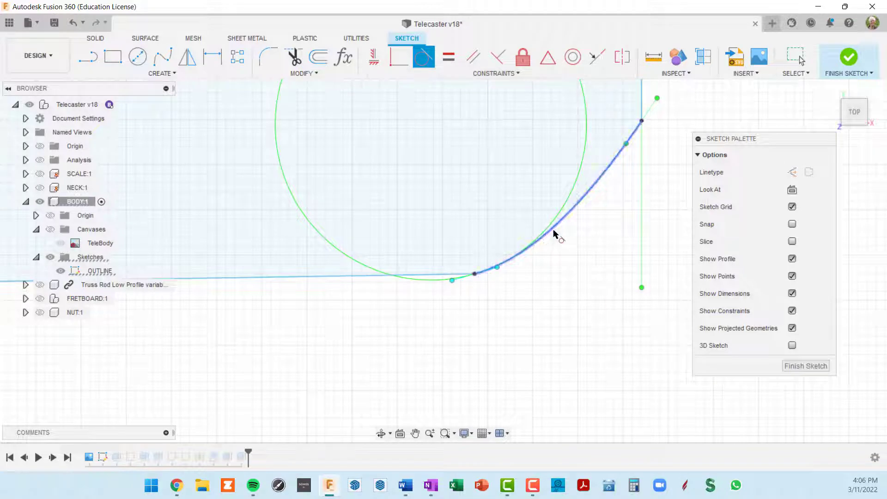
{"action": "left_click", "coordinate": [452, 277]}
{"action": "scroll", "coordinate": [481, 329], "scroll_direction": "down", "scroll_amount": 5}
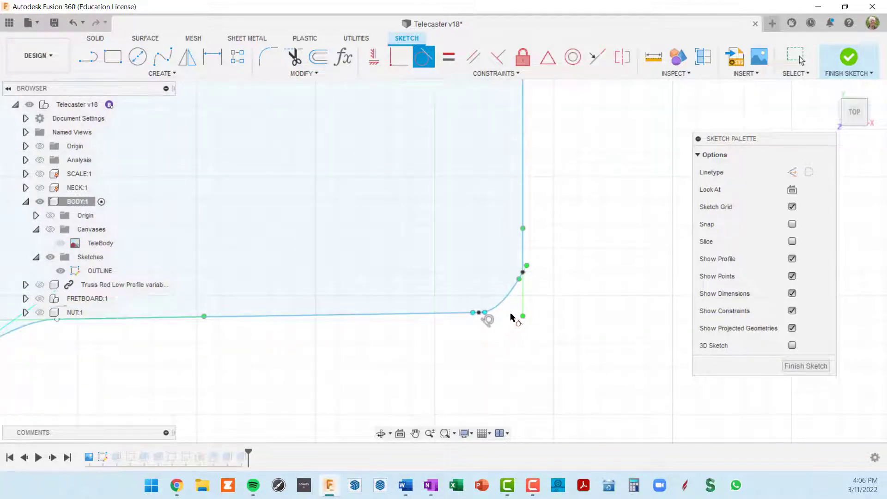
{"action": "scroll", "coordinate": [513, 317], "scroll_direction": "down", "scroll_amount": 3}
{"action": "mouse_move", "coordinate": [444, 309]}
{"action": "middle_mouse_down"}
{"action": "mouse_move", "coordinate": [542, 256]}
{"action": "mouse_move", "coordinate": [598, 244]}
{"action": "middle_mouse_up"}
{"action": "scroll", "coordinate": [358, 250], "scroll_direction": "up", "scroll_amount": 6}
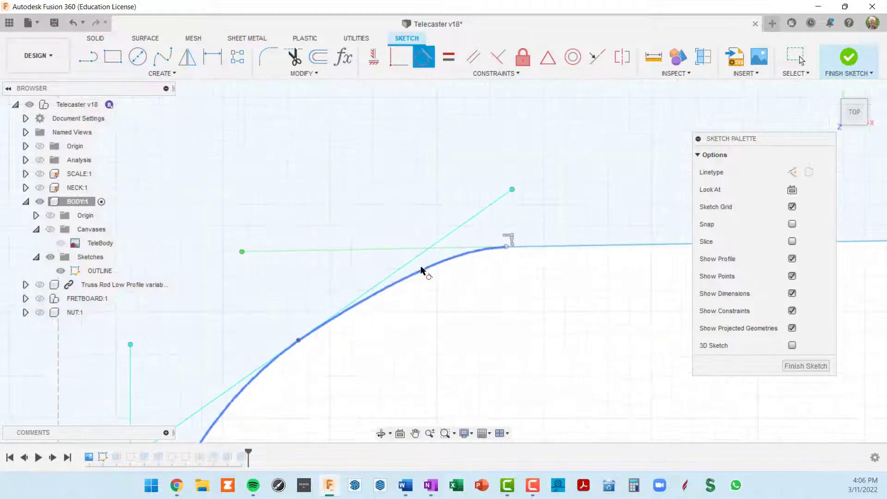
{"action": "left_click", "coordinate": [476, 258]}
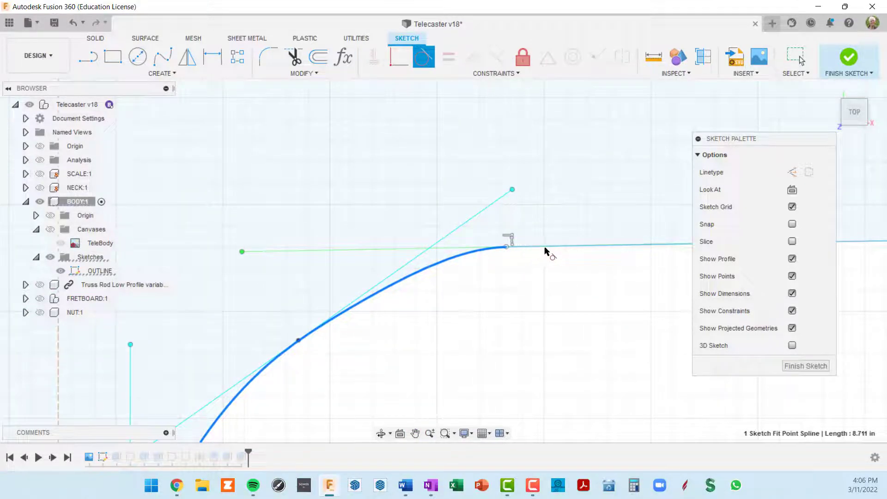
{"action": "middle_click_drag", "start_coordinate": [545, 251], "coordinate": [459, 276]}
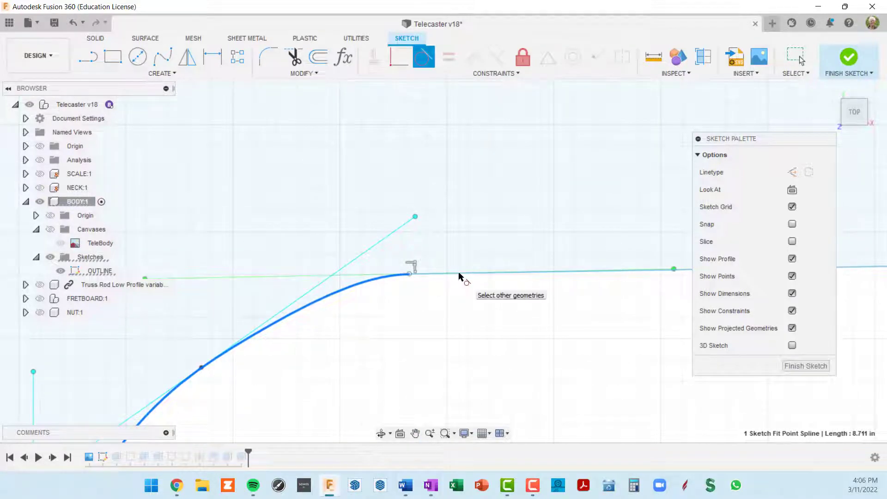
{"action": "scroll", "coordinate": [459, 276], "scroll_direction": "down", "scroll_amount": 6}
{"action": "middle_click_drag", "start_coordinate": [493, 301], "coordinate": [480, 252]}
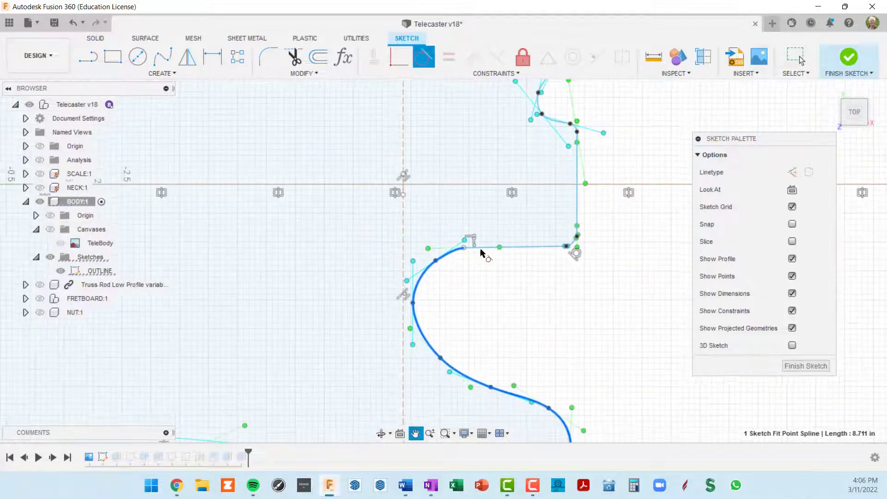
- Trim the end of the cutaway spline that overshoots its crossing with the projected neck line
{"action": "scroll", "coordinate": [480, 252], "scroll_direction": "up", "scroll_amount": 6}
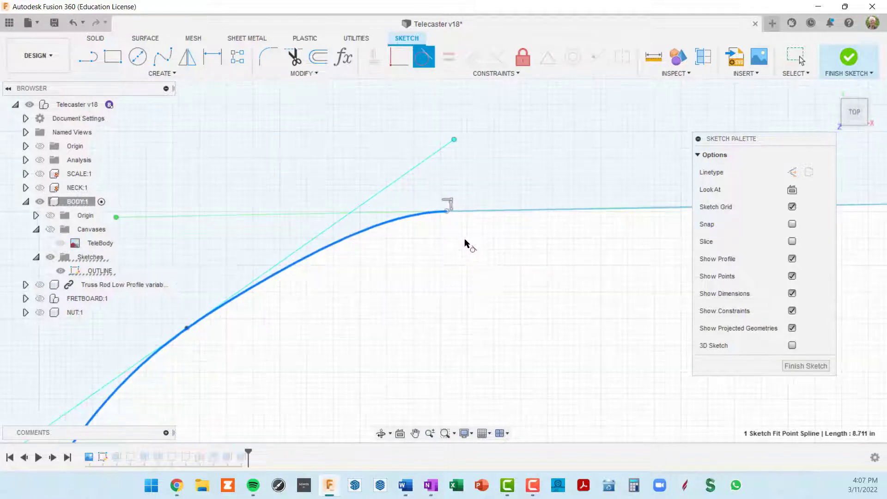
{"action": "scroll", "coordinate": [465, 243], "scroll_direction": "up", "scroll_amount": 6}
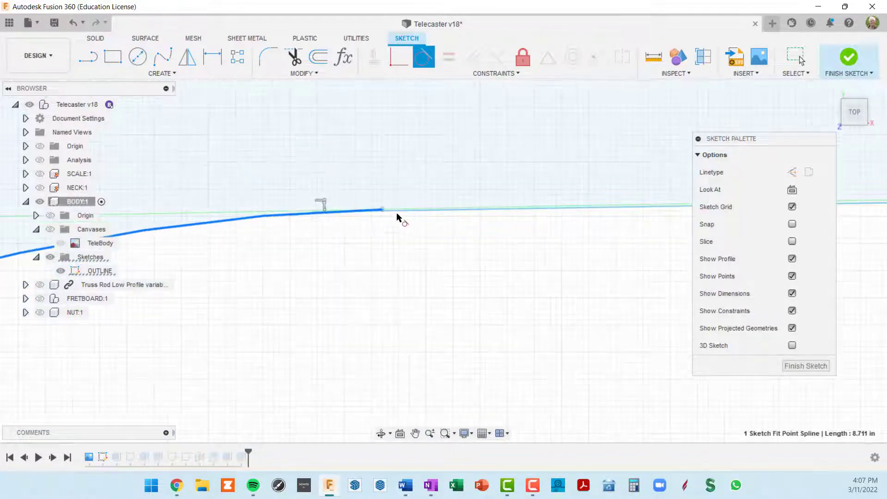
{"action": "scroll", "coordinate": [397, 217], "scroll_direction": "up", "scroll_amount": 5}
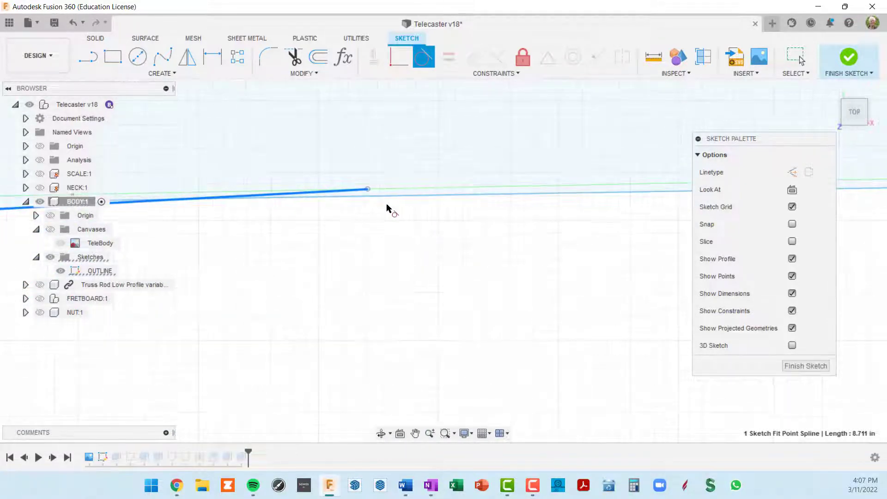
{"action": "scroll", "coordinate": [383, 208], "scroll_direction": "up", "scroll_amount": 2}
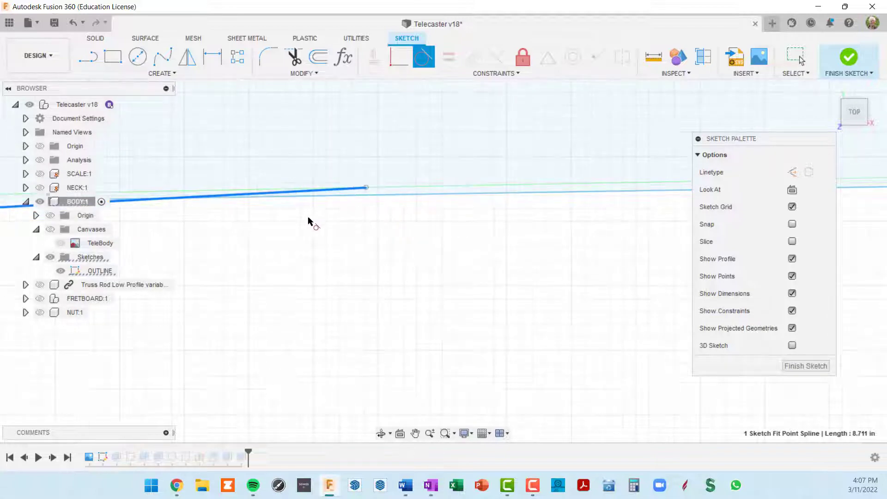
{"action": "scroll", "coordinate": [312, 219], "scroll_direction": "down", "scroll_amount": 2}
{"action": "middle_click_drag", "start_coordinate": [331, 216], "coordinate": [397, 203]}
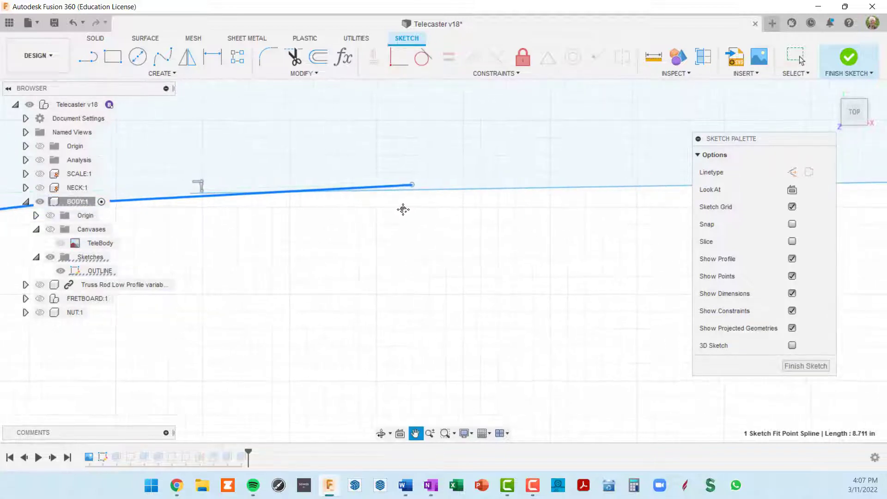
{"action": "left_click", "coordinate": [295, 59]}
{"action": "scroll", "coordinate": [383, 176], "scroll_direction": "up", "scroll_amount": 3}
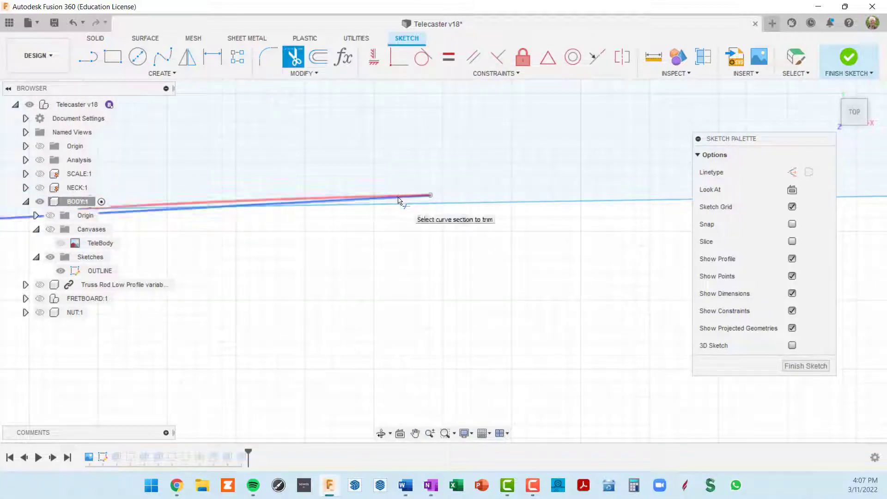
{"action": "mouse_move", "coordinate": [369, 212]}
{"action": "middle_mouse_down"}
{"action": "mouse_move", "coordinate": [458, 260]}
{"action": "mouse_move", "coordinate": [472, 254]}
{"action": "middle_mouse_up"}
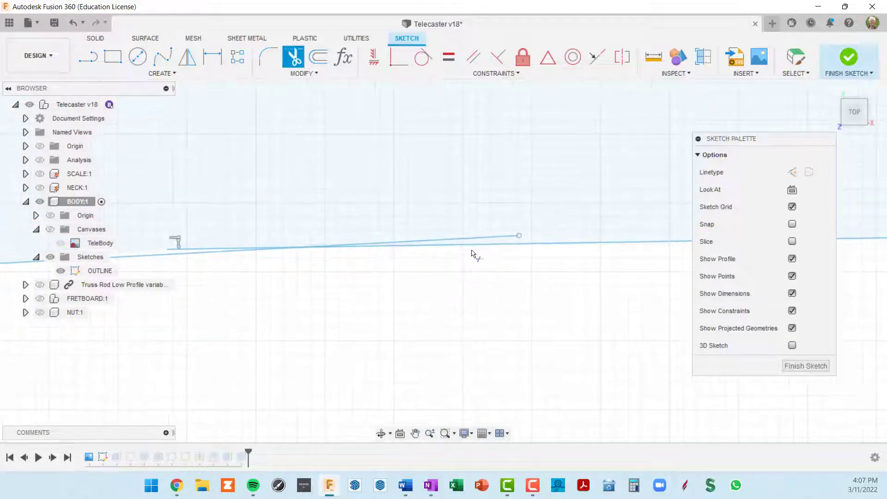
{"action": "left_click", "coordinate": [471, 238]}
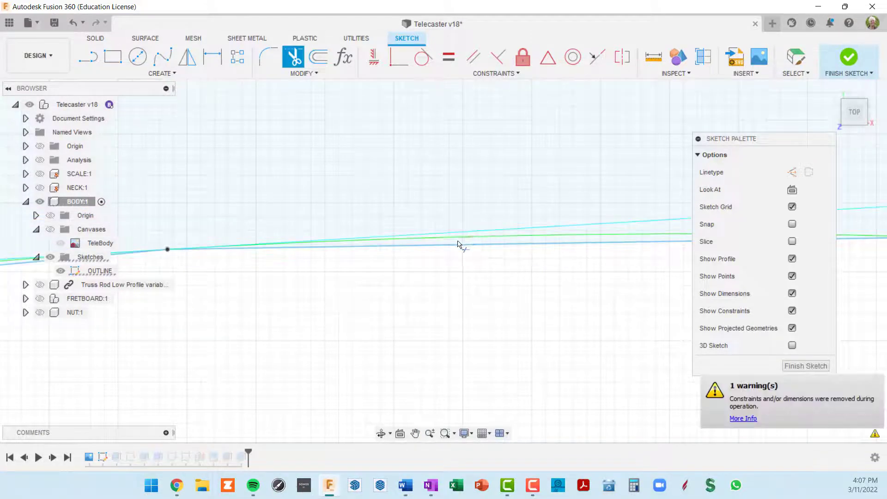
{"action": "scroll", "coordinate": [458, 244], "scroll_direction": "down", "scroll_amount": 3}
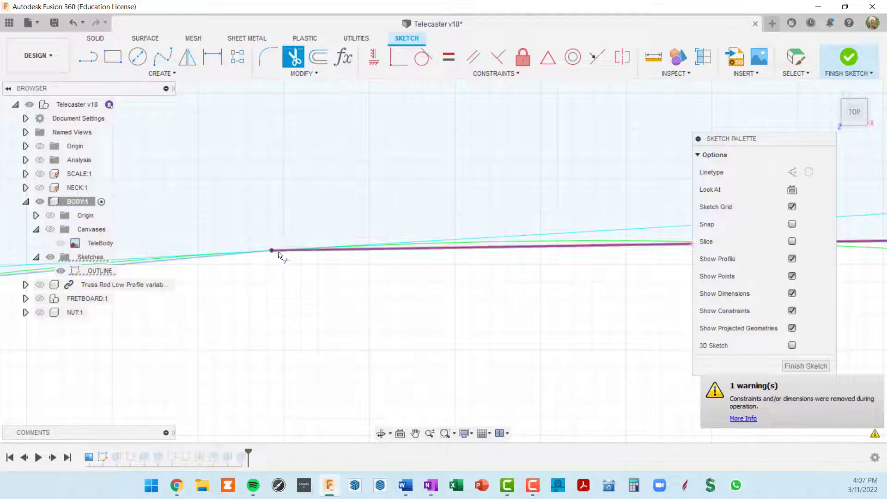
{"action": "scroll", "coordinate": [325, 292], "scroll_direction": "down", "scroll_amount": 6}
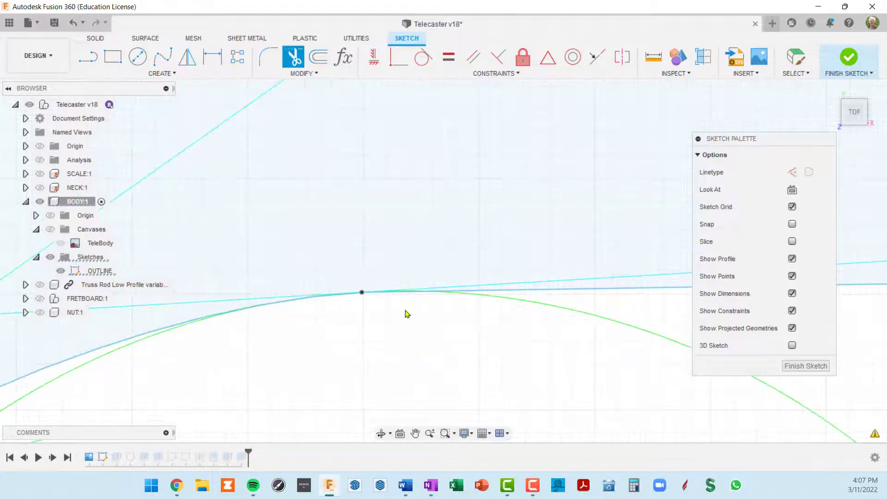
{"action": "key", "text": "Escape"}
- Make the cutaway spline tangent to the projected neck line at their shared endpoint
{"action": "scroll", "coordinate": [476, 308], "scroll_direction": "down", "scroll_amount": 5}
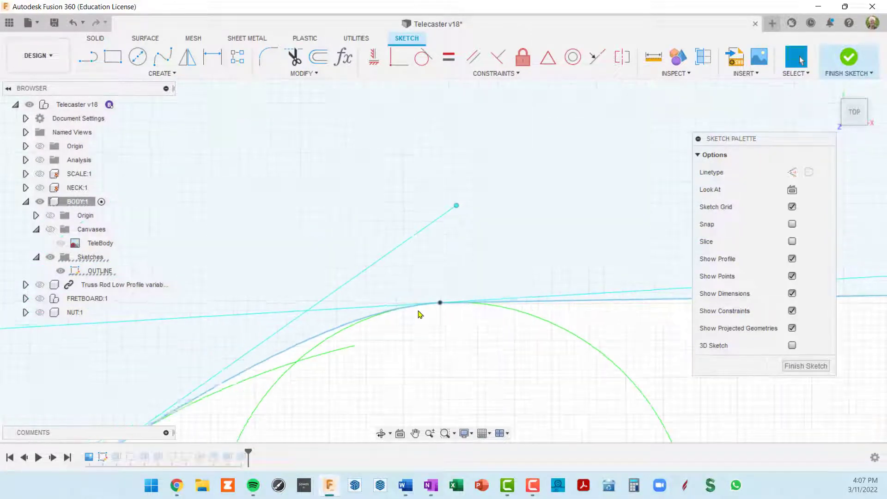
{"action": "middle_click_drag", "start_coordinate": [469, 263], "coordinate": [457, 182]}
{"action": "scroll", "coordinate": [425, 234], "scroll_direction": "up", "scroll_amount": 3}
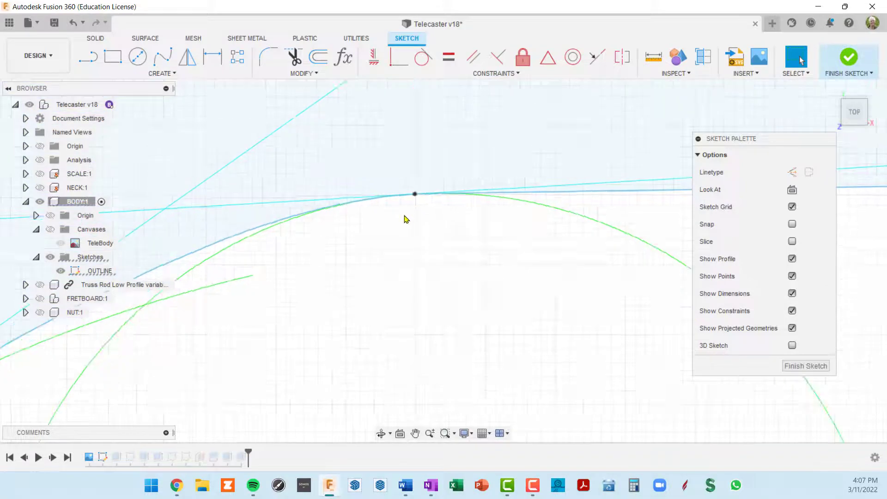
{"action": "left_click", "coordinate": [324, 212]}
{"action": "left_click", "coordinate": [502, 195]}
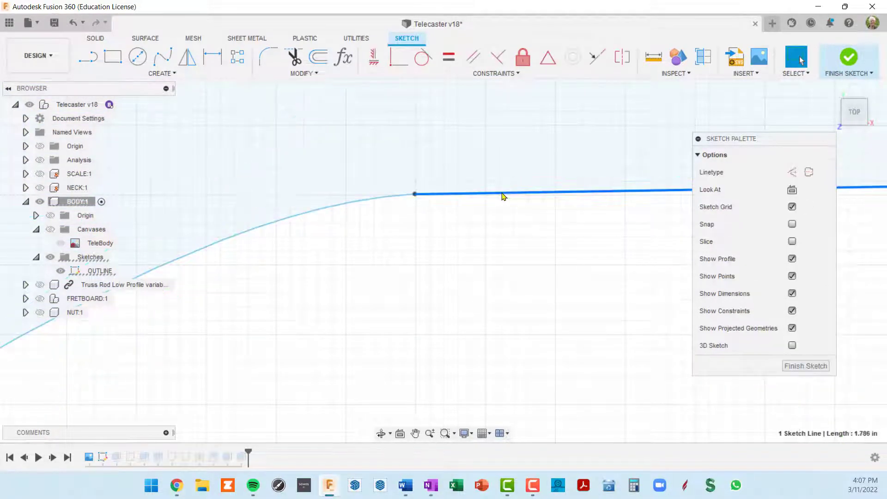
{"action": "left_click", "coordinate": [424, 57]}
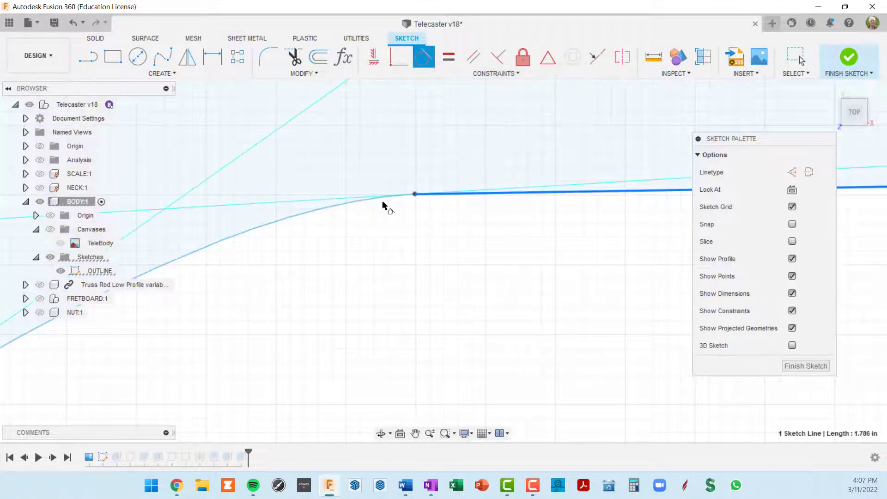
{"action": "left_click", "coordinate": [384, 199]}
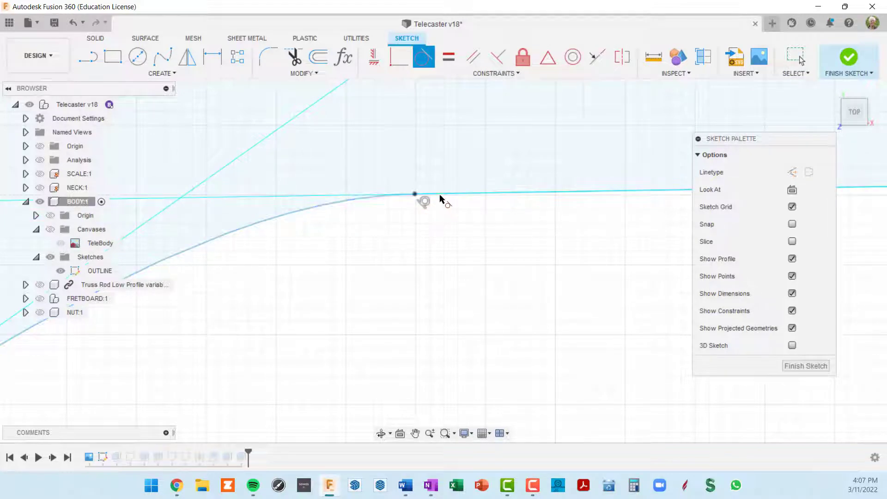
- Check the joins at both ends of the neck edge line and finish the OUTLINE sketch
{"action": "scroll", "coordinate": [435, 230], "scroll_direction": "down", "scroll_amount": 3}
{"action": "scroll", "coordinate": [443, 235], "scroll_direction": "down", "scroll_amount": 2}
{"action": "middle_click_drag", "start_coordinate": [564, 257], "coordinate": [451, 289]}
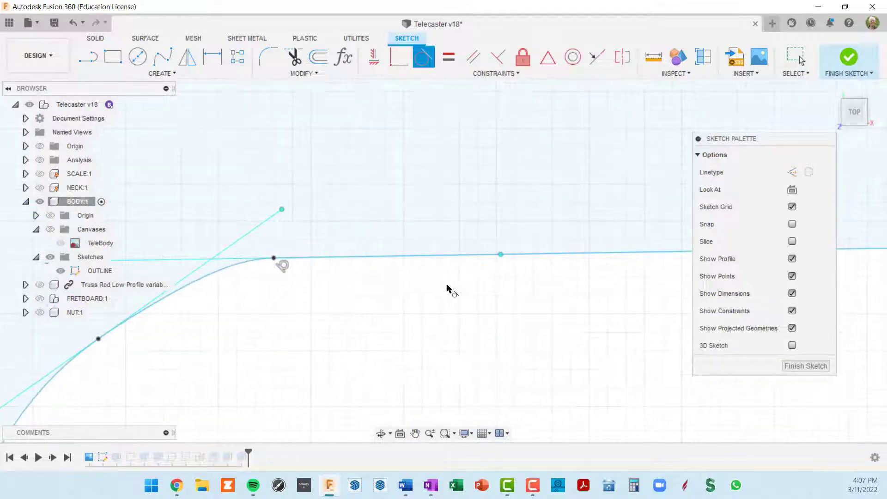
{"action": "scroll", "coordinate": [534, 262], "scroll_direction": "down", "scroll_amount": 2}
{"action": "middle_click_drag", "start_coordinate": [528, 283], "coordinate": [459, 302]}
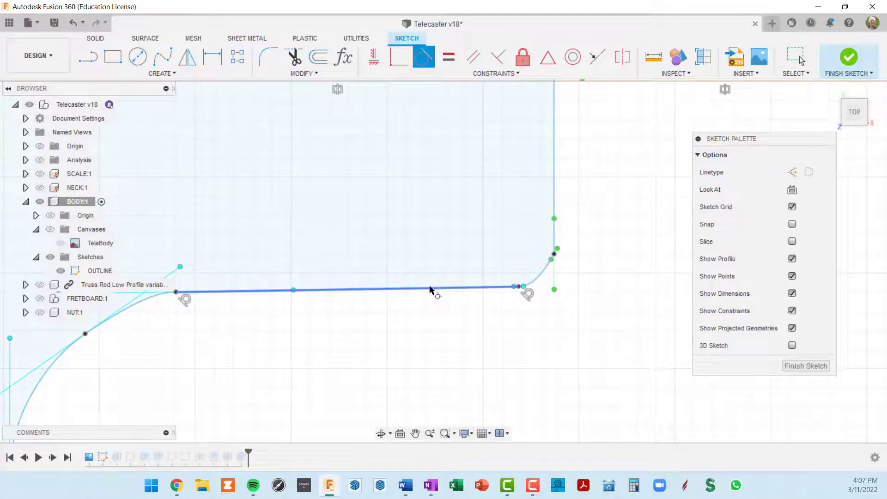
{"action": "scroll", "coordinate": [459, 294], "scroll_direction": "down", "scroll_amount": 2}
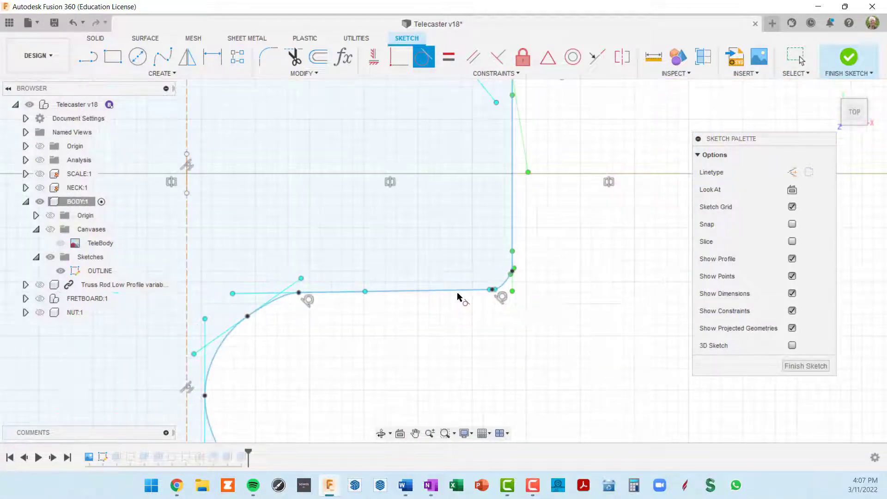
{"action": "left_click", "coordinate": [806, 366]}
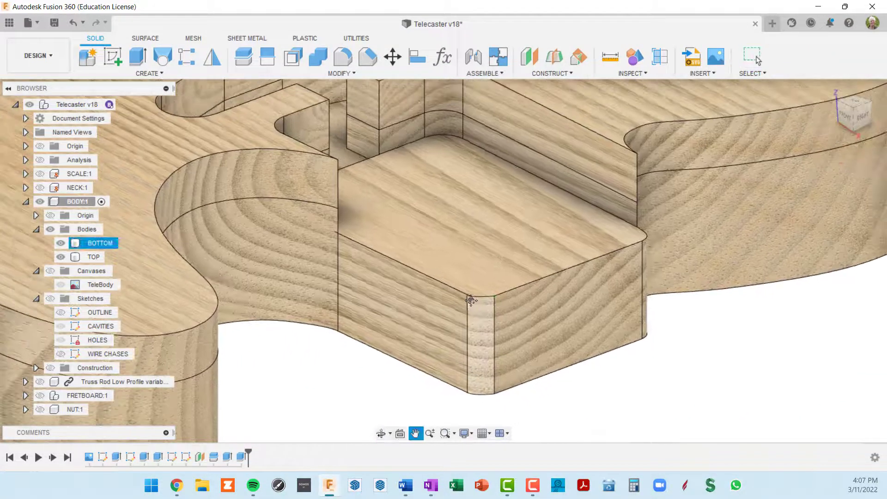
- Inspect the neck pocket, heel corner and cutaway edges on the updated BOTTOM and TOP bodies
{"action": "scroll", "coordinate": [347, 259], "scroll_direction": "up", "scroll_amount": 3}
{"action": "scroll", "coordinate": [306, 226], "scroll_direction": "down", "scroll_amount": 3}
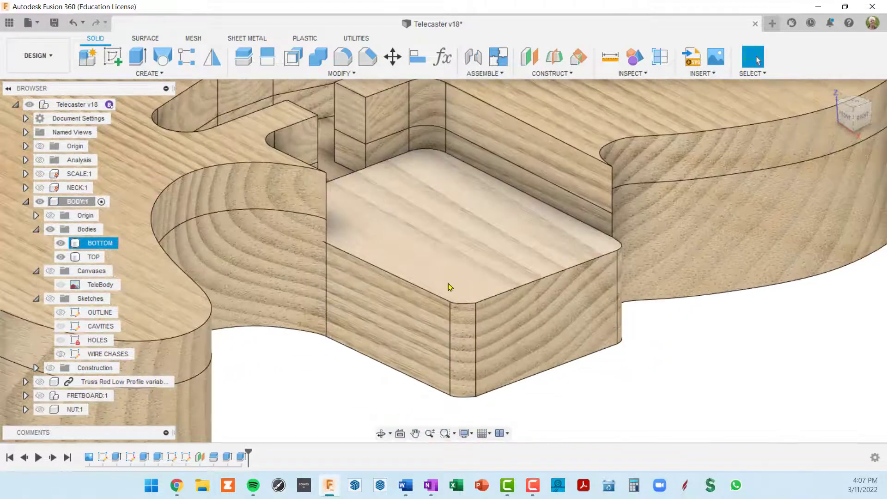
{"action": "middle_click_drag", "start_coordinate": [447, 286], "coordinate": [576, 320], "text": "shift"}
{"action": "scroll", "coordinate": [503, 294], "scroll_direction": "down", "scroll_amount": 8}
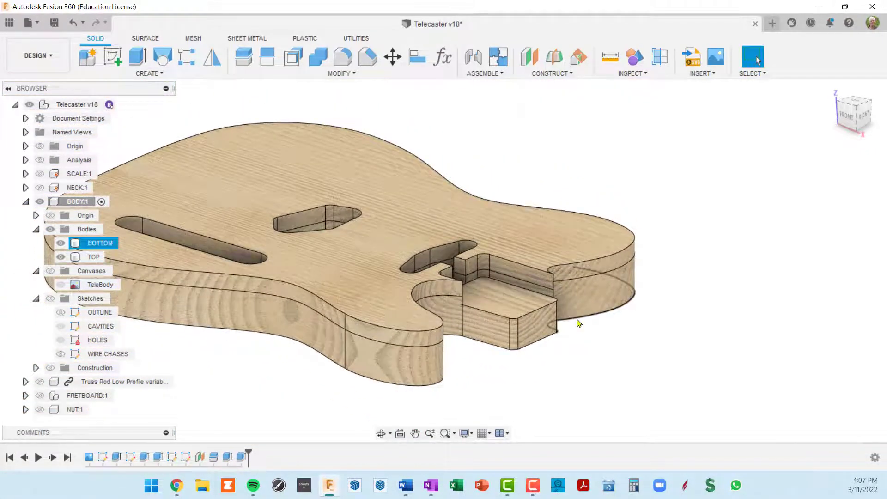
{"action": "scroll", "coordinate": [490, 296], "scroll_direction": "up", "scroll_amount": 4}
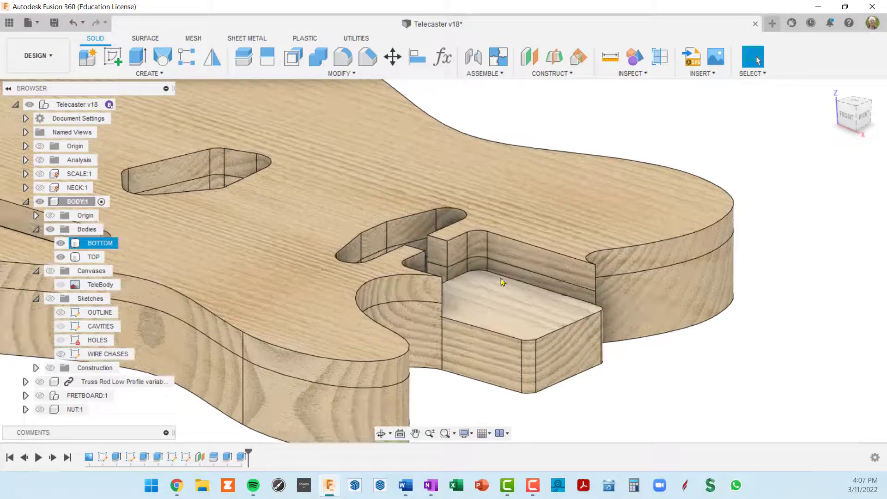
{"action": "left_click", "coordinate": [643, 272]}
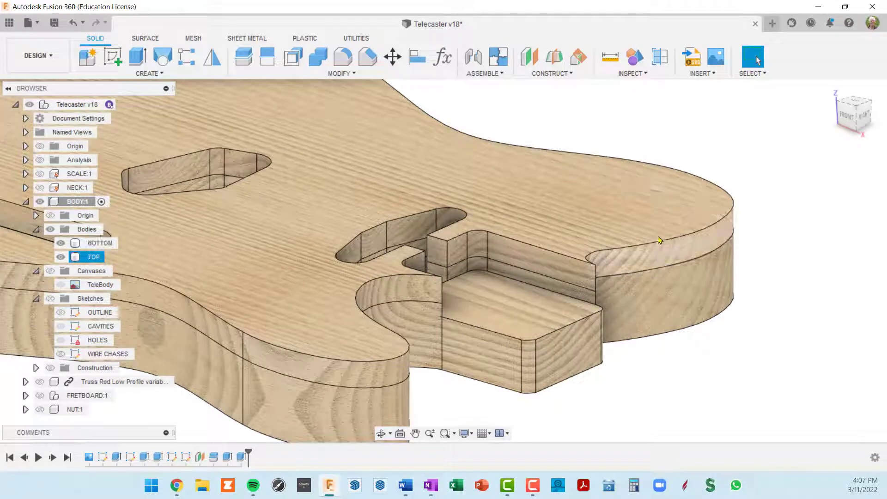
- Start a constant-radius fillet on the outer perimeter edges of the TOP body's upper face with a 0.125 in radius
{"action": "scroll", "coordinate": [588, 283], "scroll_direction": "down", "scroll_amount": 5}
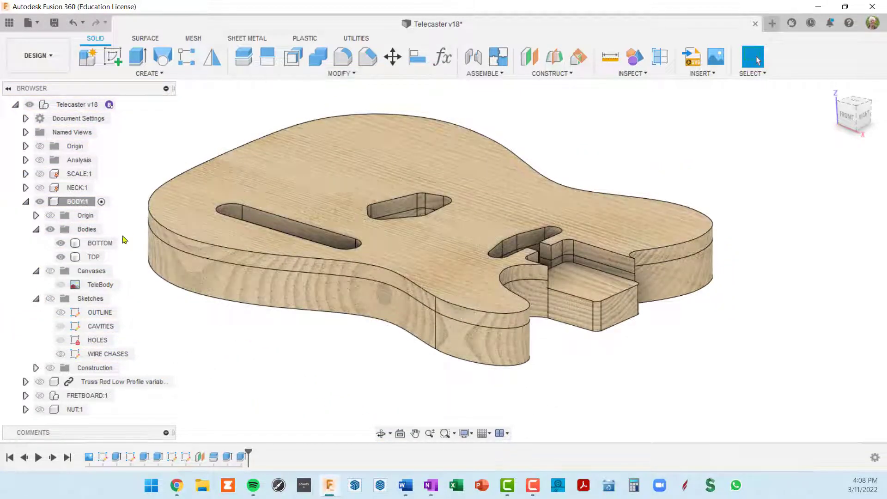
{"action": "left_click", "coordinate": [83, 206]}
{"action": "left_click", "coordinate": [345, 60]}
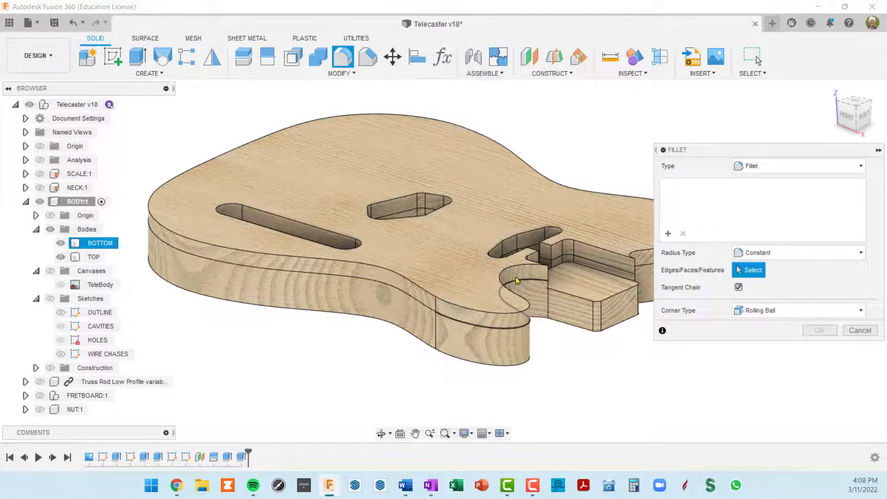
{"action": "left_click", "coordinate": [510, 272]}
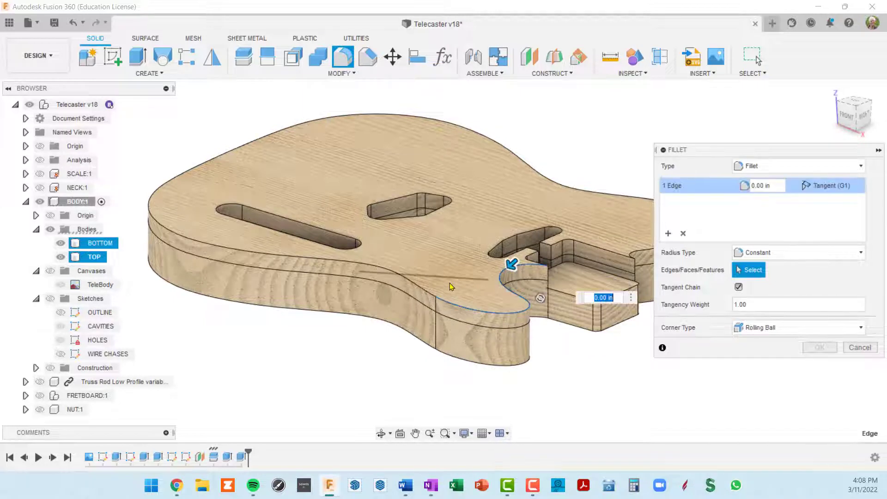
{"action": "left_click", "coordinate": [426, 293]}
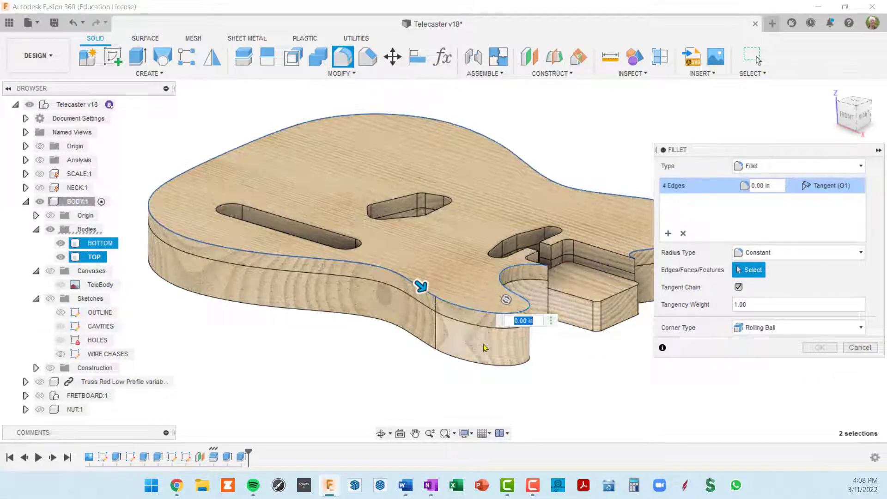
{"action": "scroll", "coordinate": [476, 341], "scroll_direction": "down", "scroll_amount": 3}
{"action": "mouse_move", "coordinate": [580, 335]}
{"action": "middle_mouse_down", "text": "shift"}
{"action": "mouse_move", "coordinate": [509, 342]}
{"action": "mouse_move", "coordinate": [586, 332]}
{"action": "middle_mouse_up", "text": "shift"}
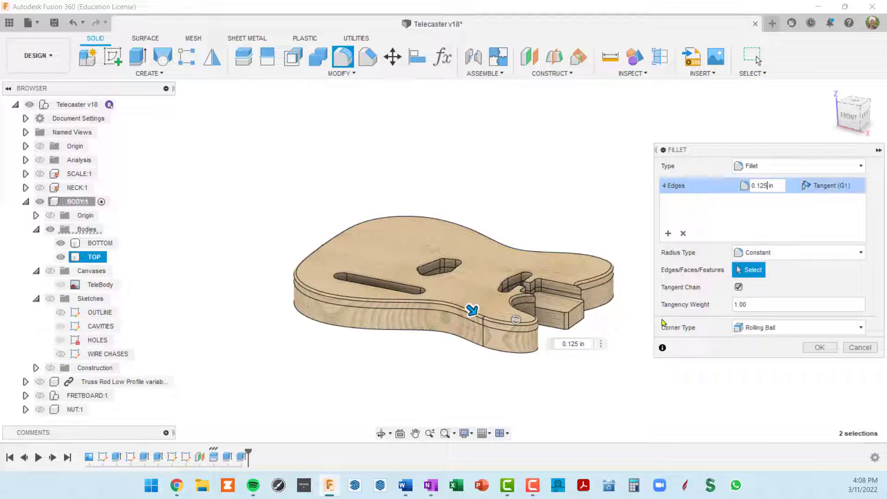
{"action": "scroll", "coordinate": [480, 335], "scroll_direction": "up", "scroll_amount": 6}
{"action": "scroll", "coordinate": [564, 251], "scroll_direction": "down", "scroll_amount": 6}
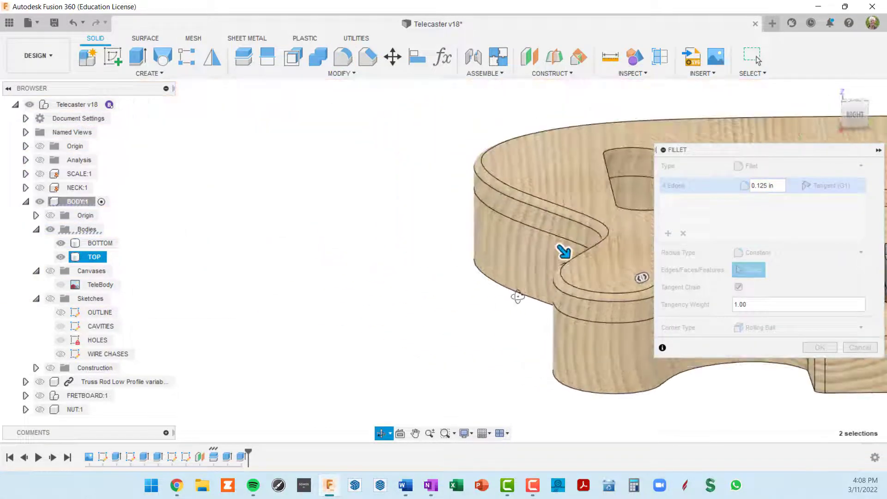
- Add a second fillet edge set with the BOTTOM body's underside perimeter edges, including the neck heel end and the cutaway
{"action": "middle_click_drag", "start_coordinate": [574, 287], "coordinate": [643, 198], "text": "shift"}
{"action": "middle_click_drag", "start_coordinate": [601, 300], "coordinate": [601, 242], "text": "shift"}
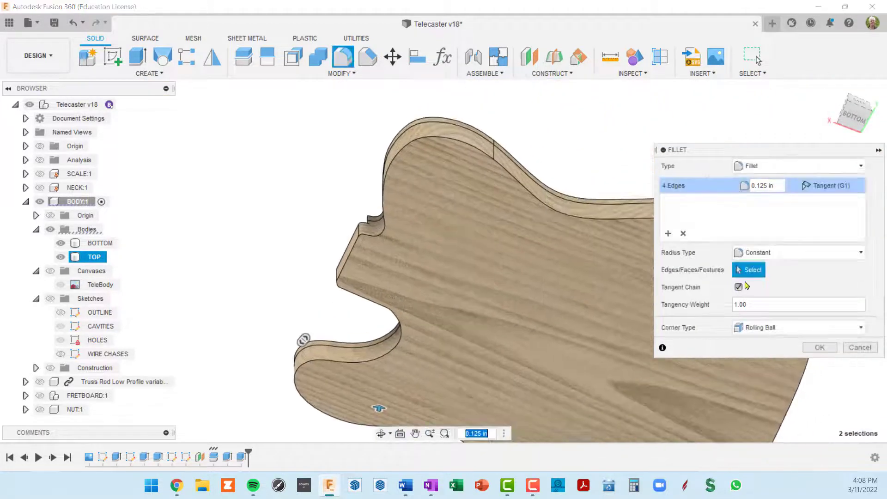
{"action": "left_click", "coordinate": [668, 233]}
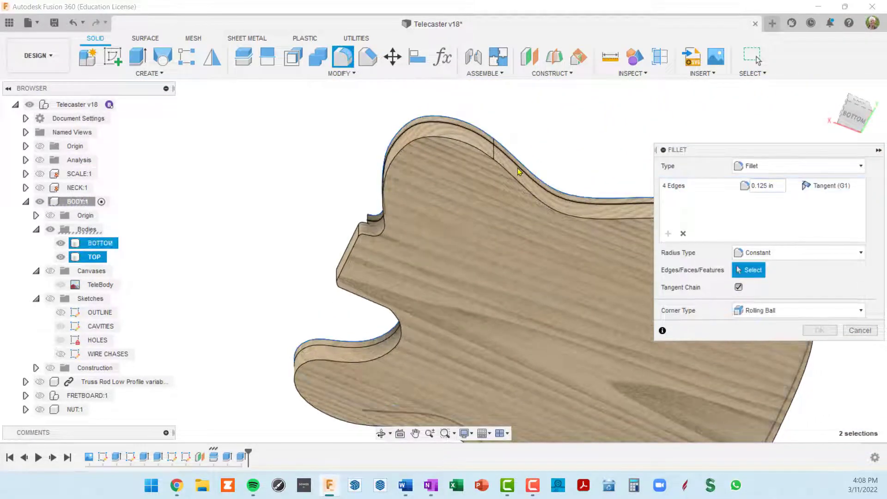
{"action": "left_click", "coordinate": [432, 143]}
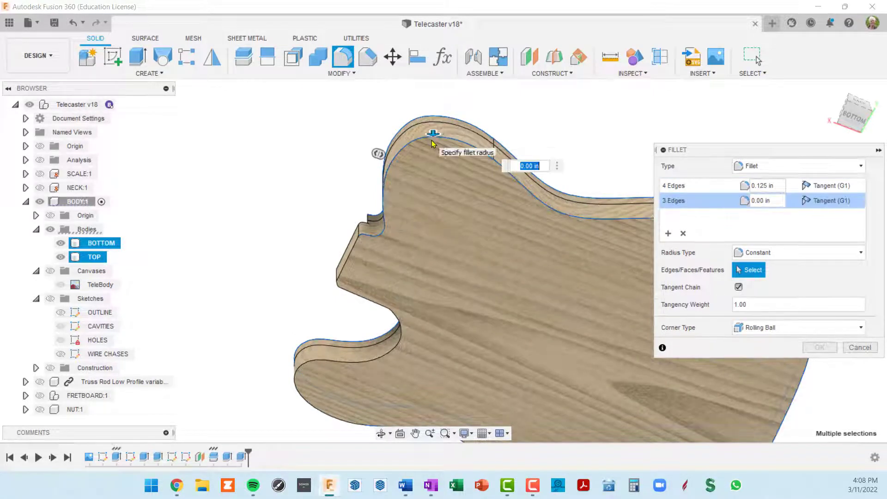
{"action": "middle_click_drag", "start_coordinate": [489, 317], "coordinate": [454, 333], "text": "shift"}
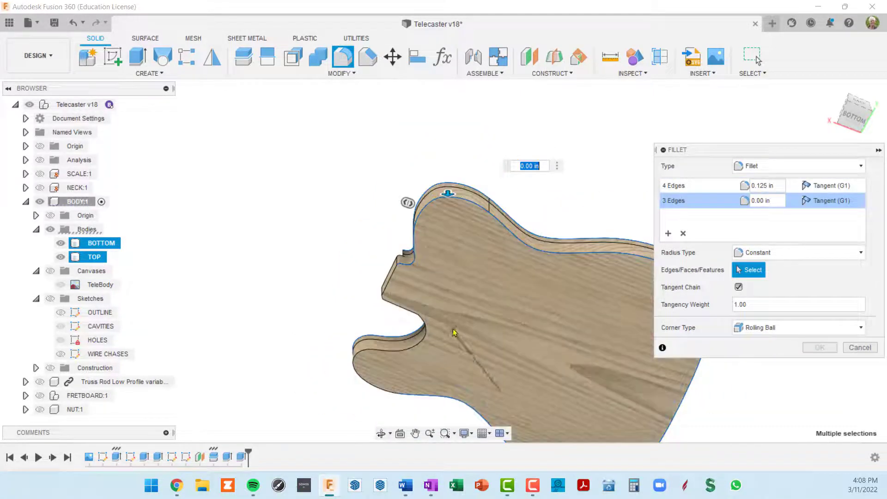
{"action": "left_click", "coordinate": [391, 284]}
{"action": "scroll", "coordinate": [427, 326], "scroll_direction": "up", "scroll_amount": 3}
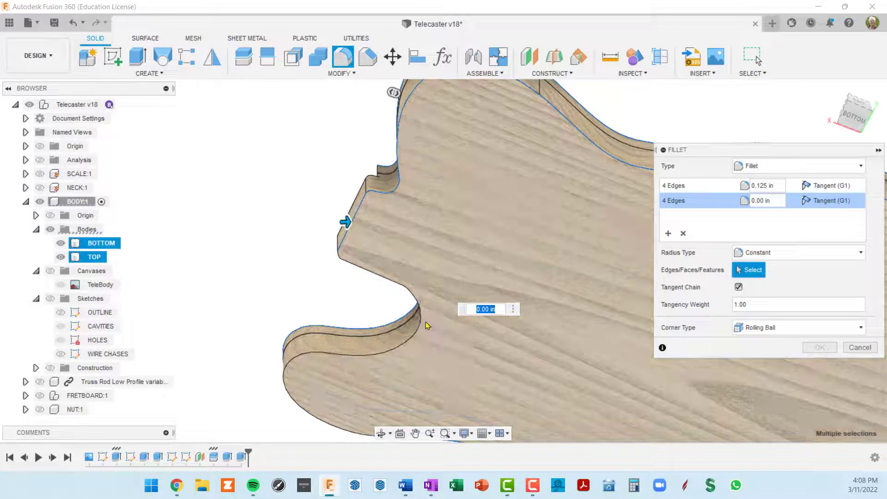
{"action": "left_click", "coordinate": [420, 323]}
{"action": "scroll", "coordinate": [459, 360], "scroll_direction": "down", "scroll_amount": 3}
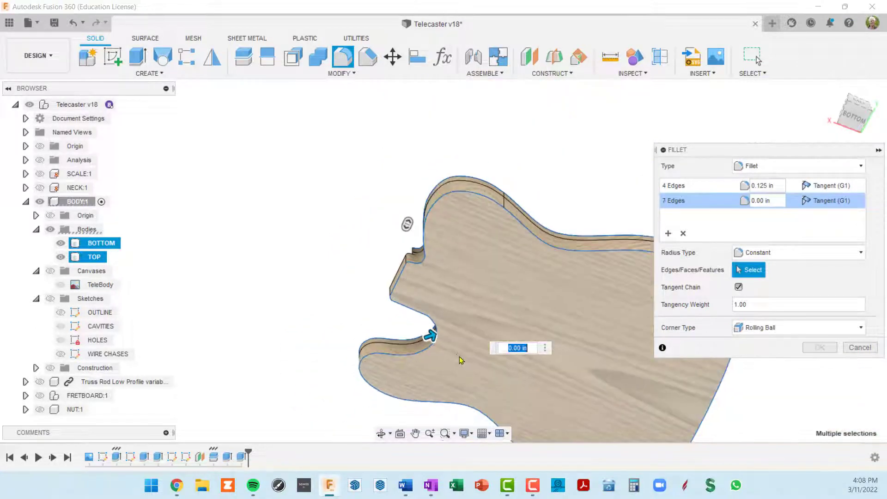
{"action": "scroll", "coordinate": [456, 260], "scroll_direction": "down", "scroll_amount": 2}
{"action": "middle_click_drag", "start_coordinate": [456, 259], "coordinate": [384, 202]}
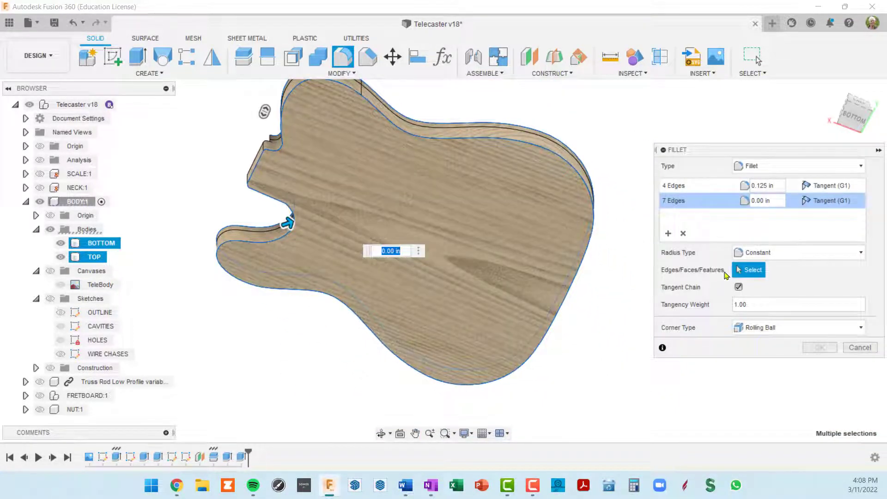
- Try a 0.125 in radius on the underside edge set and examine the tight curve beside the neck heel
{"action": "left_click", "coordinate": [759, 200]}
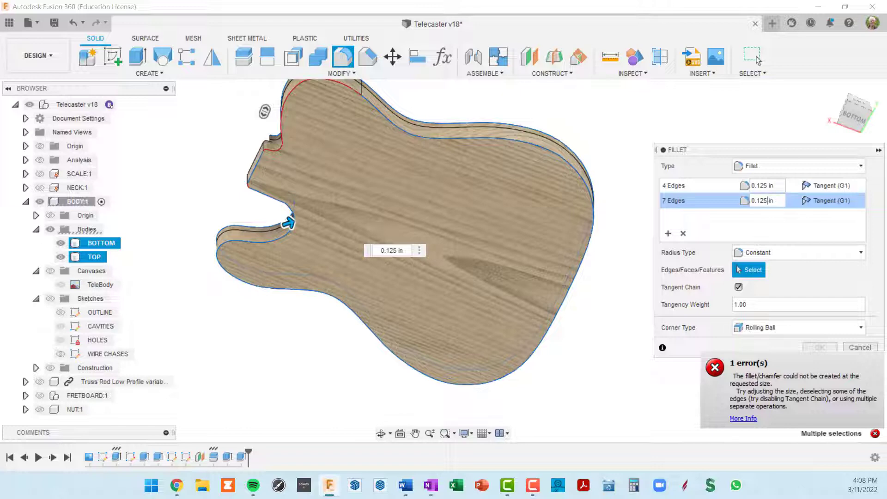
{"action": "middle_click_drag", "start_coordinate": [361, 207], "coordinate": [393, 221], "text": "shift"}
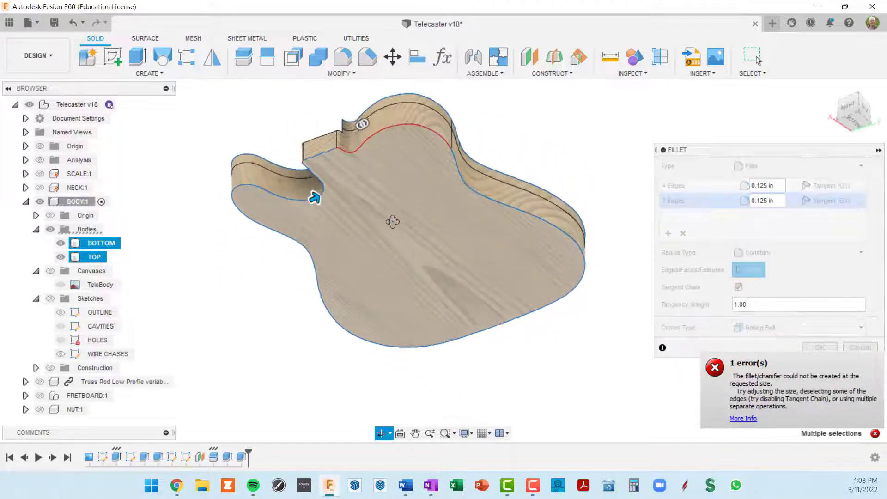
{"action": "scroll", "coordinate": [327, 200], "scroll_direction": "up", "scroll_amount": 10}
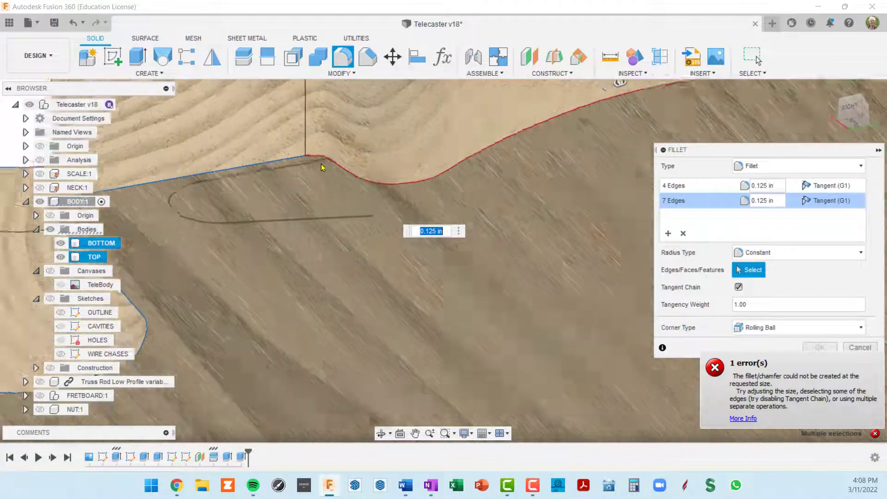
{"action": "middle_click_drag", "start_coordinate": [322, 167], "coordinate": [350, 227], "text": "shift"}
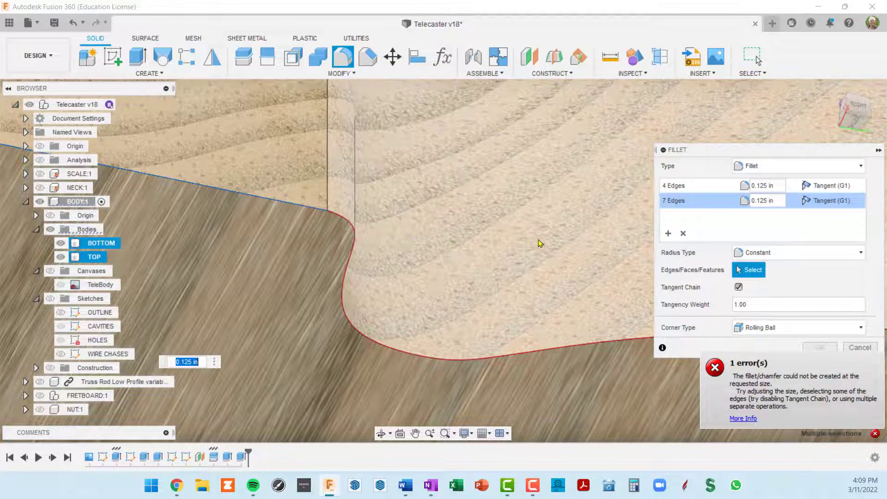
- Set the underside edge set's radius to 0.0625 in and complete the fillet
{"action": "left_click", "coordinate": [773, 200]}
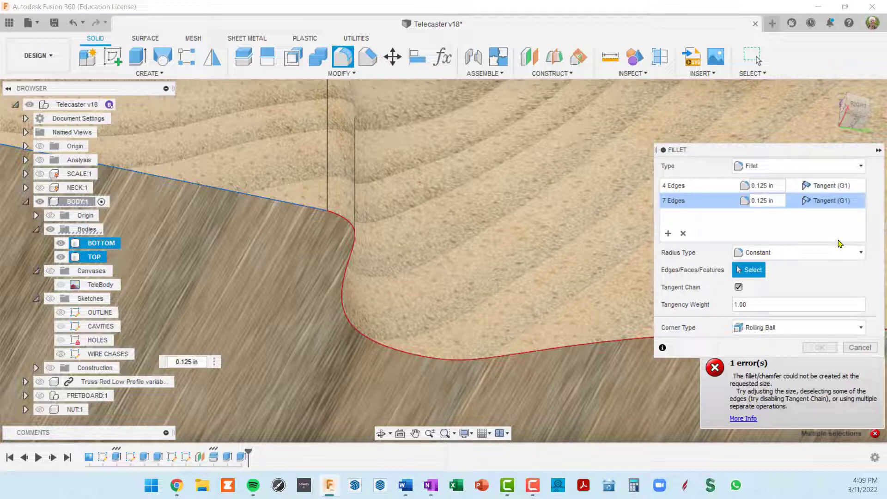
{"action": "type", "text": "6"}
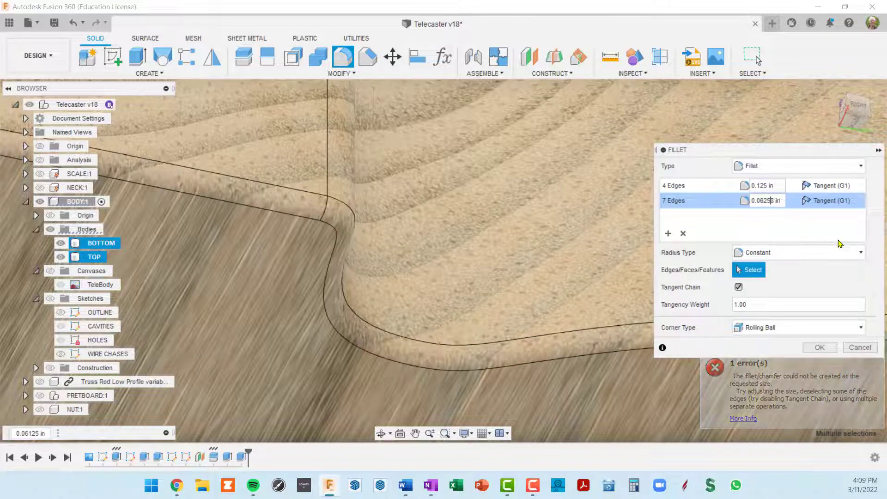
{"action": "key", "text": "Return"}
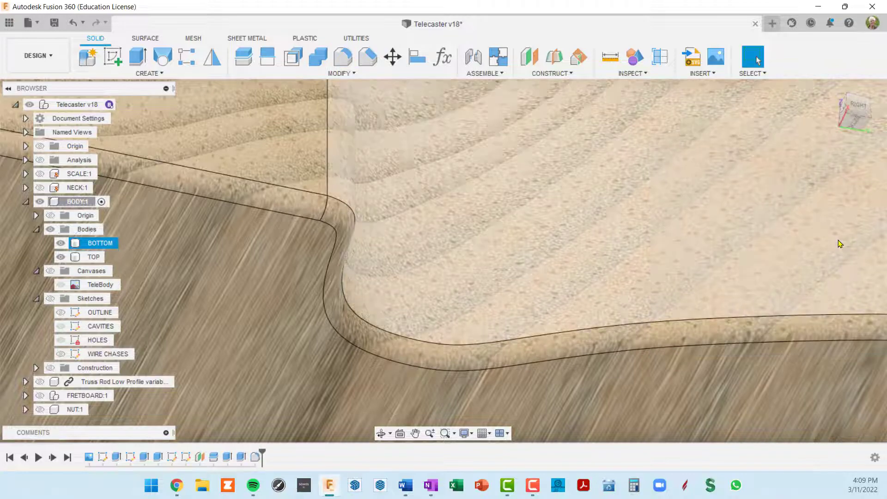
- Edit the body fillet so both the upper and underside edge sets have a 3/32 in radius
{"action": "left_click", "coordinate": [100, 243]}
{"action": "middle_click_drag", "start_coordinate": [462, 277], "coordinate": [301, 174], "text": "shift"}
{"action": "scroll", "coordinate": [561, 346], "scroll_direction": "up", "scroll_amount": 5}
{"action": "scroll", "coordinate": [661, 309], "scroll_direction": "up", "scroll_amount": 3}
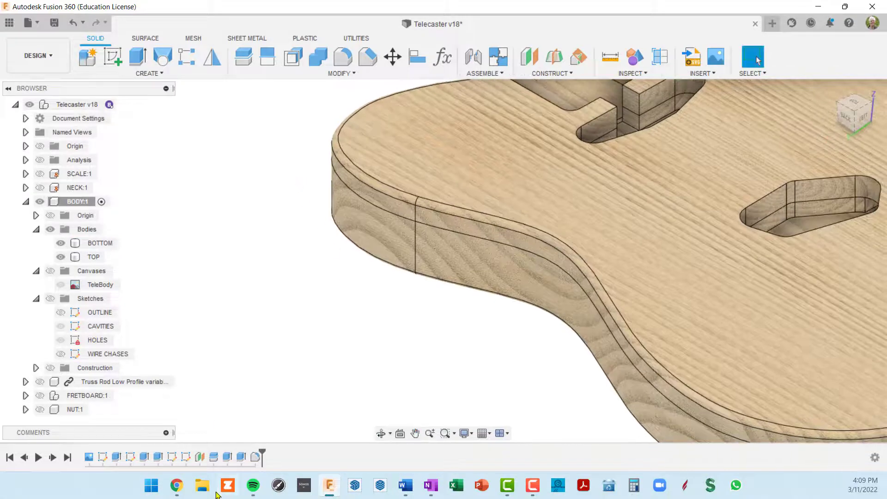
{"action": "right_click", "coordinate": [256, 459]}
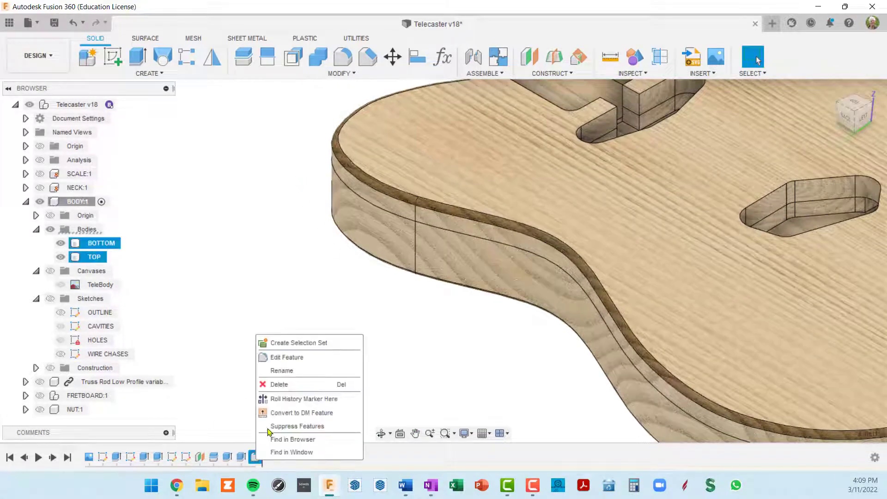
{"action": "left_click", "coordinate": [282, 358]}
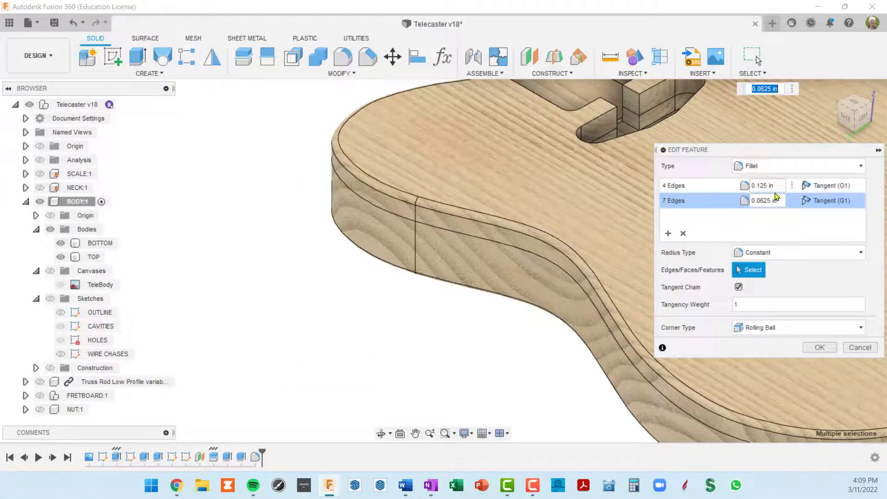
{"action": "left_click", "coordinate": [778, 187]}
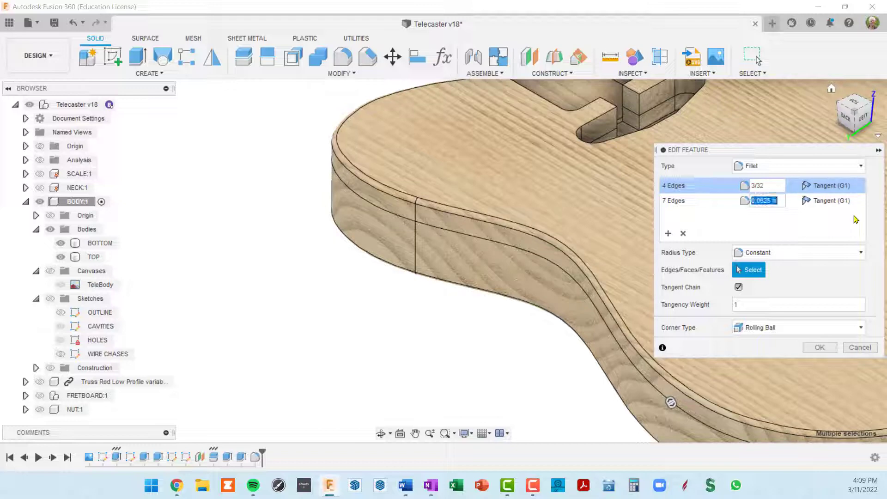
{"action": "type", "text": "/3"}
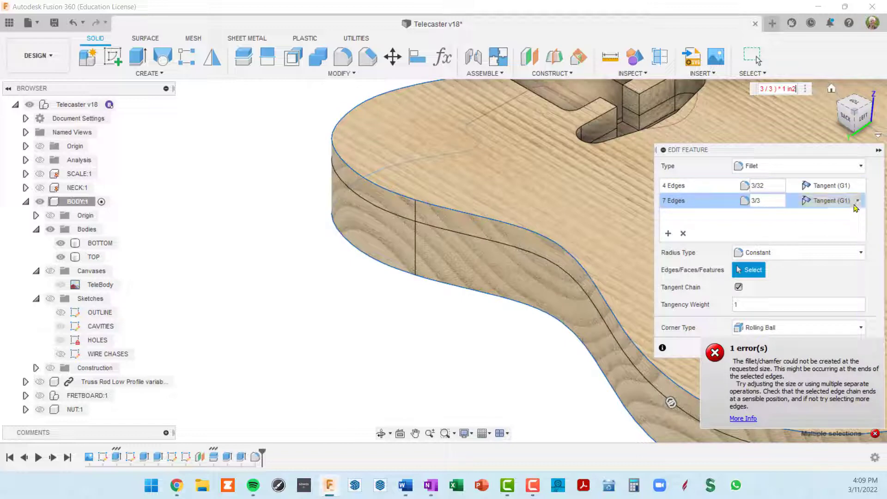
{"action": "double_click", "coordinate": [758, 200]}
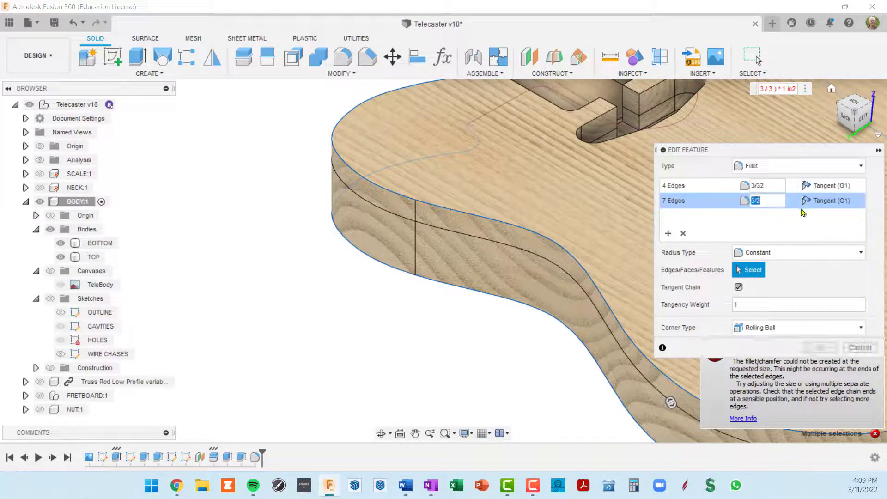
{"action": "type", "text": "3/32"}
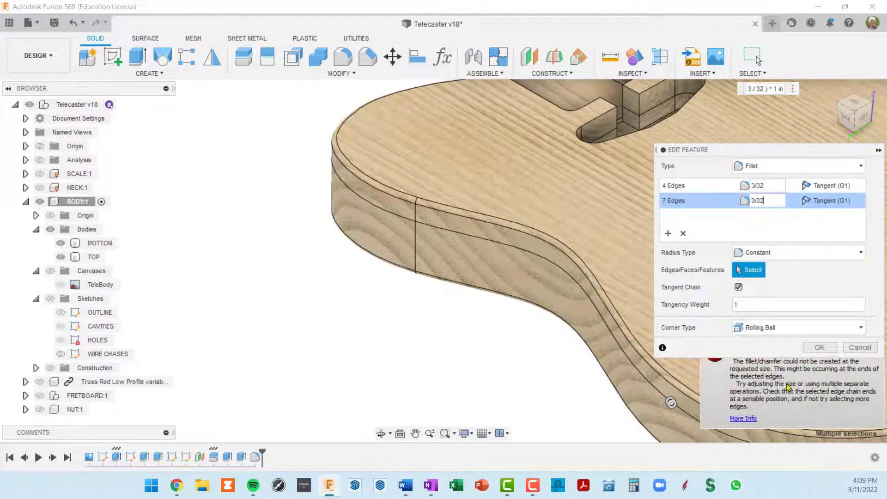
{"action": "left_click", "coordinate": [820, 348]}
{"action": "left_click", "coordinate": [560, 212]}
{"action": "middle_click_drag", "start_coordinate": [560, 212], "coordinate": [589, 290], "text": "shift"}
{"action": "key", "text": "Escape"}
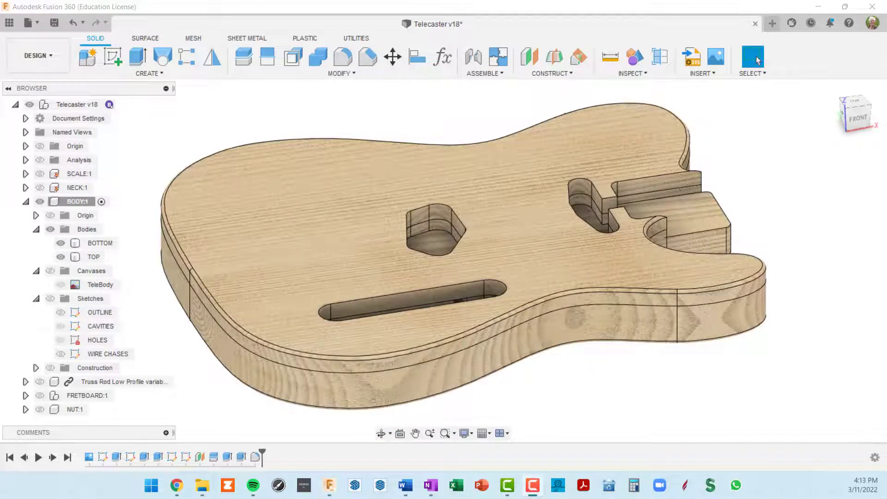
- Highlight the HOLES sketch and examine the bridge hole circles on the TOP body's face
{"action": "left_click", "coordinate": [423, 220]}
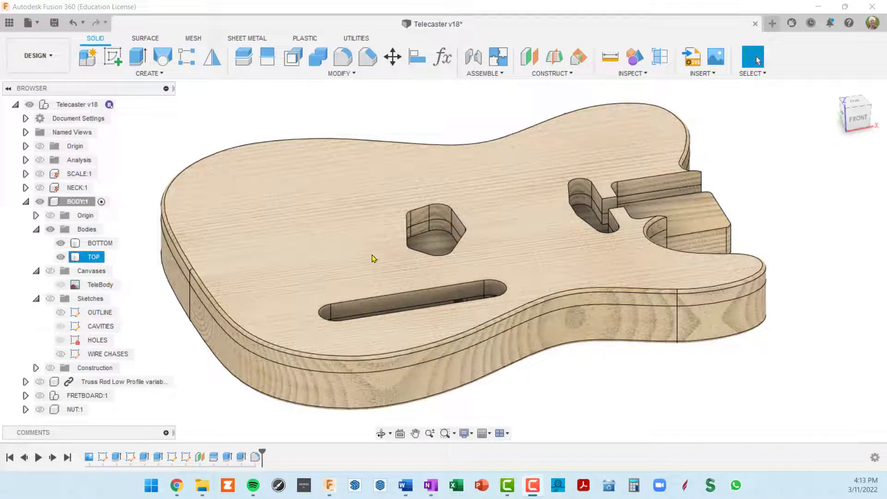
{"action": "middle_click_drag", "start_coordinate": [378, 268], "coordinate": [383, 276], "text": "shift"}
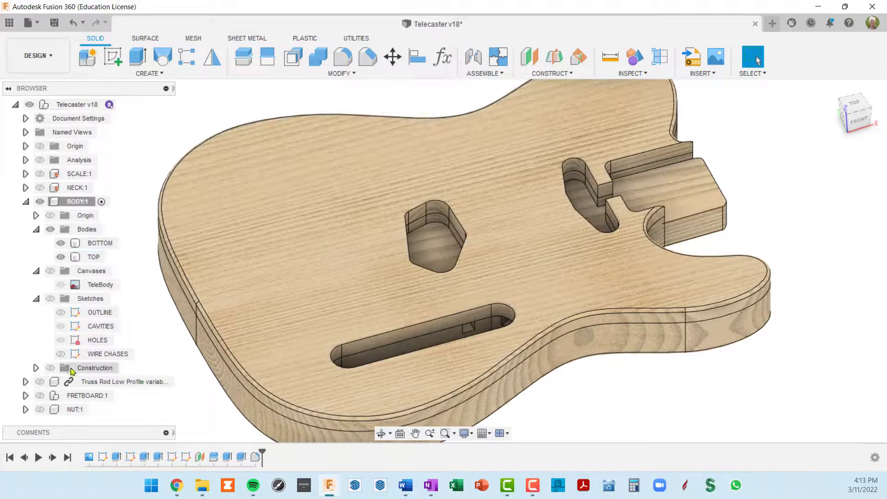
{"action": "left_click", "coordinate": [61, 341]}
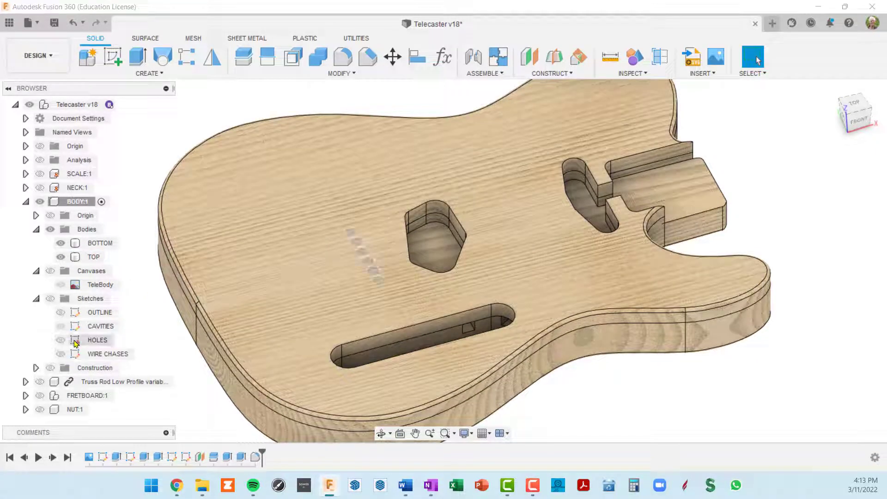
{"action": "left_click", "coordinate": [75, 342]}
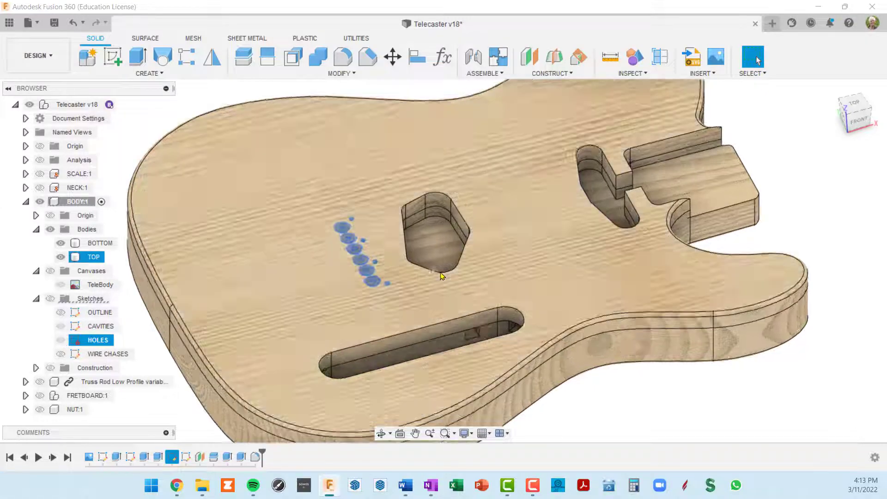
{"action": "scroll", "coordinate": [317, 290], "scroll_direction": "up", "scroll_amount": 5}
{"action": "scroll", "coordinate": [278, 150], "scroll_direction": "down", "scroll_amount": 3}
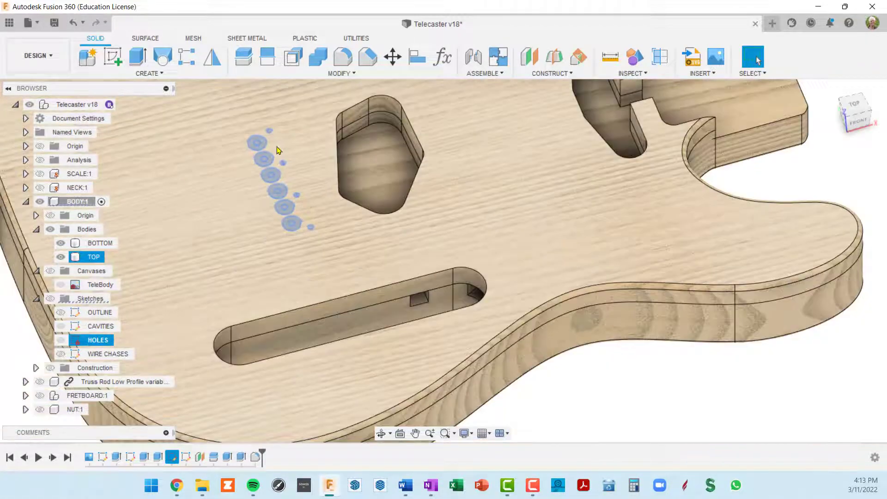
{"action": "middle_click_drag", "start_coordinate": [322, 213], "coordinate": [409, 206]}
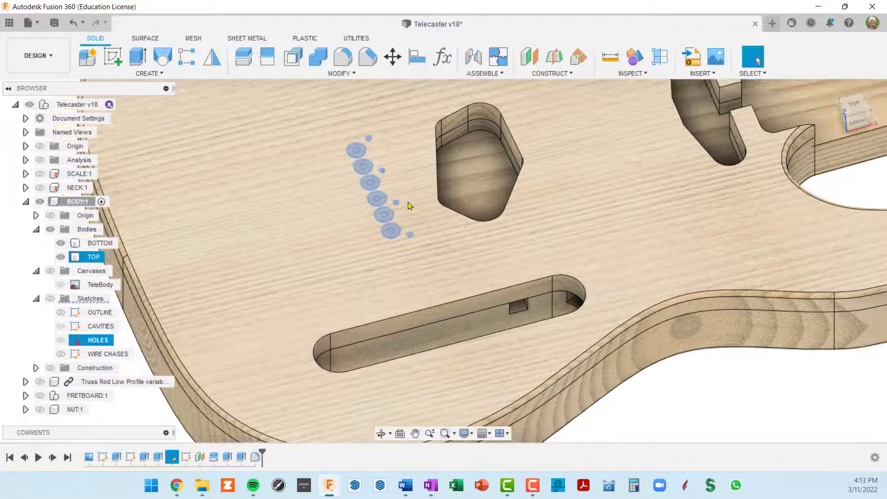
{"action": "scroll", "coordinate": [395, 233], "scroll_direction": "up", "scroll_amount": 5}
{"action": "left_click", "coordinate": [395, 224]}
{"action": "scroll", "coordinate": [402, 245], "scroll_direction": "down", "scroll_amount": 2}
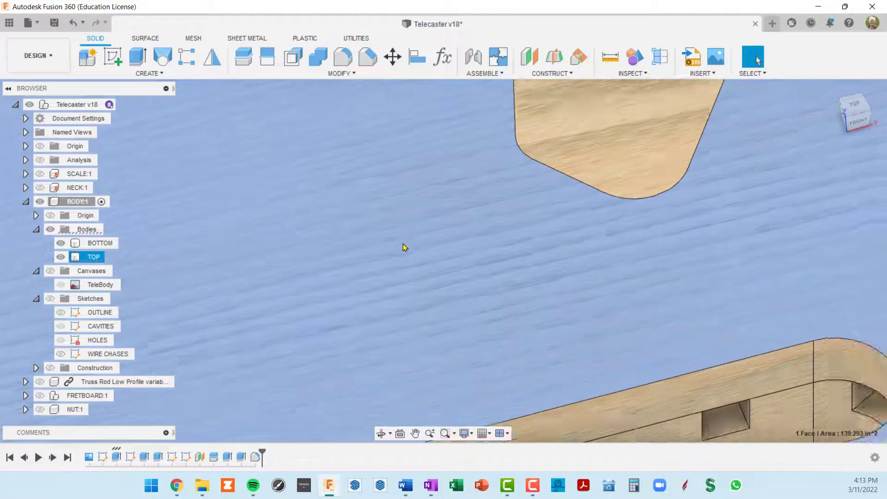
- Show the body's sketches so the HOLES circles appear on the TOP body's face behind the bridge pickup cavity
{"action": "scroll", "coordinate": [404, 247], "scroll_direction": "down", "scroll_amount": 2}
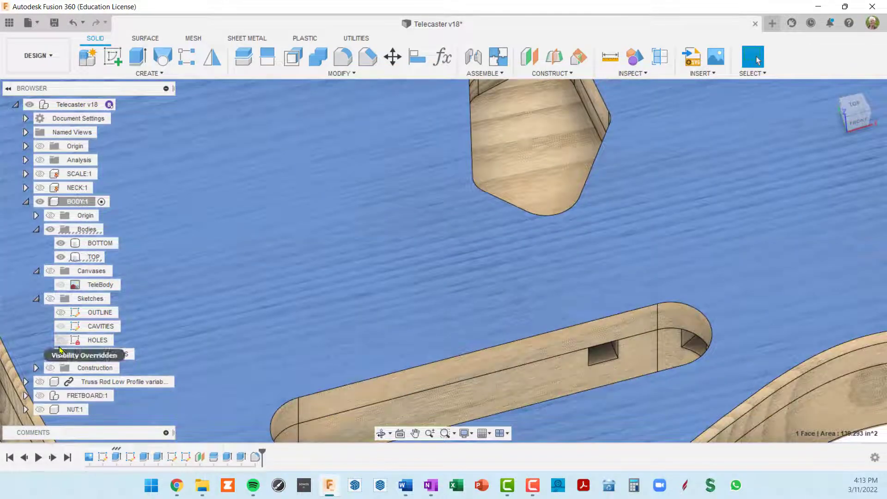
{"action": "left_click", "coordinate": [61, 342]}
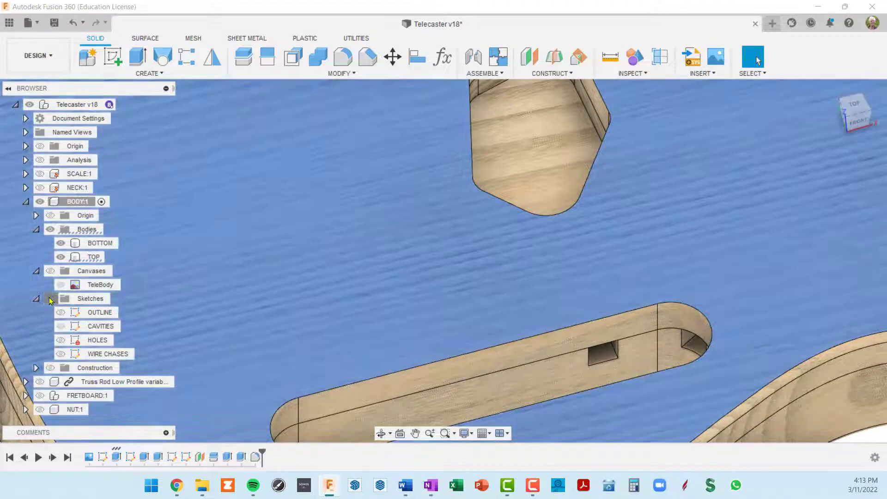
{"action": "left_click", "coordinate": [65, 340]}
{"action": "scroll", "coordinate": [428, 248], "scroll_direction": "down", "scroll_amount": 3}
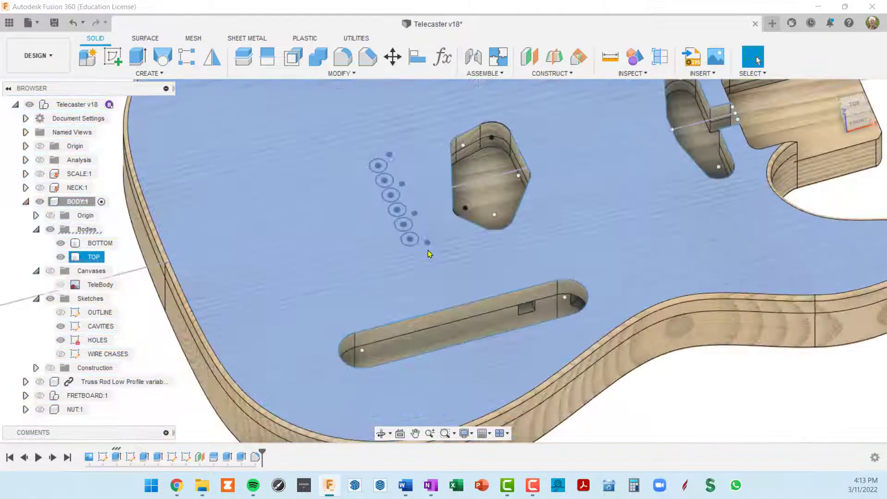
{"action": "scroll", "coordinate": [411, 242], "scroll_direction": "up", "scroll_amount": 5}
{"action": "scroll", "coordinate": [417, 250], "scroll_direction": "up", "scroll_amount": 3}
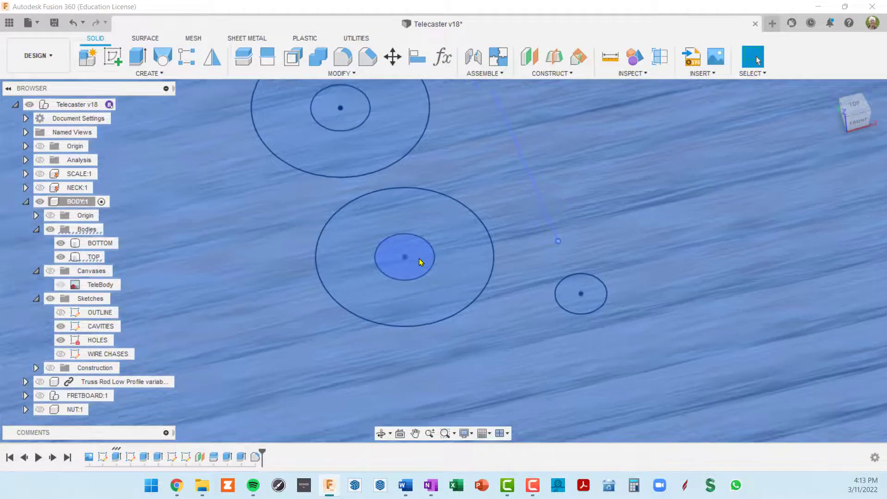
{"action": "left_click", "coordinate": [419, 258]}
{"action": "scroll", "coordinate": [417, 251], "scroll_direction": "down", "scroll_amount": 3}
{"action": "scroll", "coordinate": [409, 241], "scroll_direction": "up", "scroll_amount": 3}
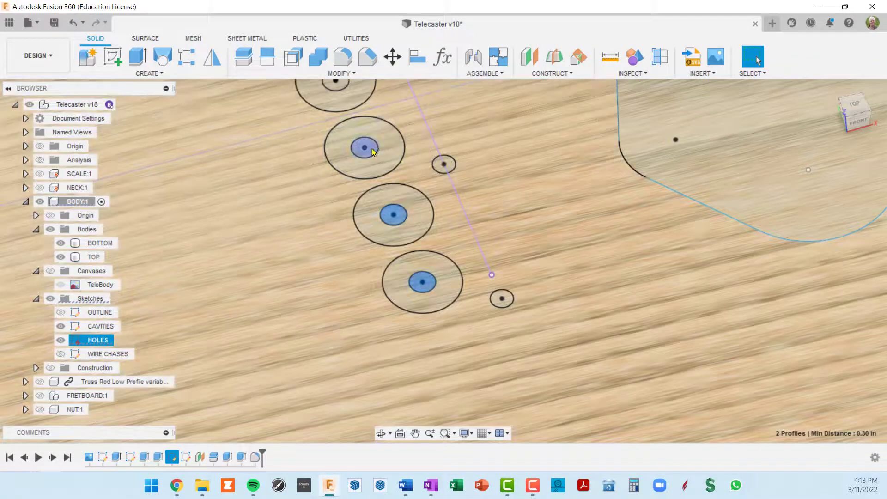
{"action": "key", "text": "e"}
{"action": "scroll", "coordinate": [440, 238], "scroll_direction": "down", "scroll_amount": 4}
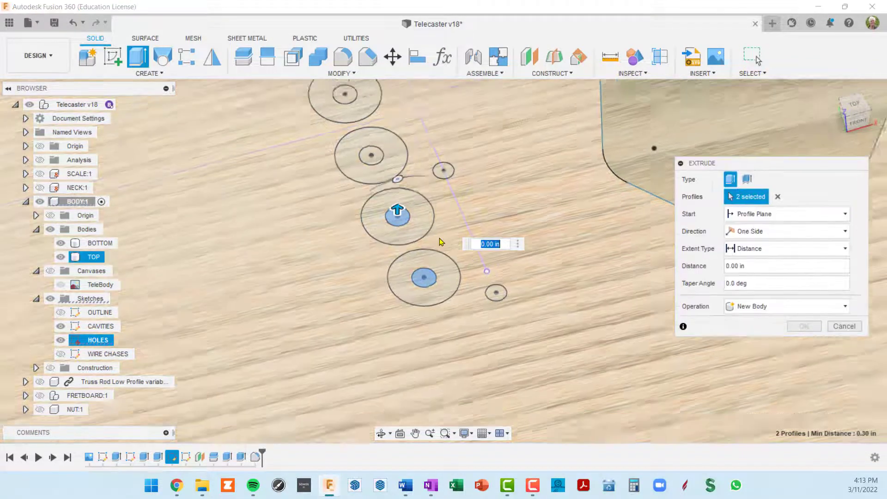
{"action": "middle_click_drag", "start_coordinate": [449, 241], "coordinate": [502, 324]}
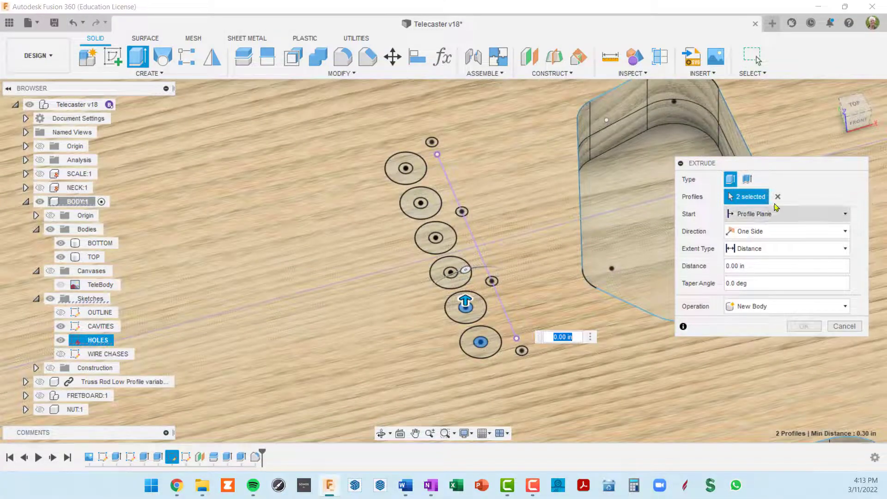
{"action": "left_click", "coordinate": [778, 197]}
{"action": "scroll", "coordinate": [402, 176], "scroll_direction": "up", "scroll_amount": 3}
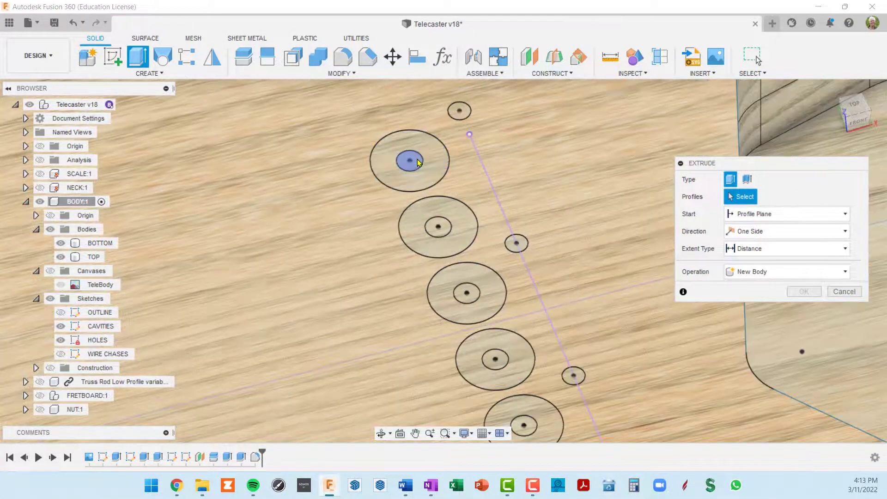
{"action": "left_click", "coordinate": [410, 161]}
{"action": "left_click", "coordinate": [439, 228]}
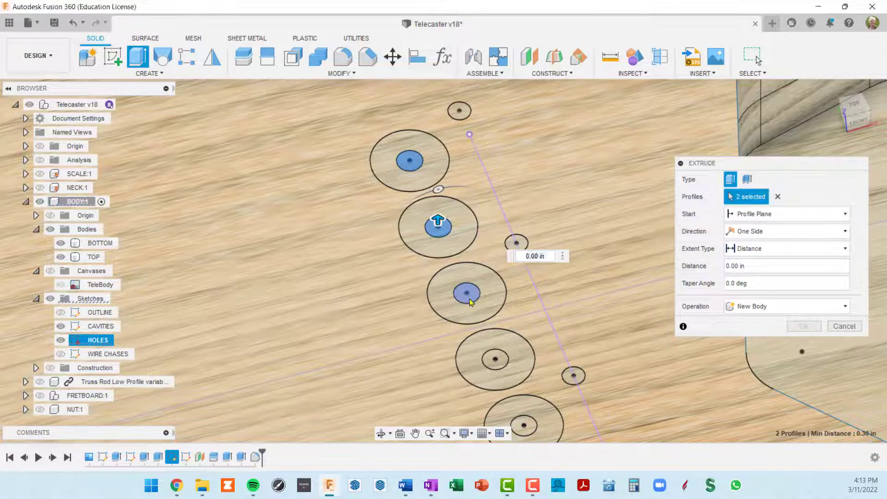
{"action": "left_click", "coordinate": [468, 294]}
{"action": "left_click", "coordinate": [497, 361]}
{"action": "left_click", "coordinate": [525, 386]}
{"action": "scroll", "coordinate": [526, 386], "scroll_direction": "down", "scroll_amount": 3}
{"action": "scroll", "coordinate": [531, 390], "scroll_direction": "up", "scroll_amount": 1}
{"action": "middle_click_drag", "start_coordinate": [531, 390], "coordinate": [462, 32]}
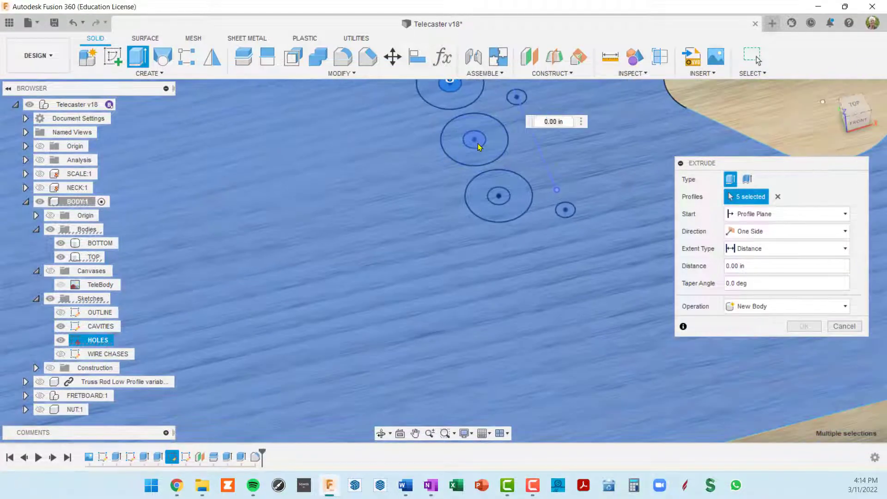
{"action": "left_click", "coordinate": [478, 145]}
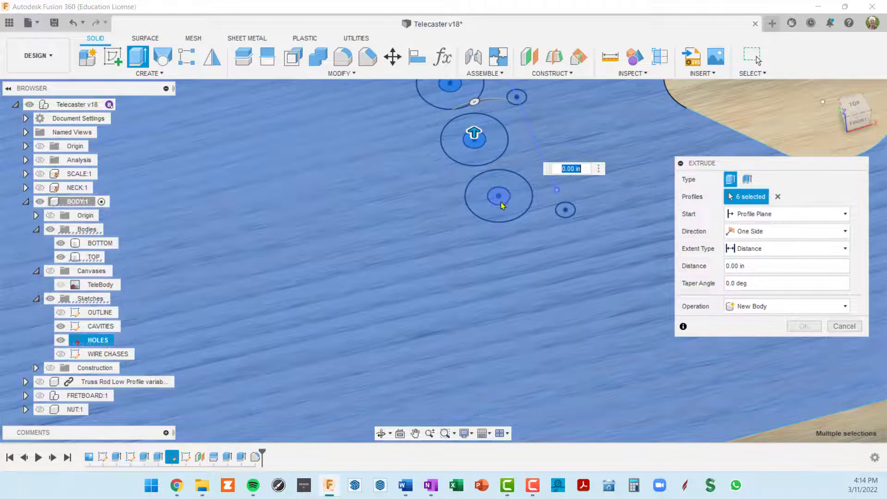
{"action": "left_click", "coordinate": [502, 203]}
{"action": "scroll", "coordinate": [504, 203], "scroll_direction": "down", "scroll_amount": 5}
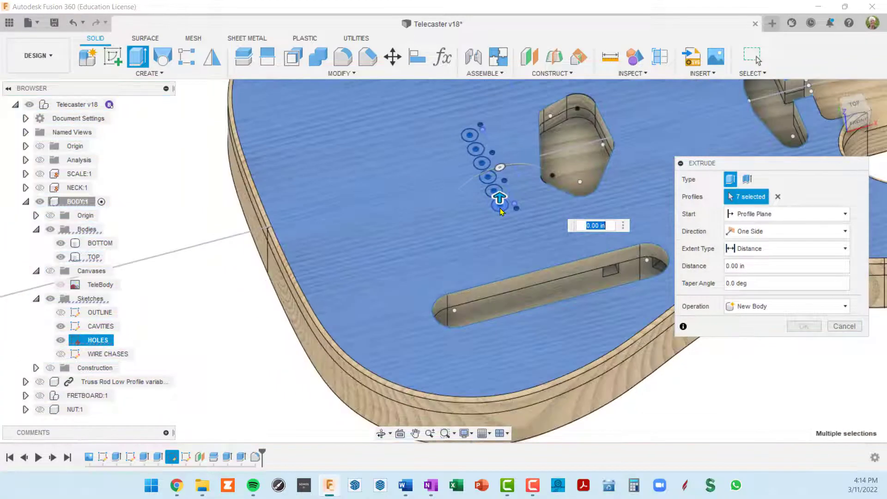
{"action": "middle_click_drag", "start_coordinate": [516, 253], "coordinate": [537, 202], "text": "shift"}
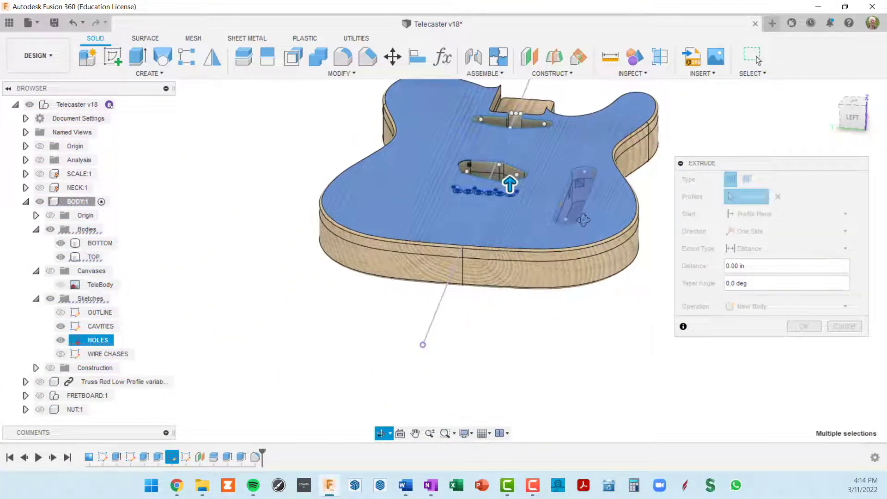
{"action": "left_click_drag", "start_coordinate": [510, 183], "coordinate": [511, 255]}
{"action": "key", "text": "Return"}
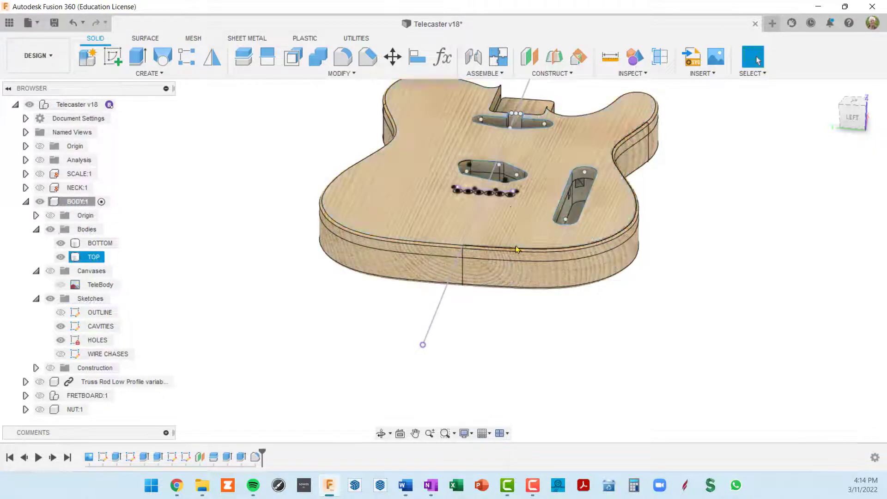
- Start an Extrude using the six small inner circles of the bridge hole row as its profiles
{"action": "scroll", "coordinate": [514, 194], "scroll_direction": "up", "scroll_amount": 10}
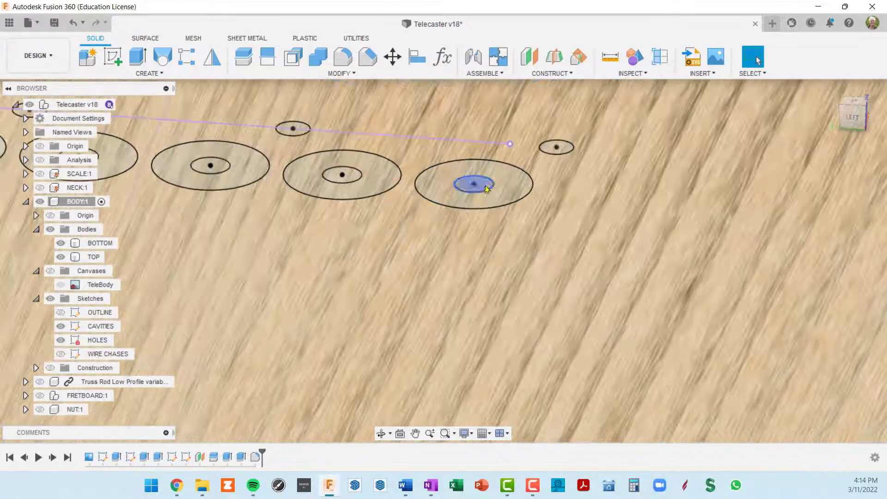
{"action": "key", "text": "e"}
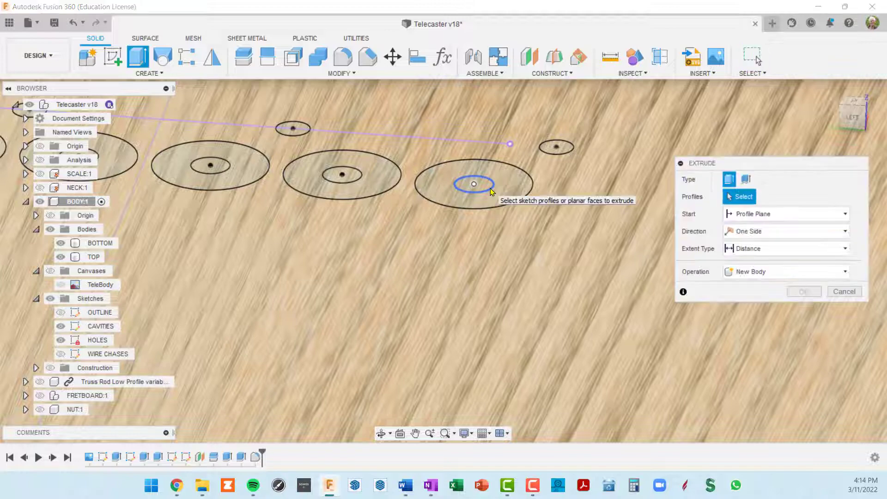
{"action": "left_click", "coordinate": [483, 188]}
{"action": "left_click", "coordinate": [350, 179]}
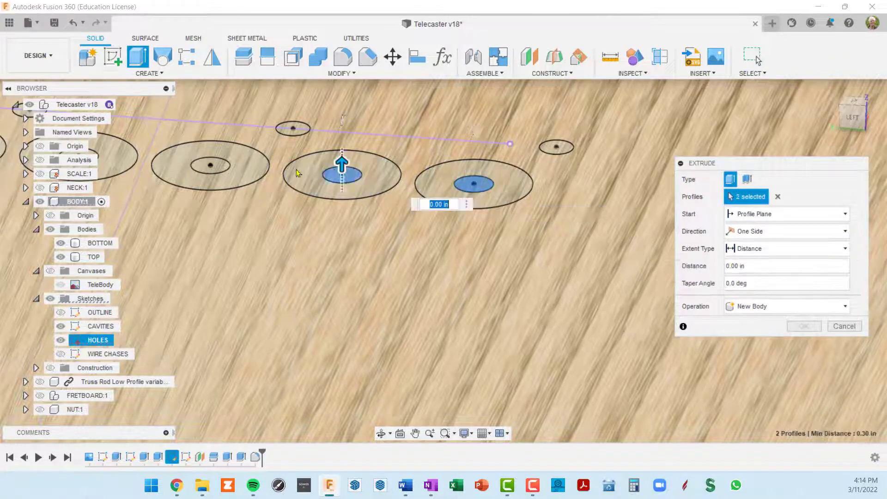
{"action": "left_click", "coordinate": [219, 170]}
{"action": "scroll", "coordinate": [272, 181], "scroll_direction": "down", "scroll_amount": 5}
{"action": "middle_click_drag", "start_coordinate": [271, 181], "coordinate": [488, 191]}
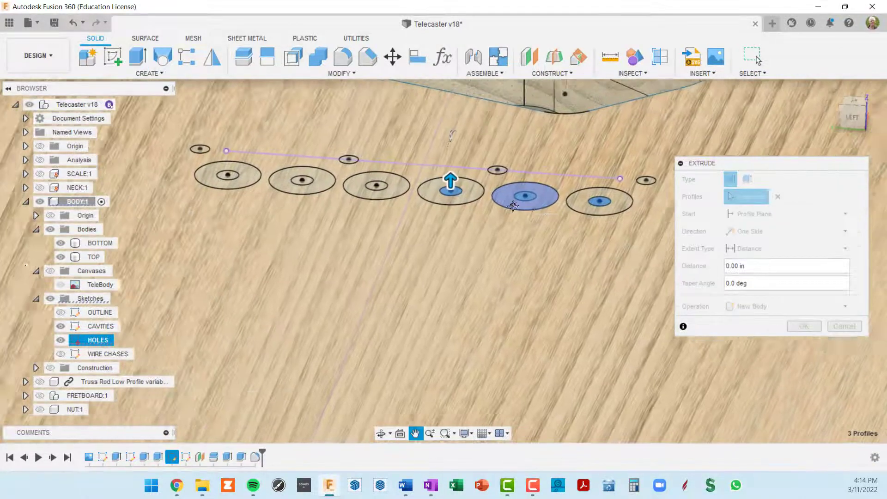
{"action": "scroll", "coordinate": [402, 195], "scroll_direction": "up", "scroll_amount": 4}
{"action": "left_click", "coordinate": [331, 197]}
{"action": "left_click", "coordinate": [331, 197]}
{"action": "left_click", "coordinate": [276, 182]}
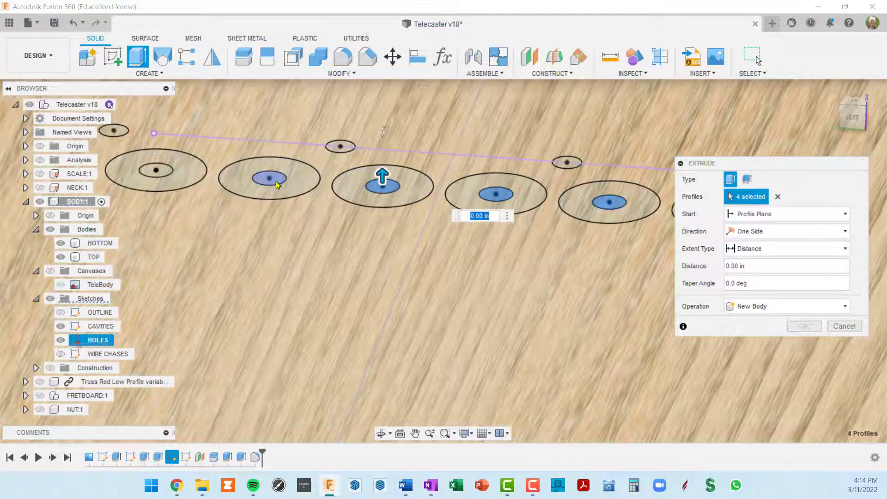
{"action": "left_click", "coordinate": [164, 176]}
{"action": "scroll", "coordinate": [164, 176], "scroll_direction": "down", "scroll_amount": 2}
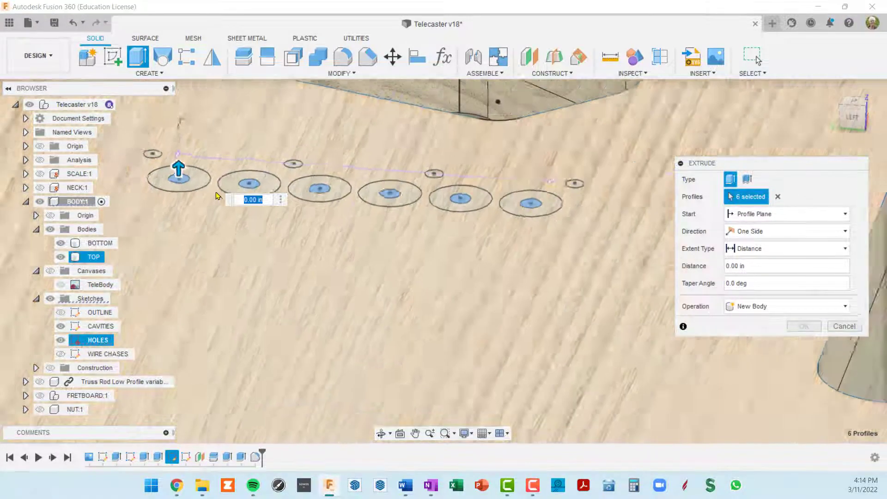
- Cut the six inner circles downward with extent All through both the BOTTOM and TOP bodies
{"action": "left_click", "coordinate": [181, 167]}
{"action": "left_click_drag", "start_coordinate": [183, 169], "coordinate": [197, 286]}
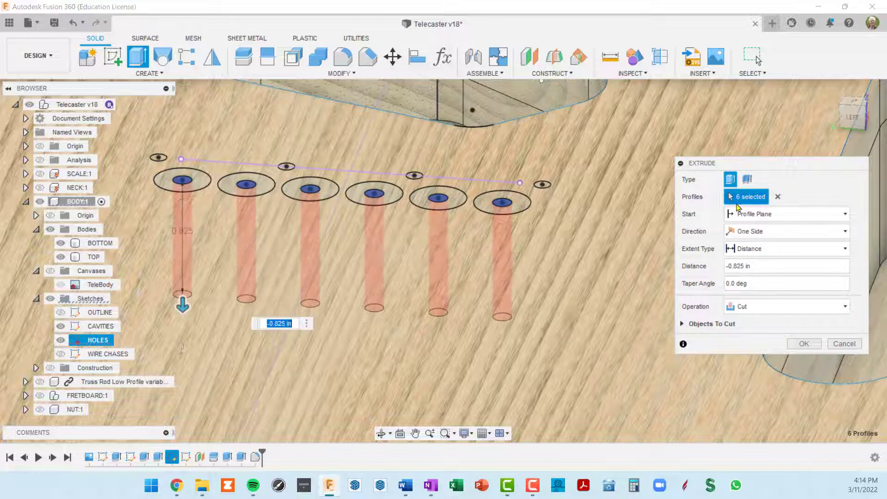
{"action": "left_click", "coordinate": [794, 253]}
{"action": "left_click", "coordinate": [743, 293]}
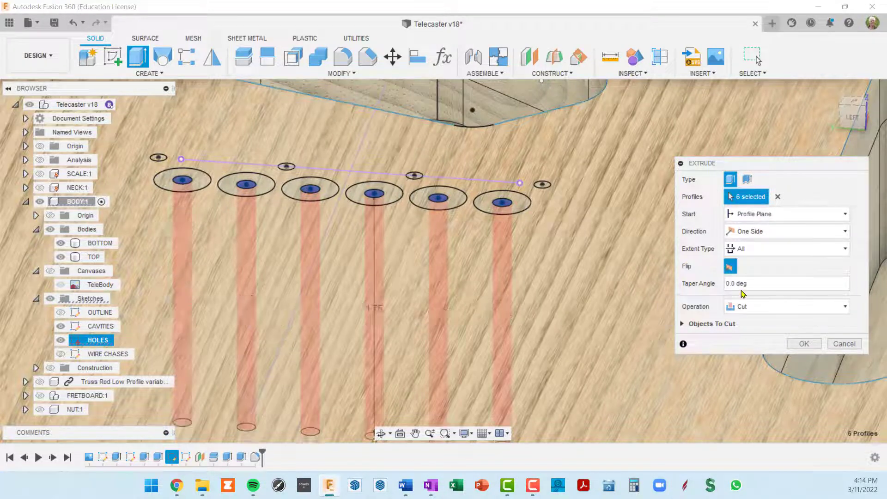
{"action": "left_click", "coordinate": [685, 324]}
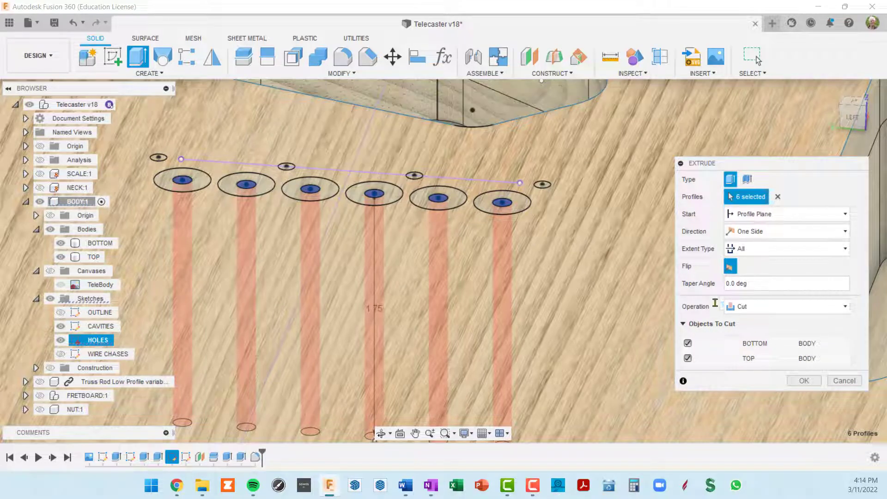
{"action": "left_click", "coordinate": [804, 380]}
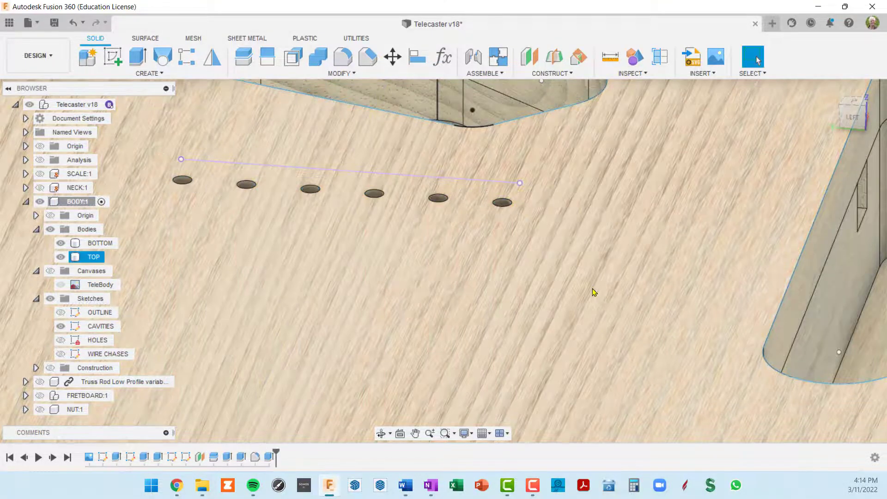
- Inspect the six through holes and make the HOLES sketch visible again on the TOP body
{"action": "scroll", "coordinate": [593, 288], "scroll_direction": "down", "scroll_amount": 5}
{"action": "middle_click_drag", "start_coordinate": [596, 295], "coordinate": [554, 368], "text": "shift"}
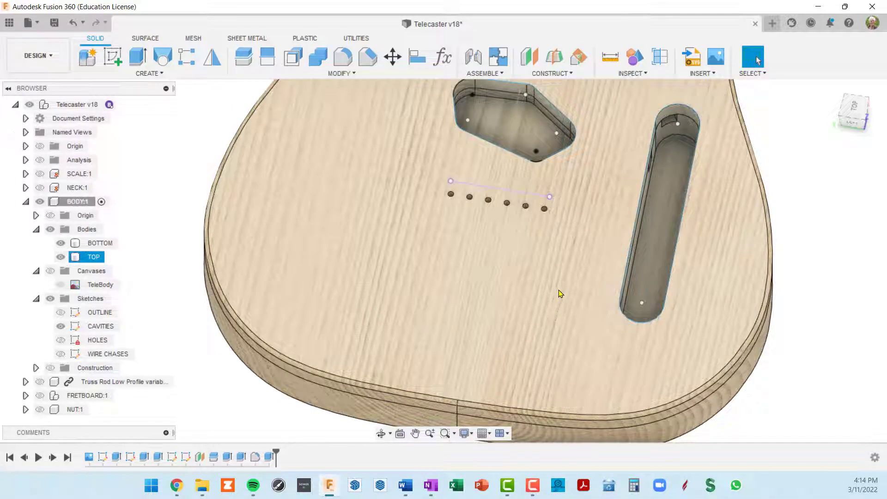
{"action": "middle_click_drag", "start_coordinate": [568, 290], "coordinate": [525, 165], "text": "shift"}
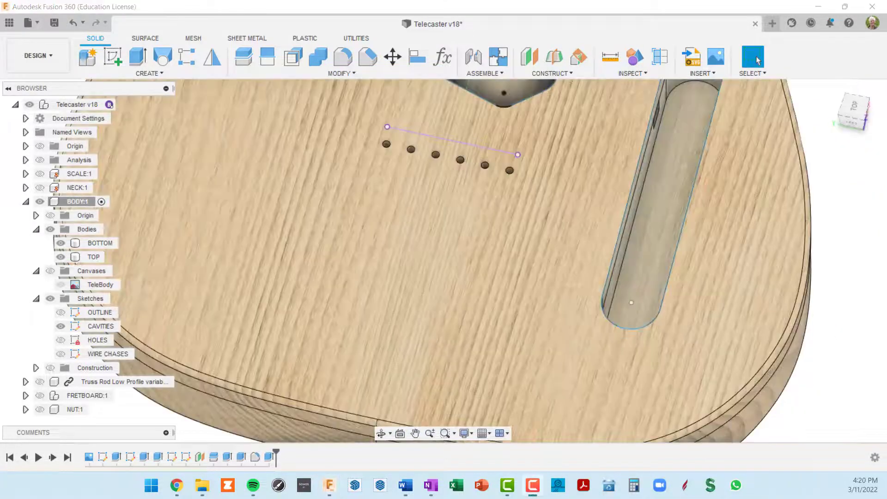
{"action": "left_click", "coordinate": [557, 208]}
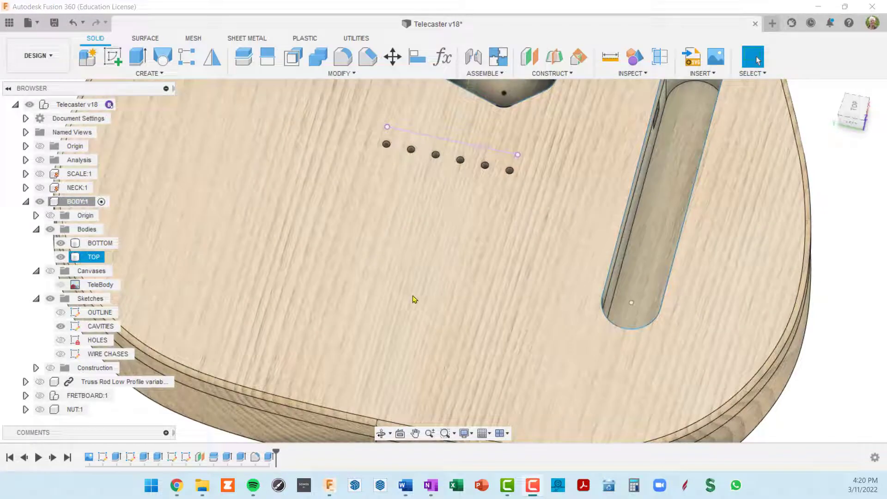
{"action": "key", "text": "Escape"}
{"action": "left_click", "coordinate": [61, 340]}
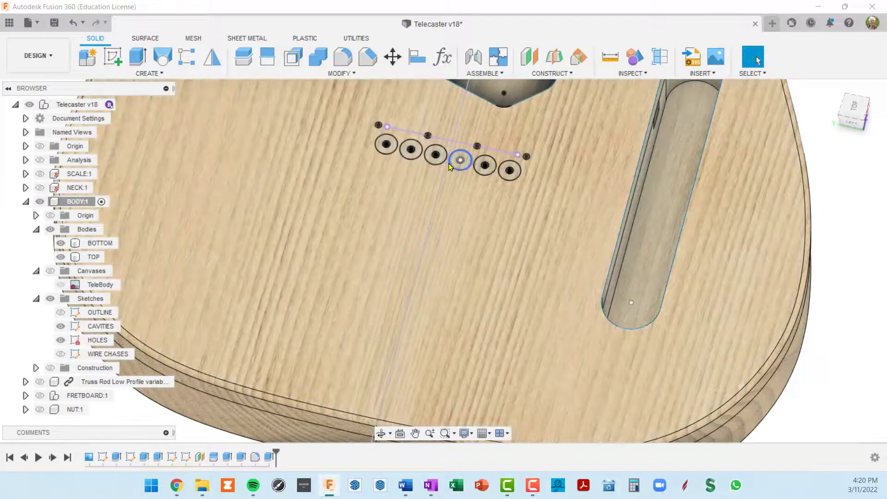
- Start an Extrude with the outer ring of the bridge string hole nearest the control cavity as its first profile
{"action": "left_click", "coordinate": [448, 162]}
{"action": "scroll", "coordinate": [474, 176], "scroll_direction": "up", "scroll_amount": 3}
{"action": "scroll", "coordinate": [501, 188], "scroll_direction": "down", "scroll_amount": 5}
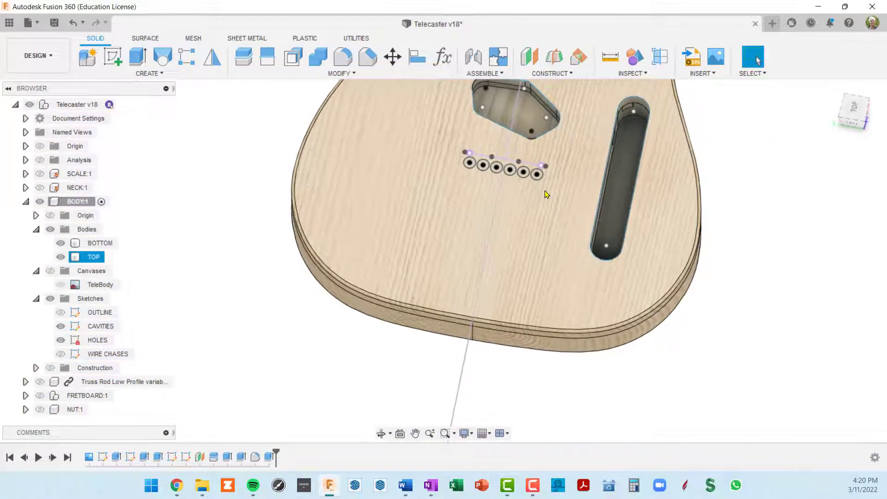
{"action": "scroll", "coordinate": [545, 191], "scroll_direction": "up", "scroll_amount": 4}
{"action": "left_click", "coordinate": [544, 174]}
{"action": "scroll", "coordinate": [542, 173], "scroll_direction": "up", "scroll_amount": 2}
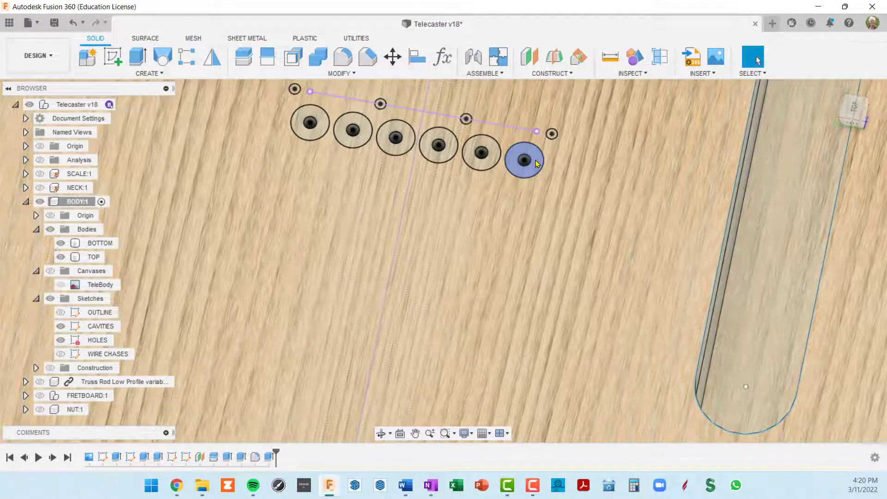
{"action": "scroll", "coordinate": [536, 160], "scroll_direction": "down", "scroll_amount": 4}
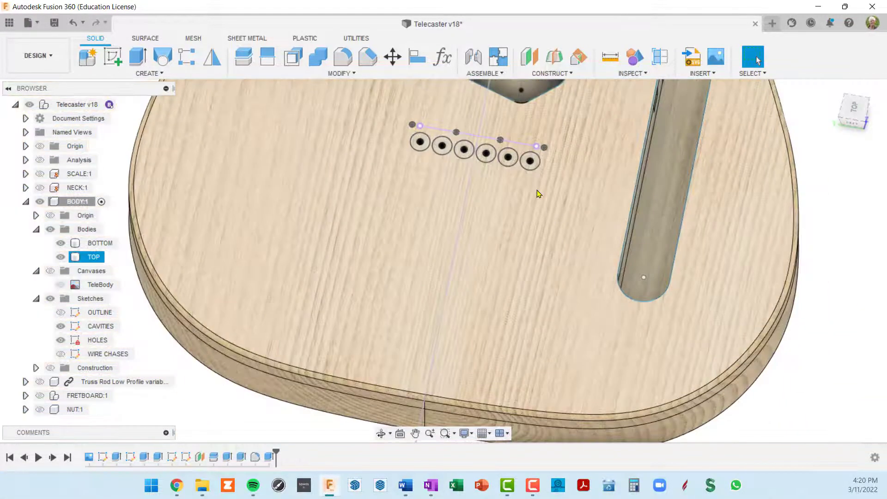
{"action": "scroll", "coordinate": [536, 164], "scroll_direction": "up", "scroll_amount": 2}
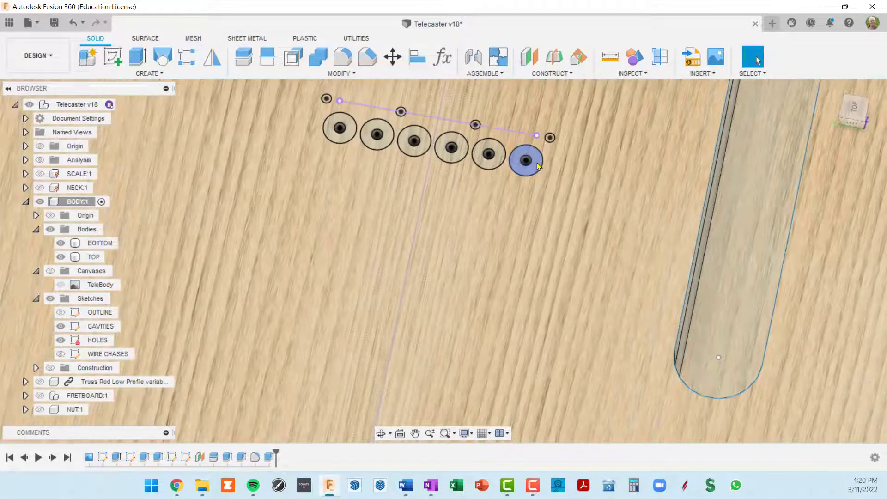
{"action": "left_click", "coordinate": [537, 163]}
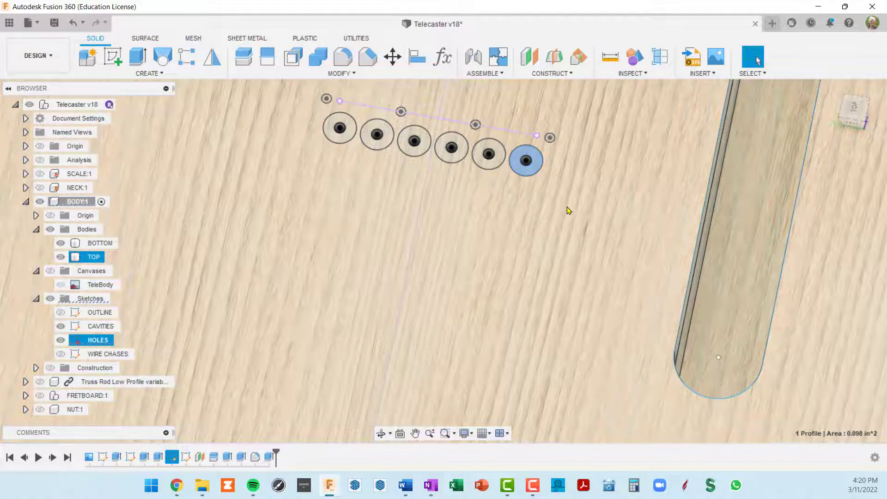
{"action": "key", "text": "e"}
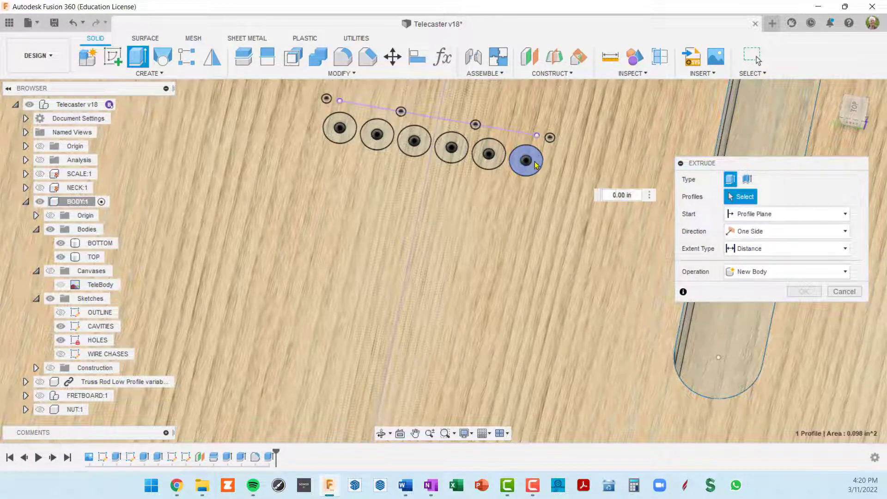
{"action": "scroll", "coordinate": [534, 162], "scroll_direction": "up", "scroll_amount": 3}
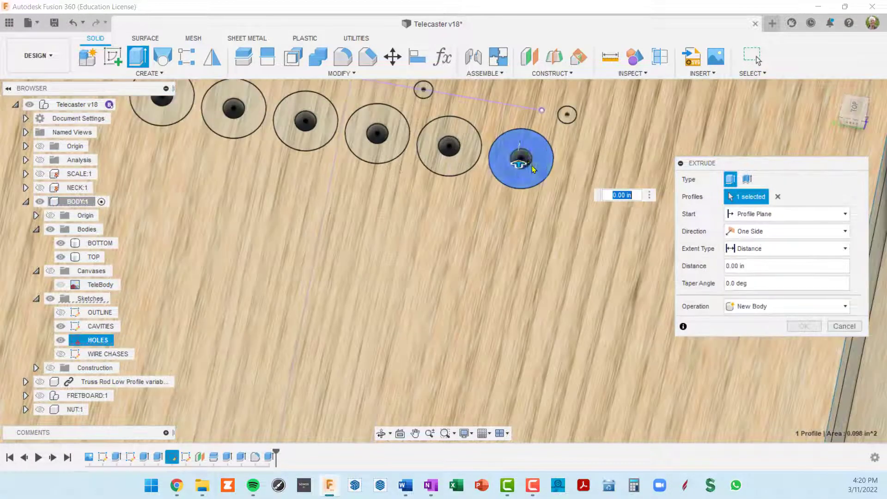
- Add the remaining outer rings and the inner circles of all six bridge string holes to the Extrude profiles
{"action": "left_click", "coordinate": [455, 152]}
{"action": "left_click", "coordinate": [452, 147]}
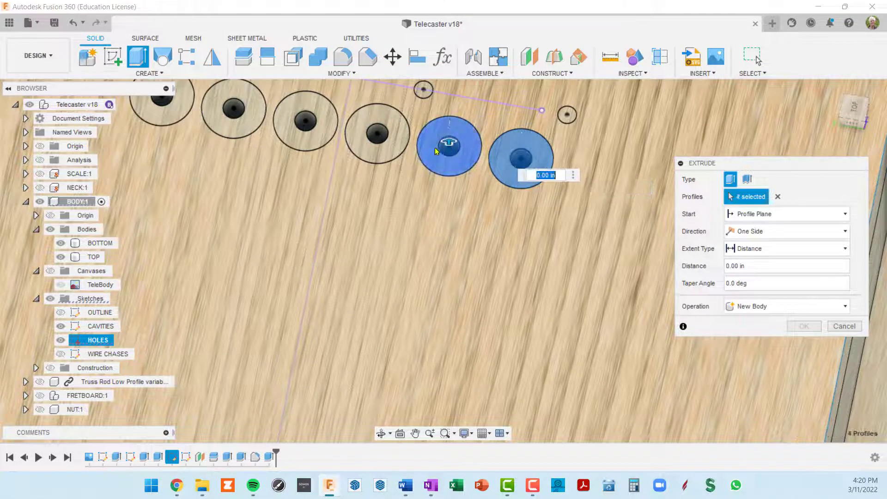
{"action": "left_click", "coordinate": [397, 136]}
{"action": "left_click", "coordinate": [381, 135]}
{"action": "left_click", "coordinate": [334, 128]}
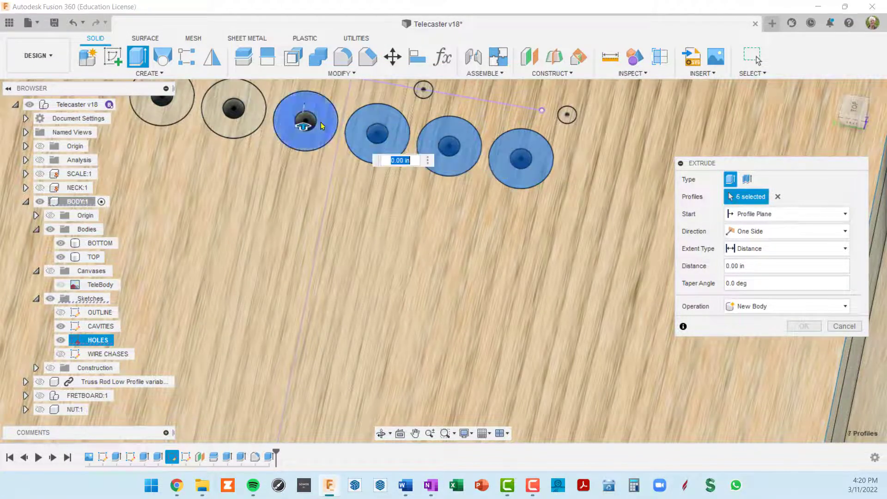
{"action": "left_click", "coordinate": [313, 122]}
{"action": "left_click", "coordinate": [251, 112]}
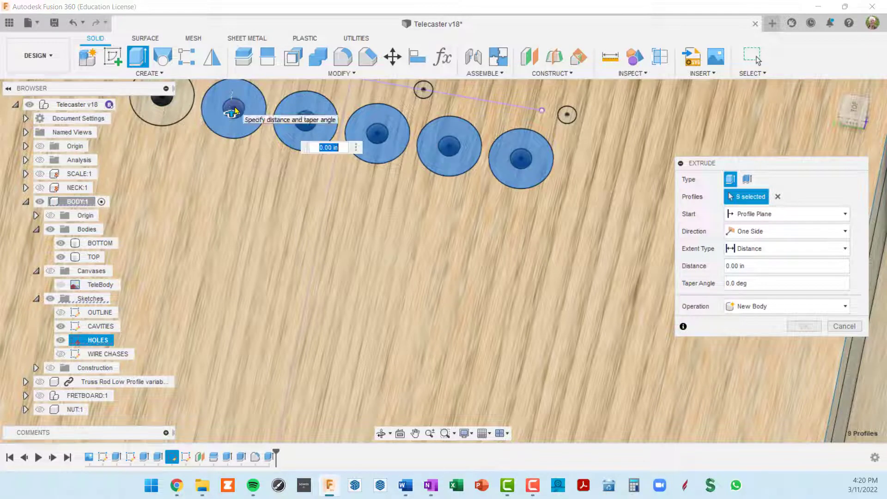
{"action": "left_click", "coordinate": [234, 109]}
{"action": "middle_click_drag", "start_coordinate": [362, 139], "coordinate": [476, 162]}
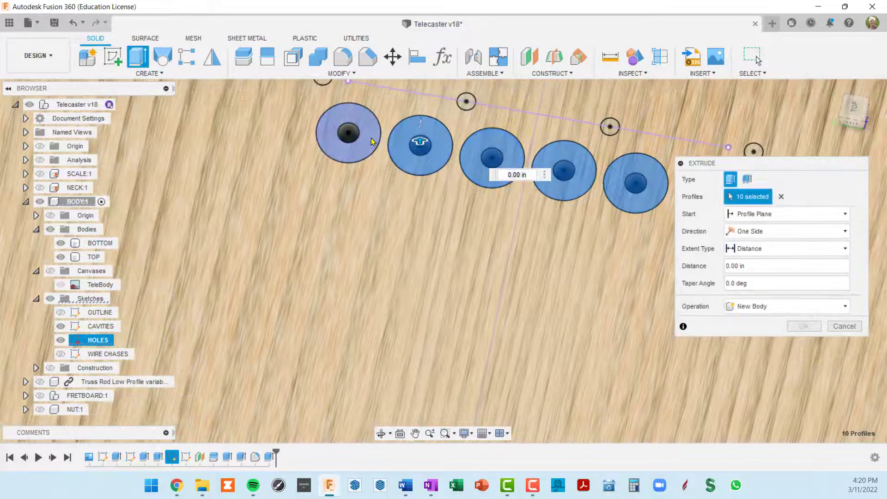
{"action": "left_click", "coordinate": [372, 142]}
{"action": "left_click", "coordinate": [349, 133]}
{"action": "scroll", "coordinate": [400, 175], "scroll_direction": "down", "scroll_amount": 3}
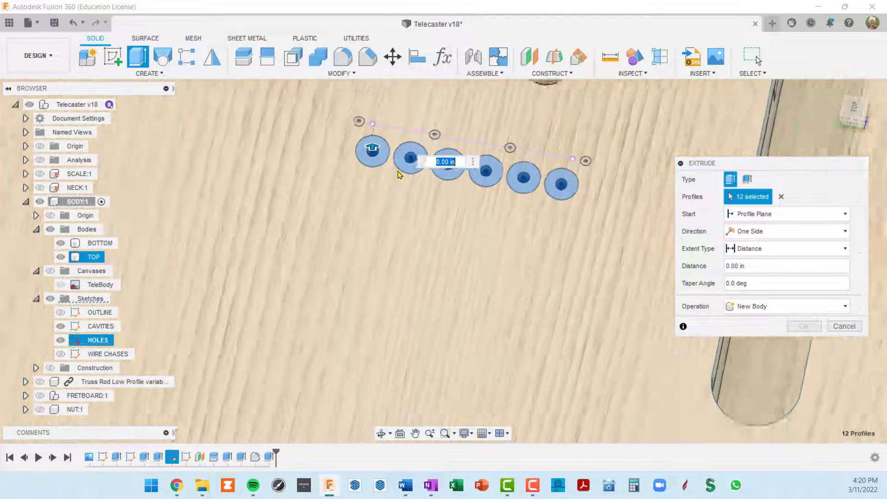
- Cut the ferrule recesses 3/8 in deep into the body, starting from the underside face of the BOTTOM body as the Object
{"action": "scroll", "coordinate": [400, 174], "scroll_direction": "down", "scroll_amount": 3}
{"action": "middle_click_drag", "start_coordinate": [547, 252], "coordinate": [524, 205], "text": "shift"}
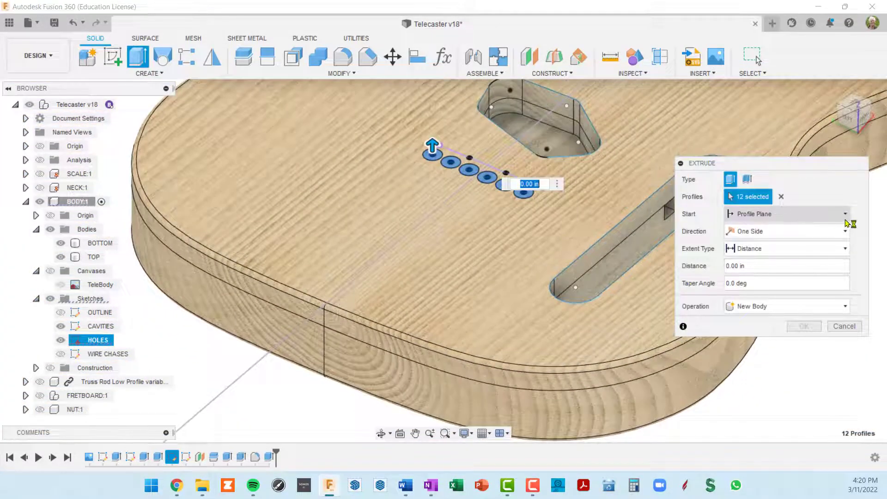
{"action": "left_click", "coordinate": [845, 216]}
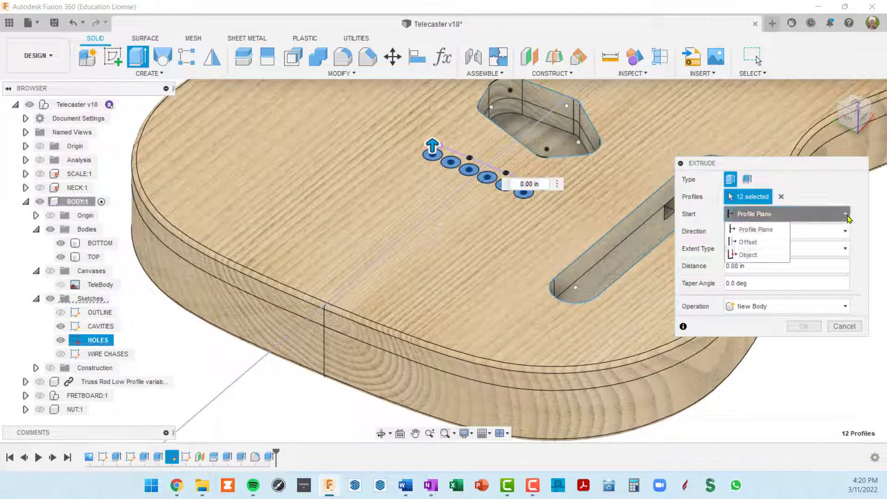
{"action": "left_click", "coordinate": [758, 255]}
{"action": "middle_click_drag", "start_coordinate": [624, 287], "coordinate": [462, 173], "text": "shift"}
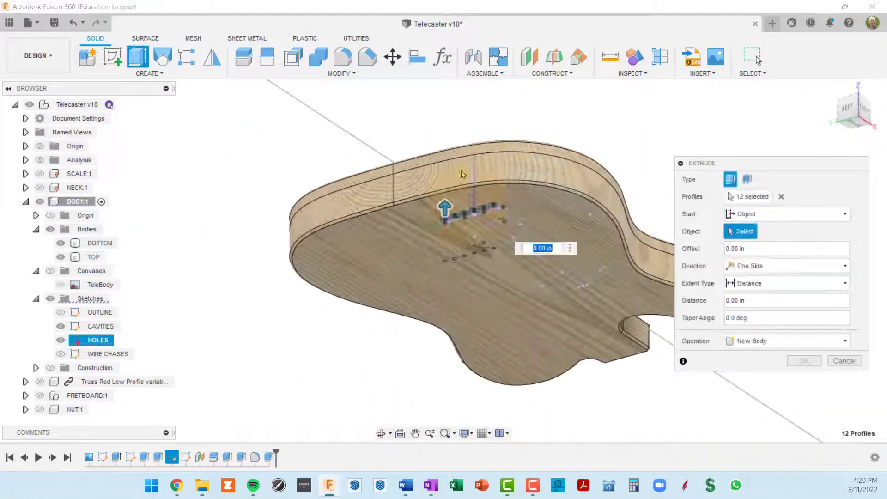
{"action": "left_click", "coordinate": [387, 262]}
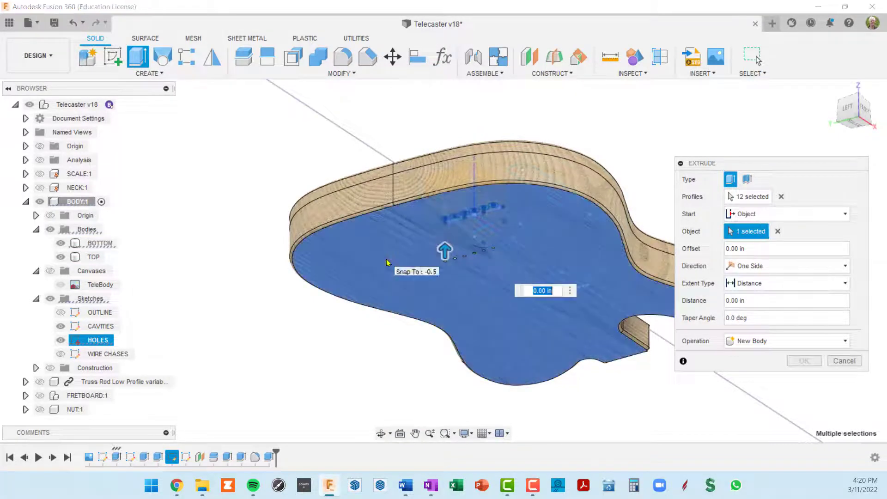
{"action": "left_click_drag", "start_coordinate": [445, 247], "coordinate": [444, 250]}
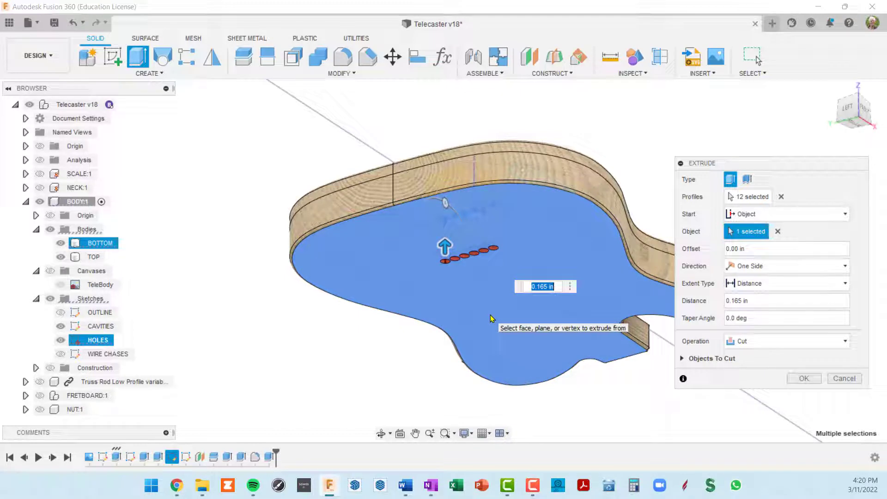
{"action": "type", "text": "3/8"}
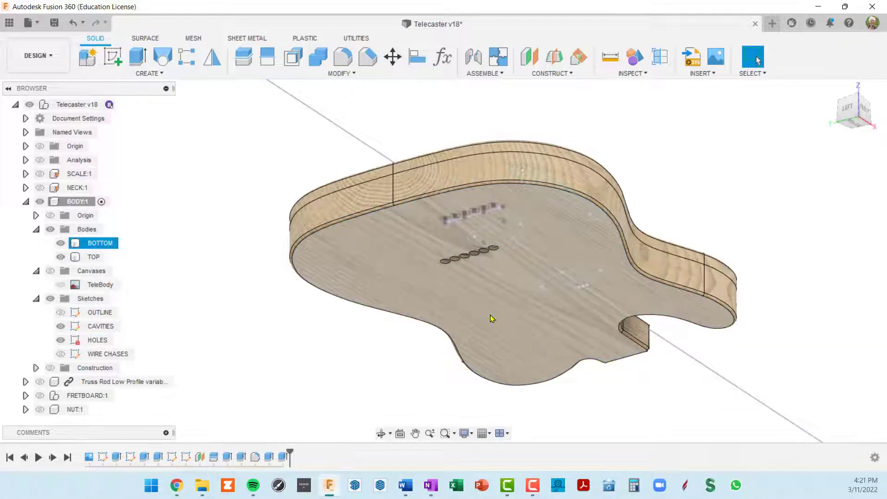
- Hide the body's sketches and inspect the ferrule recesses from below and the string holes from above
{"action": "scroll", "coordinate": [480, 259], "scroll_direction": "up", "scroll_amount": 5}
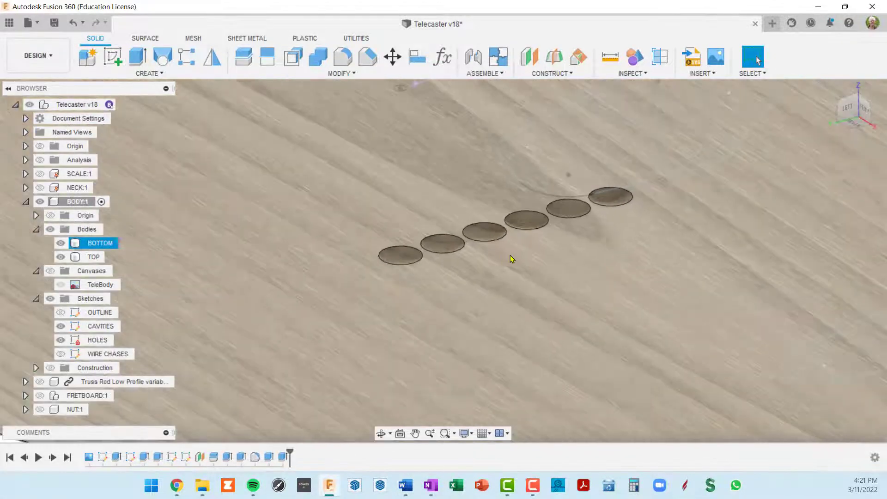
{"action": "middle_click_drag", "start_coordinate": [511, 259], "coordinate": [527, 319], "text": "shift"}
{"action": "key", "text": "Escape"}
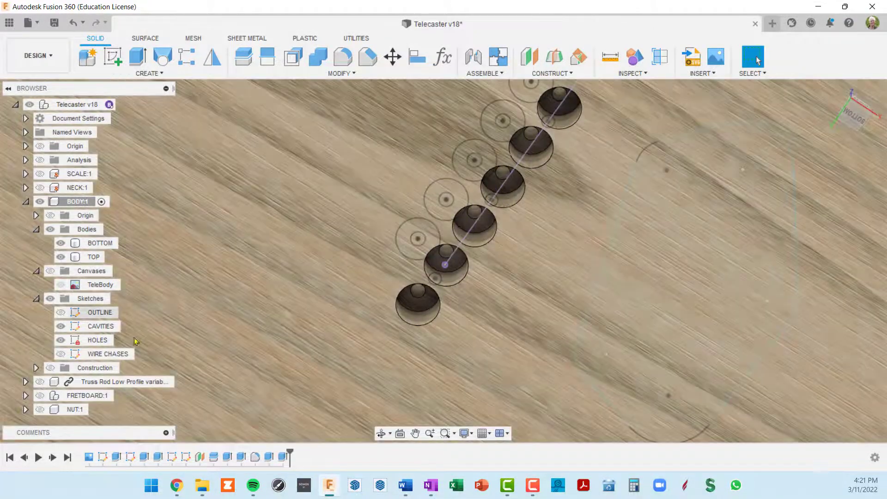
{"action": "left_click", "coordinate": [51, 298]}
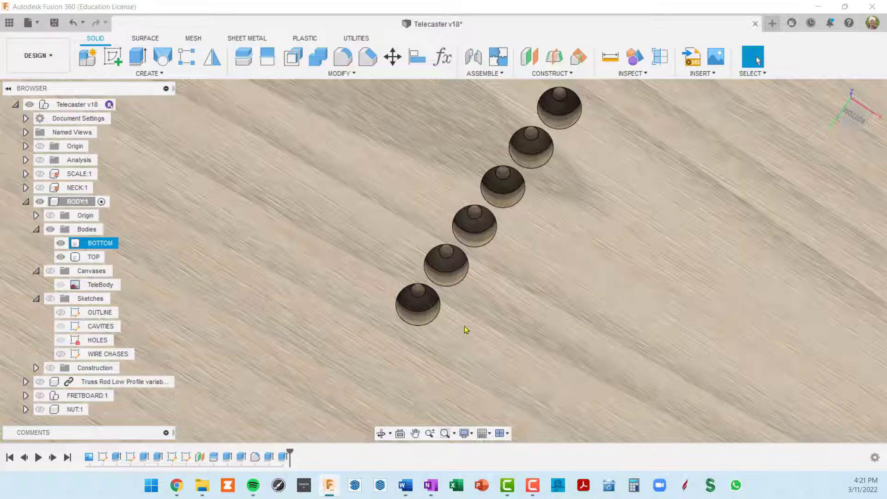
{"action": "middle_click_drag", "start_coordinate": [466, 330], "coordinate": [458, 425], "text": "shift"}
{"action": "scroll", "coordinate": [540, 319], "scroll_direction": "down", "scroll_amount": 5}
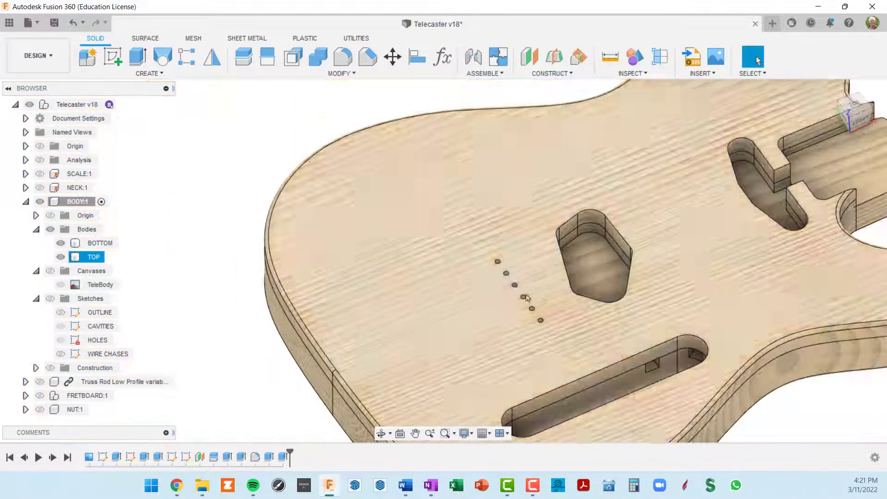
{"action": "middle_click_drag", "start_coordinate": [527, 298], "coordinate": [546, 301], "text": "shift"}
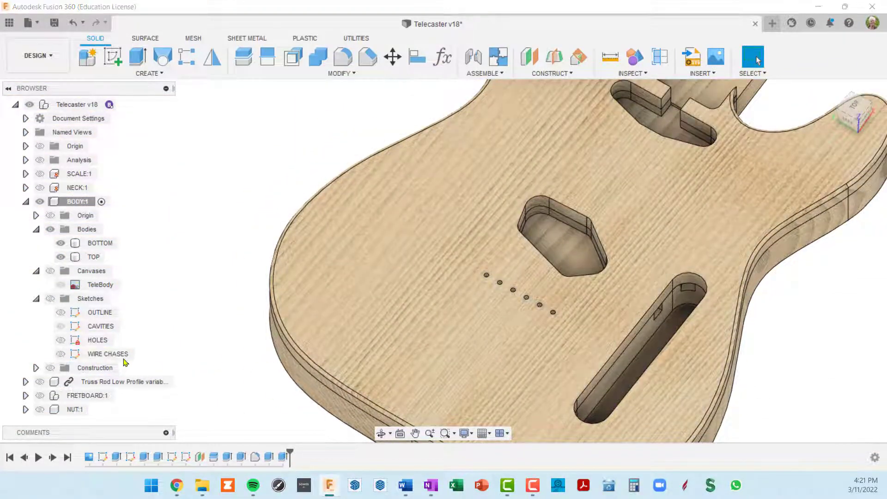
- Show the body's sketches again with CAVITIES hidden, leaving the HOLES circles visible around the bridge
{"action": "left_click", "coordinate": [50, 299]}
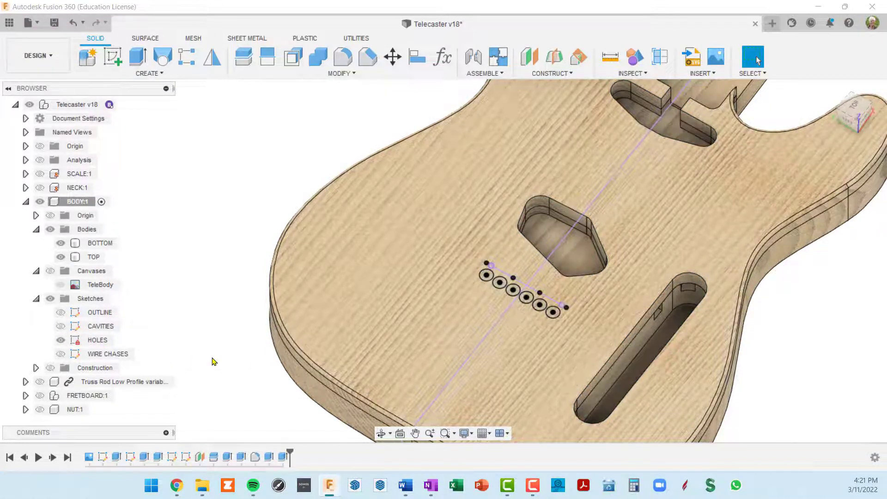
{"action": "scroll", "coordinate": [545, 305], "scroll_direction": "up", "scroll_amount": 4}
{"action": "scroll", "coordinate": [545, 304], "scroll_direction": "up", "scroll_amount": 5}
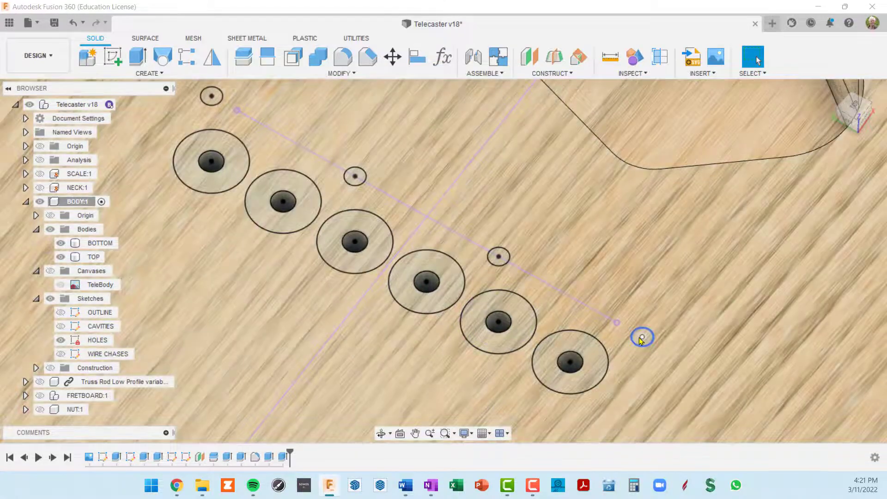
{"action": "scroll", "coordinate": [640, 337], "scroll_direction": "up", "scroll_amount": 3}
{"action": "left_click", "coordinate": [639, 340]}
{"action": "scroll", "coordinate": [640, 340], "scroll_direction": "down", "scroll_amount": 3}
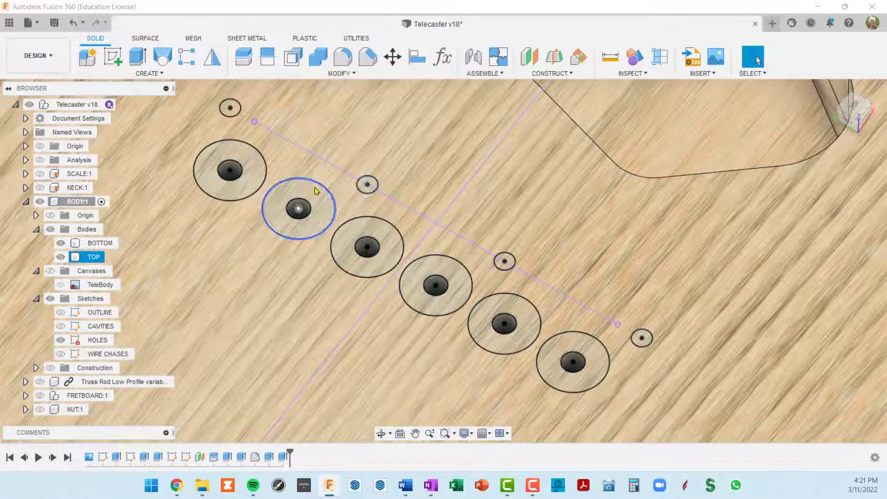
{"action": "middle_click_drag", "start_coordinate": [327, 185], "coordinate": [369, 225]}
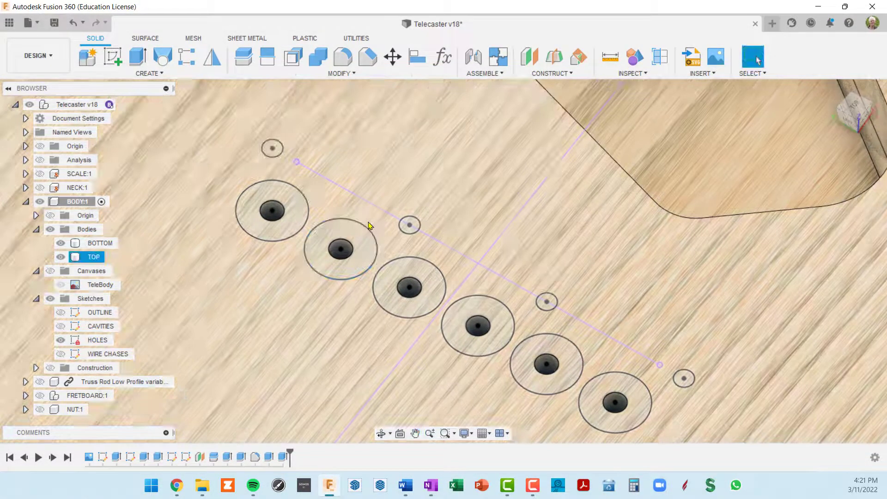
- Start an Extrude with the first two small bridge mounting circles, including both halves of the split one, as profiles
{"action": "key", "text": "e"}
{"action": "scroll", "coordinate": [318, 164], "scroll_direction": "up", "scroll_amount": 3}
{"action": "left_click", "coordinate": [247, 142]}
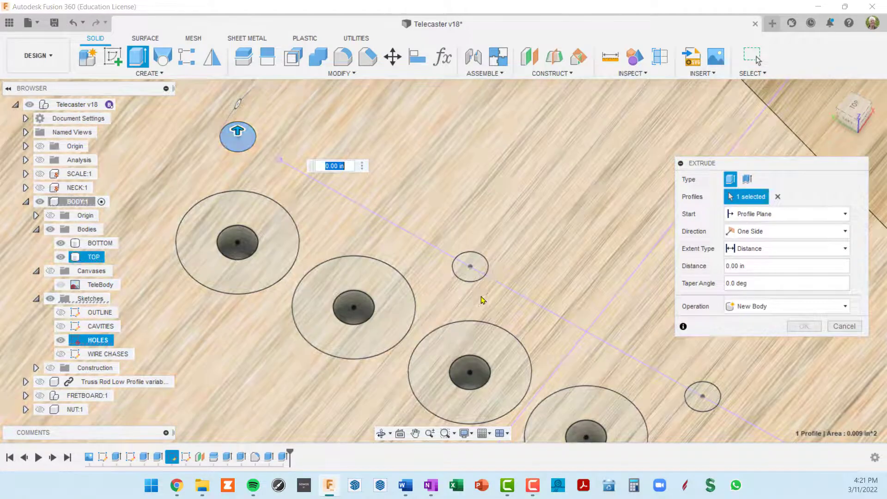
{"action": "left_click", "coordinate": [473, 273]}
{"action": "scroll", "coordinate": [472, 273], "scroll_direction": "up", "scroll_amount": 2}
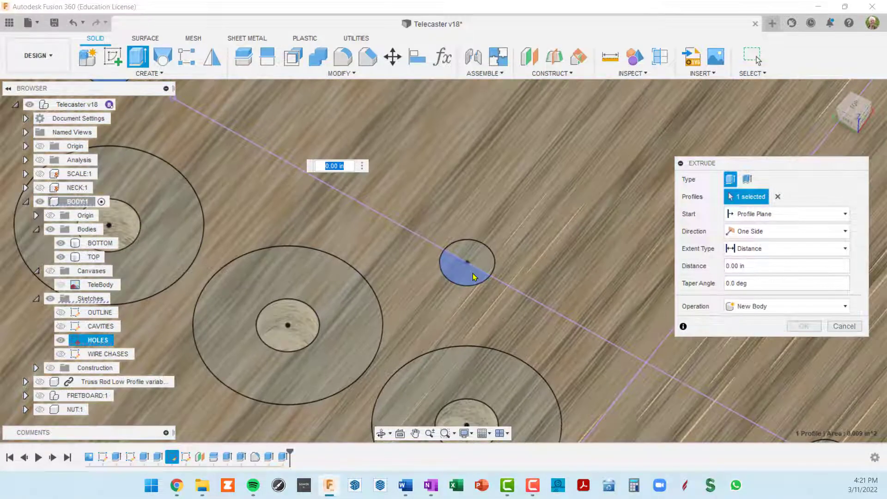
{"action": "left_click", "coordinate": [484, 263]}
{"action": "scroll", "coordinate": [513, 296], "scroll_direction": "down", "scroll_amount": 3}
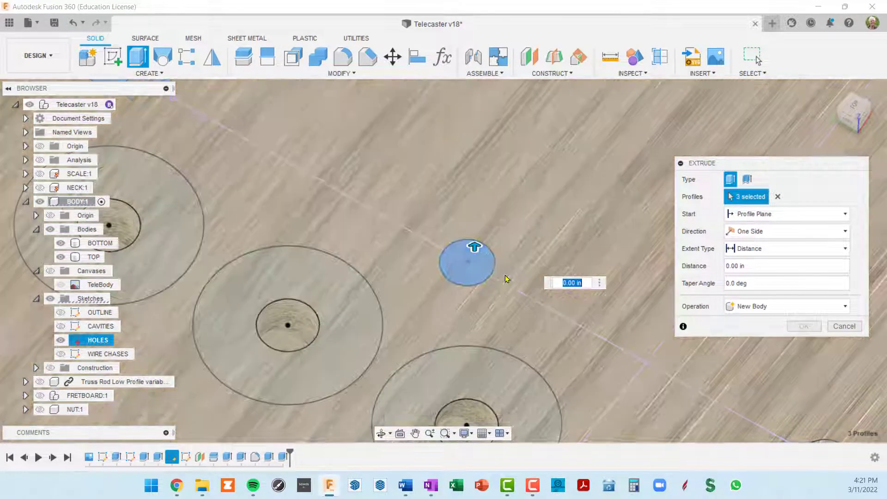
- Add the other two small bridge mounting circles, including both halves of the split one, to the Extrude profiles
{"action": "scroll", "coordinate": [520, 306], "scroll_direction": "down", "scroll_amount": 3}
{"action": "middle_click_drag", "start_coordinate": [604, 336], "coordinate": [471, 272]}
{"action": "scroll", "coordinate": [471, 271], "scroll_direction": "up", "scroll_amount": 3}
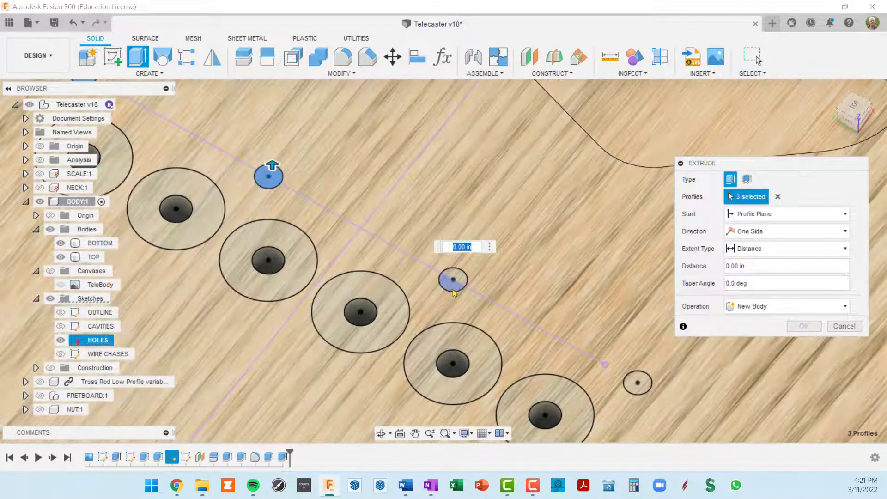
{"action": "left_click", "coordinate": [453, 289]}
{"action": "left_click", "coordinate": [461, 275]}
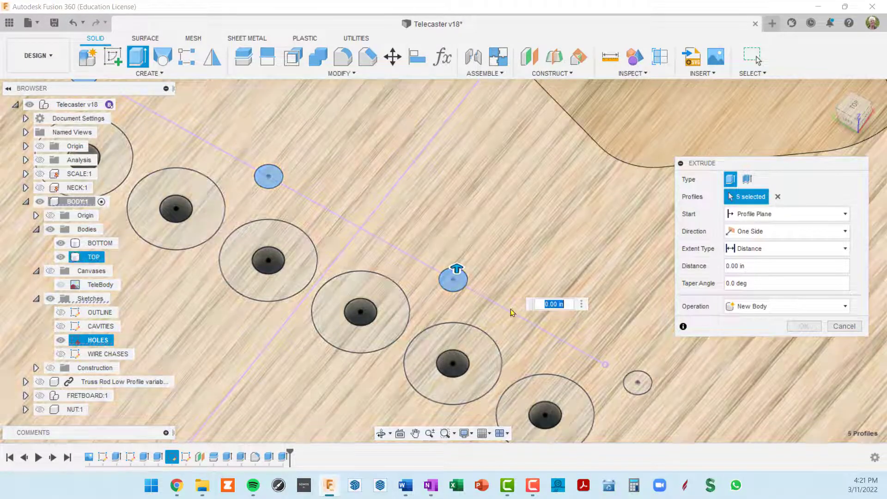
{"action": "scroll", "coordinate": [580, 287], "scroll_direction": "up", "scroll_amount": 1}
{"action": "middle_click_drag", "start_coordinate": [580, 288], "coordinate": [496, 201]}
{"action": "left_click", "coordinate": [558, 304]}
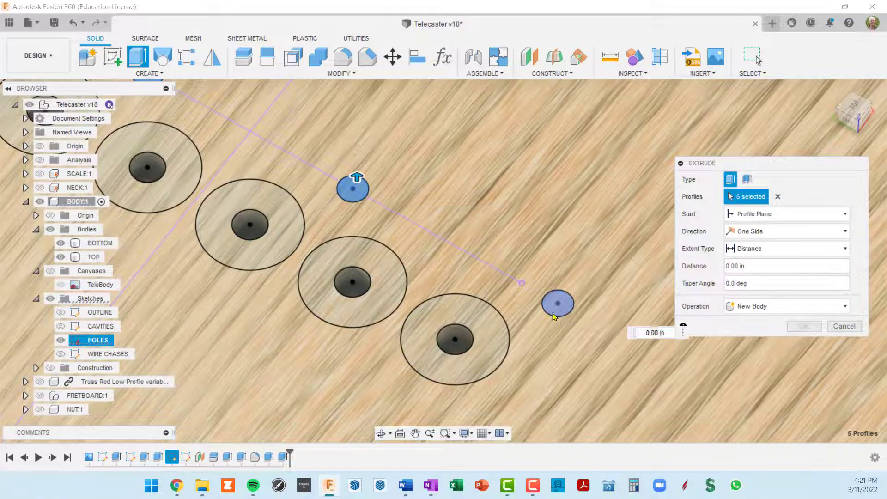
{"action": "scroll", "coordinate": [562, 319], "scroll_direction": "down", "scroll_amount": 1}
{"action": "scroll", "coordinate": [546, 312], "scroll_direction": "down", "scroll_amount": 4}
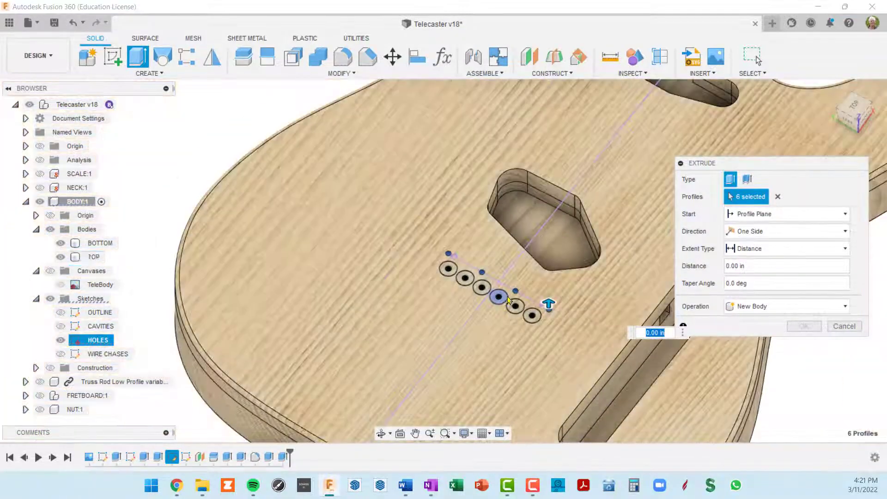
{"action": "scroll", "coordinate": [513, 289], "scroll_direction": "up", "scroll_amount": 4}
{"action": "scroll", "coordinate": [513, 289], "scroll_direction": "up", "scroll_amount": 1}
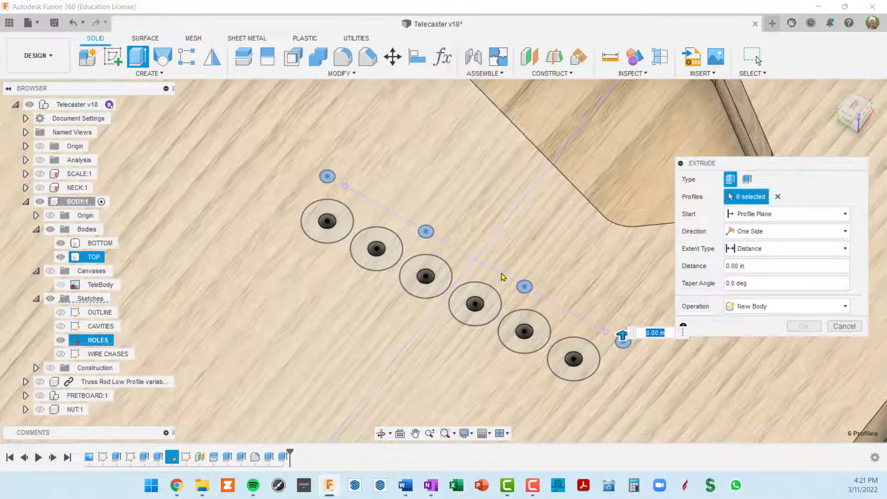
- Cut the four small bridge mounting circles 0.25 in down into the body
{"action": "scroll", "coordinate": [502, 277], "scroll_direction": "down", "scroll_amount": 3}
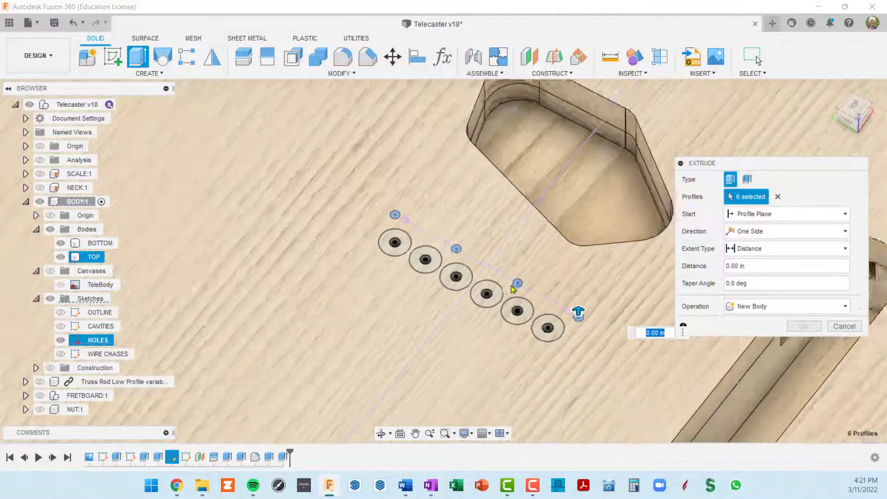
{"action": "middle_click_drag", "start_coordinate": [515, 300], "coordinate": [516, 267]}
{"action": "left_click_drag", "start_coordinate": [518, 264], "coordinate": [519, 276]}
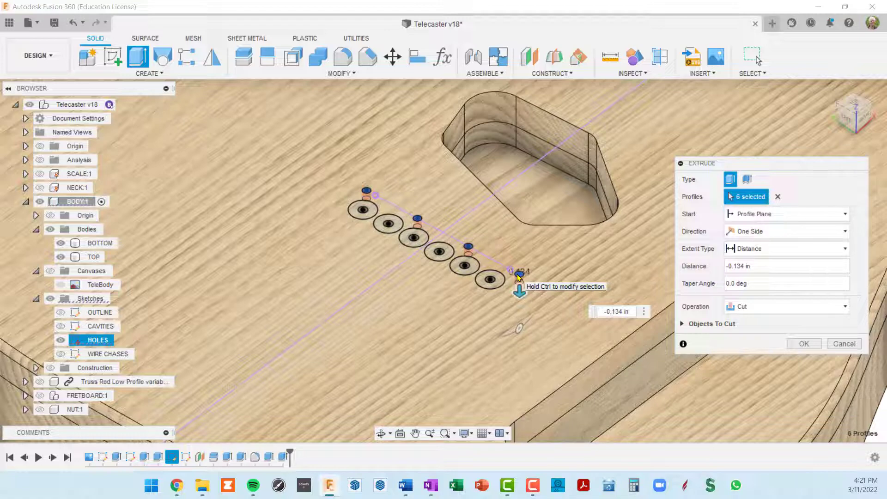
{"action": "type", "text": "5"}
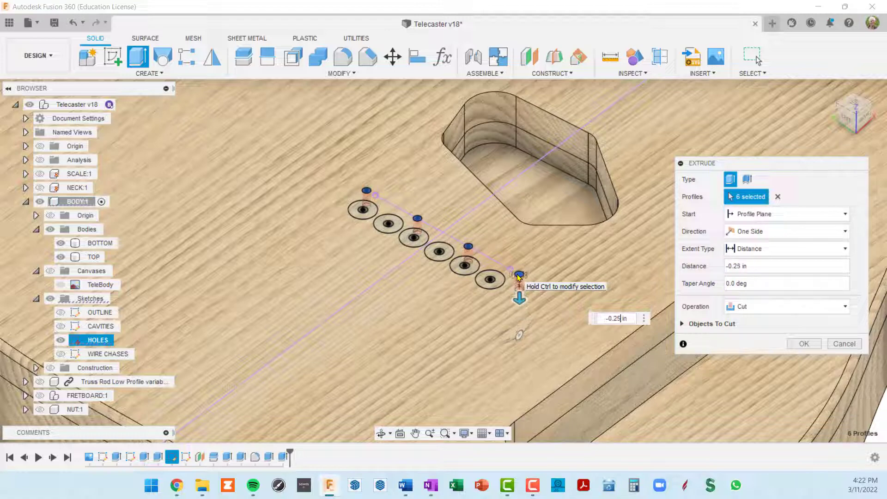
{"action": "key", "text": "Return"}
{"action": "scroll", "coordinate": [452, 282], "scroll_direction": "up", "scroll_amount": 5}
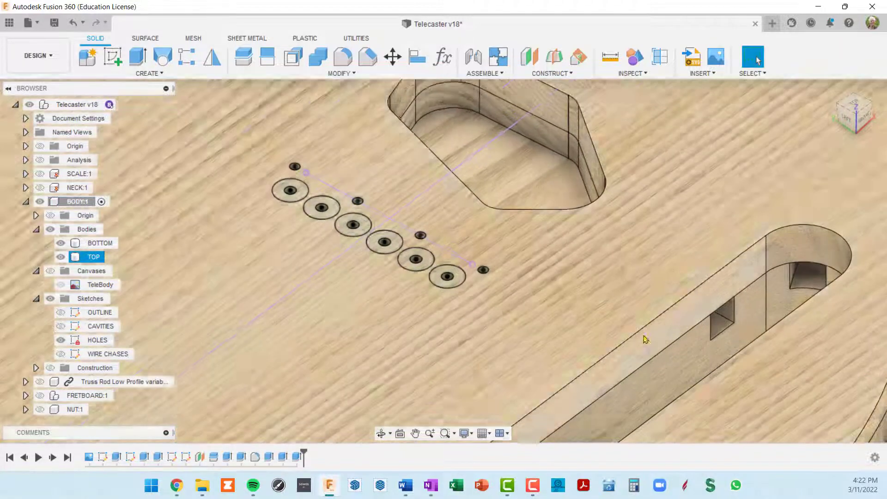
{"action": "scroll", "coordinate": [476, 253], "scroll_direction": "up", "scroll_amount": 1}
{"action": "scroll", "coordinate": [475, 259], "scroll_direction": "down", "scroll_amount": 6}
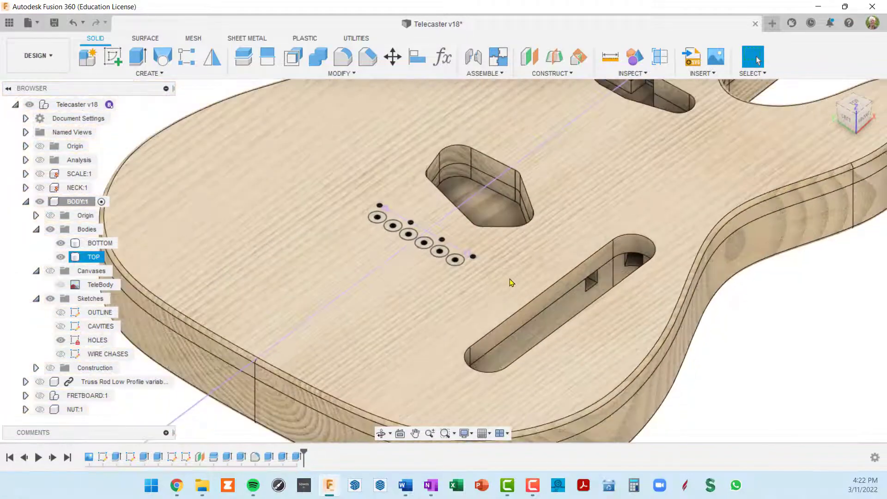
- Open the HOLES sketch for editing and hide the guitar body's solid bodies
{"action": "middle_click_drag", "start_coordinate": [510, 279], "coordinate": [470, 294], "text": "shift"}
{"action": "scroll", "coordinate": [450, 297], "scroll_direction": "down", "scroll_amount": 4}
{"action": "middle_click_drag", "start_coordinate": [723, 305], "coordinate": [580, 298]}
{"action": "scroll", "coordinate": [579, 298], "scroll_direction": "up", "scroll_amount": 3}
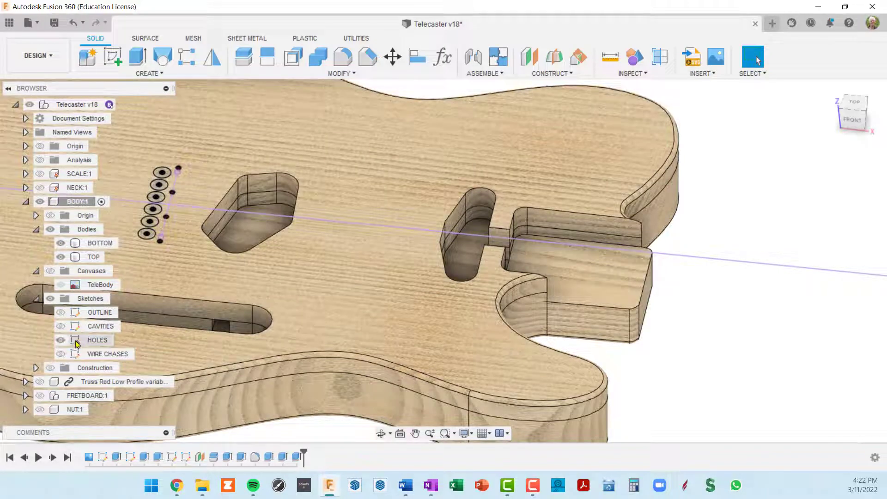
{"action": "double_click", "coordinate": [77, 340]}
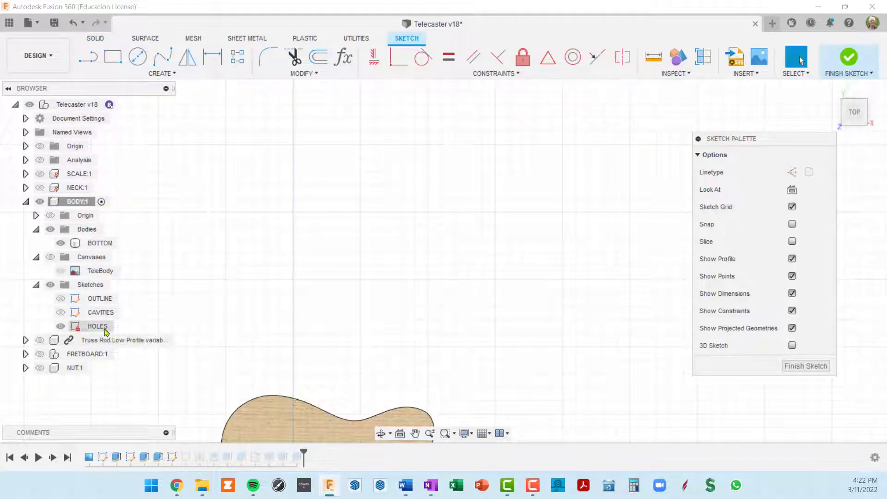
{"action": "scroll", "coordinate": [107, 328], "scroll_direction": "down", "scroll_amount": 1}
{"action": "mouse_move", "coordinate": [463, 321]}
{"action": "middle_mouse_down"}
{"action": "mouse_move", "coordinate": [574, 112]}
{"action": "mouse_move", "coordinate": [569, 96]}
{"action": "middle_mouse_up"}
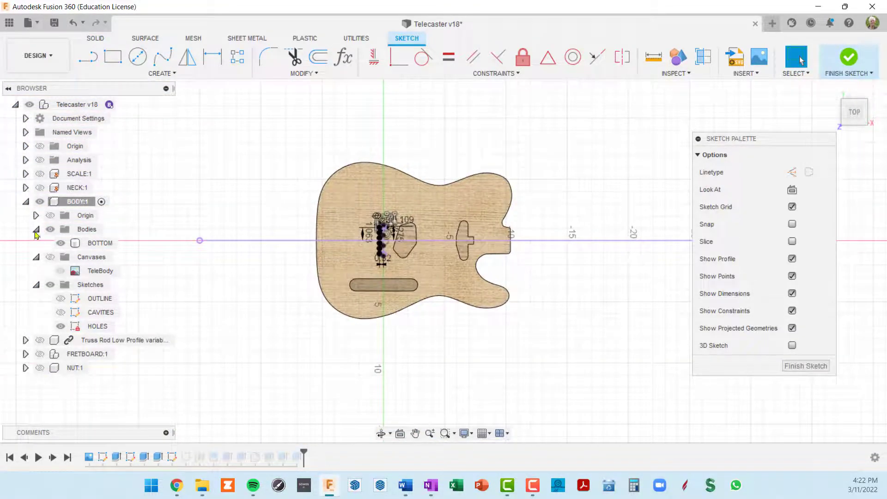
{"action": "left_click", "coordinate": [49, 229]}
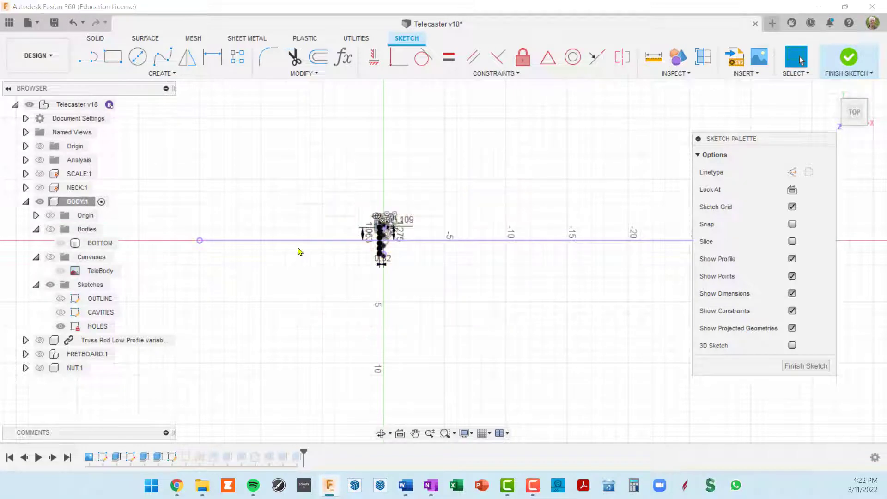
{"action": "scroll", "coordinate": [382, 248], "scroll_direction": "up", "scroll_amount": 3}
{"action": "scroll", "coordinate": [382, 248], "scroll_direction": "up", "scroll_amount": 3}
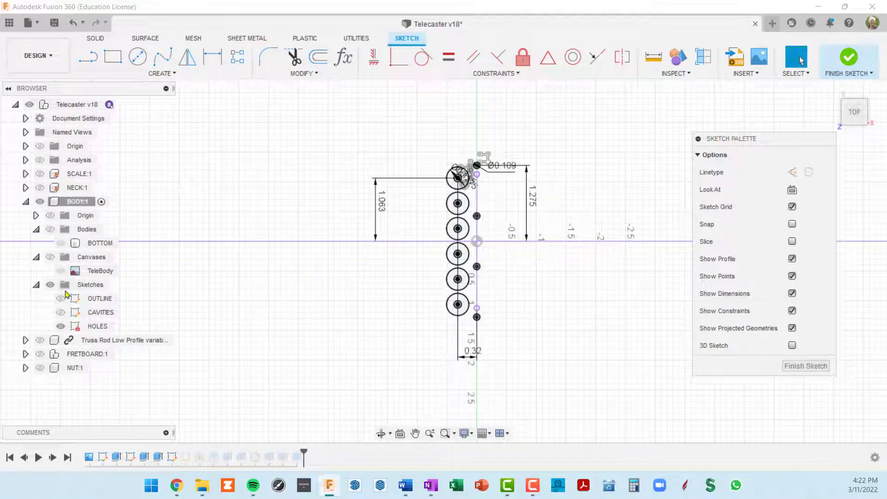
- Show the TeleBody canvas and read the callout for the neck pocket's four mounting holes
{"action": "left_click", "coordinate": [61, 272]}
{"action": "left_click", "coordinate": [60, 271]}
{"action": "left_click", "coordinate": [60, 270]}
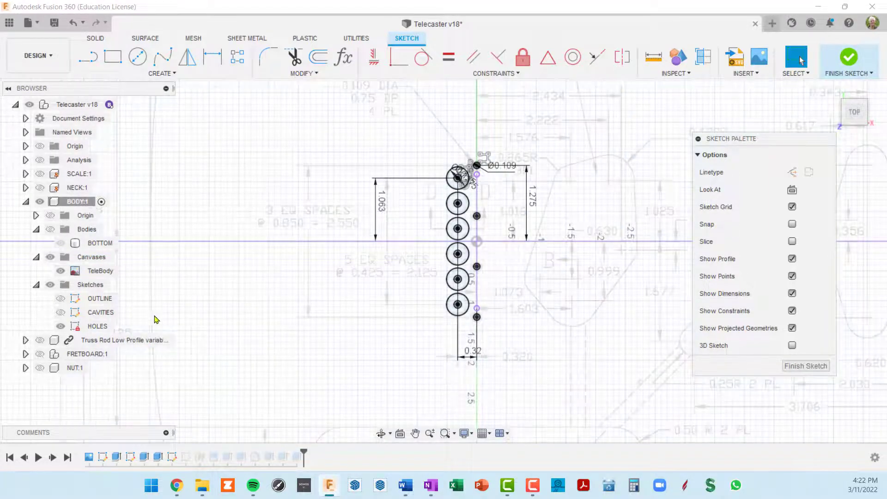
{"action": "scroll", "coordinate": [278, 327], "scroll_direction": "down", "scroll_amount": 3}
{"action": "scroll", "coordinate": [416, 273], "scroll_direction": "up", "scroll_amount": 6}
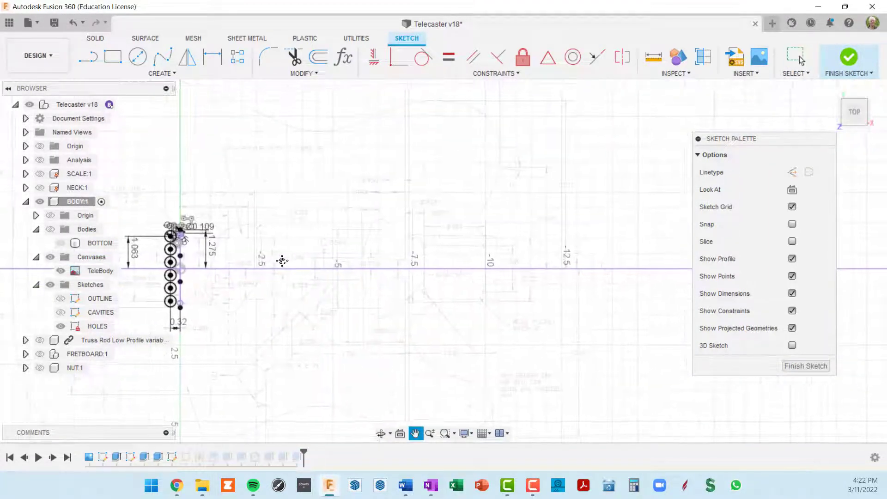
{"action": "mouse_move", "coordinate": [426, 247]}
{"action": "middle_mouse_down"}
{"action": "mouse_move", "coordinate": [505, 232]}
{"action": "mouse_move", "coordinate": [545, 244]}
{"action": "middle_mouse_up"}
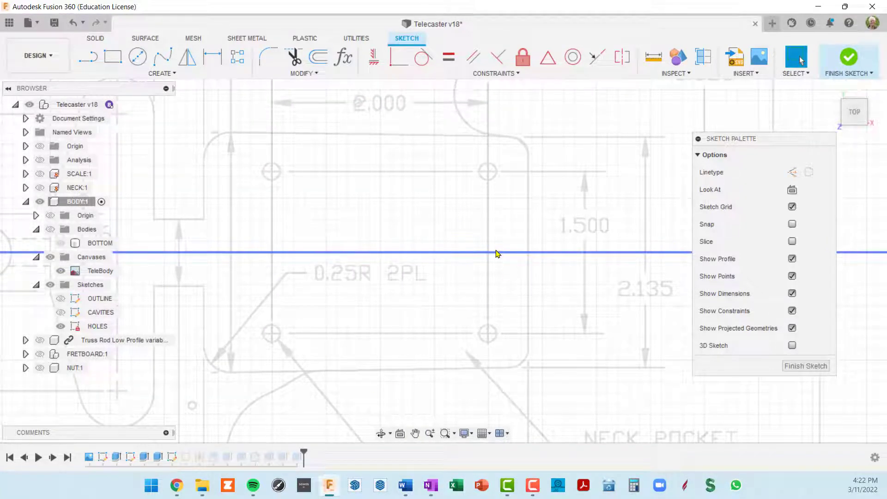
{"action": "scroll", "coordinate": [519, 315], "scroll_direction": "down", "scroll_amount": 2}
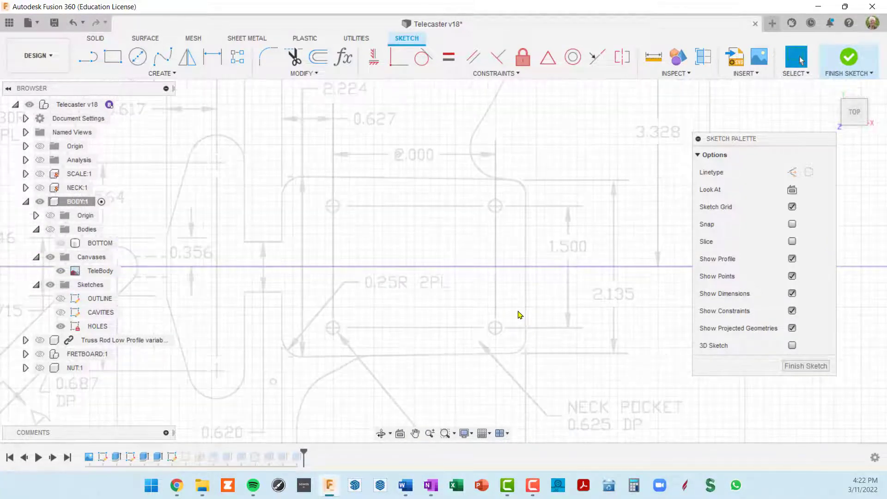
{"action": "scroll", "coordinate": [524, 313], "scroll_direction": "down", "scroll_amount": 2}
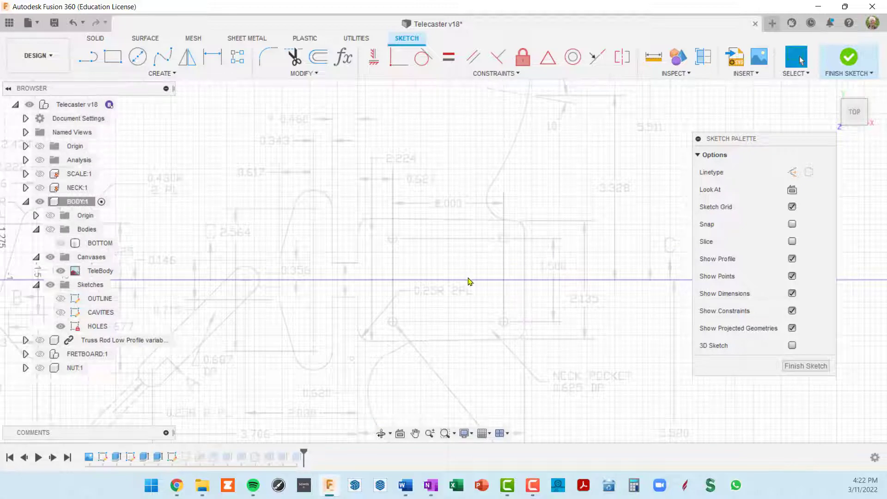
{"action": "scroll", "coordinate": [489, 269], "scroll_direction": "up", "scroll_amount": 5}
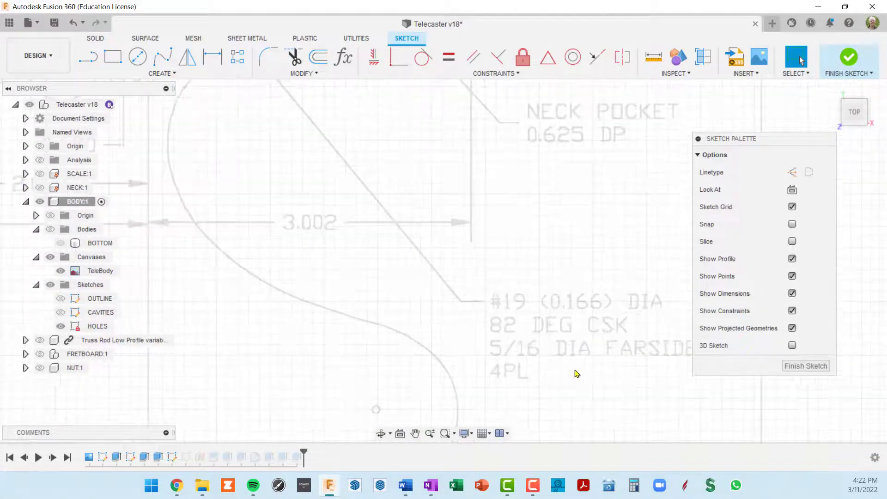
{"action": "middle_click_drag", "start_coordinate": [576, 374], "coordinate": [499, 333]}
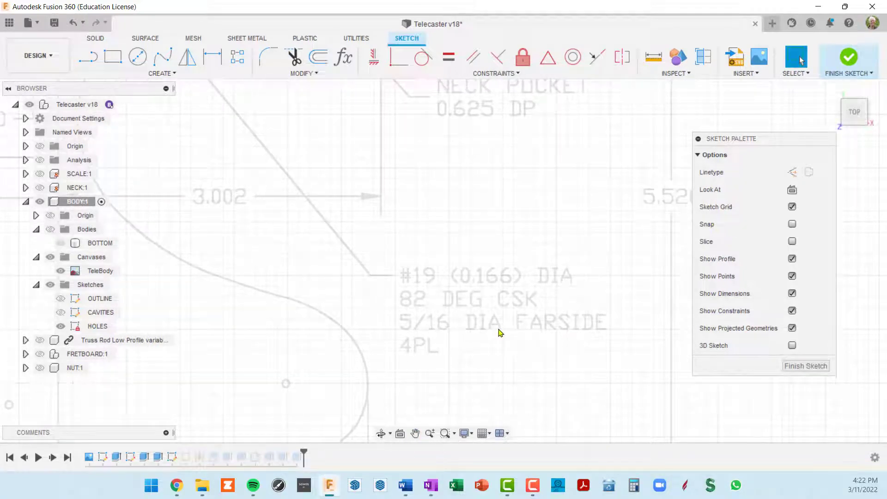
{"action": "scroll", "coordinate": [505, 330], "scroll_direction": "down", "scroll_amount": 5}
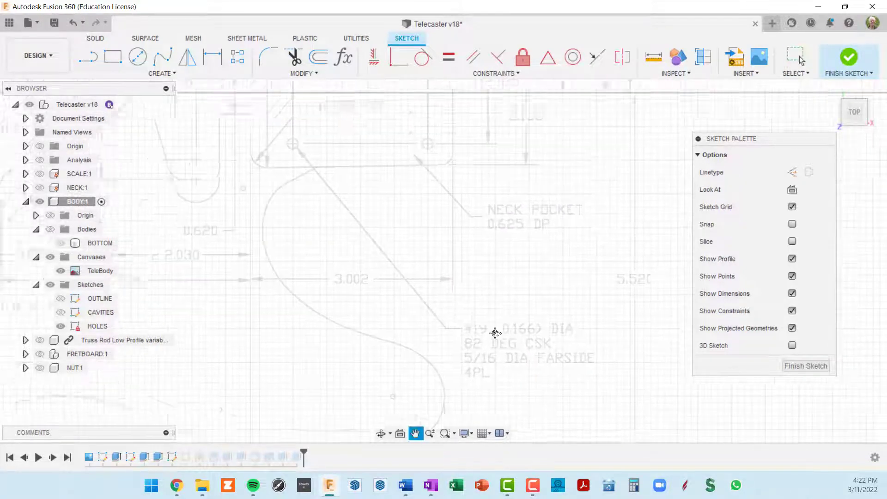
- Sketch a 5/16 in diameter circle centred on the neck pocket's lower hole nearest the bridge
{"action": "scroll", "coordinate": [351, 244], "scroll_direction": "up", "scroll_amount": 5}
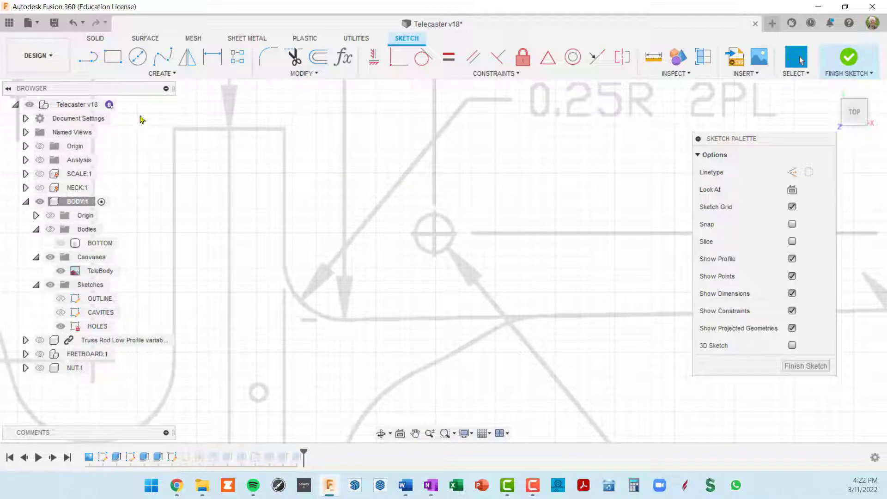
{"action": "left_click", "coordinate": [138, 57]}
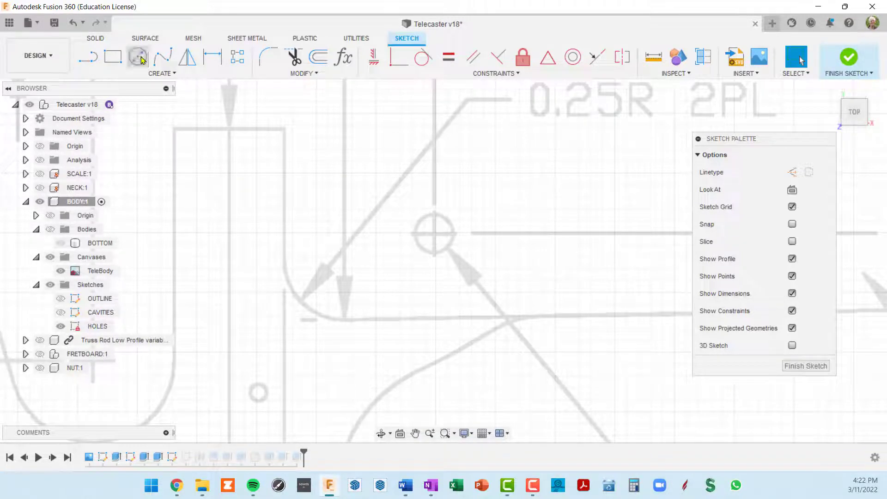
{"action": "left_click", "coordinate": [435, 235]}
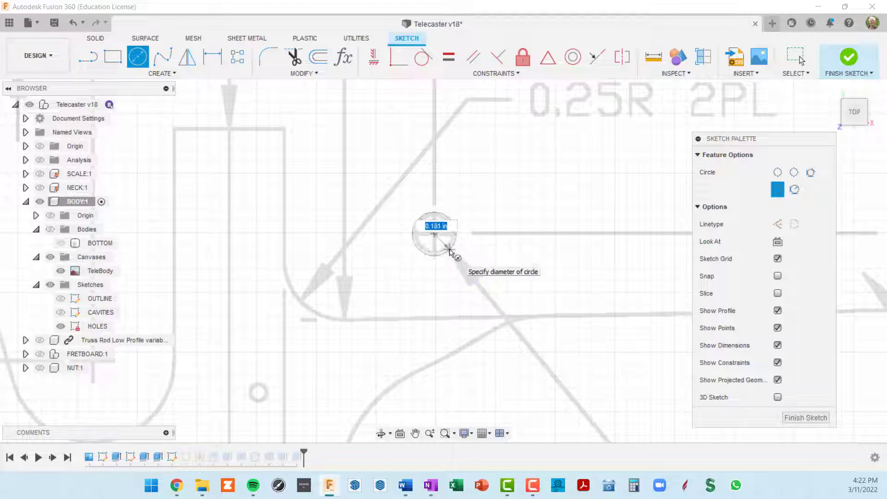
{"action": "type", "text": "5/1"}
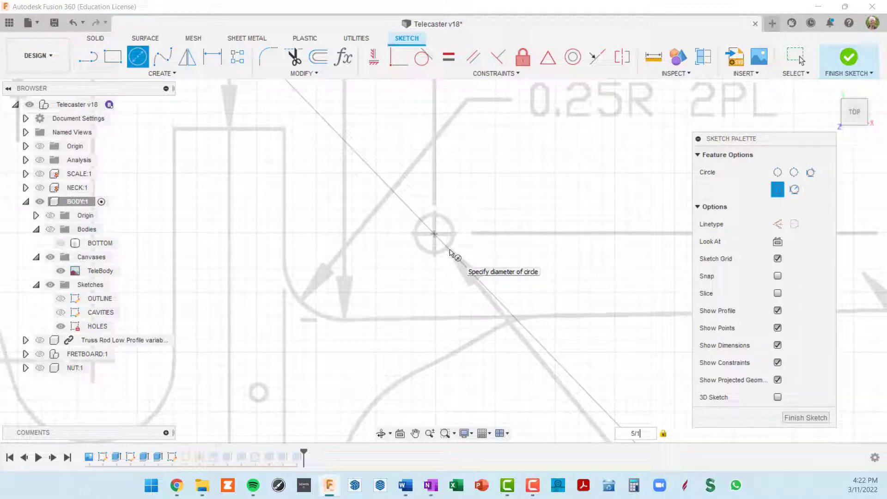
{"action": "type", "text": "6"}
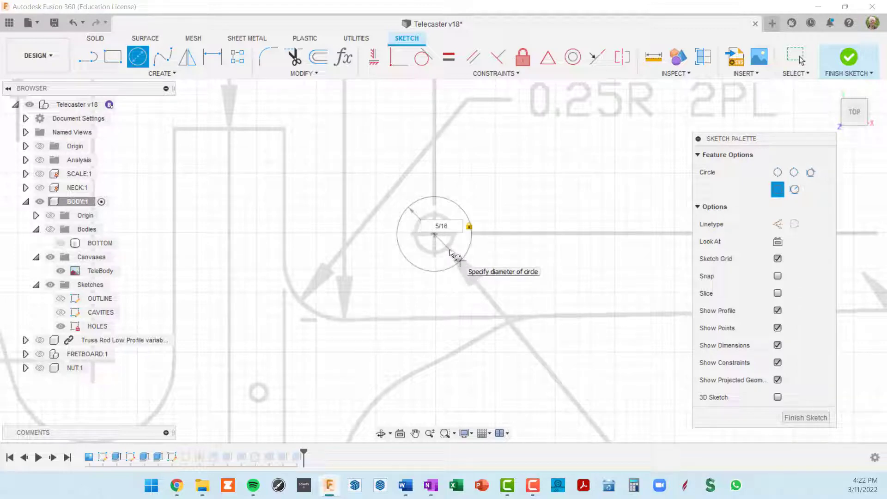
{"action": "key", "text": "Return"}
- Check the neck hole callout again and examine the hole spacing dimensions around the neck pocket on the canvas
{"action": "scroll", "coordinate": [459, 262], "scroll_direction": "down", "scroll_amount": 10}
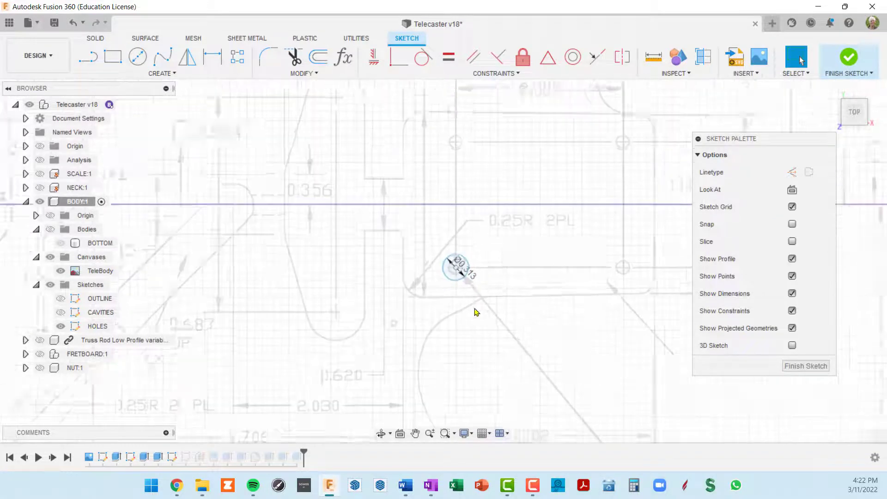
{"action": "scroll", "coordinate": [566, 244], "scroll_direction": "up", "scroll_amount": 3}
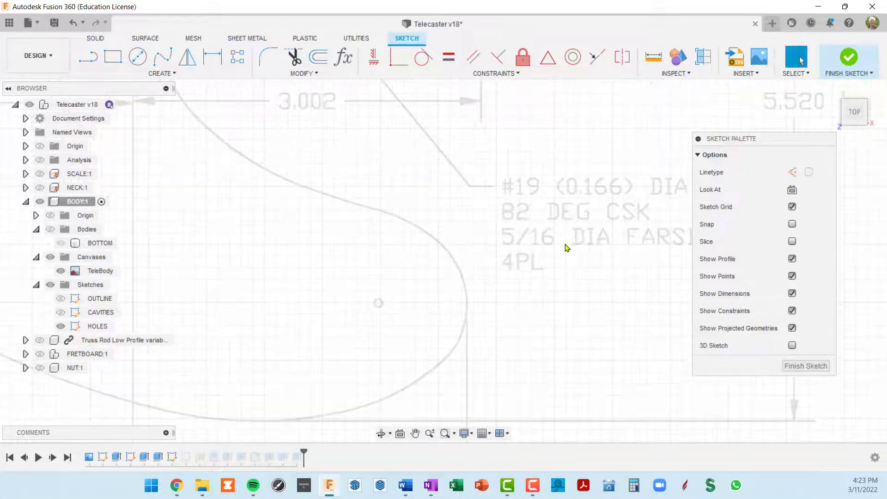
{"action": "mouse_move", "coordinate": [567, 247]}
{"action": "middle_mouse_down"}
{"action": "mouse_move", "coordinate": [592, 266]}
{"action": "mouse_move", "coordinate": [584, 257]}
{"action": "middle_mouse_up"}
{"action": "scroll", "coordinate": [620, 251], "scroll_direction": "down", "scroll_amount": 3}
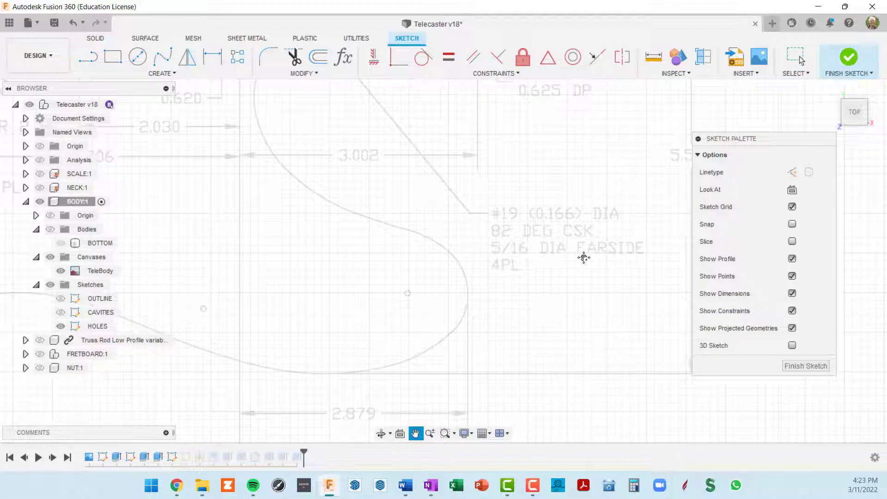
{"action": "scroll", "coordinate": [453, 173], "scroll_direction": "down", "scroll_amount": 6}
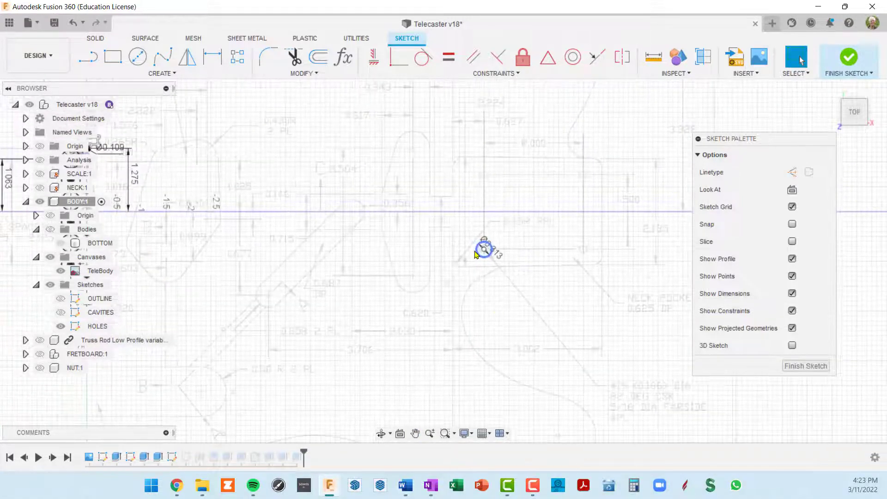
{"action": "scroll", "coordinate": [476, 253], "scroll_direction": "up", "scroll_amount": 6}
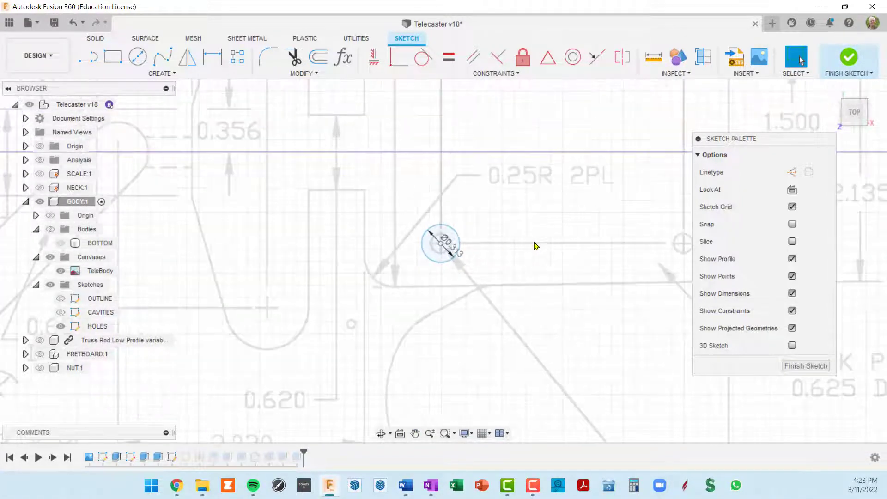
{"action": "middle_click_drag", "start_coordinate": [536, 245], "coordinate": [491, 244]}
{"action": "scroll", "coordinate": [495, 248], "scroll_direction": "down", "scroll_amount": 2}
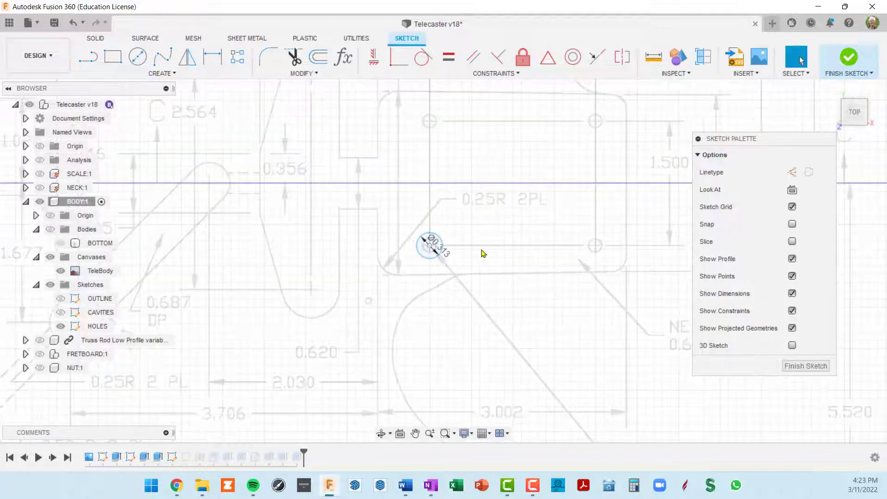
{"action": "middle_click_drag", "start_coordinate": [529, 255], "coordinate": [508, 349]}
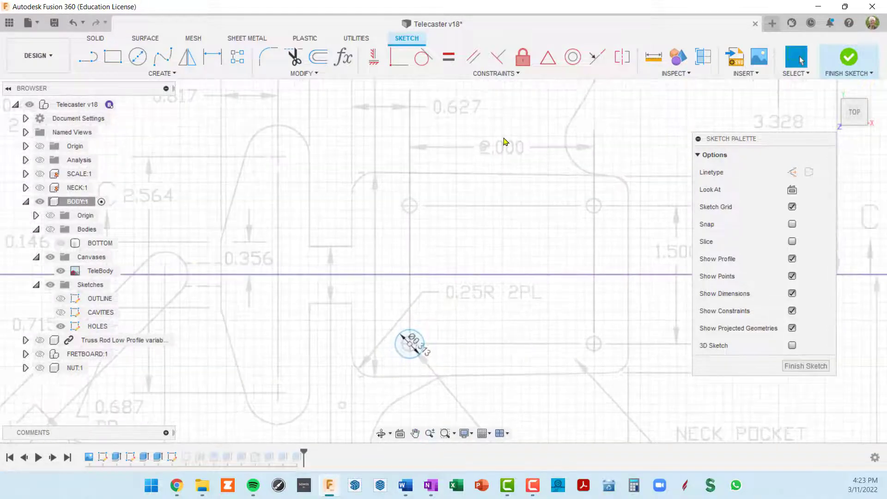
- Copy the 5/16 in circle -2.006 in along X onto the neck pocket's other lower hole
{"action": "left_click", "coordinate": [426, 348]}
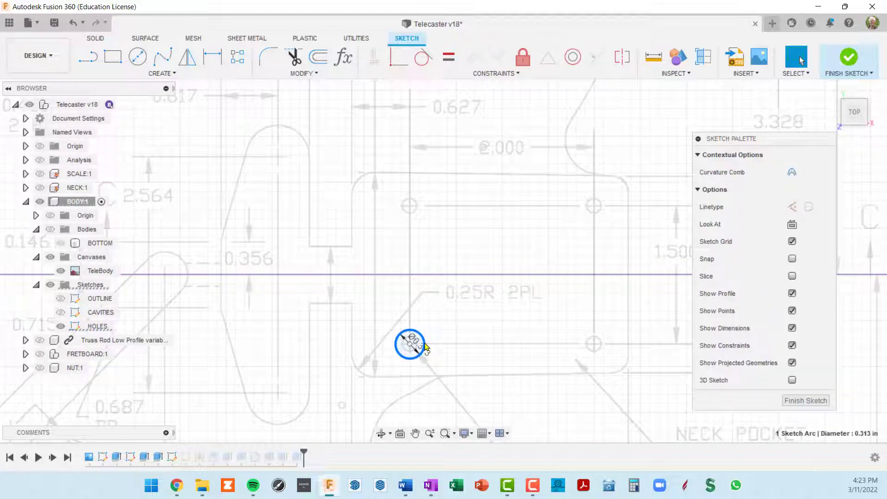
{"action": "key", "text": "m"}
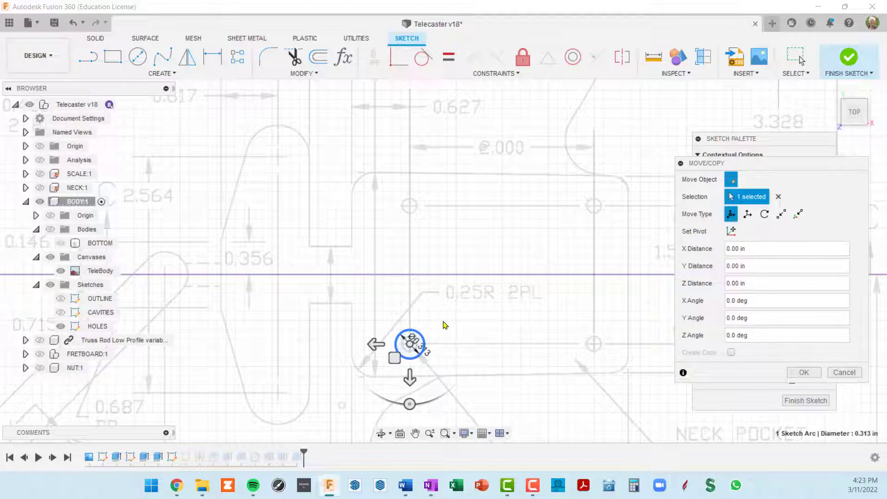
{"action": "mouse_move", "coordinate": [379, 346]}
{"action": "left_mouse_down"}
{"action": "mouse_move", "coordinate": [391, 356]}
{"action": "mouse_move", "coordinate": [566, 389]}
{"action": "left_mouse_up"}
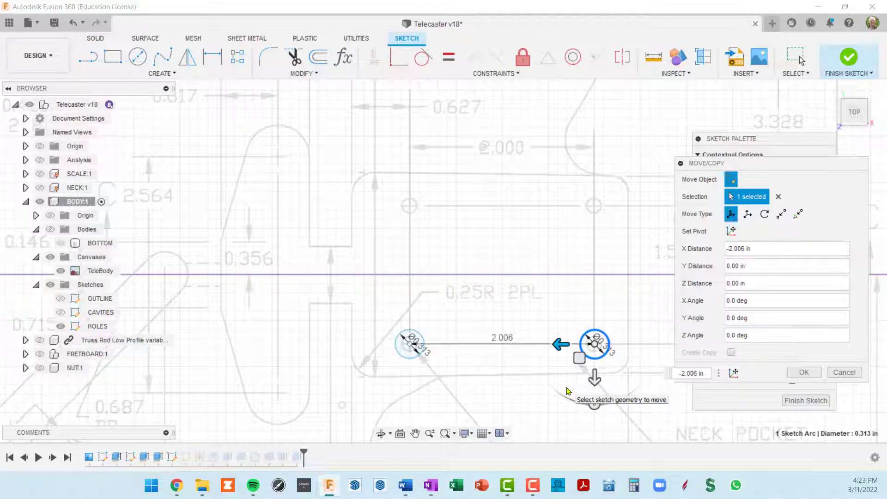
{"action": "key", "text": "Return"}
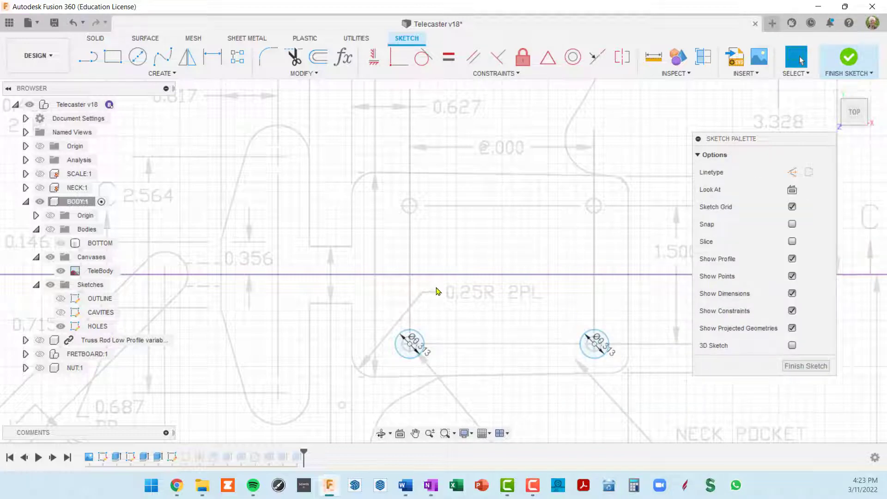
- Dimension the horizontal spacing between the two lower neck hole circles and set it to 2 in
{"action": "scroll", "coordinate": [452, 321], "scroll_direction": "up", "scroll_amount": 3}
{"action": "key", "text": "d"}
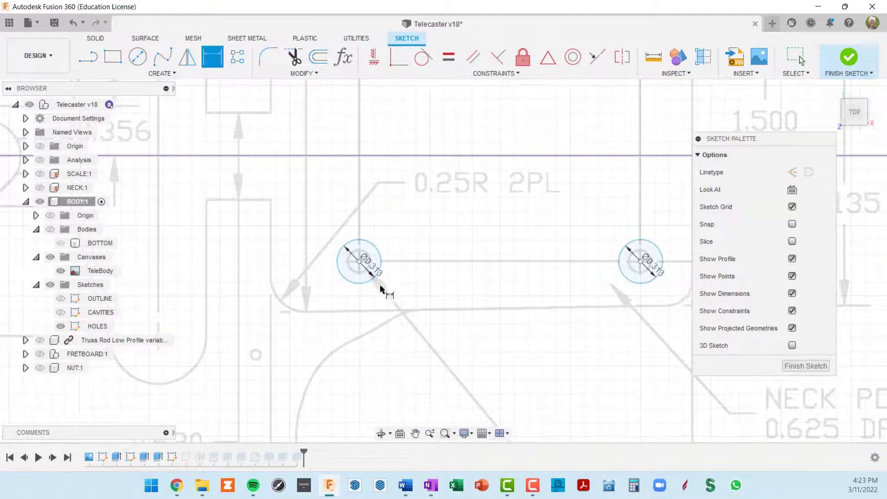
{"action": "left_click", "coordinate": [359, 262]}
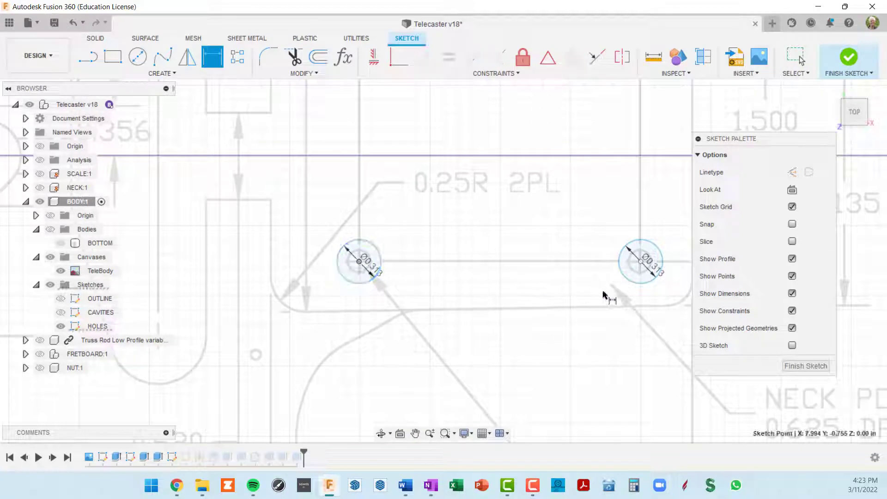
{"action": "left_click", "coordinate": [637, 265]}
{"action": "left_click", "coordinate": [522, 294]}
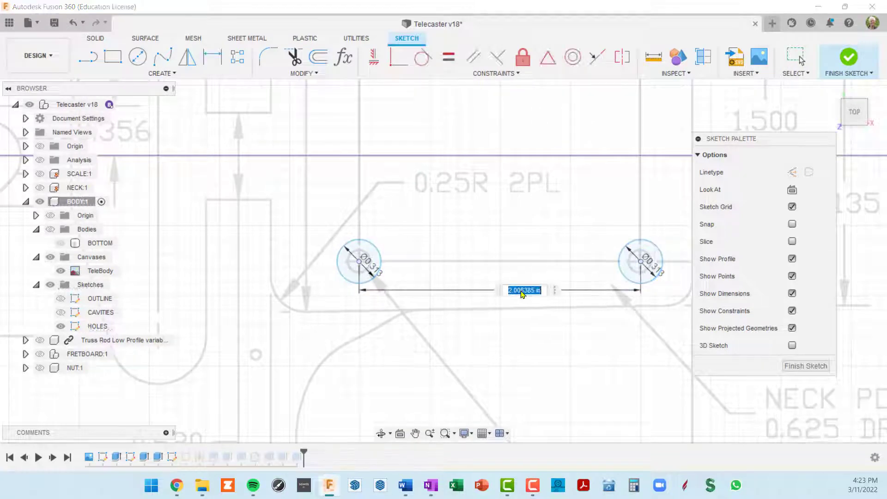
{"action": "key", "text": "Return"}
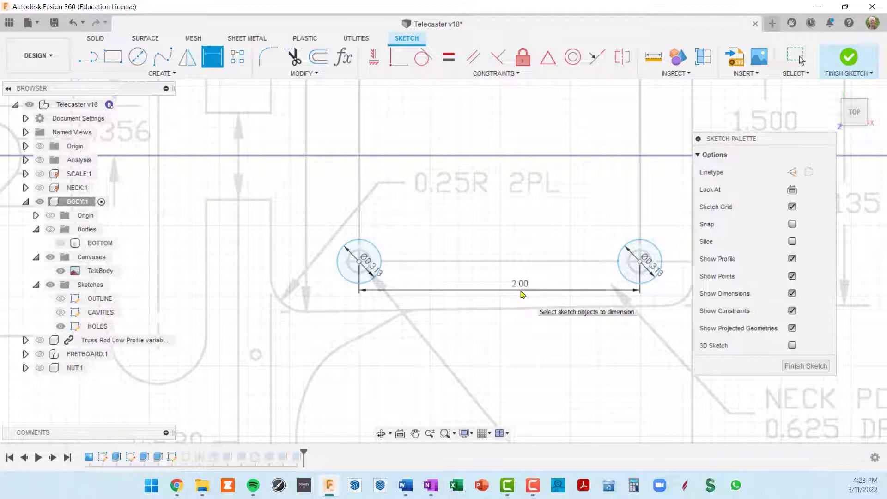
- Set the vertical distance from the body centreline to the lower neck hole farther from the neck's heel end to 0.75 in
{"action": "scroll", "coordinate": [523, 295], "scroll_direction": "down", "scroll_amount": 4}
{"action": "middle_click_drag", "start_coordinate": [527, 273], "coordinate": [409, 290]}
{"action": "key", "text": "Escape"}
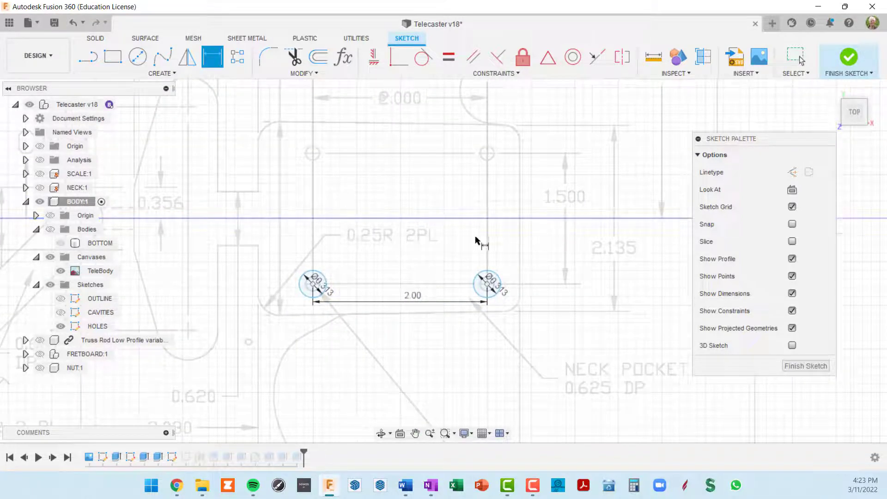
{"action": "left_click", "coordinate": [487, 284]}
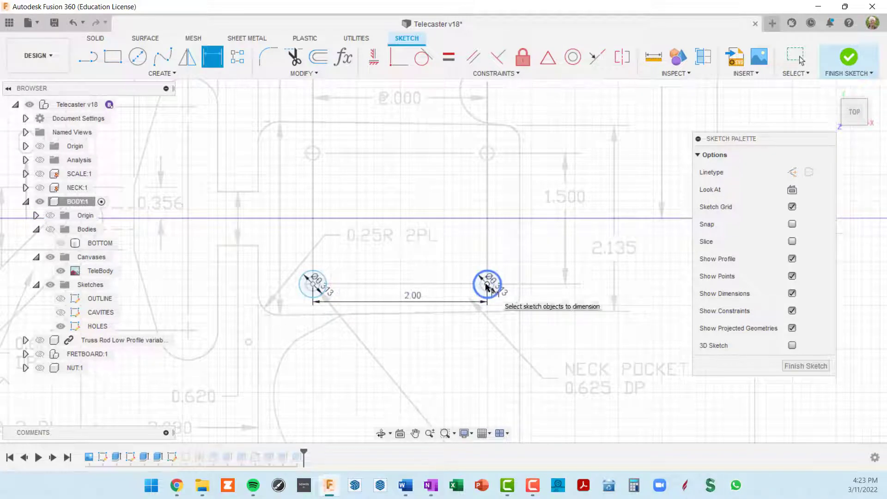
{"action": "left_click", "coordinate": [493, 221]}
{"action": "left_click", "coordinate": [520, 256]}
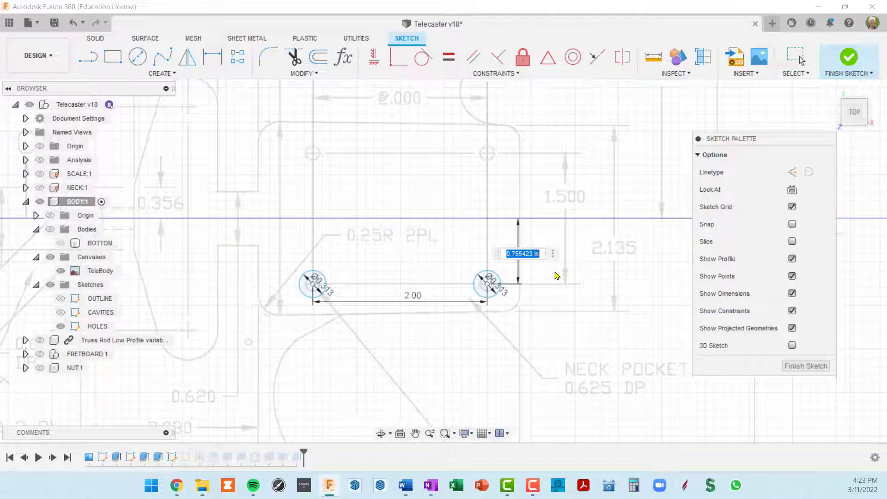
{"action": "type", "text": ".75"}
{"action": "key", "text": "Return"}
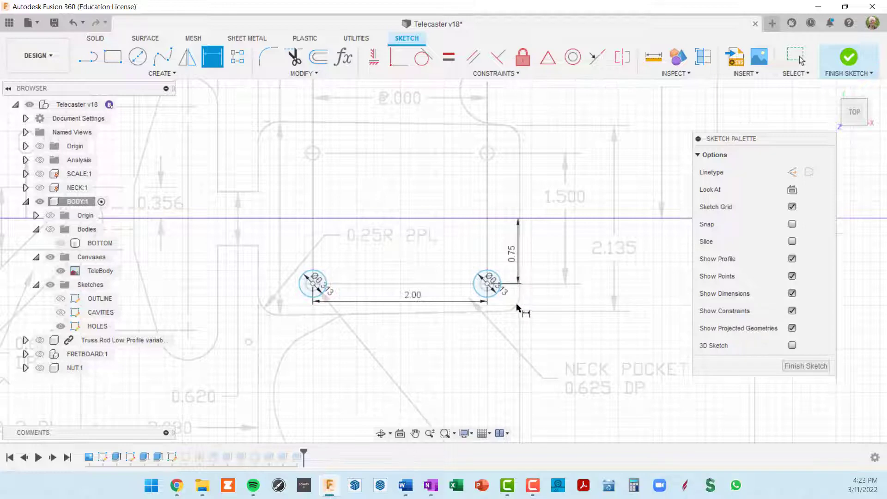
- Examine the canvas dimensions around the neck pocket for the holes' offset from the pocket's end edge
{"action": "scroll", "coordinate": [518, 308], "scroll_direction": "up", "scroll_amount": 3}
{"action": "scroll", "coordinate": [518, 307], "scroll_direction": "down", "scroll_amount": 2}
{"action": "mouse_move", "coordinate": [346, 267]}
{"action": "middle_mouse_down"}
{"action": "mouse_move", "coordinate": [444, 266]}
{"action": "mouse_move", "coordinate": [410, 323]}
{"action": "mouse_move", "coordinate": [426, 347]}
{"action": "middle_mouse_up"}
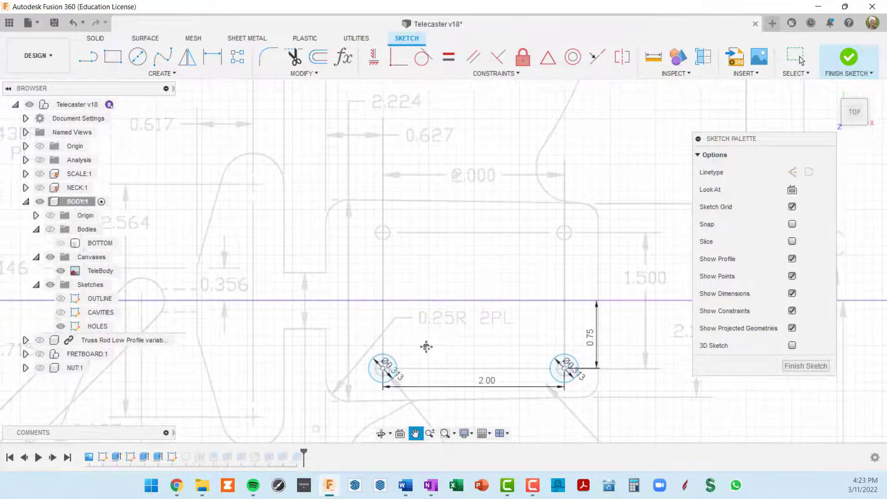
{"action": "key", "text": "d"}
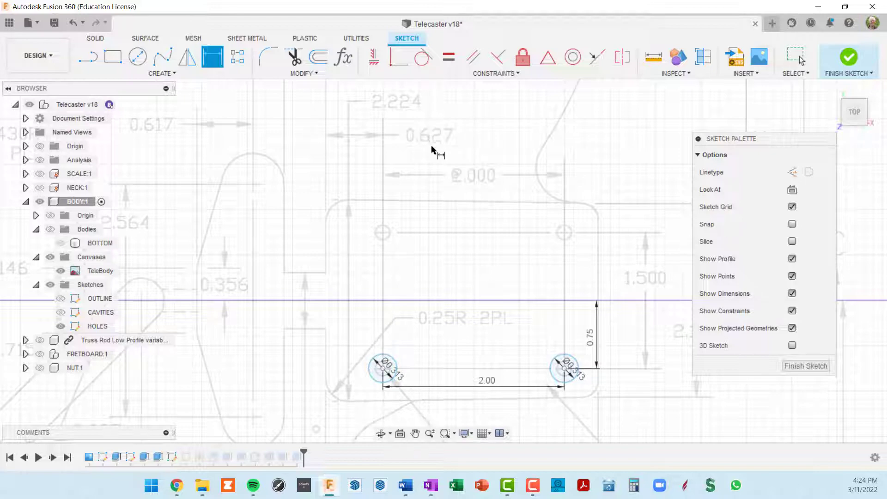
{"action": "scroll", "coordinate": [421, 325], "scroll_direction": "down", "scroll_amount": 3}
{"action": "middle_click_drag", "start_coordinate": [402, 319], "coordinate": [407, 234]}
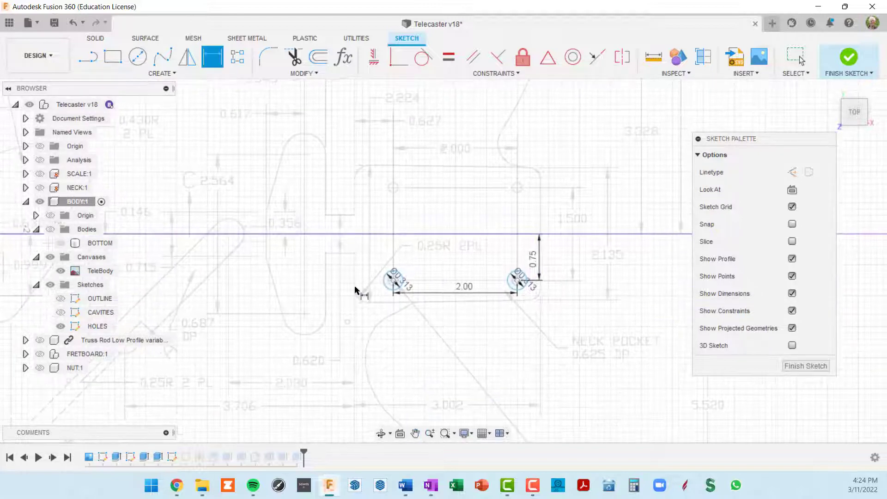
{"action": "scroll", "coordinate": [359, 293], "scroll_direction": "up", "scroll_amount": 4}
{"action": "scroll", "coordinate": [362, 271], "scroll_direction": "down", "scroll_amount": 2}
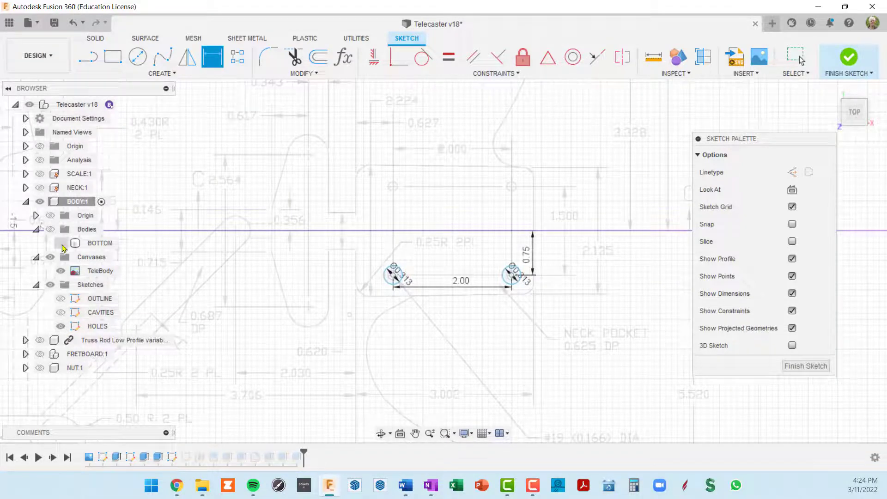
- Show the NECK component, project its straight heel edge into the HOLES sketch, and make the projected line construction
{"action": "left_click", "coordinate": [40, 187]}
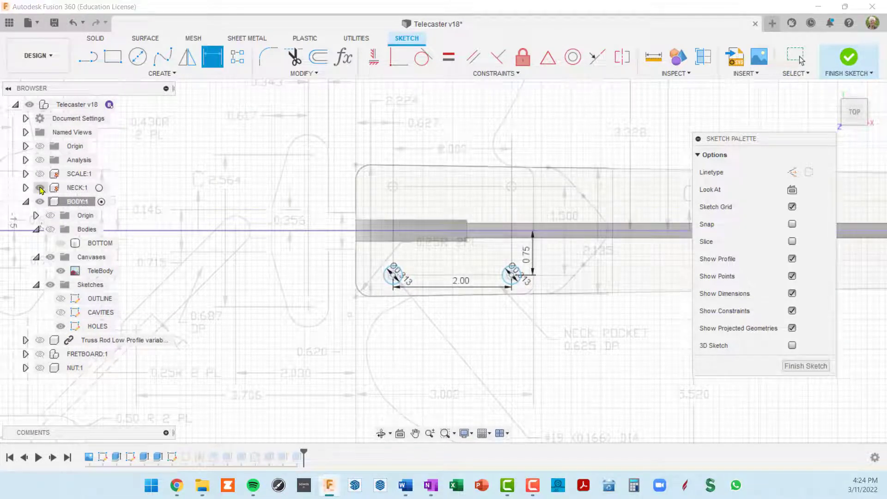
{"action": "scroll", "coordinate": [325, 253], "scroll_direction": "up", "scroll_amount": 2}
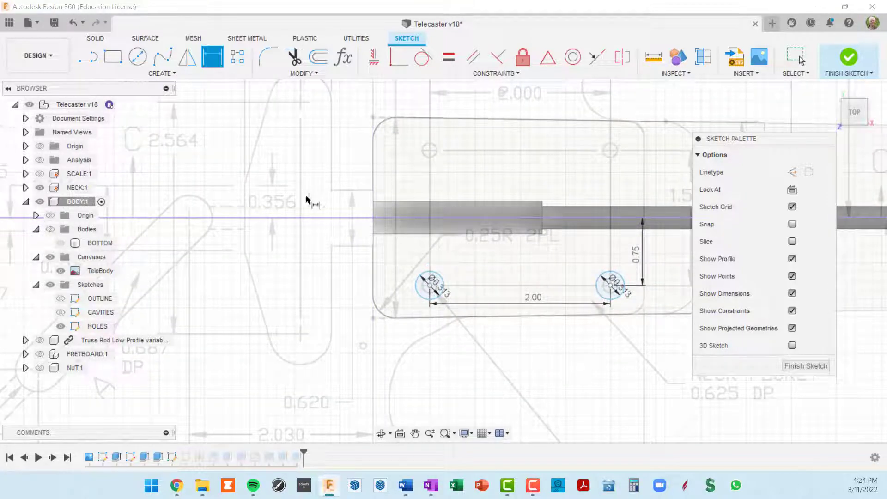
{"action": "key", "text": "p"}
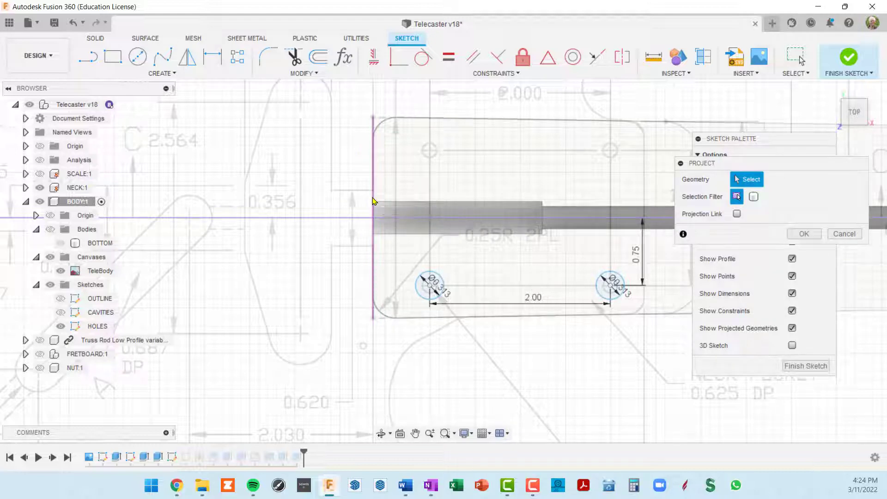
{"action": "left_click", "coordinate": [373, 202]}
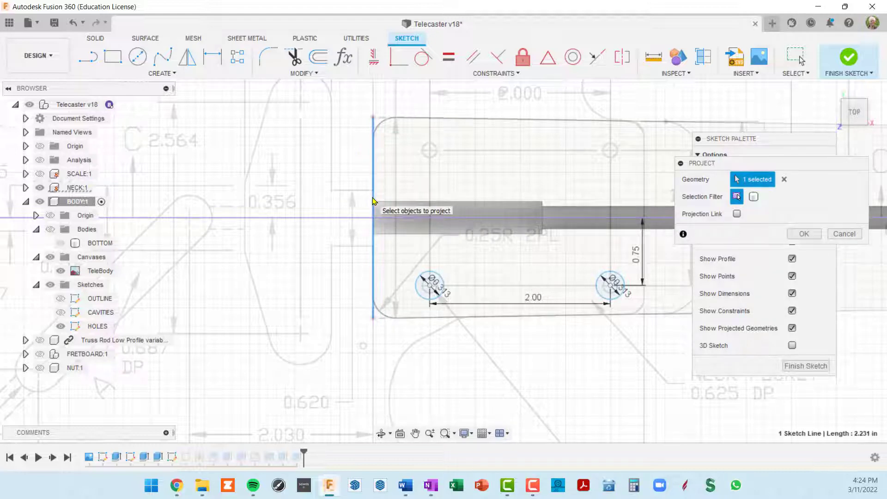
{"action": "left_click", "coordinate": [804, 235]}
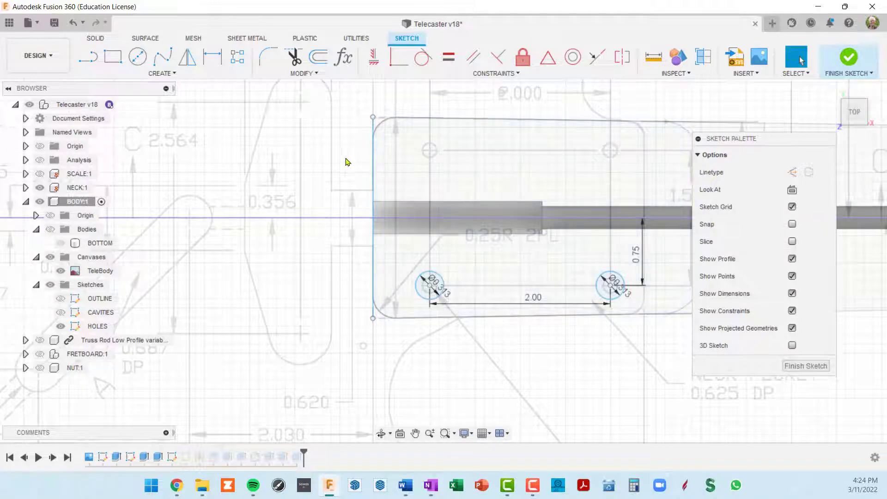
{"action": "left_click", "coordinate": [374, 156]}
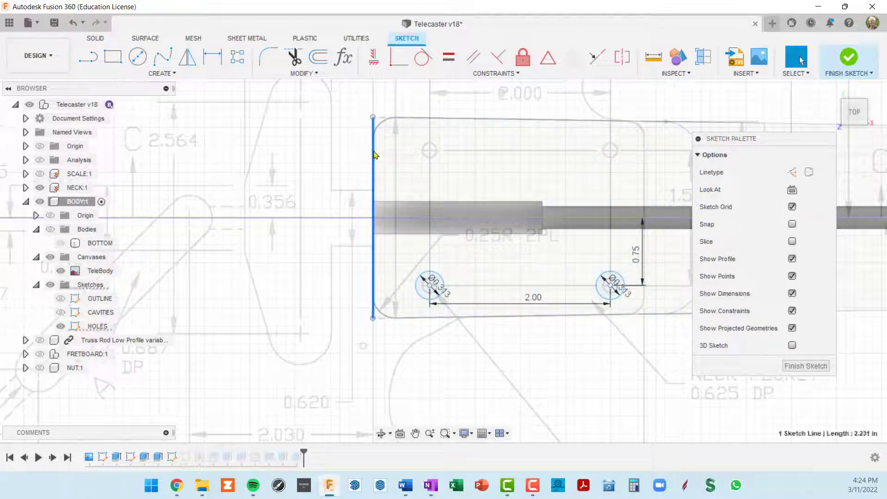
{"action": "key", "text": "x"}
- Set the distance from the projected heel edge to the nearest lower hole's centre to 0.627 in
{"action": "scroll", "coordinate": [422, 321], "scroll_direction": "up", "scroll_amount": 3}
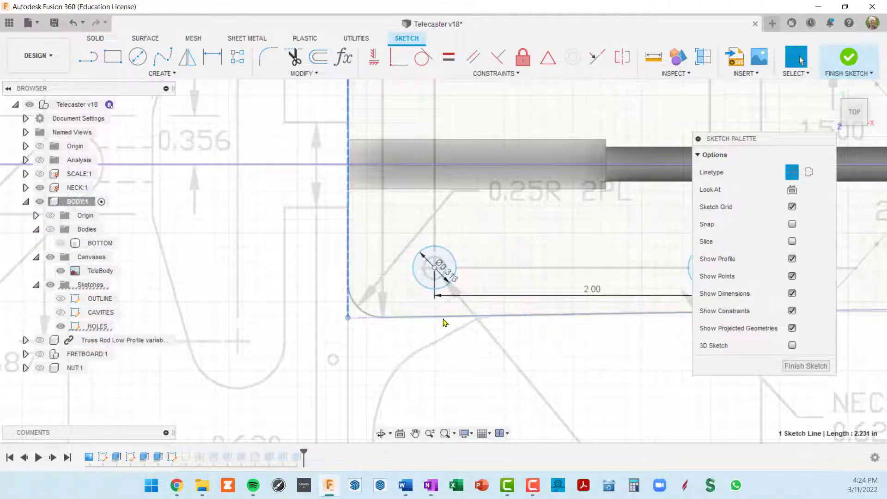
{"action": "scroll", "coordinate": [445, 322], "scroll_direction": "down", "scroll_amount": 5}
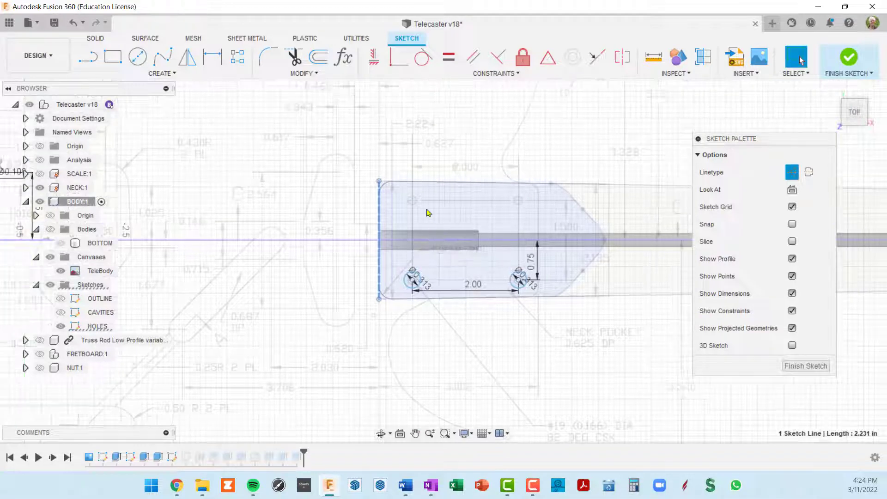
{"action": "key", "text": "d"}
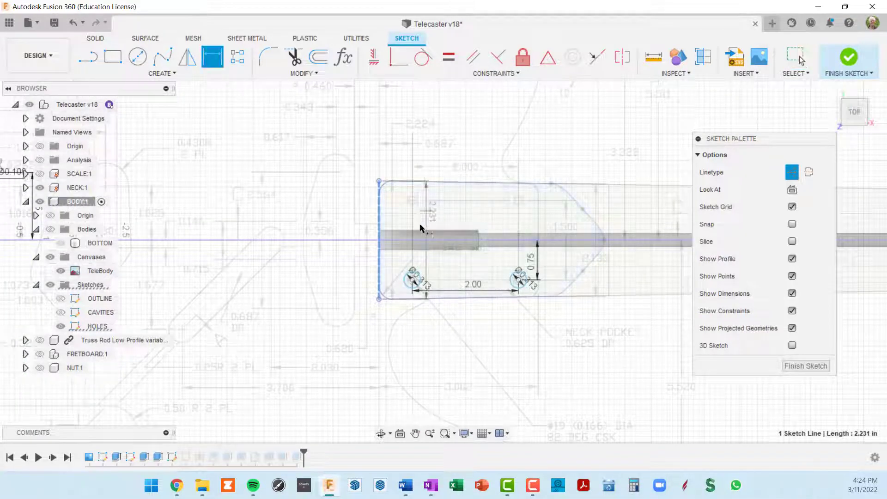
{"action": "scroll", "coordinate": [415, 279], "scroll_direction": "up", "scroll_amount": 3}
{"action": "left_click", "coordinate": [413, 274]}
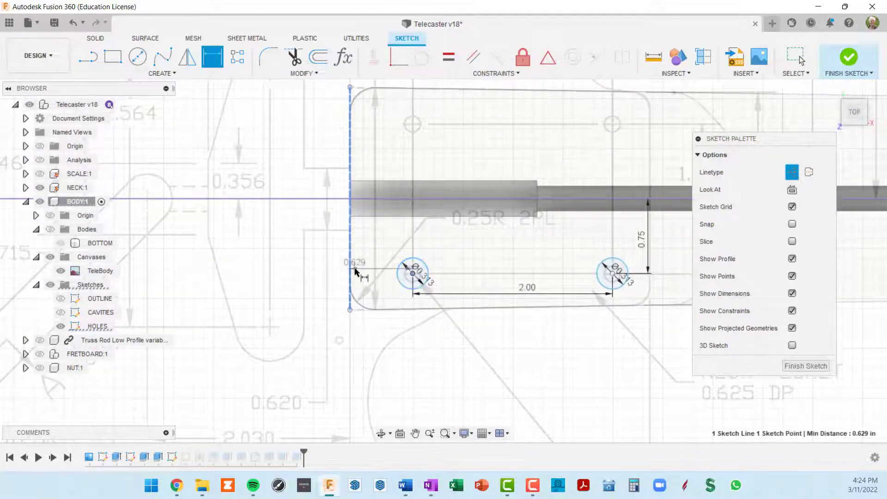
{"action": "left_click", "coordinate": [374, 252]}
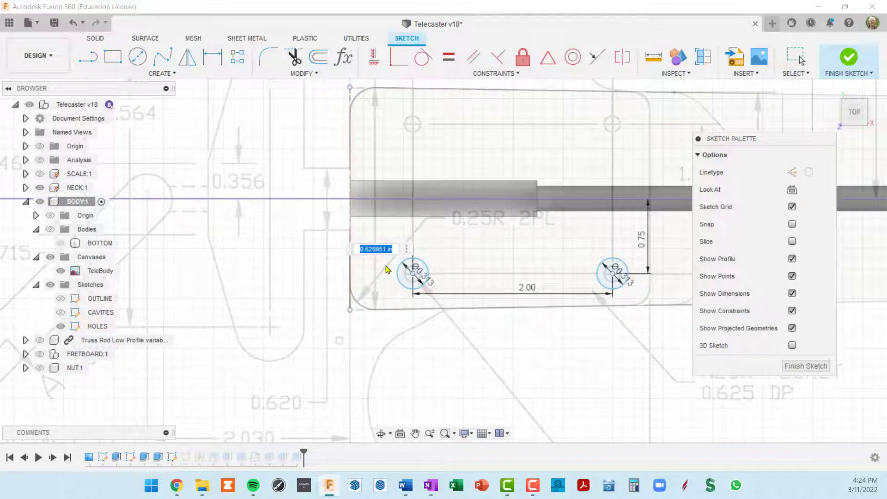
{"action": "middle_click_drag", "start_coordinate": [422, 182], "coordinate": [418, 291]}
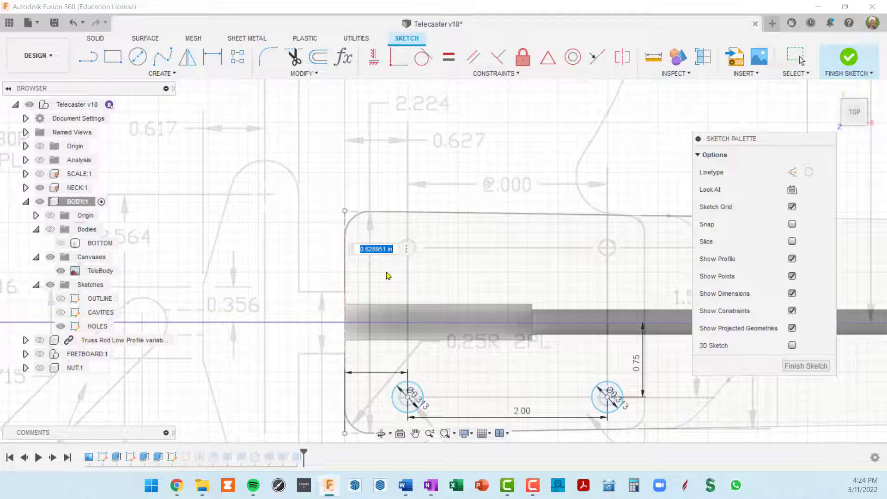
{"action": "key", "text": "BackSpace"}
{"action": "key", "text": "Return"}
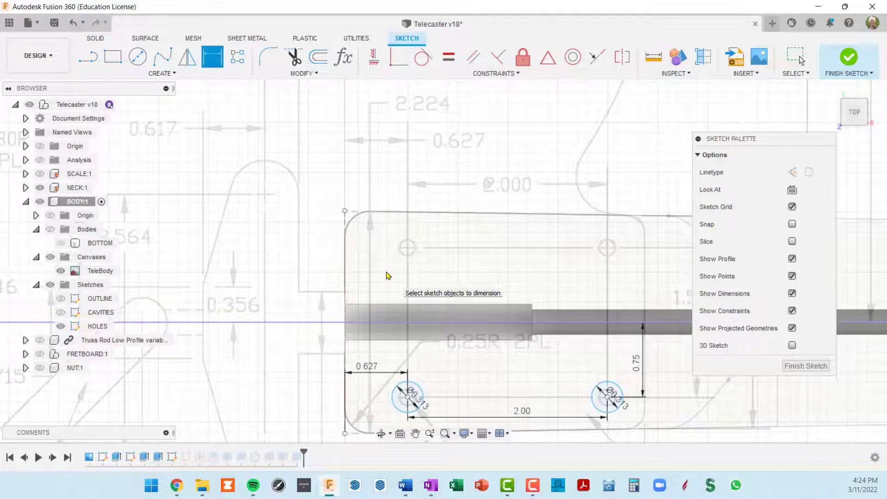
- Mirror both lower neck hole circles across the body centreline onto the upper hole positions
{"action": "middle_click_drag", "start_coordinate": [511, 362], "coordinate": [469, 272]}
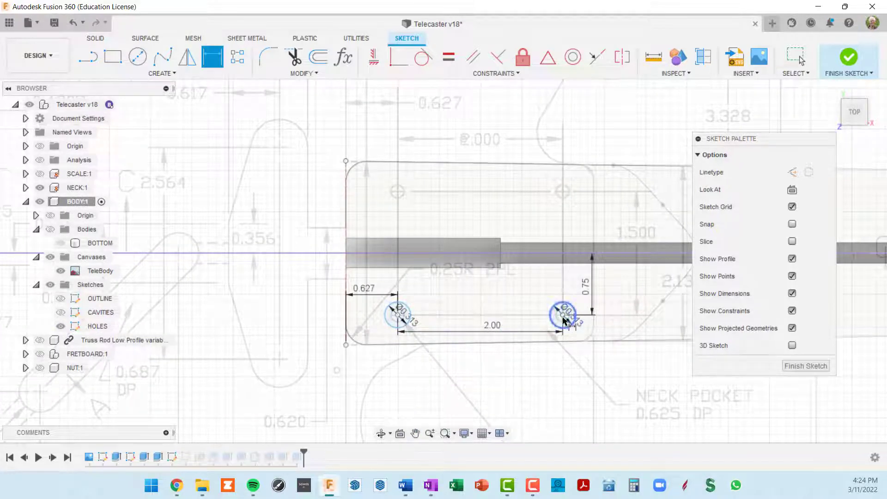
{"action": "scroll", "coordinate": [564, 319], "scroll_direction": "up", "scroll_amount": 3}
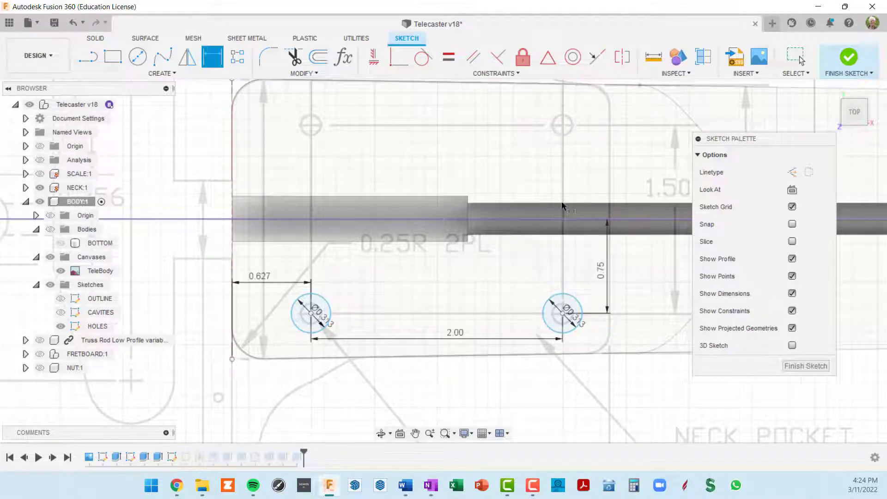
{"action": "scroll", "coordinate": [557, 207], "scroll_direction": "down", "scroll_amount": 3}
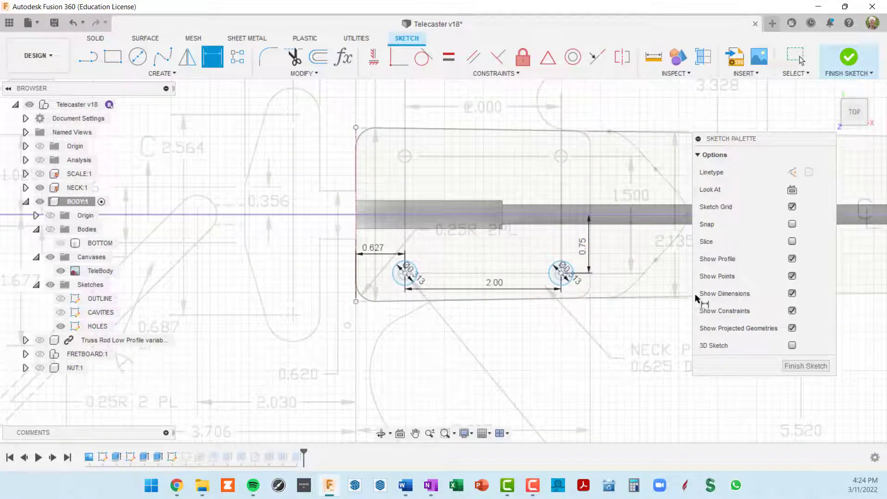
{"action": "left_click", "coordinate": [189, 61]}
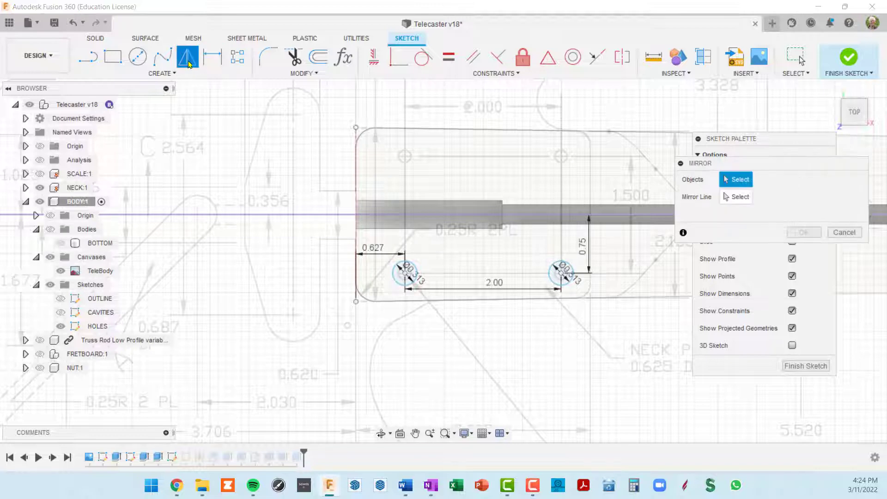
{"action": "left_click", "coordinate": [416, 283]}
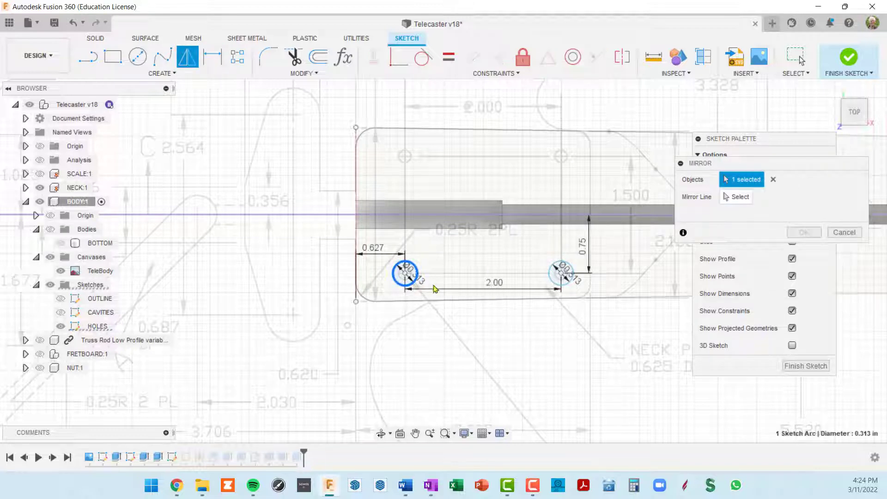
{"action": "left_click", "coordinate": [566, 285]}
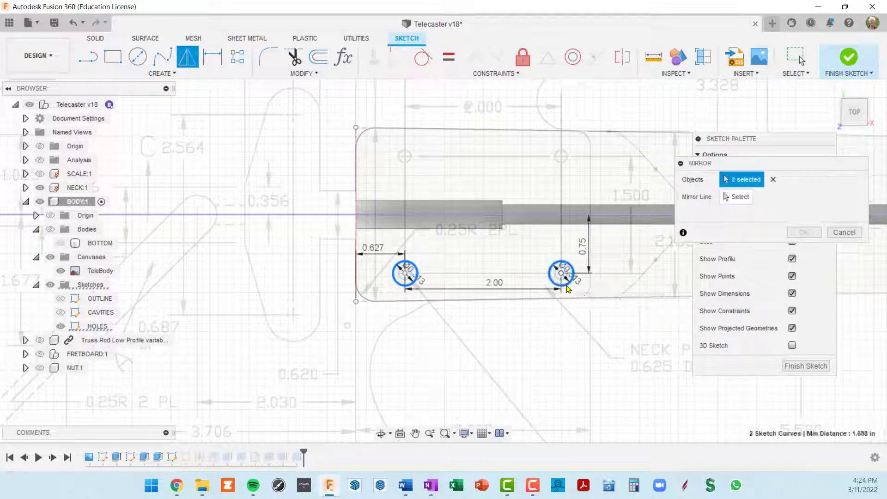
{"action": "left_click", "coordinate": [734, 198]}
{"action": "left_click", "coordinate": [563, 216]}
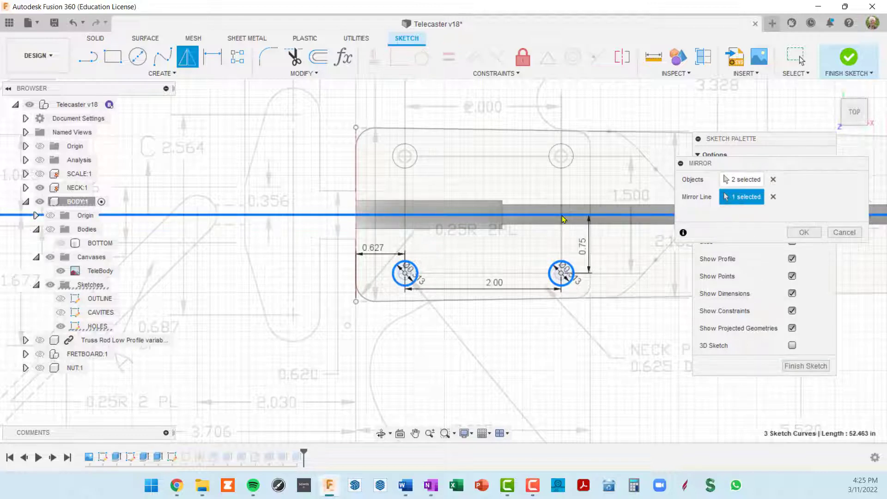
{"action": "left_click", "coordinate": [807, 233]}
- Add a driven diameter dimension to the lower neck hole nearest the projected heel edge
{"action": "scroll", "coordinate": [416, 273], "scroll_direction": "up", "scroll_amount": 3}
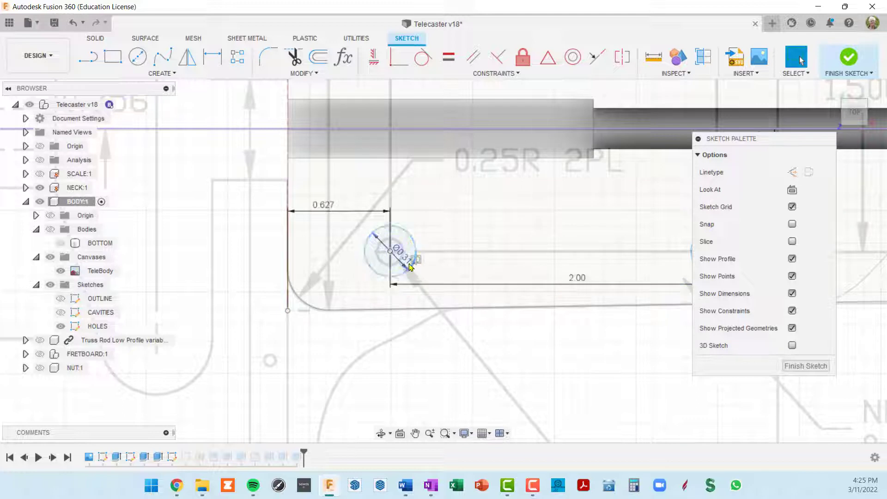
{"action": "left_click", "coordinate": [410, 267]}
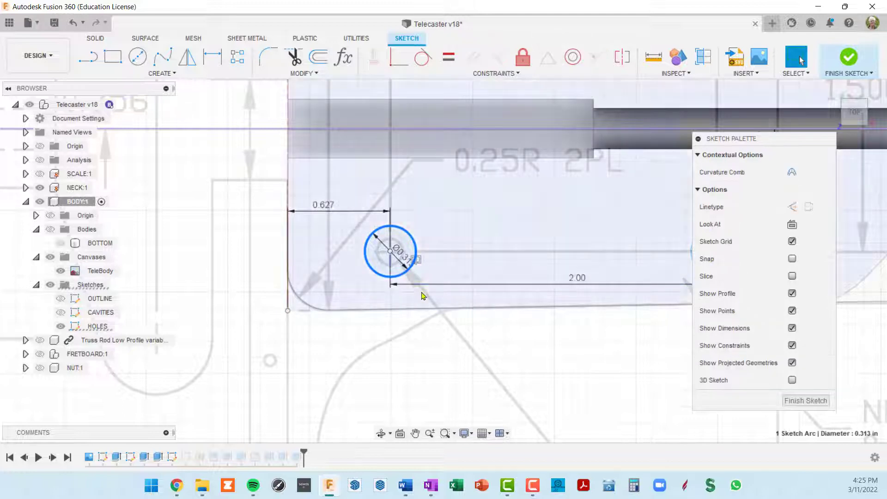
{"action": "key", "text": "d"}
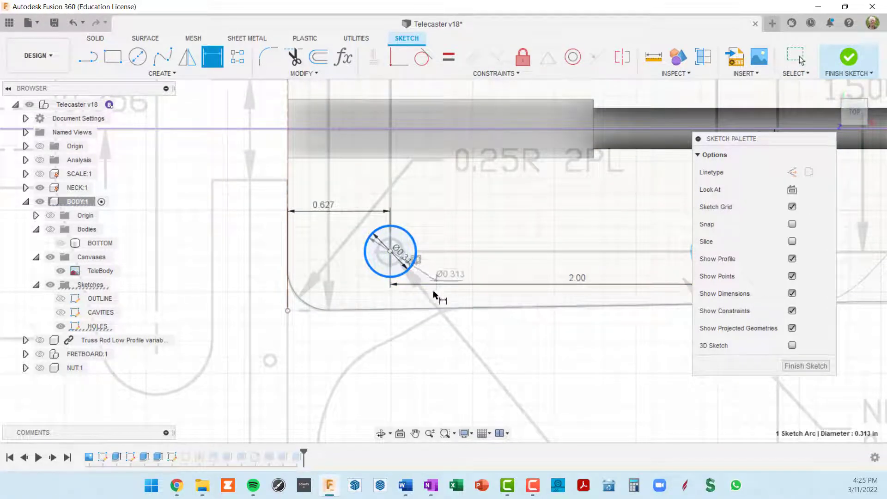
{"action": "left_click", "coordinate": [451, 357]}
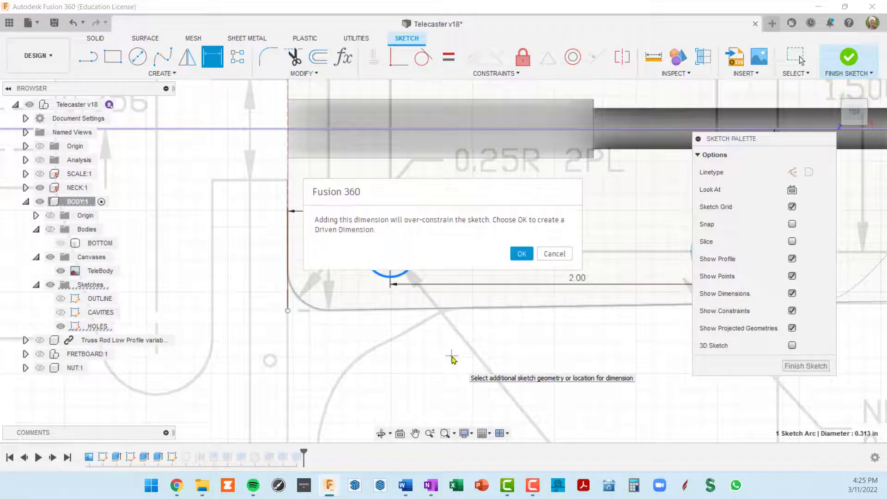
{"action": "left_click", "coordinate": [528, 254]}
{"action": "scroll", "coordinate": [447, 298], "scroll_direction": "down", "scroll_amount": 3}
{"action": "key", "text": "Escape"}
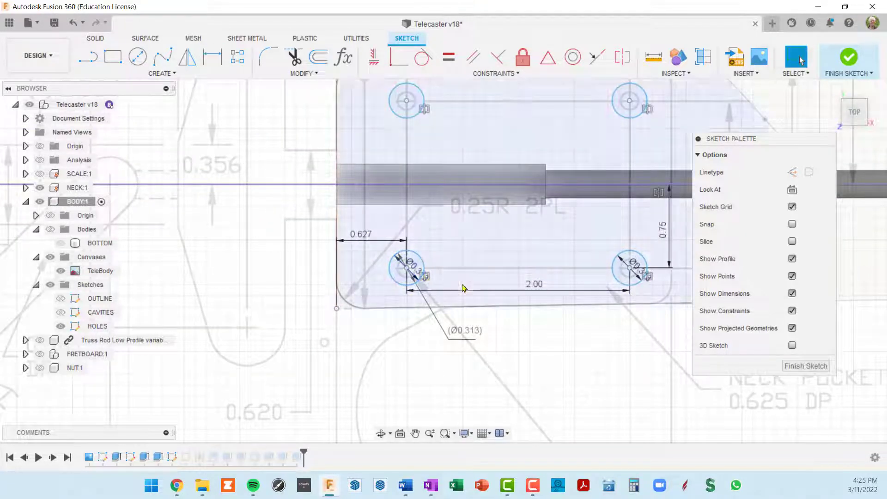
- Set the diameter of the lower neck hole farther from the heel edge to 1/8 in
{"action": "scroll", "coordinate": [639, 284], "scroll_direction": "up", "scroll_amount": 4}
{"action": "left_click", "coordinate": [640, 284]}
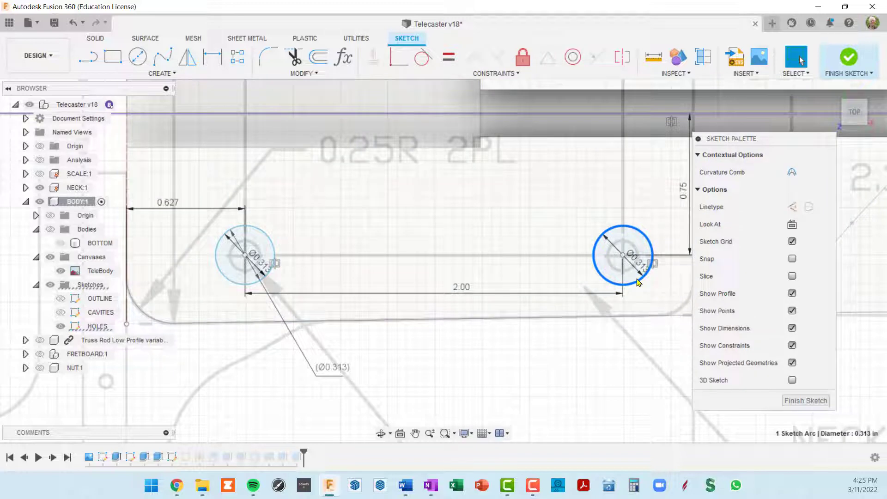
{"action": "double_click", "coordinate": [637, 263]}
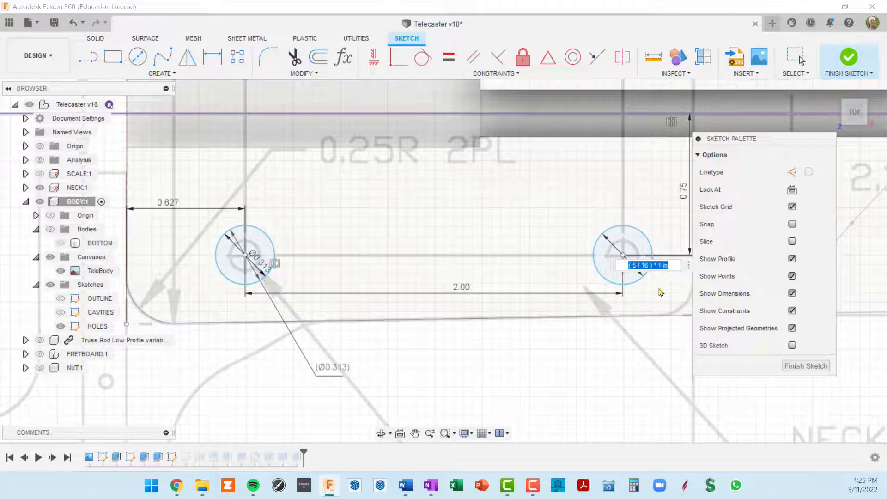
{"action": "scroll", "coordinate": [661, 292], "scroll_direction": "down", "scroll_amount": 2}
{"action": "scroll", "coordinate": [642, 292], "scroll_direction": "down", "scroll_amount": 1}
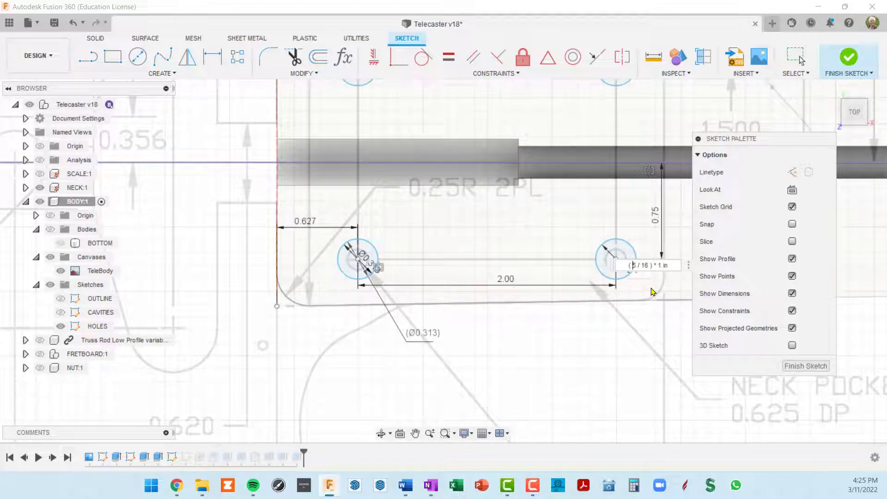
{"action": "type", "text": "3"}
{"action": "key", "text": "Return"}
{"action": "key", "text": "Escape"}
- Set the diameter of the lower neck hole farther from the heel edge to 0.188 in
{"action": "scroll", "coordinate": [652, 291], "scroll_direction": "up", "scroll_amount": 5}
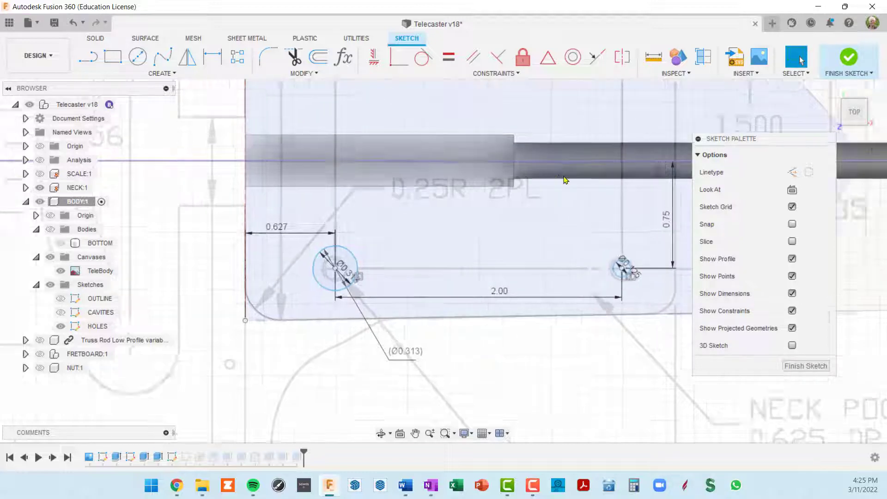
{"action": "scroll", "coordinate": [565, 262], "scroll_direction": "up", "scroll_amount": 2}
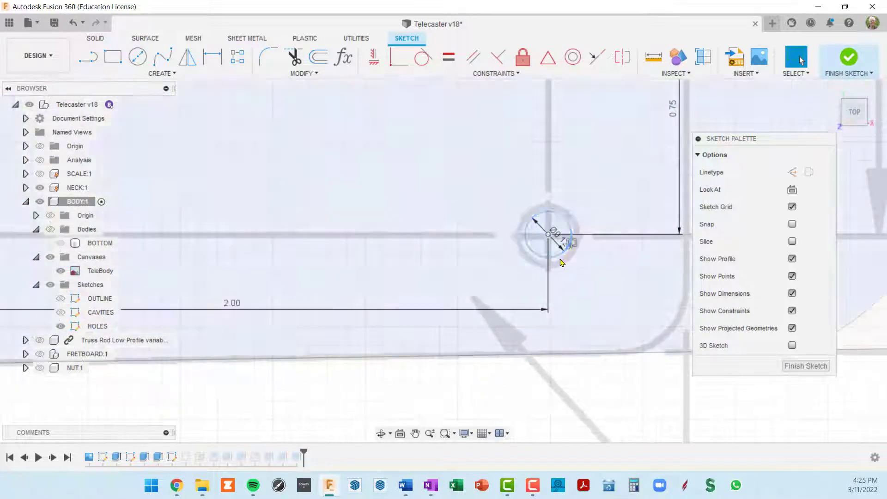
{"action": "left_click", "coordinate": [557, 254]}
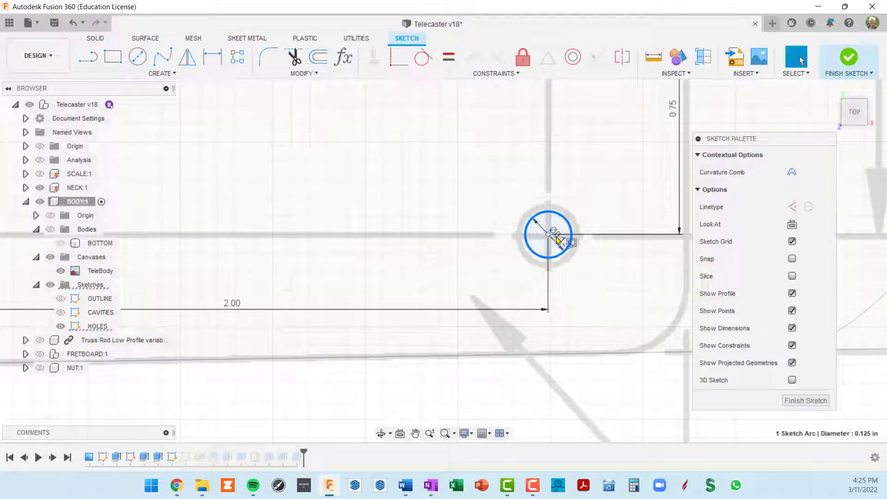
{"action": "double_click", "coordinate": [564, 241]}
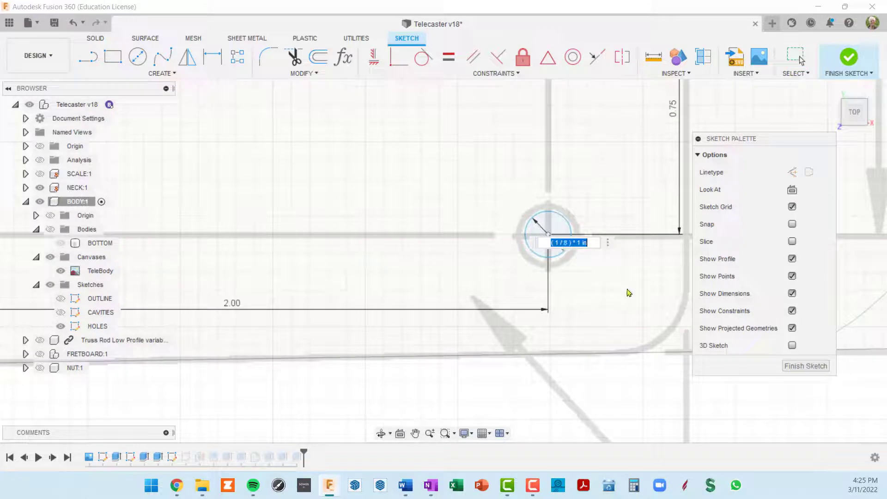
{"action": "key", "text": "Left"}
{"action": "key", "text": "Right"}
{"action": "key", "text": "Right"}
{"action": "key", "text": "Return"}
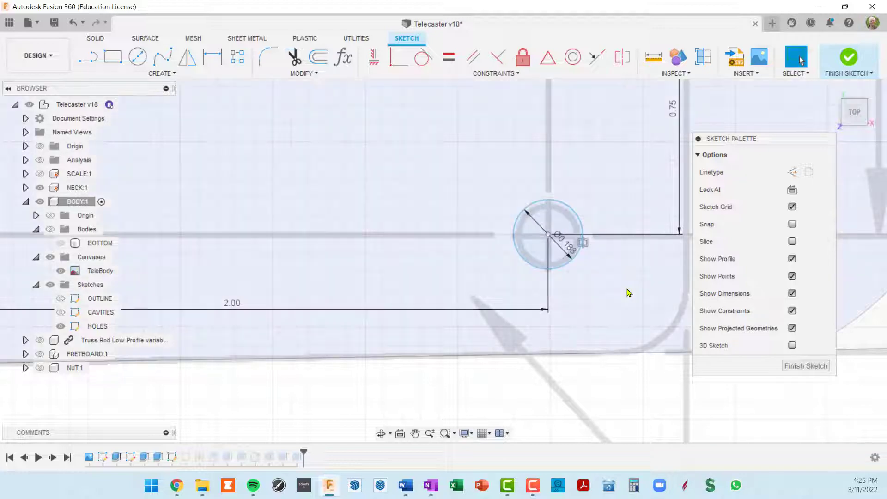
- Link the diameter of the lower hole nearest the heel edge to the other lower hole's diameter dimension
{"action": "scroll", "coordinate": [481, 173], "scroll_direction": "down", "scroll_amount": 5}
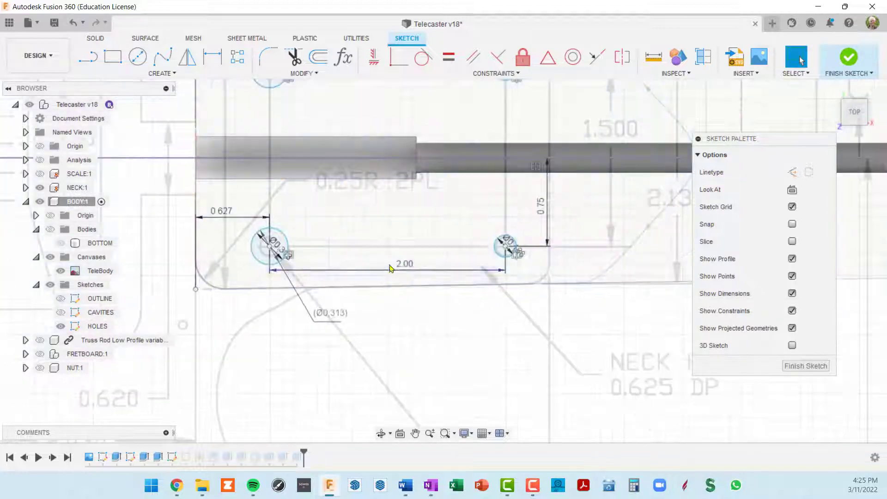
{"action": "scroll", "coordinate": [296, 250], "scroll_direction": "up", "scroll_amount": 3}
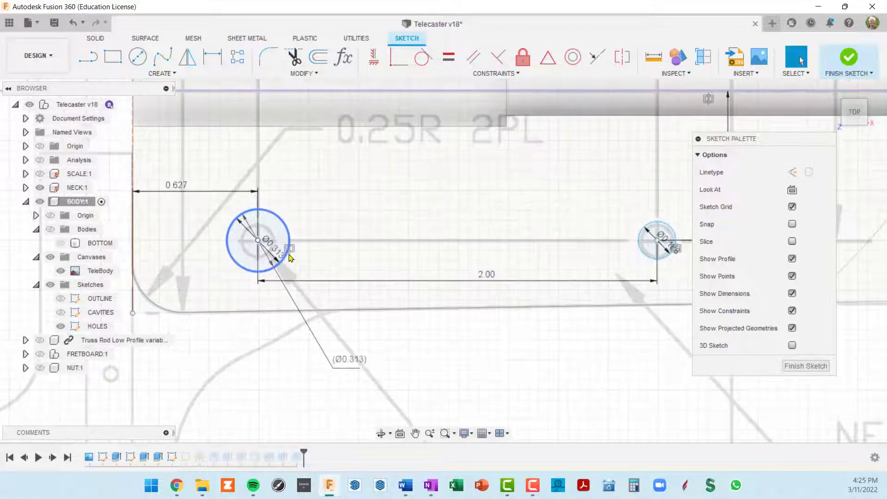
{"action": "scroll", "coordinate": [332, 222], "scroll_direction": "down", "scroll_amount": 6}
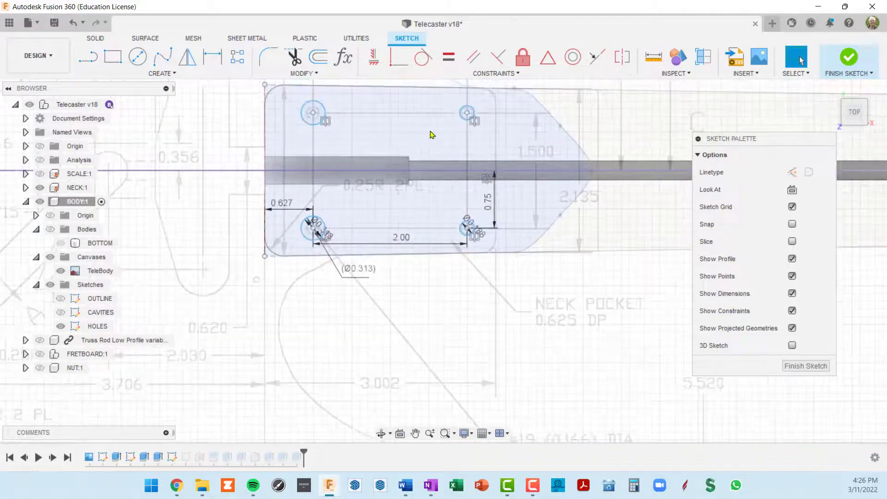
{"action": "scroll", "coordinate": [466, 112], "scroll_direction": "up", "scroll_amount": 1}
{"action": "scroll", "coordinate": [381, 225], "scroll_direction": "up", "scroll_amount": 1}
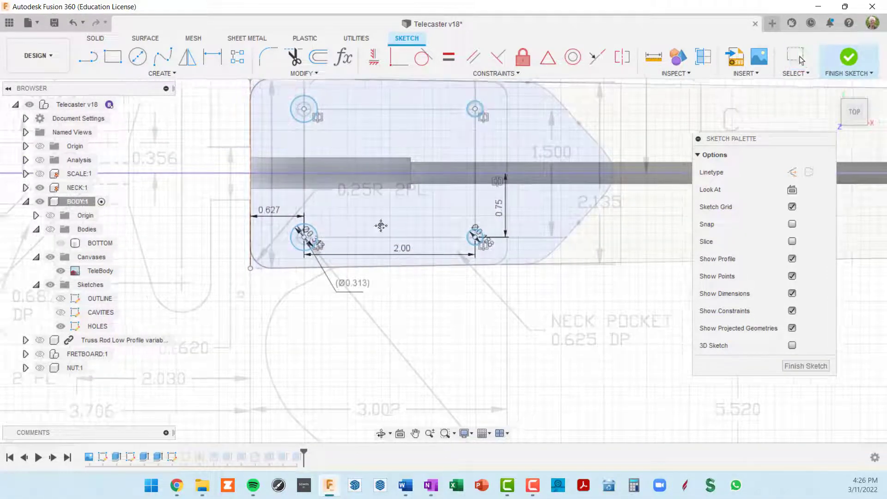
{"action": "scroll", "coordinate": [305, 235], "scroll_direction": "up", "scroll_amount": 3}
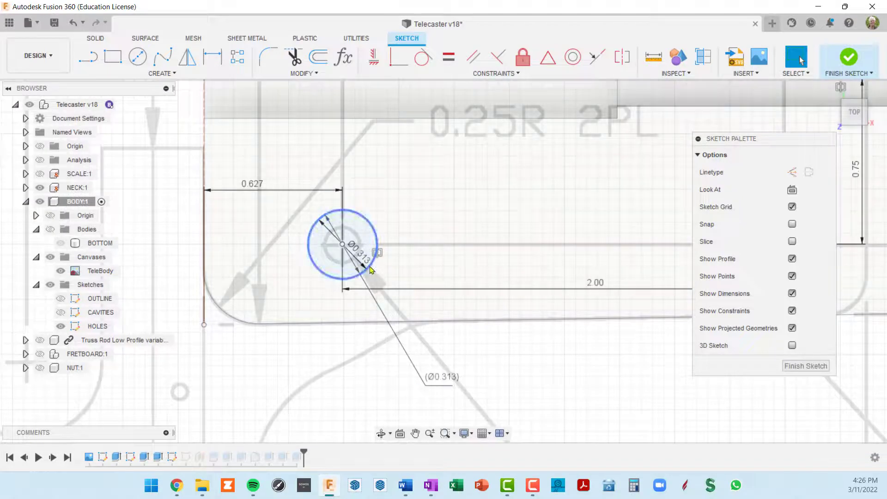
{"action": "double_click", "coordinate": [365, 261]}
{"action": "scroll", "coordinate": [462, 268], "scroll_direction": "down", "scroll_amount": 2}
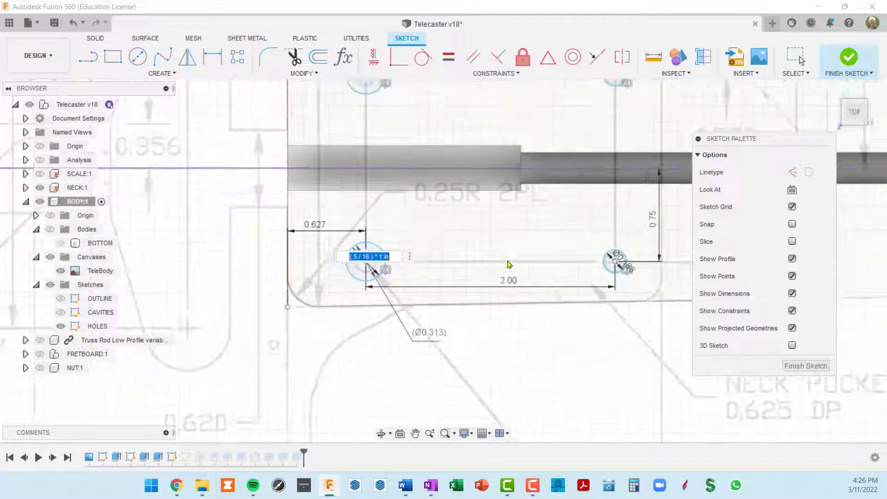
{"action": "middle_click_drag", "start_coordinate": [509, 264], "coordinate": [460, 248]}
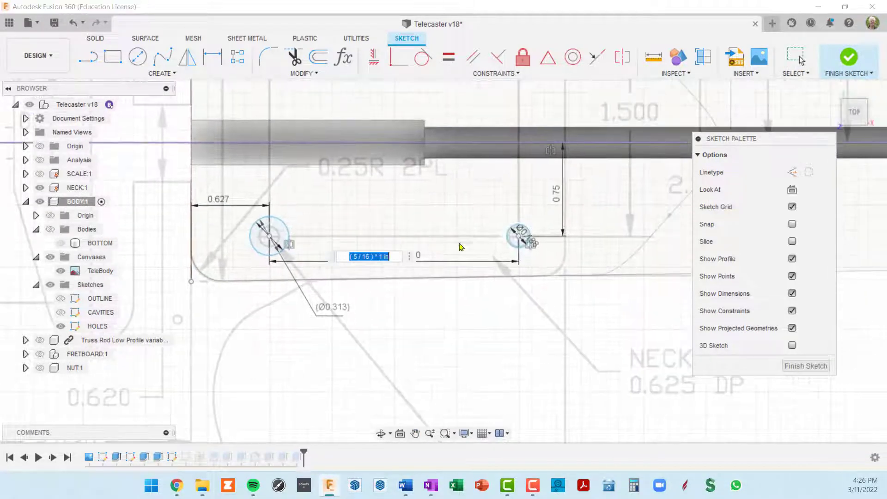
{"action": "left_click", "coordinate": [532, 244]}
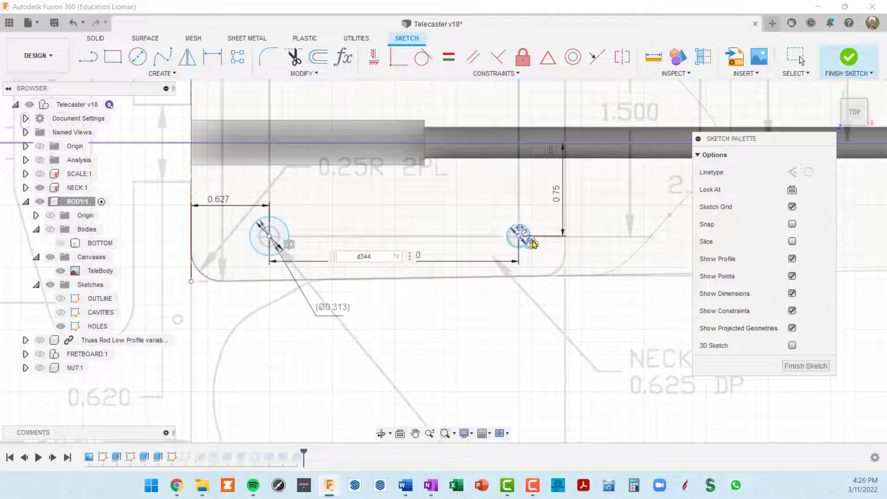
{"action": "key", "text": "Return"}
- Check all four neck holes against the canvas and finish the HOLES sketch
{"action": "scroll", "coordinate": [503, 263], "scroll_direction": "up", "scroll_amount": 1}
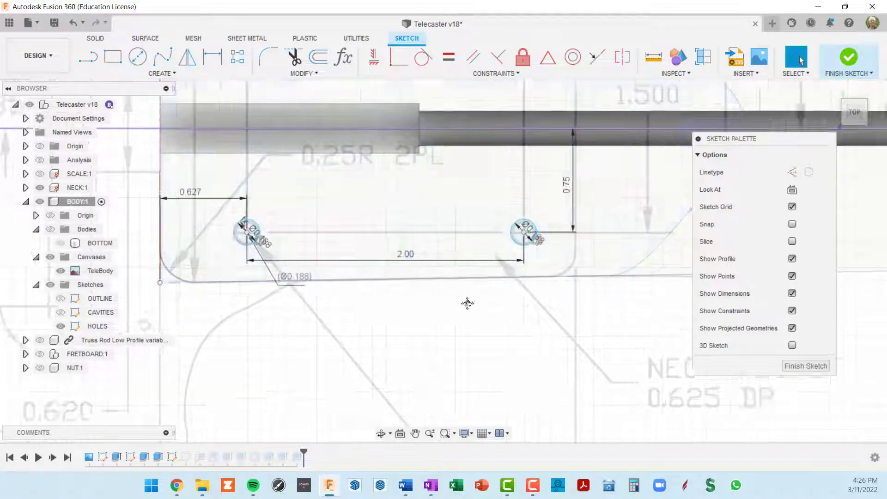
{"action": "middle_click_drag", "start_coordinate": [247, 94], "coordinate": [323, 277]}
{"action": "scroll", "coordinate": [334, 228], "scroll_direction": "down", "scroll_amount": 3}
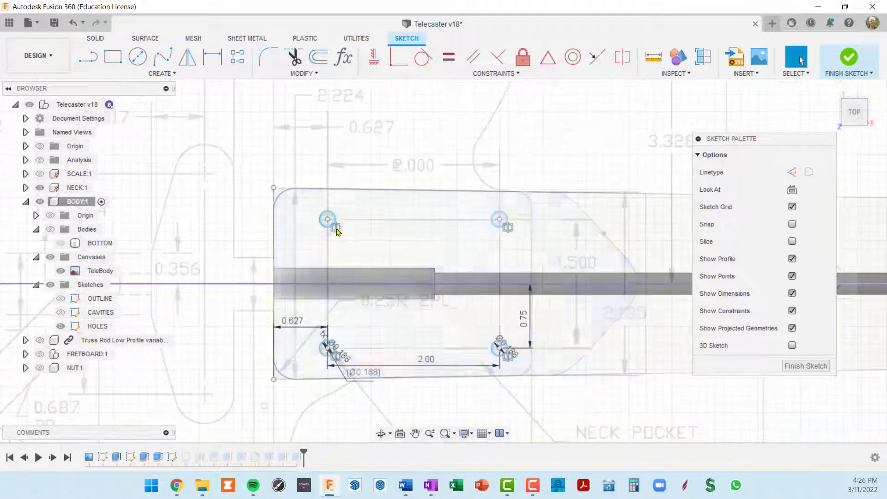
{"action": "middle_click_drag", "start_coordinate": [495, 268], "coordinate": [499, 193]}
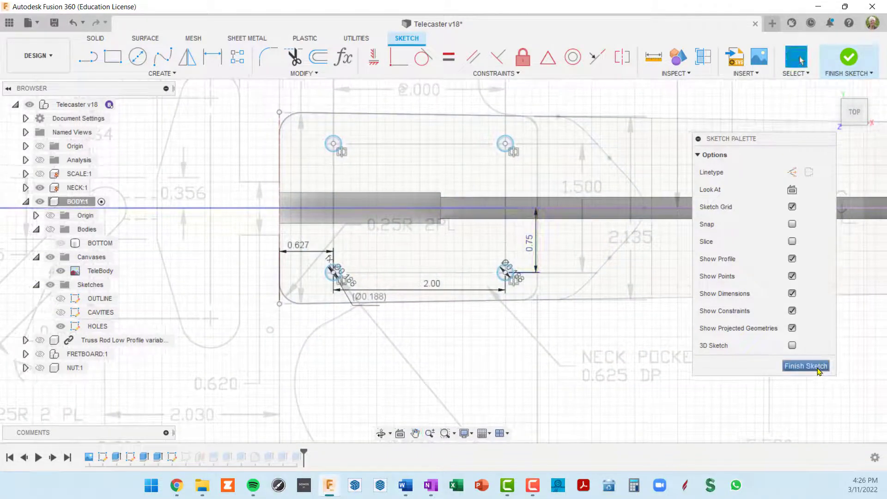
{"action": "left_click", "coordinate": [819, 367]}
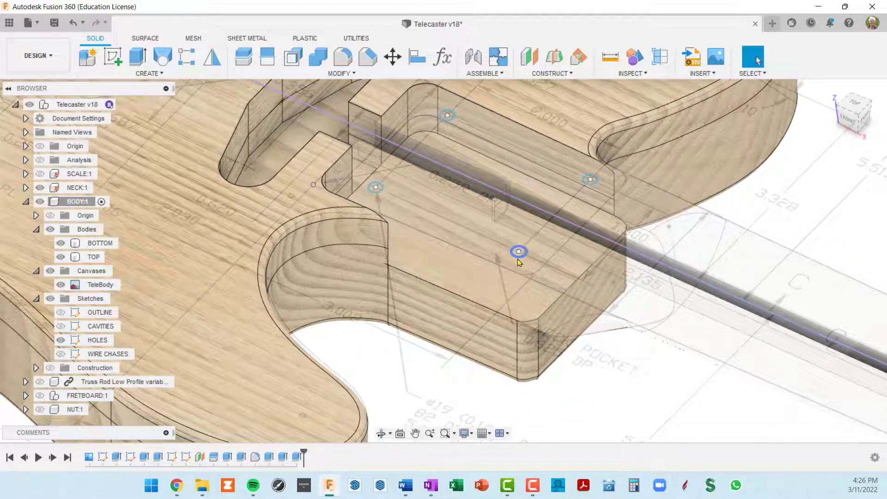
- Begin an Extrude with the four neck mounting hole circles in the neck pocket as profiles
{"action": "left_click", "coordinate": [589, 180]}
{"action": "key", "text": "e"}
{"action": "scroll", "coordinate": [520, 253], "scroll_direction": "up", "scroll_amount": 4}
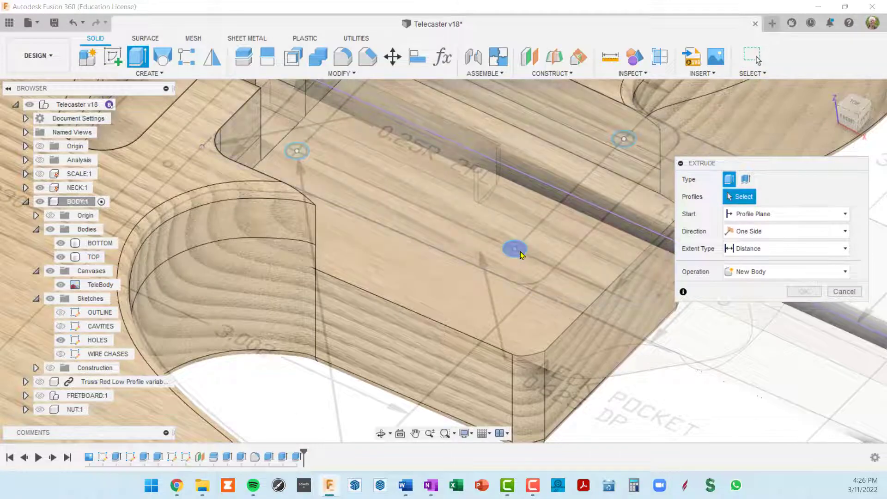
{"action": "left_click", "coordinate": [520, 250]}
{"action": "left_click", "coordinate": [622, 141]}
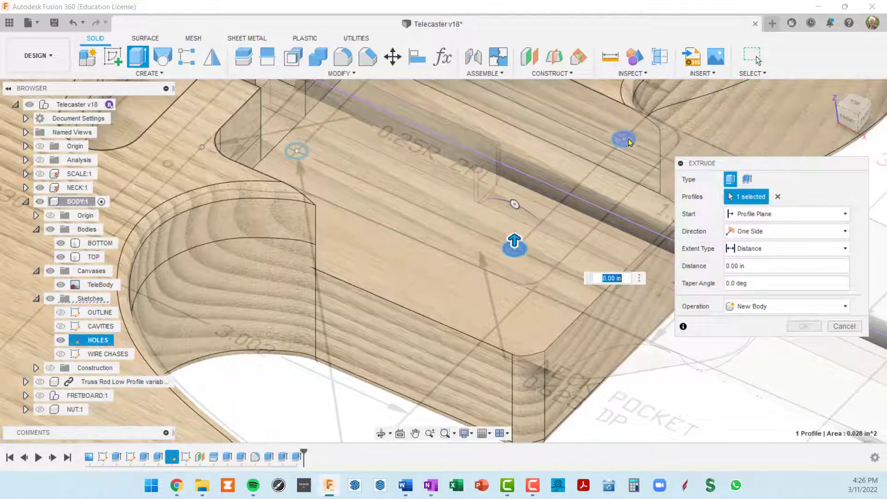
{"action": "middle_click_drag", "start_coordinate": [617, 151], "coordinate": [669, 232]}
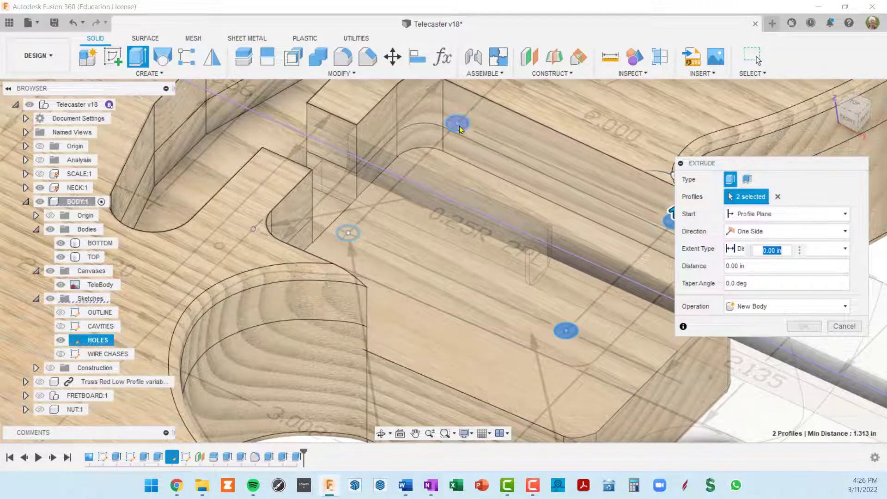
{"action": "left_click", "coordinate": [350, 233]}
{"action": "left_click", "coordinate": [351, 234]}
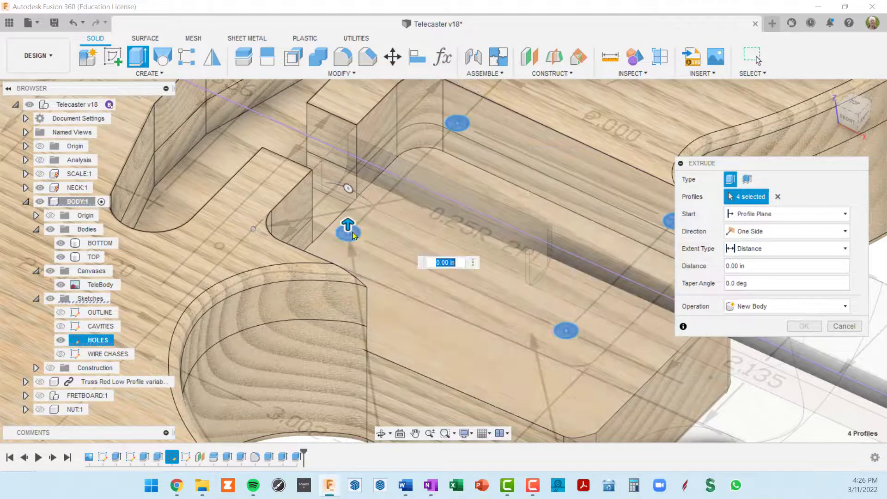
- Set the extrusion to start from an object, using the neck pocket floor of the BOTTOM body
{"action": "scroll", "coordinate": [351, 234], "scroll_direction": "down", "scroll_amount": 2}
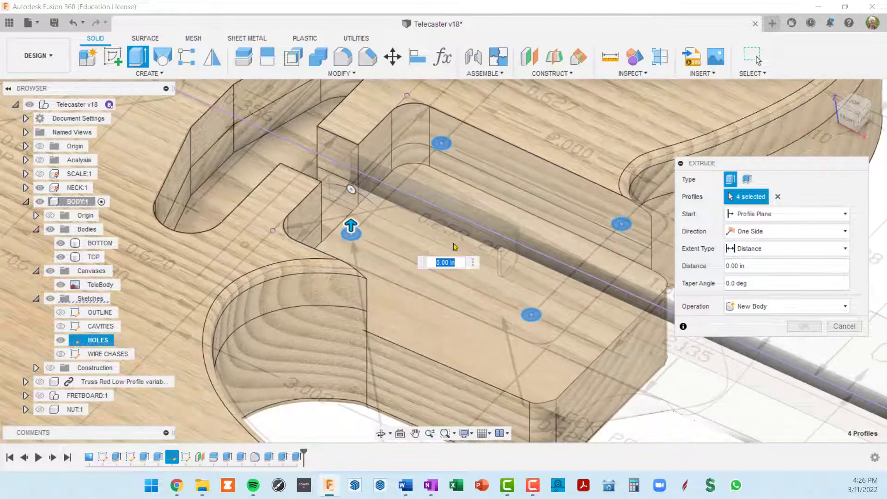
{"action": "left_click", "coordinate": [846, 216]}
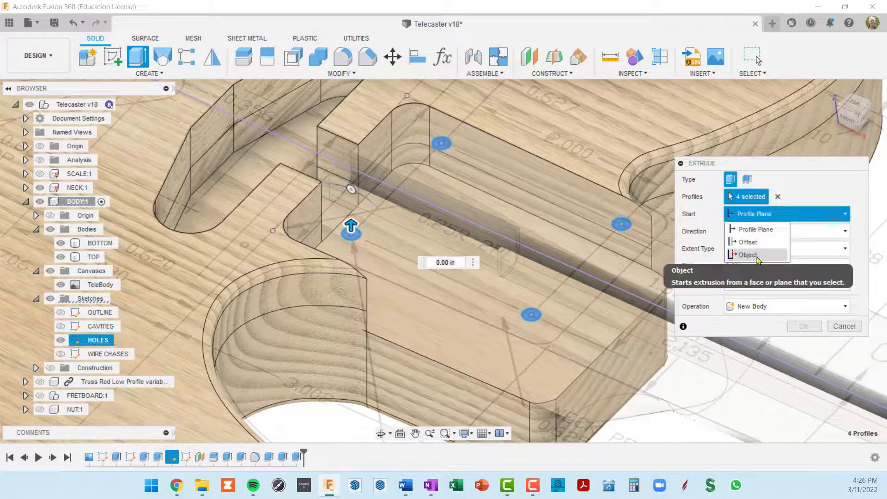
{"action": "left_click", "coordinate": [738, 254]}
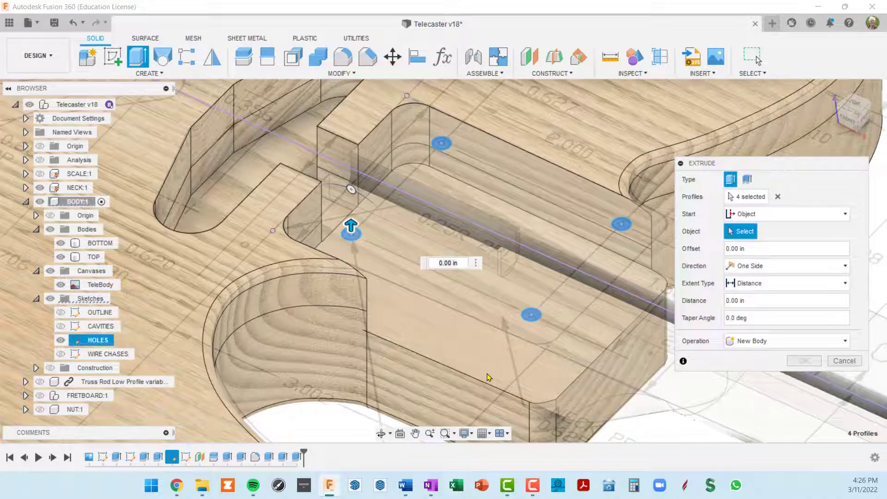
{"action": "left_click", "coordinate": [491, 379]}
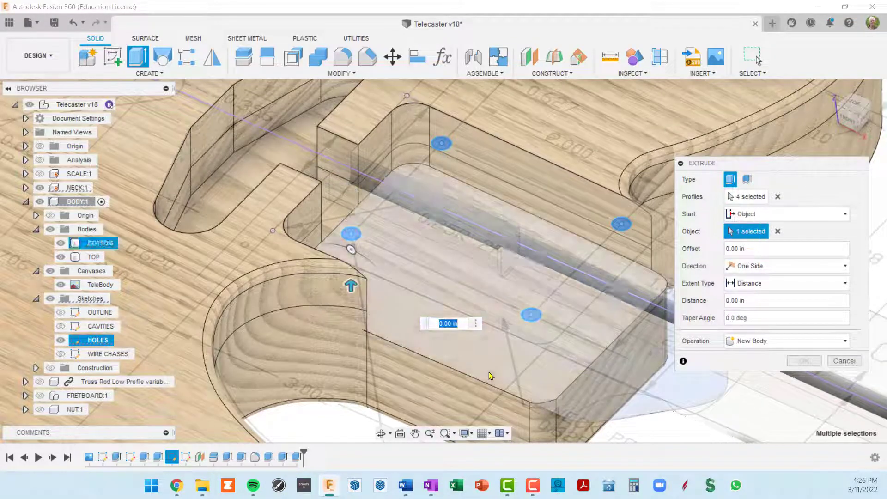
- Cut the four neck mounting holes downward from the neck pocket floor through the whole body, using the All extent
{"action": "scroll", "coordinate": [493, 373], "scroll_direction": "down", "scroll_amount": 3}
{"action": "middle_click_drag", "start_coordinate": [494, 373], "coordinate": [458, 244]}
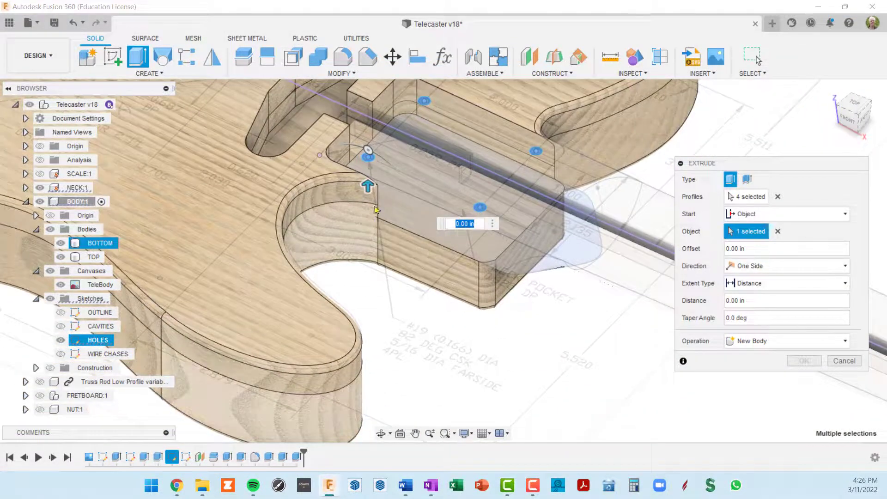
{"action": "left_click_drag", "start_coordinate": [365, 184], "coordinate": [362, 263]}
{"action": "left_click", "coordinate": [846, 284]}
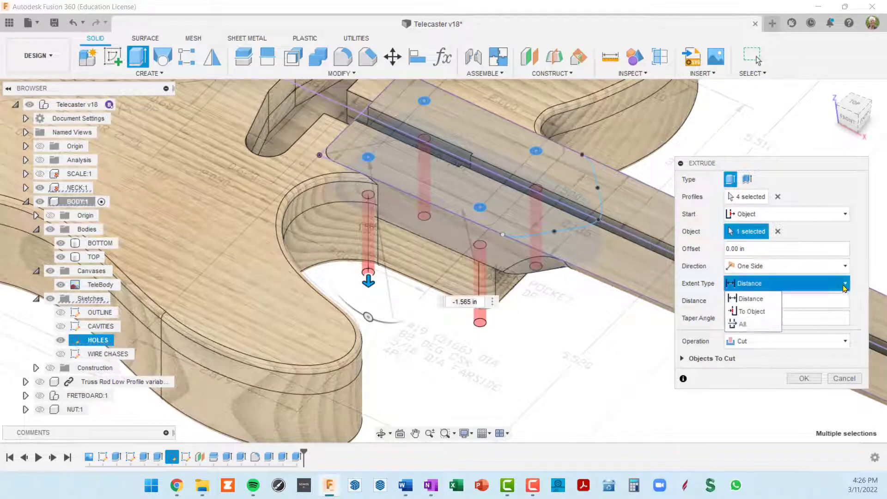
{"action": "left_click", "coordinate": [739, 322]}
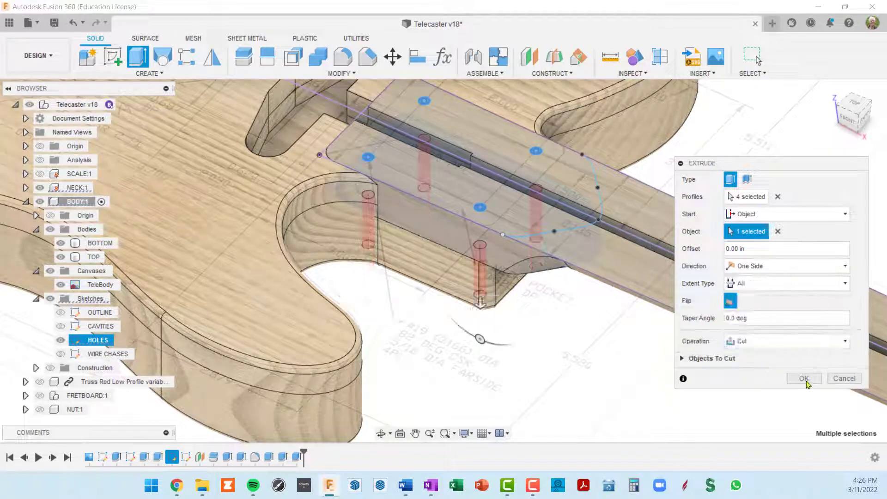
{"action": "left_click", "coordinate": [804, 379]}
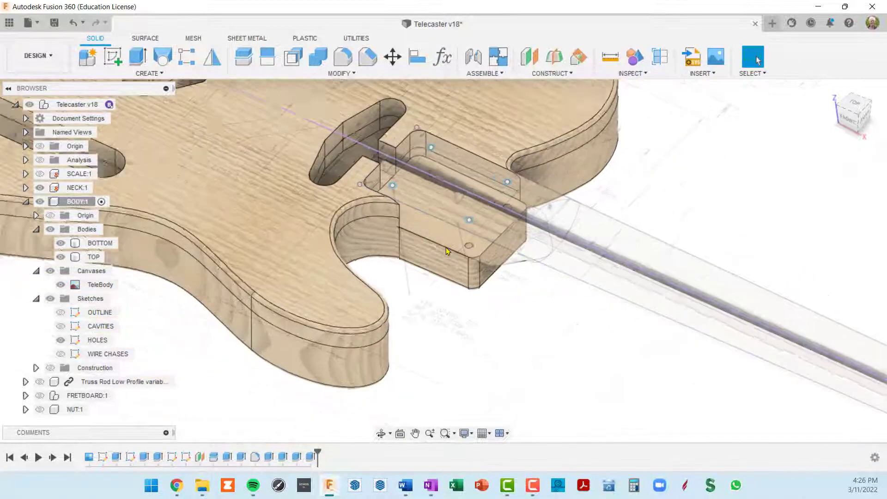
- Hide the NECK component and the BODY component's canvases
{"action": "scroll", "coordinate": [447, 251], "scroll_direction": "down", "scroll_amount": 5}
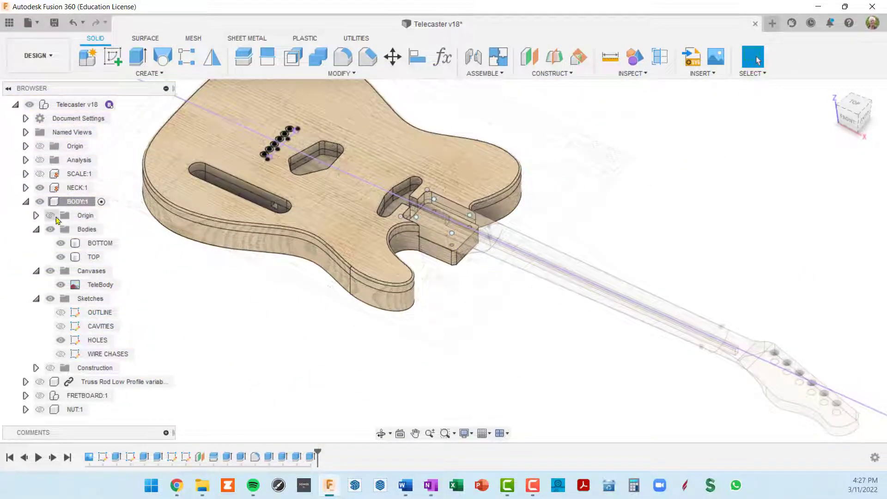
{"action": "left_click", "coordinate": [40, 187]}
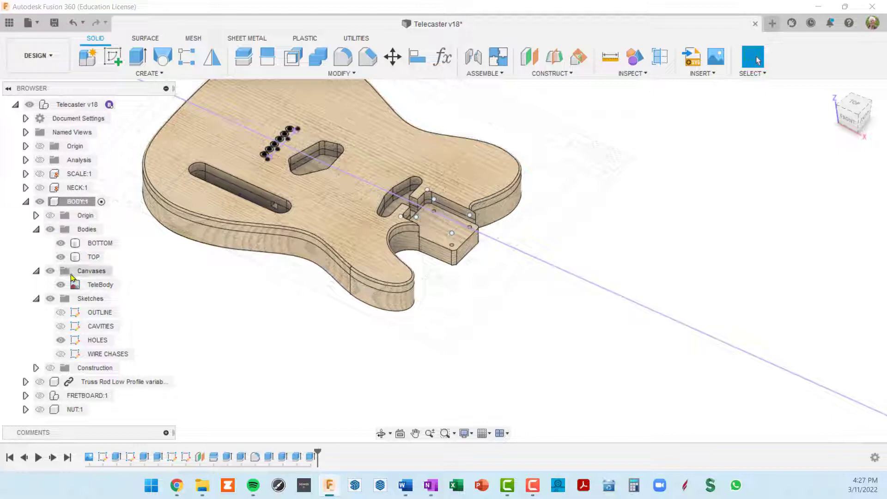
{"action": "left_click", "coordinate": [51, 272]}
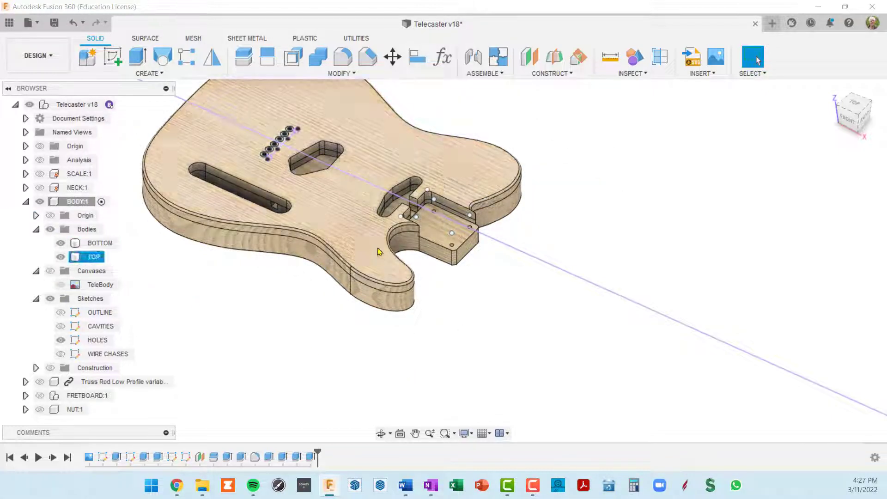
{"action": "left_click", "coordinate": [573, 276]}
{"action": "right_click", "coordinate": [573, 277]}
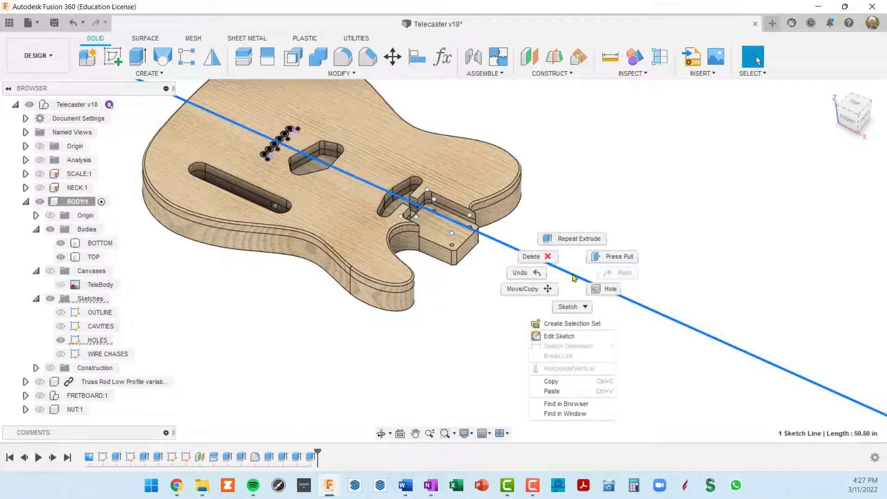
{"action": "key", "text": "Escape"}
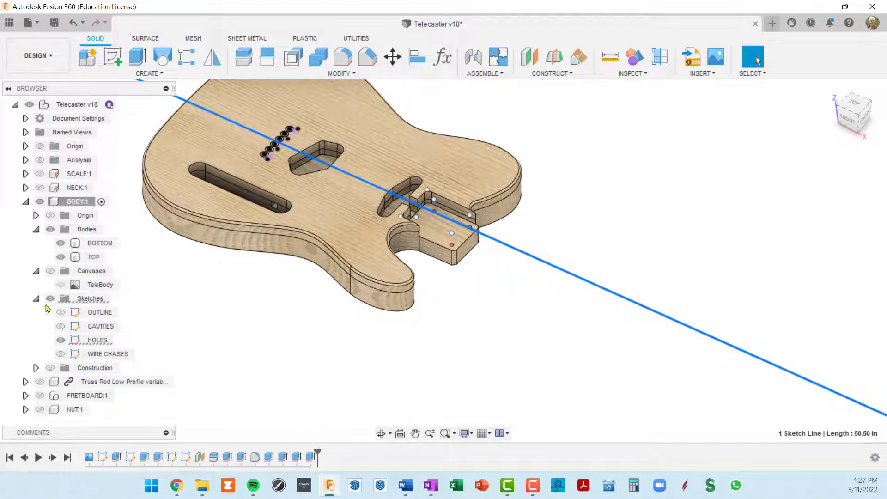
{"action": "key", "text": "Escape"}
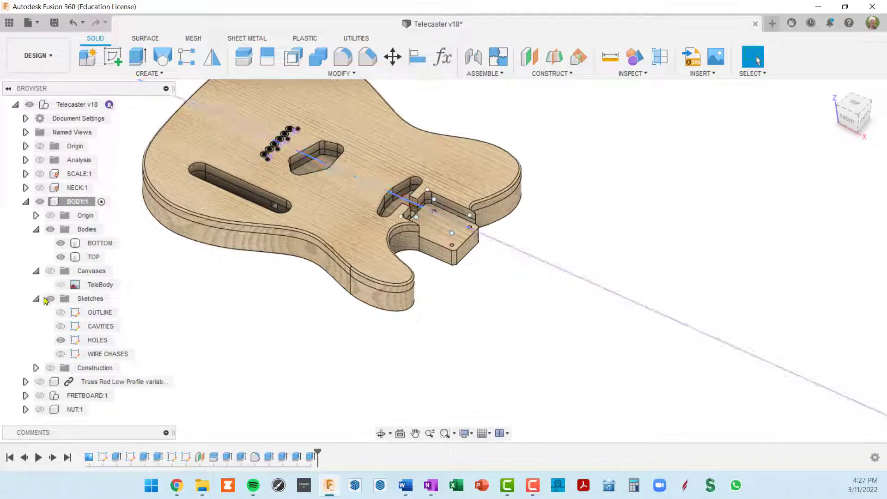
- Hide all sketches of the BODY component, and collapse its Canvases, Bodies and Sketches folders and the component itself
{"action": "left_click", "coordinate": [50, 299]}
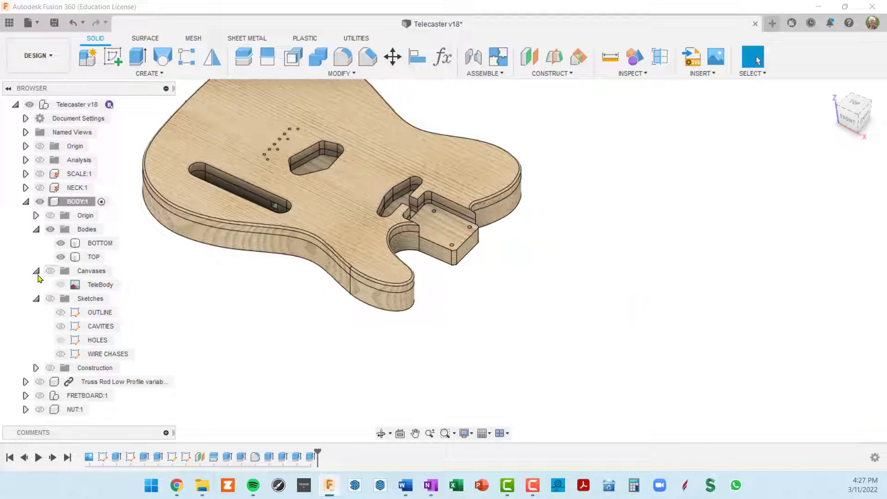
{"action": "left_click", "coordinate": [36, 272]}
{"action": "left_click", "coordinate": [36, 230]}
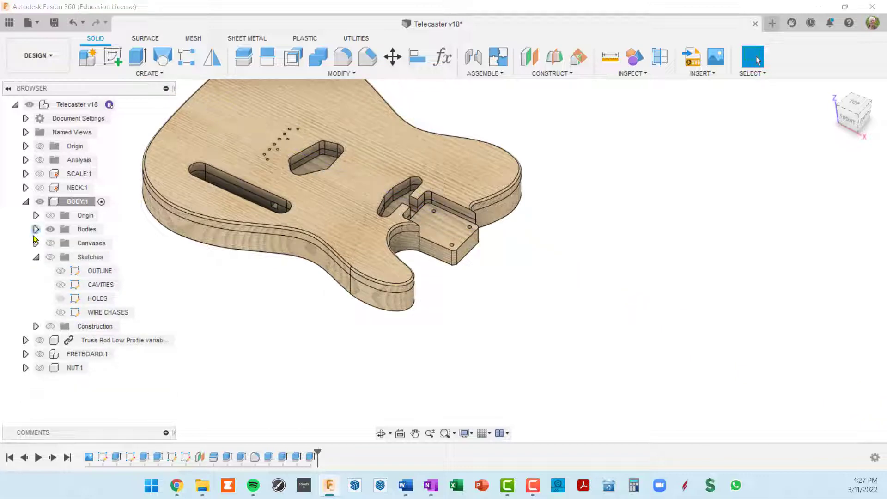
{"action": "left_click", "coordinate": [37, 258]}
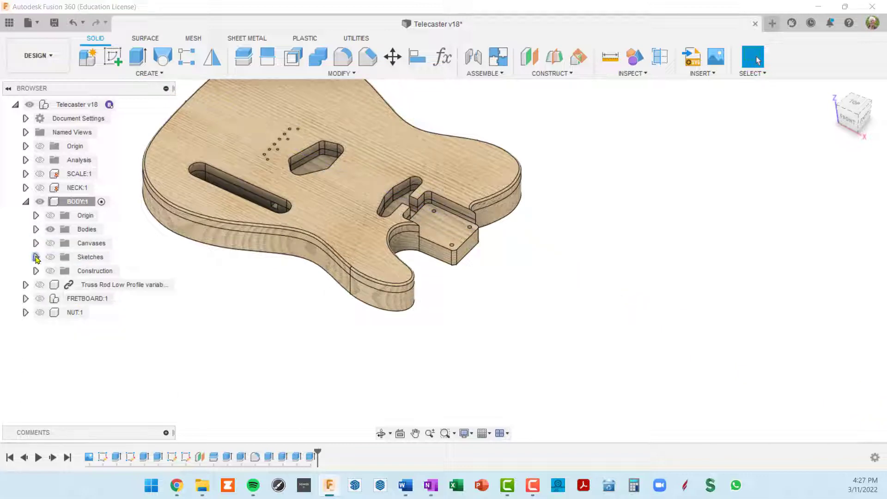
{"action": "left_click", "coordinate": [25, 201]}
- Examine the neck mounting and ferrule holes on the back of the body, then the holes and cavities on its front
{"action": "middle_click_drag", "start_coordinate": [358, 380], "coordinate": [366, 241], "text": "shift"}
{"action": "middle_click_drag", "start_coordinate": [440, 327], "coordinate": [459, 217]}
{"action": "scroll", "coordinate": [463, 291], "scroll_direction": "up", "scroll_amount": 8}
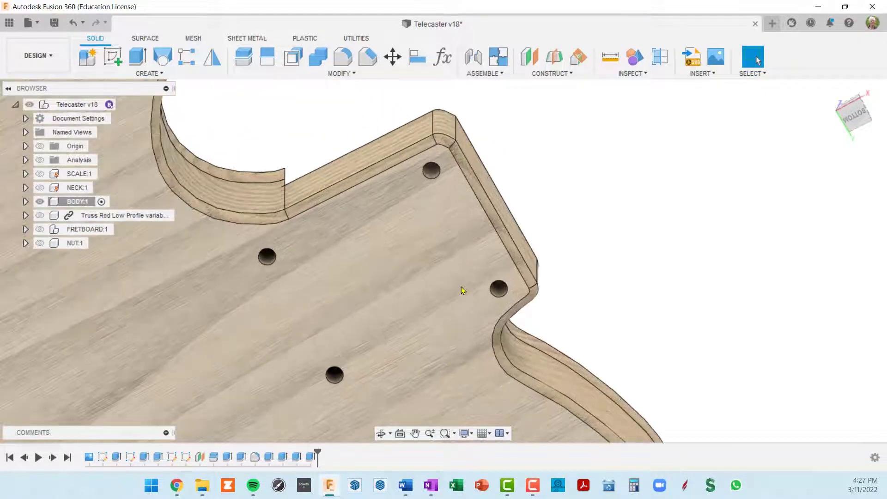
{"action": "scroll", "coordinate": [468, 287], "scroll_direction": "down", "scroll_amount": 10}
{"action": "middle_click_drag", "start_coordinate": [468, 289], "coordinate": [369, 274], "text": "shift"}
{"action": "scroll", "coordinate": [408, 280], "scroll_direction": "up", "scroll_amount": 5}
{"action": "scroll", "coordinate": [408, 280], "scroll_direction": "up", "scroll_amount": 4}
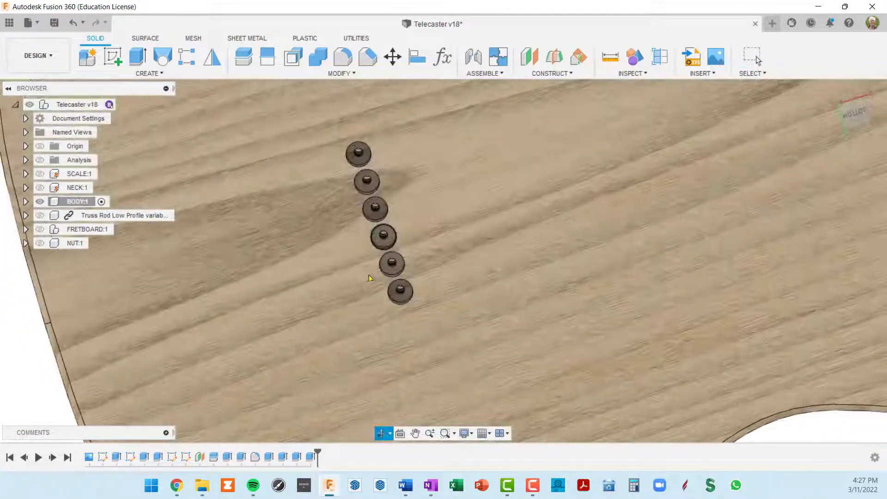
{"action": "scroll", "coordinate": [398, 258], "scroll_direction": "down", "scroll_amount": 8}
{"action": "middle_click_drag", "start_coordinate": [537, 204], "coordinate": [486, 268], "text": "shift"}
{"action": "scroll", "coordinate": [553, 274], "scroll_direction": "up", "scroll_amount": 5}
{"action": "scroll", "coordinate": [554, 274], "scroll_direction": "down", "scroll_amount": 5}
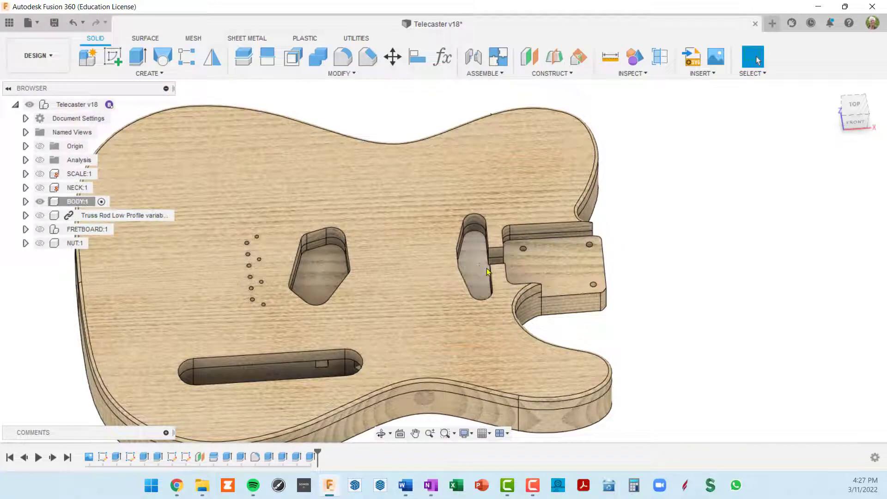
{"action": "scroll", "coordinate": [403, 289], "scroll_direction": "up", "scroll_amount": 3}
{"action": "scroll", "coordinate": [323, 270], "scroll_direction": "down", "scroll_amount": 2}
{"action": "middle_click_drag", "start_coordinate": [323, 271], "coordinate": [522, 263], "text": "shift"}
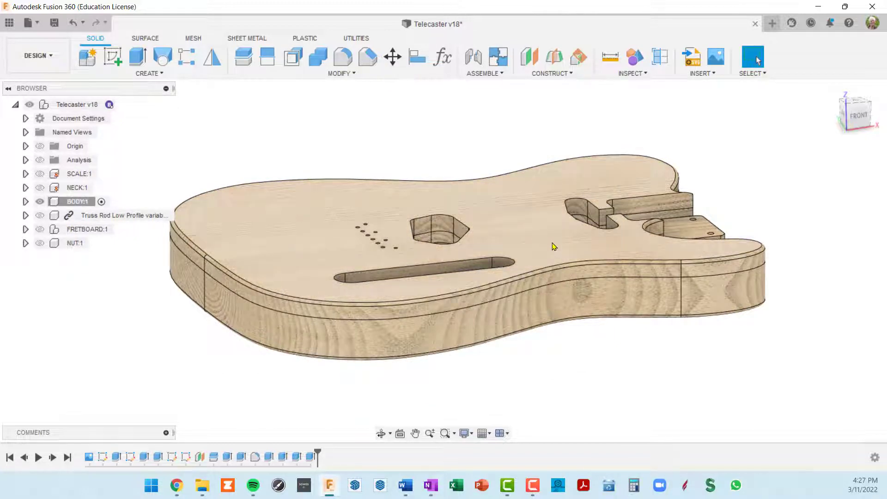
- Hide the TOP body of the BODY component to expose the BOTTOM body's cavities and wire channels, leaving the Bodies folder collapsed
{"action": "left_click", "coordinate": [25, 202]}
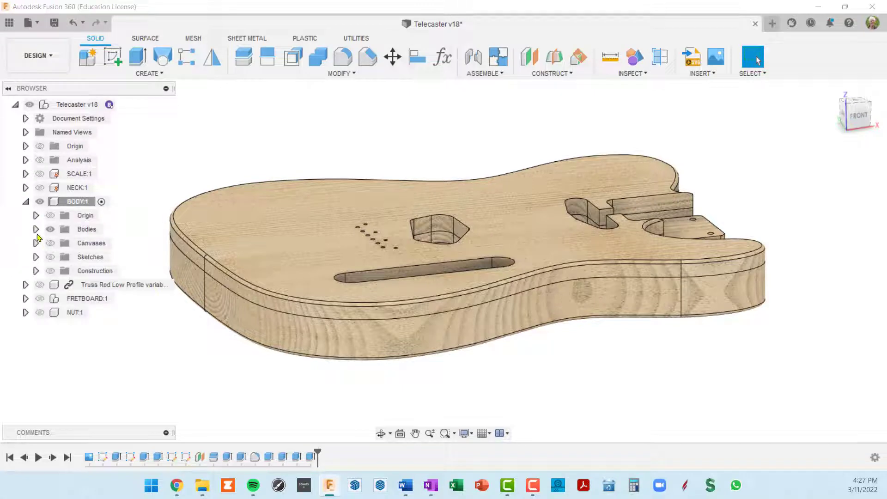
{"action": "left_click", "coordinate": [36, 230]}
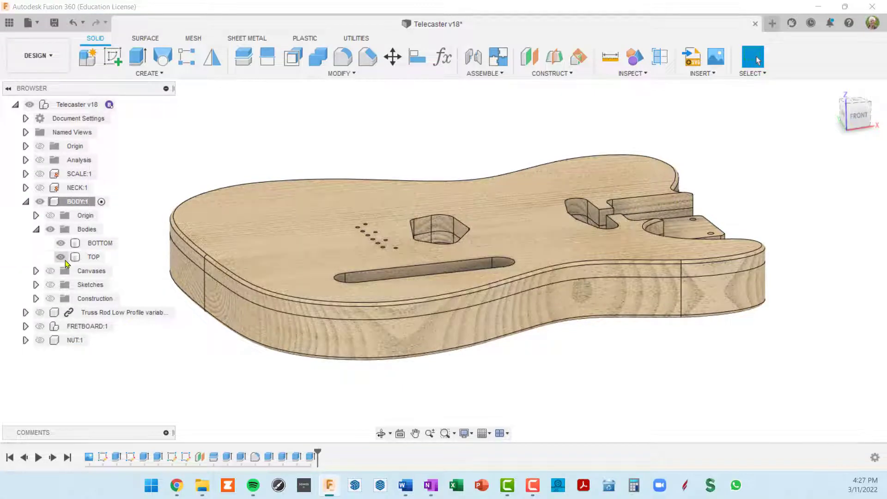
{"action": "left_click", "coordinate": [60, 260]}
{"action": "middle_click_drag", "start_coordinate": [475, 287], "coordinate": [533, 314], "text": "shift"}
{"action": "key", "text": "Escape"}
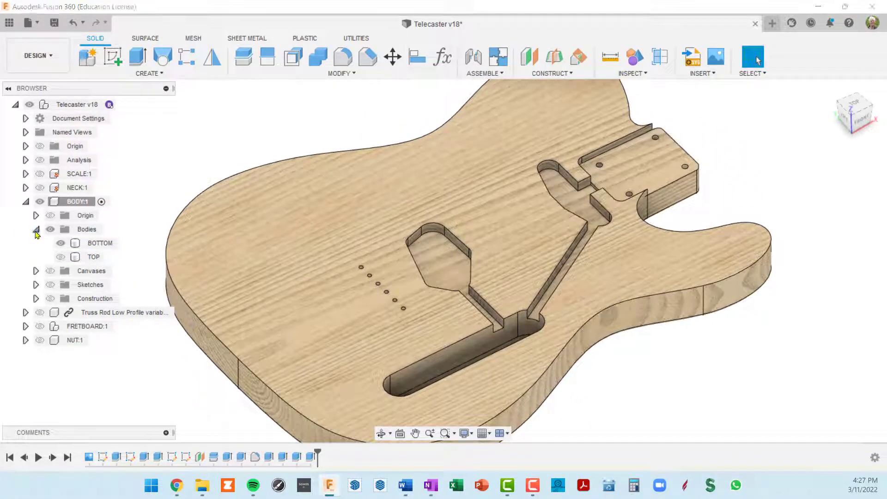
{"action": "left_click", "coordinate": [36, 229]}
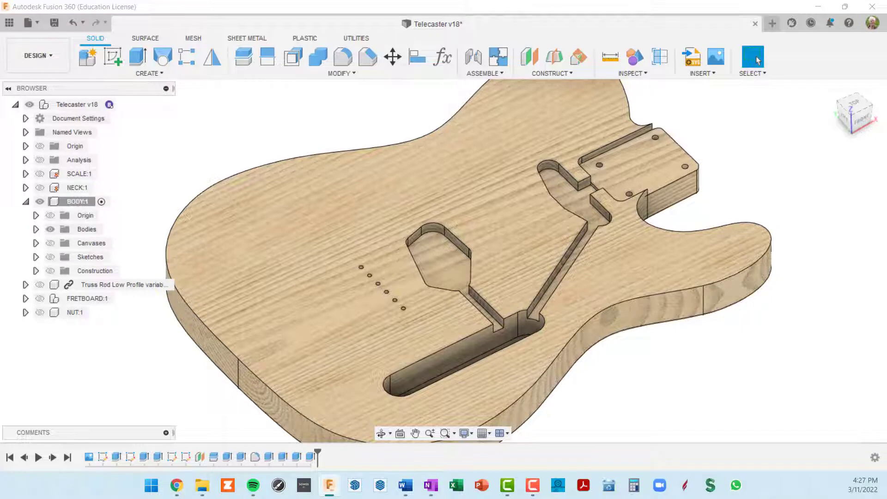